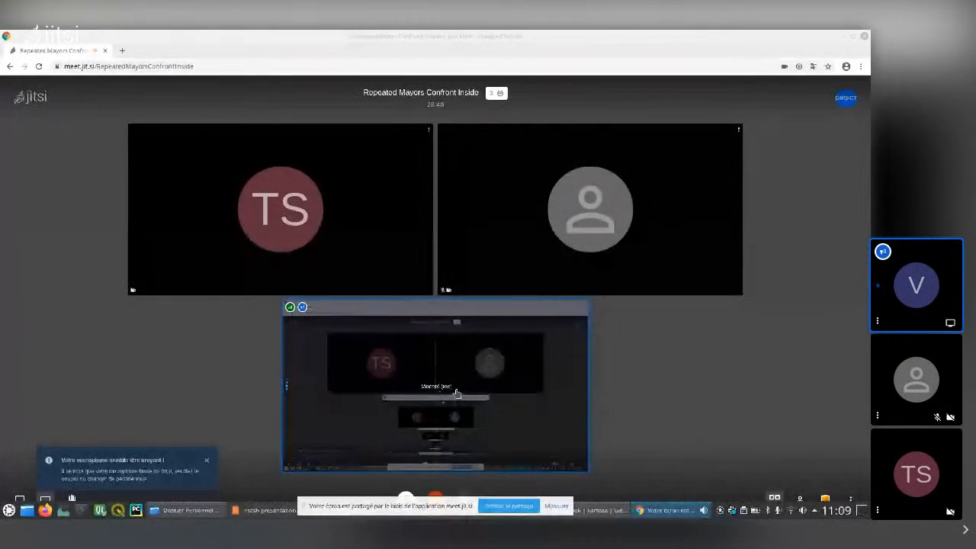
Step: Switch from the video meeting to the untitled project in QGIS Desktop
click(570, 516)
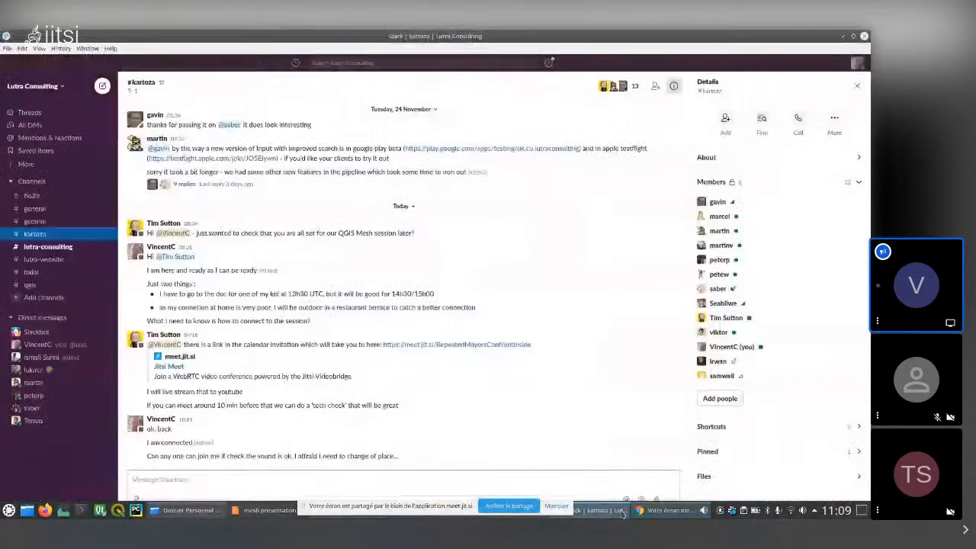
click(559, 508)
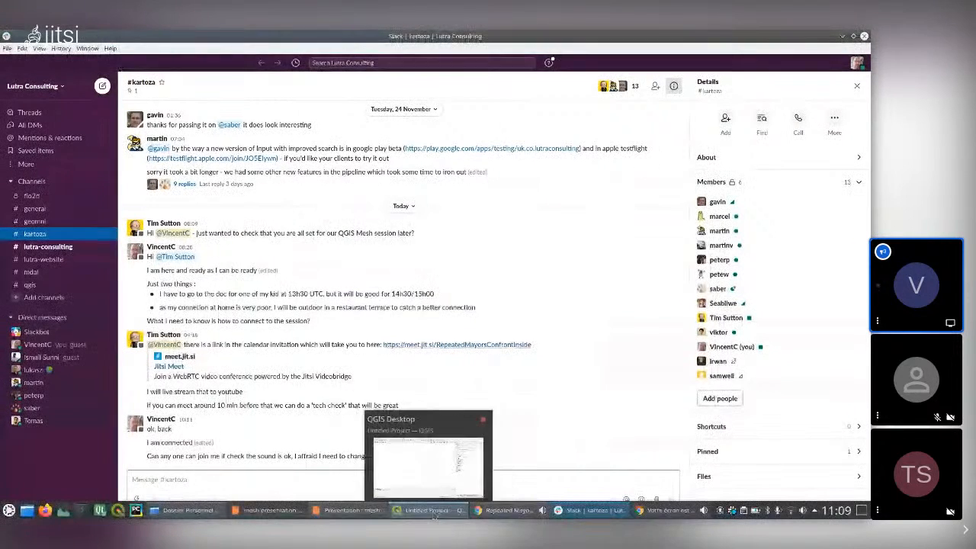
click(434, 512)
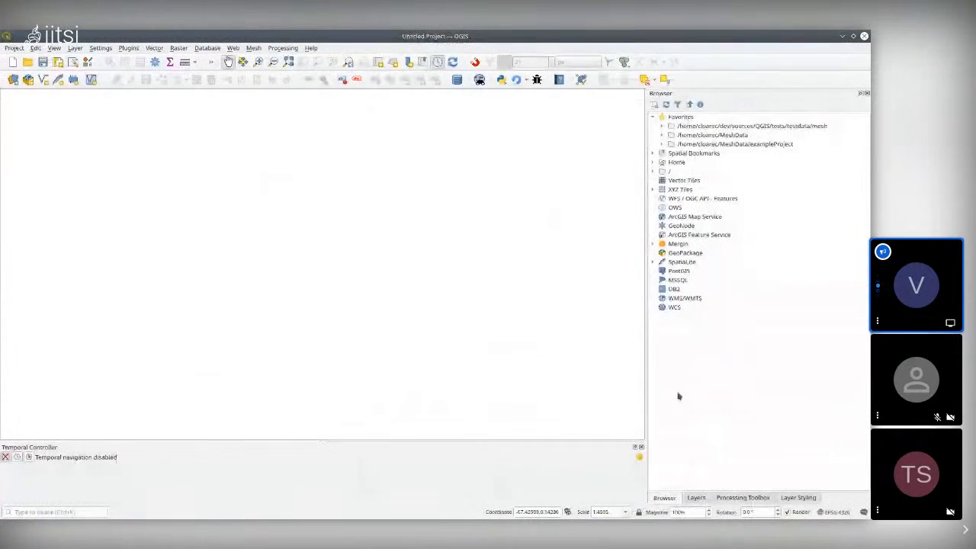
Step: Add the mesh file FMA_T2_HPC_GPU_PU1_10.00m_001.2dm from the hydro folder of the exampleProject favourite to the map
click(695, 496)
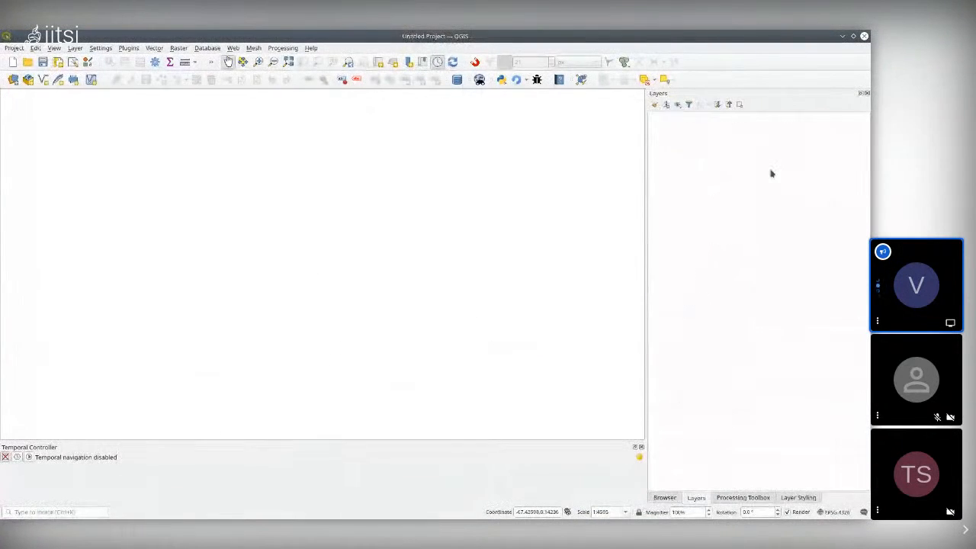
click(664, 497)
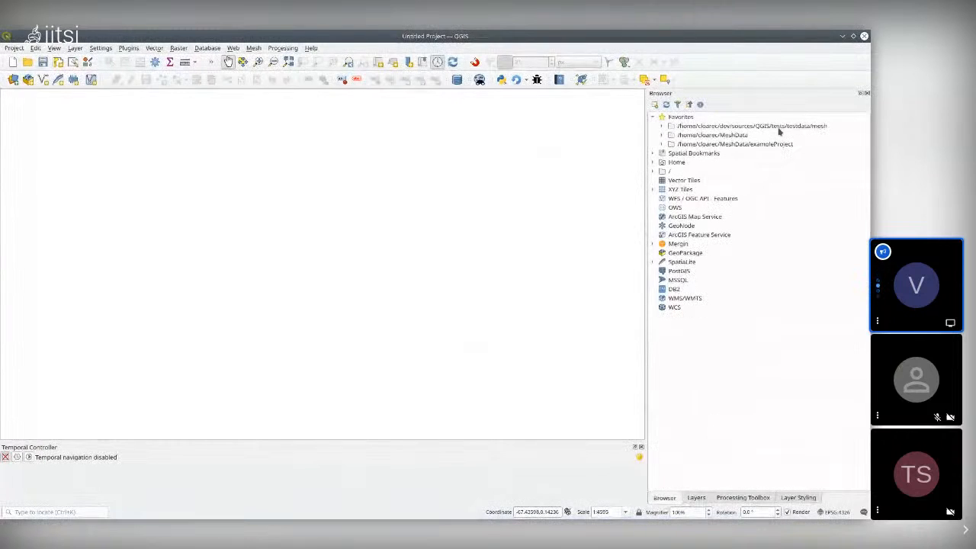
click(662, 144)
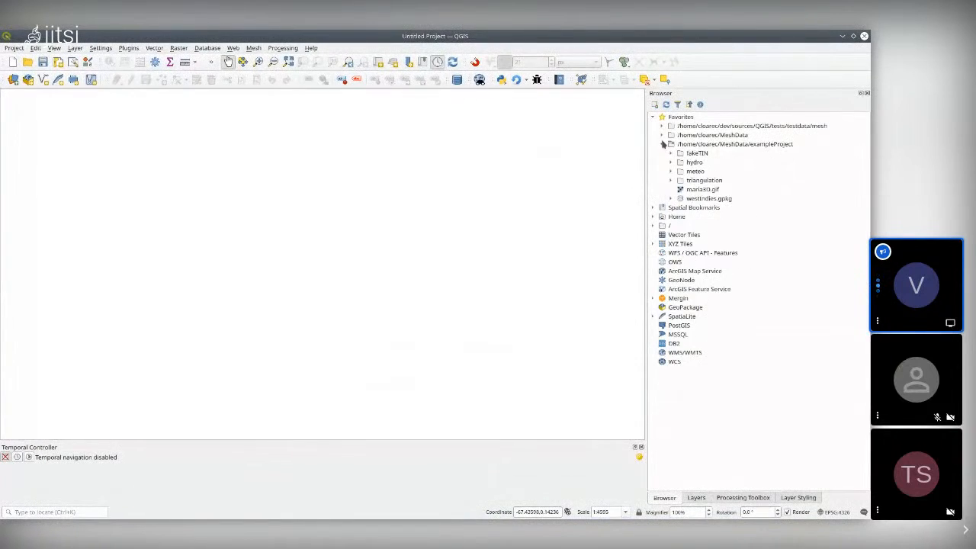
click(670, 162)
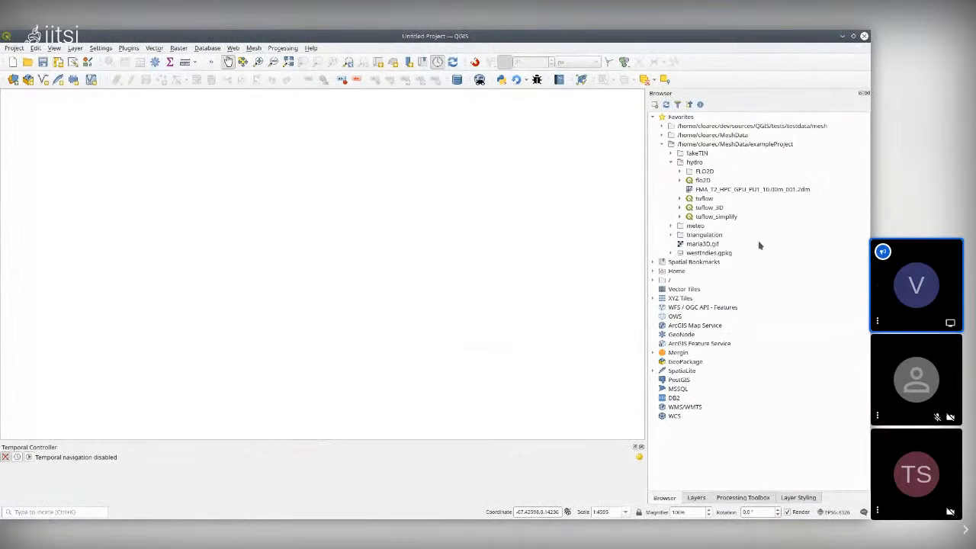
drag(786, 191, 275, 213)
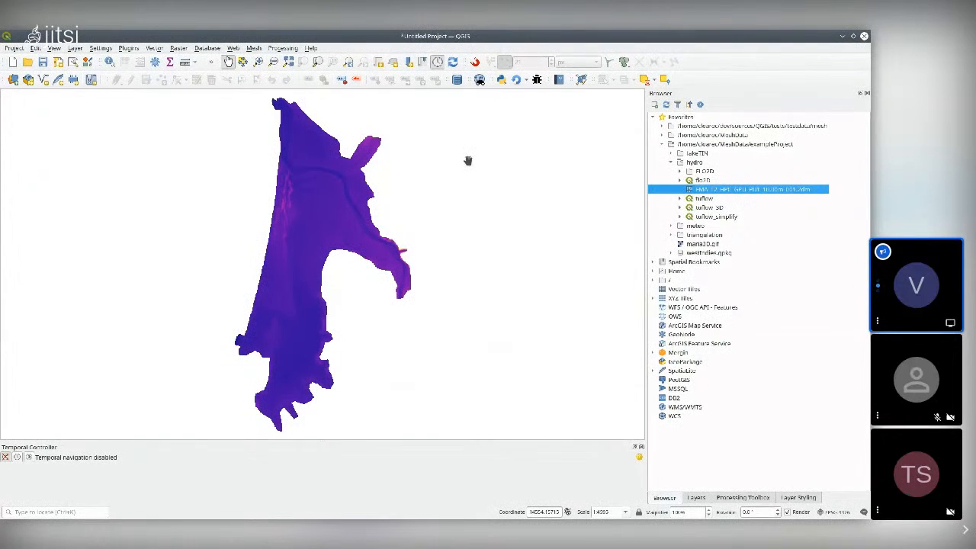
scroll(324, 194, up, 2)
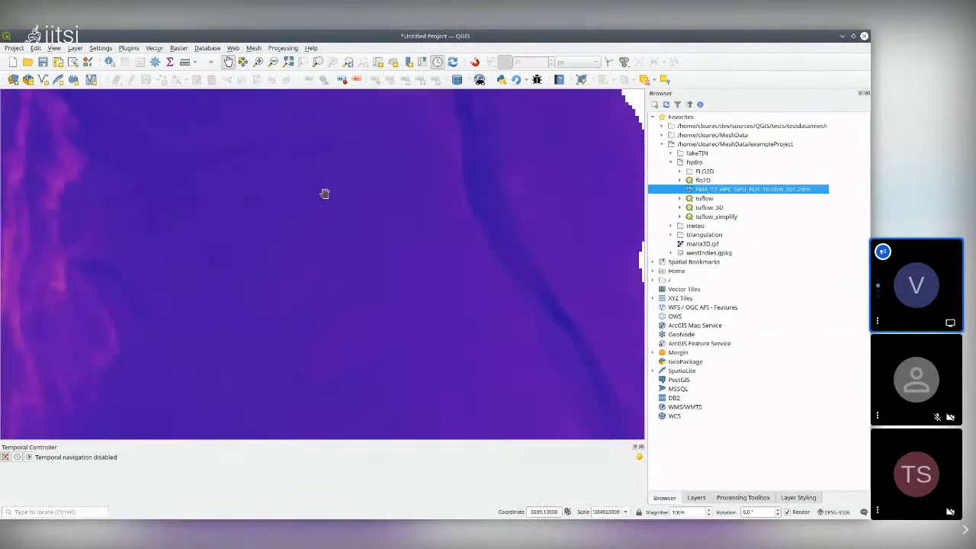
scroll(324, 193, down, 1)
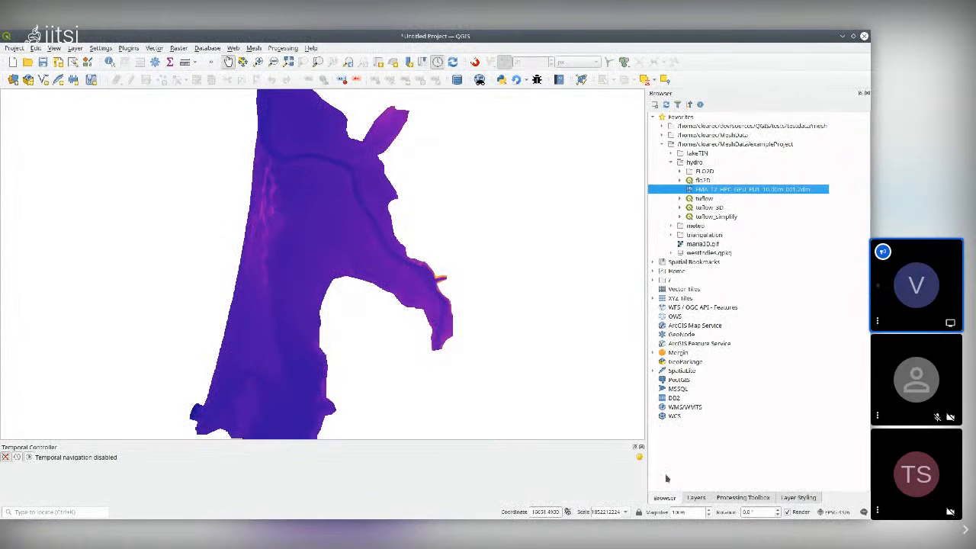
Step: Examine the provider information of the FMA_T2_HPC_GPU_PU1_10.00m_001 mesh layer, including its vertex, face and dataset group counts
click(695, 497)
click(737, 117)
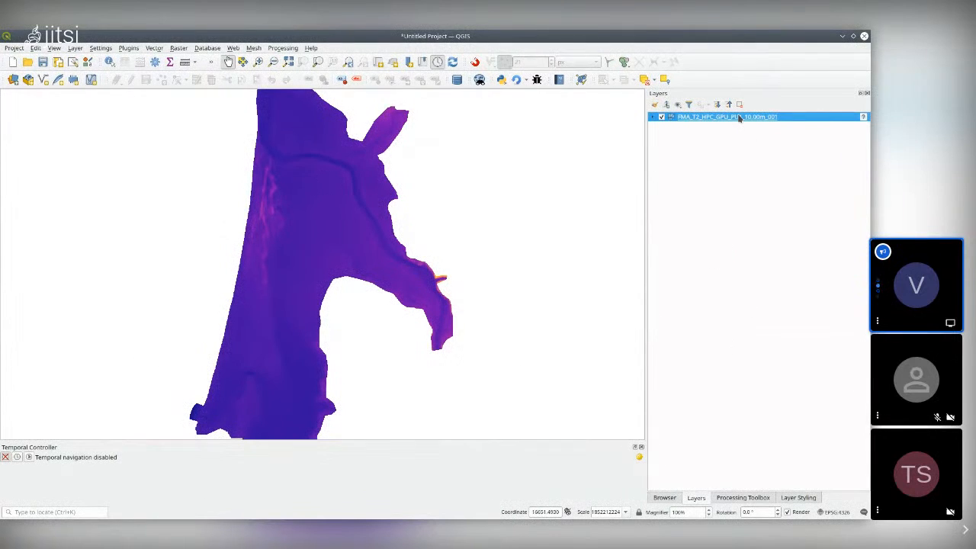
double_click(738, 118)
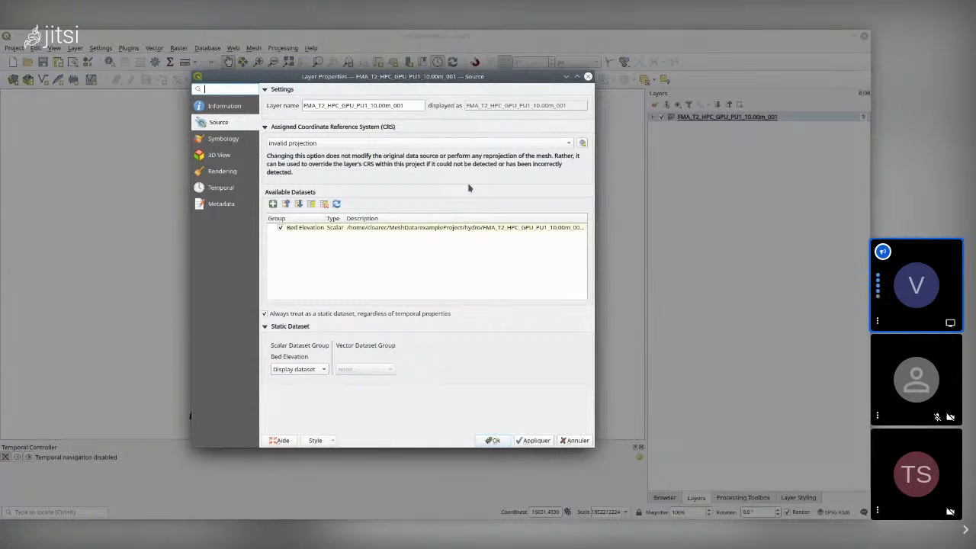
click(225, 106)
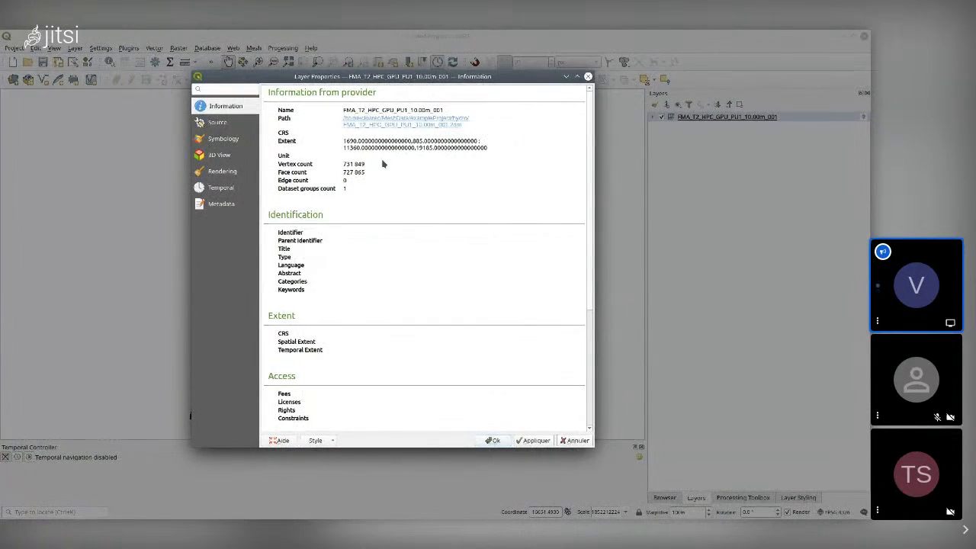
click(588, 76)
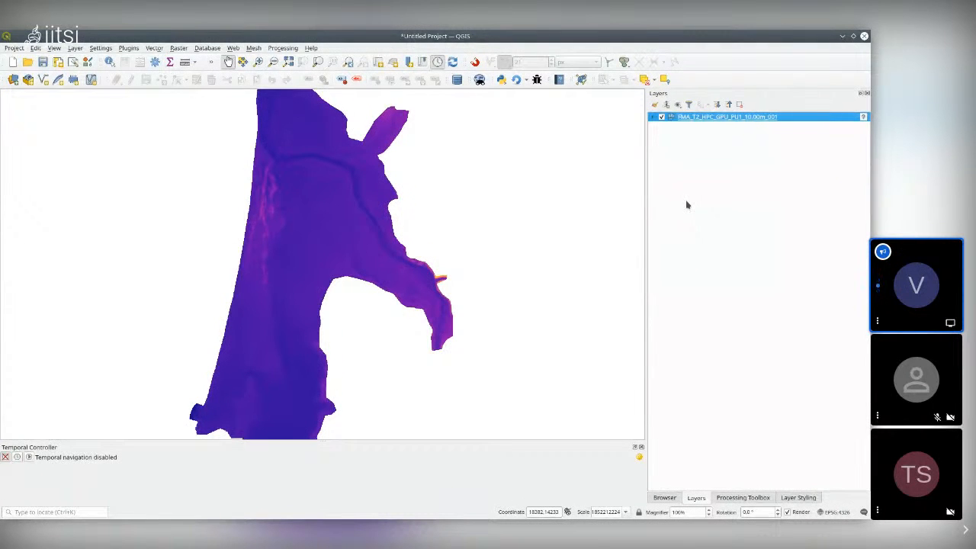
Step: Load the extra datasets from FMA_T2_HPC_GPU_PU1_10.00m_001.xmdf into the mesh layer's source properties, review the dataset list and accept the properties
double_click(717, 117)
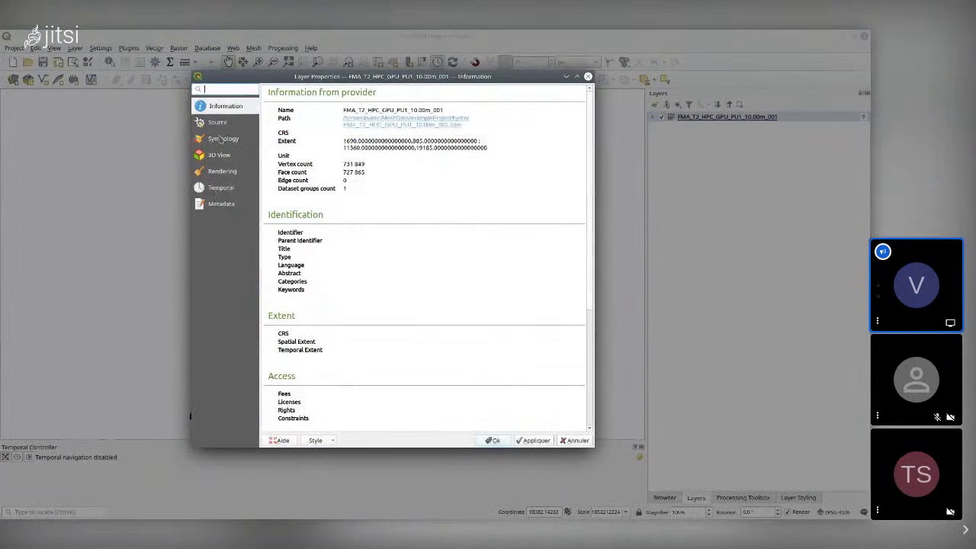
click(217, 122)
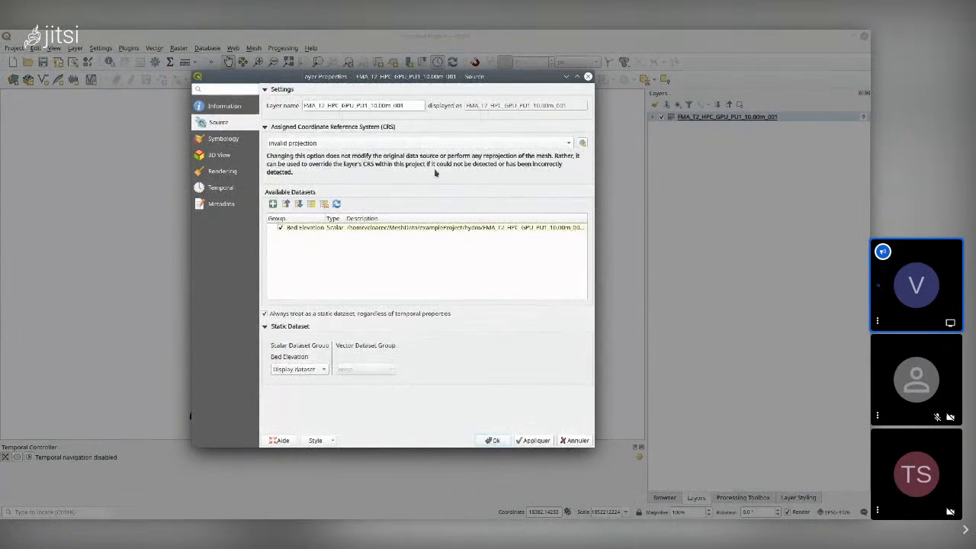
click(272, 205)
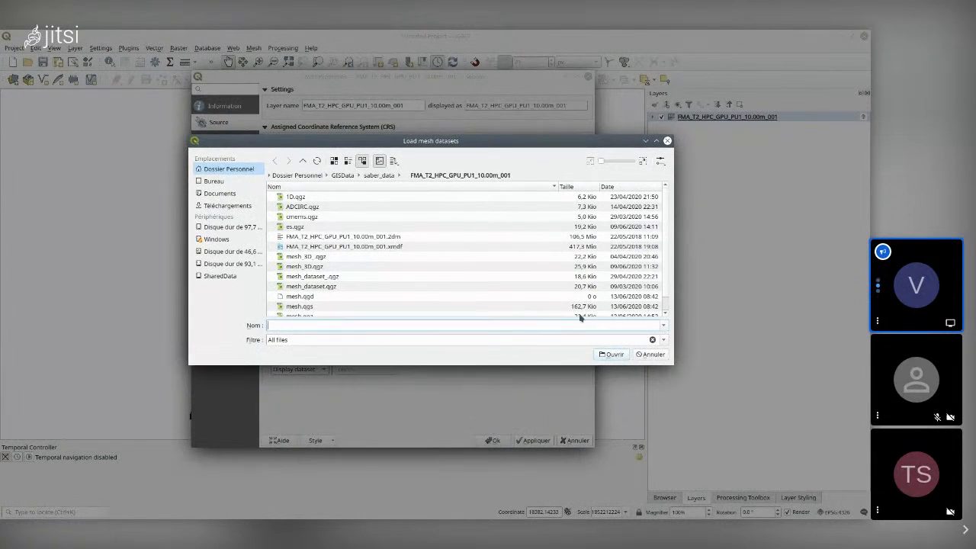
click(373, 246)
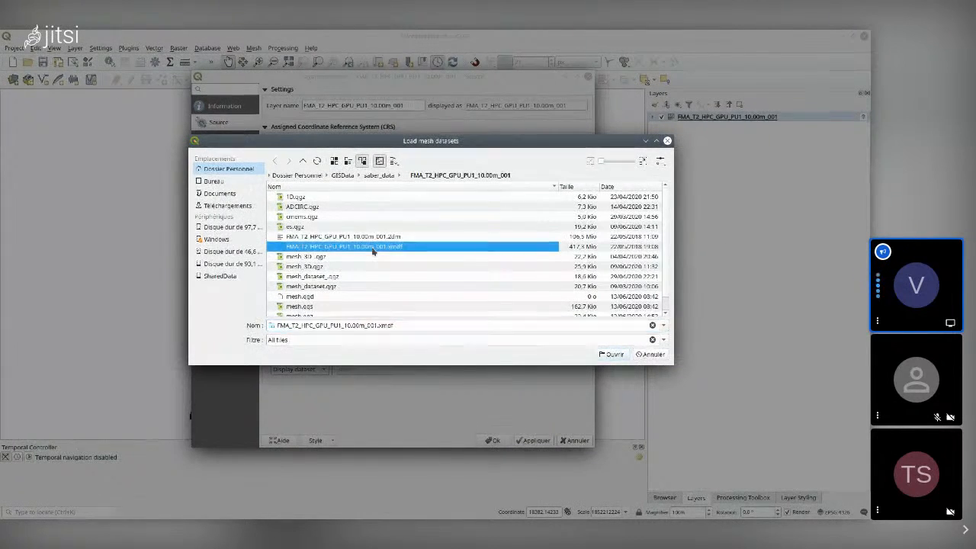
click(611, 354)
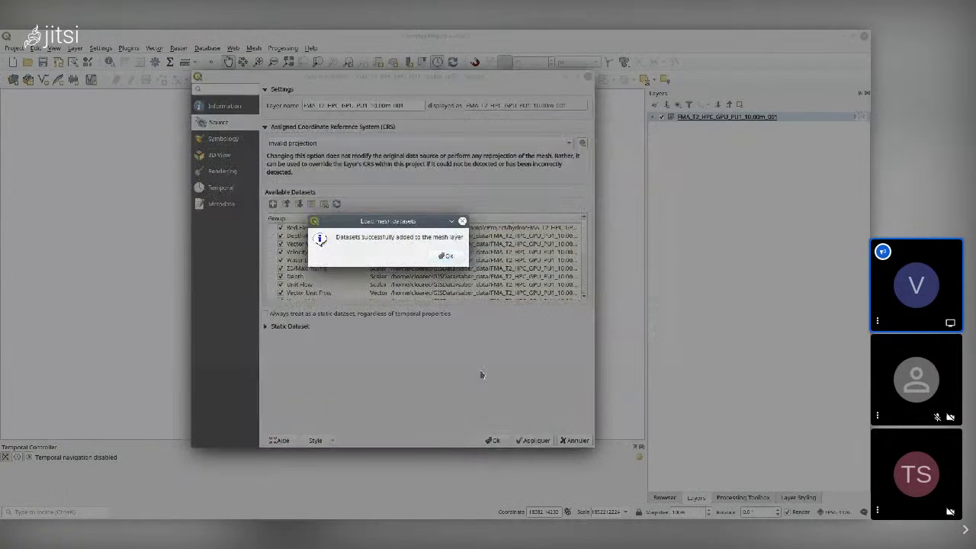
click(446, 257)
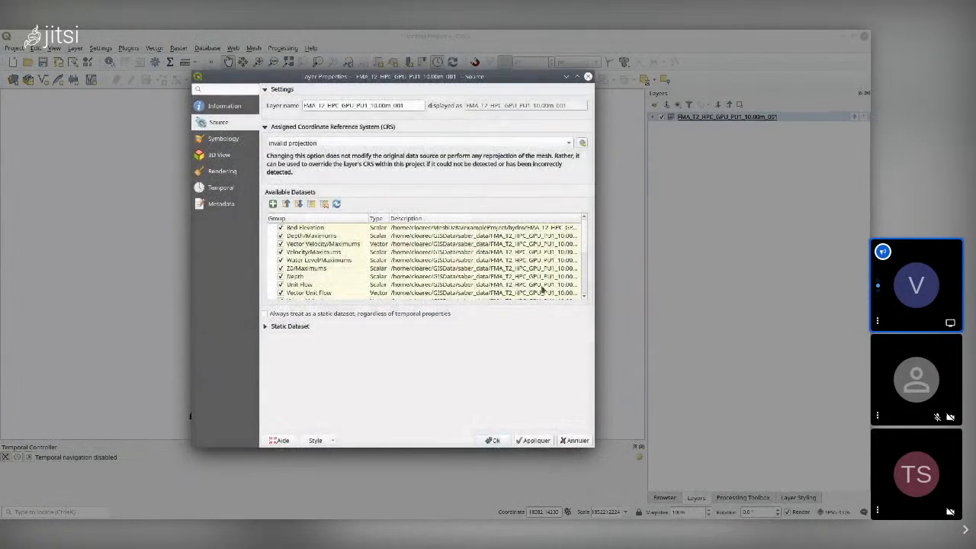
scroll(583, 256, down, 3)
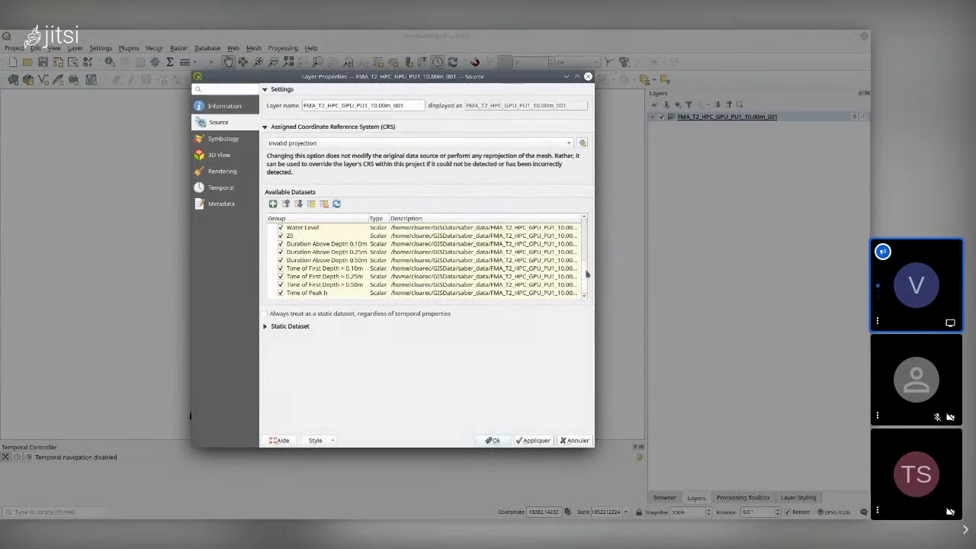
drag(584, 256, 583, 223)
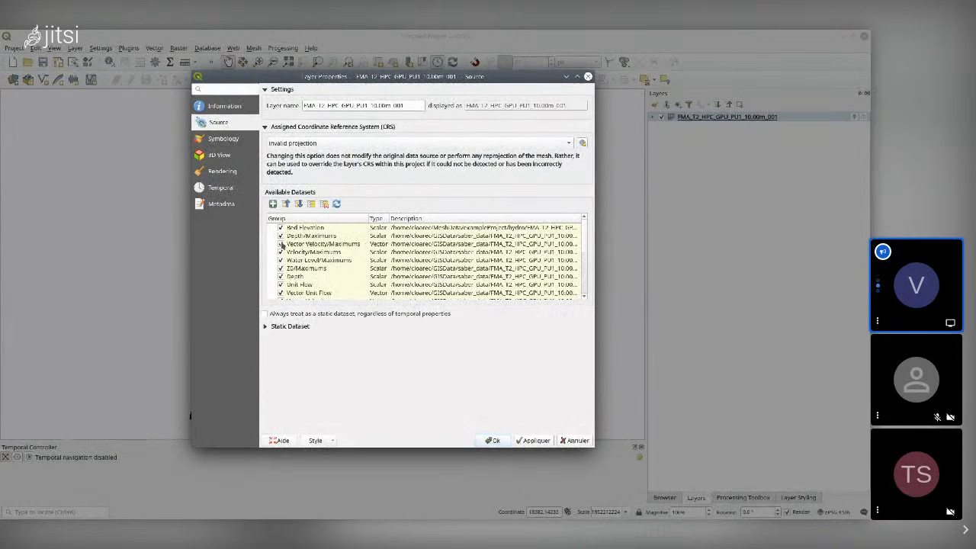
mouse_move(584, 229)
mouse_down()
mouse_move(584, 260)
mouse_move(581, 236)
mouse_up()
click(493, 441)
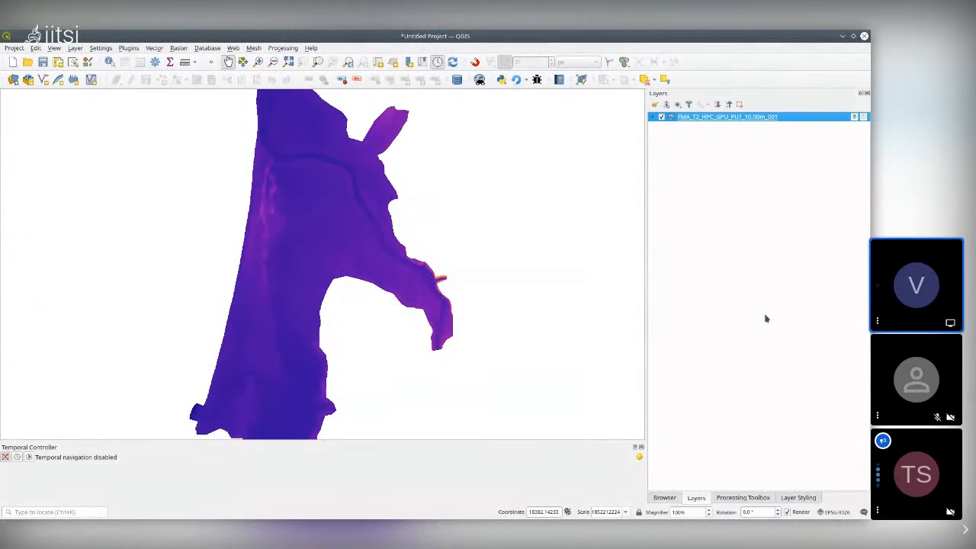
double_click(737, 118)
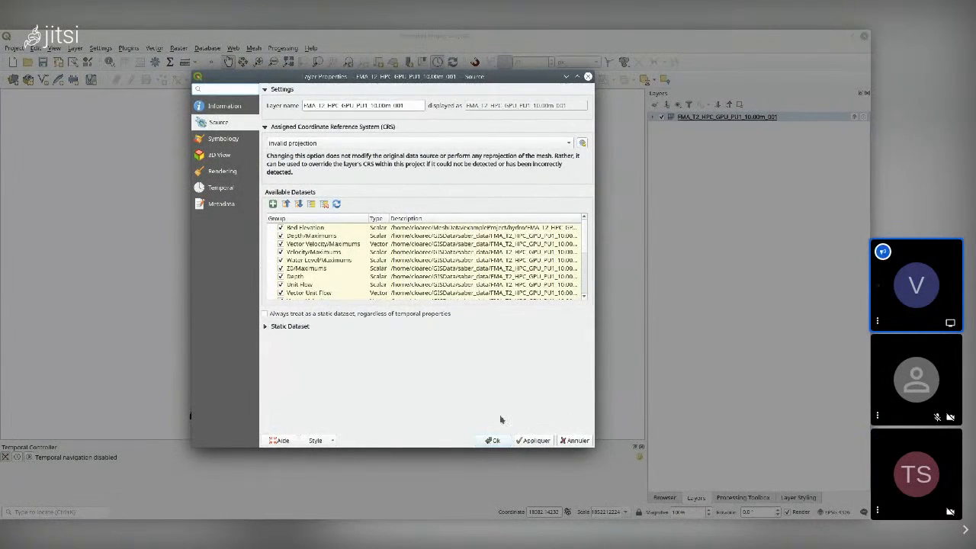
click(494, 440)
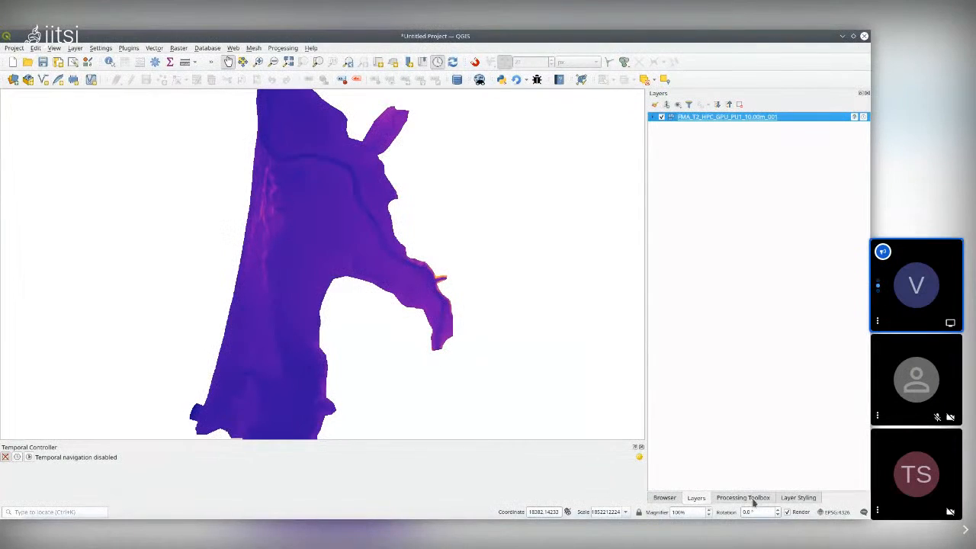
Step: Open the mesh layer's styling and activate contours for the Water Level/Maximums dataset group
click(798, 497)
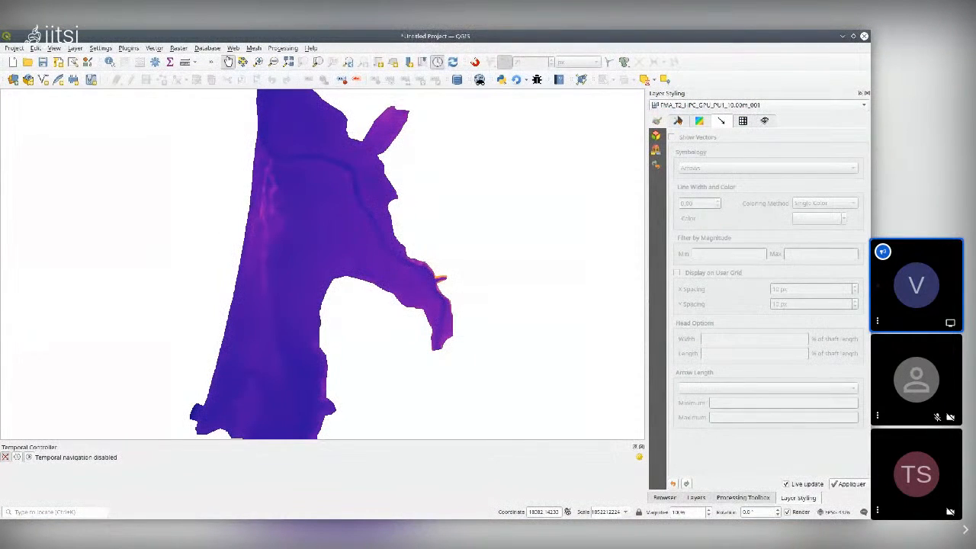
click(677, 121)
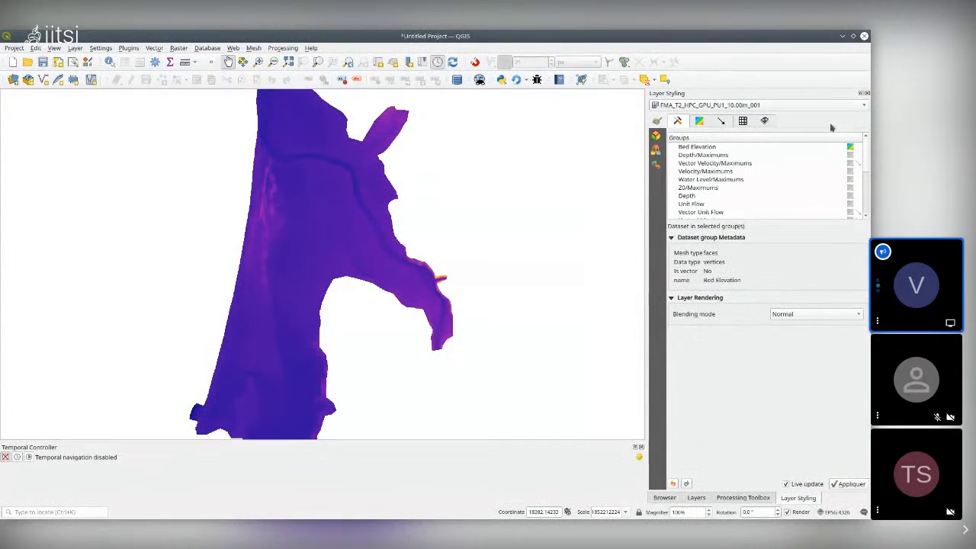
drag(866, 154, 865, 202)
scroll(708, 168, up, 5)
click(851, 164)
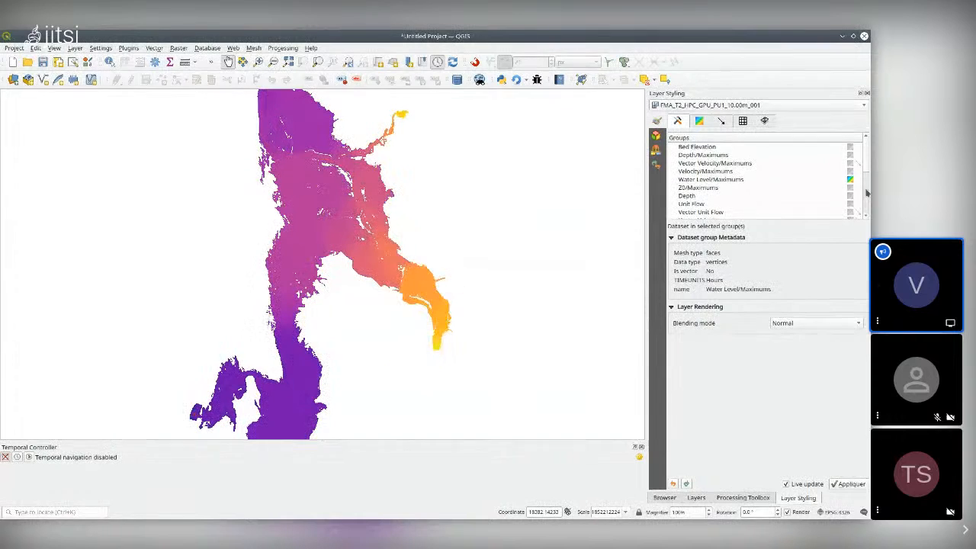
Step: Activate both contours and vectors for the Vector Velocity dataset group
scroll(867, 164, down, 2)
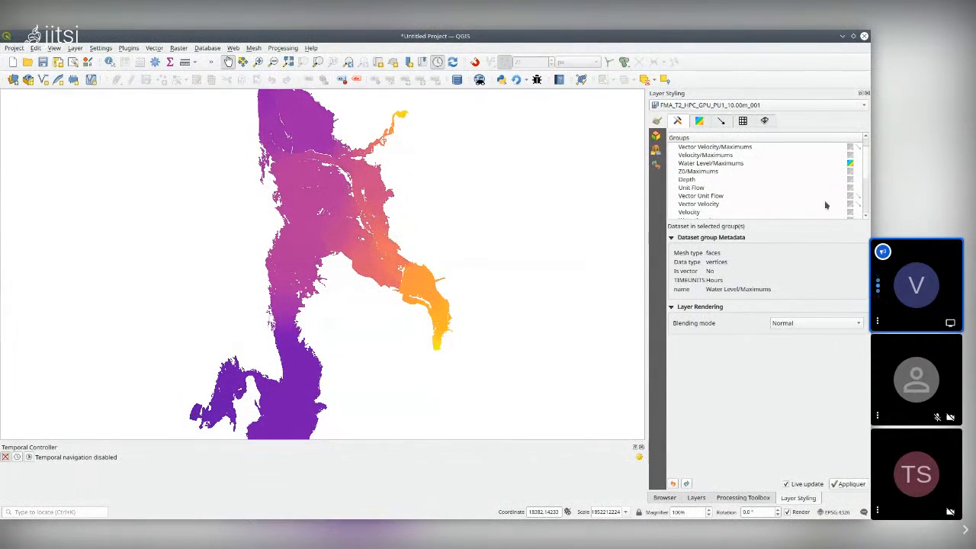
click(851, 205)
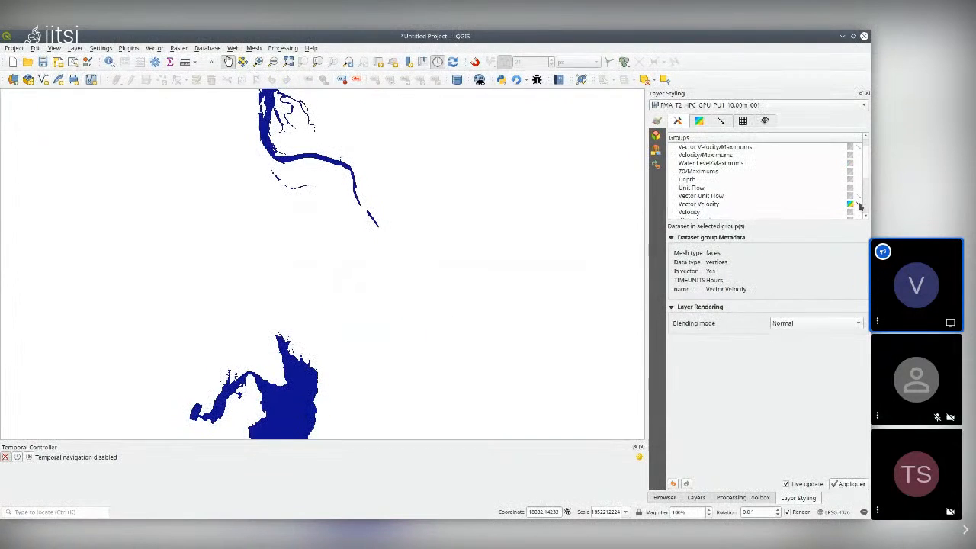
click(28, 457)
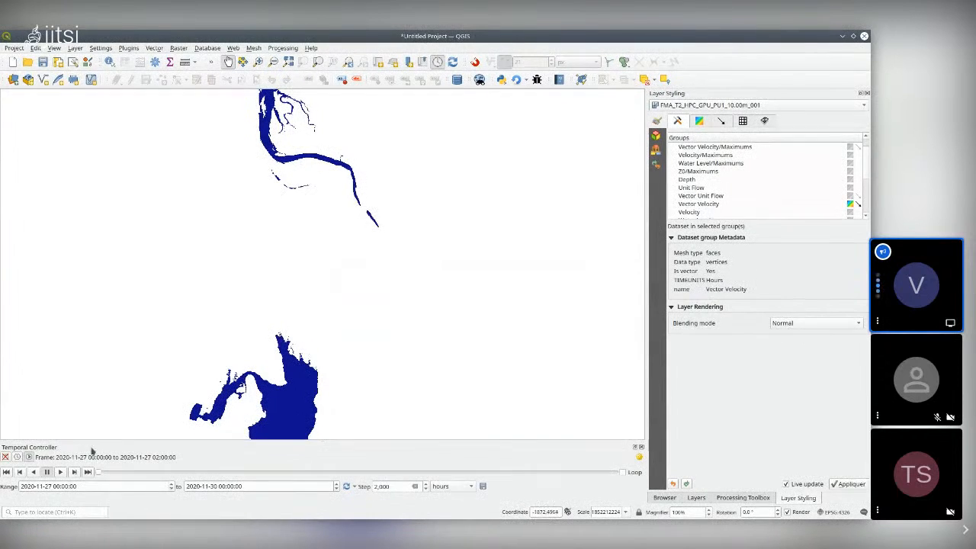
click(75, 473)
click(75, 473)
click(74, 473)
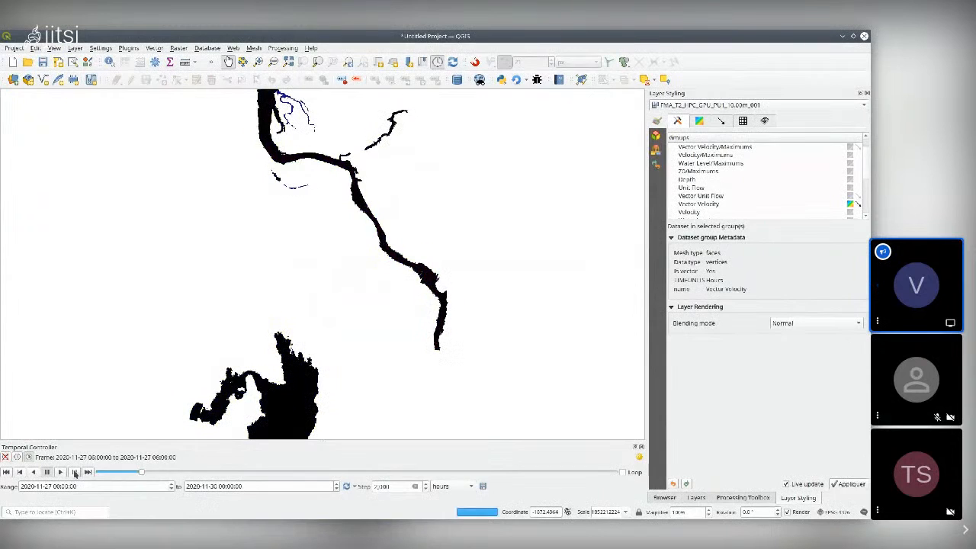
Step: Display the Vector Velocity arrows on a user grid with 30 px X spacing and 30 px Y spacing
click(723, 123)
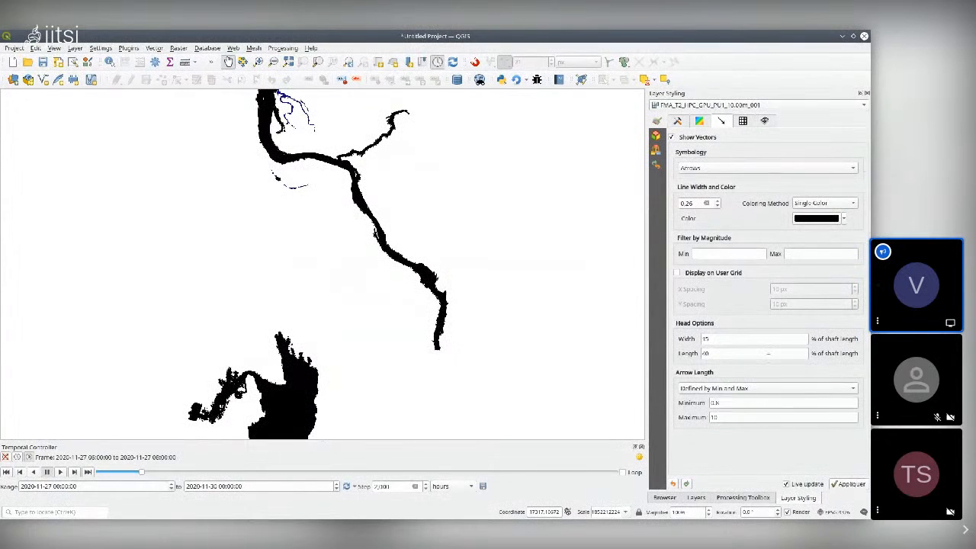
click(721, 389)
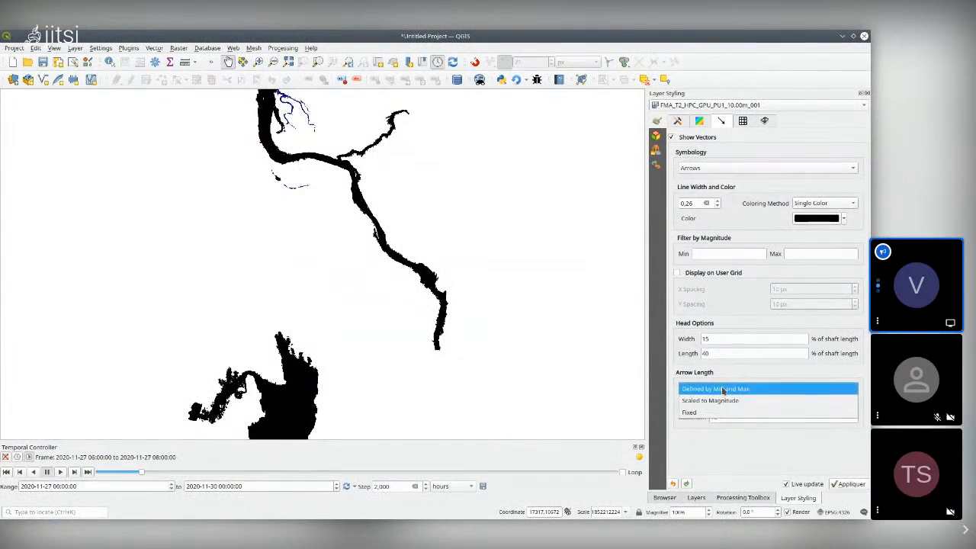
click(711, 321)
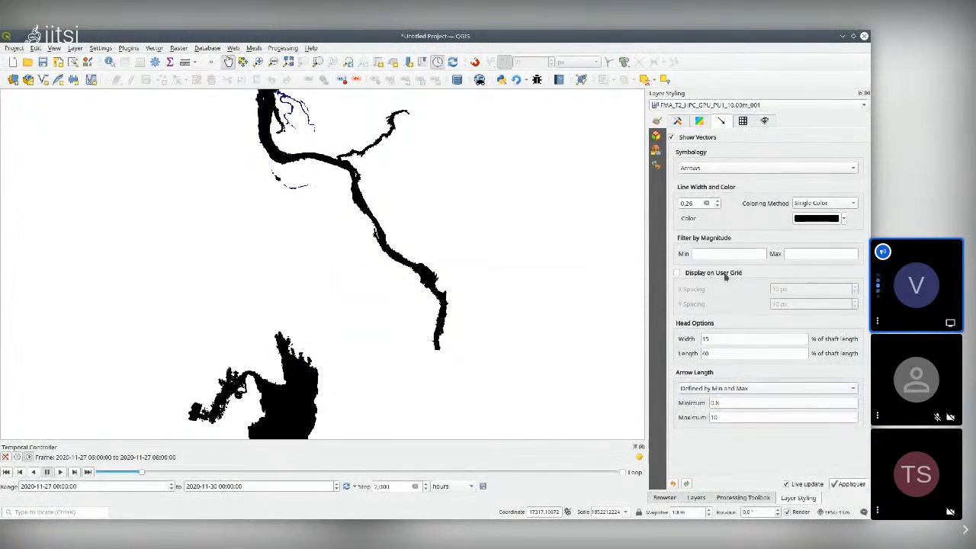
click(725, 272)
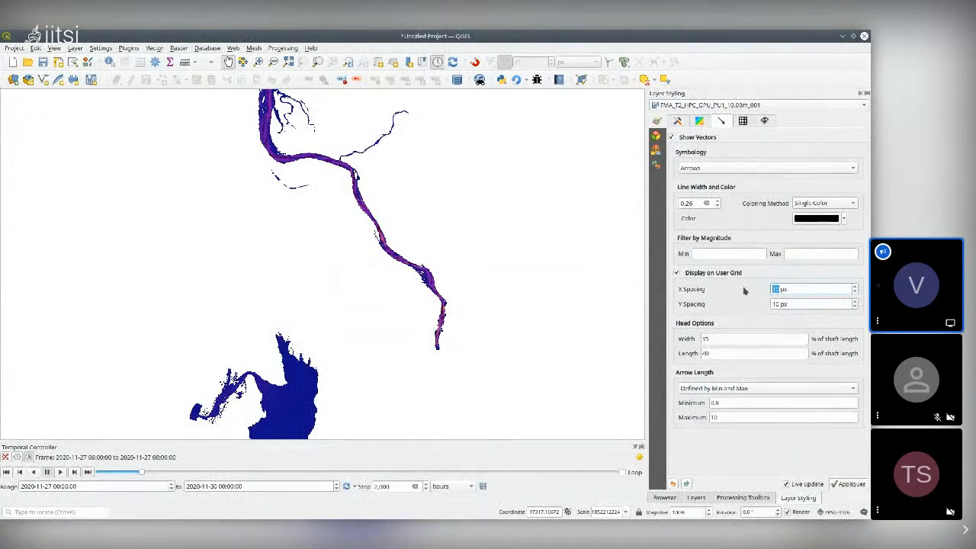
text(30)
double_click(775, 303)
text(30)
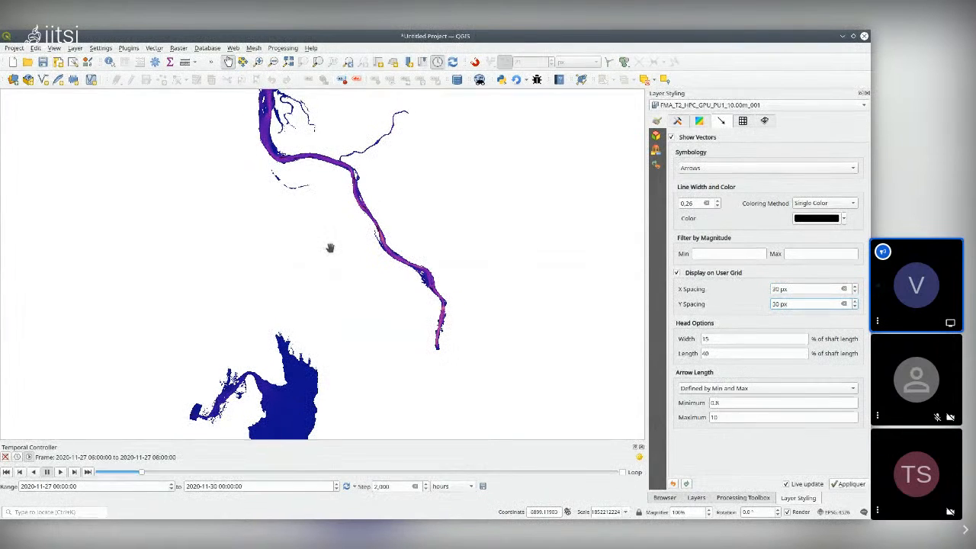
Step: Color the velocity arrows with a Color Ramp Shader using the Blues color ramp
scroll(330, 248, up, 2)
drag(491, 100, 305, 276)
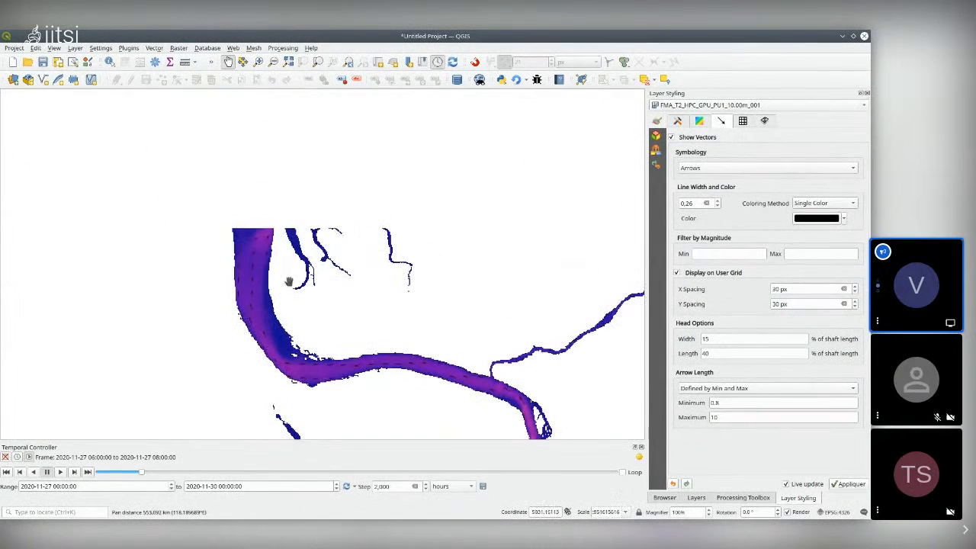
scroll(261, 251, up, 2)
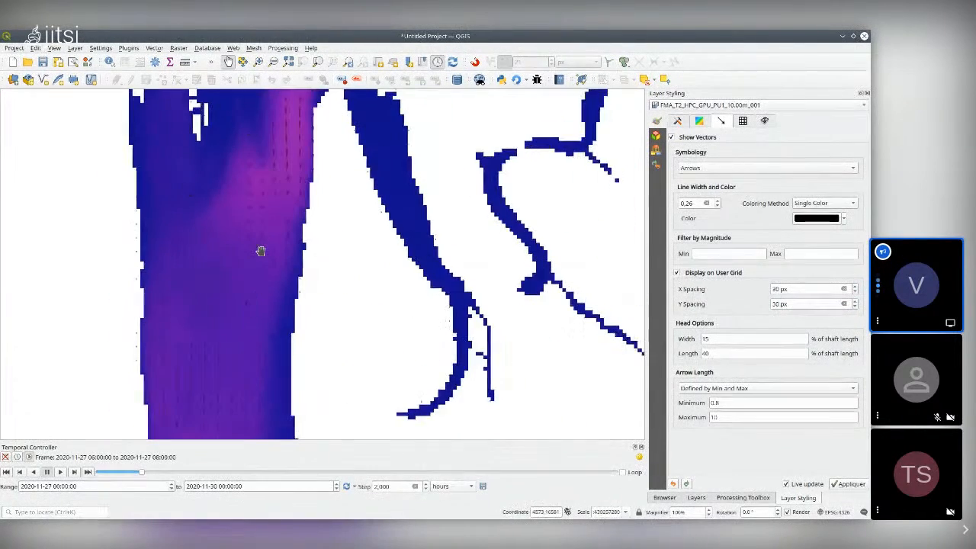
click(824, 208)
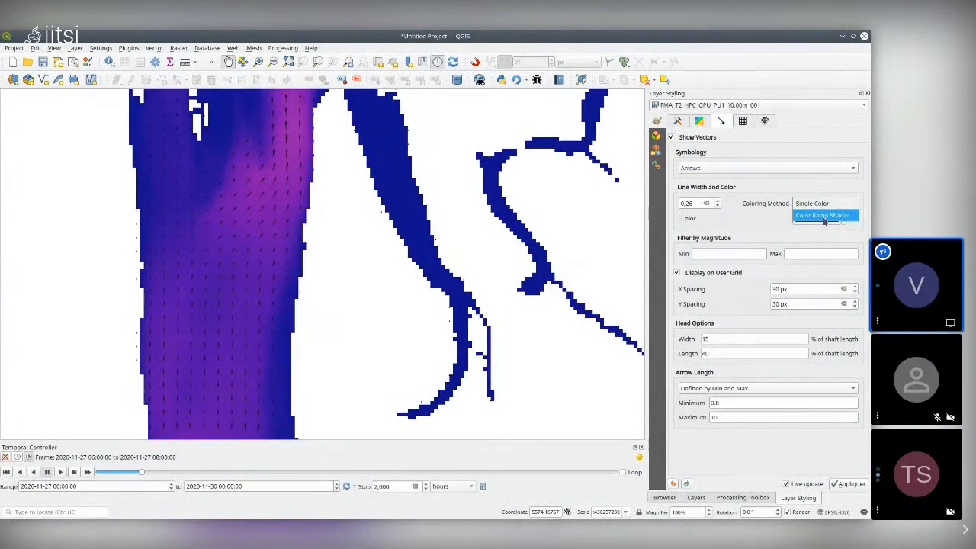
click(823, 216)
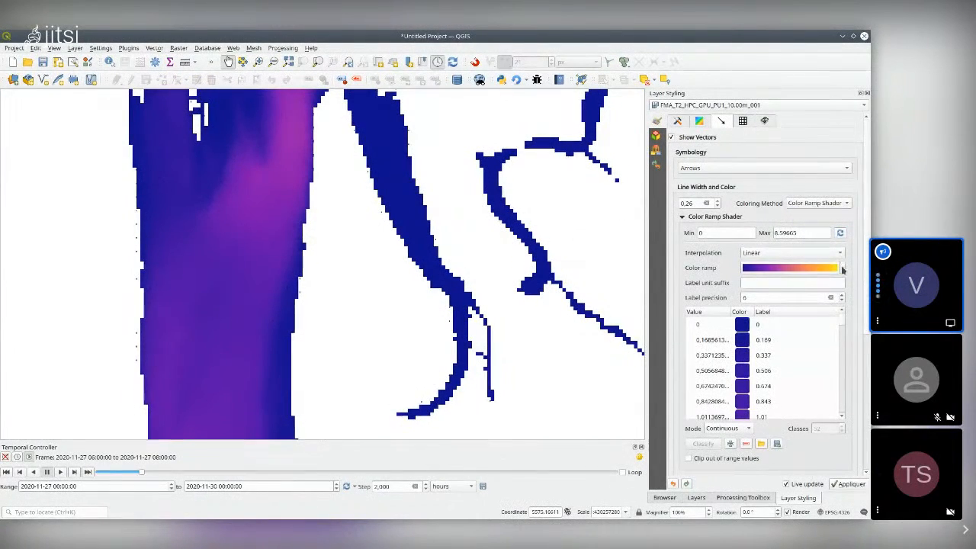
click(843, 268)
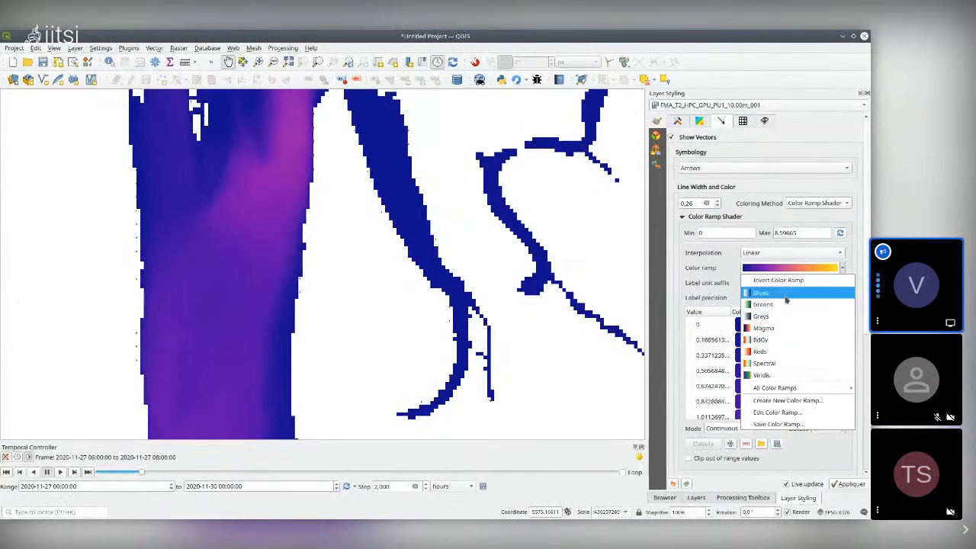
click(766, 293)
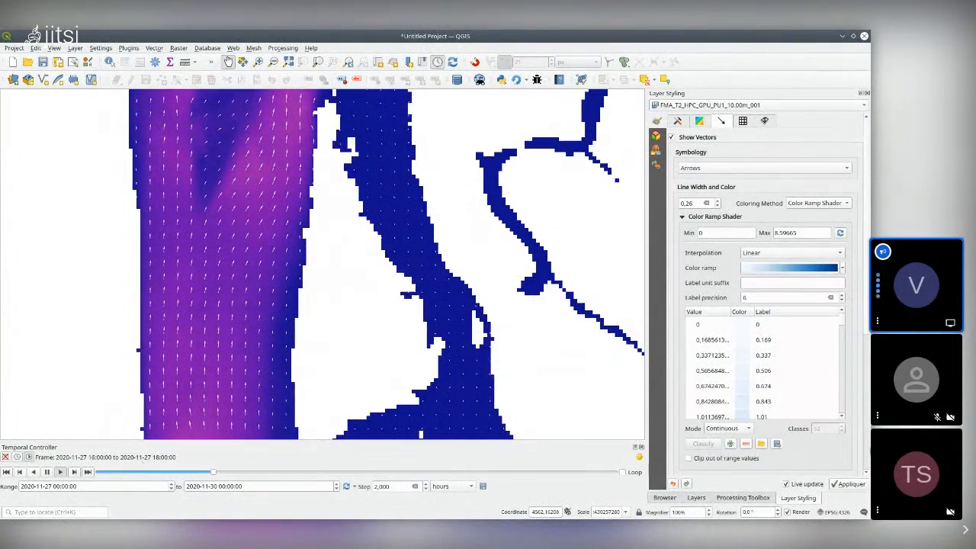
Step: Set the temporal animation's frame rate to 4 frames per second and return to the playback controls
click(639, 457)
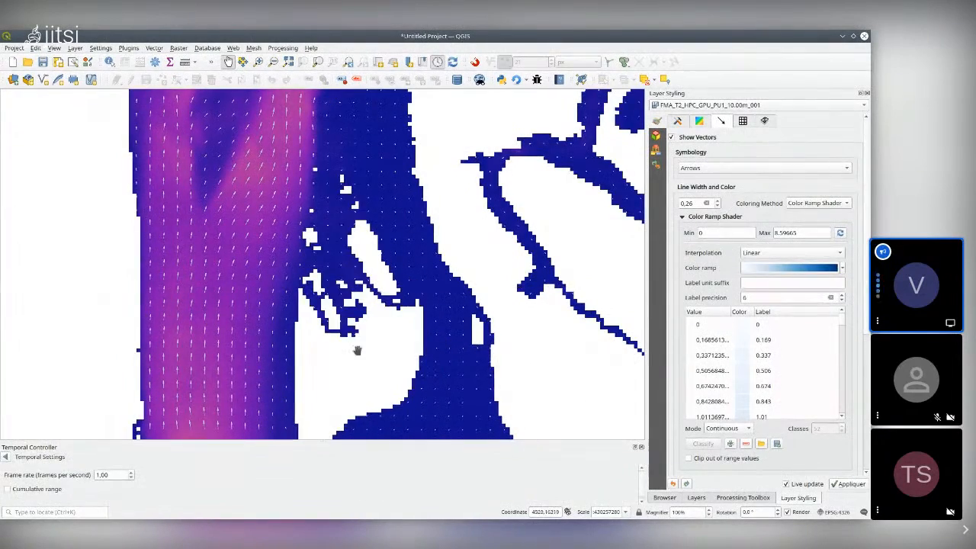
click(131, 473)
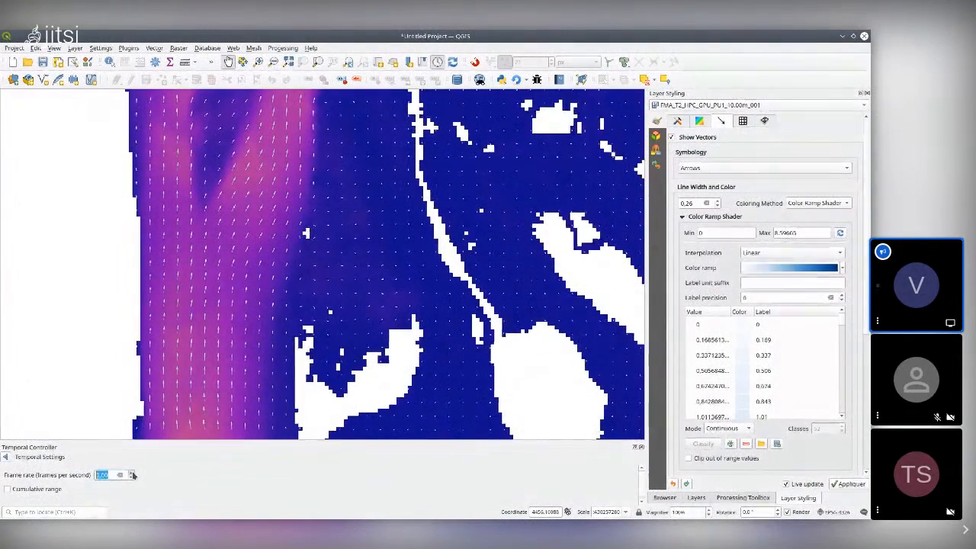
click(132, 473)
click(132, 472)
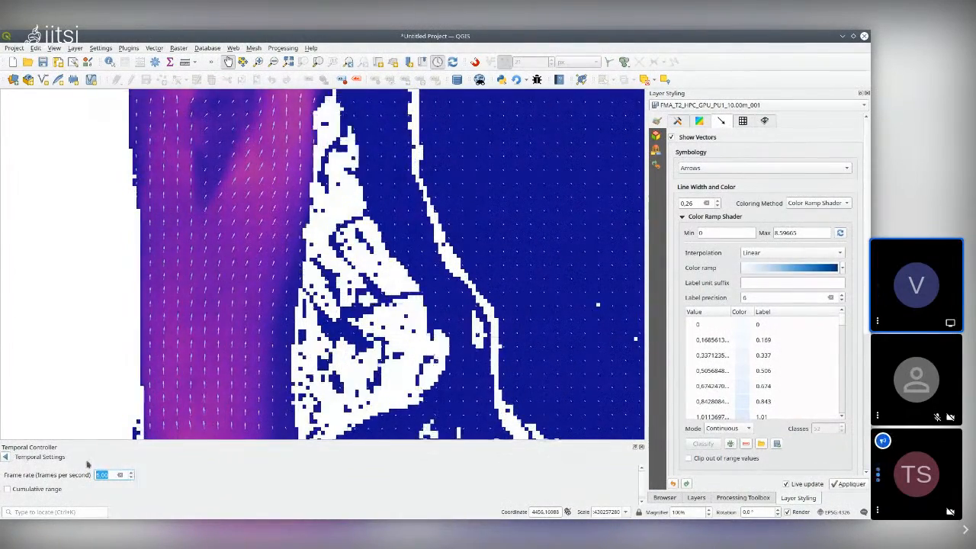
click(5, 456)
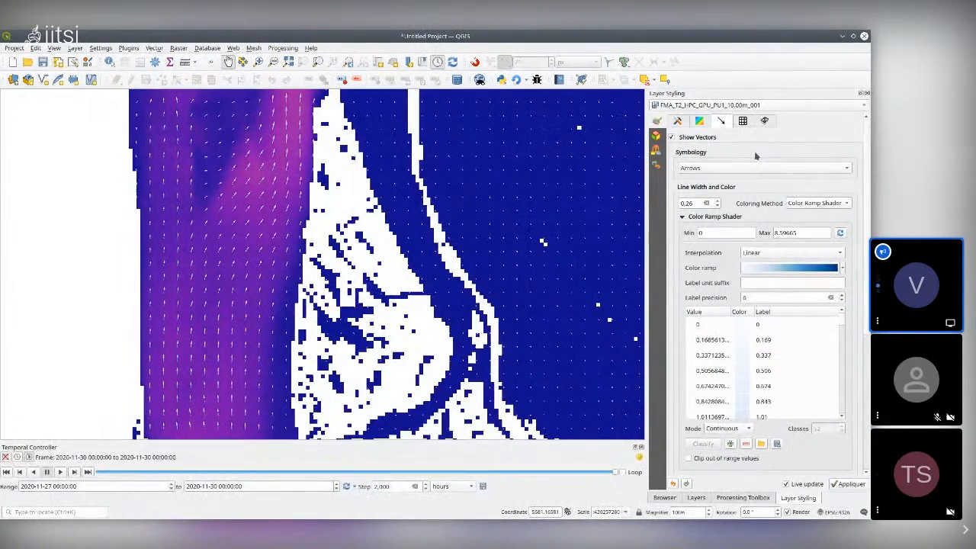
Step: Switch the active contours to the Water Level dataset group while keeping the Vector Velocity vectors
click(699, 120)
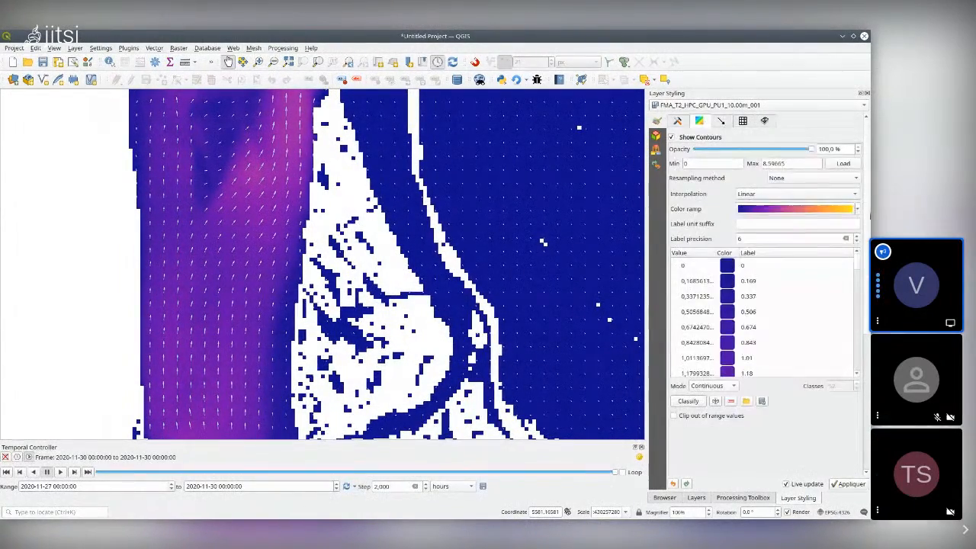
click(676, 120)
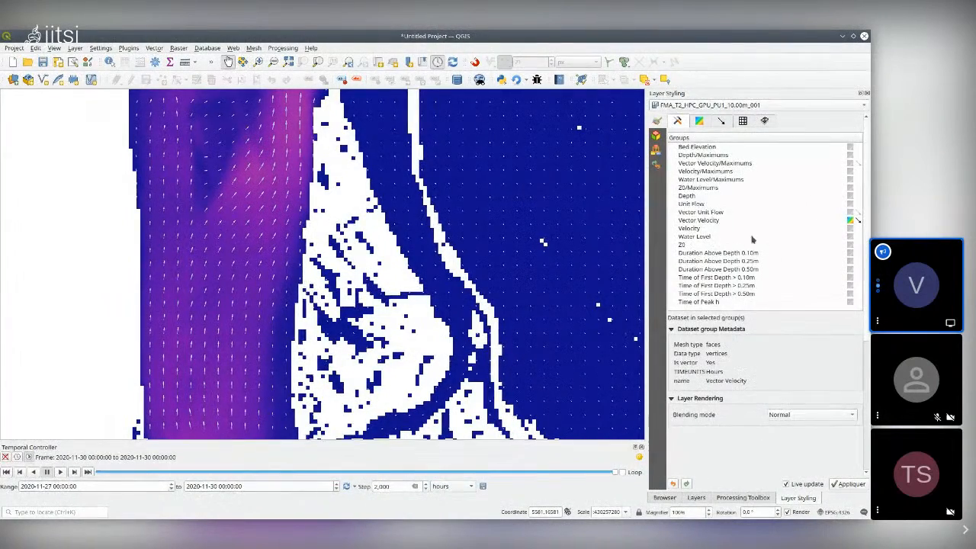
click(712, 236)
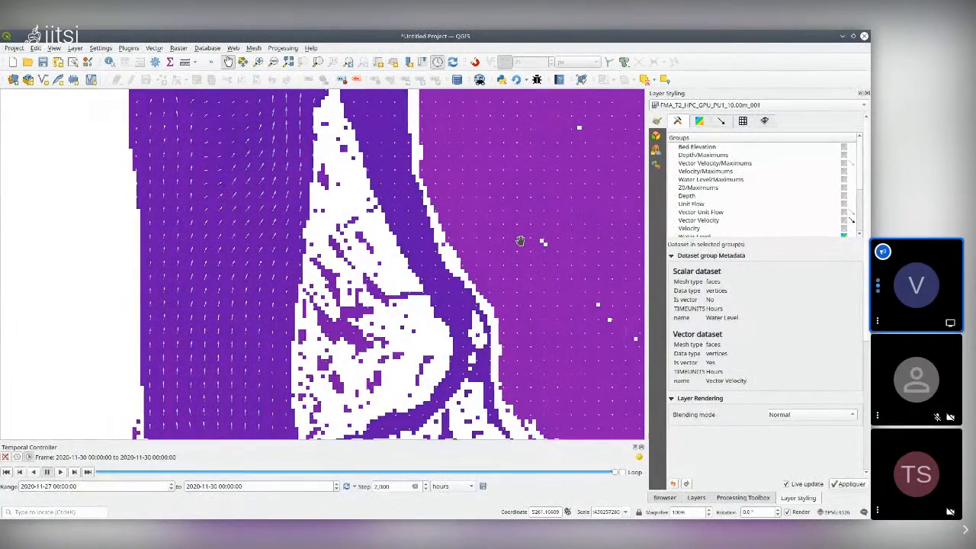
Step: Try the Streamlines symbology for the velocity vectors and review its grid and seeding options
drag(644, 189, 685, 199)
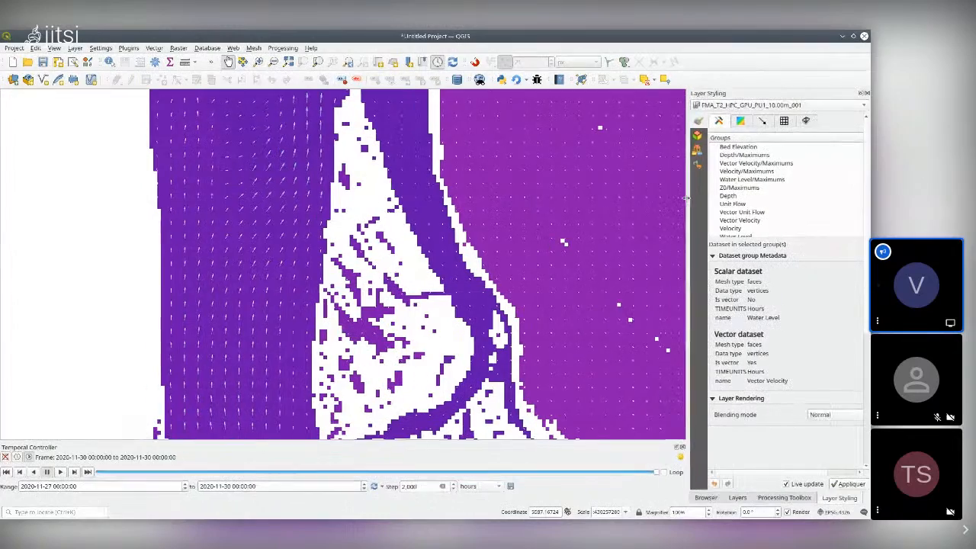
click(762, 120)
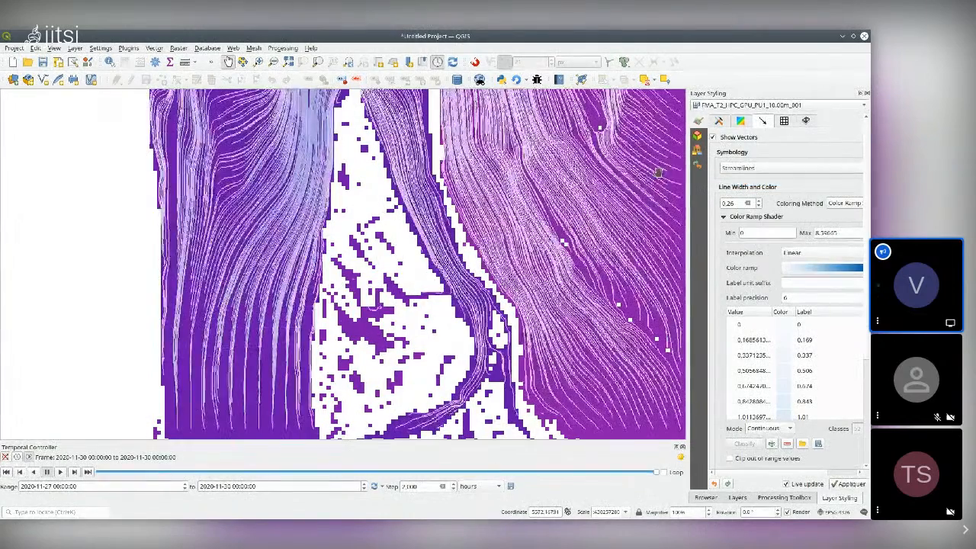
scroll(864, 300, down, 3)
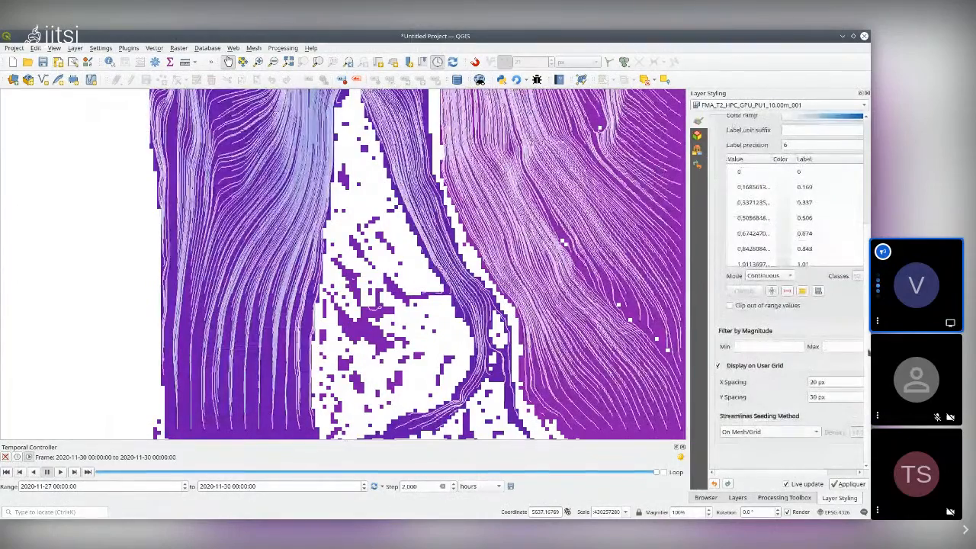
scroll(807, 198, up, 3)
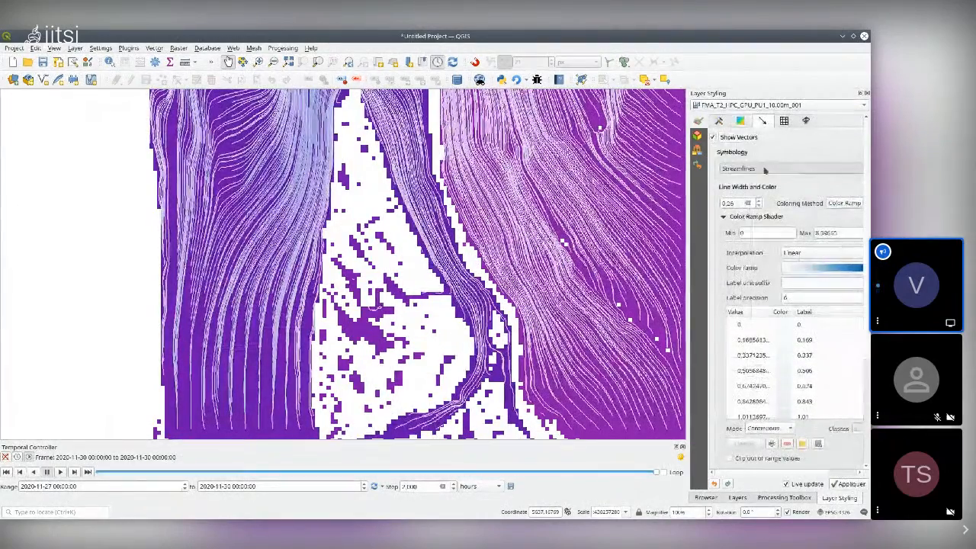
Step: Change the vector symbology to Traces with a line width of 2.26 and widen the styling area
click(732, 181)
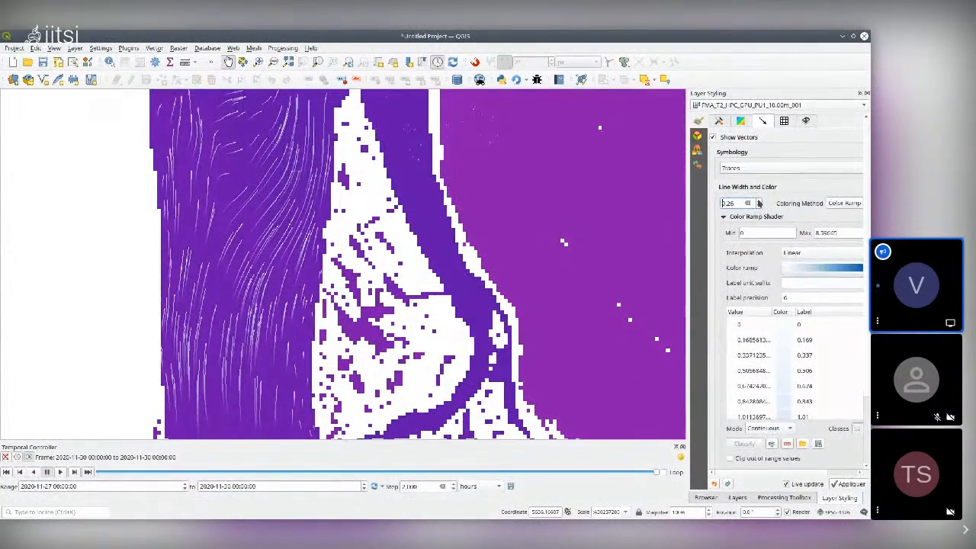
click(759, 203)
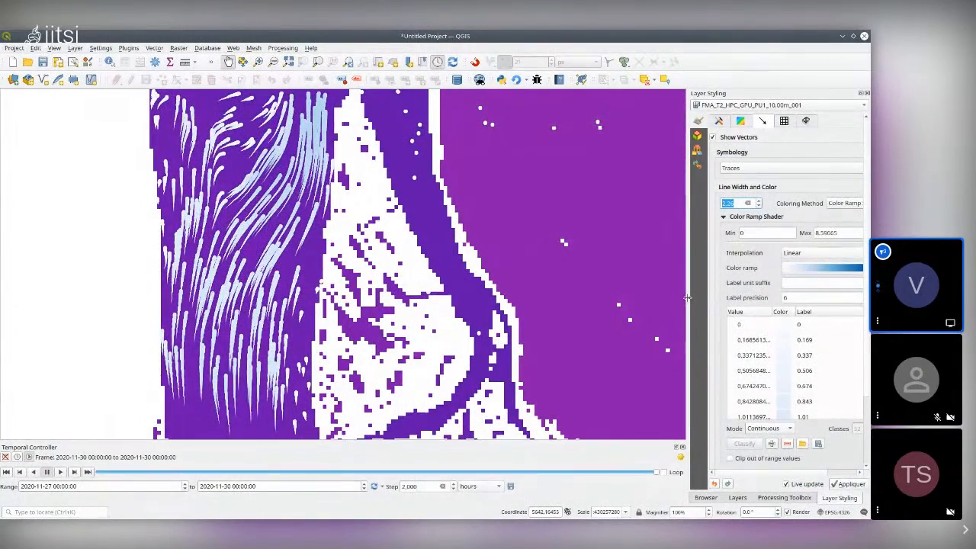
drag(686, 297, 634, 297)
Step: Try the Magma color ramp on the velocity traces, and settle on the Greens color ramp
click(802, 202)
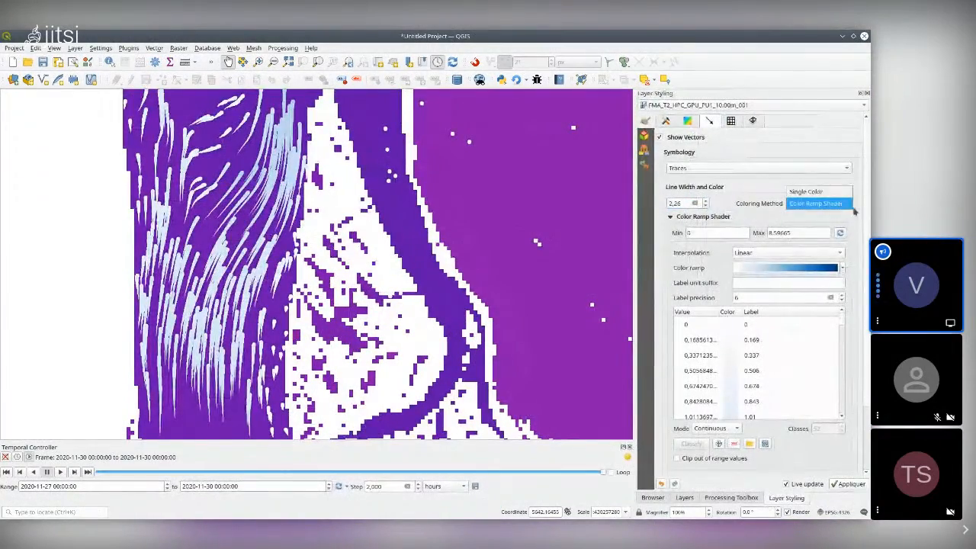
click(843, 268)
click(792, 328)
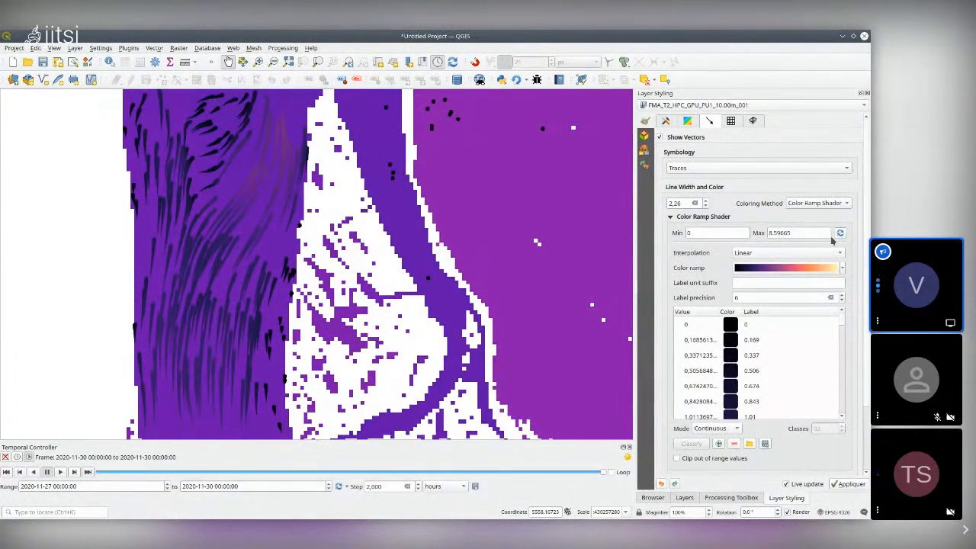
click(841, 268)
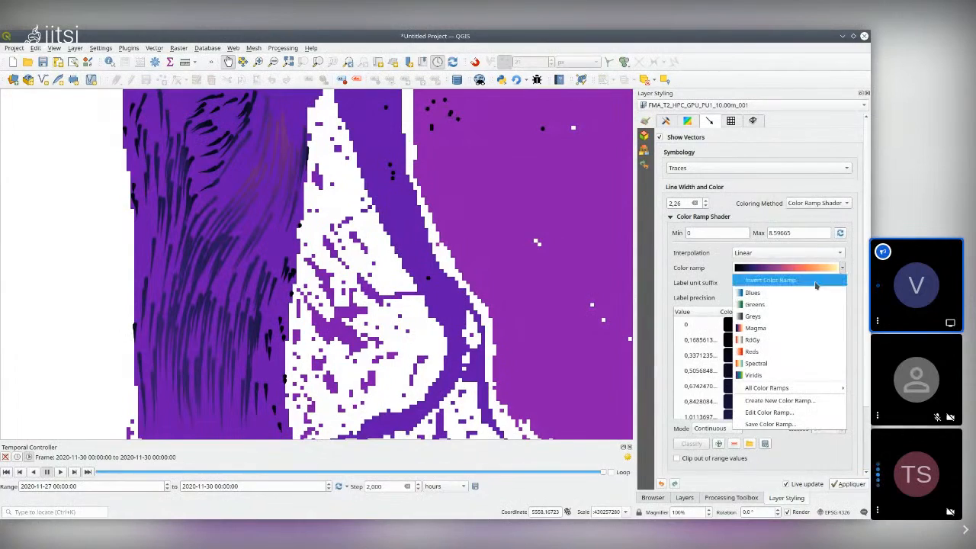
click(789, 304)
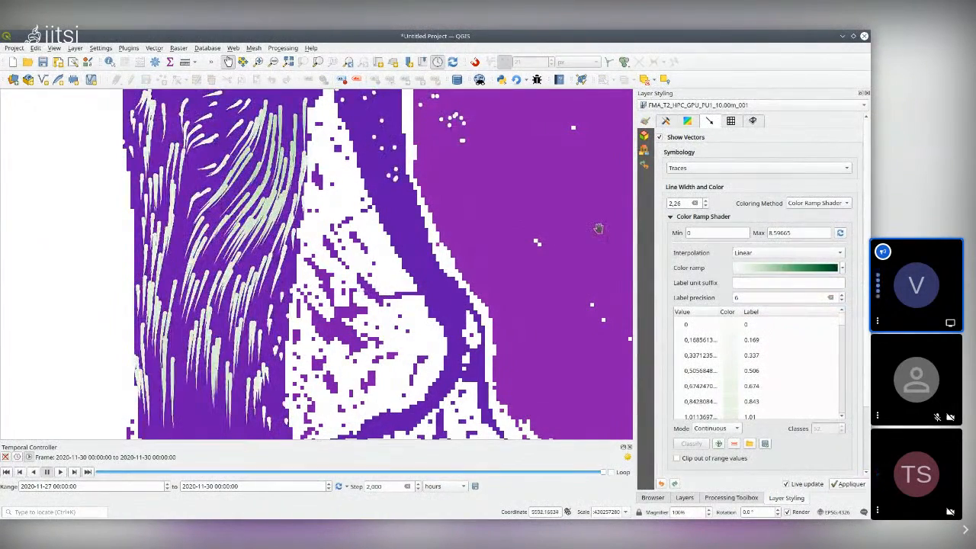
Step: Apply the Blues color ramp to the Water Level contours
scroll(496, 198, down, 2)
scroll(495, 199, up, 3)
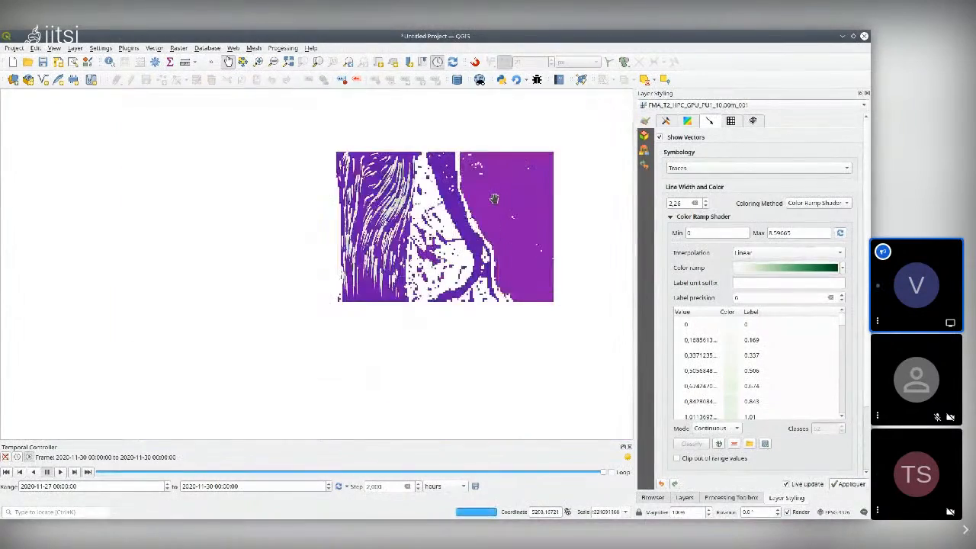
drag(524, 172, 373, 272)
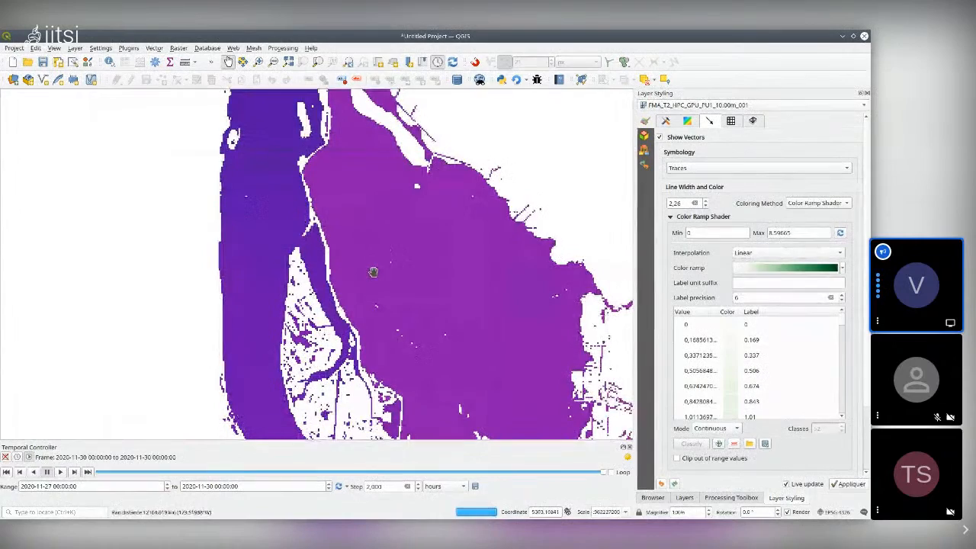
scroll(372, 272, down, 5)
drag(394, 356, 356, 285)
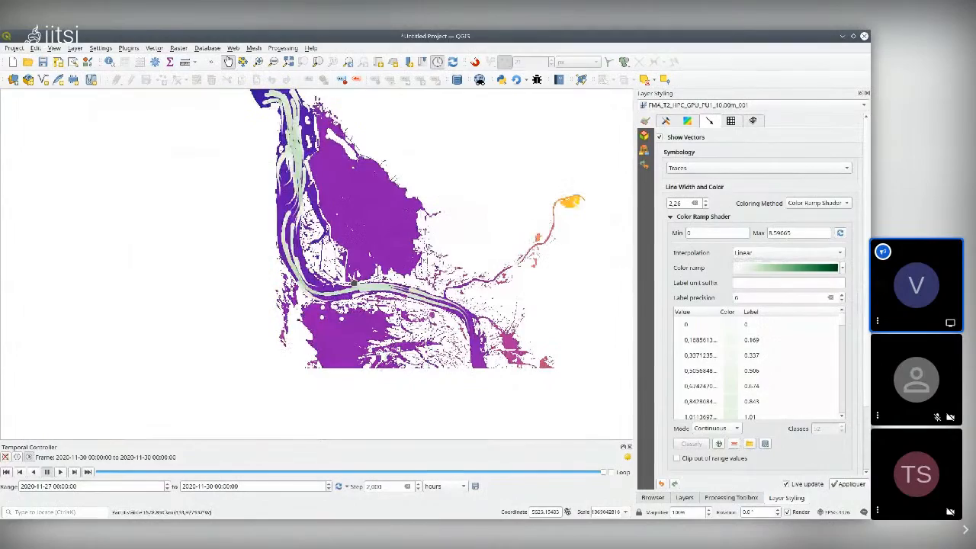
click(688, 122)
click(838, 208)
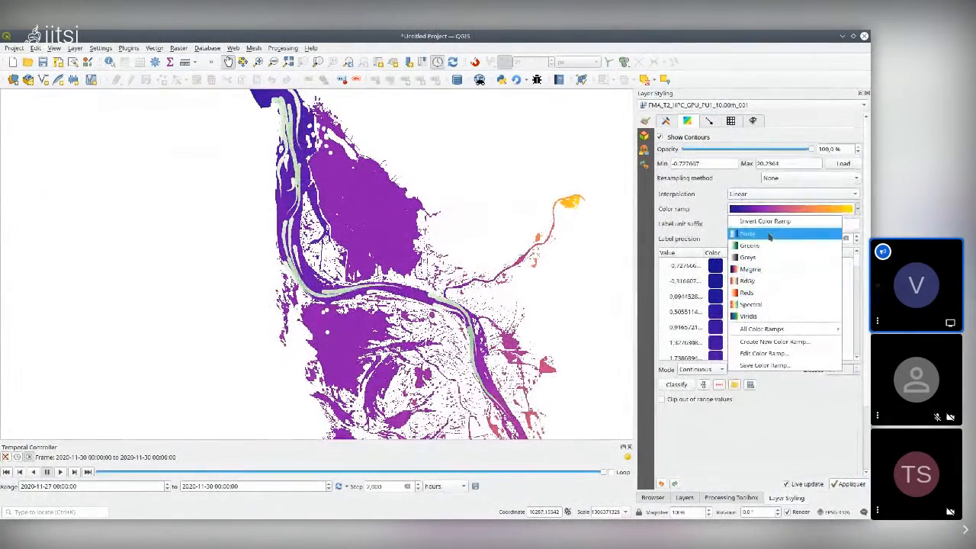
click(769, 234)
Step: Set the Water Level contours to Discrete interpolation with the Equal Interval classification mode
click(761, 194)
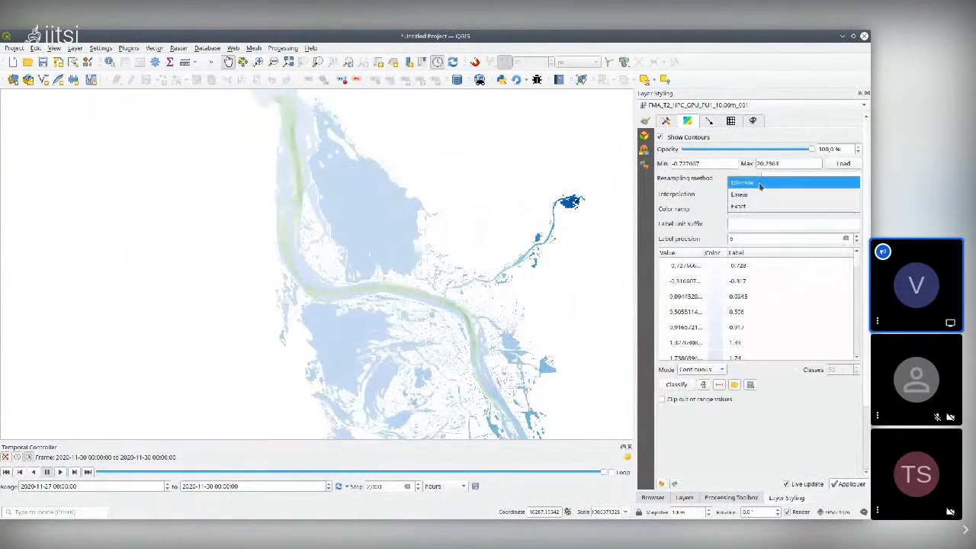
click(751, 183)
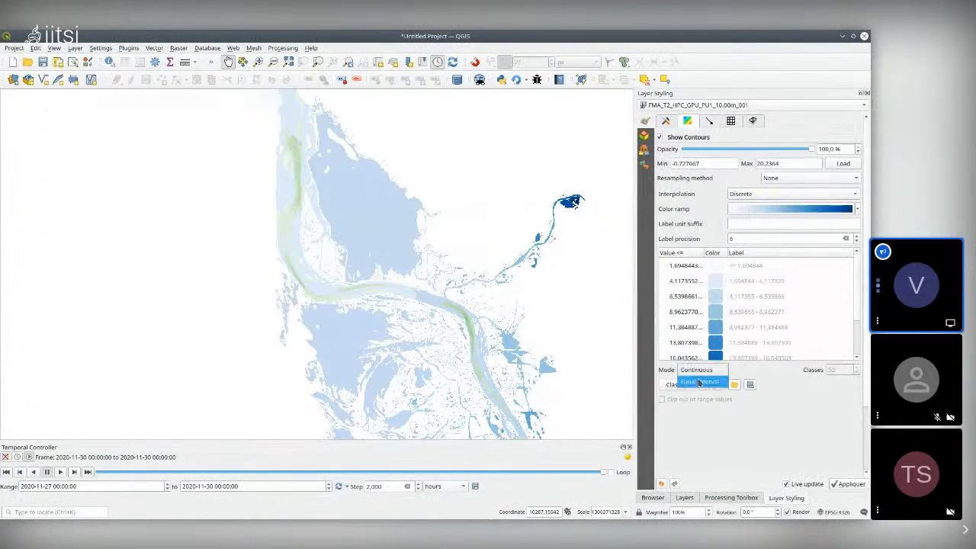
click(699, 382)
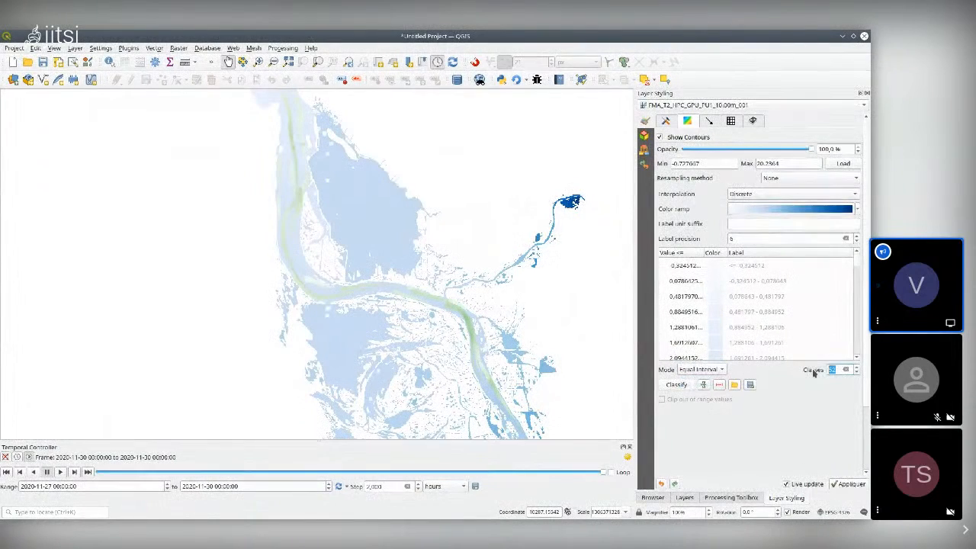
Step: Classify the Water Level contours into 10 classes and apply the red-yellow-blue color ramp
text(10)
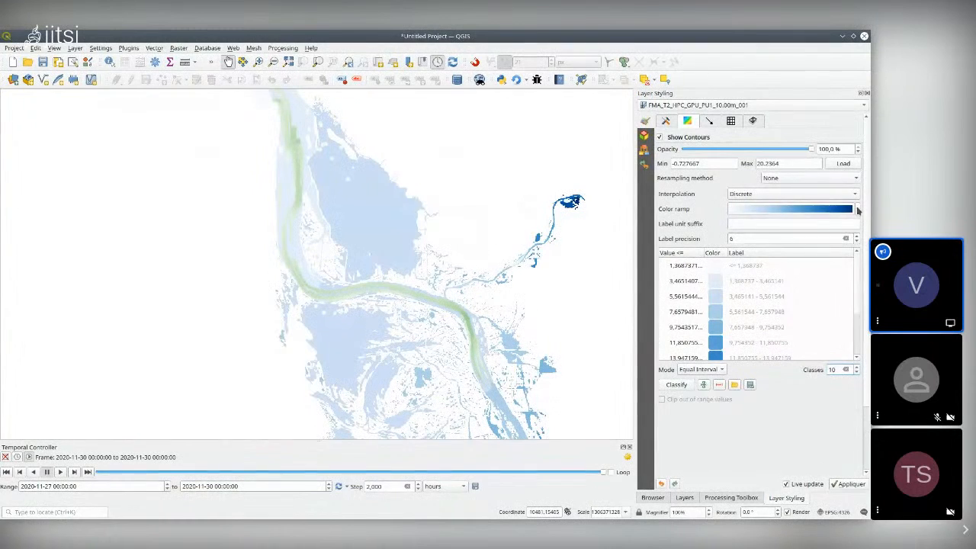
click(856, 210)
click(782, 304)
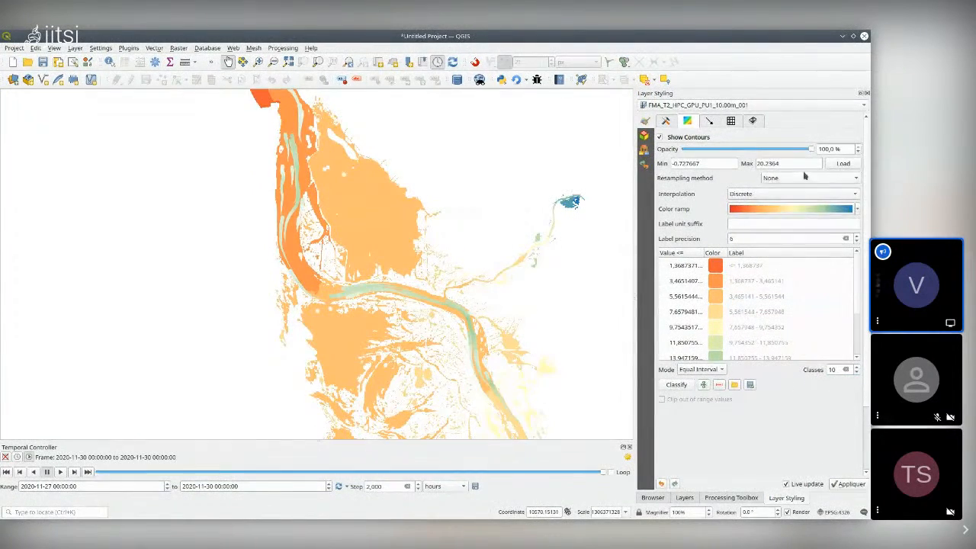
Step: Set the maximum value of the Water Level contours to 10 and check the reclassified river area
drag(789, 163, 730, 168)
text(10)
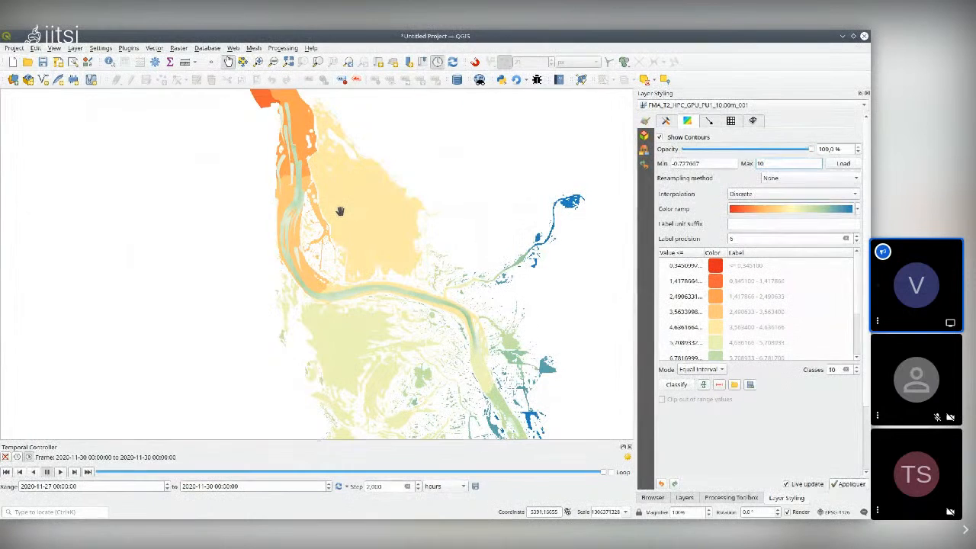
scroll(340, 211, up, 2)
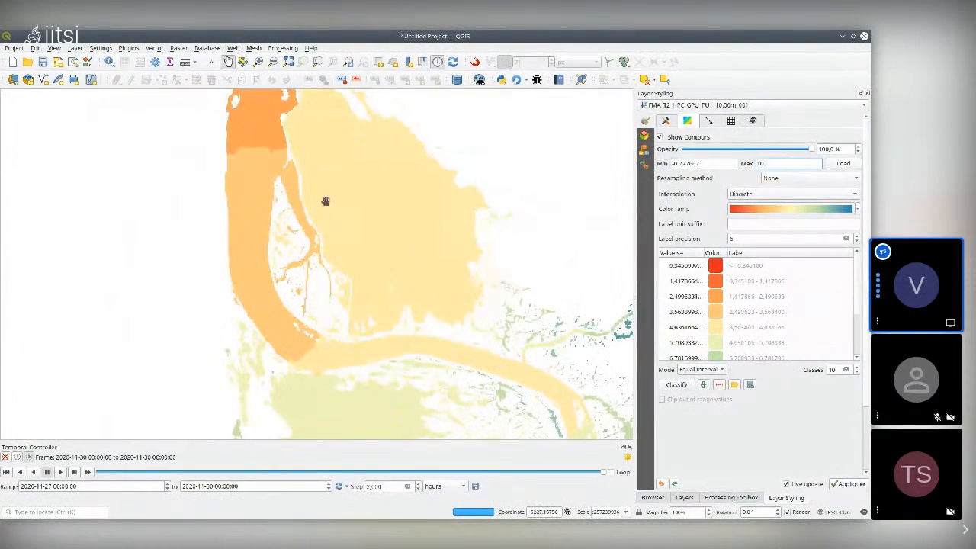
drag(246, 200, 365, 263)
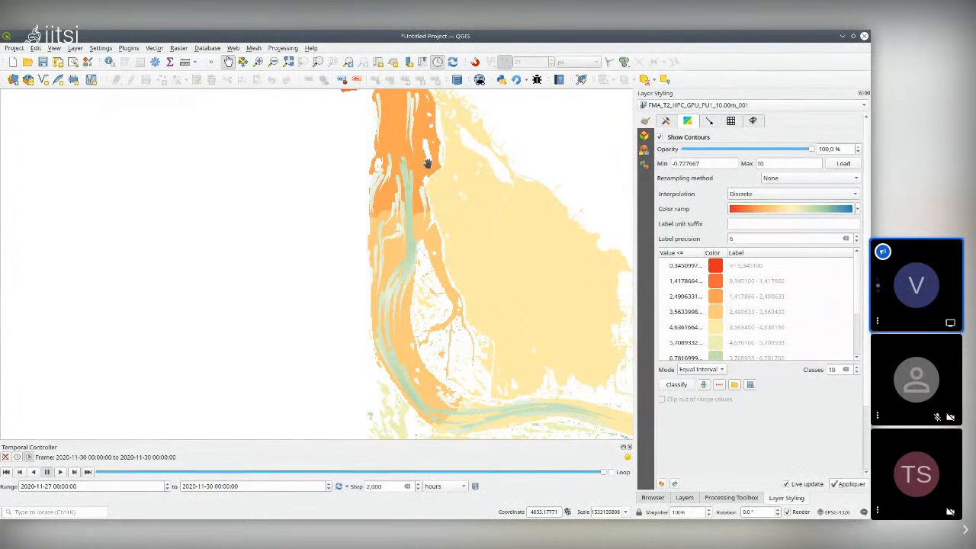
scroll(427, 163, up, 2)
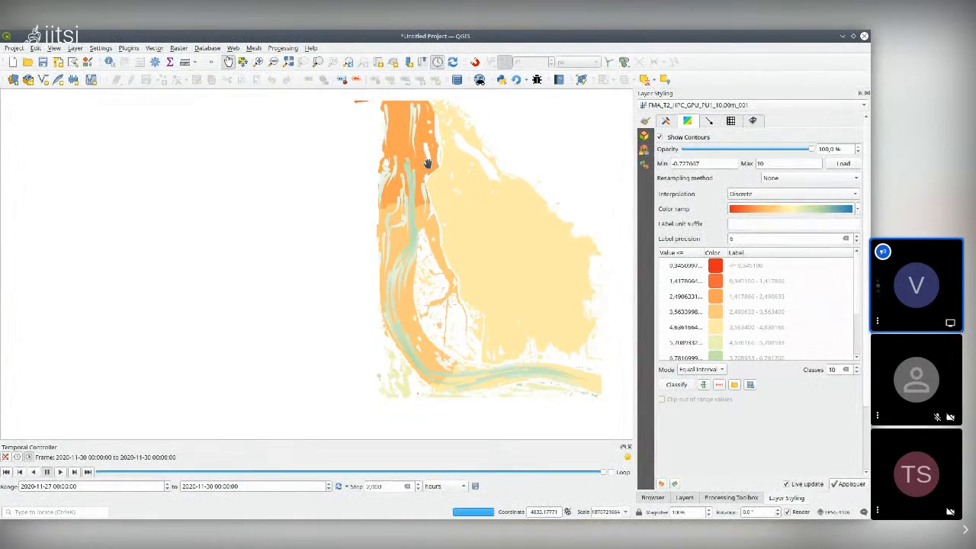
scroll(476, 151, down, 1)
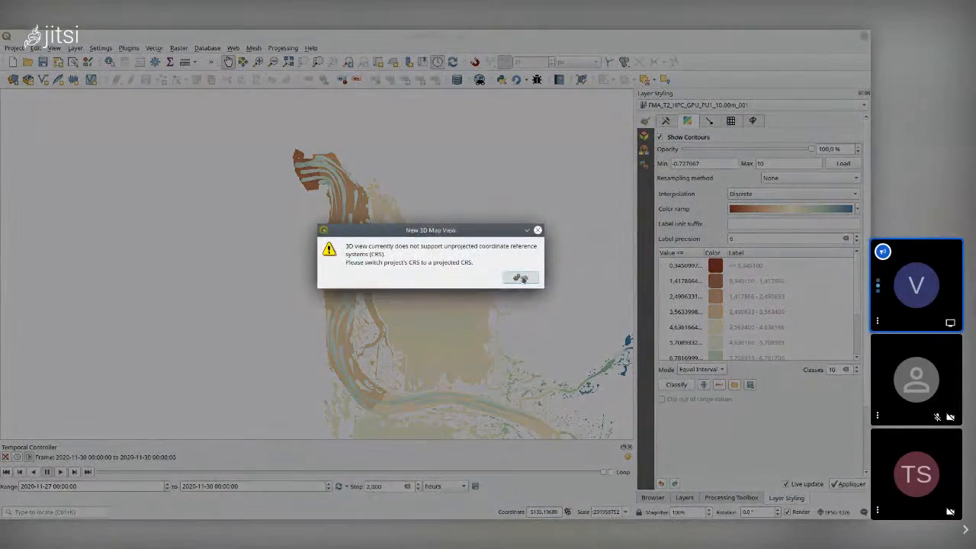
Step: Switch the project CRS to WGS 84 / UTM zone 20N (EPSG:32620) and dock a new 3D map view above the main map
click(521, 277)
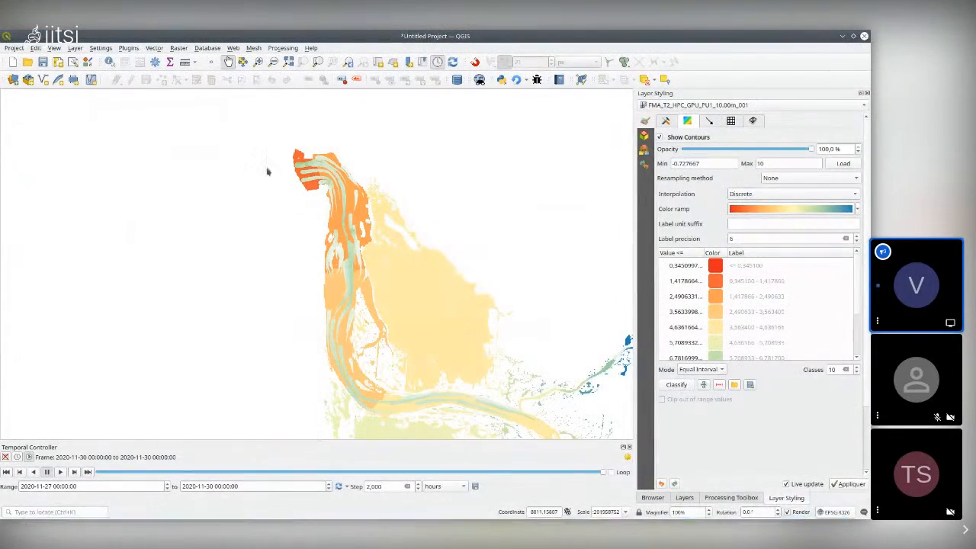
key(ctrl+shift+p)
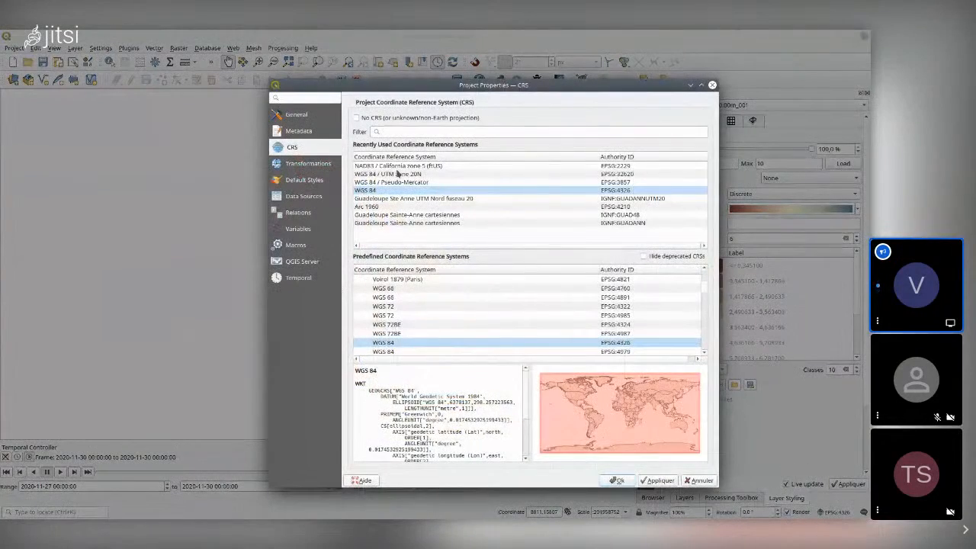
click(397, 173)
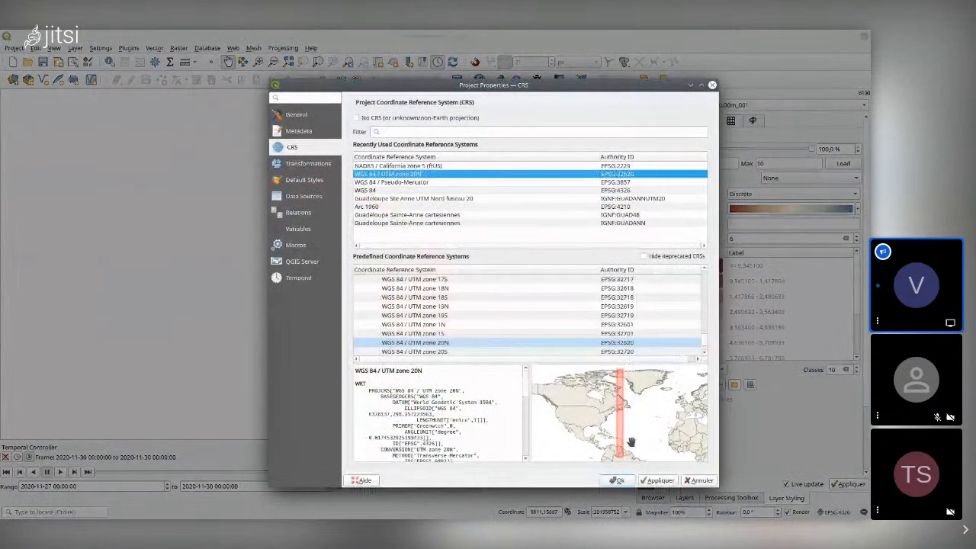
click(616, 480)
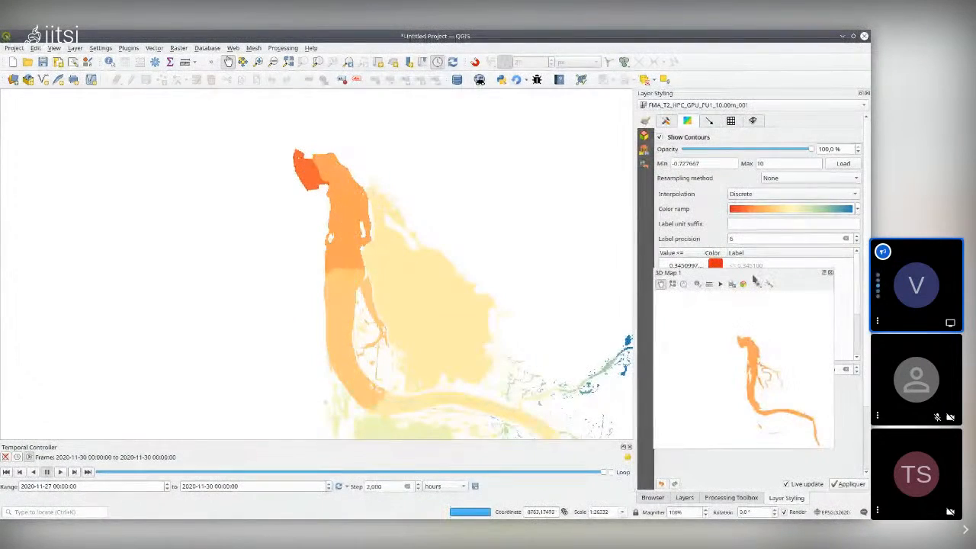
drag(762, 268, 312, 107)
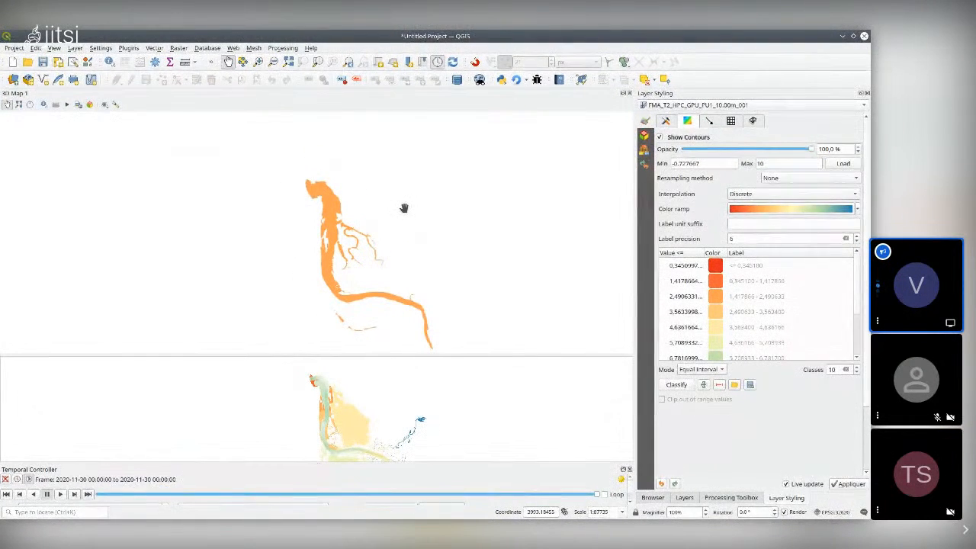
Step: Set the 3D map's terrain type to Mesh with FMA_T2_HPC_GPU_PU1_10.00m_001 as elevation, and fit the whole terrain in view
click(112, 105)
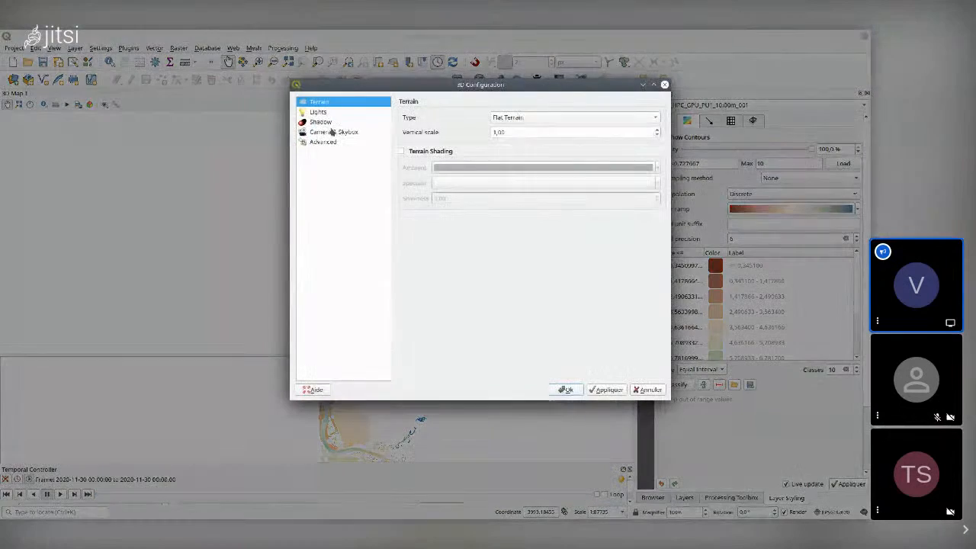
click(522, 120)
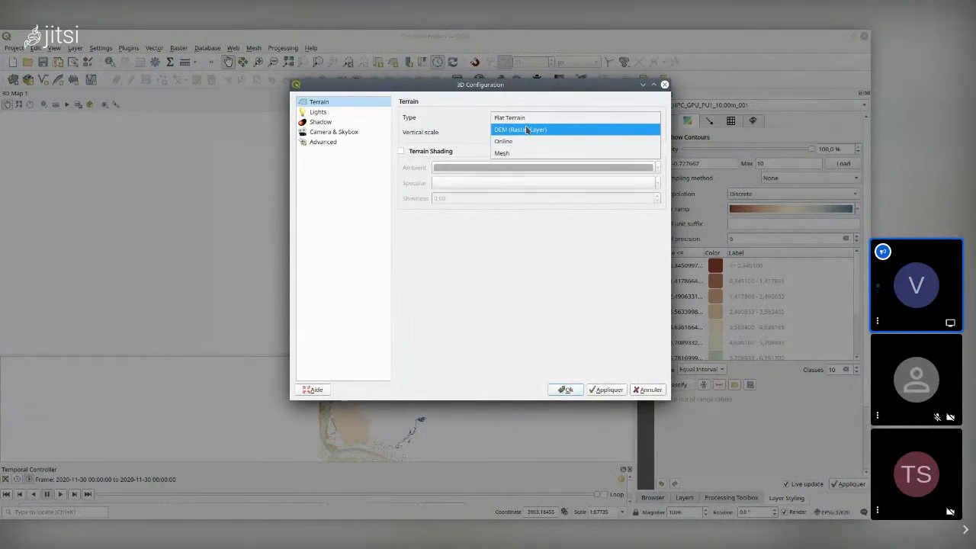
click(516, 153)
click(522, 155)
click(523, 165)
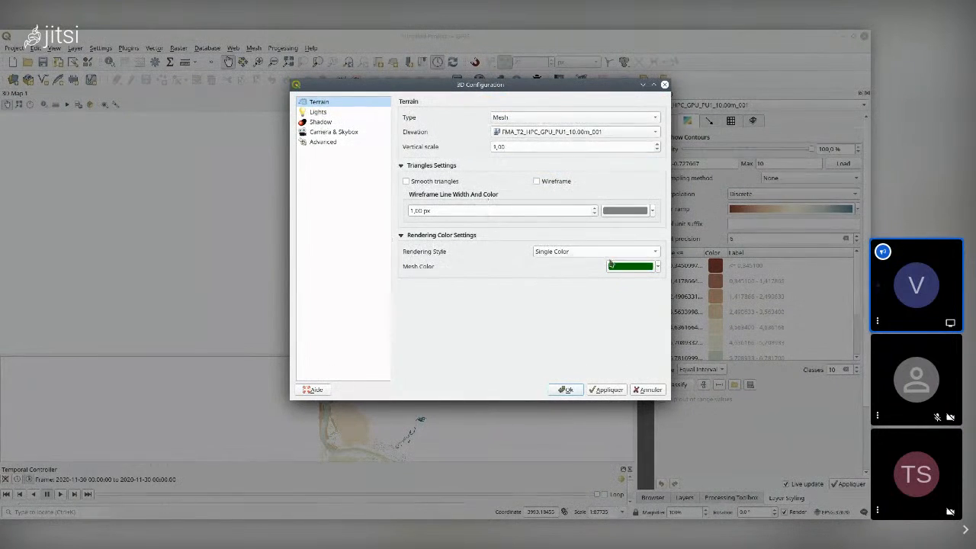
click(566, 390)
drag(339, 269, 329, 292)
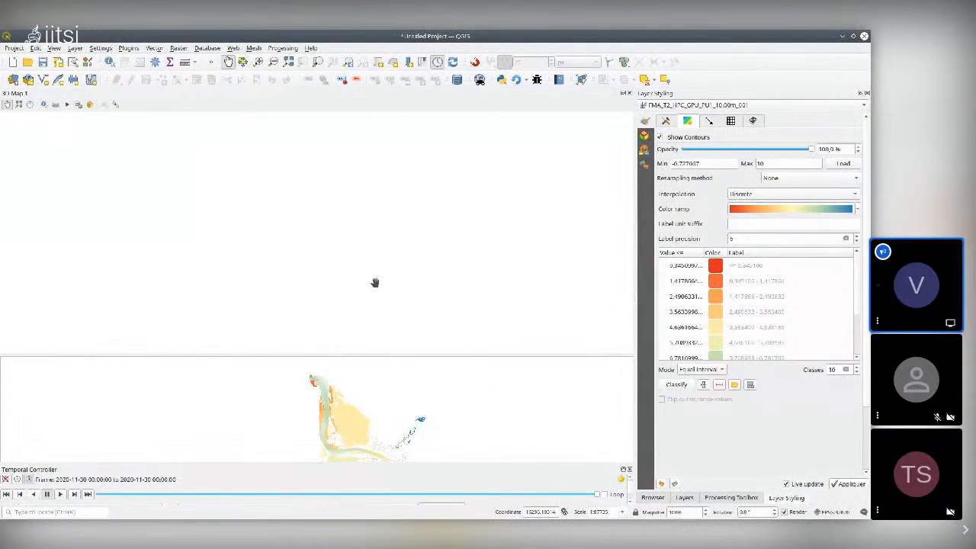
click(20, 105)
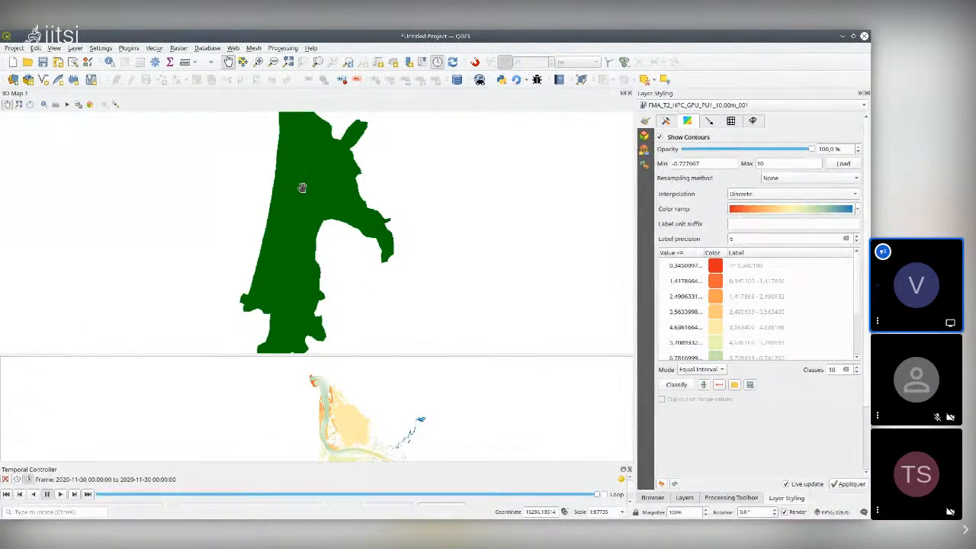
Step: Render the 3D mesh terrain with the Color Ramp Shader style and a maximum value of 20
scroll(302, 187, up, 6)
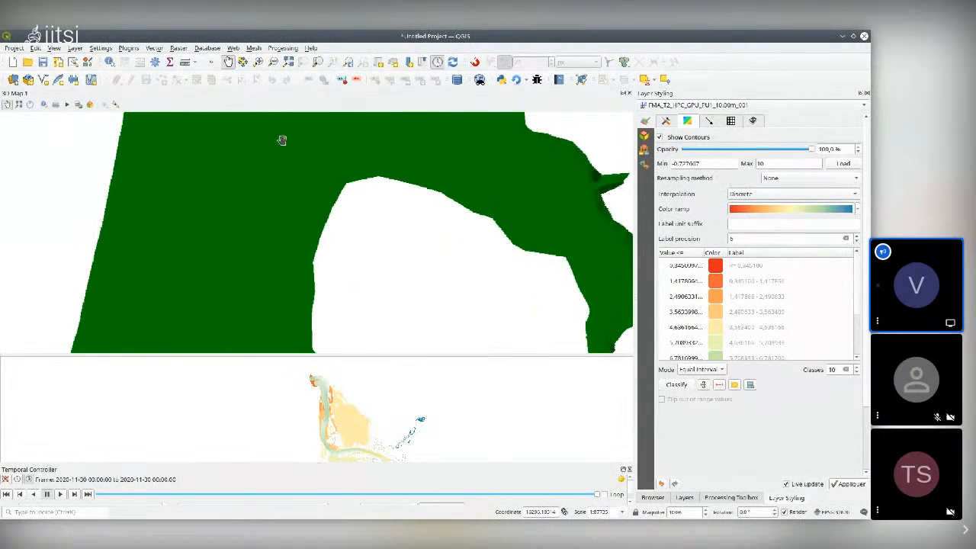
drag(279, 137, 340, 471)
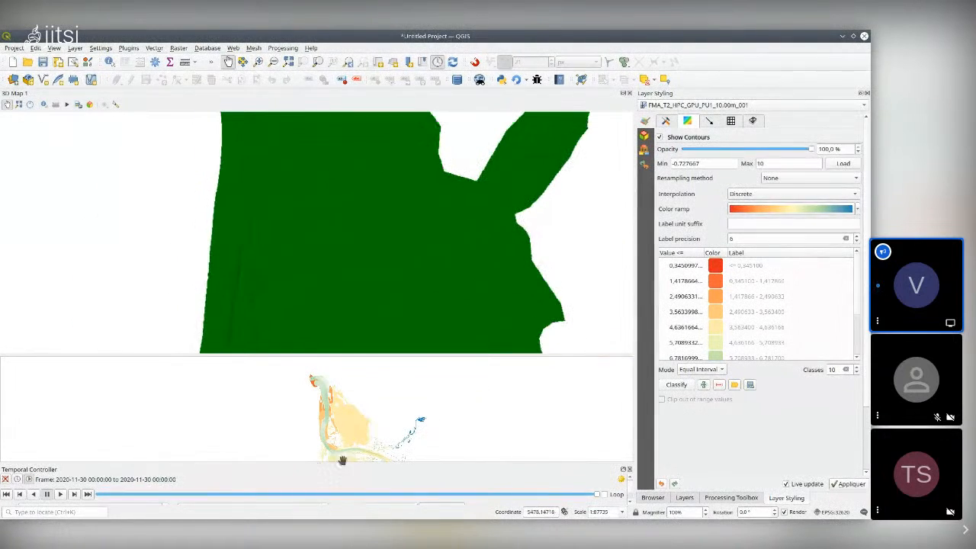
click(116, 105)
click(613, 251)
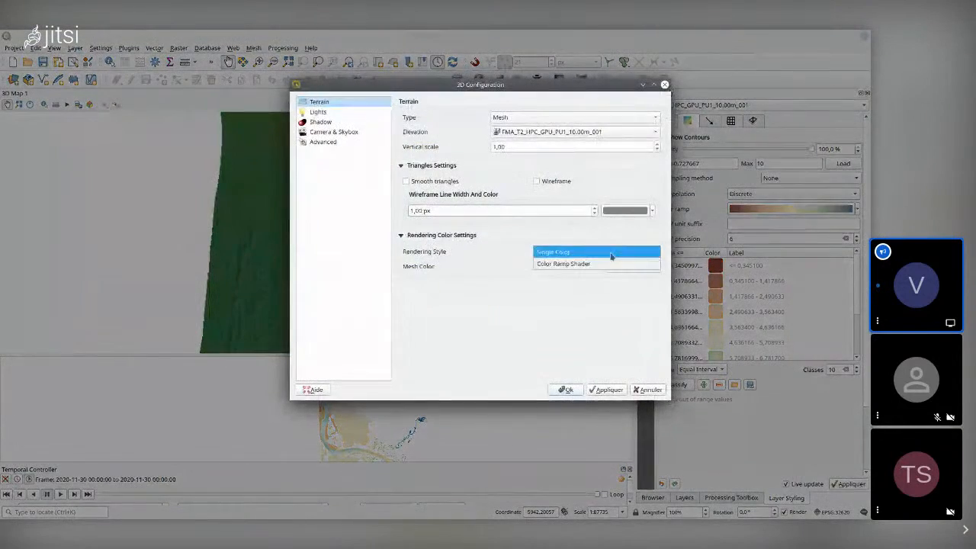
click(602, 263)
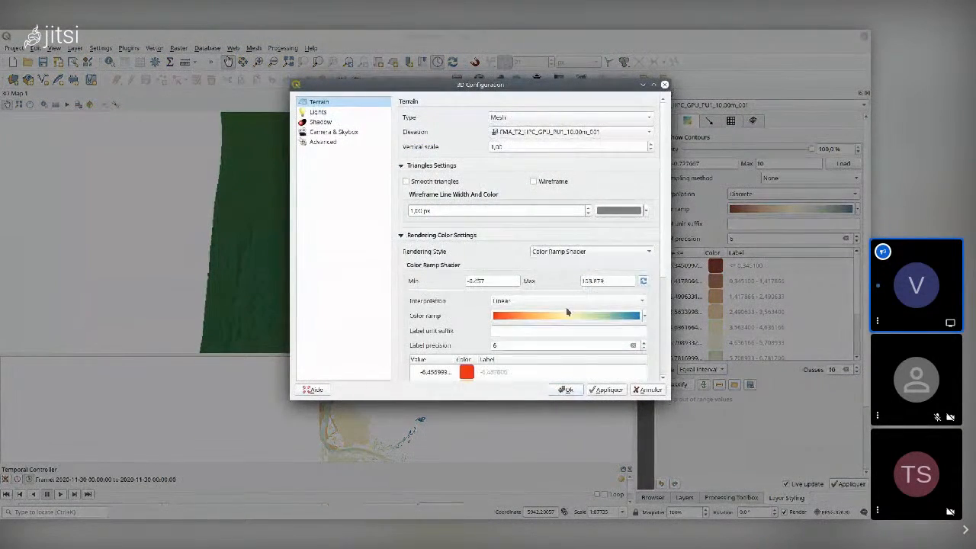
drag(611, 284, 551, 282)
click(573, 390)
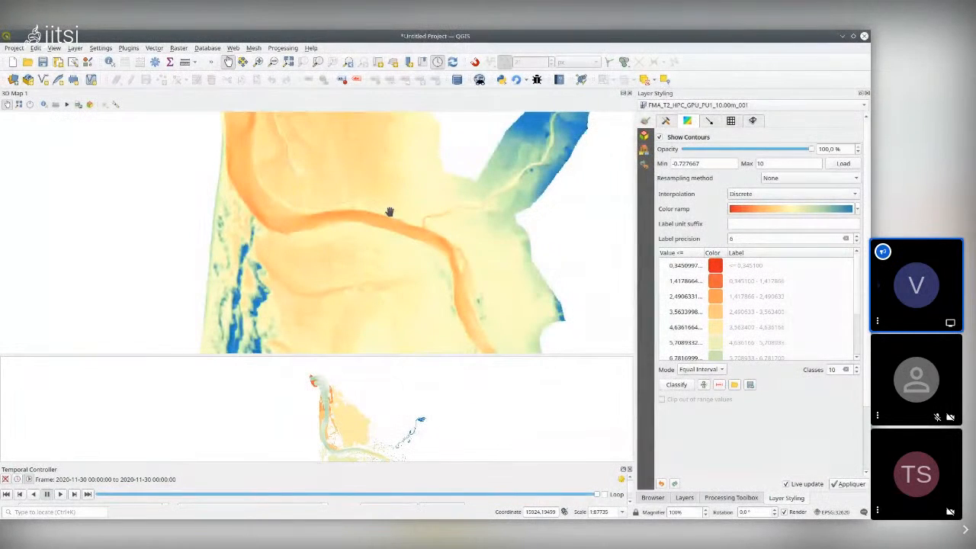
Step: Set the vertical scale of the 3D mesh terrain to 3
scroll(389, 211, down, 3)
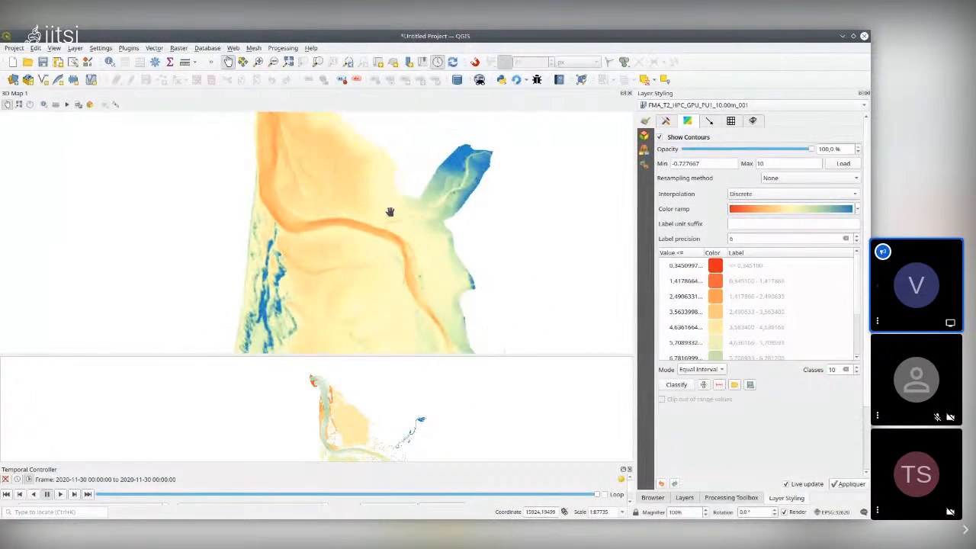
scroll(390, 211, down, 3)
drag(389, 212, 323, 209)
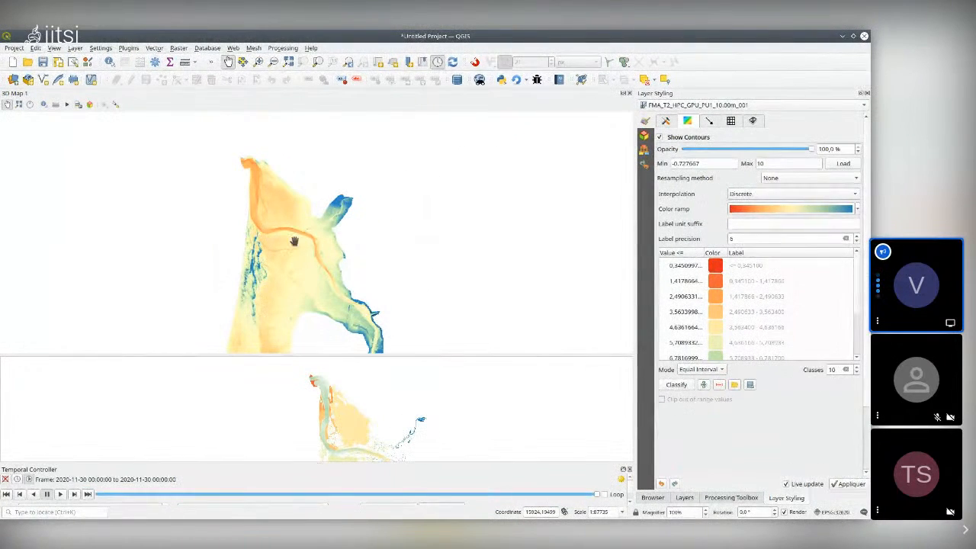
click(115, 106)
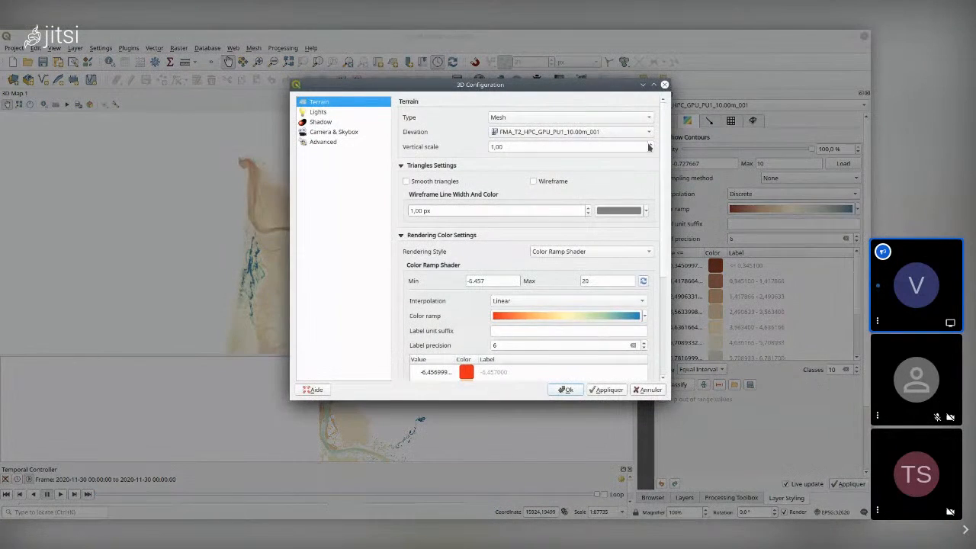
click(652, 147)
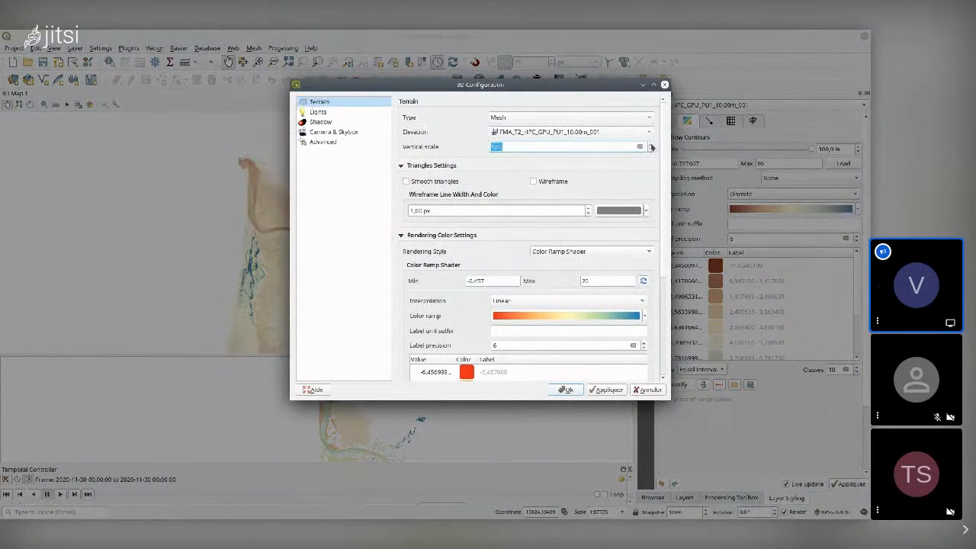
click(606, 390)
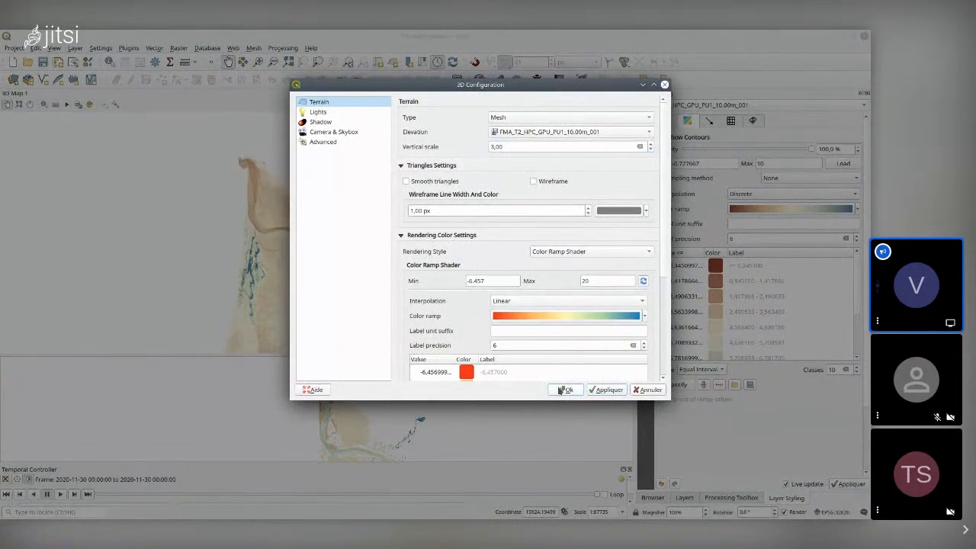
click(565, 389)
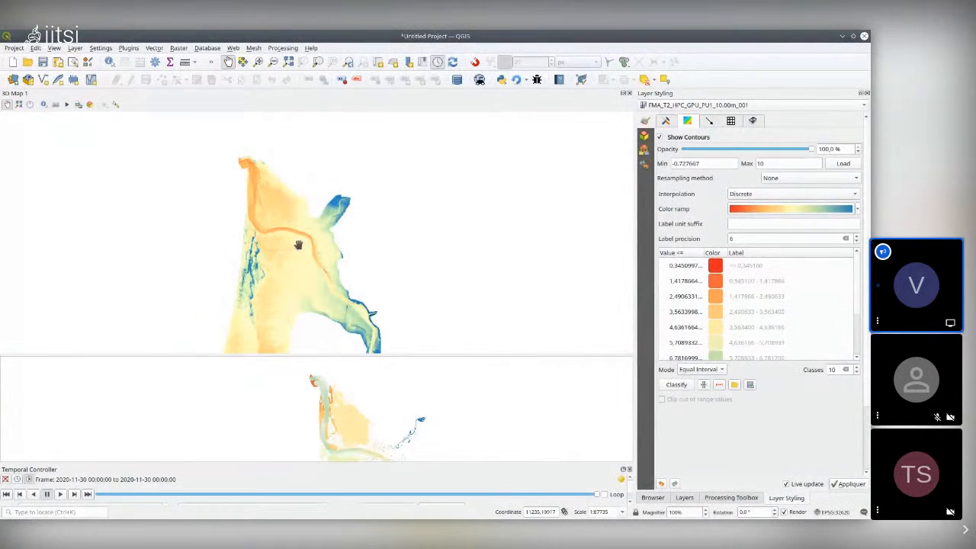
Step: Review the 3D terrain configuration and examine the relief of the color-ramped mesh from an oblique angle, near and far
click(115, 106)
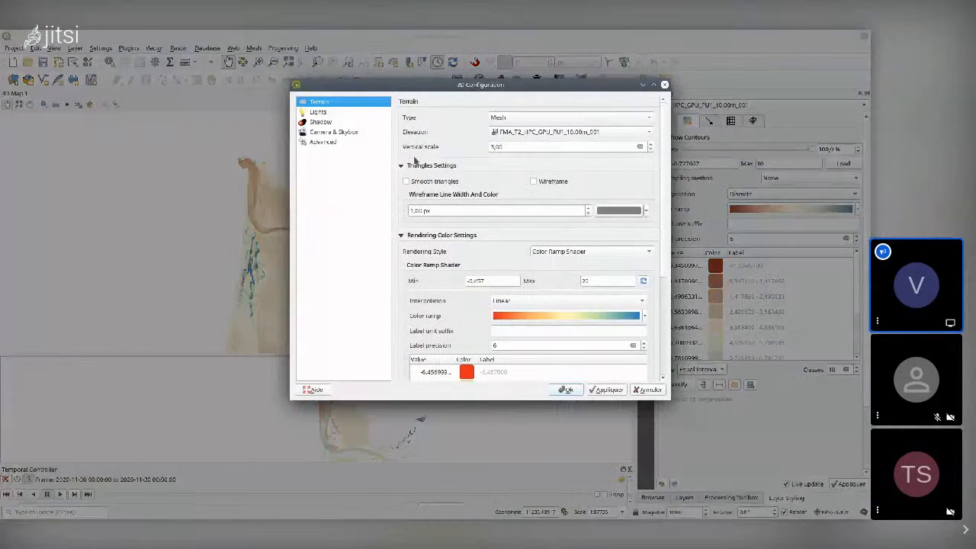
click(569, 390)
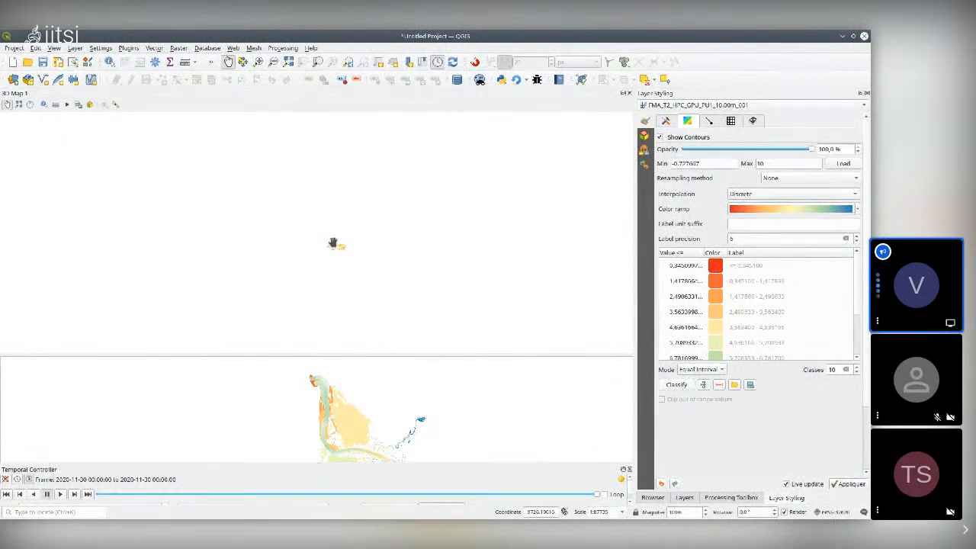
scroll(339, 251, up, 2)
scroll(374, 279, up, 3)
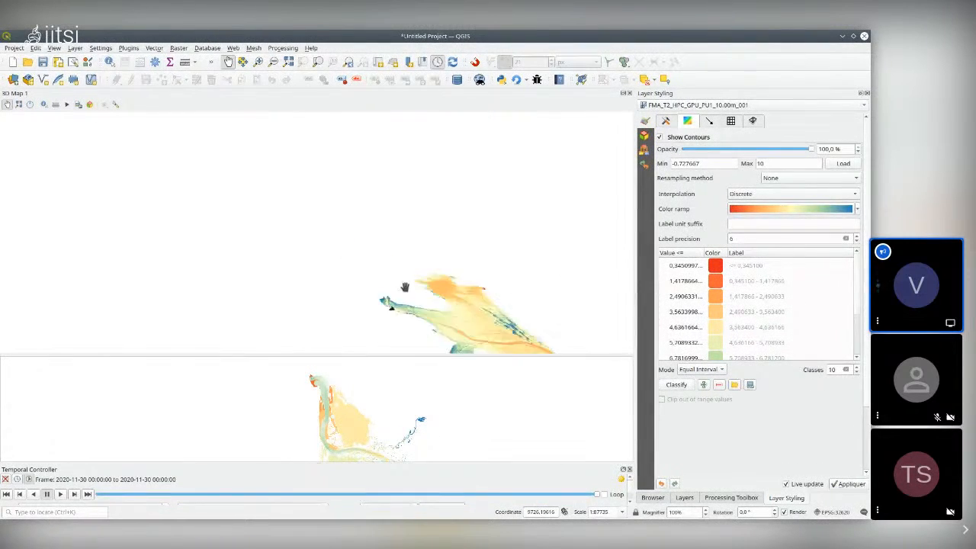
scroll(410, 284, down, 3)
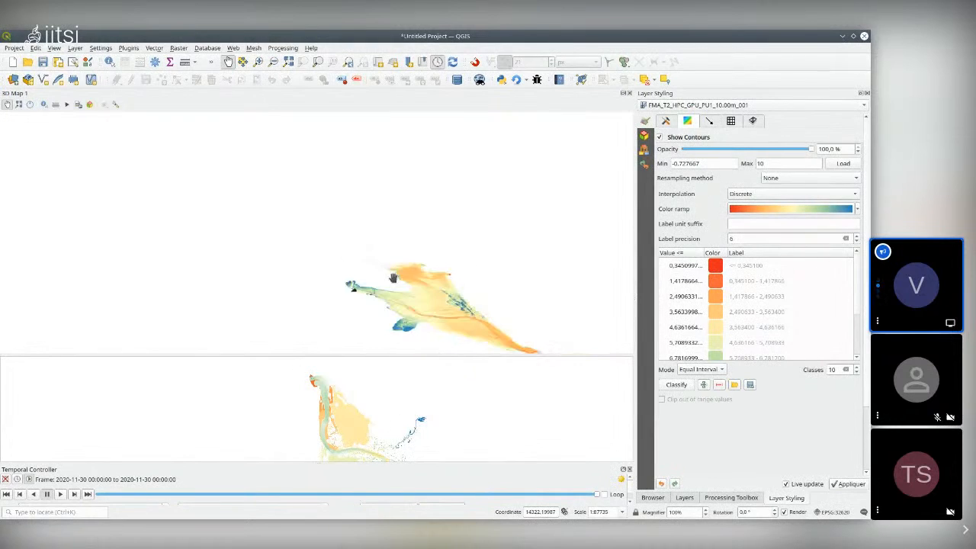
scroll(457, 313, up, 3)
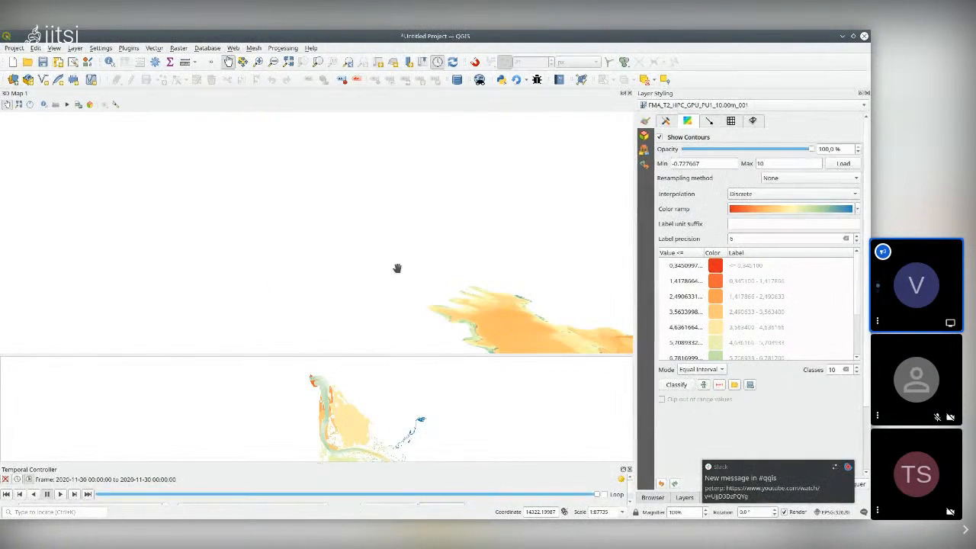
scroll(396, 269, down, 3)
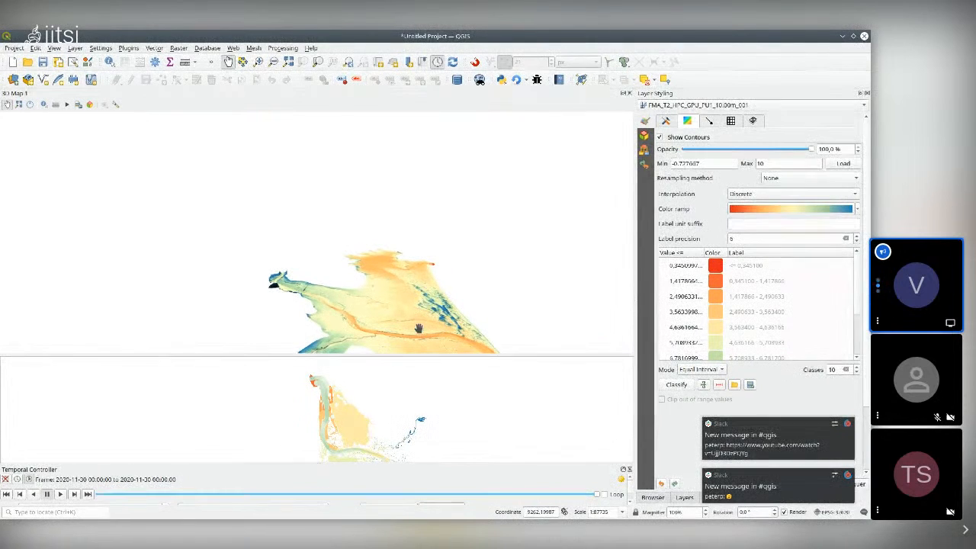
scroll(416, 332, up, 2)
scroll(384, 298, down, 2)
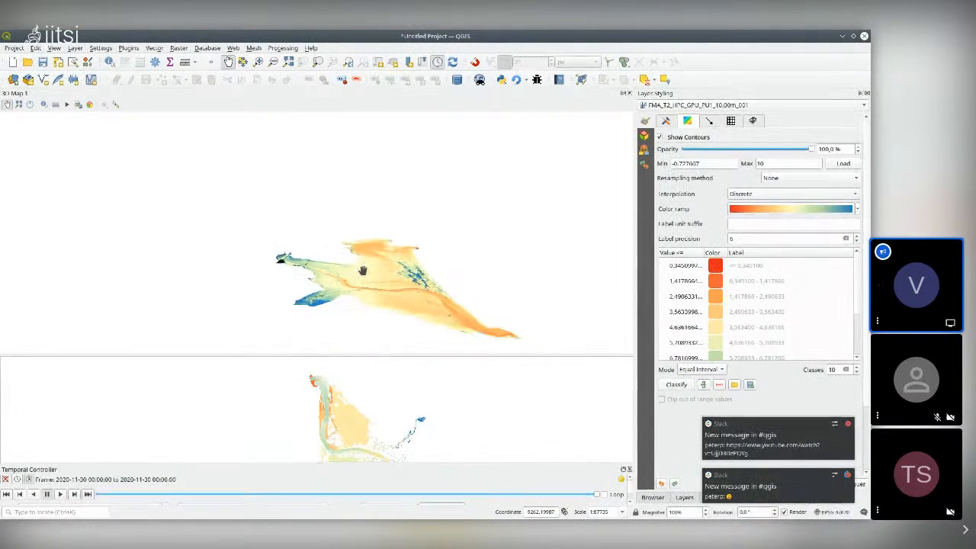
Step: Set the vertical scale of the 3D mesh terrain to 5 and examine the exaggerated relief along the river
scroll(389, 301, up, 3)
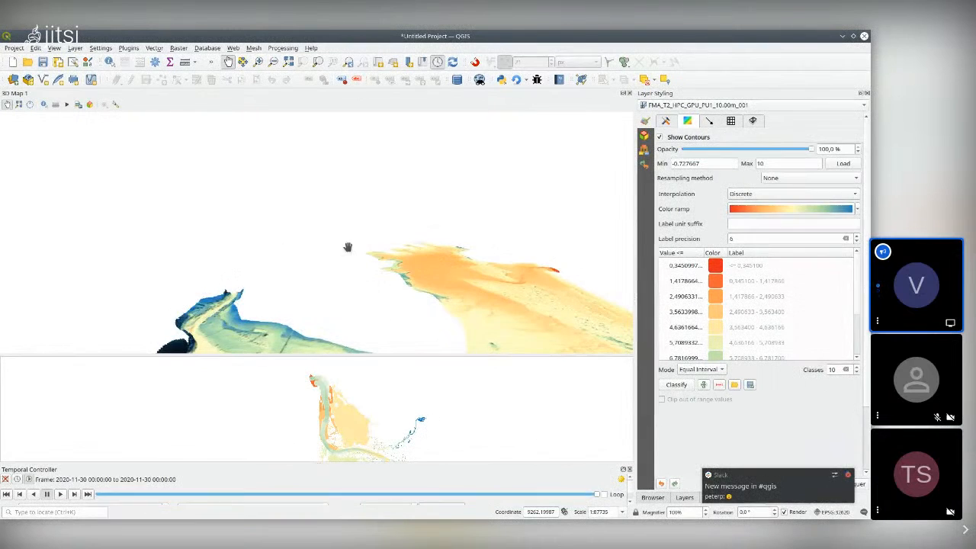
scroll(351, 255, down, 3)
scroll(414, 261, up, 2)
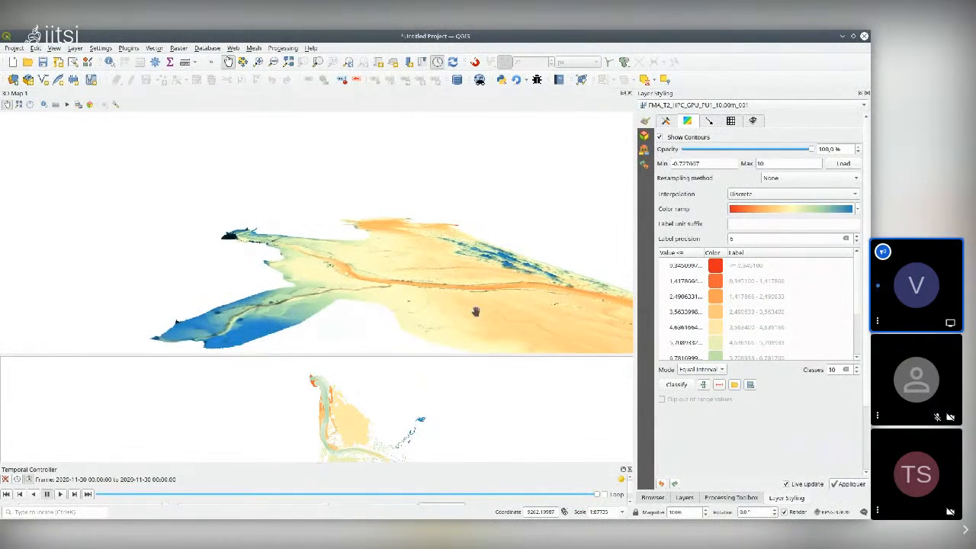
scroll(451, 317, up, 2)
drag(410, 266, 356, 311)
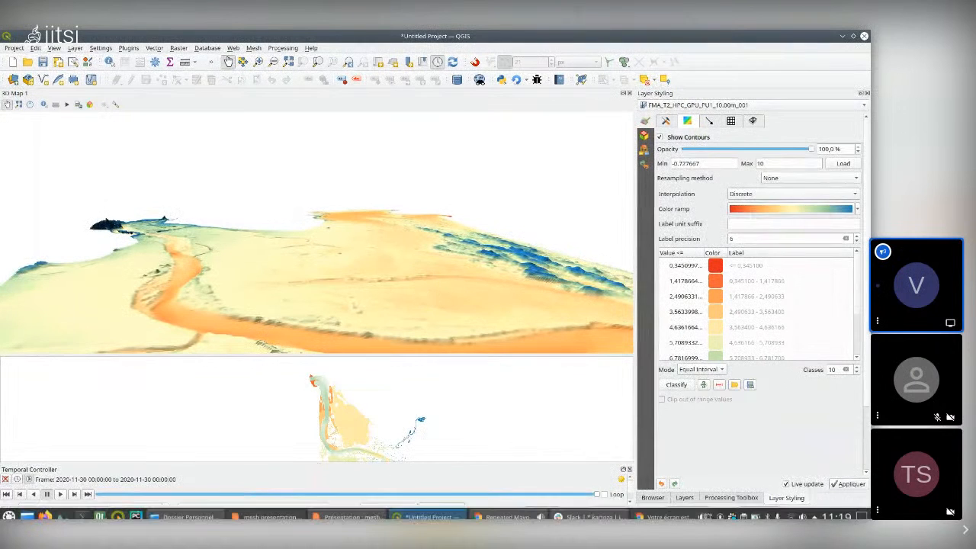
click(115, 105)
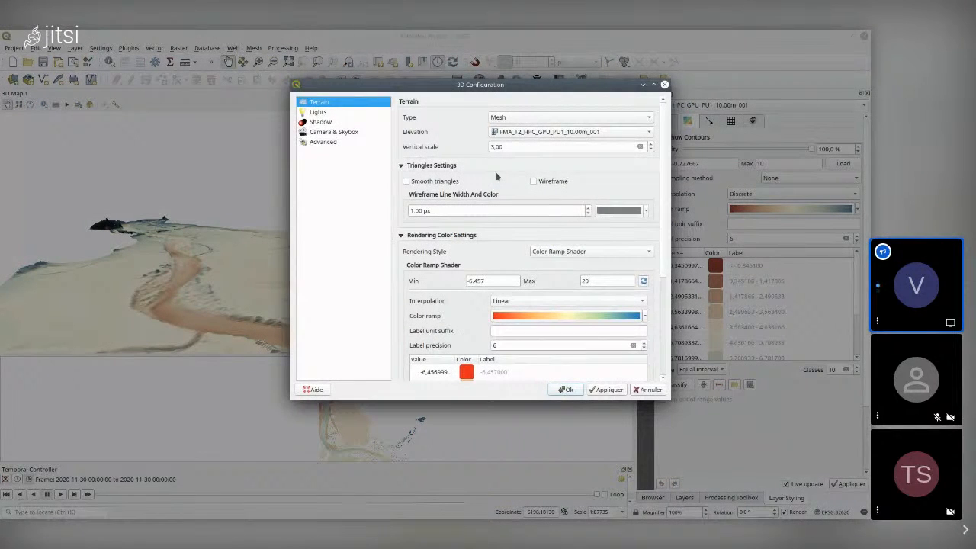
key(Return)
drag(385, 293, 240, 274)
drag(486, 309, 441, 316)
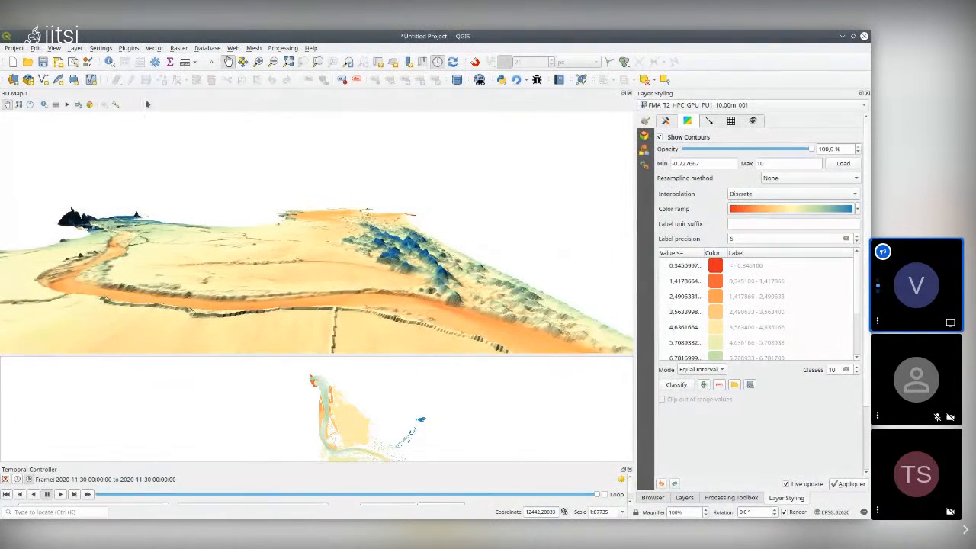
Step: Enable smooth triangles for the 3D mesh terrain and inspect the shaded relief around the river channel
click(116, 105)
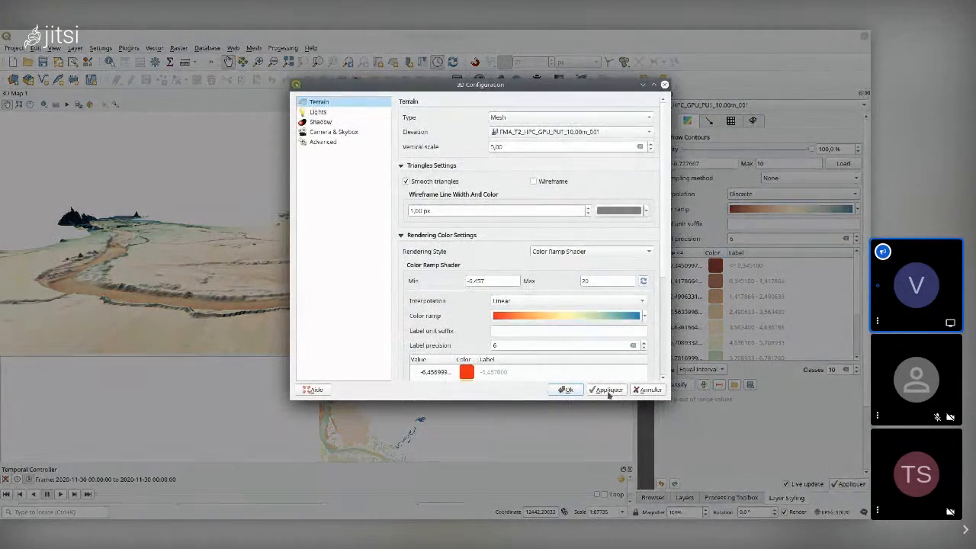
click(565, 389)
drag(215, 314, 267, 297)
drag(172, 296, 134, 118)
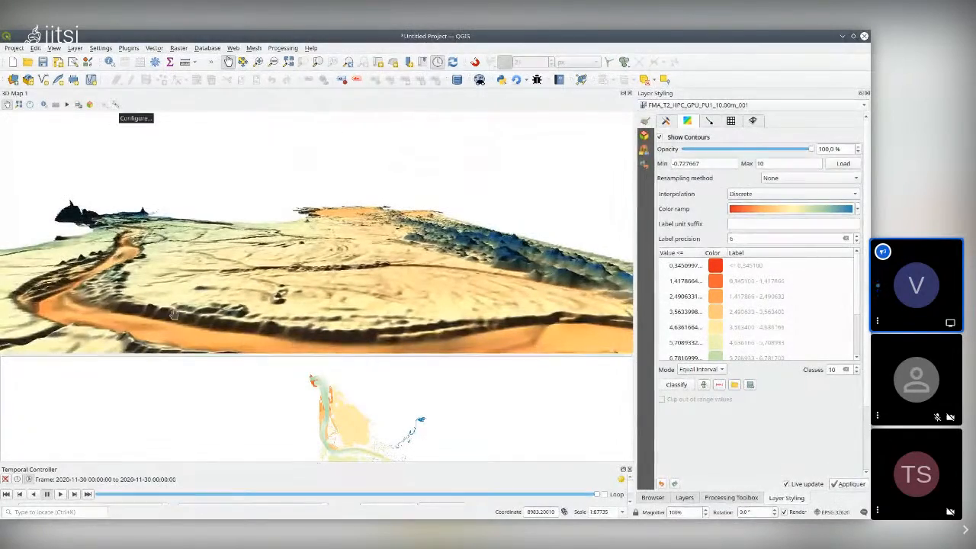
drag(228, 297, 364, 307)
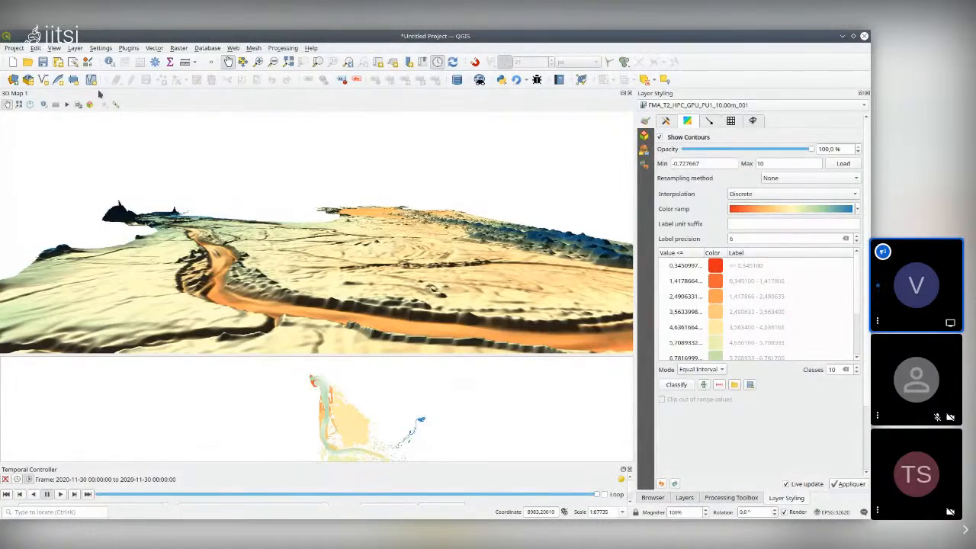
Step: Enable the wireframe on the 3D mesh terrain with a line width of 0.1 px
click(116, 104)
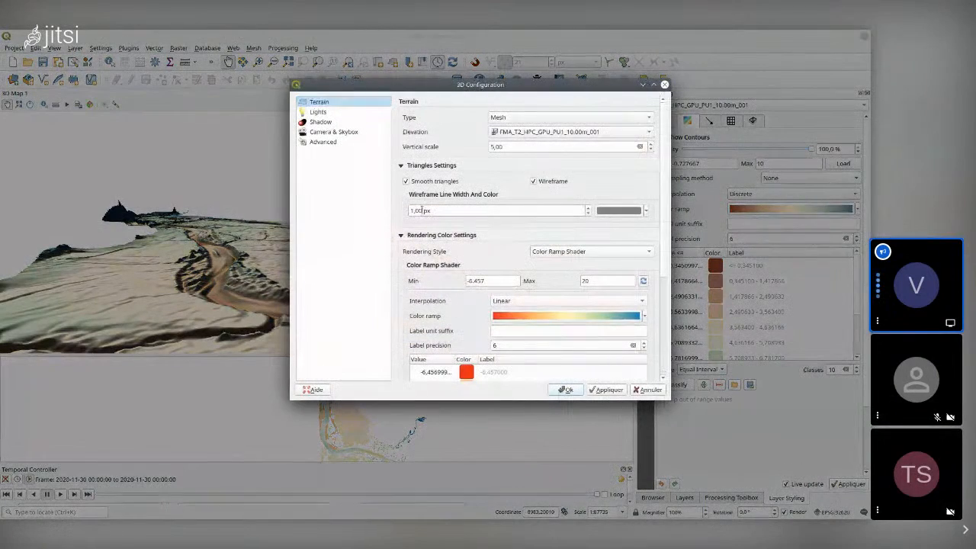
text(0,)
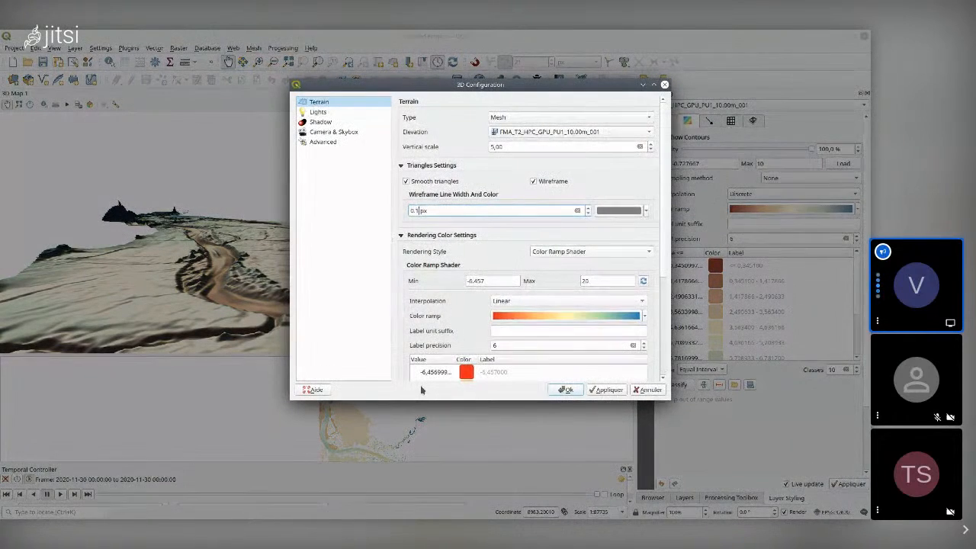
click(565, 390)
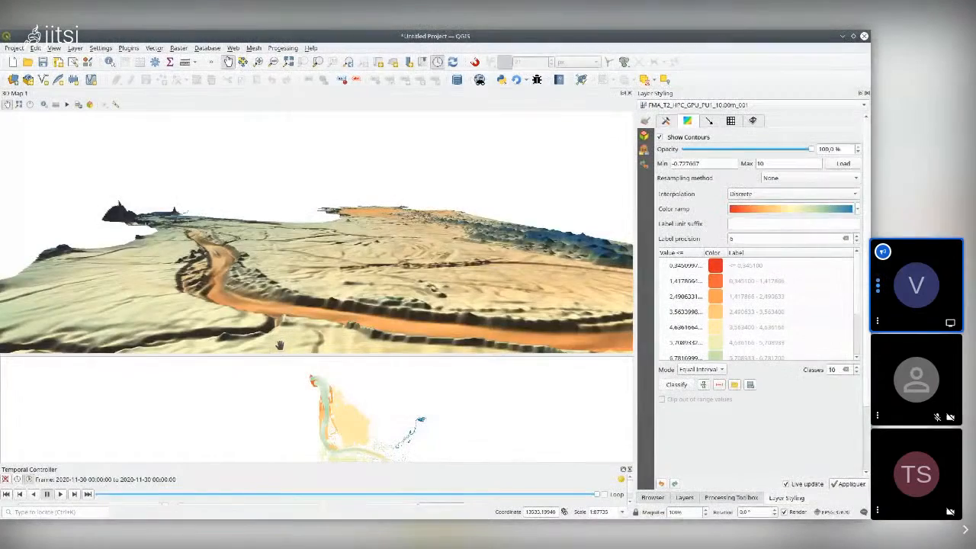
drag(280, 345, 344, 268)
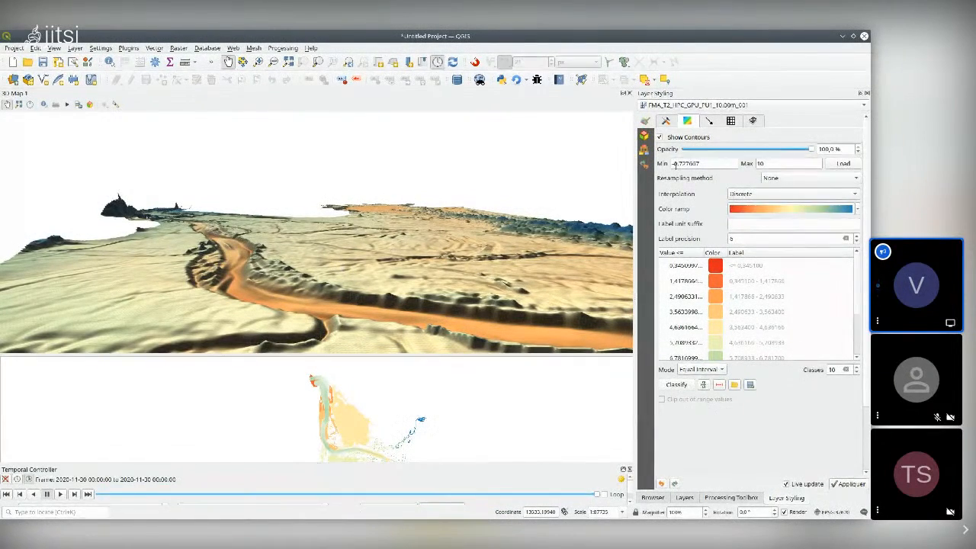
Step: Enable the 3D renderer of layer FMA_T2_HPC_GPU_PU1_10.00m_001 and set its vertical scale to 5, matching the terrain configuration
click(645, 136)
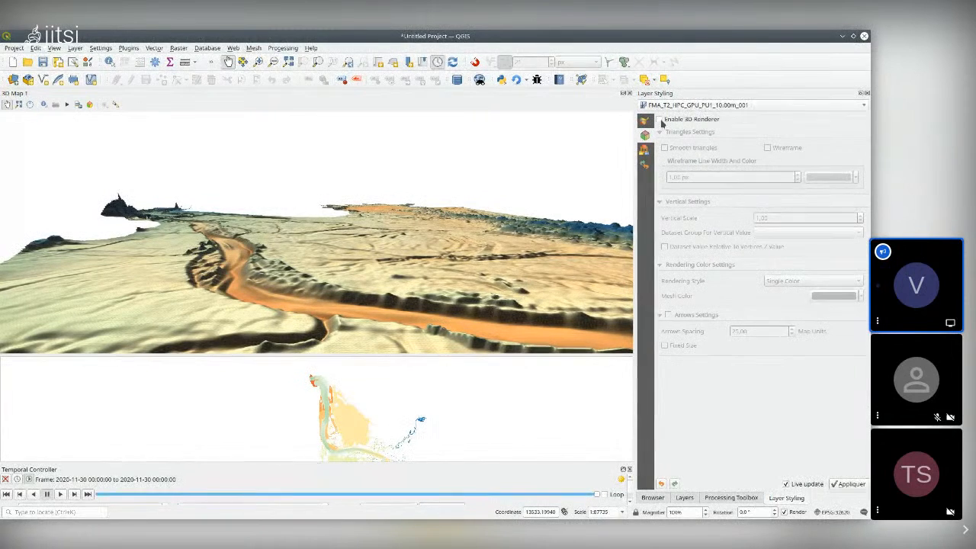
click(659, 120)
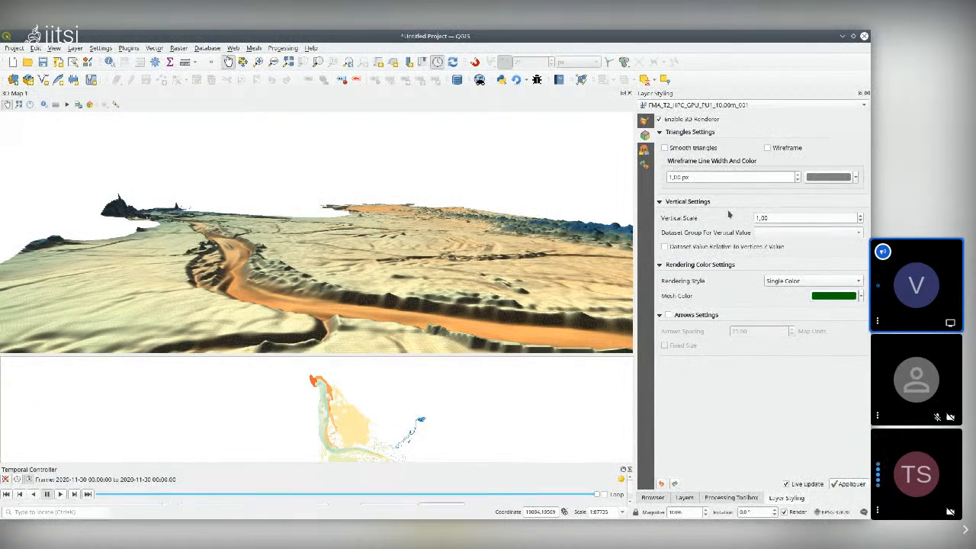
drag(773, 217, 747, 220)
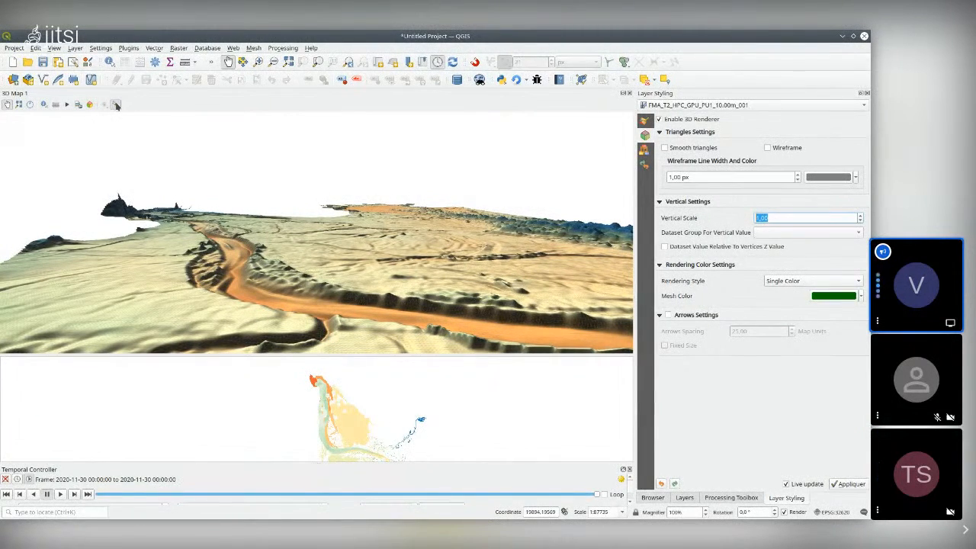
click(116, 104)
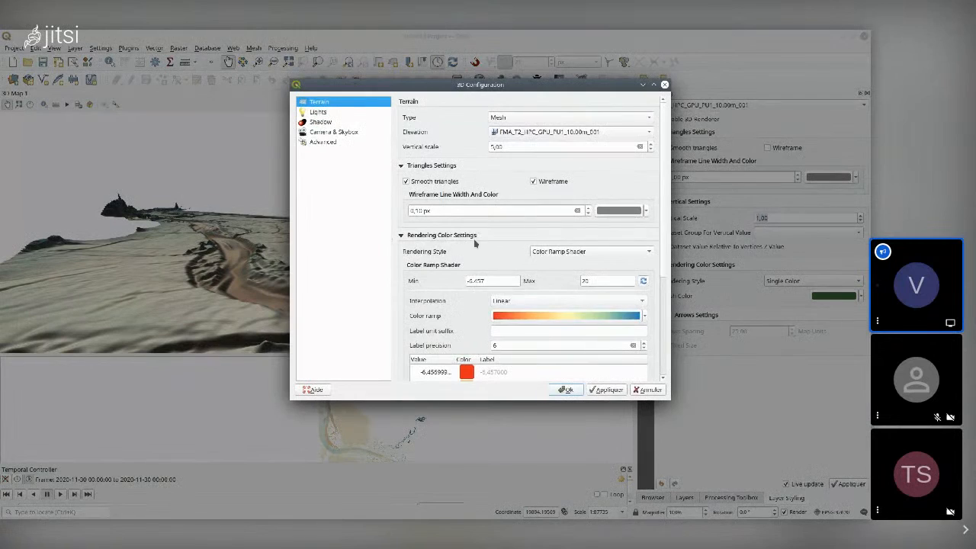
click(564, 390)
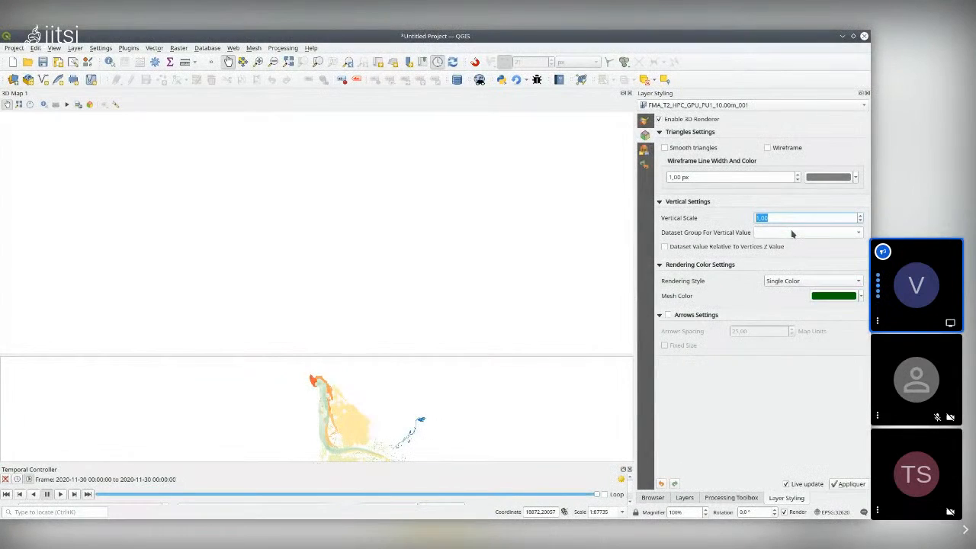
text(5)
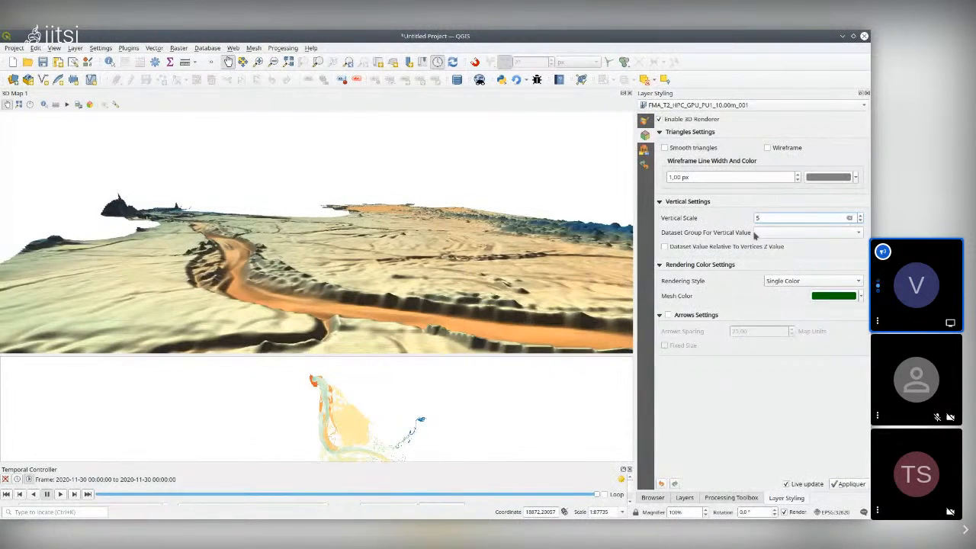
Step: Use Water Level as the layer's dataset group for vertical value and render it with the 2D Contour Color Ramp Shader style
click(795, 234)
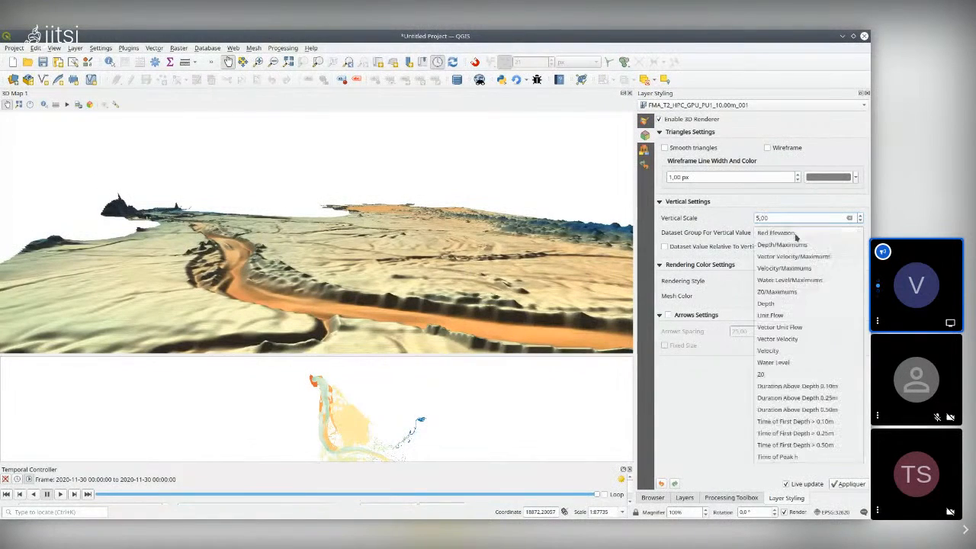
click(785, 363)
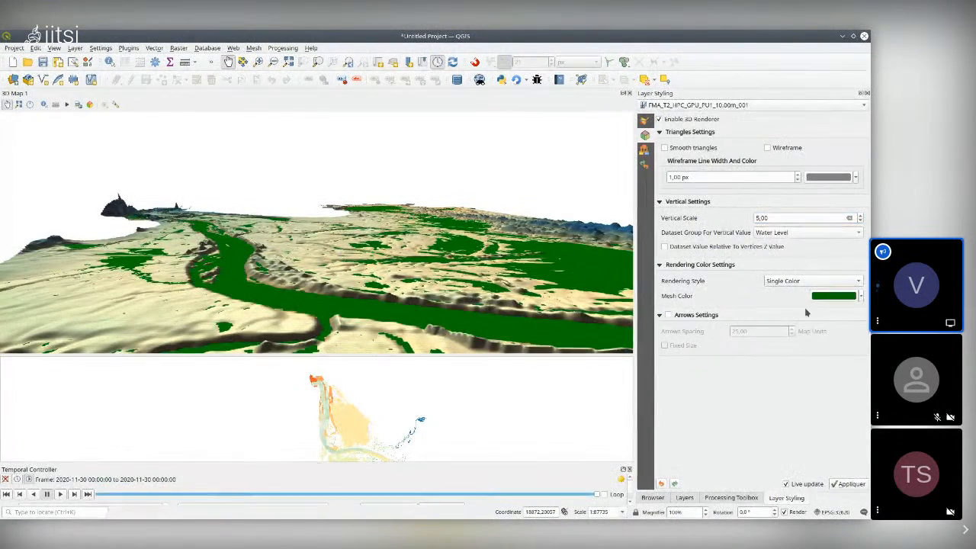
click(860, 299)
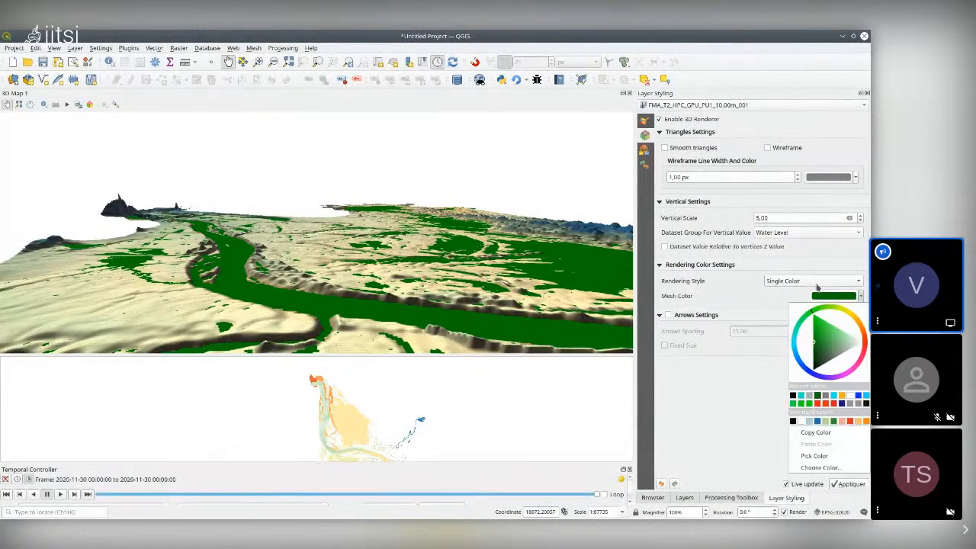
click(813, 282)
click(808, 294)
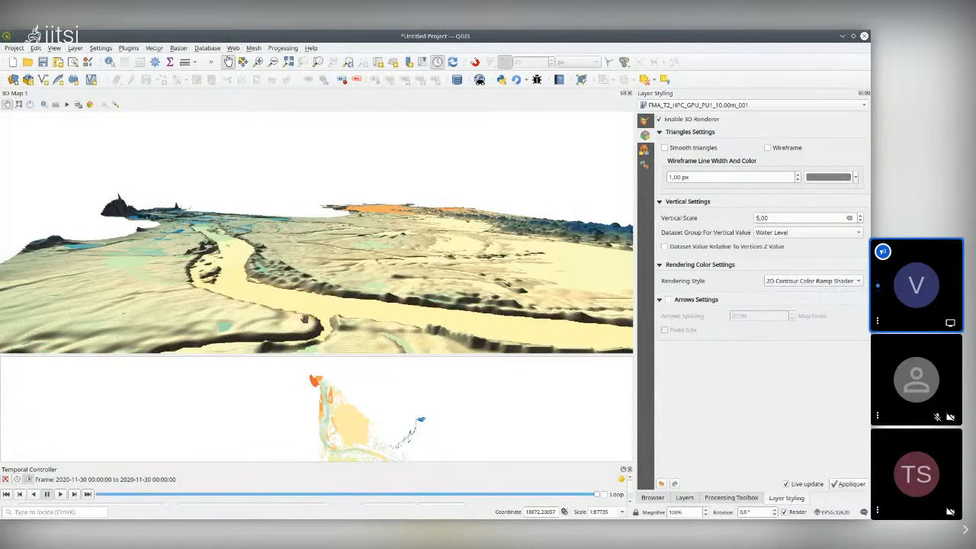
drag(296, 293, 252, 248)
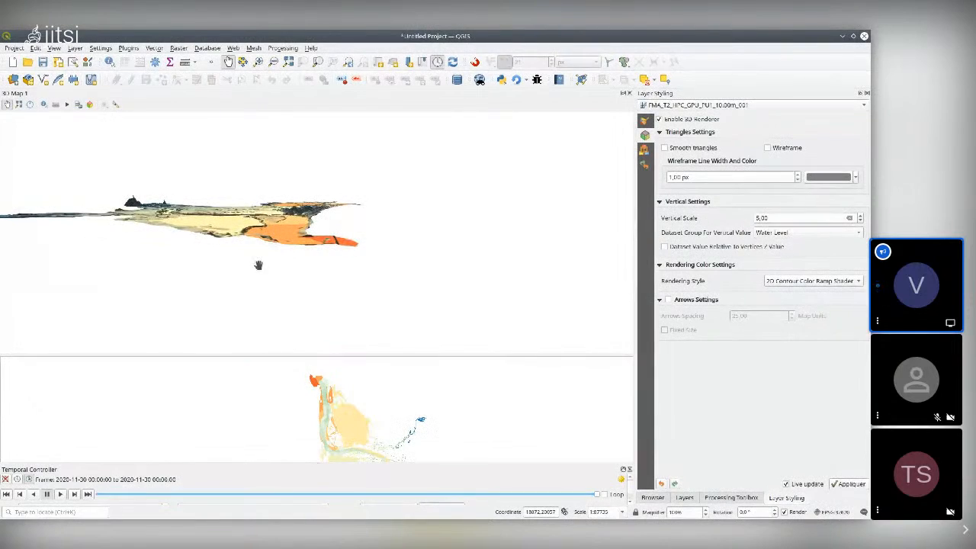
scroll(257, 264, up, 5)
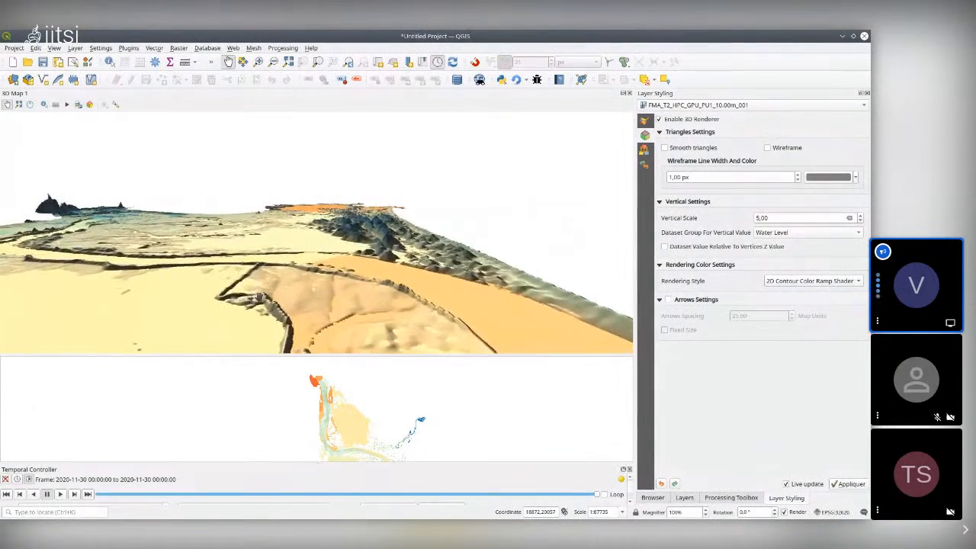
drag(321, 307, 344, 298)
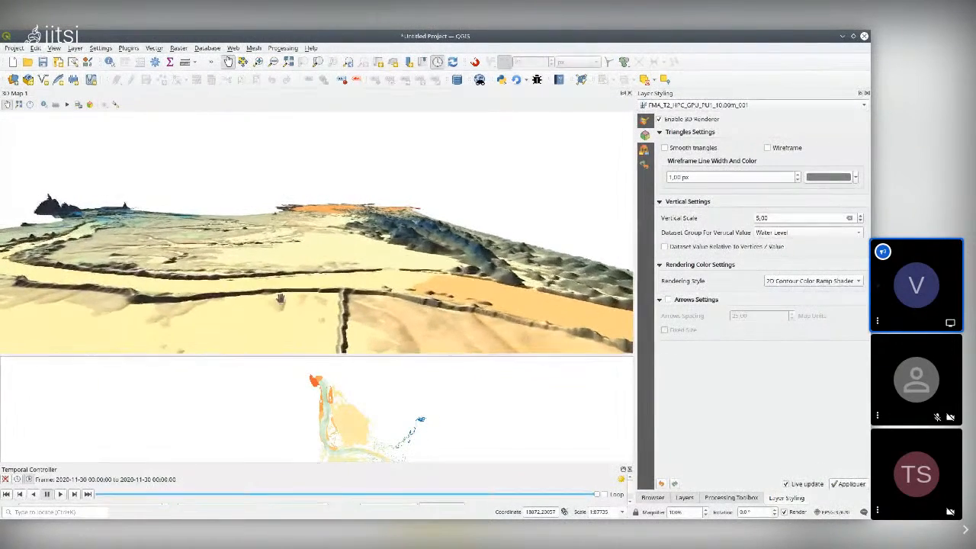
Step: Enable the wireframe in the mesh layer's 3D renderer with a line width of 0.1 px
click(768, 147)
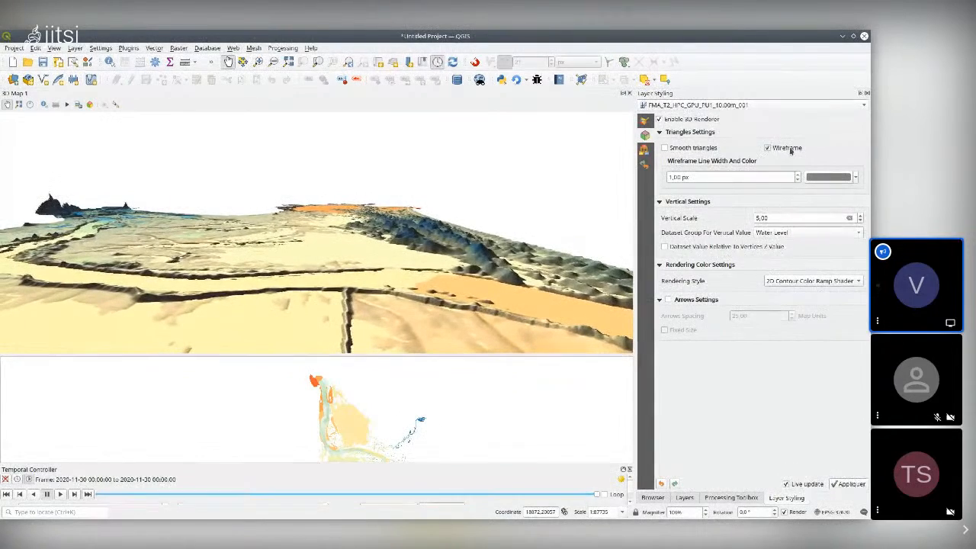
double_click(677, 177)
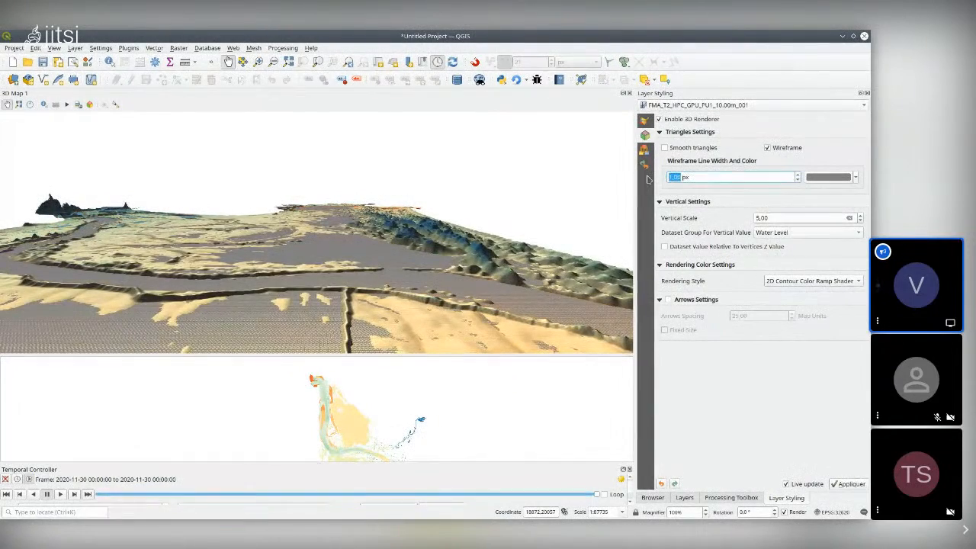
text(0,1)
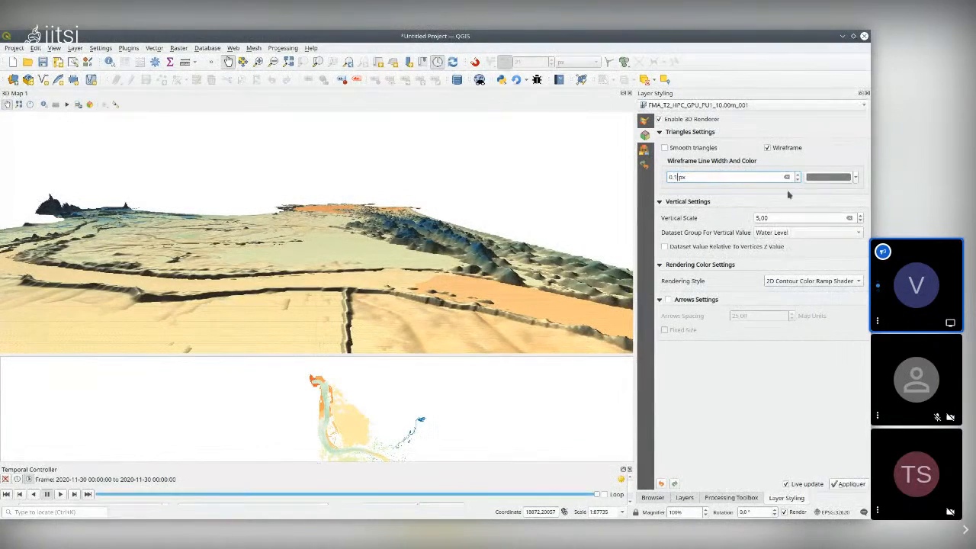
Step: Apply a white-to-blue color ramp to the Water Level contours and view the flooded terrain up close
click(645, 123)
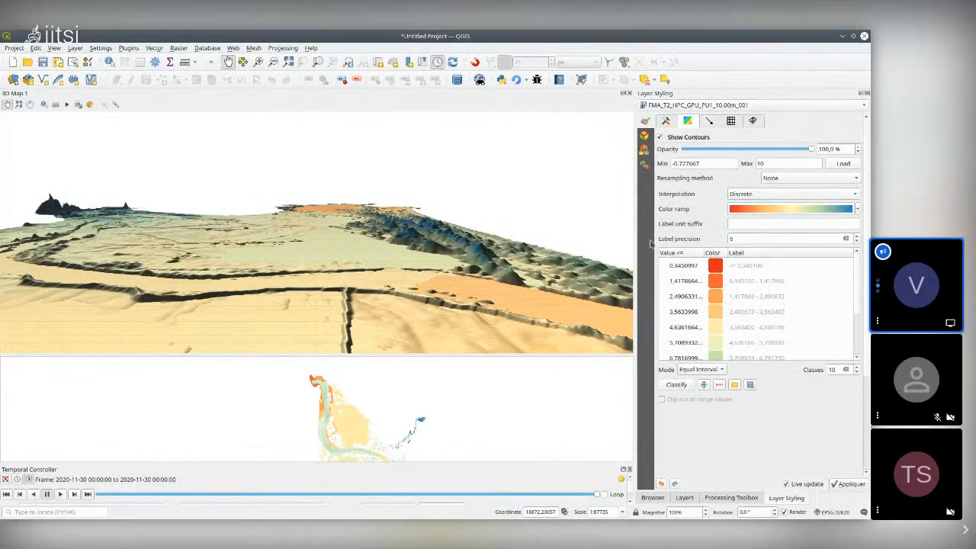
click(857, 208)
click(793, 234)
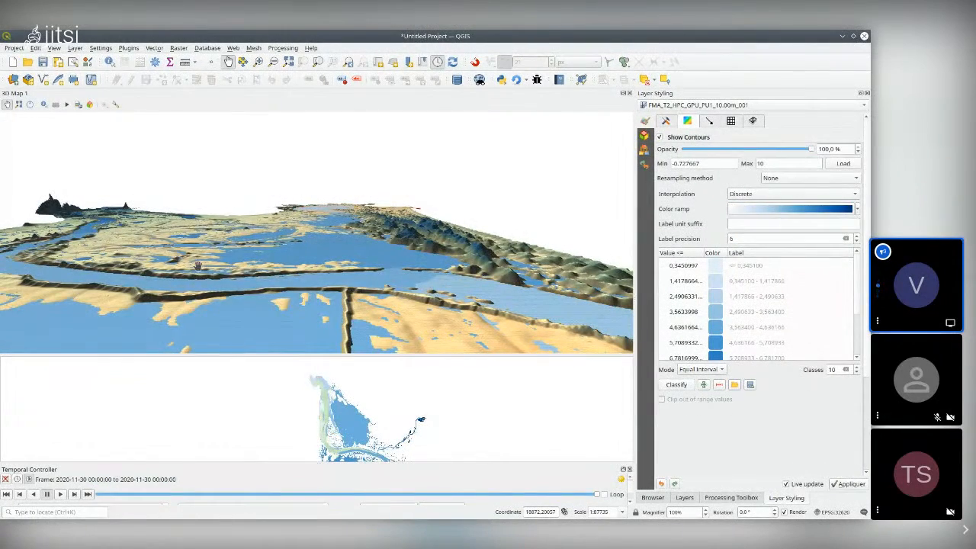
scroll(197, 265, up, 5)
drag(192, 261, 566, 212)
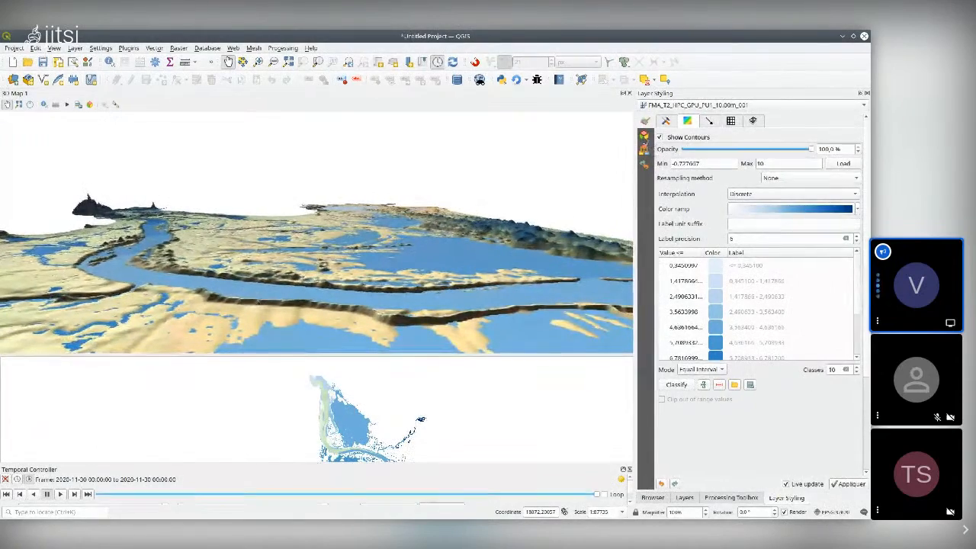
Step: Activate contours for the Depth dataset group so the 3D water surface is colored by depth
click(644, 135)
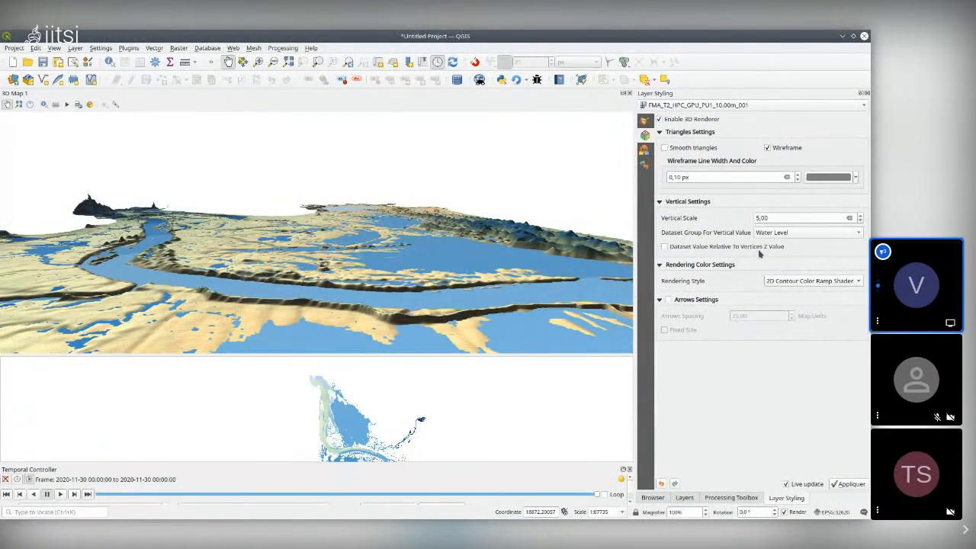
click(645, 121)
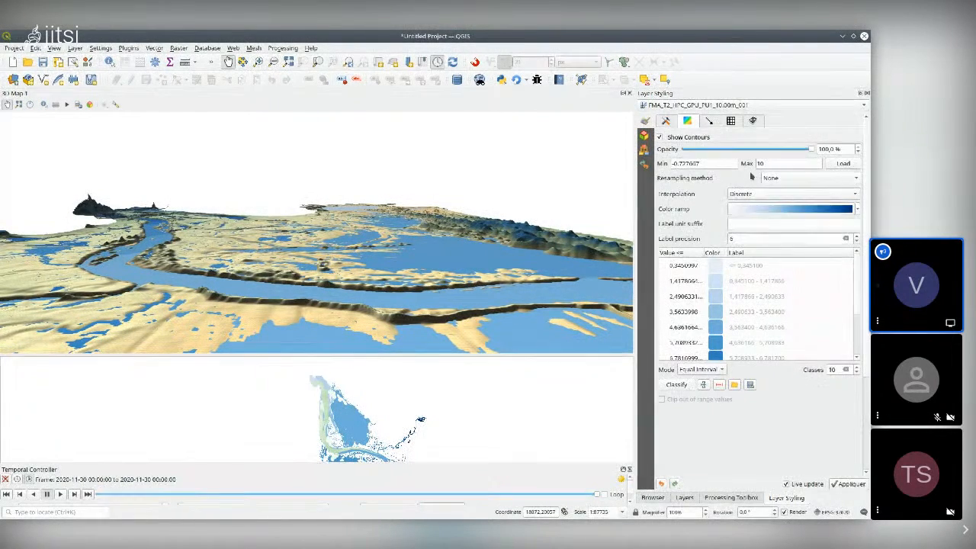
click(666, 121)
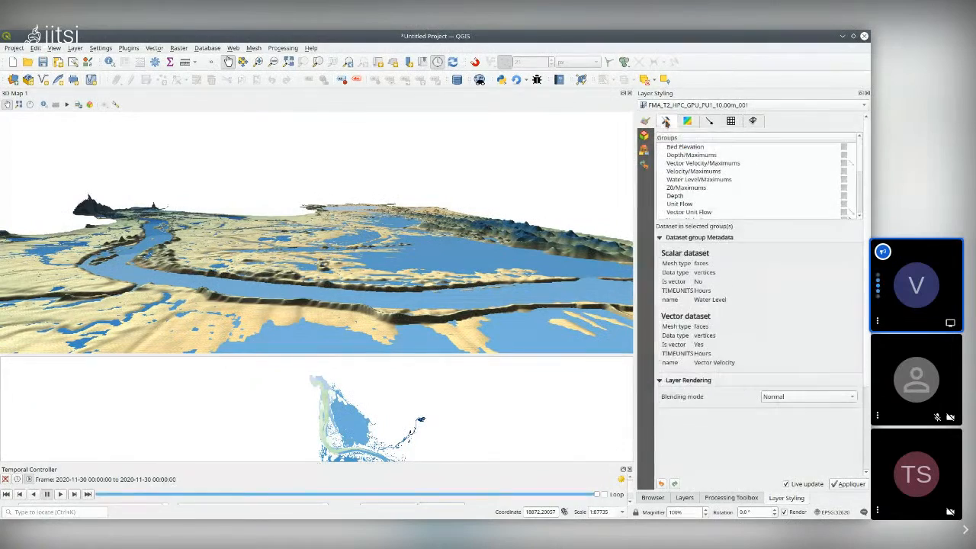
mouse_move(859, 162)
mouse_down()
mouse_move(862, 193)
mouse_move(859, 178)
mouse_up()
click(843, 155)
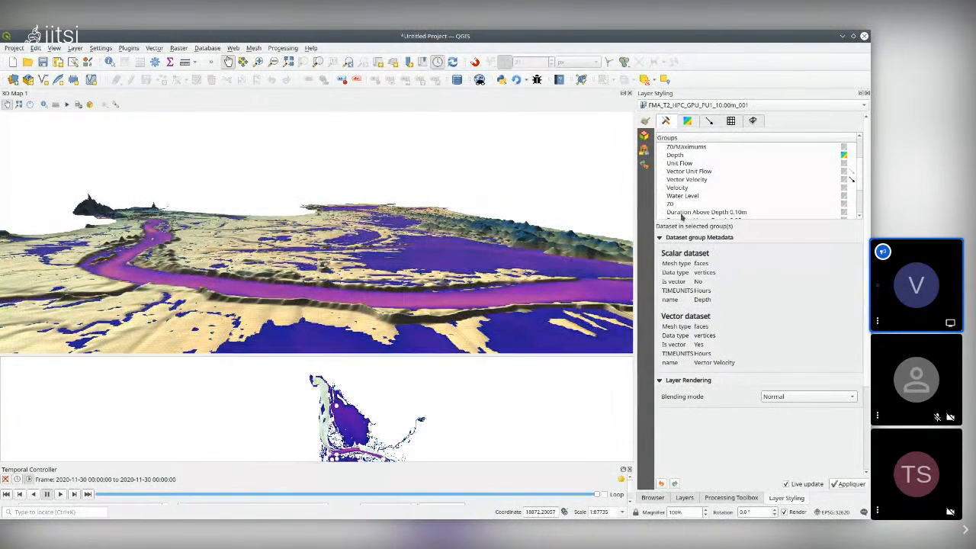
Step: Style the Depth contours with the Blues color ramp, classified in Equal Interval mode with 10 classes
click(687, 120)
click(856, 208)
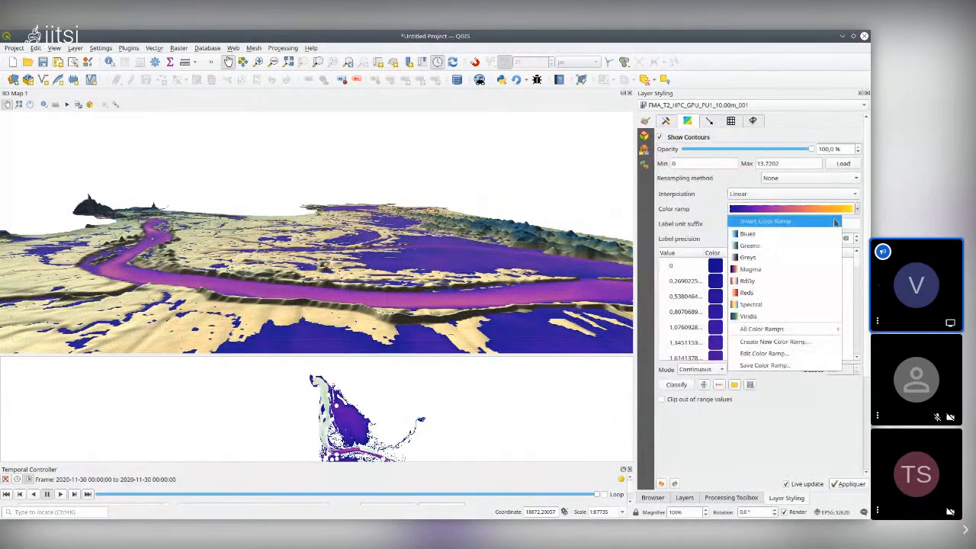
click(791, 233)
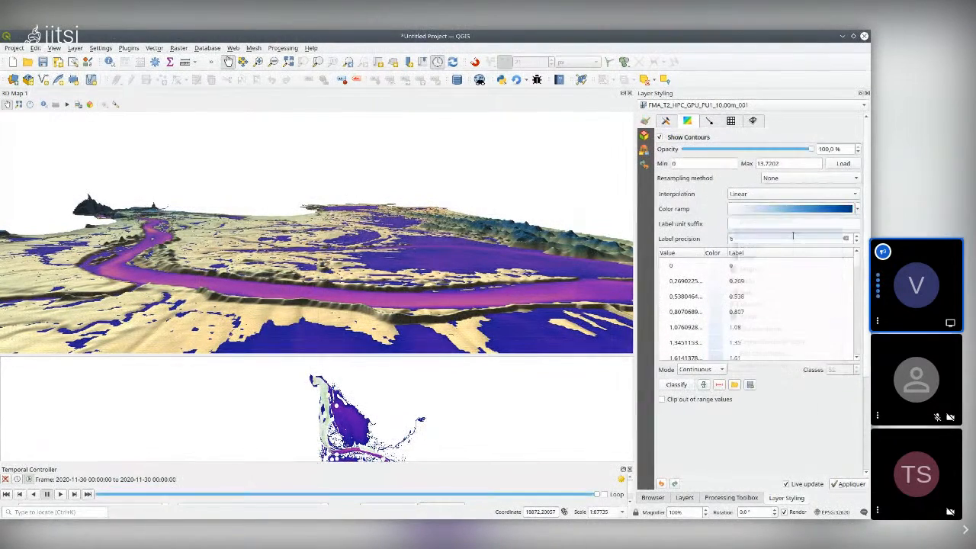
click(700, 383)
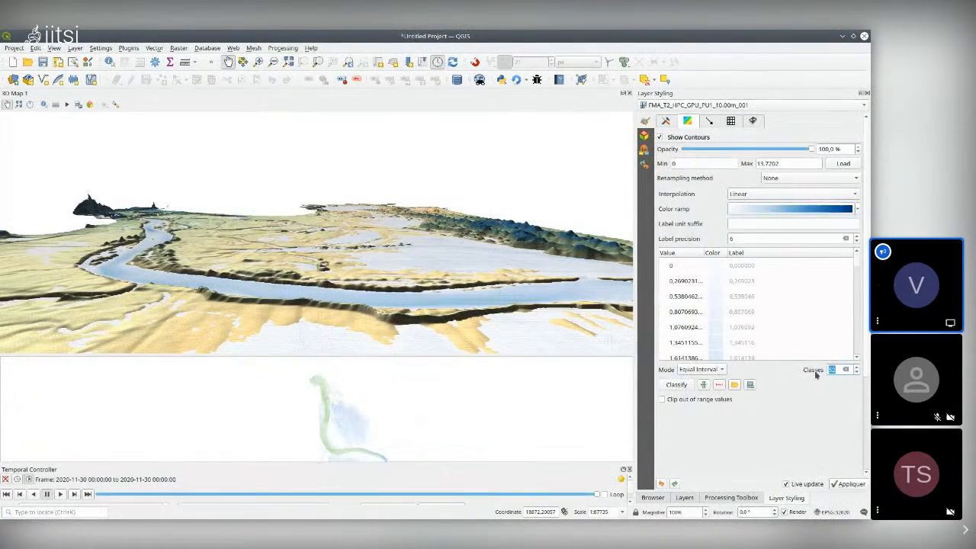
text(10)
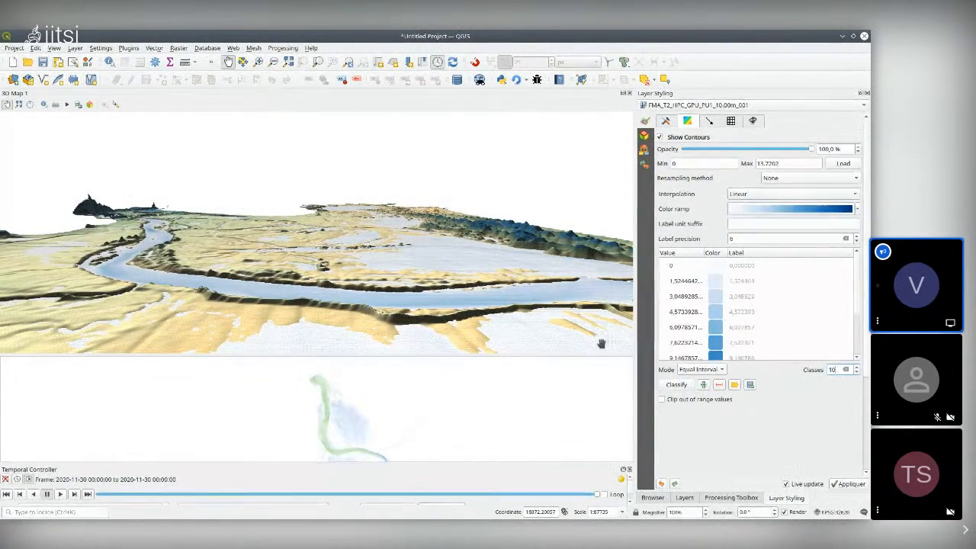
Step: Enable the arrows settings in the mesh layer's 3D renderer to draw velocity vectors on the 3D water surface
drag(393, 303, 397, 297)
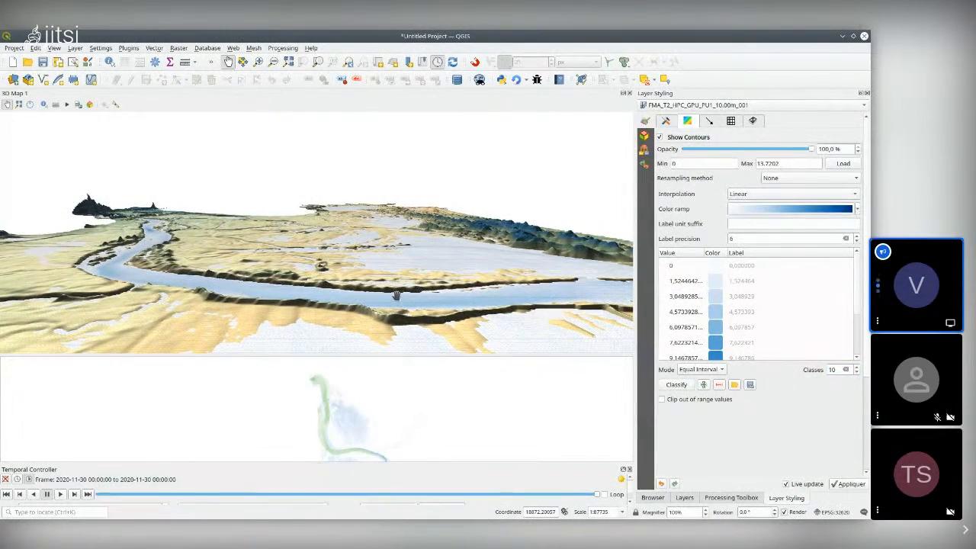
scroll(396, 295, up, 5)
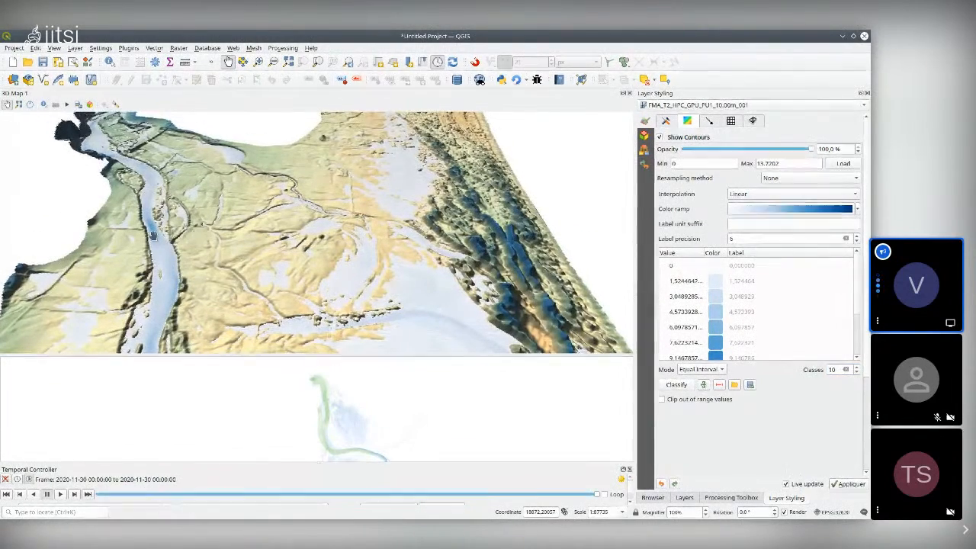
drag(235, 228, 243, 231)
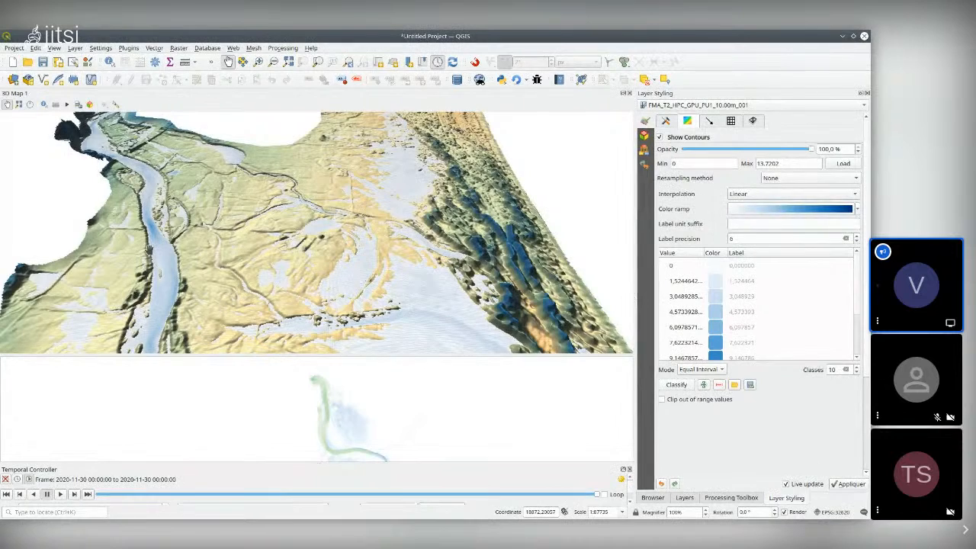
drag(150, 250, 155, 250)
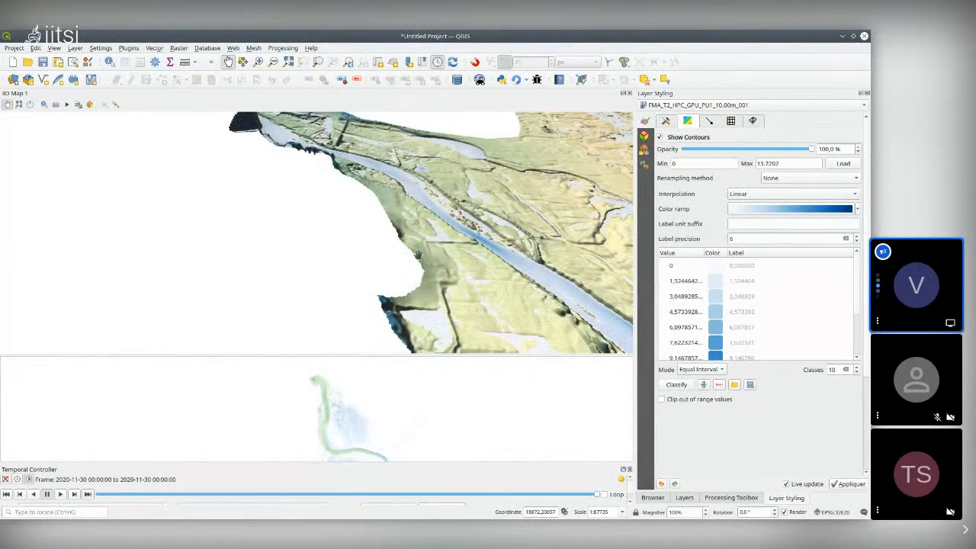
scroll(384, 256, up, 3)
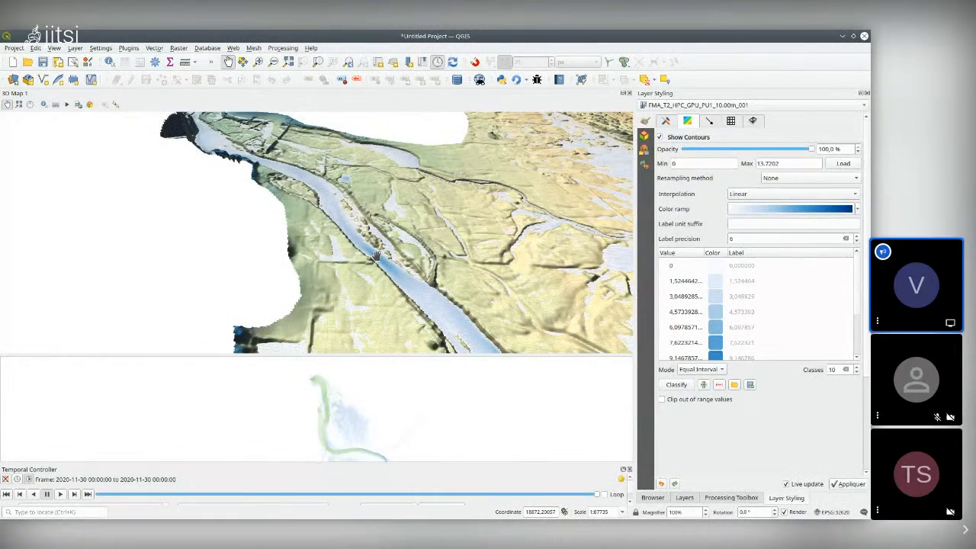
scroll(372, 255, up, 2)
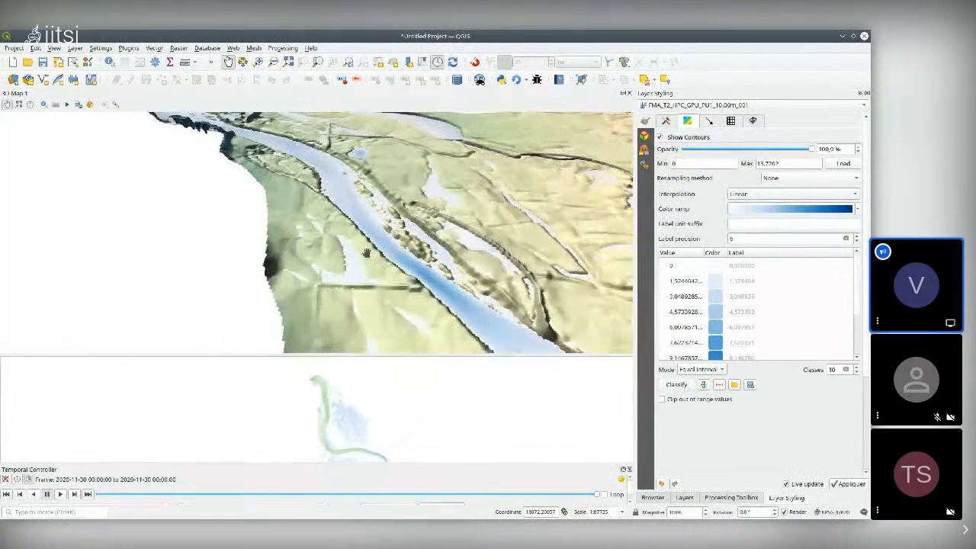
click(708, 120)
click(666, 121)
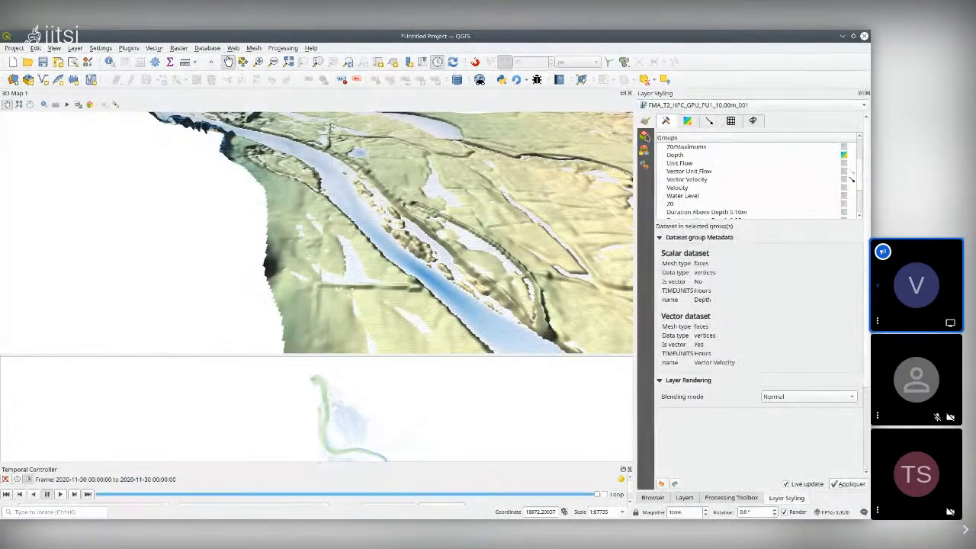
click(644, 134)
click(678, 301)
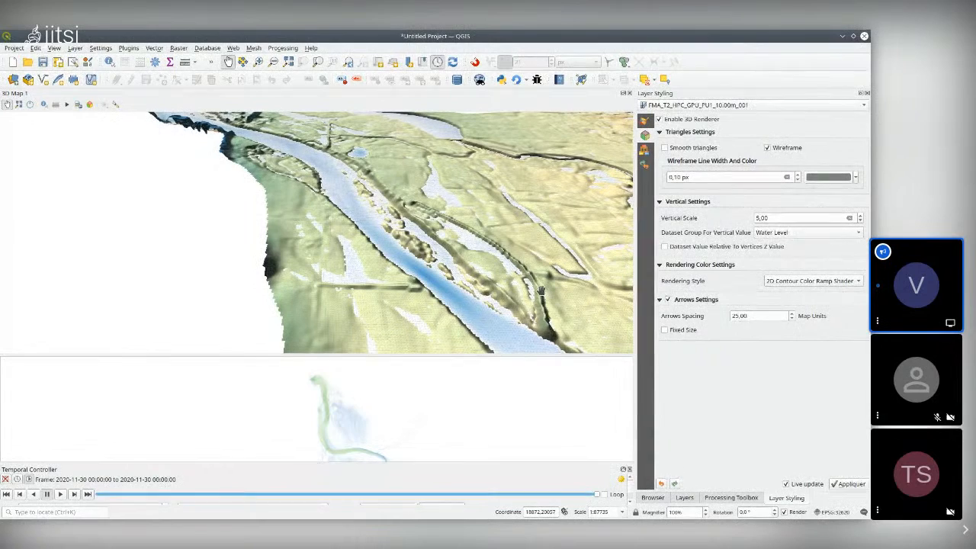
Step: Set the vector coloring method to Single Color and choose red for the velocity vectors
drag(368, 232, 461, 276)
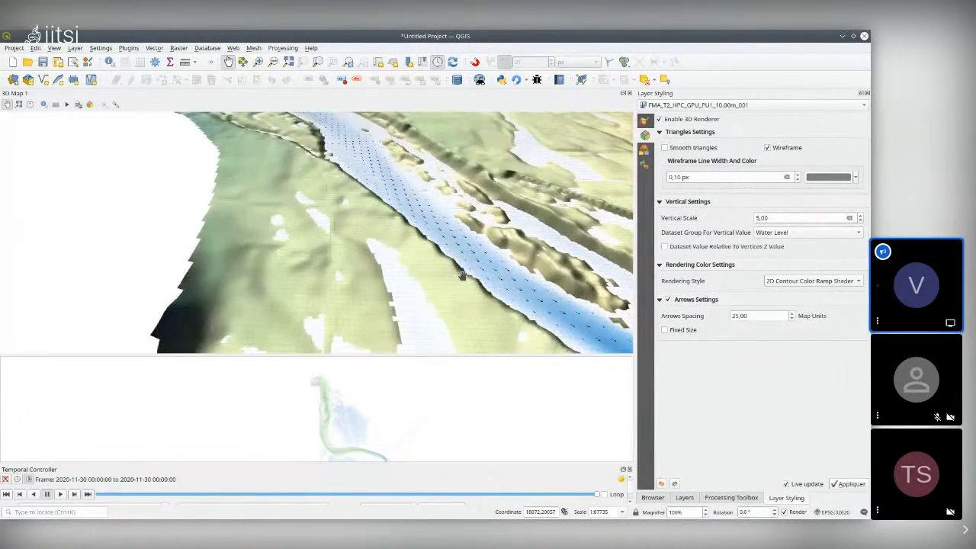
drag(388, 267, 516, 301)
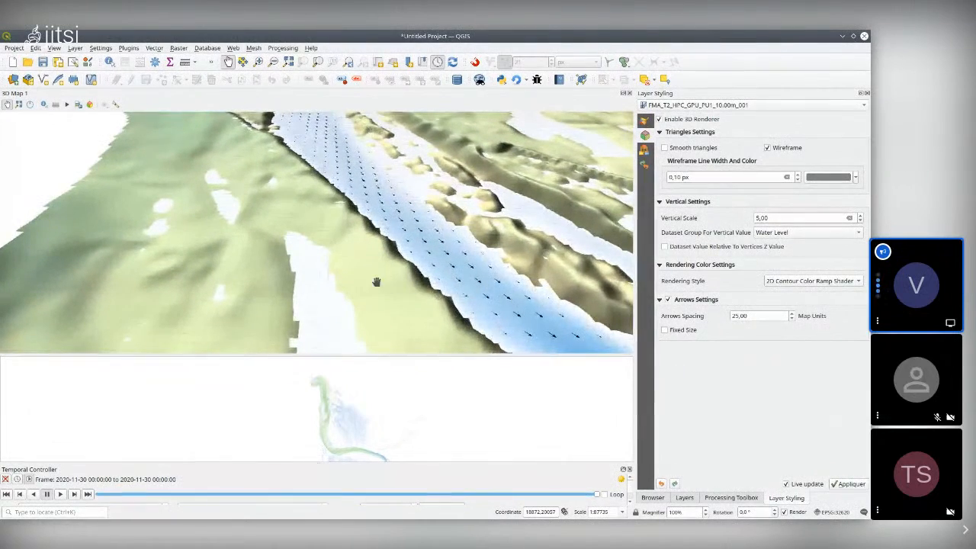
drag(369, 283, 451, 292)
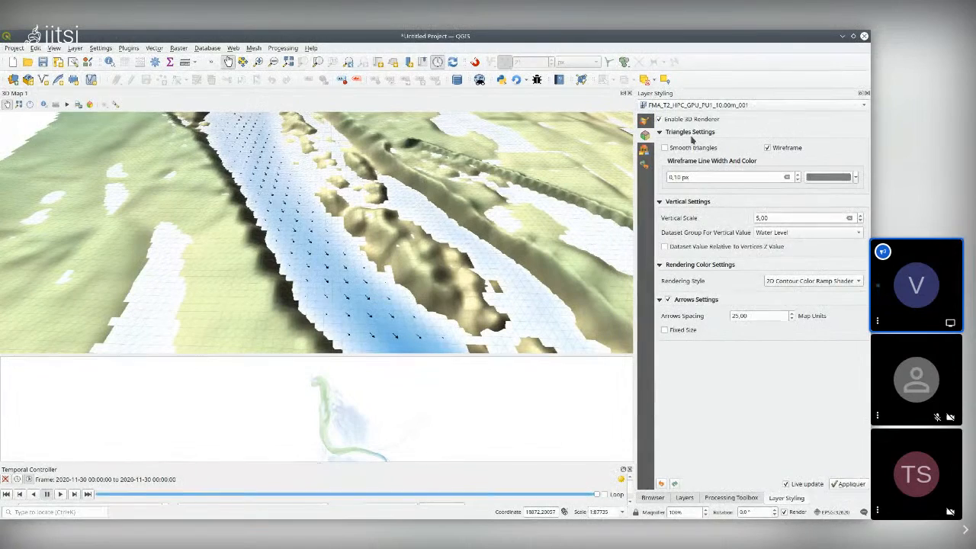
click(644, 121)
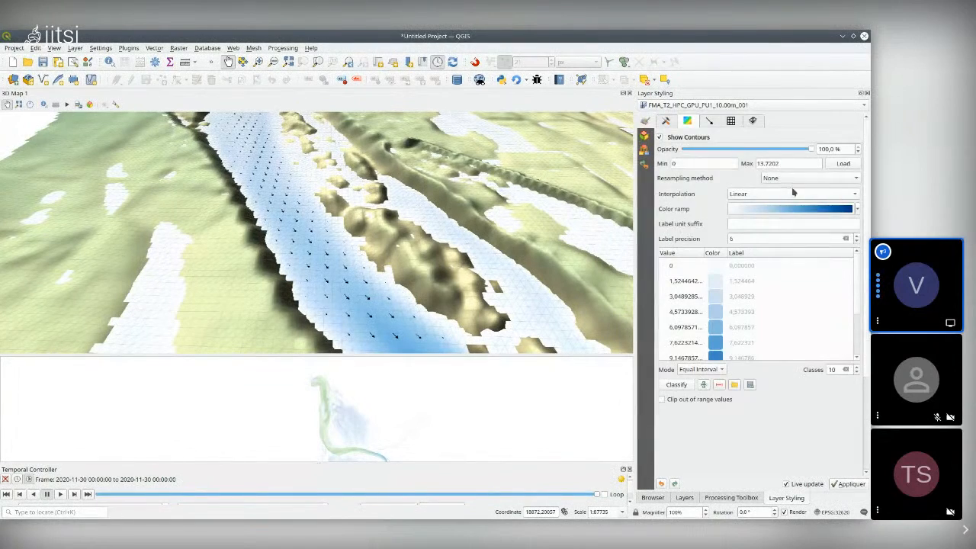
click(710, 122)
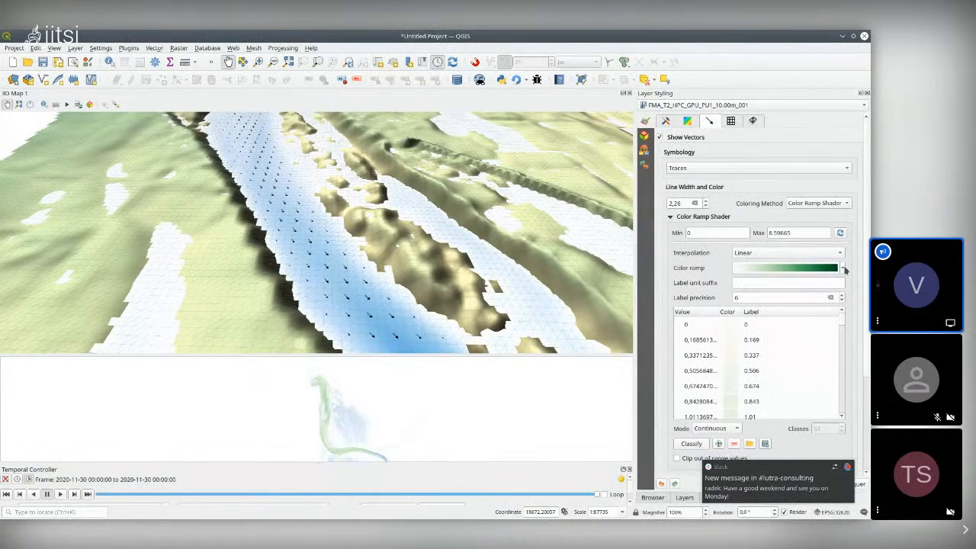
click(827, 204)
click(815, 191)
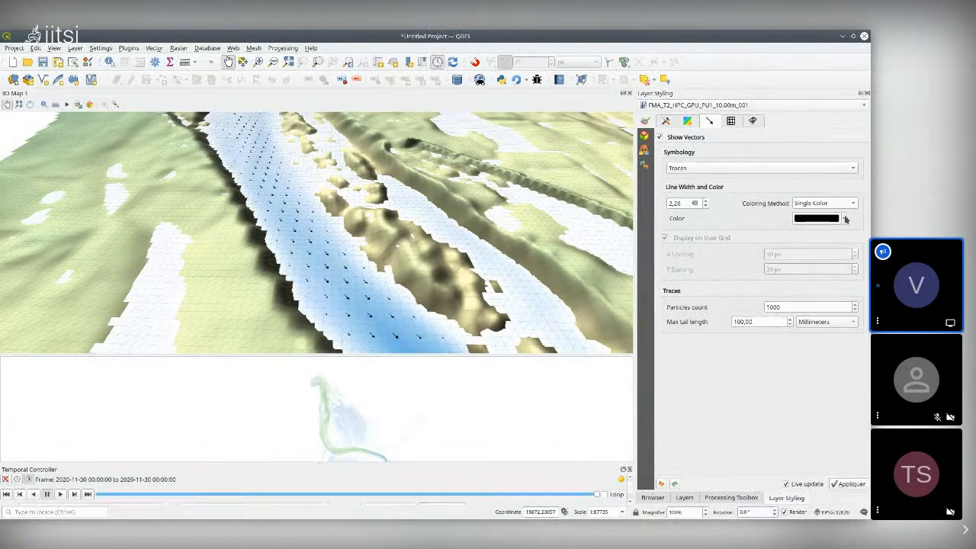
click(843, 220)
click(838, 263)
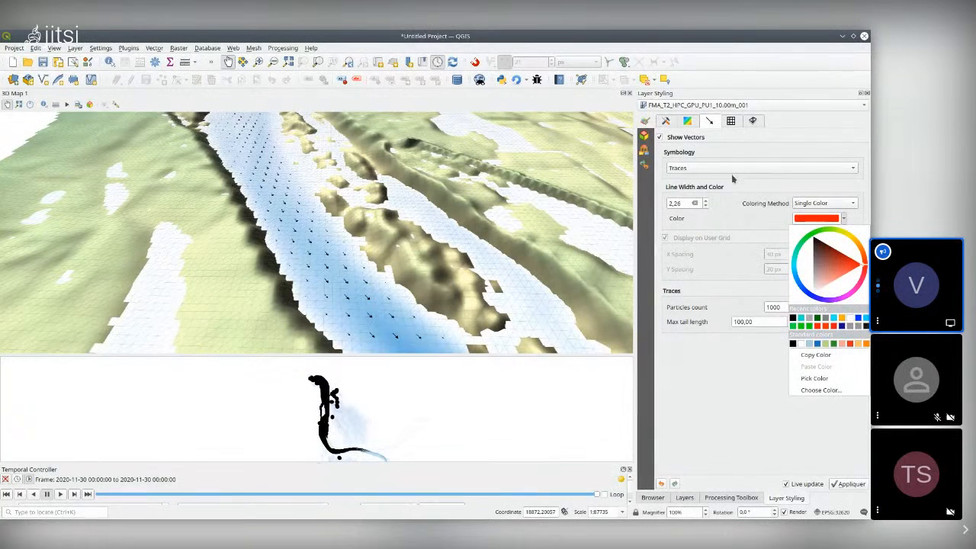
click(749, 157)
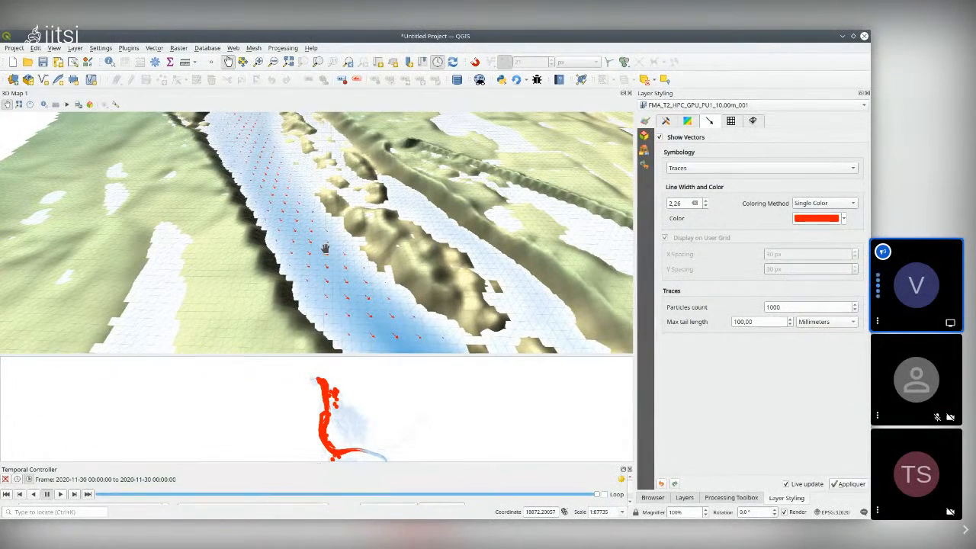
Step: Play the temporal animation and examine the changing water surface and velocity arrows along the river in 3D
scroll(324, 249, down, 2)
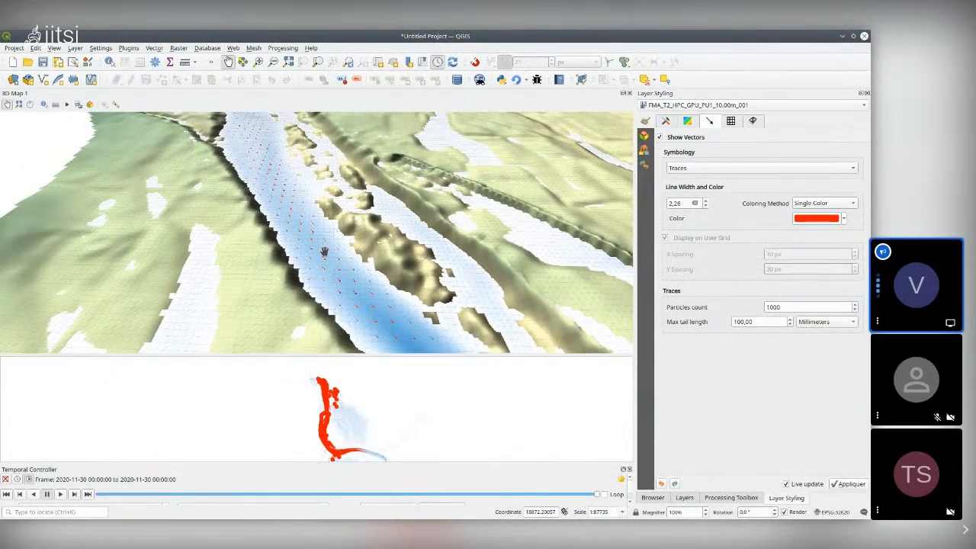
drag(324, 251, 353, 309)
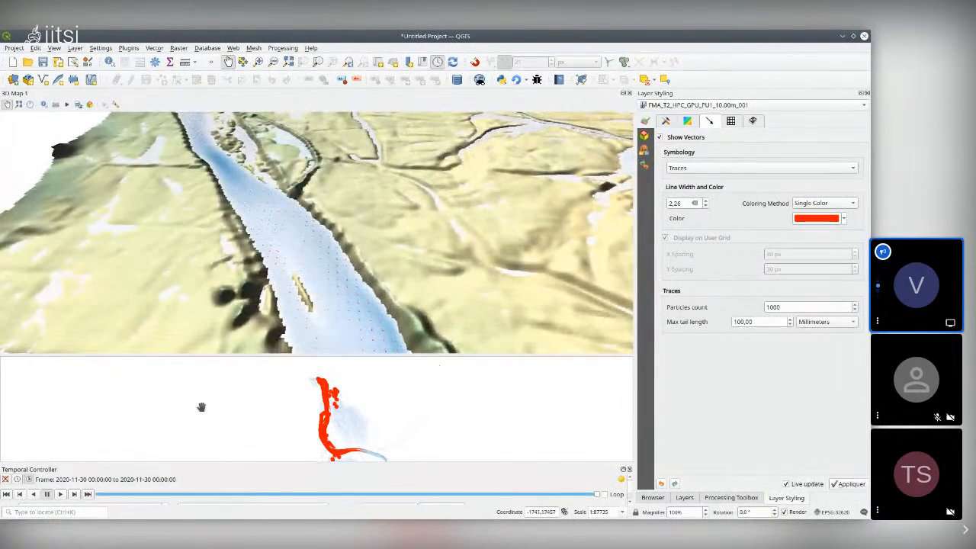
click(59, 495)
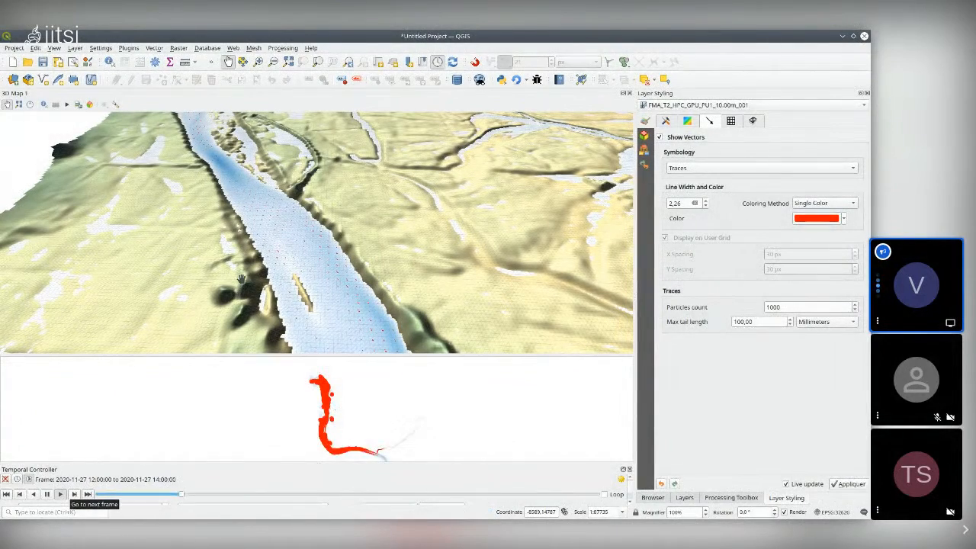
scroll(240, 279, up, 3)
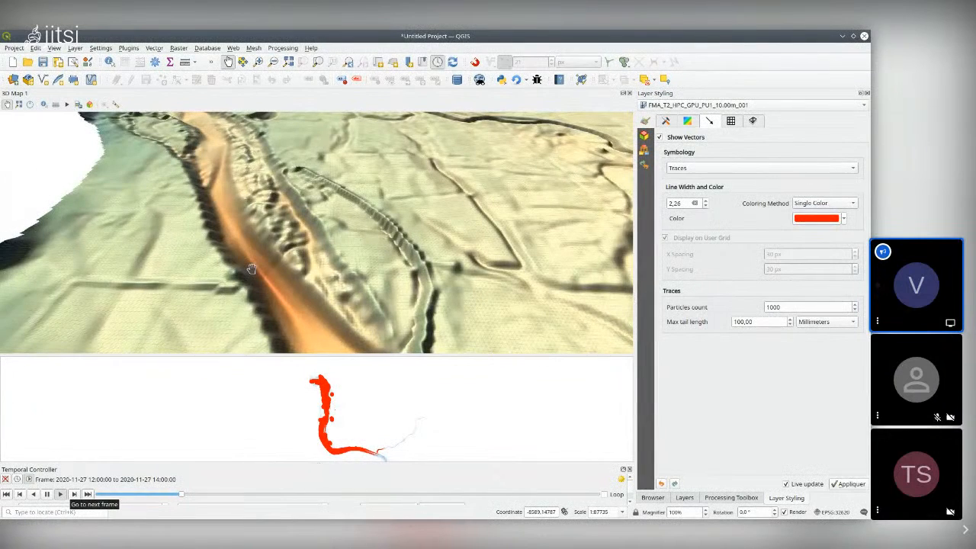
scroll(251, 269, up, 2)
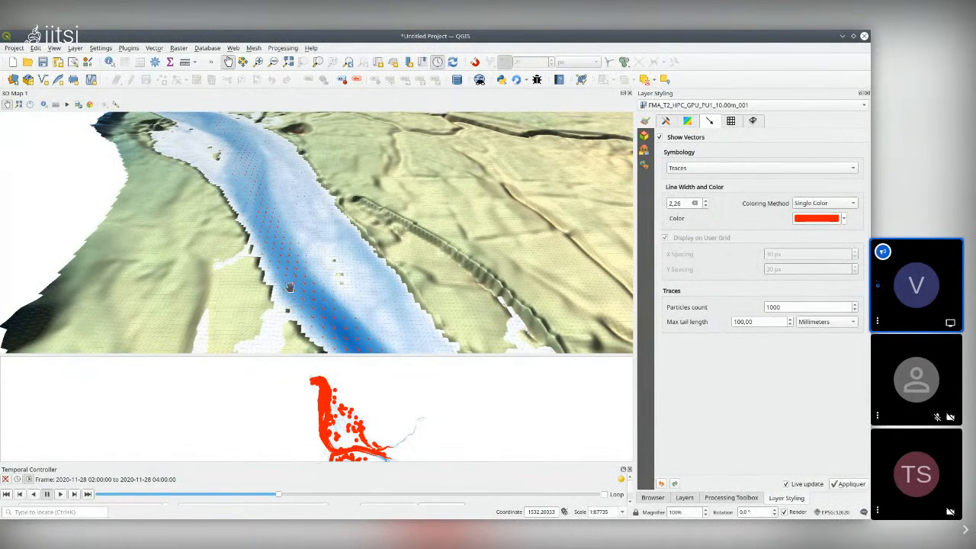
drag(317, 291, 314, 261)
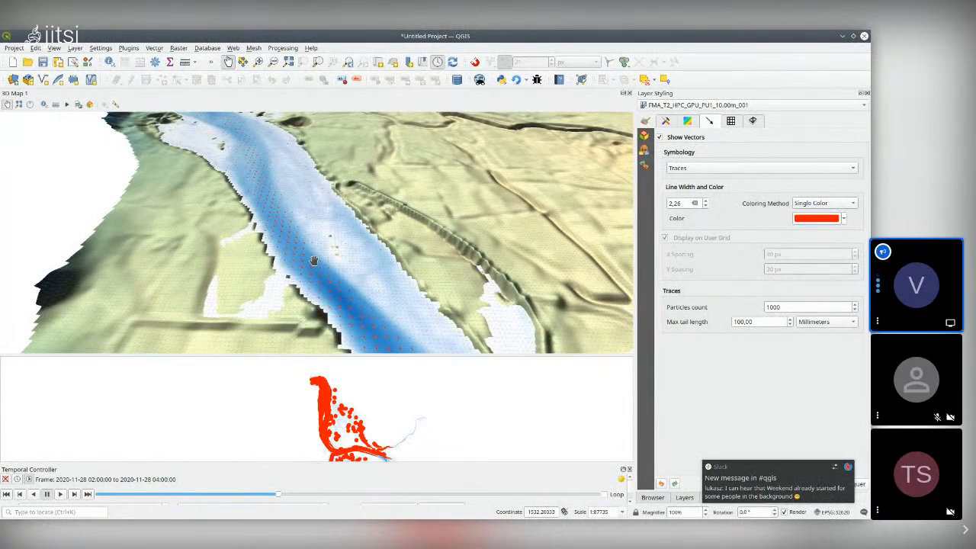
scroll(314, 261, down, 5)
drag(324, 234, 305, 192)
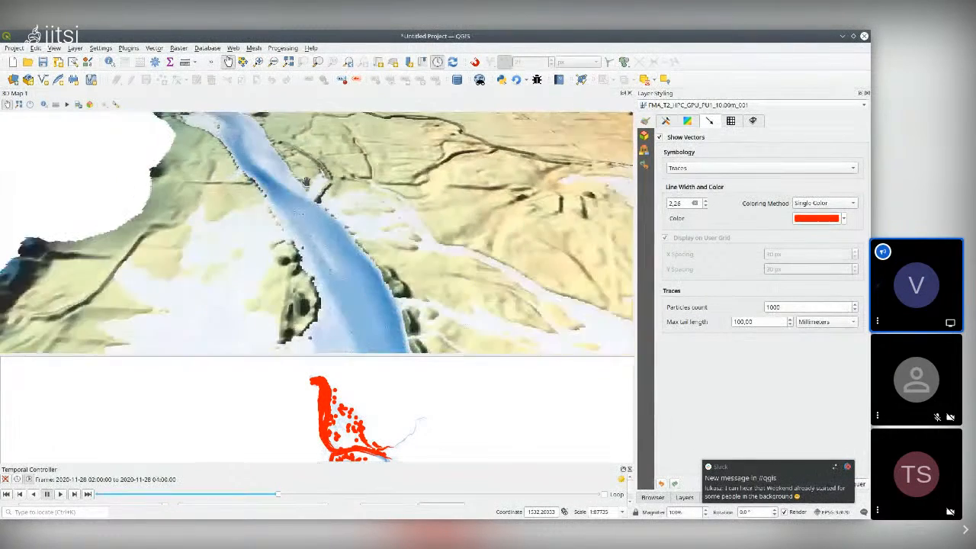
drag(457, 288, 276, 348)
drag(494, 335, 294, 190)
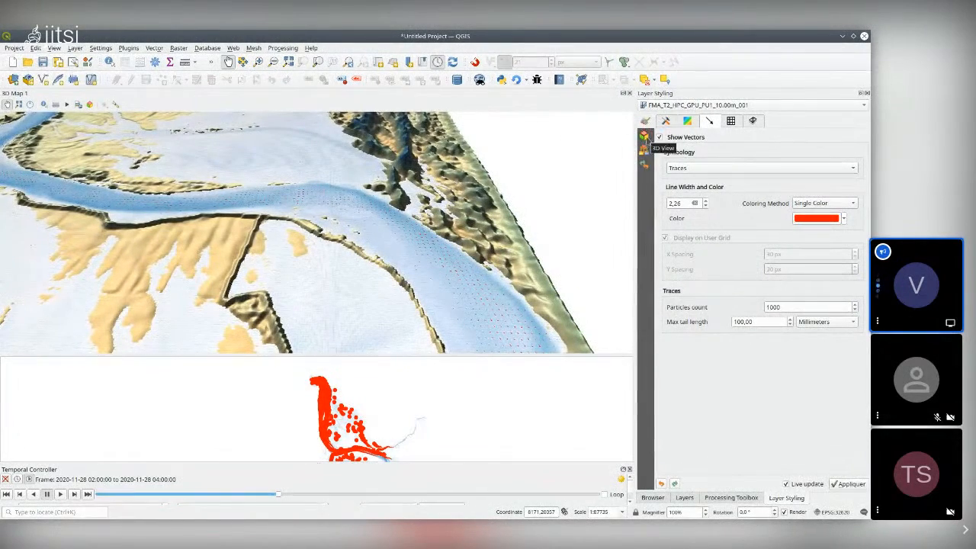
Step: Open the existing project tuflow.qgz from the hydro folder in place of the current untitled project
click(685, 498)
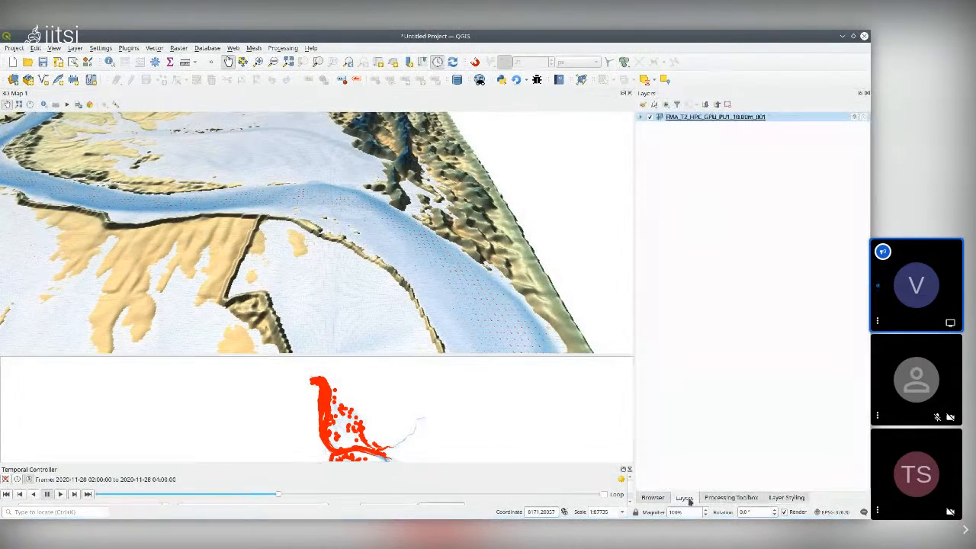
click(657, 500)
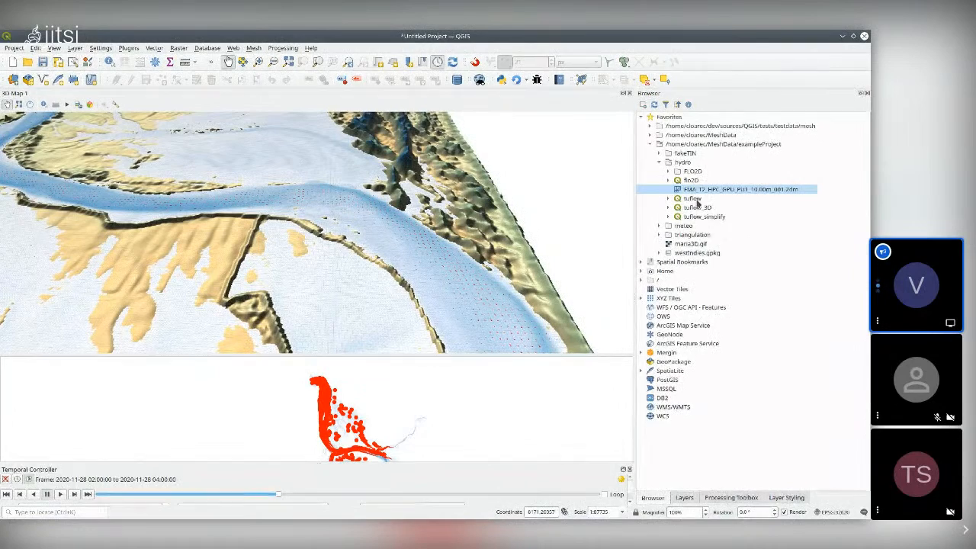
drag(698, 199, 486, 207)
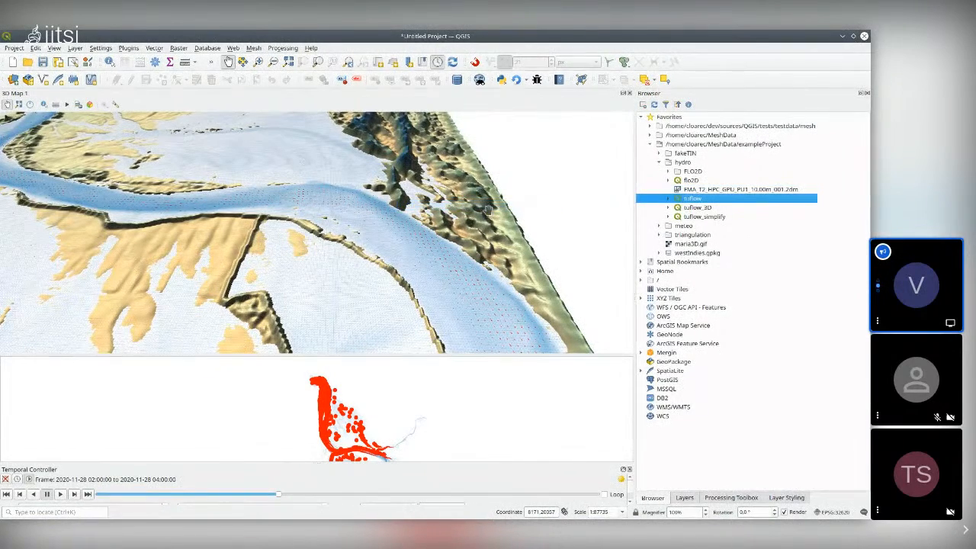
click(28, 63)
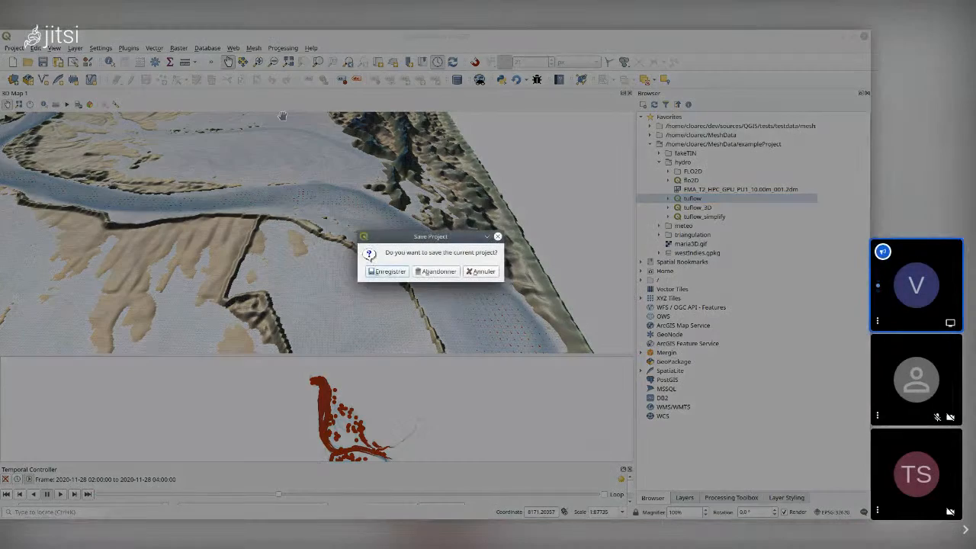
key(Return)
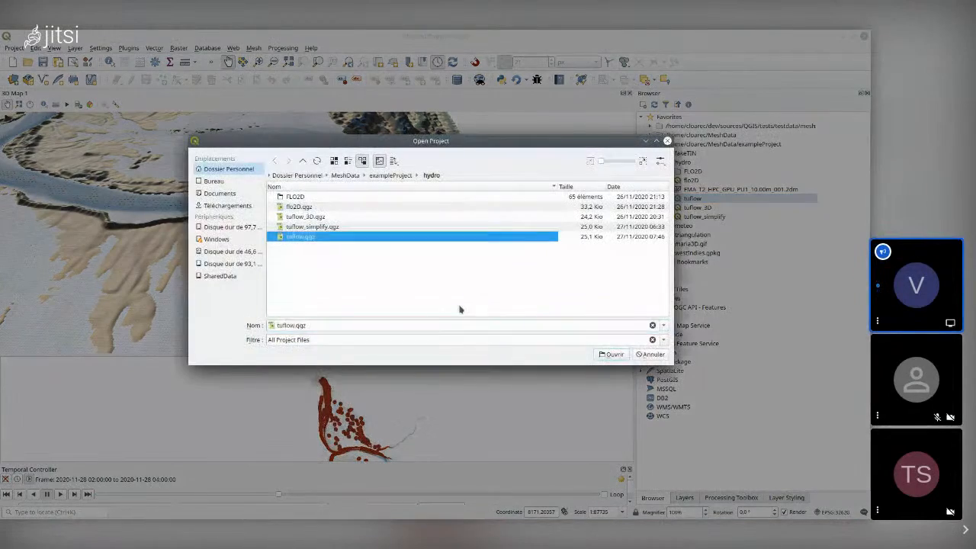
click(612, 355)
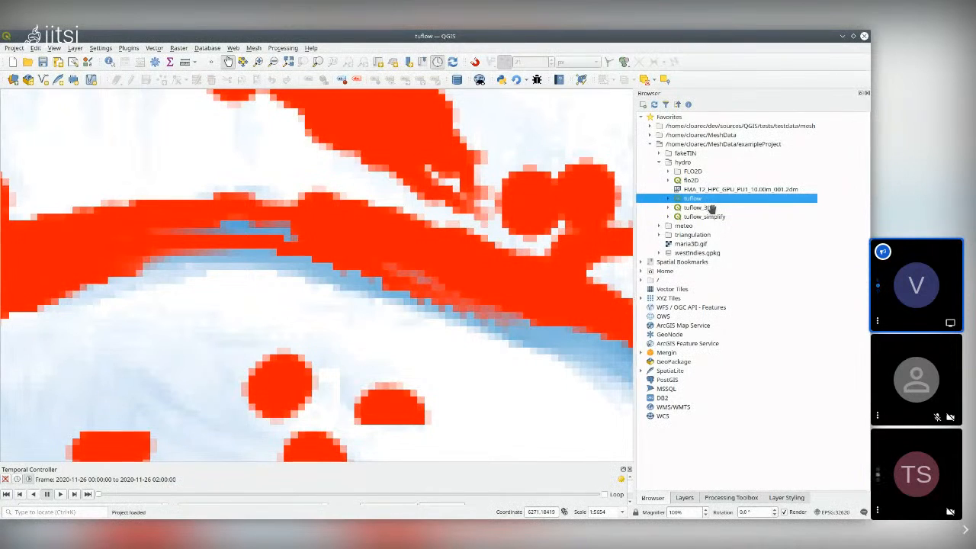
drag(371, 202, 402, 234)
scroll(297, 274, down, 2)
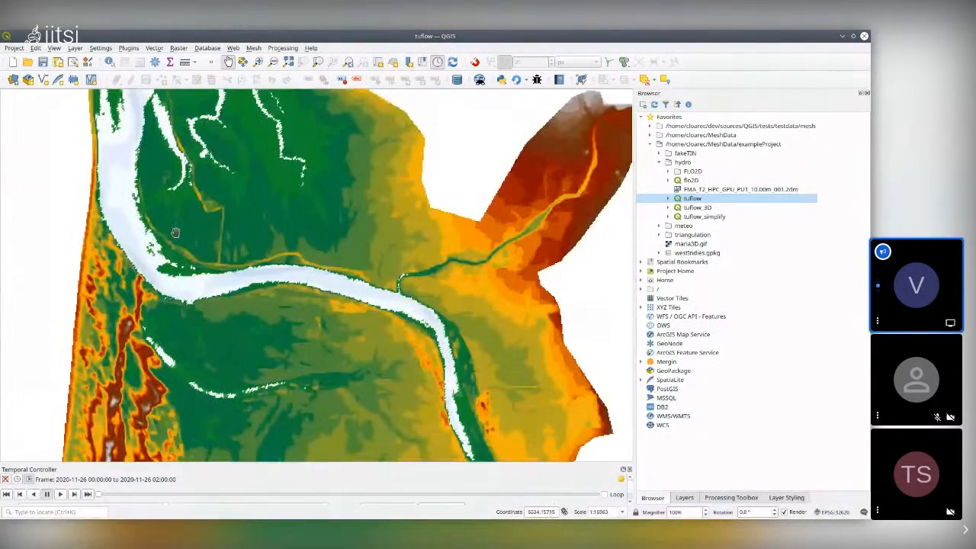
Step: Examine the river mesh and its active depth and vector unit flow dataset groups while the temporal animation plays
scroll(176, 232, up, 1)
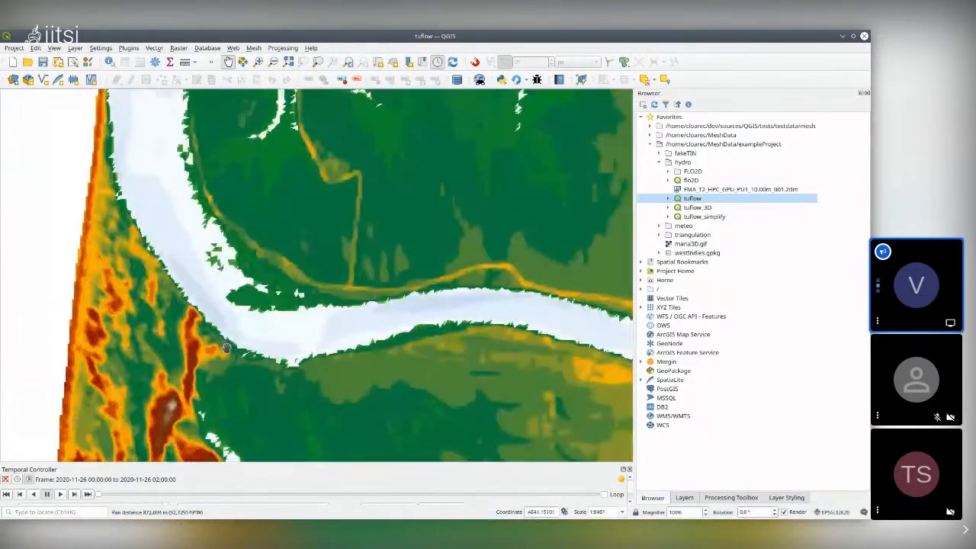
drag(425, 341, 444, 317)
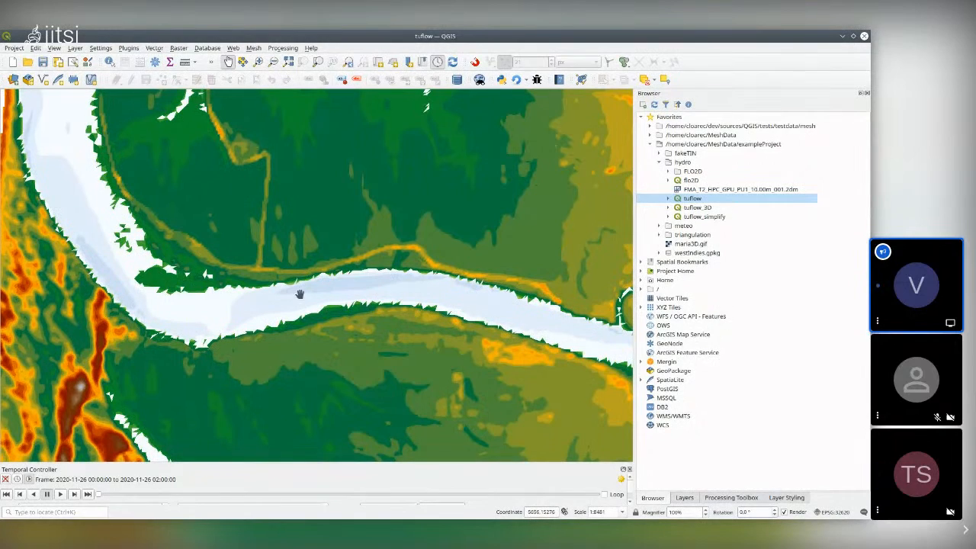
drag(428, 307, 368, 306)
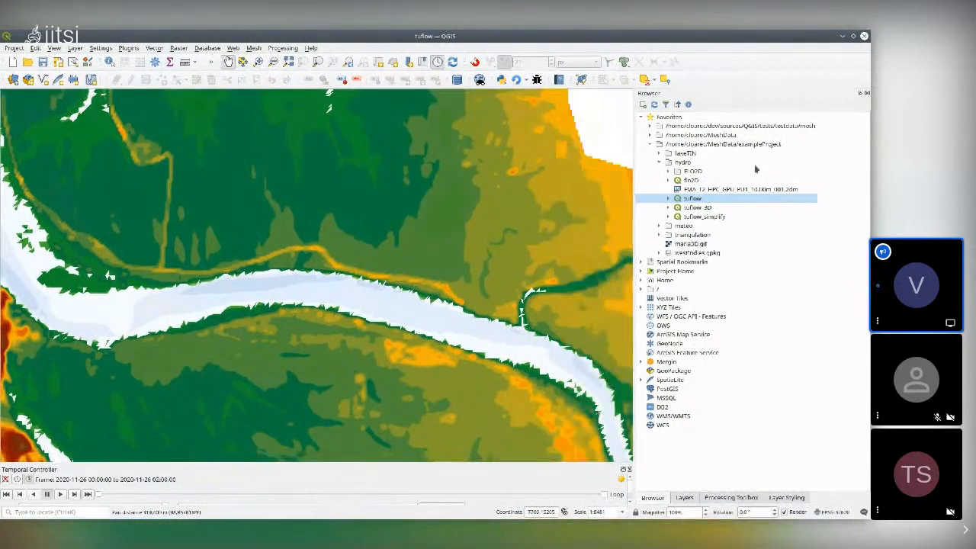
click(683, 497)
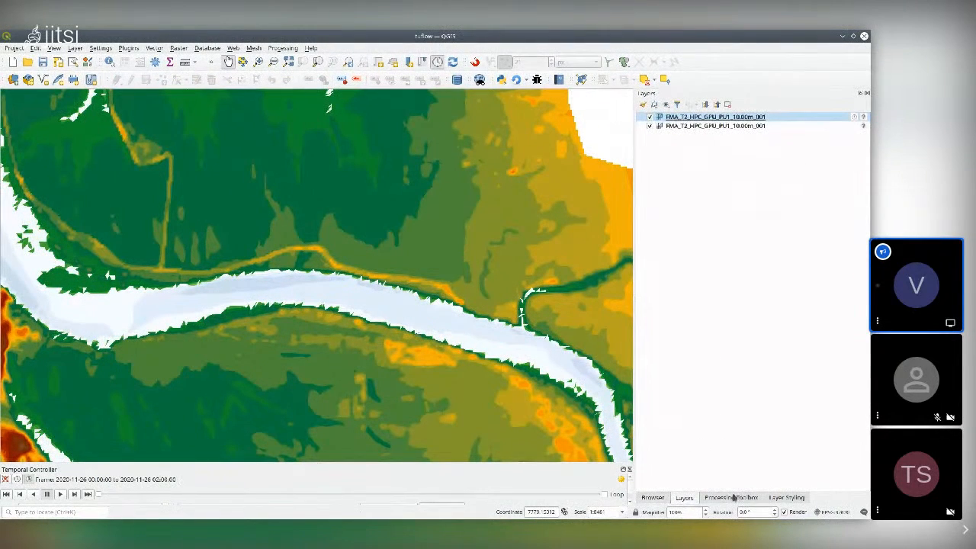
click(799, 498)
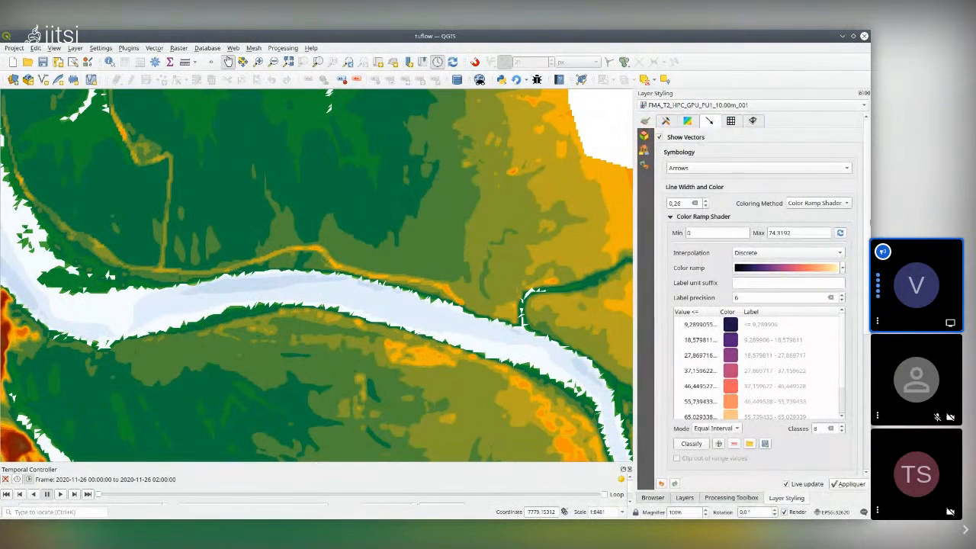
click(666, 121)
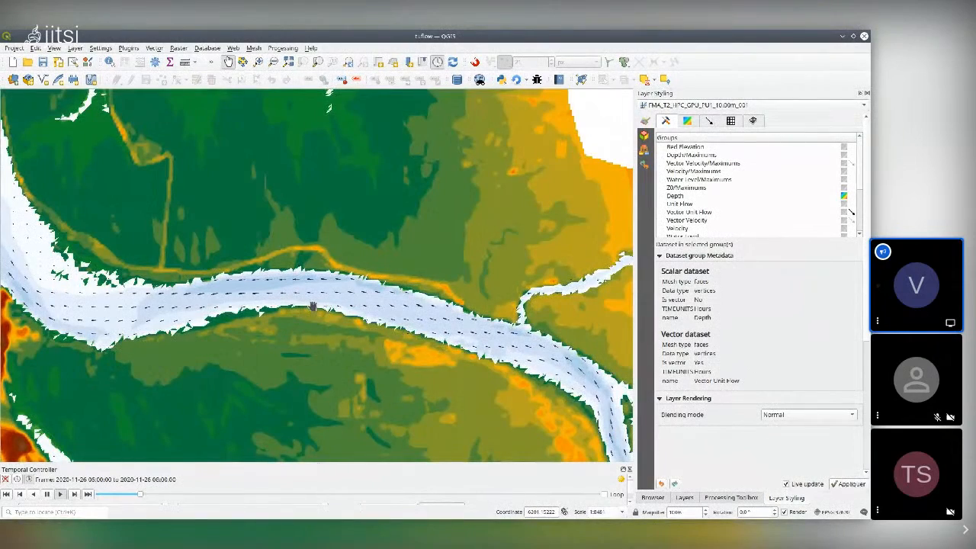
scroll(312, 305, down, 3)
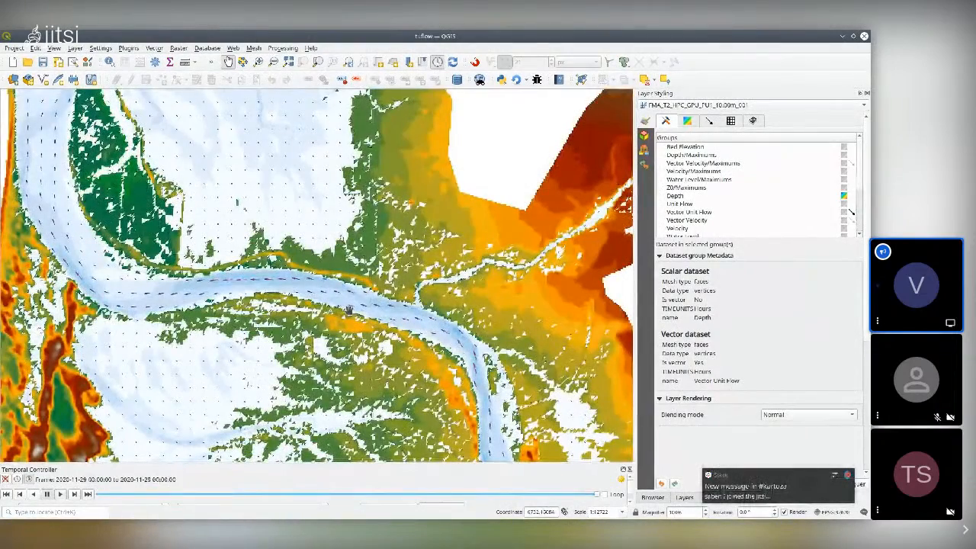
scroll(277, 289, down, 1)
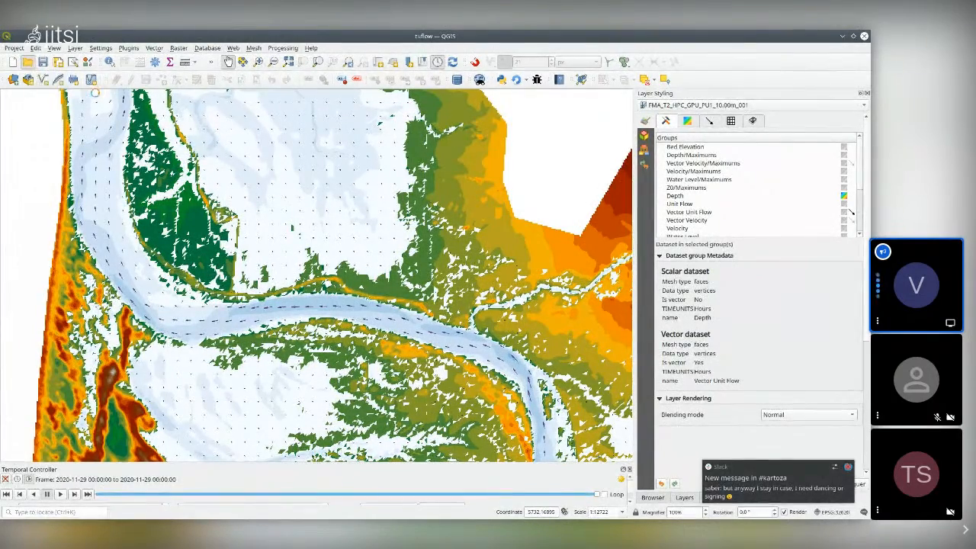
Step: Open the existing project flo2D.qgz from the hydro folder
click(28, 64)
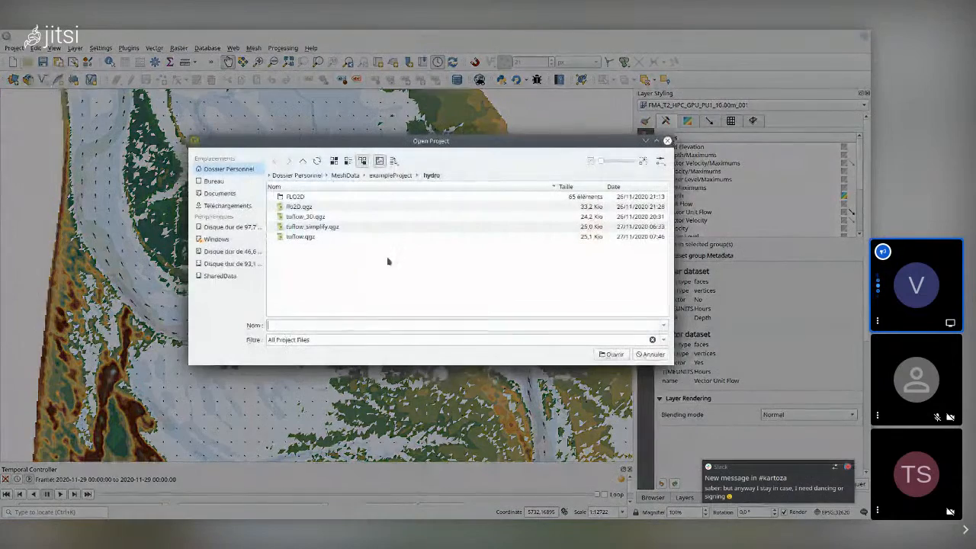
click(847, 463)
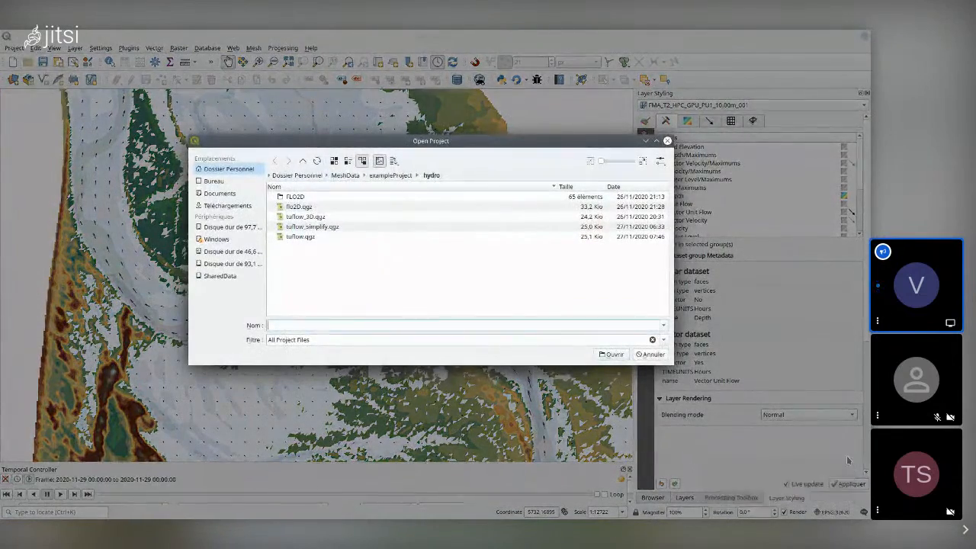
mouse_move(515, 518)
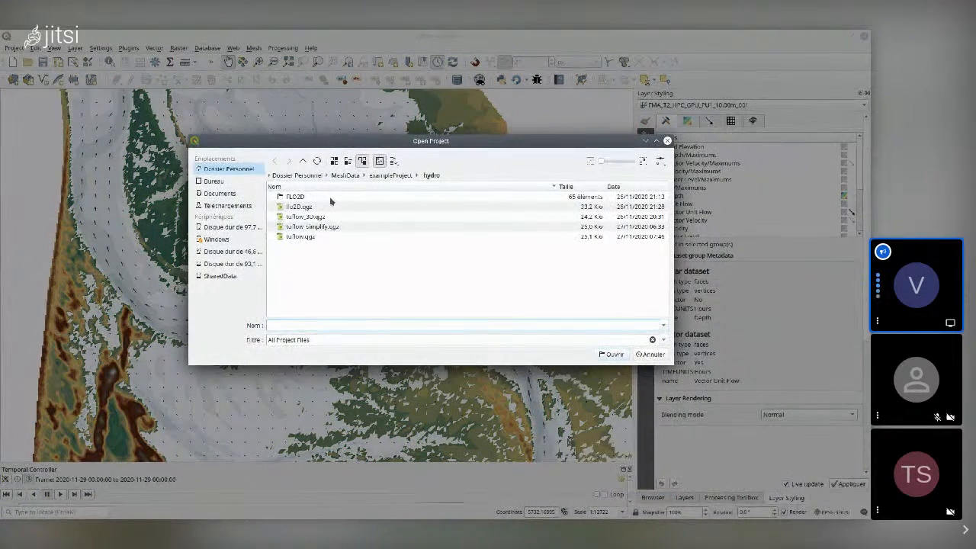
double_click(295, 196)
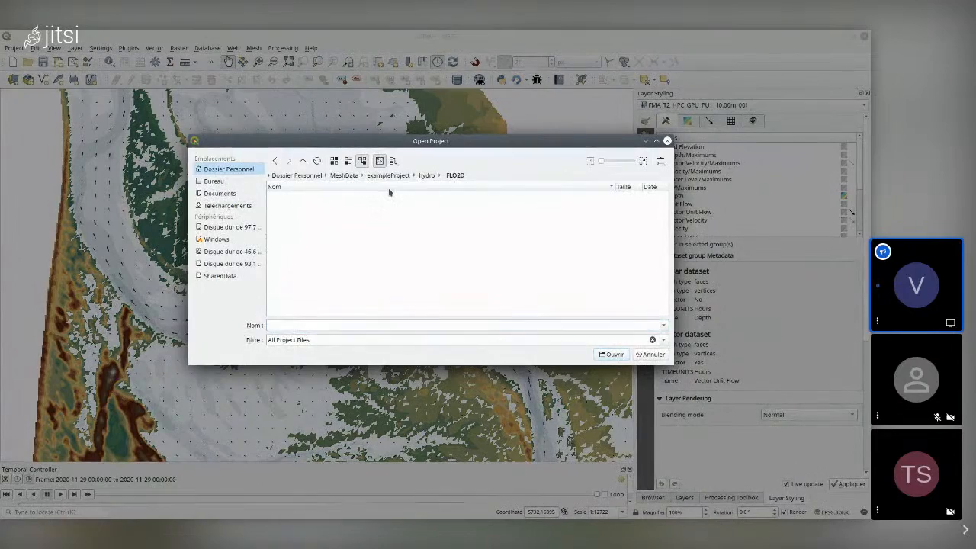
click(303, 161)
click(299, 207)
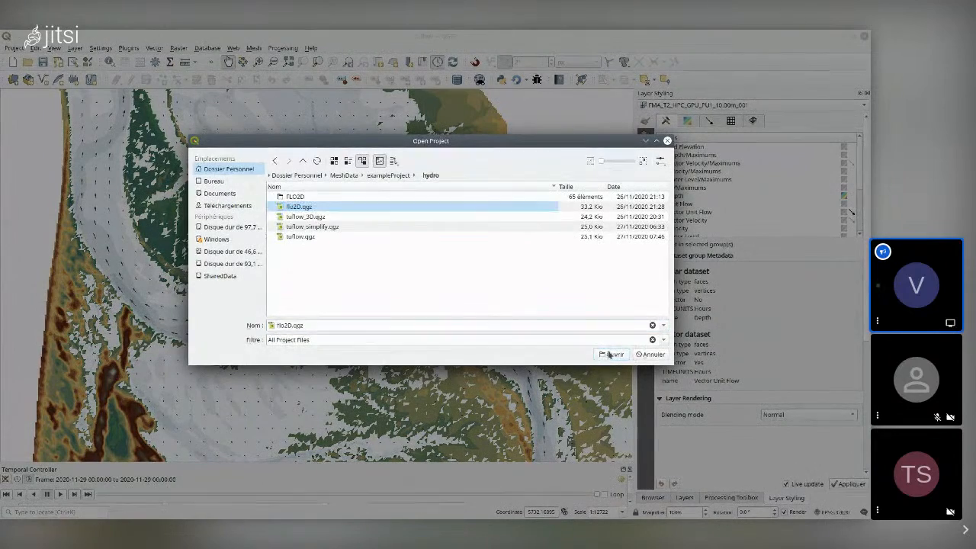
click(609, 355)
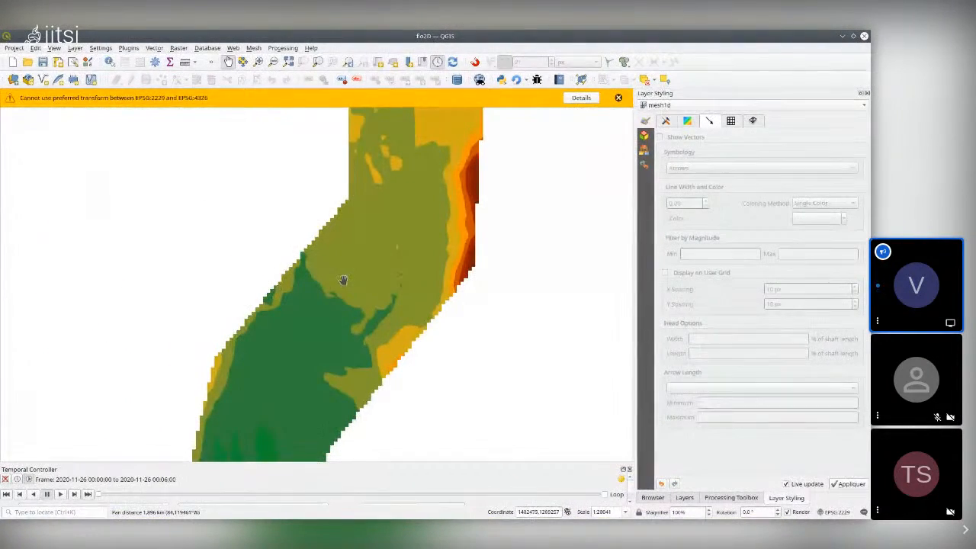
Step: Show the mesh1d layer in the CHAN group and inspect the channel line along the terrain
click(684, 497)
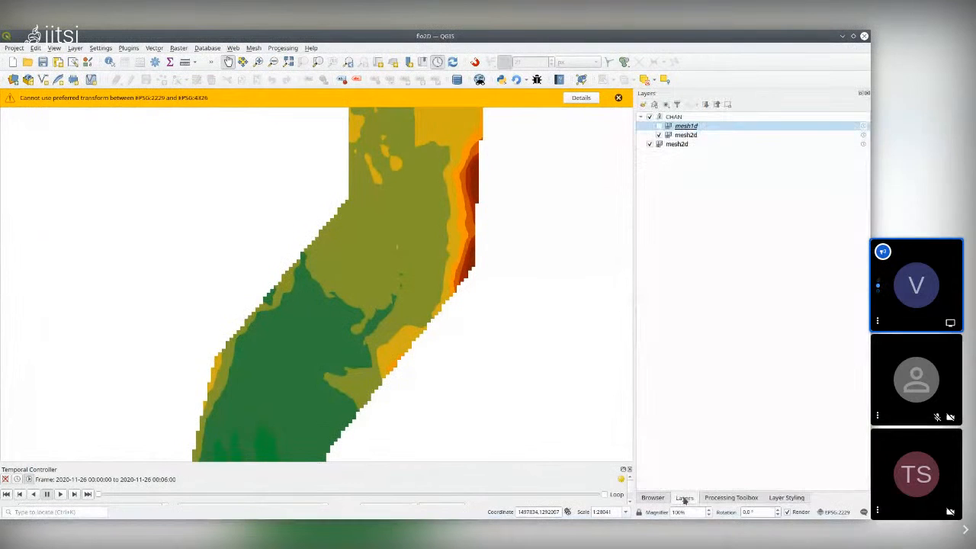
click(659, 125)
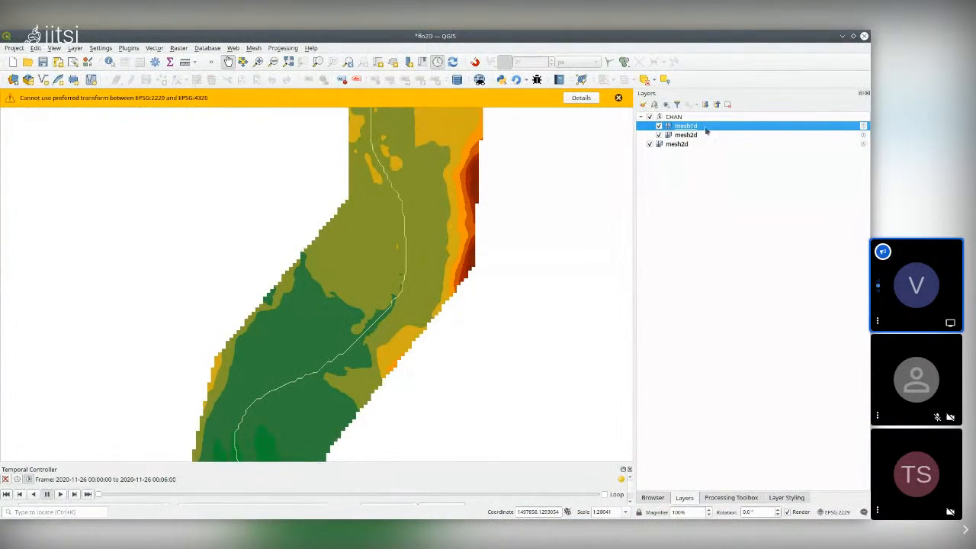
scroll(420, 257, down, 1)
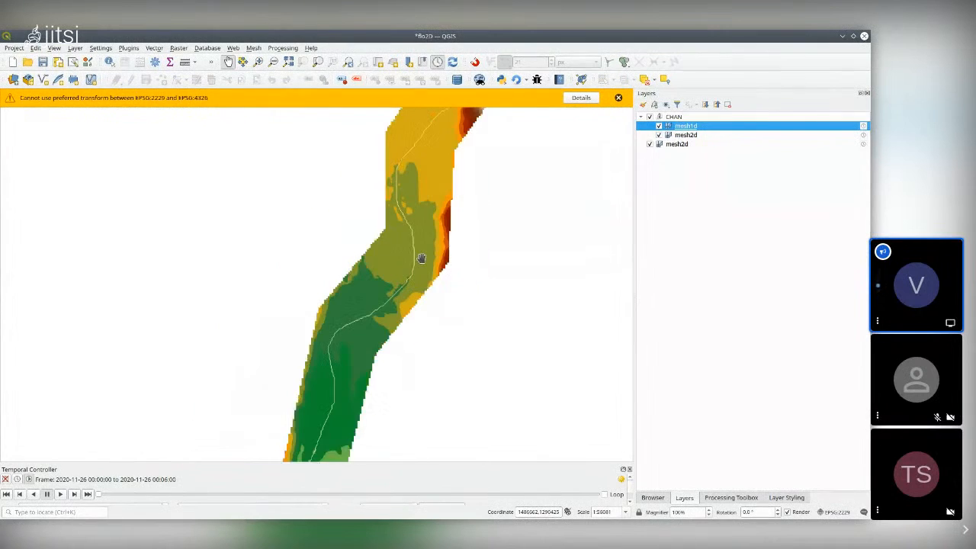
drag(420, 257, 353, 348)
drag(389, 180, 381, 265)
drag(365, 324, 442, 192)
drag(371, 397, 398, 321)
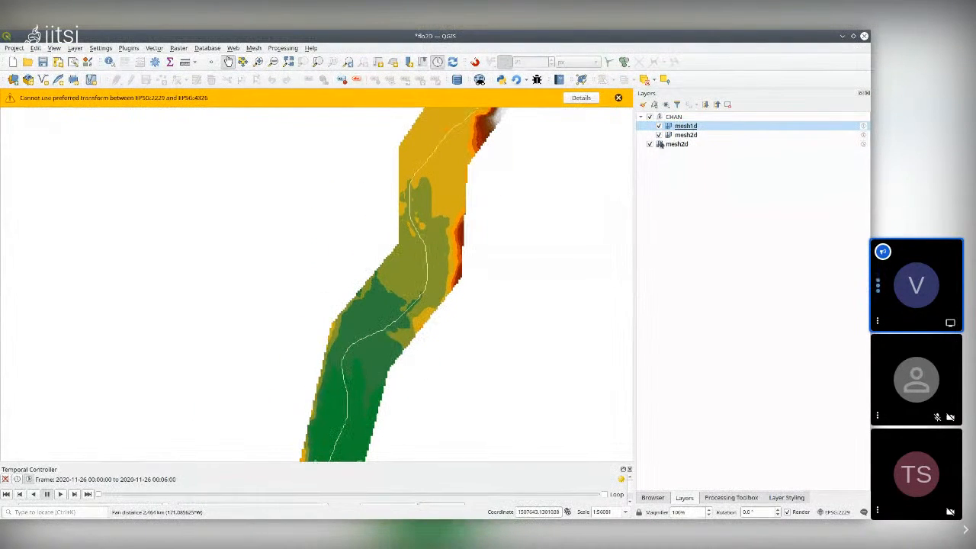
Step: Hide both mesh2d layers, leaving only the mesh1d layer displayed
click(658, 134)
click(651, 144)
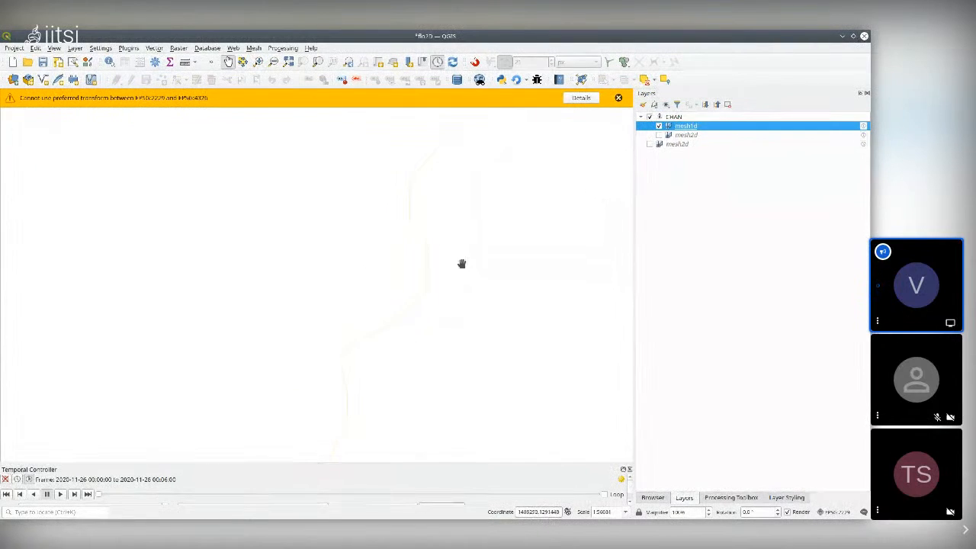
scroll(288, 338, down, 1)
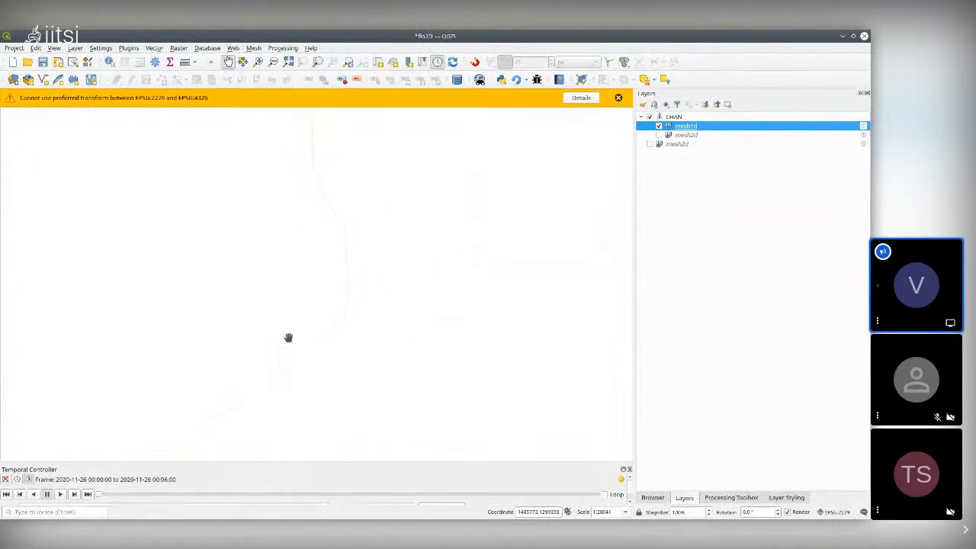
Step: Play the temporal animation in a loop and examine the changing width and color along the whole 1D channel
click(63, 494)
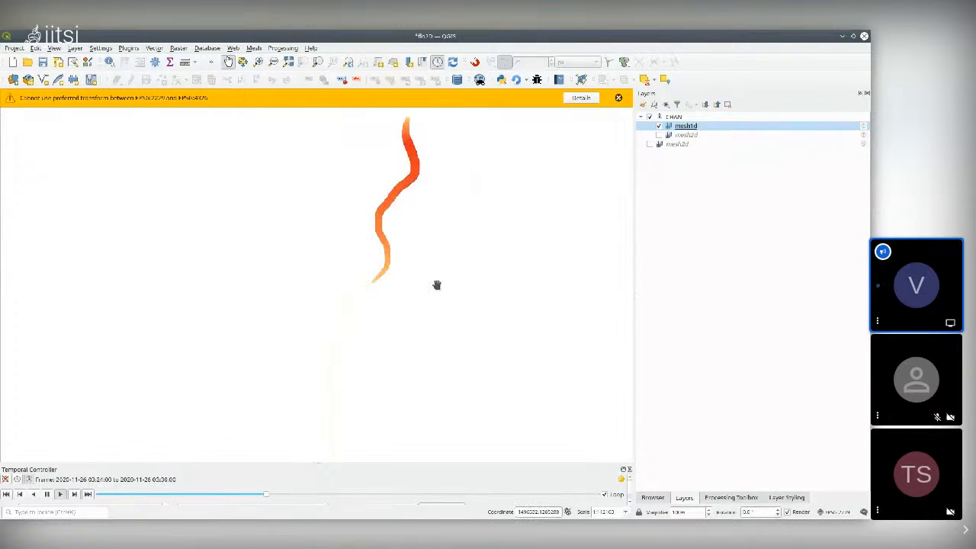
drag(434, 289, 411, 286)
scroll(412, 286, down, 1)
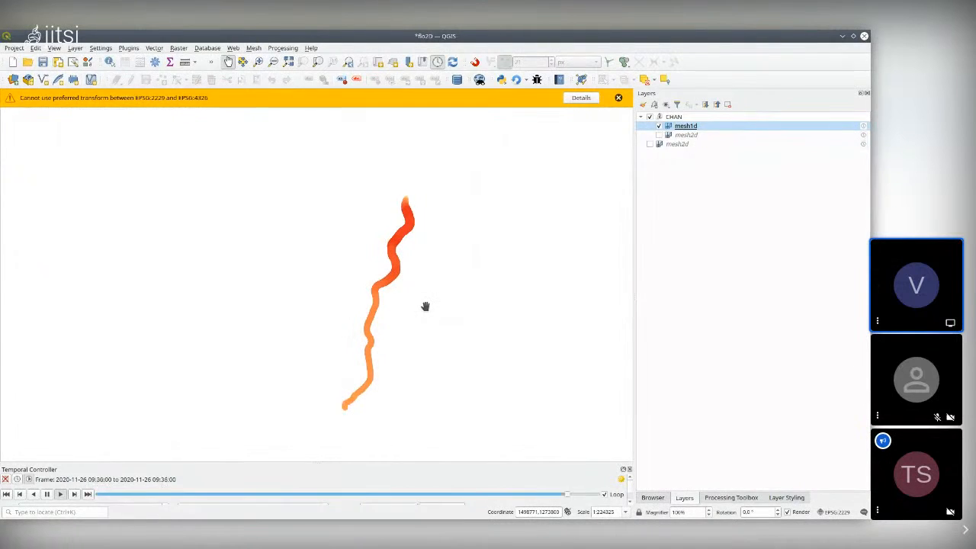
drag(431, 290, 416, 262)
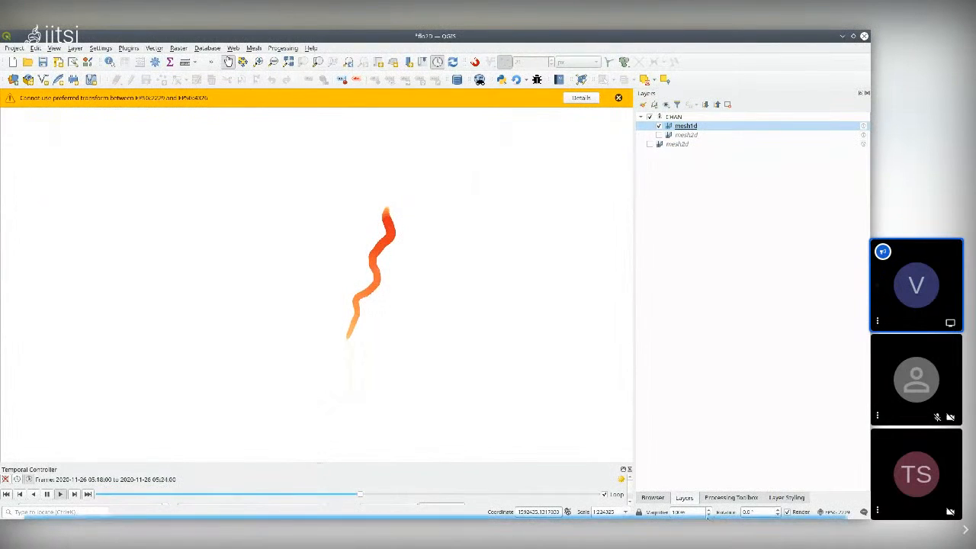
Step: In mesh1d's contour styling, try the Fixed stroke width and return it to Variable
click(778, 500)
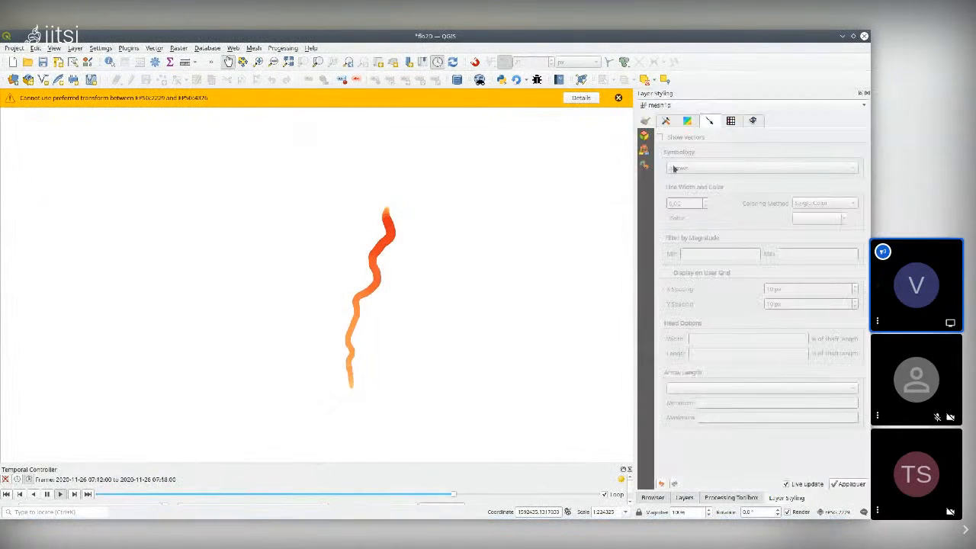
click(687, 120)
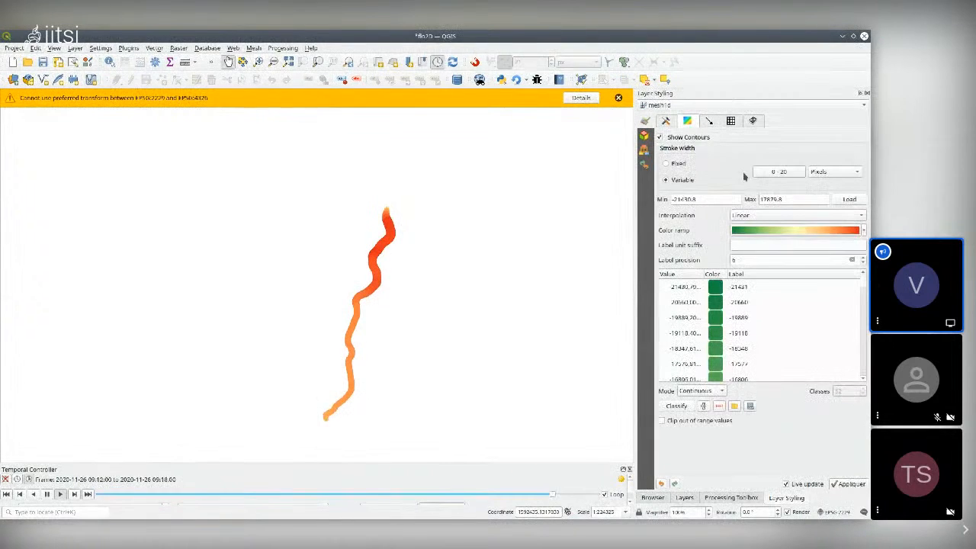
click(665, 163)
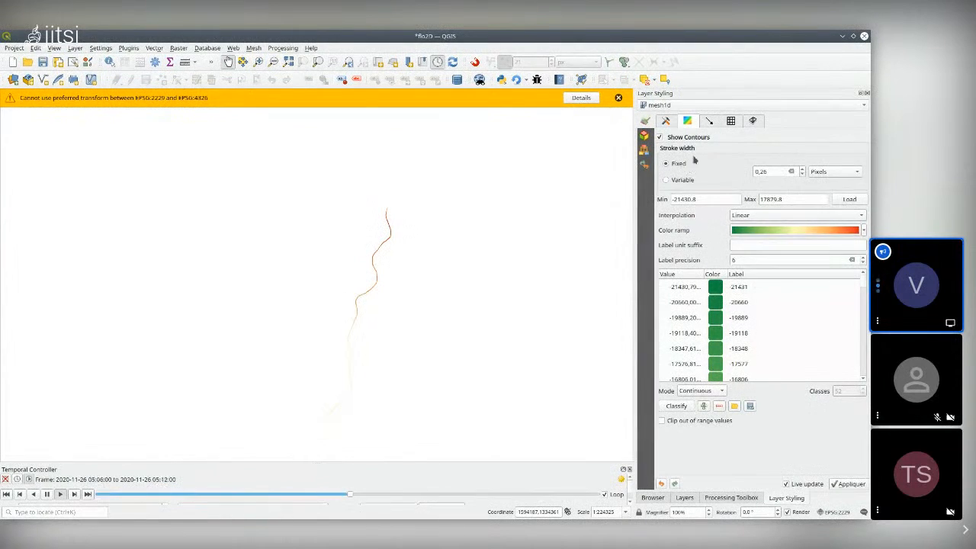
click(676, 180)
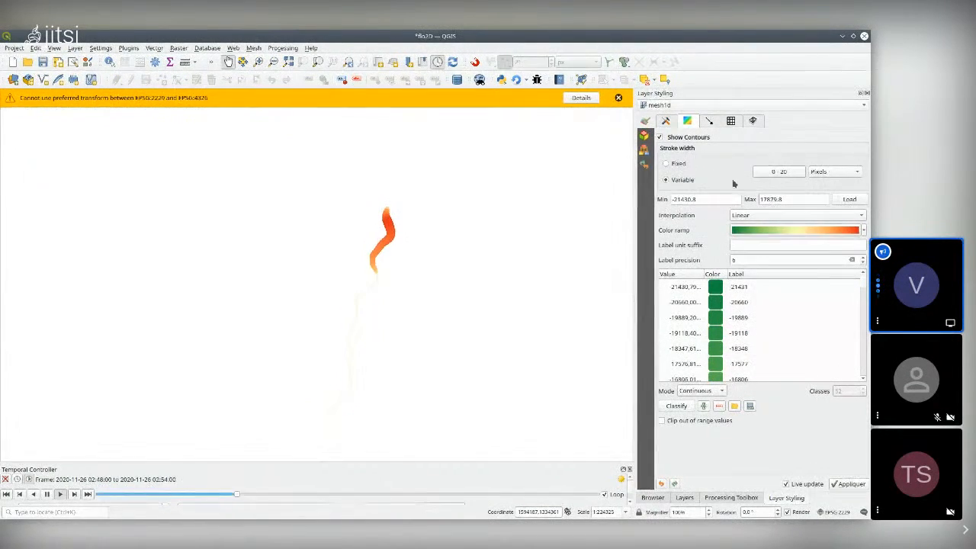
Step: Try a maximum width of 10 for mesh1d's variable stroke, and set it to 50
click(782, 174)
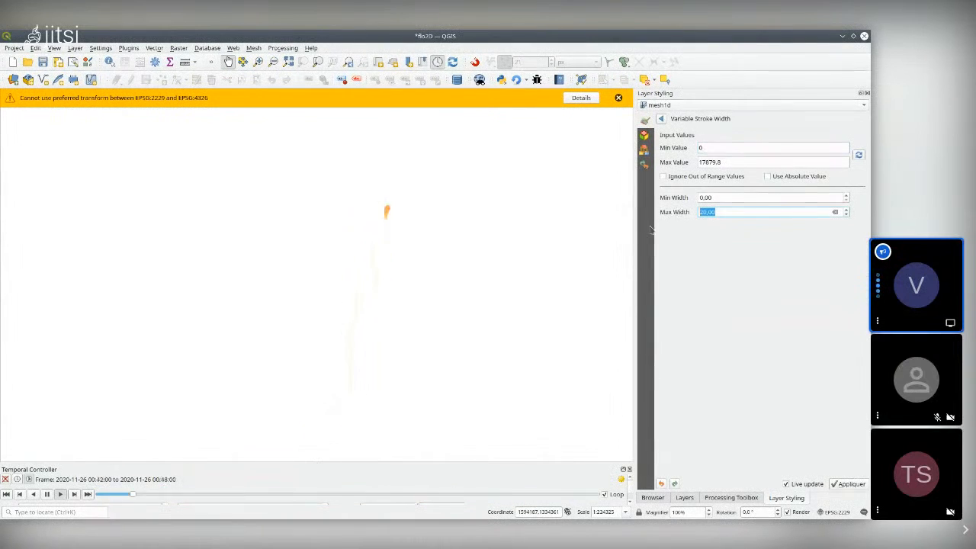
text(10)
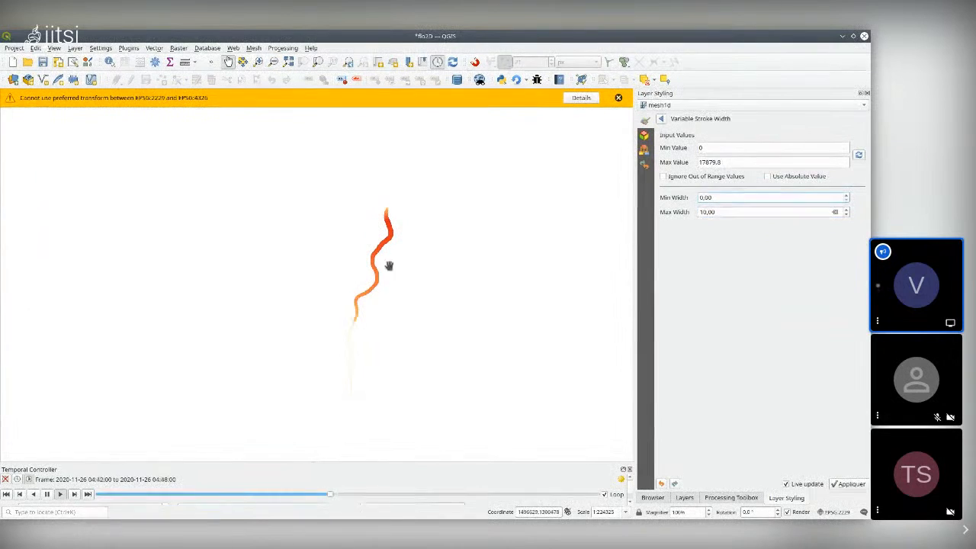
double_click(703, 212)
text(50)
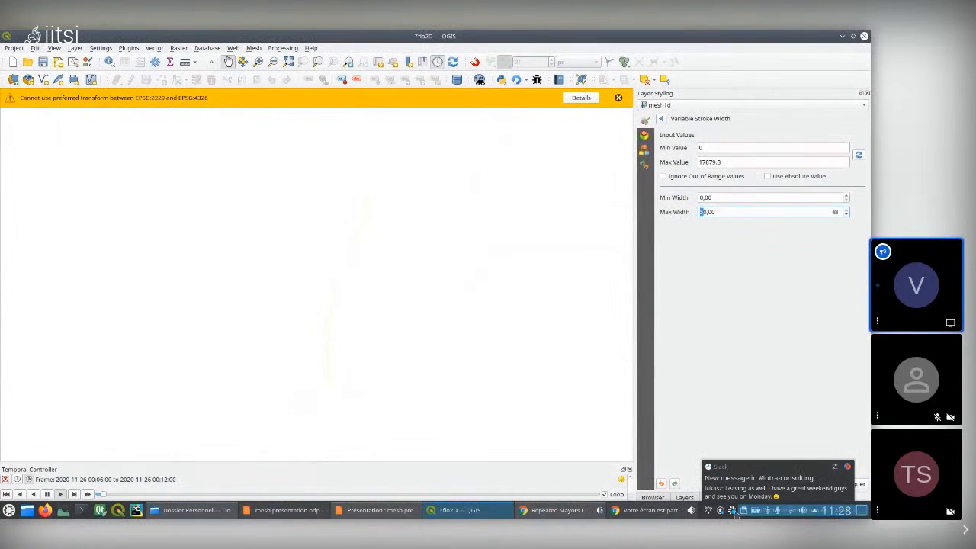
click(733, 513)
right_click(733, 514)
click(716, 483)
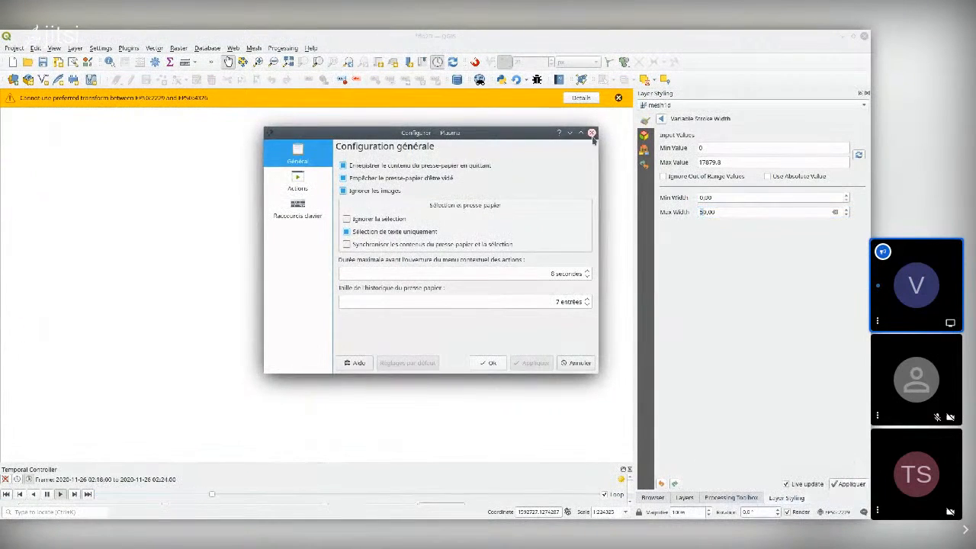
click(591, 133)
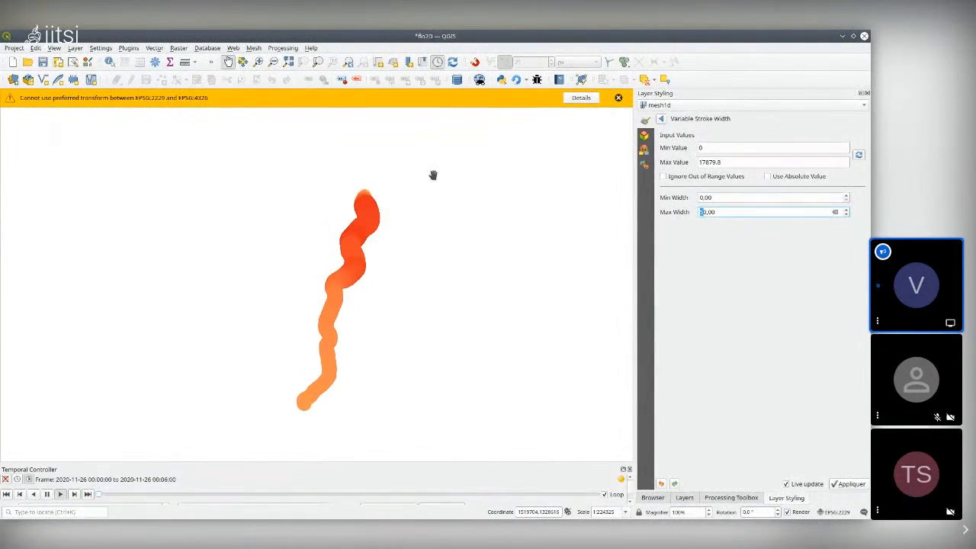
Step: Show the mesh2d layer in the CHAN group together with mesh1d and inspect both meshes up close
click(660, 118)
click(685, 497)
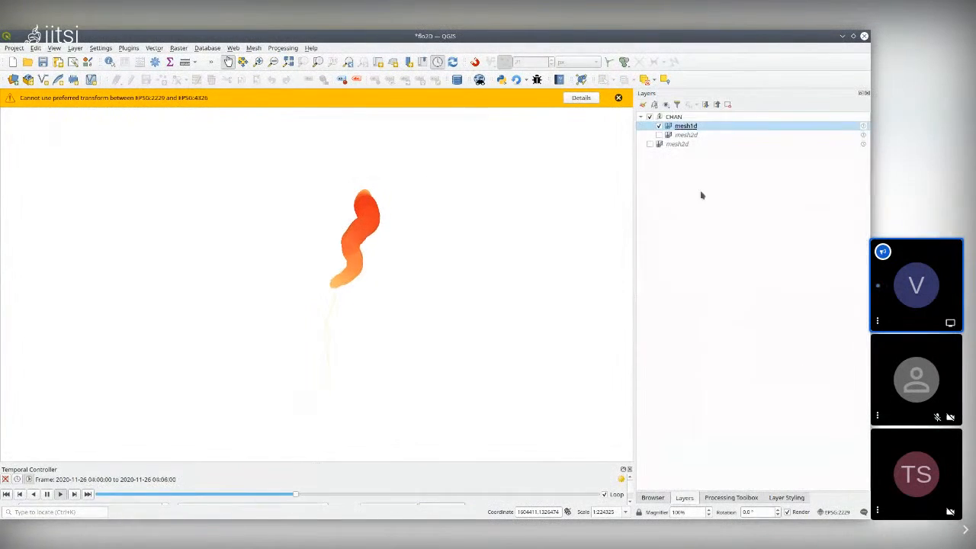
click(659, 135)
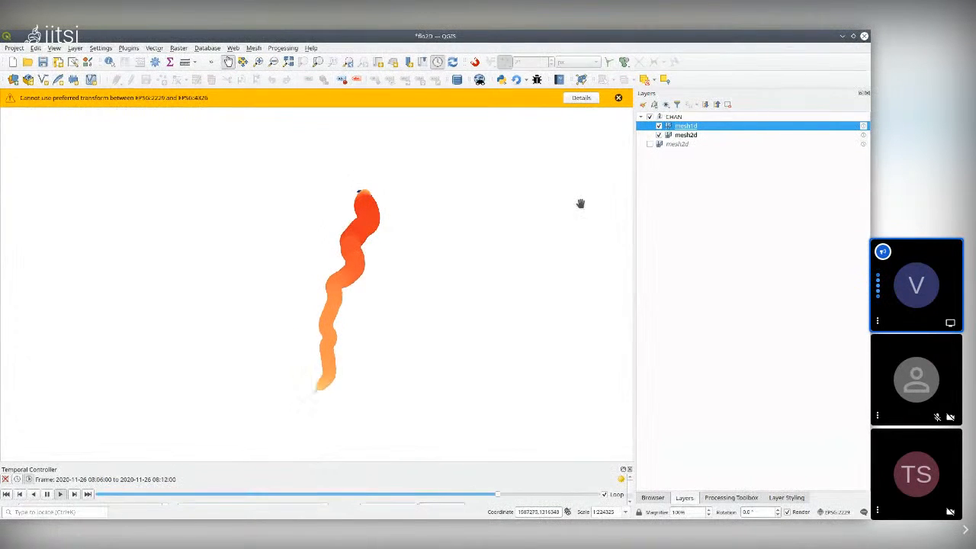
scroll(390, 205, up, 3)
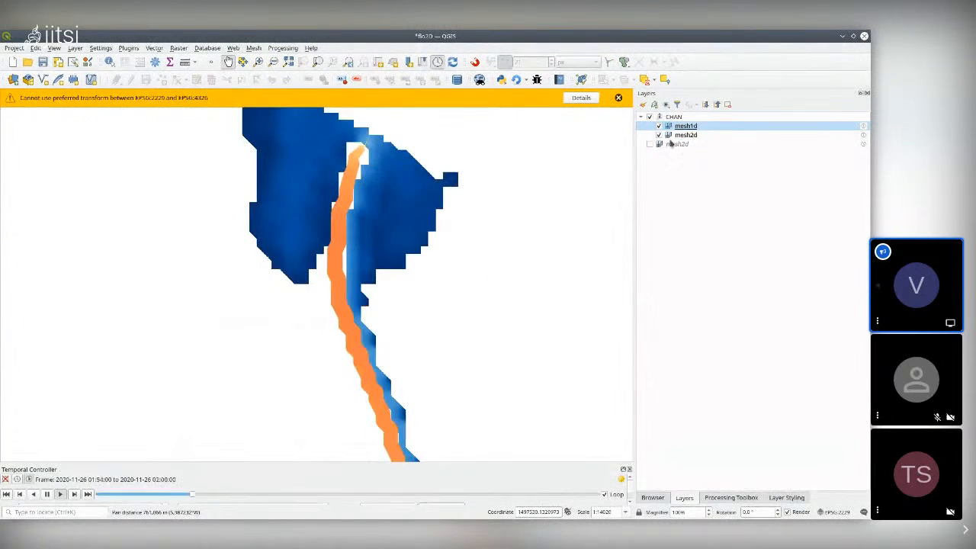
Step: Set the maximum width of mesh1d's variable stroke to 20
click(783, 501)
click(779, 171)
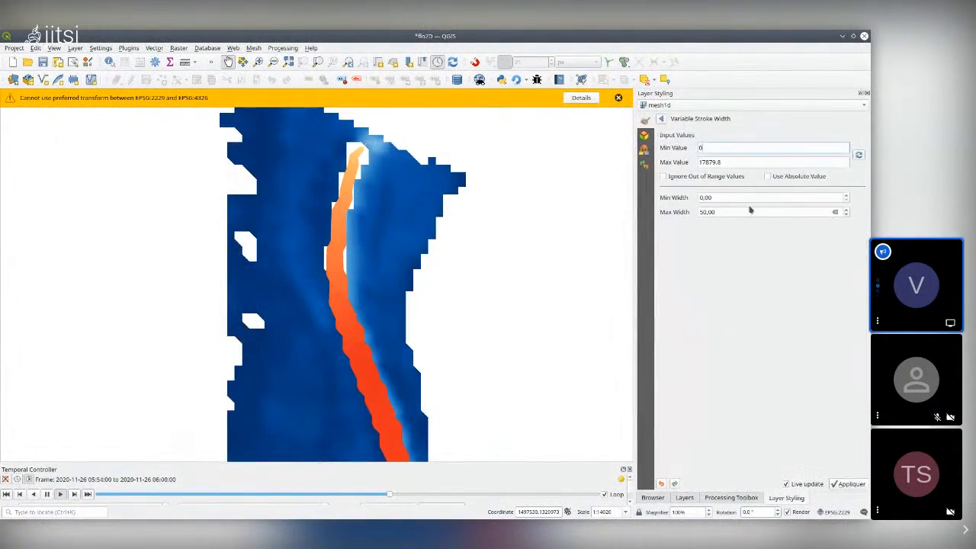
drag(703, 211, 696, 212)
text(2)
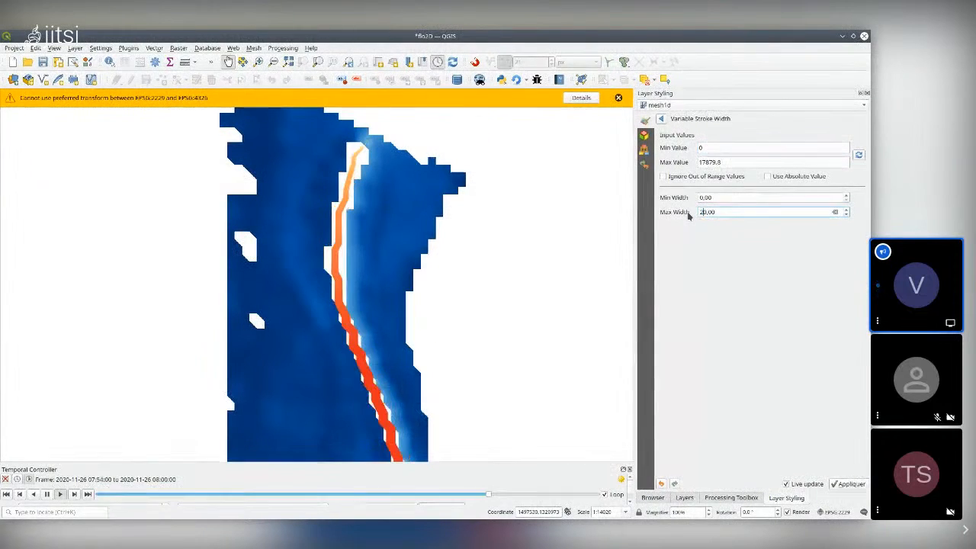
click(660, 119)
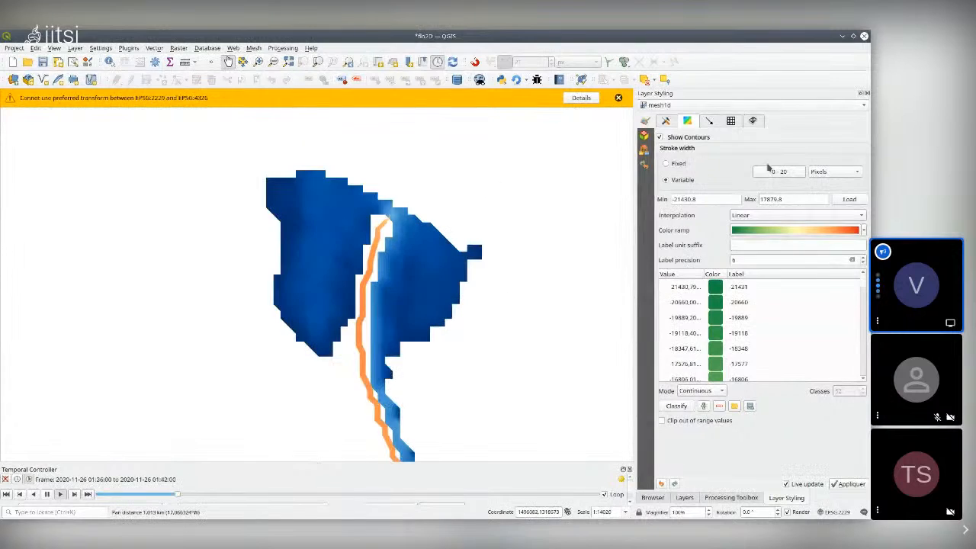
Step: Try Edge Mesh Rendering on mesh1d and turn it off again
click(731, 121)
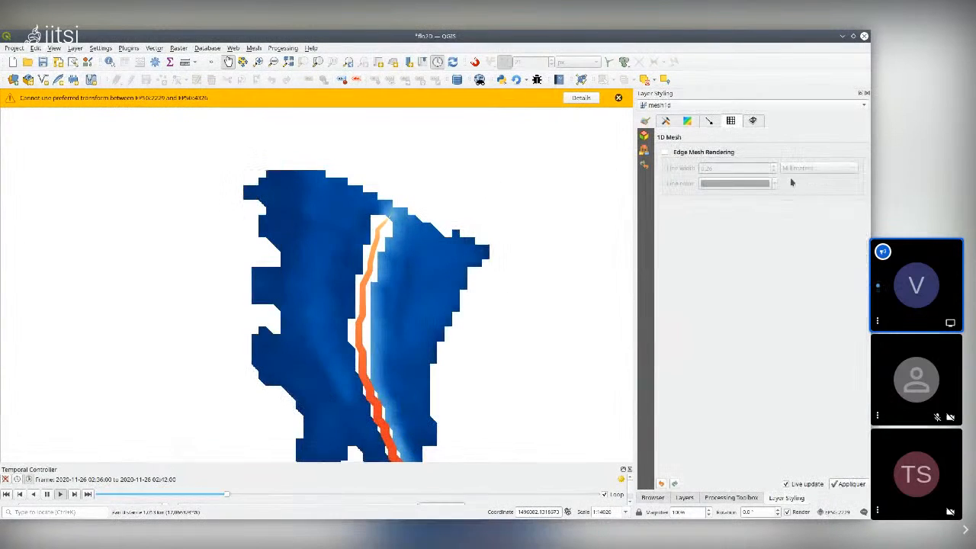
click(682, 151)
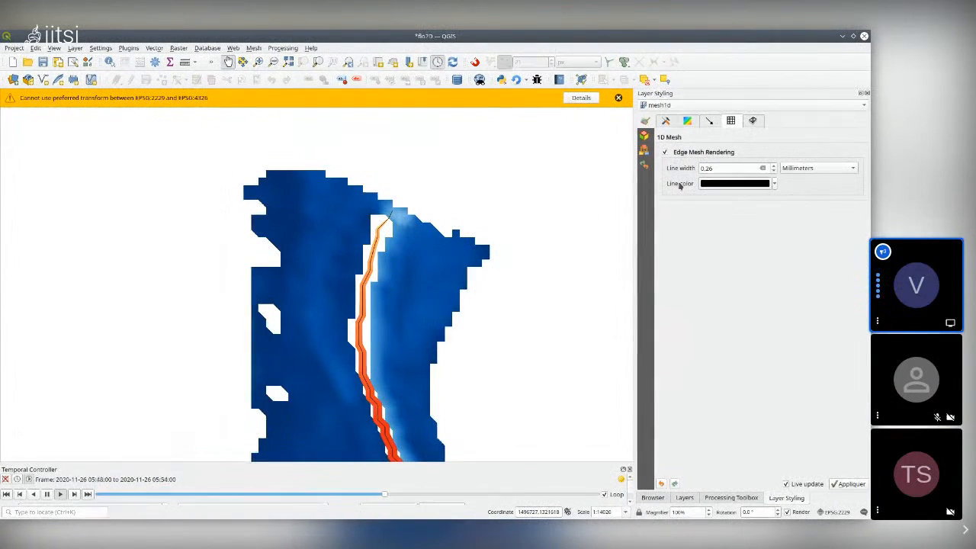
click(690, 152)
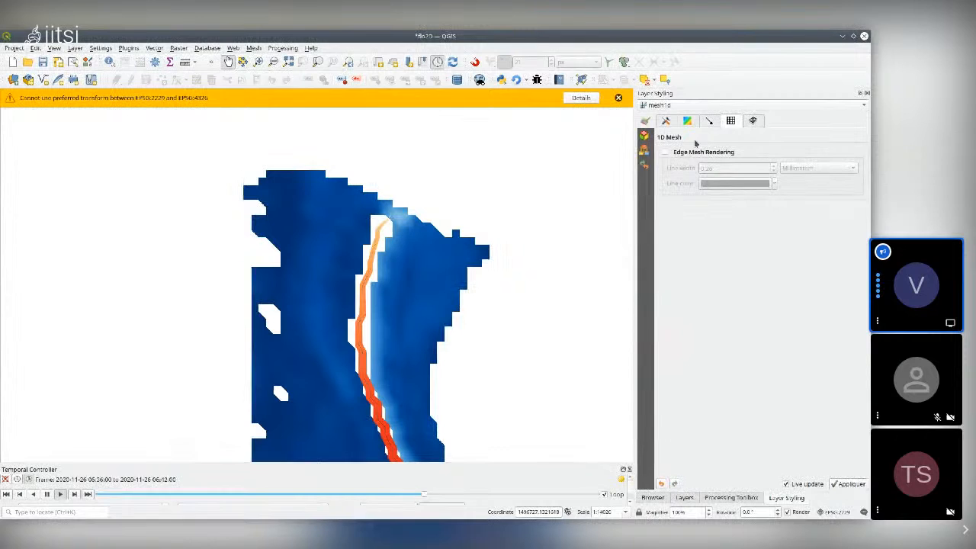
Step: Turn on Native Mesh Rendering for the mesh2d layer in the CHAN group and inspect its grid along the channel
click(684, 496)
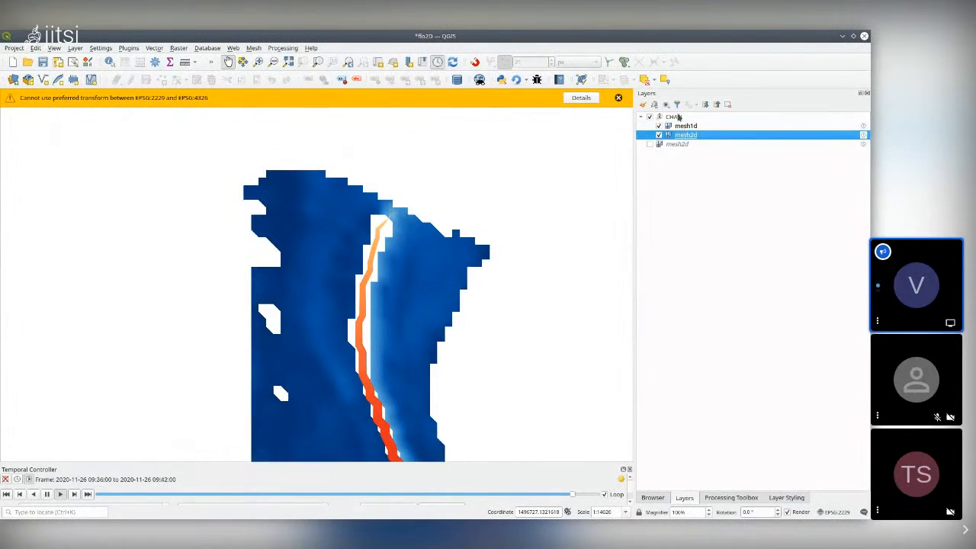
click(797, 499)
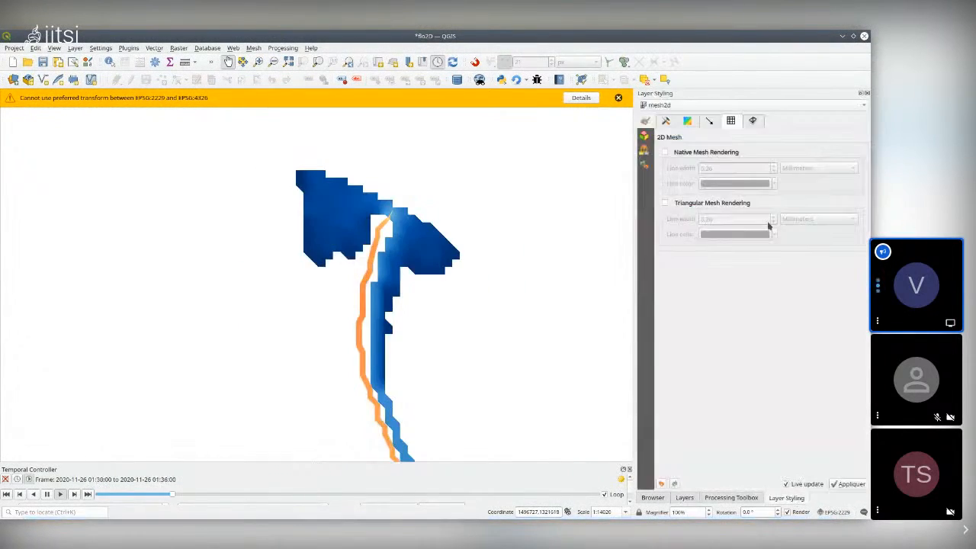
drag(457, 381, 493, 283)
scroll(450, 272, down, 1)
scroll(519, 259, up, 3)
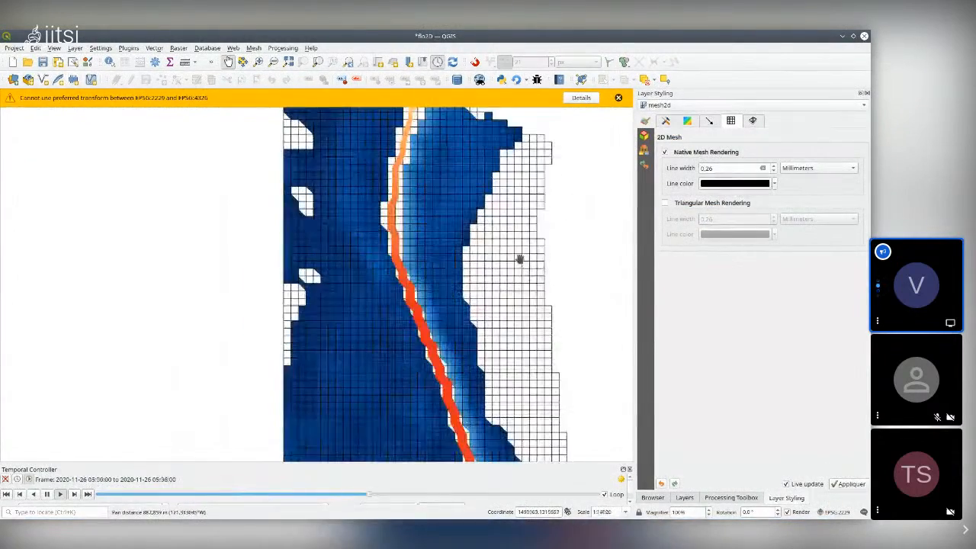
drag(528, 237, 465, 241)
scroll(518, 248, down, 1)
scroll(464, 240, down, 1)
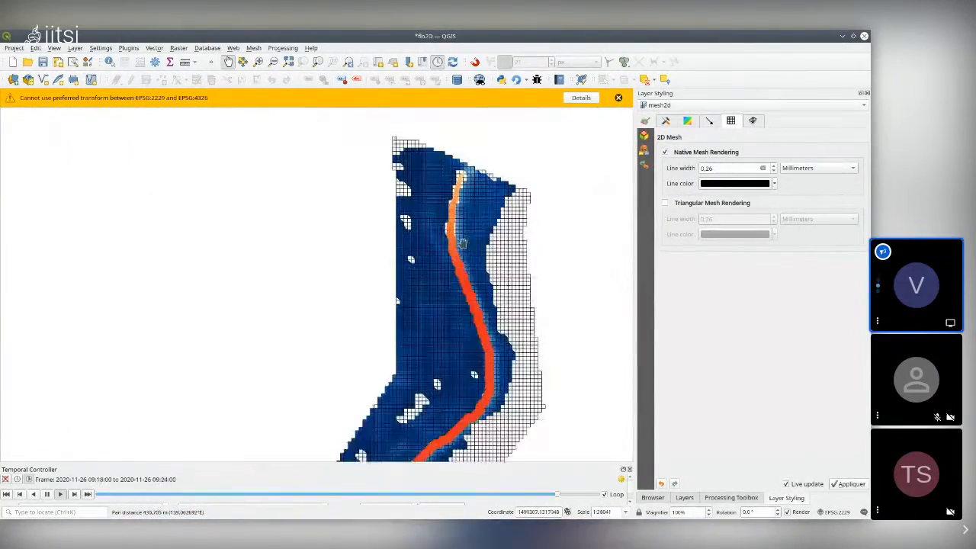
drag(487, 287, 488, 276)
drag(455, 366, 471, 323)
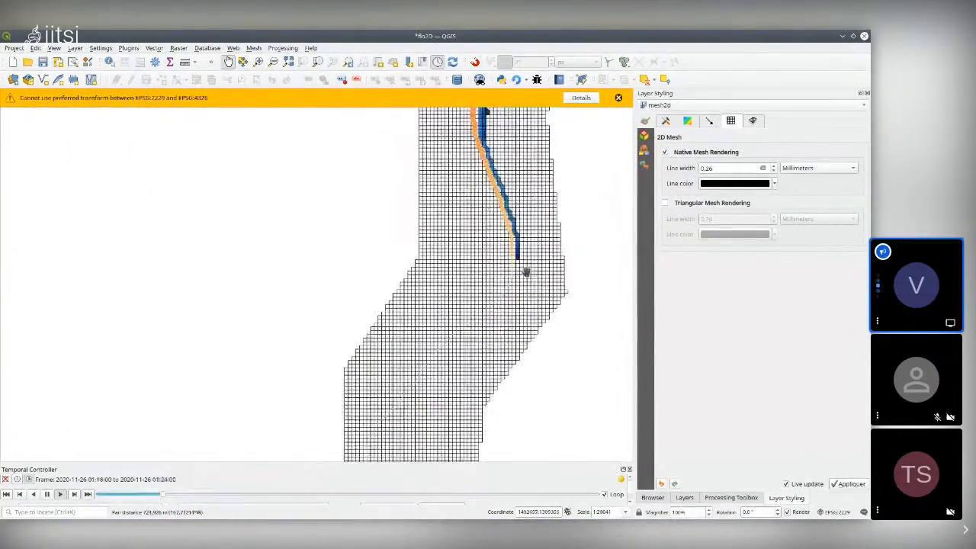
drag(551, 223, 492, 297)
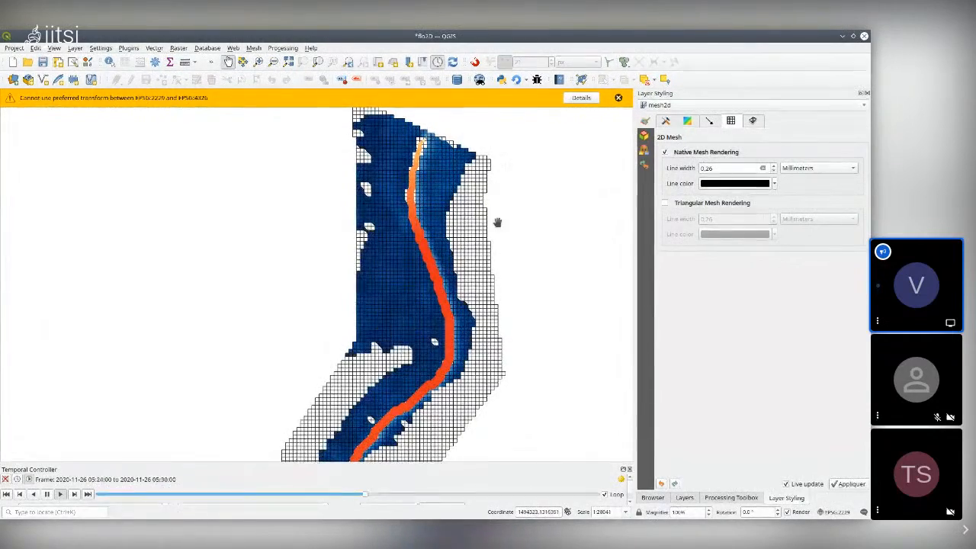
Step: Activate the Velocity vector dataset for mesh2d alongside its Depth contours
click(708, 121)
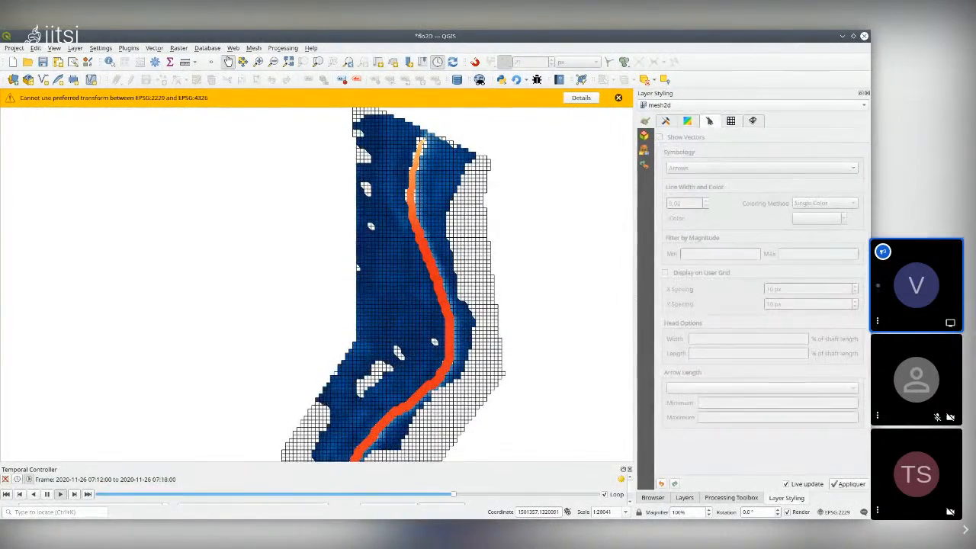
click(665, 120)
click(857, 163)
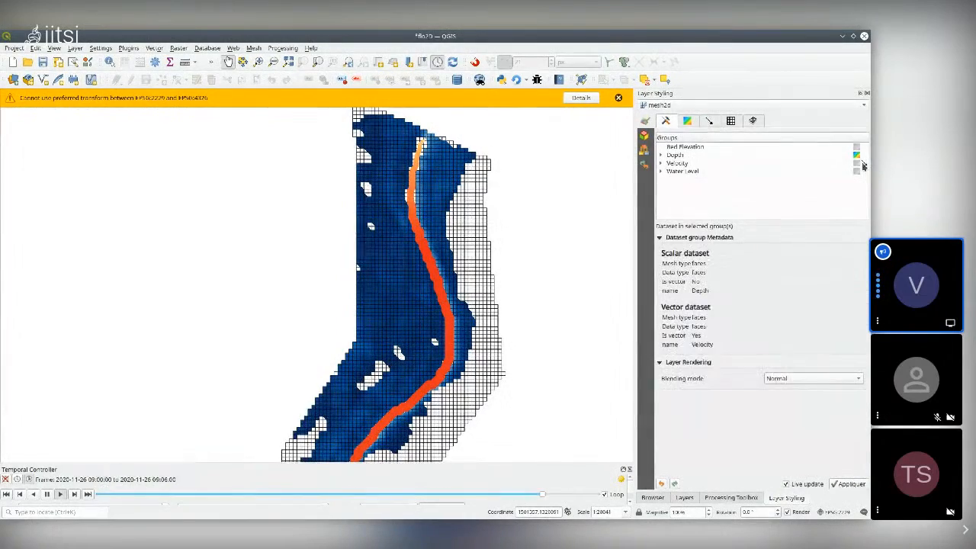
scroll(412, 268, up, 1)
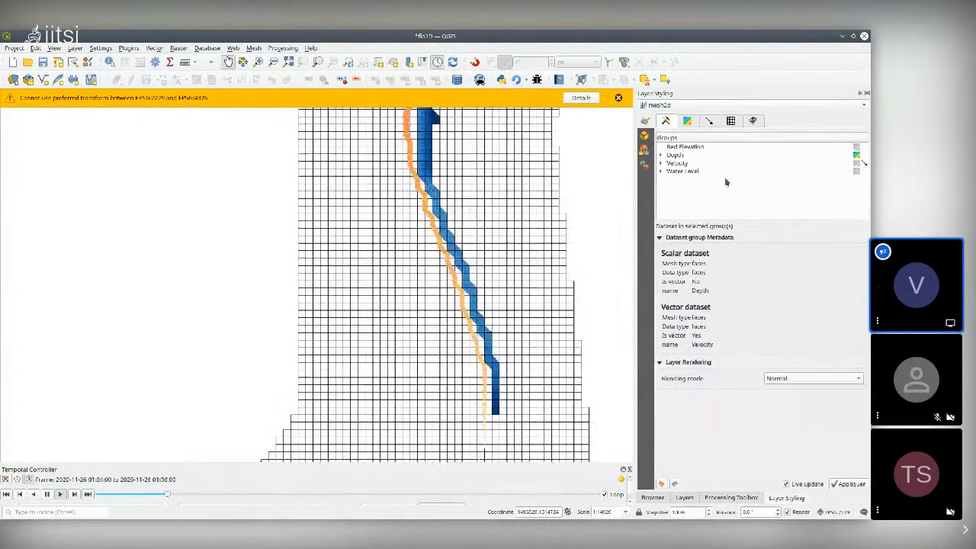
Step: Hide mesh2d's contours and turn off its Native Mesh Rendering, leaving only the velocity vectors
click(691, 121)
click(659, 136)
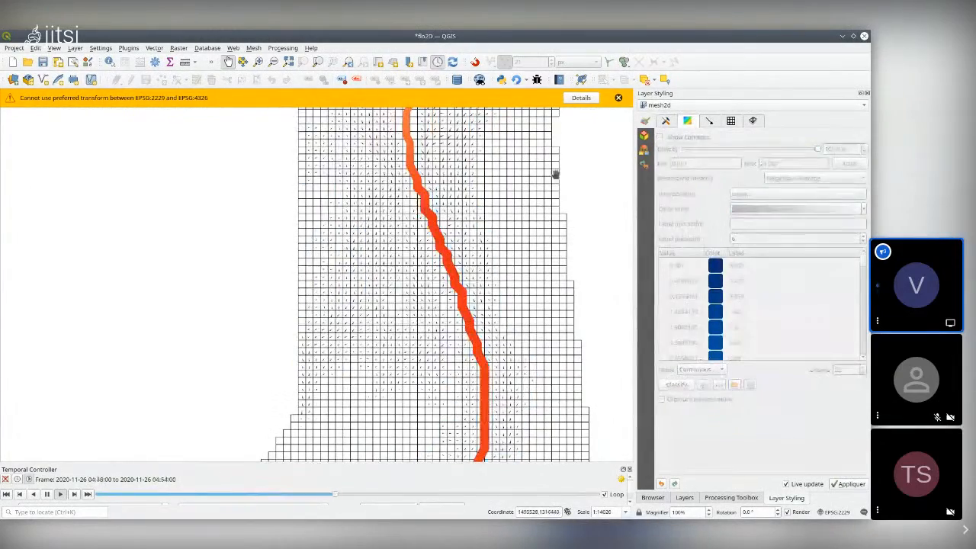
click(730, 120)
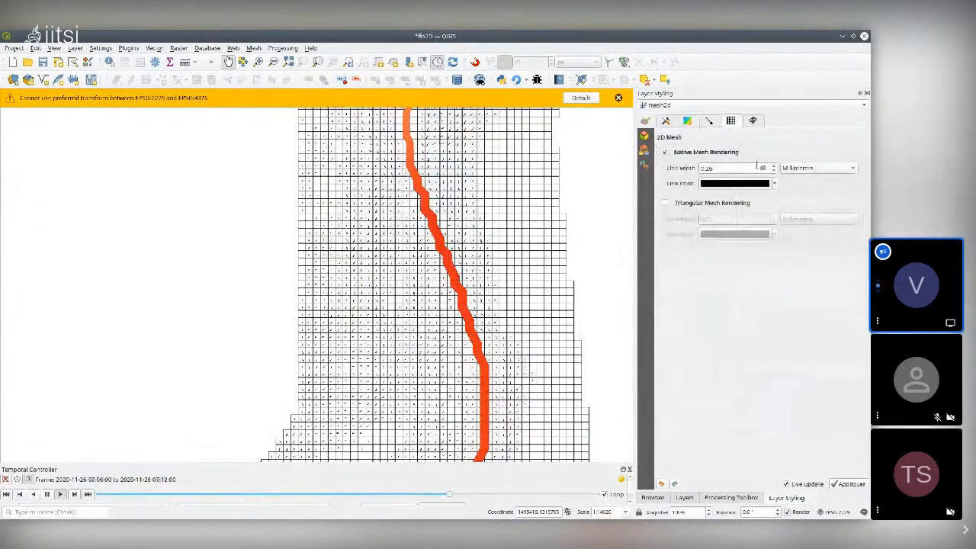
click(718, 153)
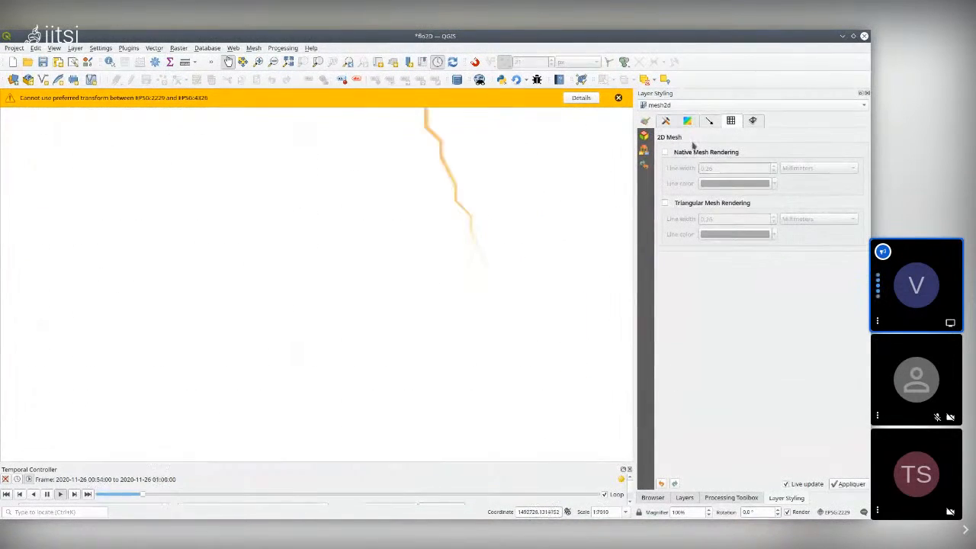
Step: Give mesh2d's vector arrows a Fixed length and a line width of 0.7, and inspect the flow around the 1D channel
click(709, 120)
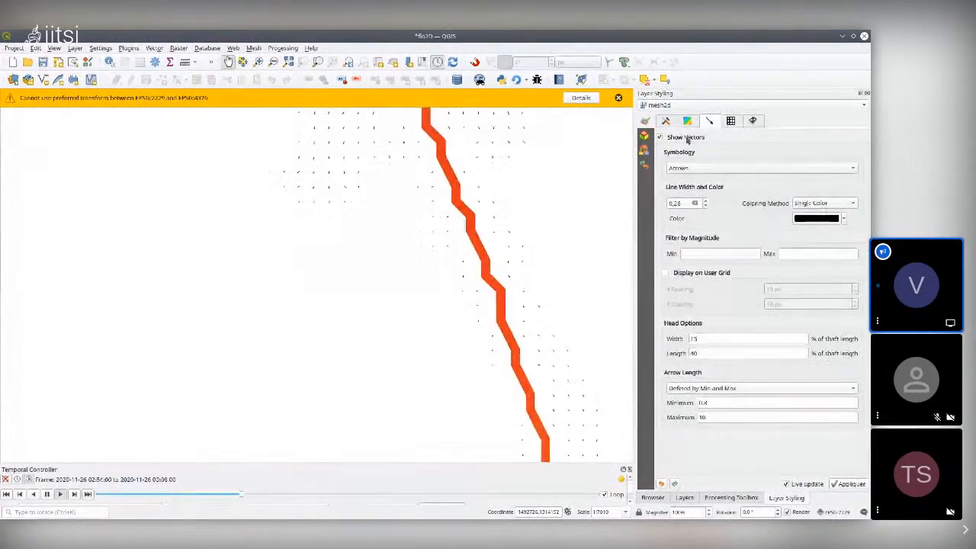
click(719, 388)
click(704, 412)
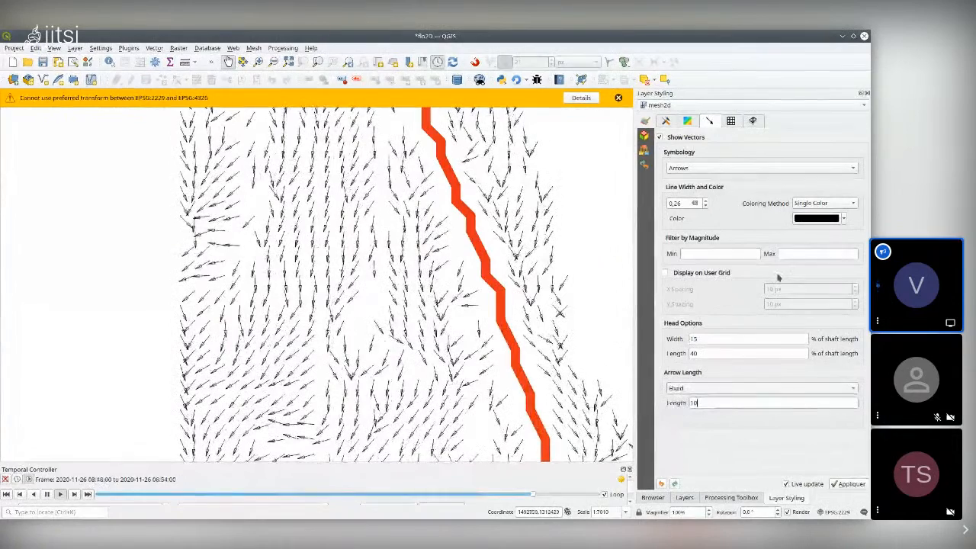
drag(673, 204, 685, 205)
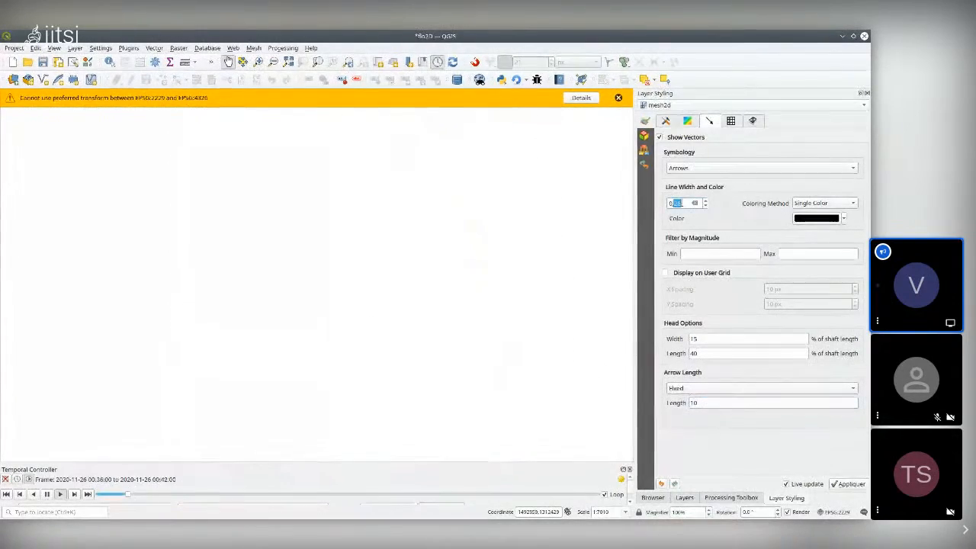
text(0,7)
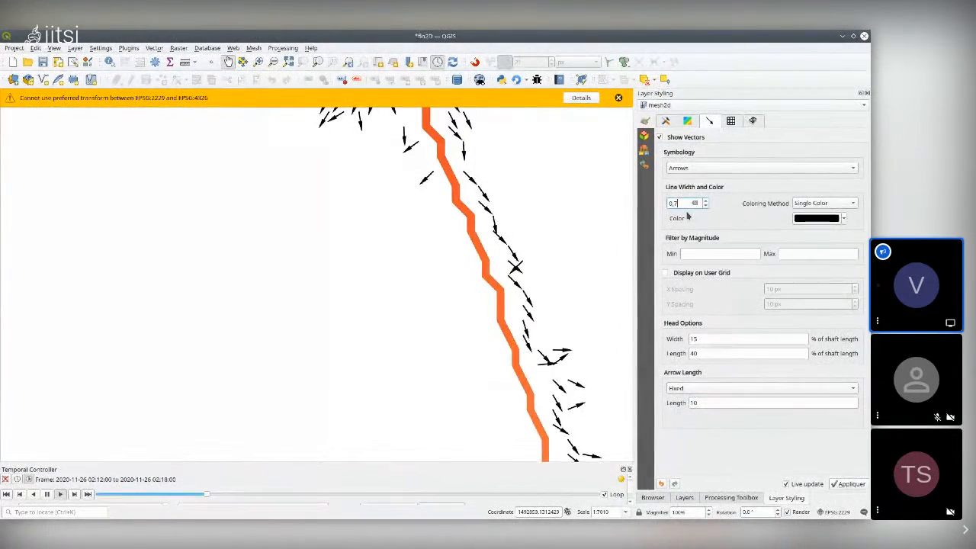
scroll(410, 243, down, 2)
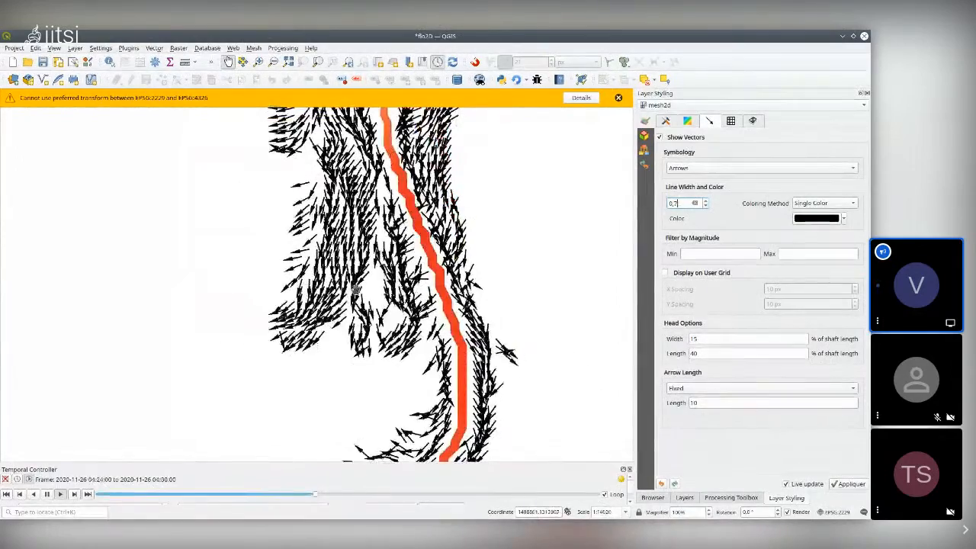
drag(401, 270, 399, 233)
scroll(402, 275, up, 1)
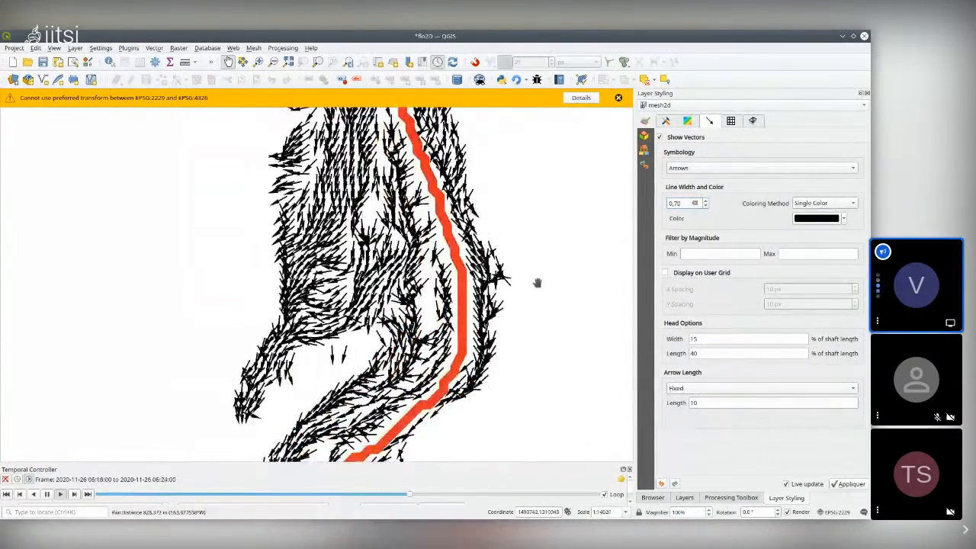
scroll(536, 283, up, 1)
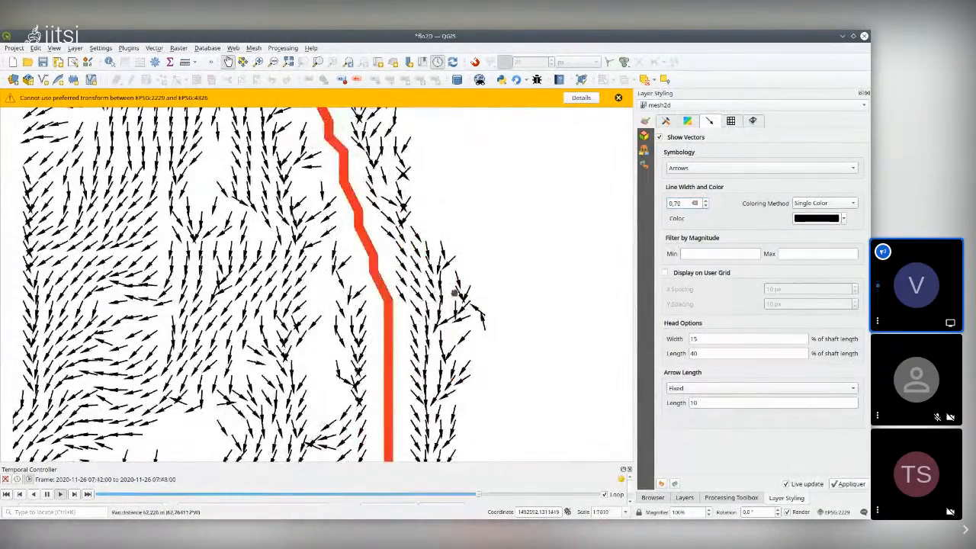
scroll(463, 277, up, 1)
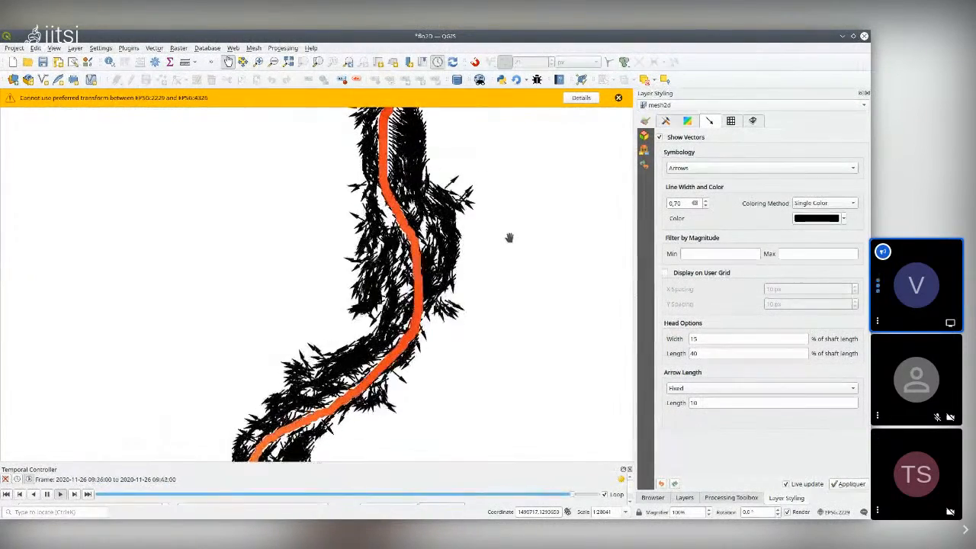
Step: Open a 3D map view docked above the 2D map and set its terrain to type Mesh with mesh2d as elevation
key(ctrl+alt+m)
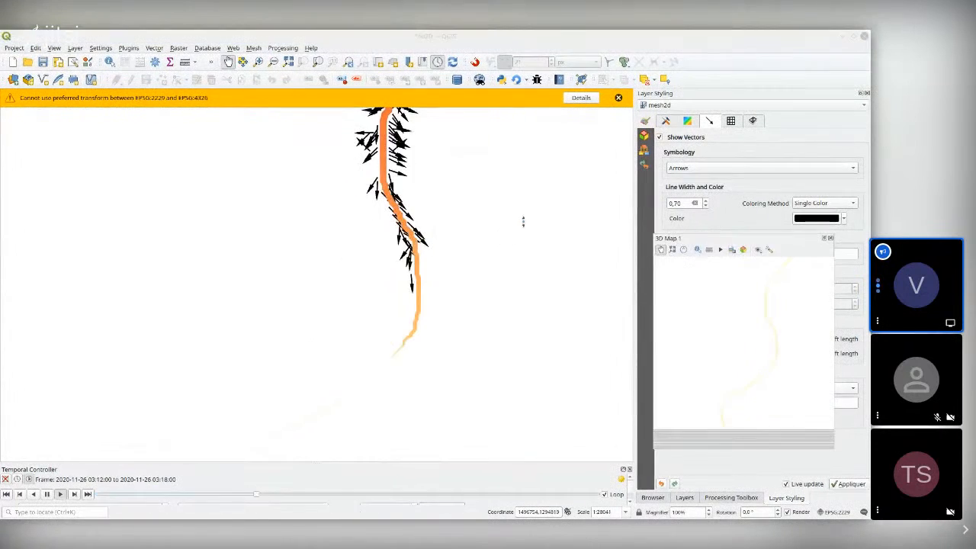
drag(712, 281, 231, 144)
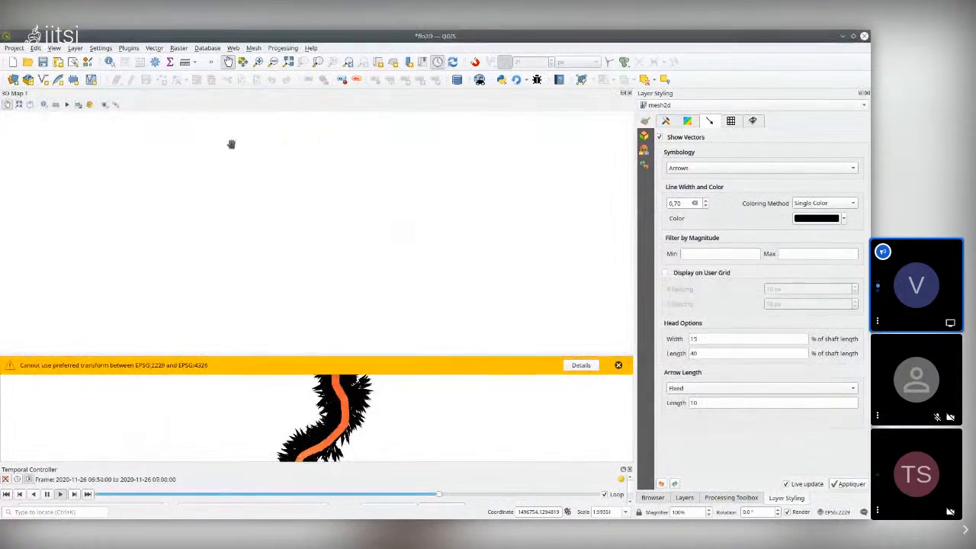
click(115, 105)
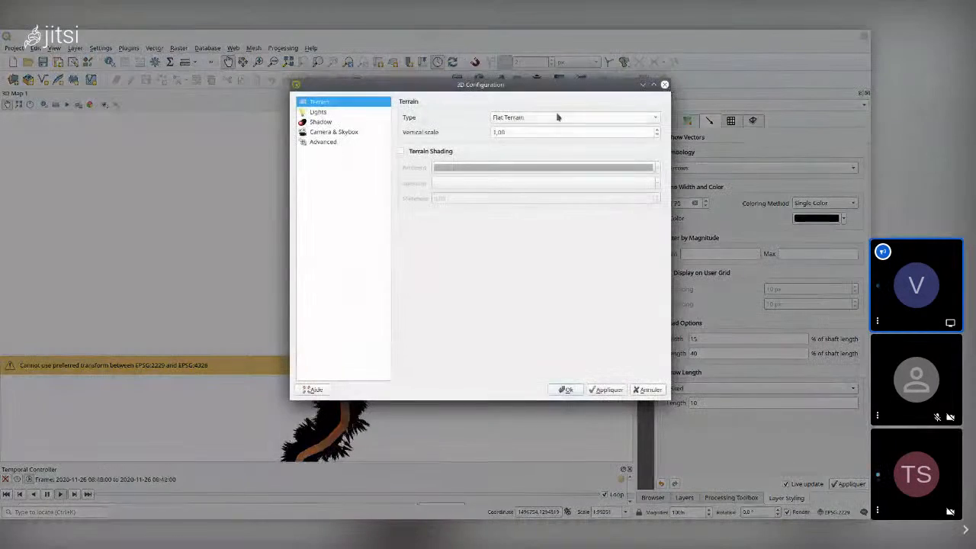
click(549, 119)
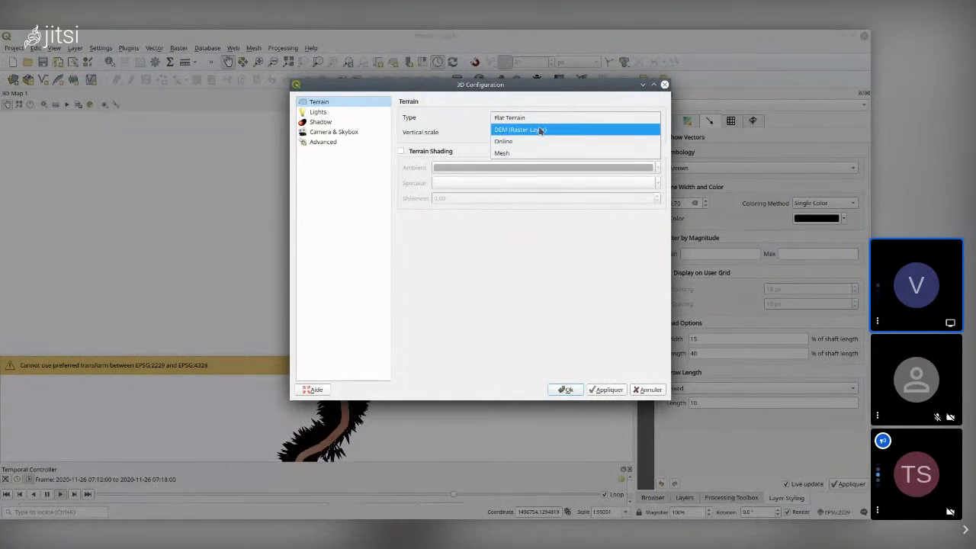
click(540, 131)
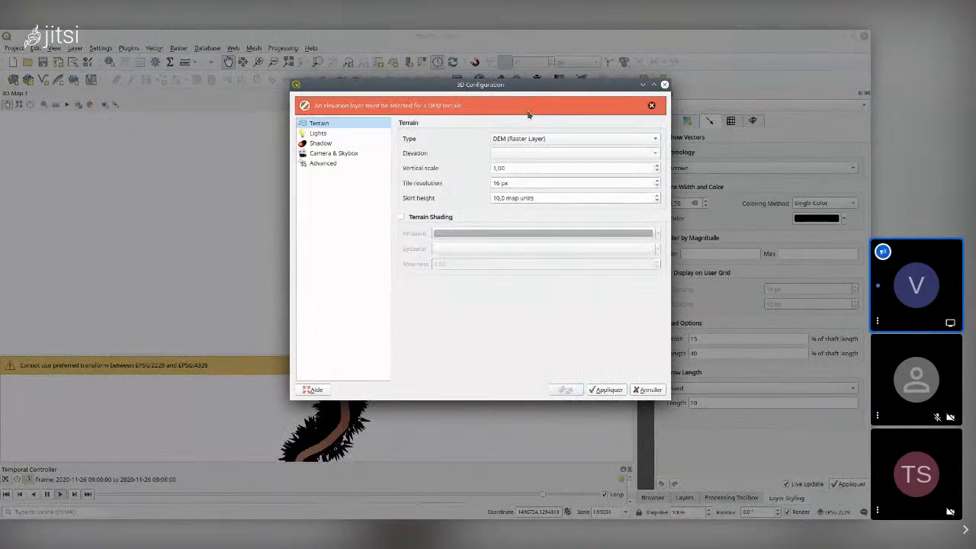
click(526, 139)
click(514, 161)
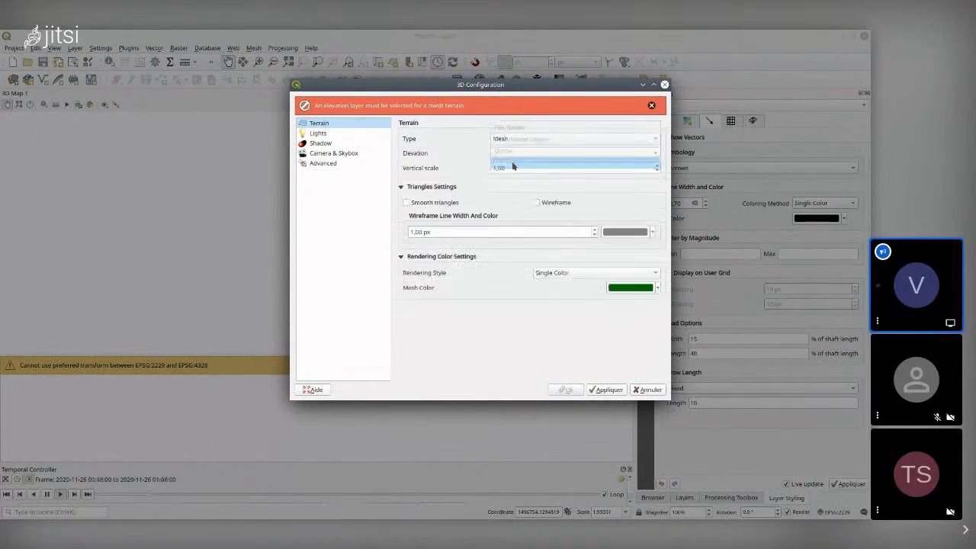
click(526, 155)
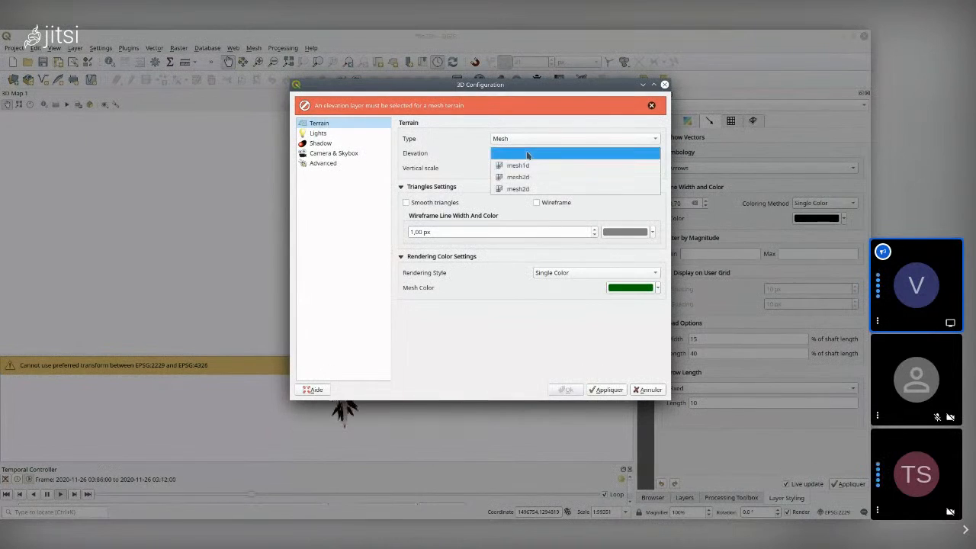
click(533, 178)
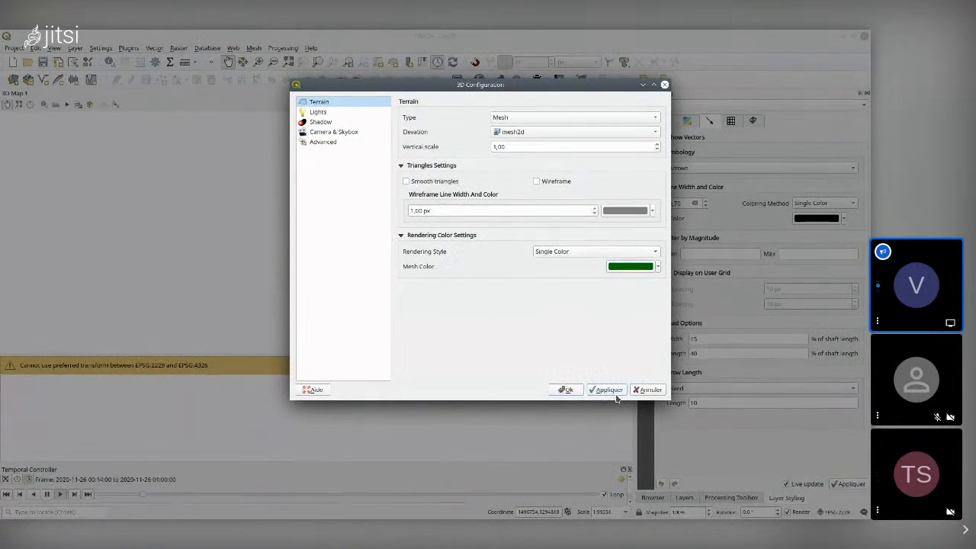
click(565, 389)
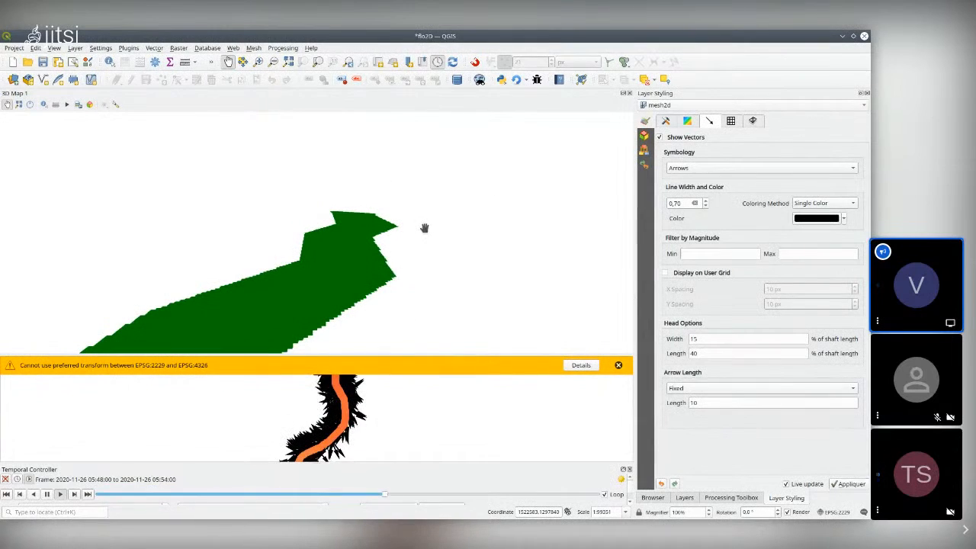
Step: Set the vertical scale of the 3D map's mesh terrain to 4
click(117, 104)
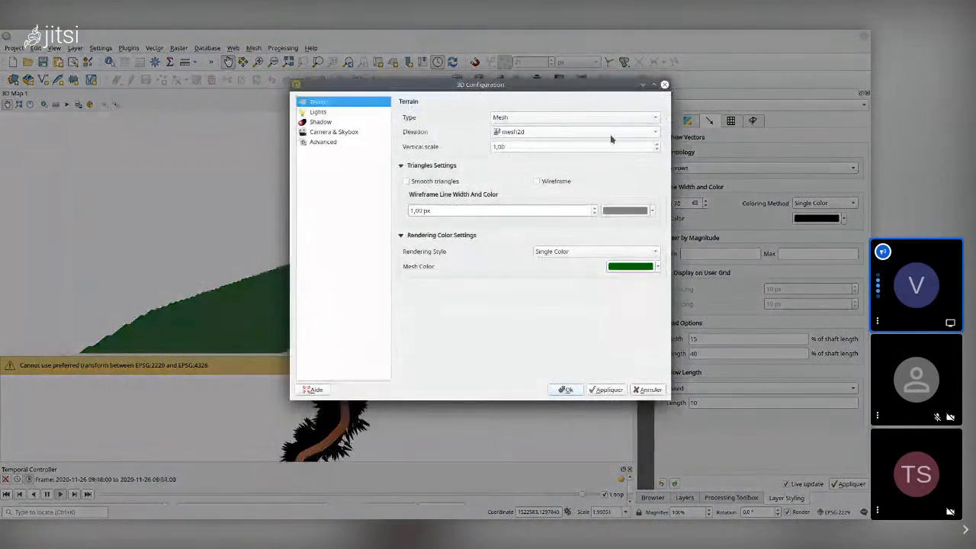
click(658, 147)
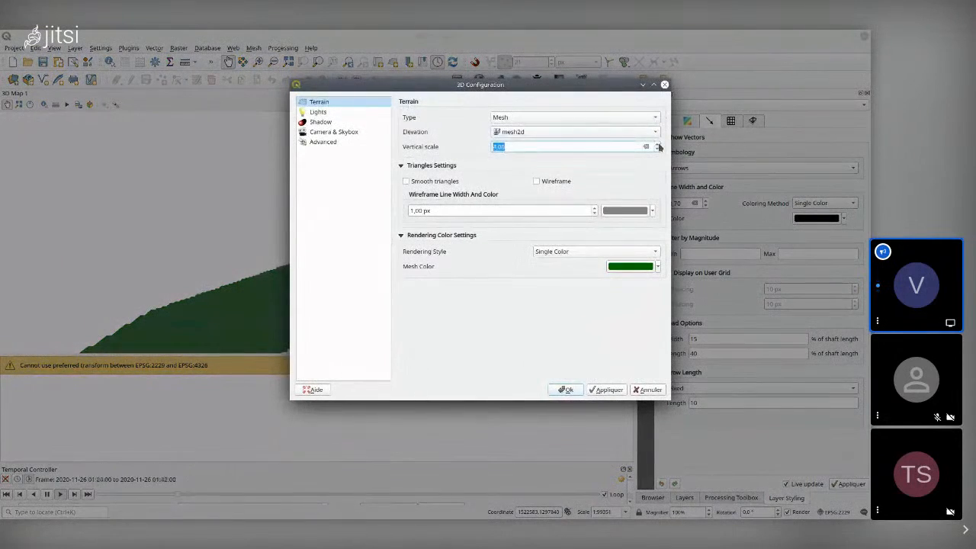
click(566, 390)
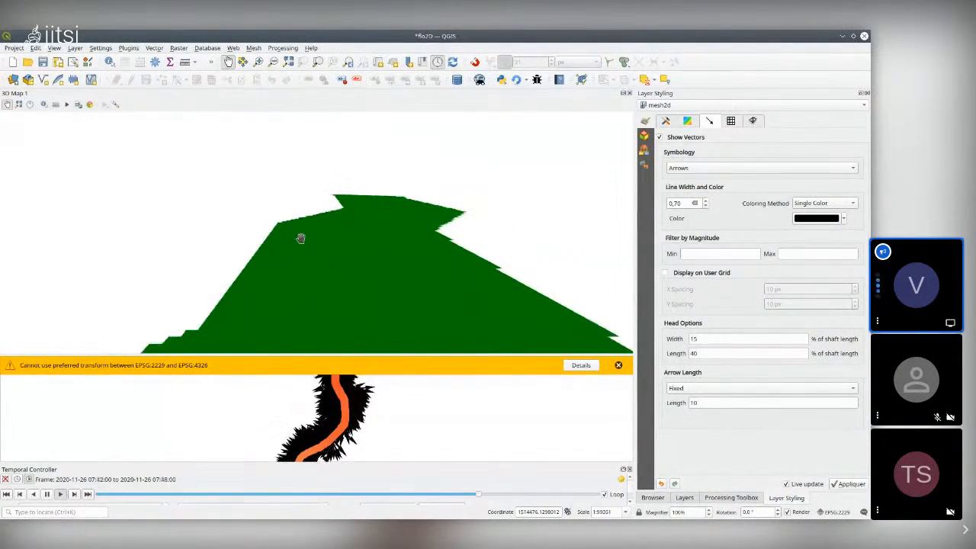
Step: Check which mesh layers can supply the 3D terrain elevation, and leave the 3D configuration without applying anything
click(116, 104)
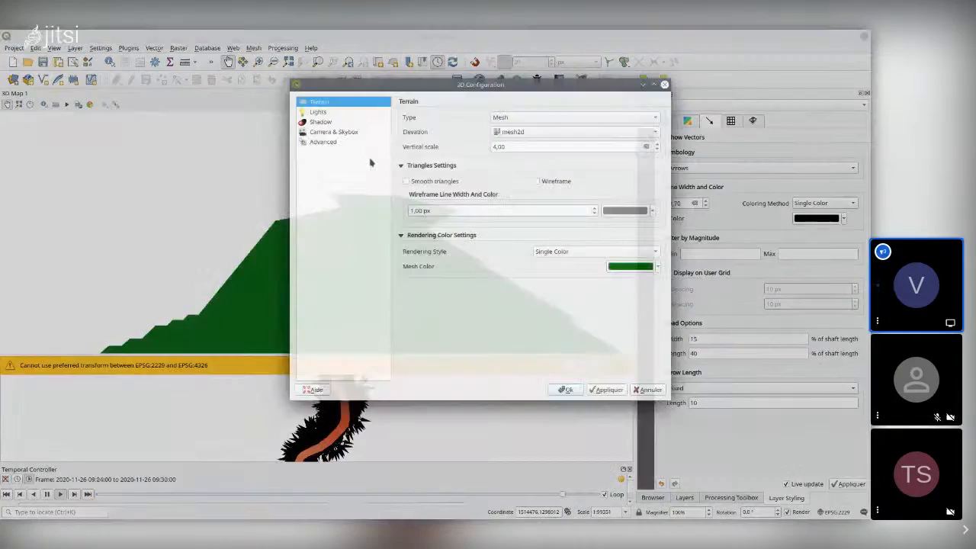
click(535, 132)
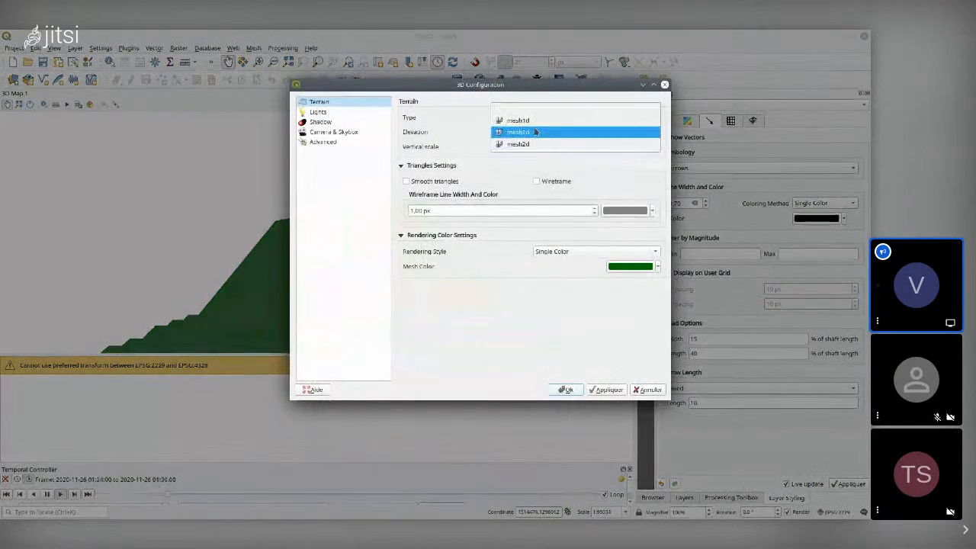
click(529, 145)
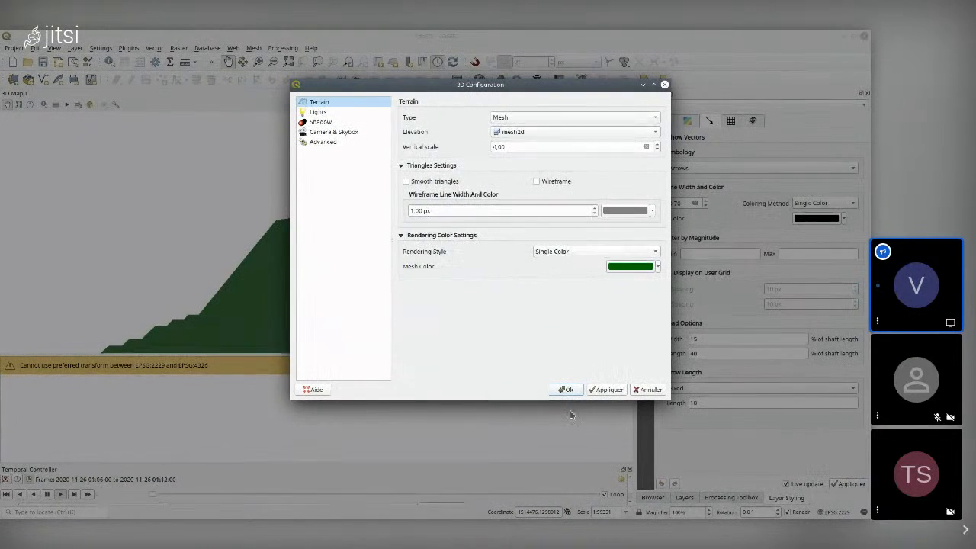
click(647, 389)
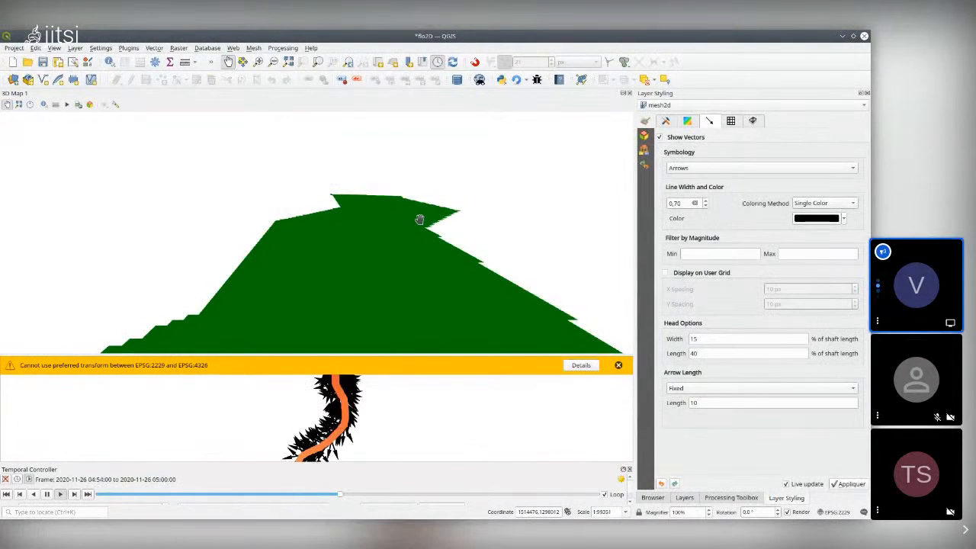
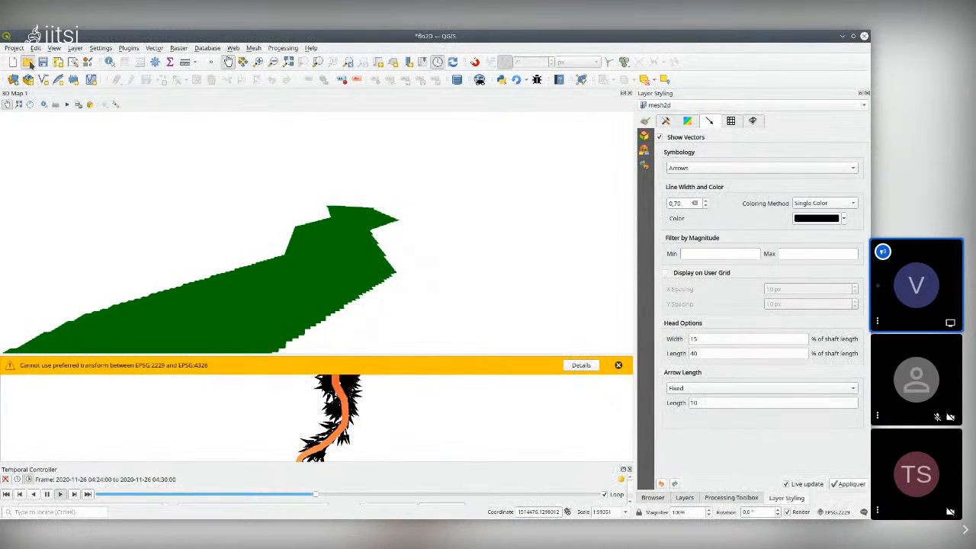
Step: Discard the current project's changes and open the maria.qgz project from the exampleProject/meteo folder
click(28, 63)
click(438, 271)
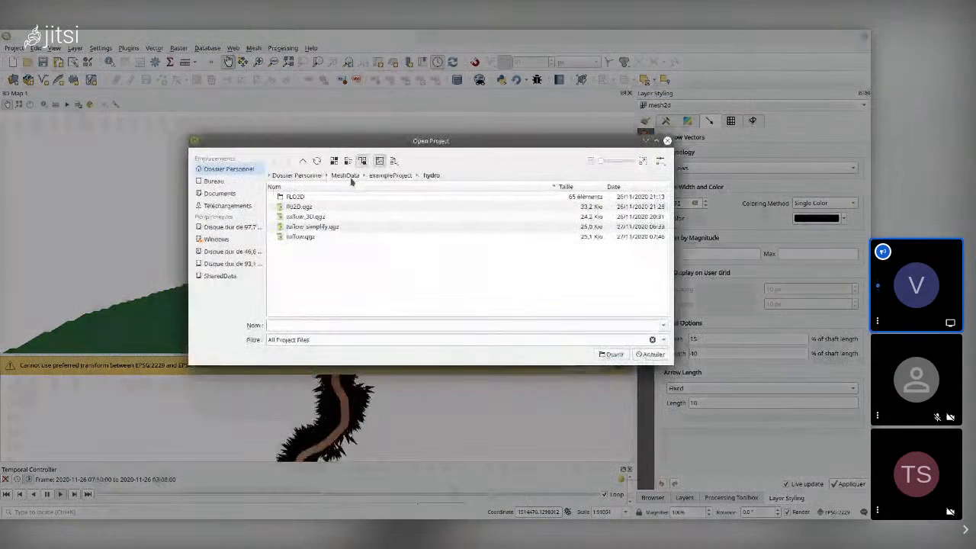
click(302, 160)
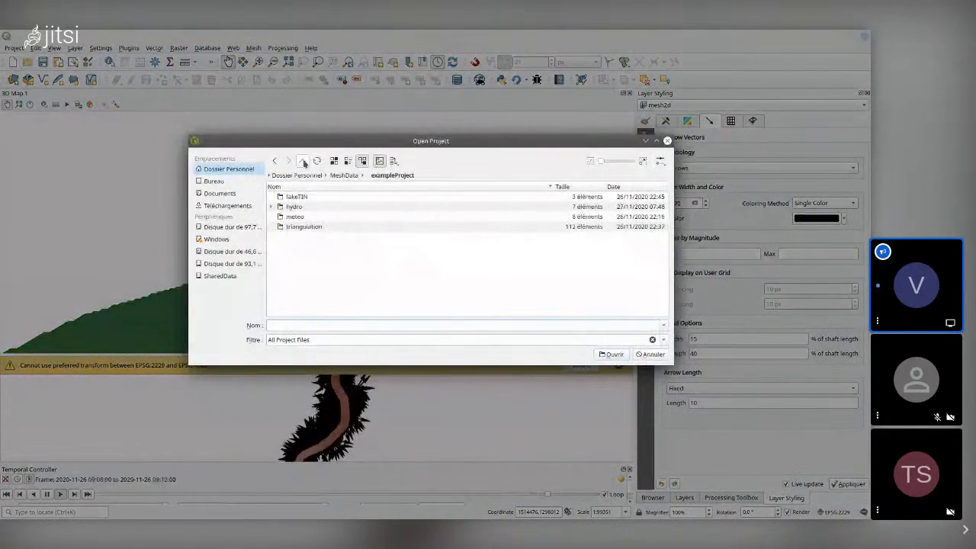
double_click(289, 218)
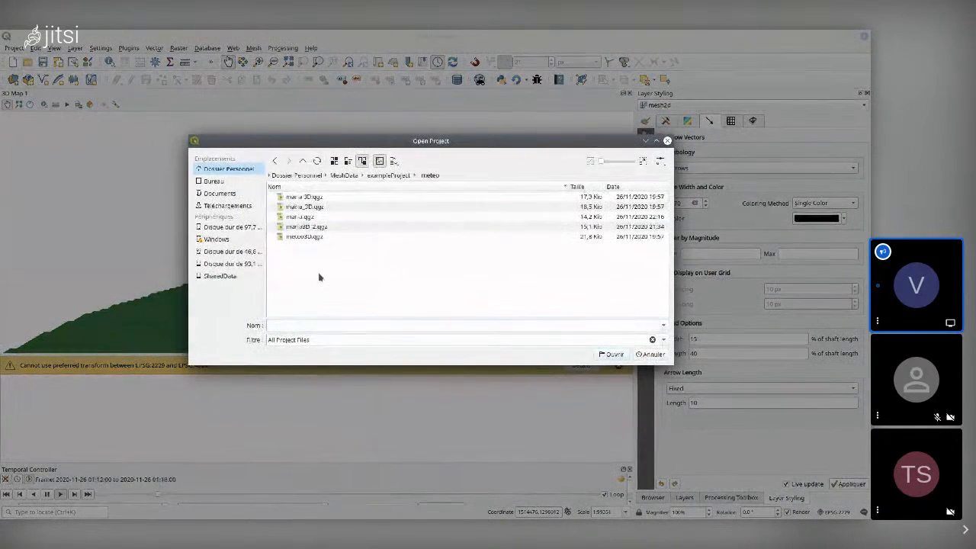
double_click(295, 217)
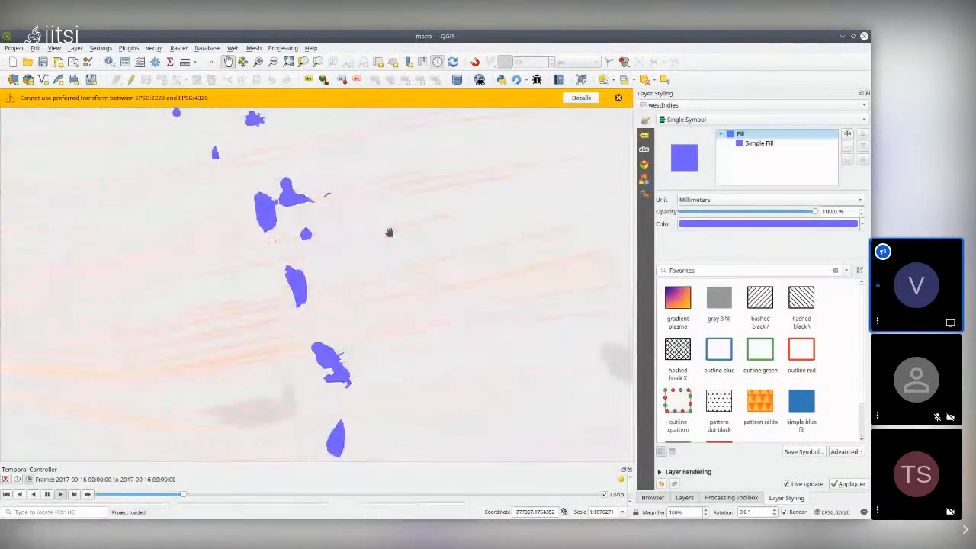
Step: Examine the animated wind traces and precipitation of the hurricane over the West Indies islands and the full mesh extent
scroll(389, 232, down, 1)
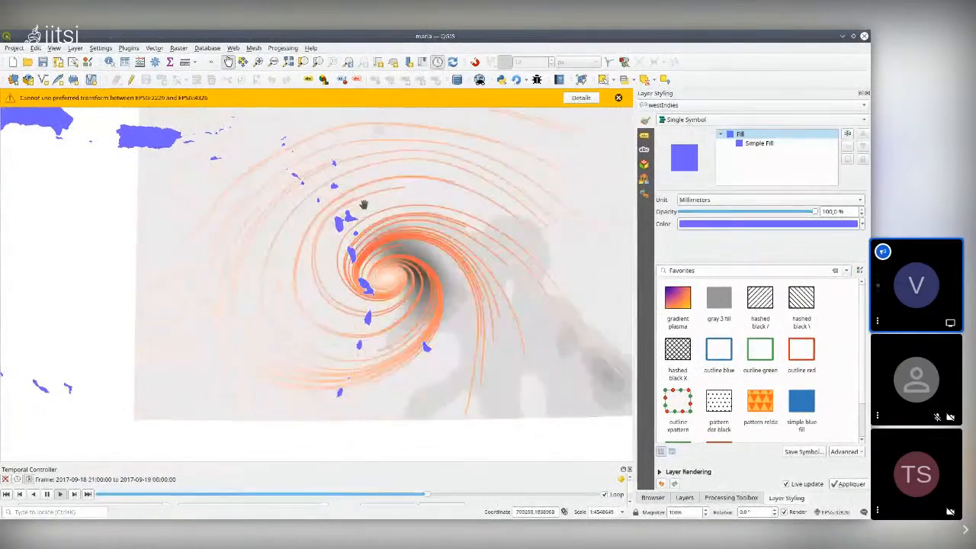
drag(343, 203, 354, 253)
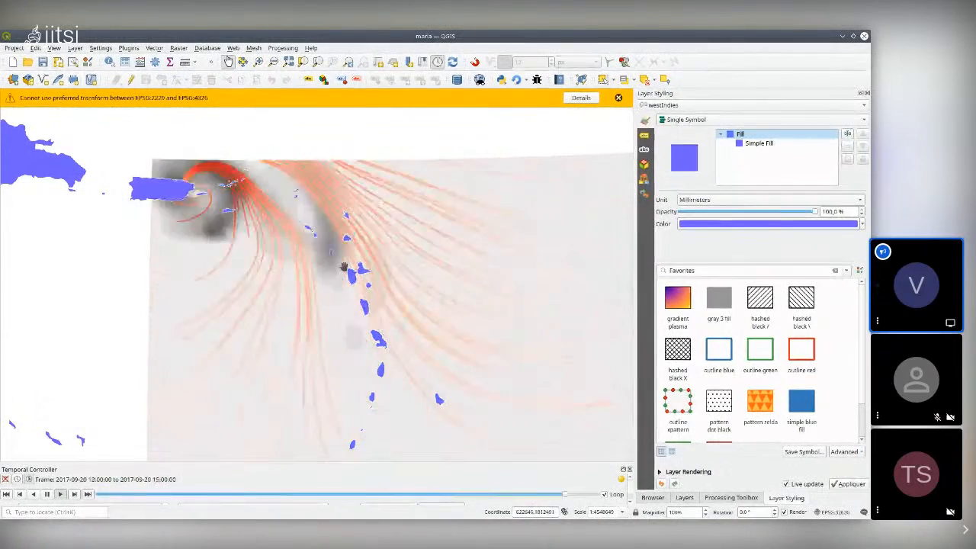
scroll(343, 266, up, 2)
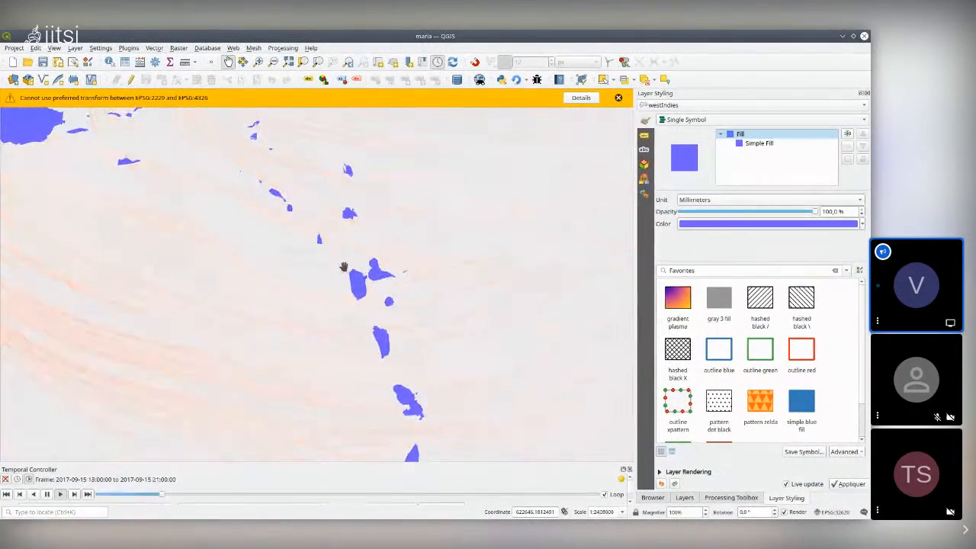
scroll(385, 298, down, 1)
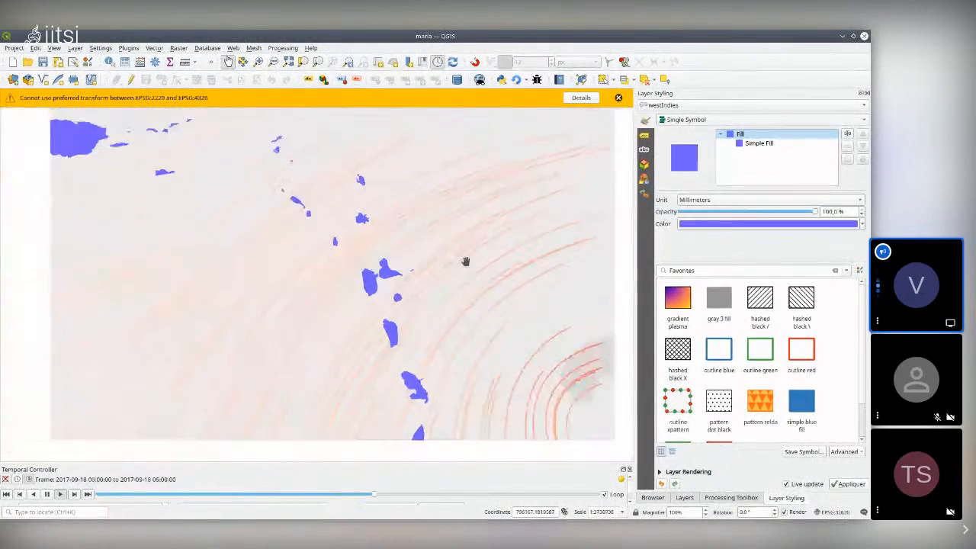
scroll(465, 262, down, 3)
scroll(465, 263, up, 6)
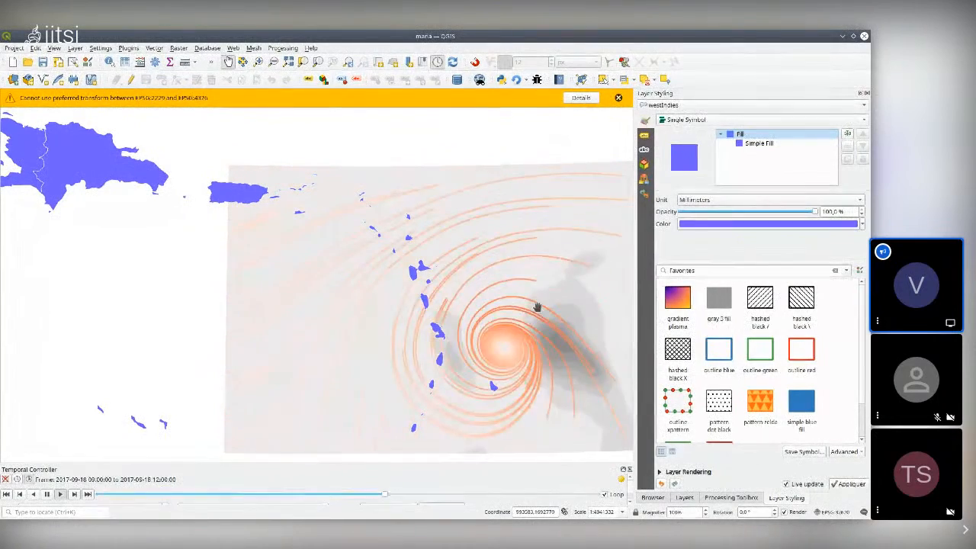
drag(536, 305, 418, 283)
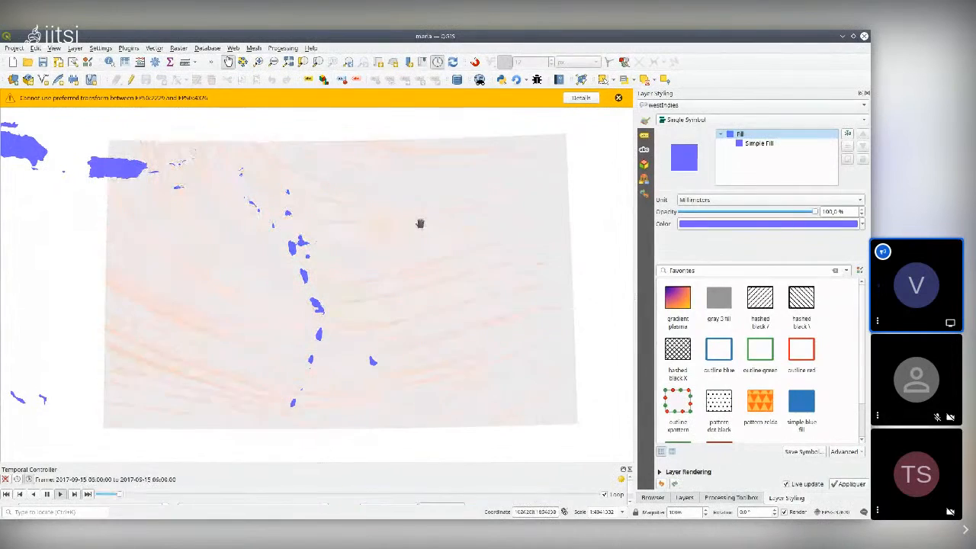
drag(316, 211, 359, 252)
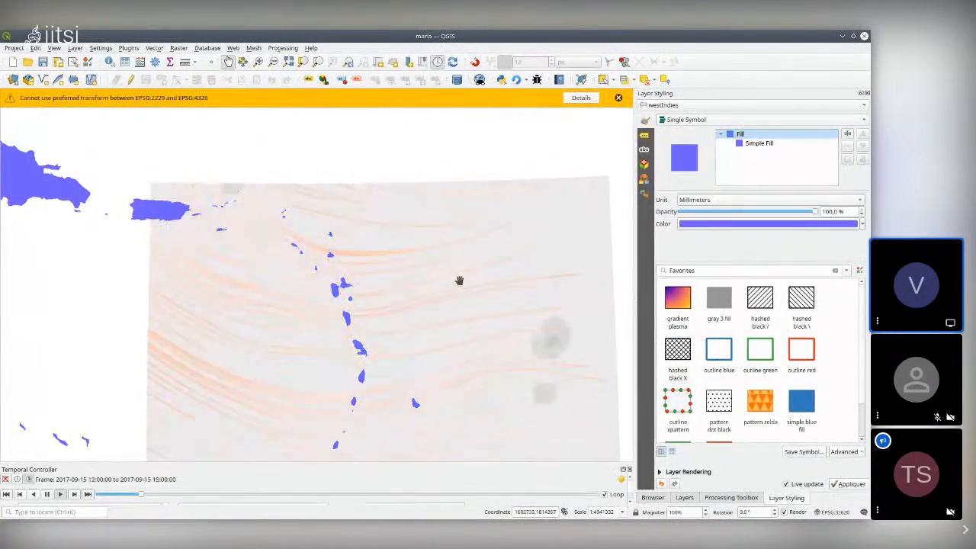
drag(418, 336, 365, 303)
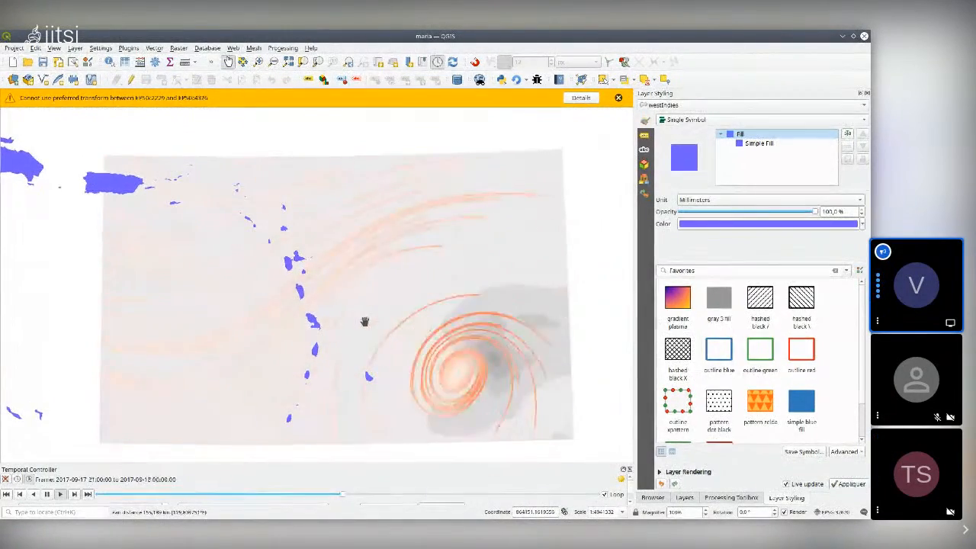
scroll(364, 321, up, 2)
drag(266, 233, 359, 291)
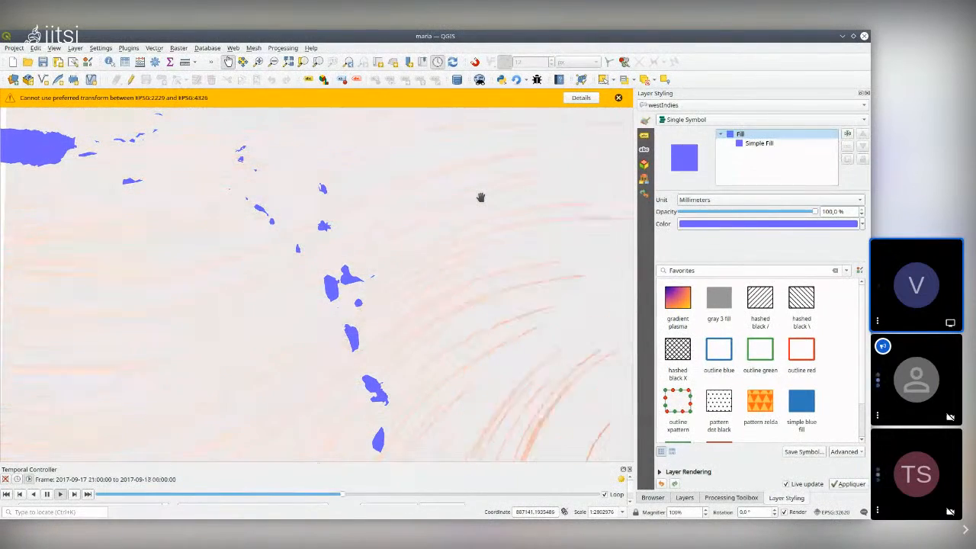
click(259, 48)
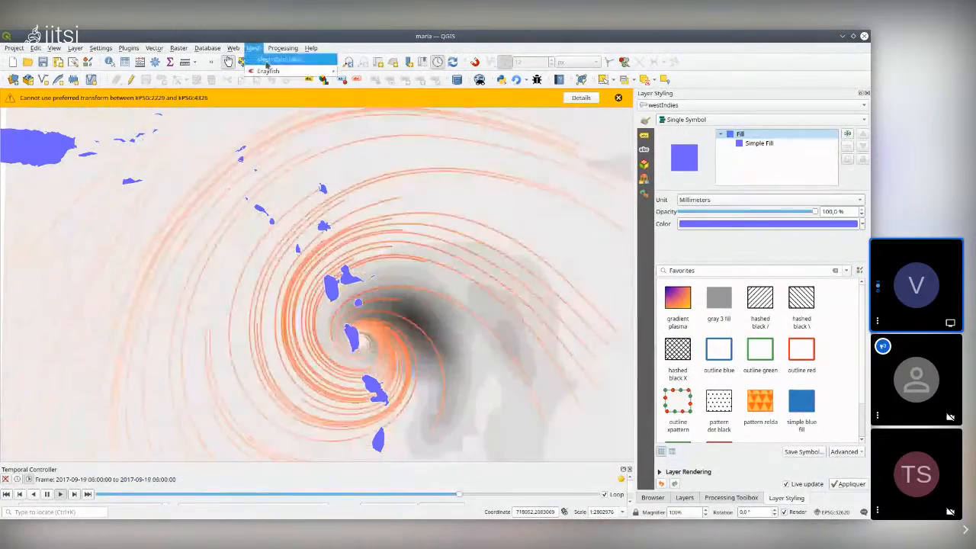
click(278, 61)
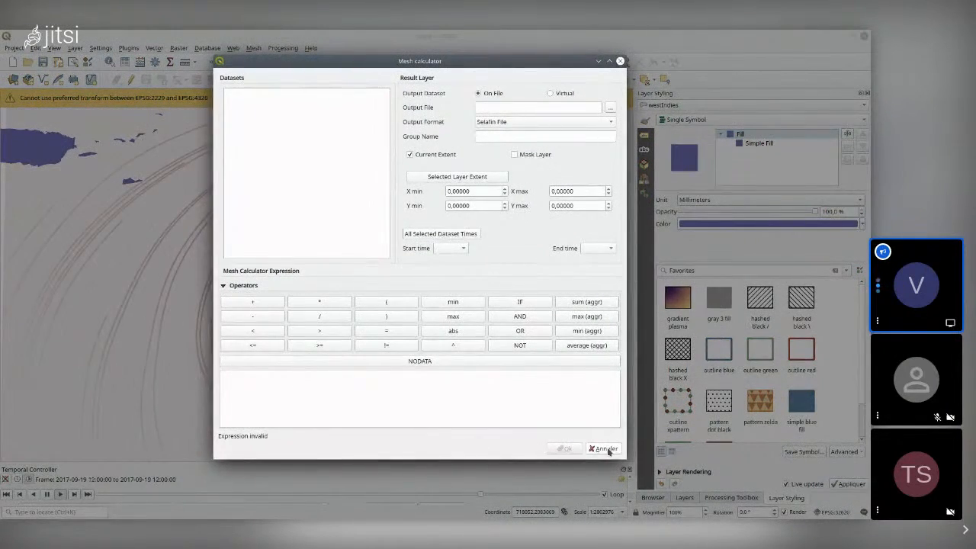
click(604, 449)
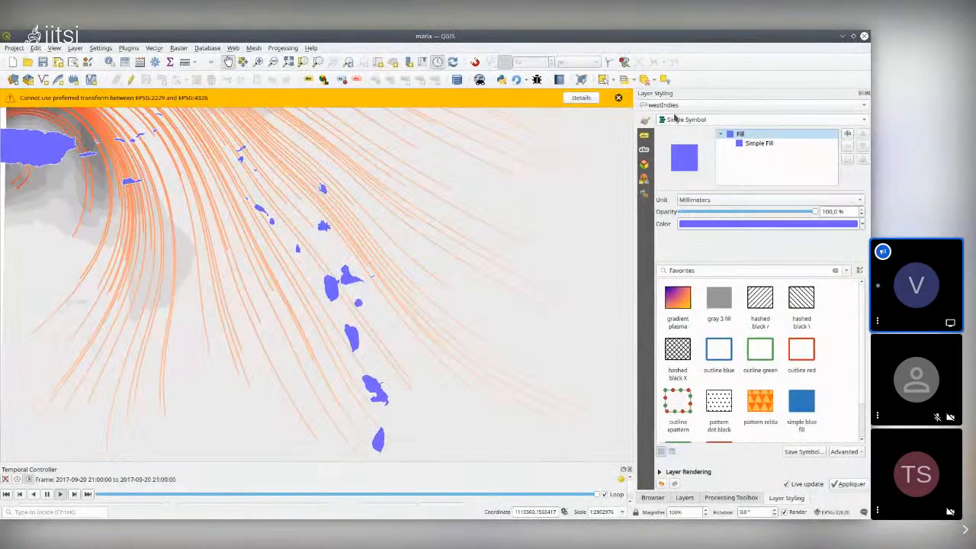
Step: Start a mesh calculation on the adaptor.mars.internal mesh layer with its output dataset set to Virtual
click(684, 496)
click(697, 126)
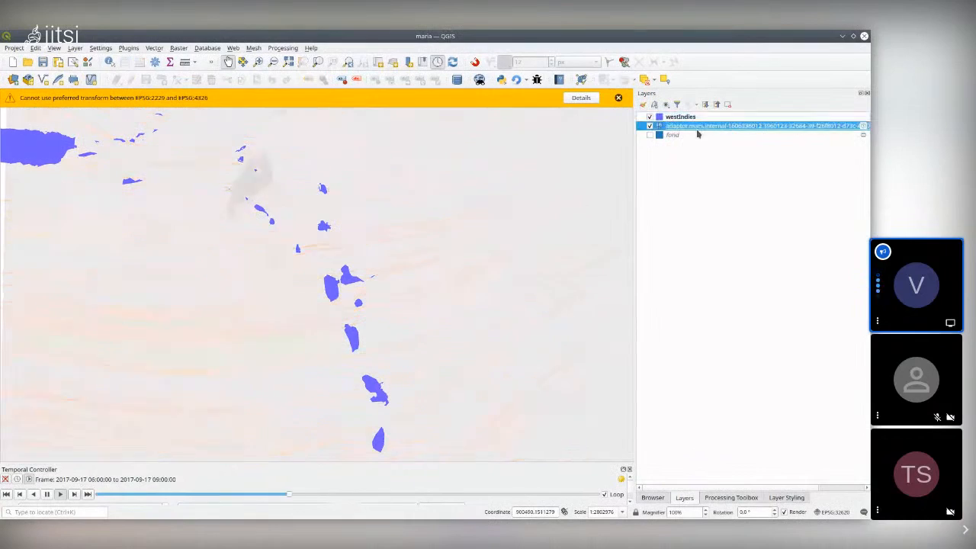
click(254, 49)
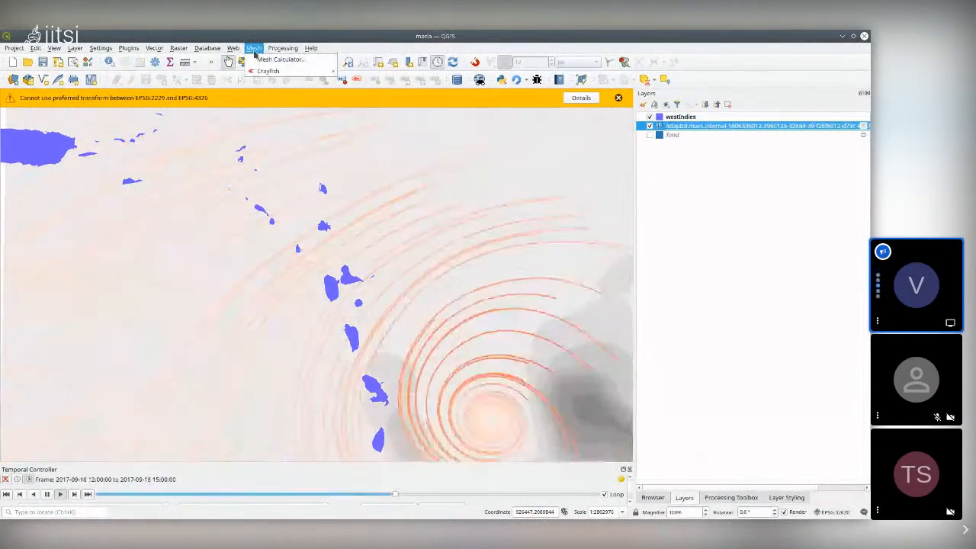
click(260, 60)
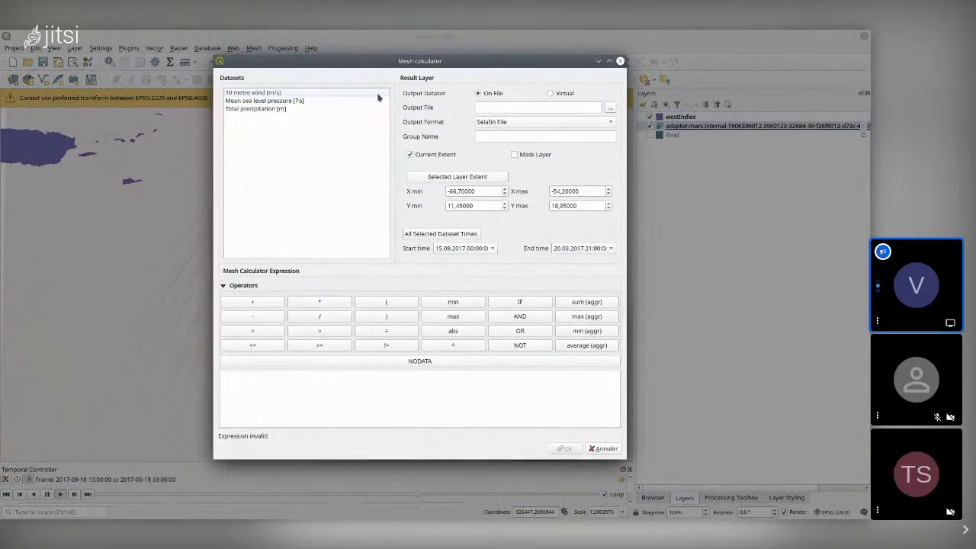
click(567, 94)
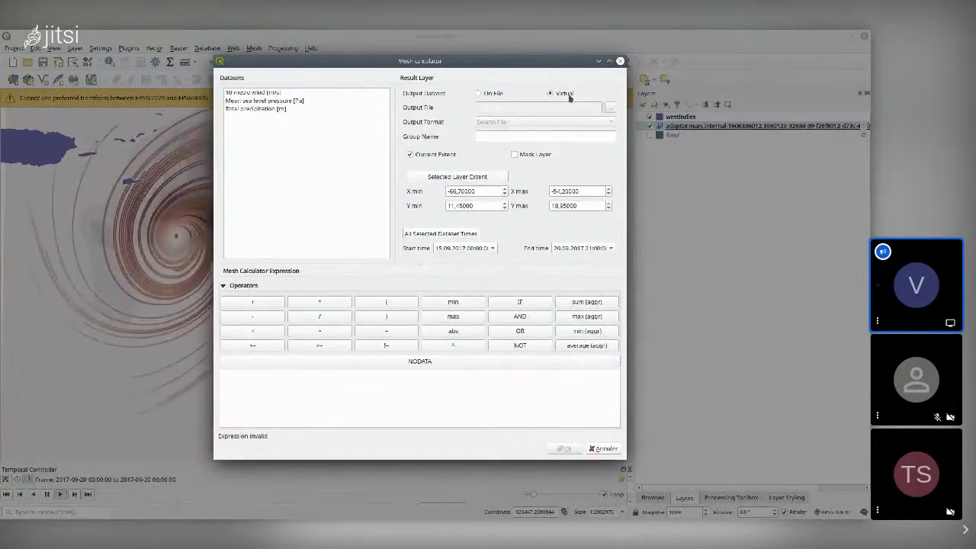
Step: Enter the mesh calculator expression "10 metre wind [m/s]" * 10
double_click(256, 93)
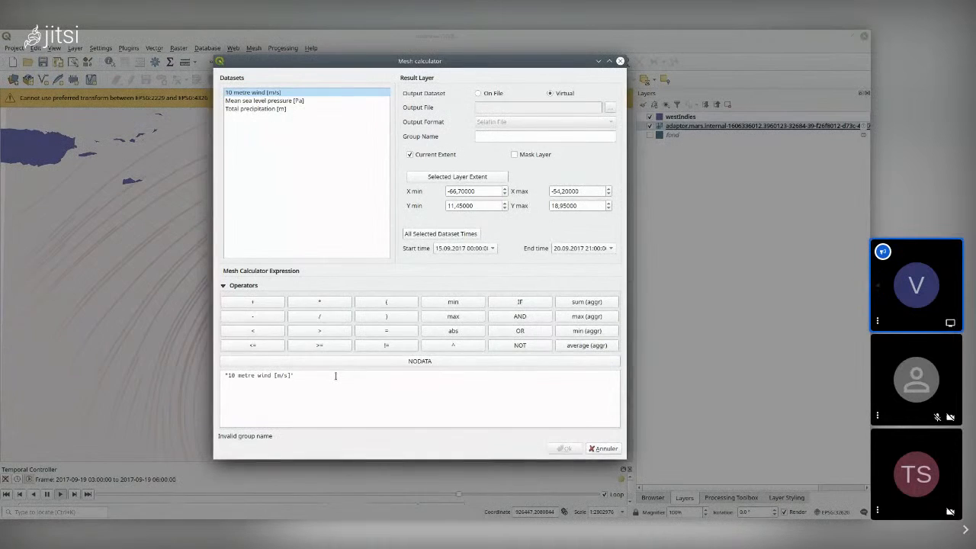
text(µ10)
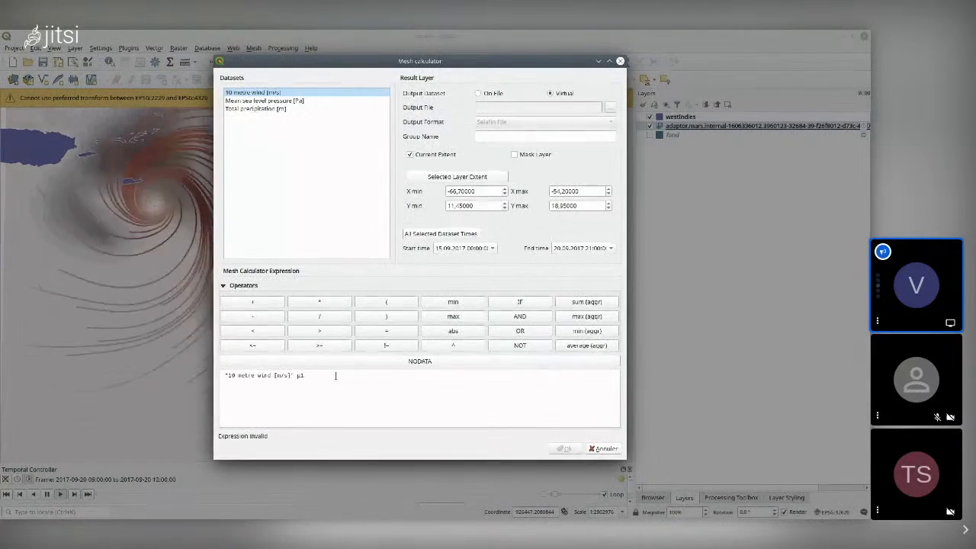
key(BackSpace)
key(BackSpace)
text(* 1)
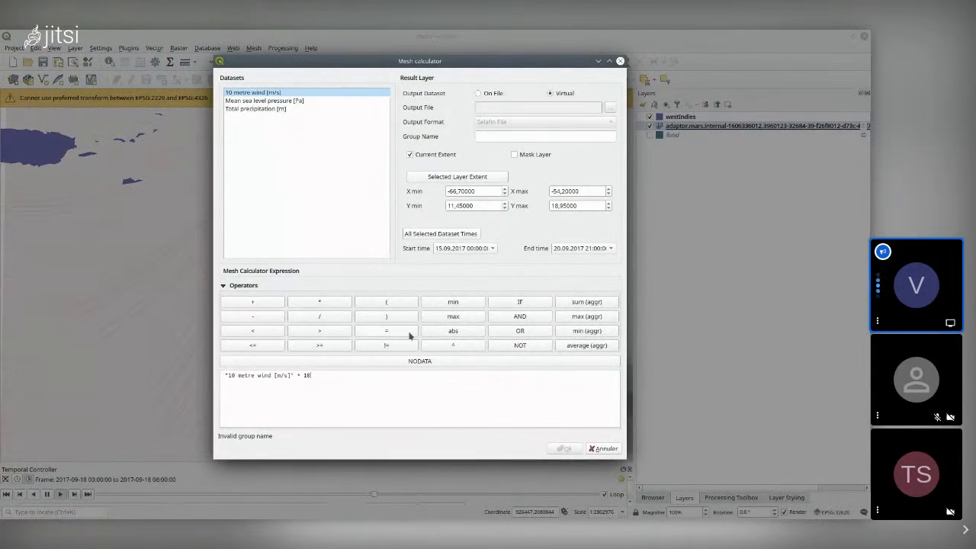
Step: Name the output group big wind, run the calculation, and check the mesh layer's available datasets
click(533, 136)
text(big wind)
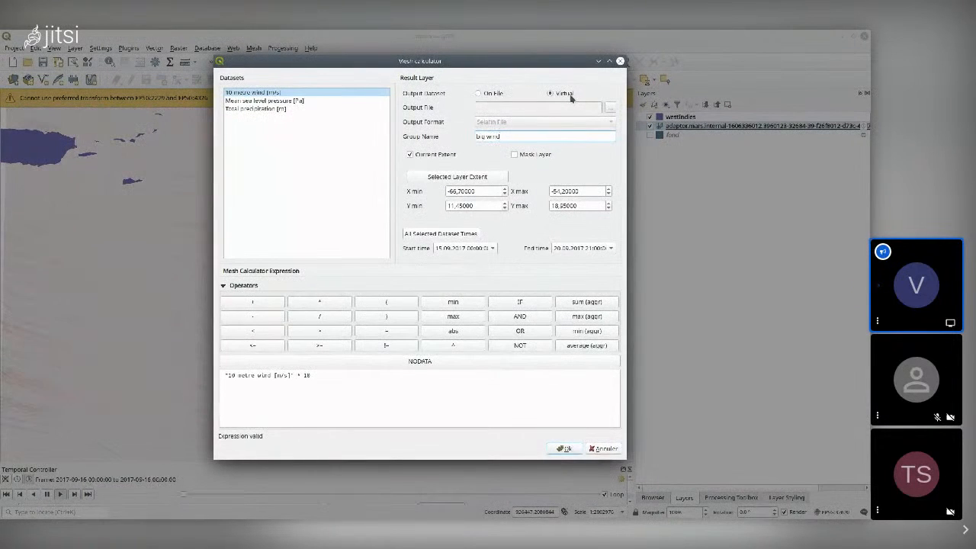
click(564, 449)
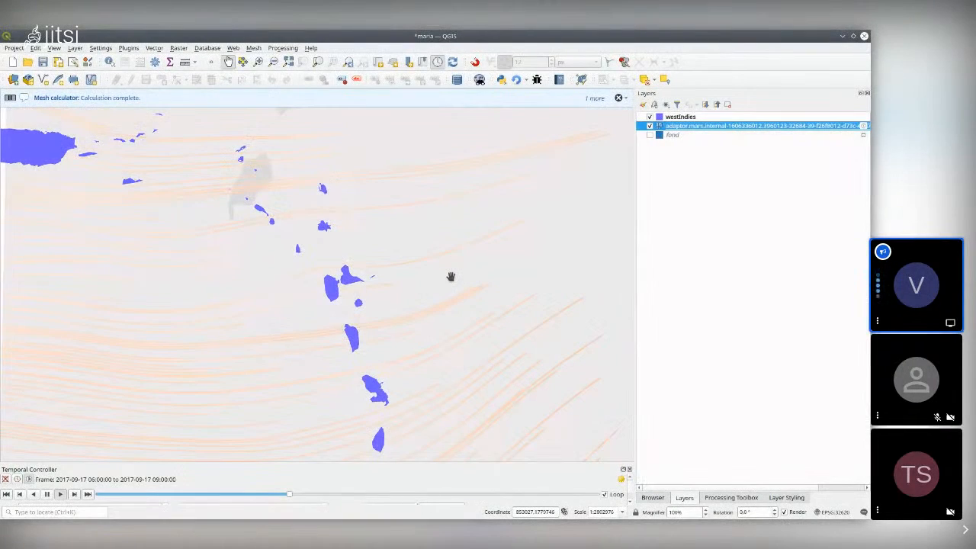
double_click(702, 126)
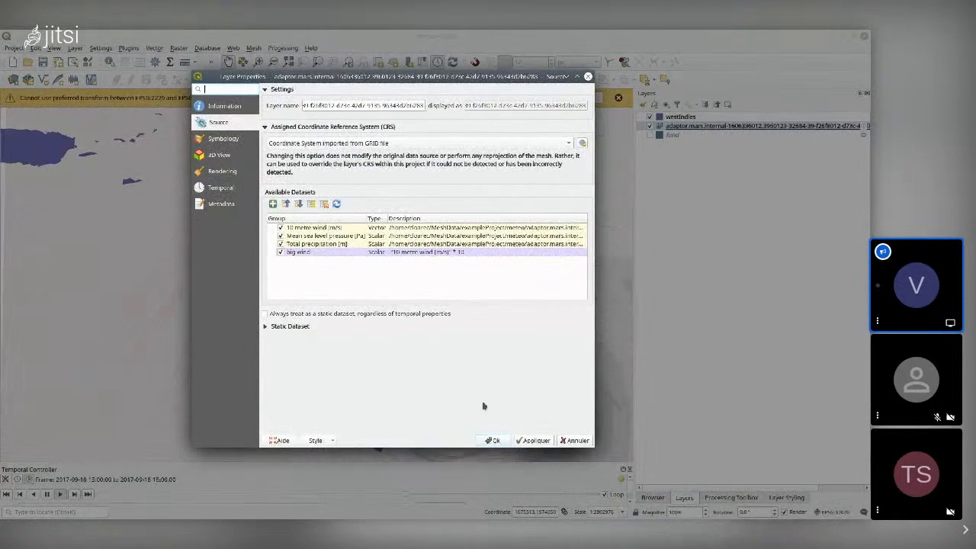
click(492, 440)
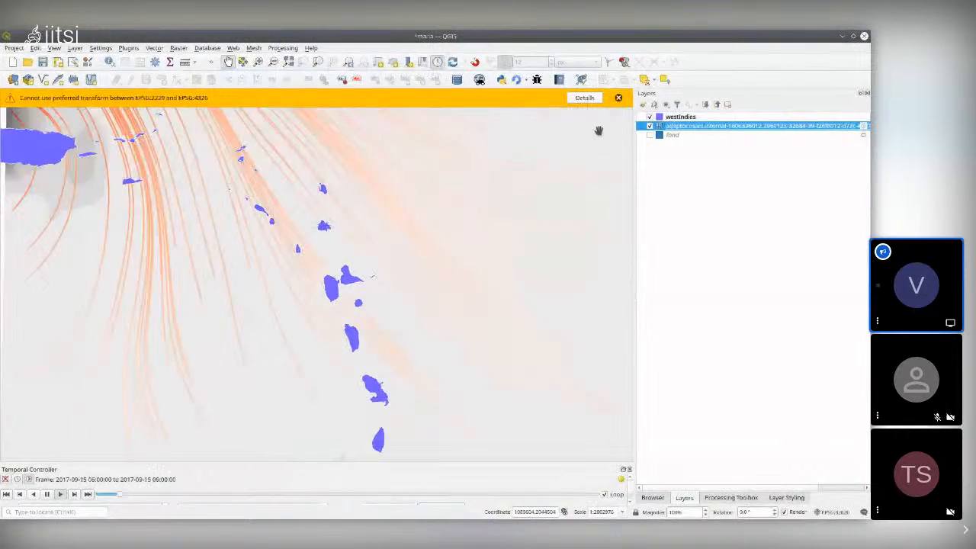
Step: Display the mesh layer's contours for the big wind group and for the 10 metre wind [m/s] group in turn
key(F7)
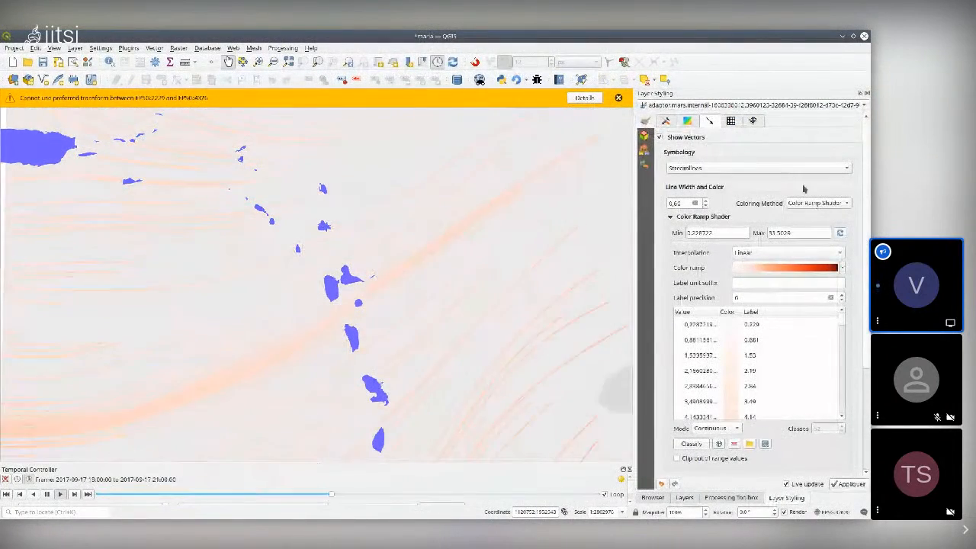
click(666, 120)
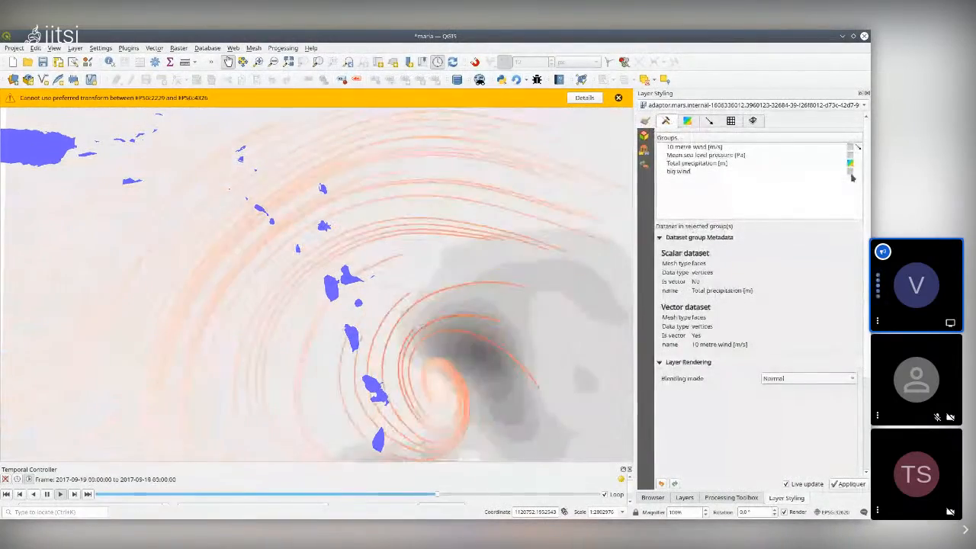
click(850, 172)
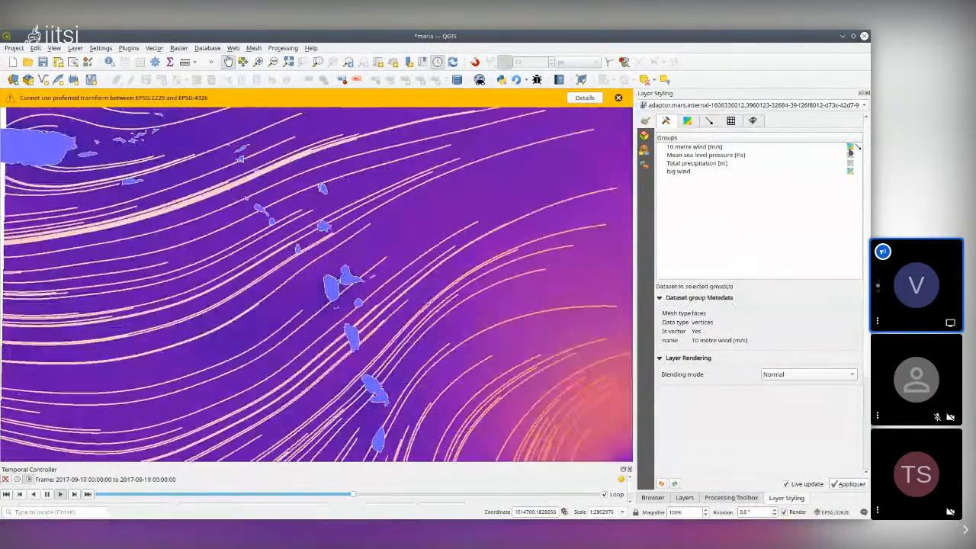
scroll(365, 260, up, 1)
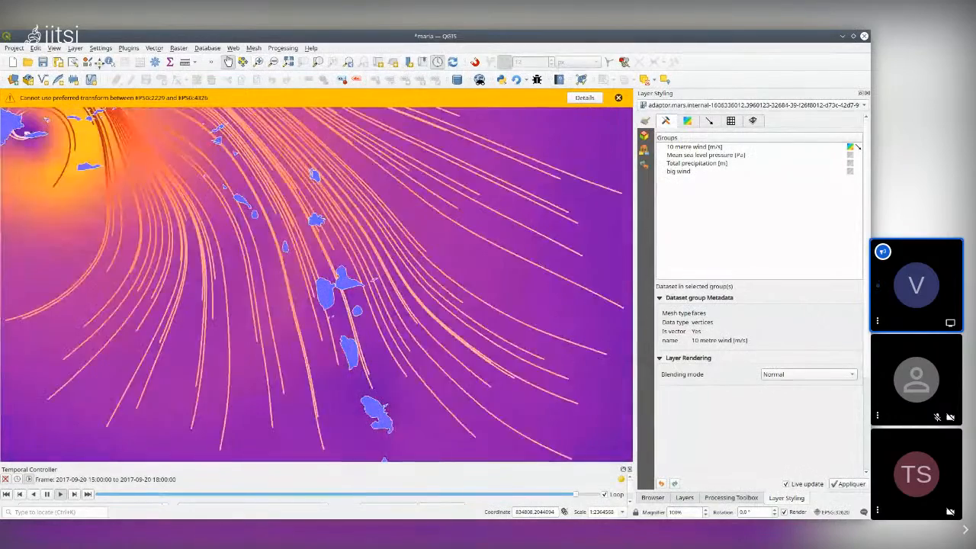
Step: Identify the mesh values at two points east of the islands and compare the 10 metre wind and big wind datasets
click(109, 62)
click(426, 236)
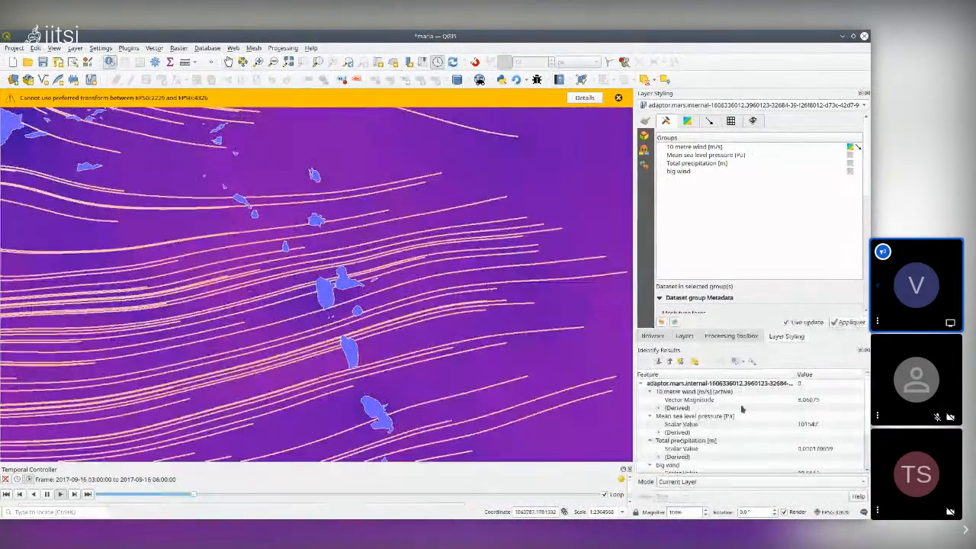
scroll(741, 409, down, 1)
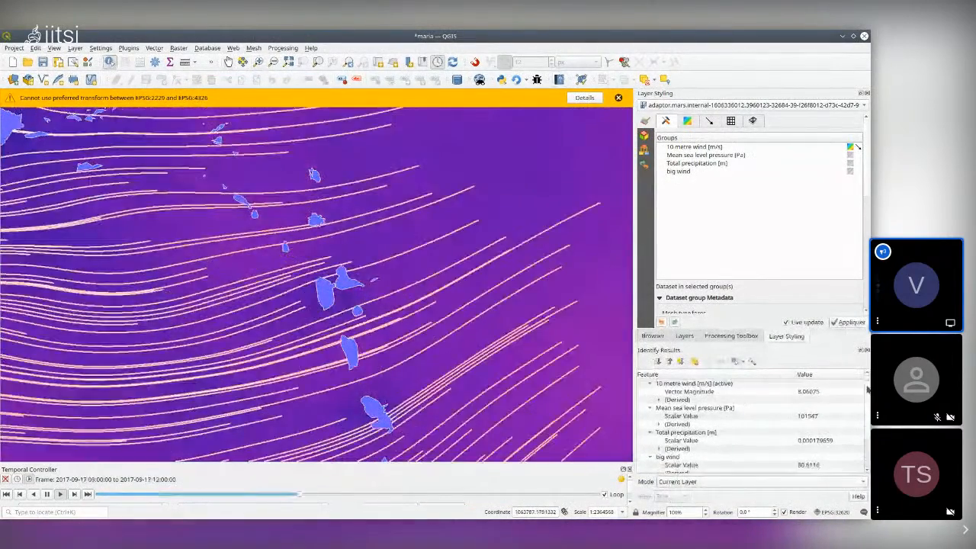
click(420, 290)
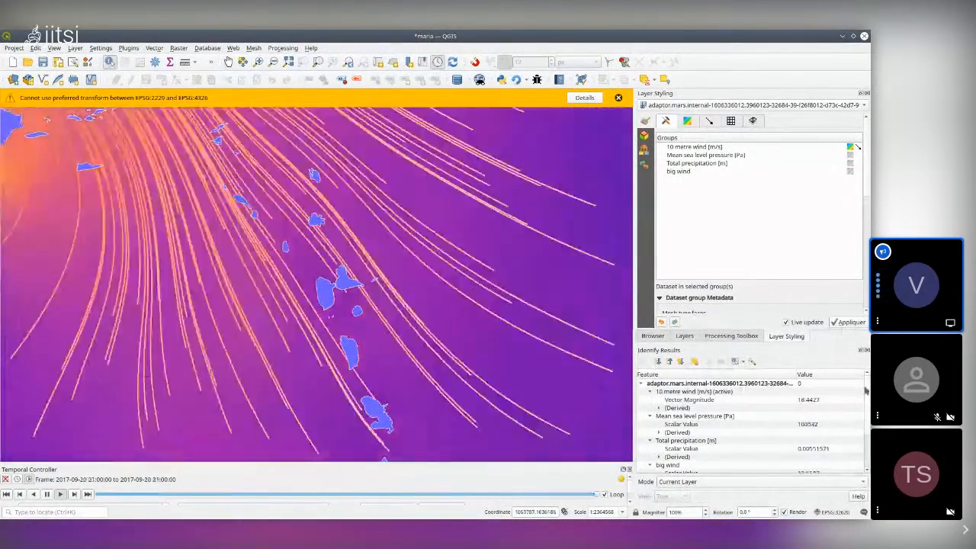
mouse_move(866, 391)
mouse_down()
mouse_move(867, 420)
mouse_move(866, 387)
mouse_up()
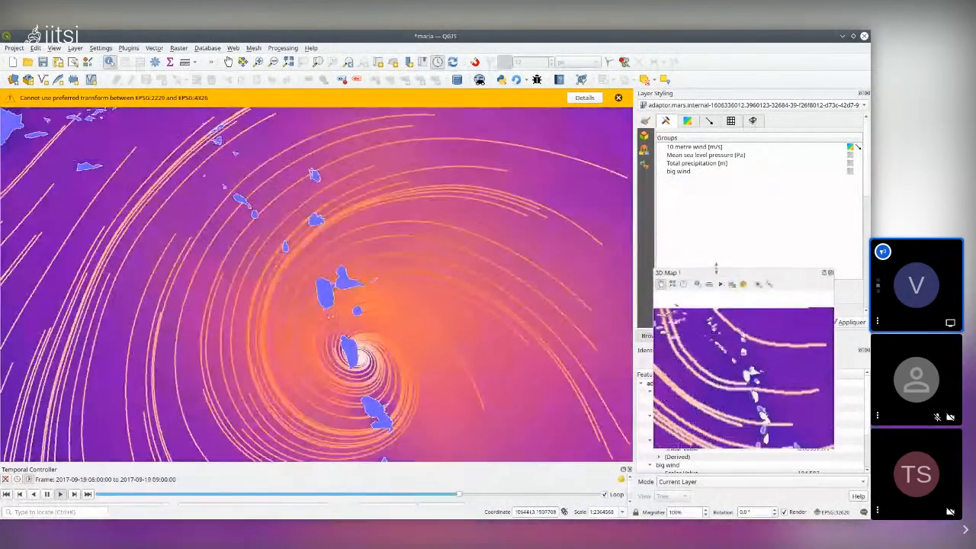
Step: Dock the 3D map view above the 2D map canvas and view the mesh and islands in tilted perspective
drag(714, 273, 284, 109)
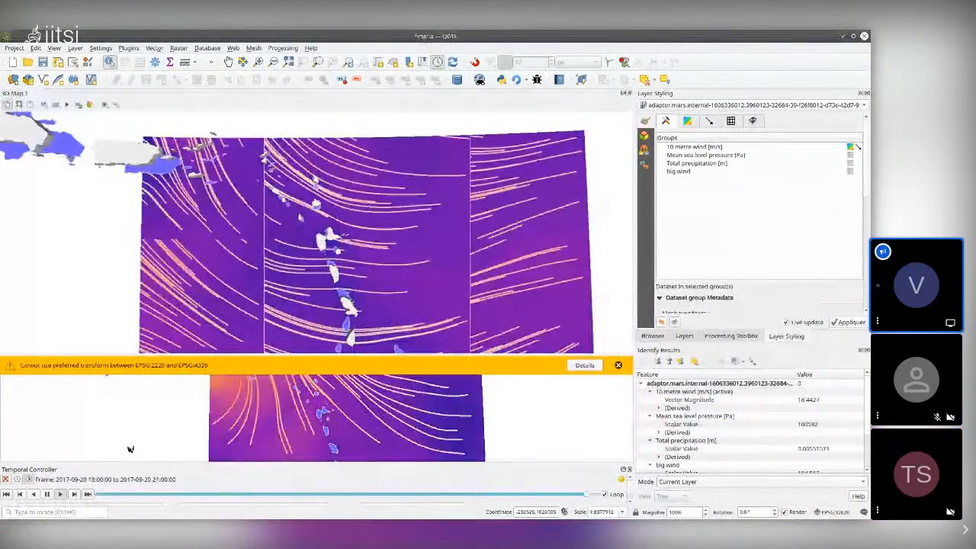
scroll(350, 273, down, 4)
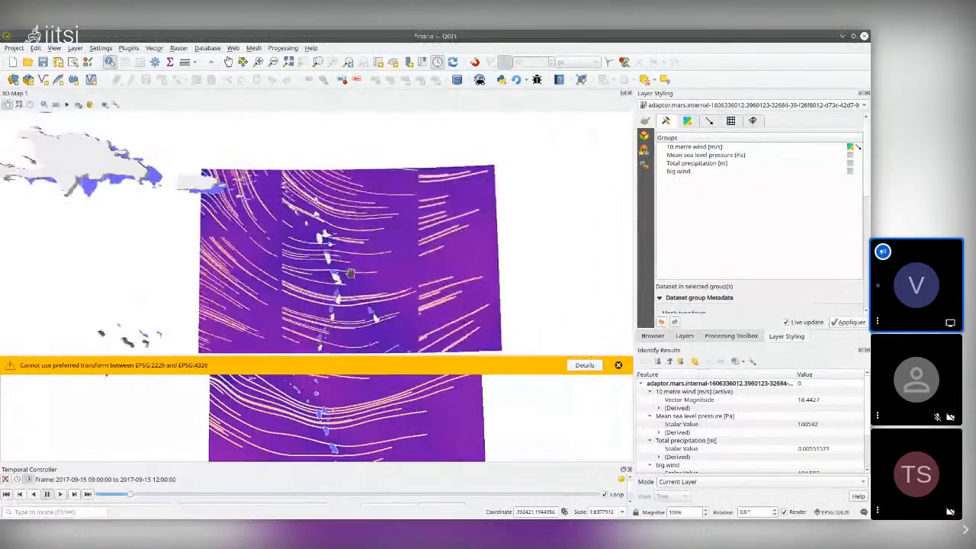
scroll(305, 232, down, 3)
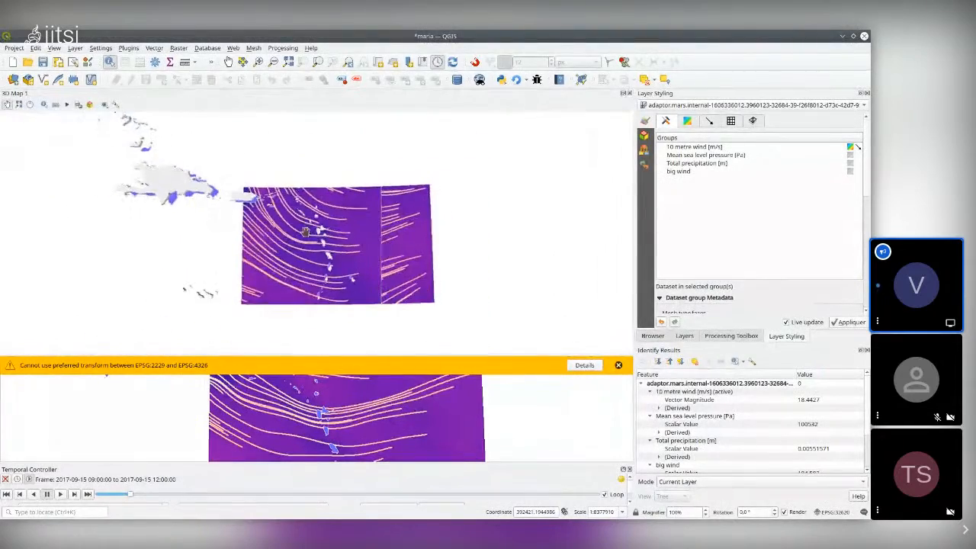
scroll(305, 232, up, 3)
drag(330, 234, 336, 282)
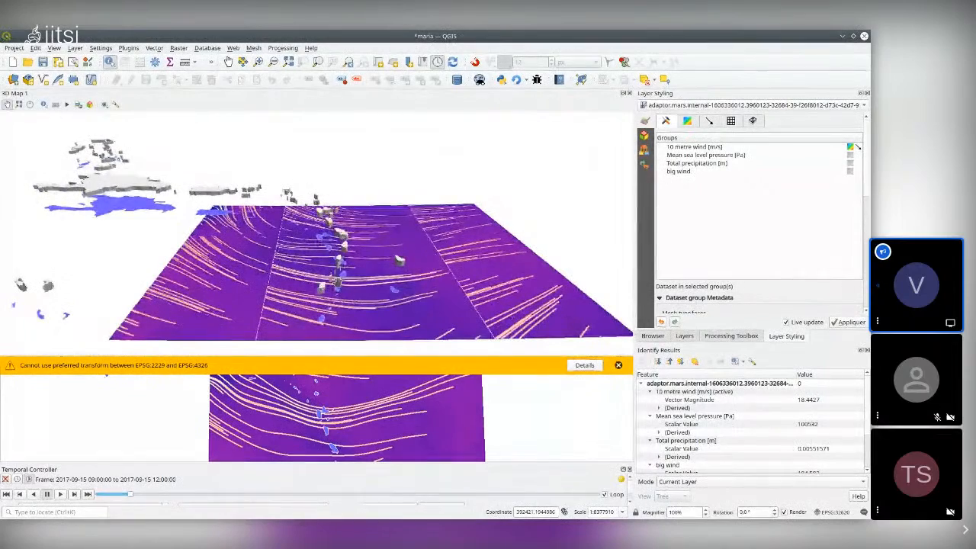
scroll(336, 282, up, 2)
drag(336, 282, 379, 235)
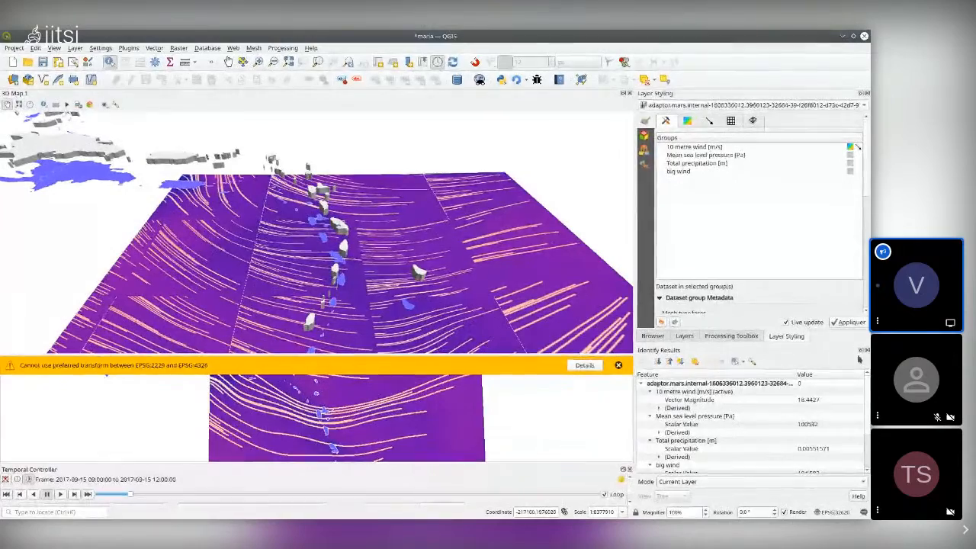
Step: Close the identify results and enable the mesh layer's 3D renderer with 10 metre wind [m/s] as the vertical value dataset group
click(862, 349)
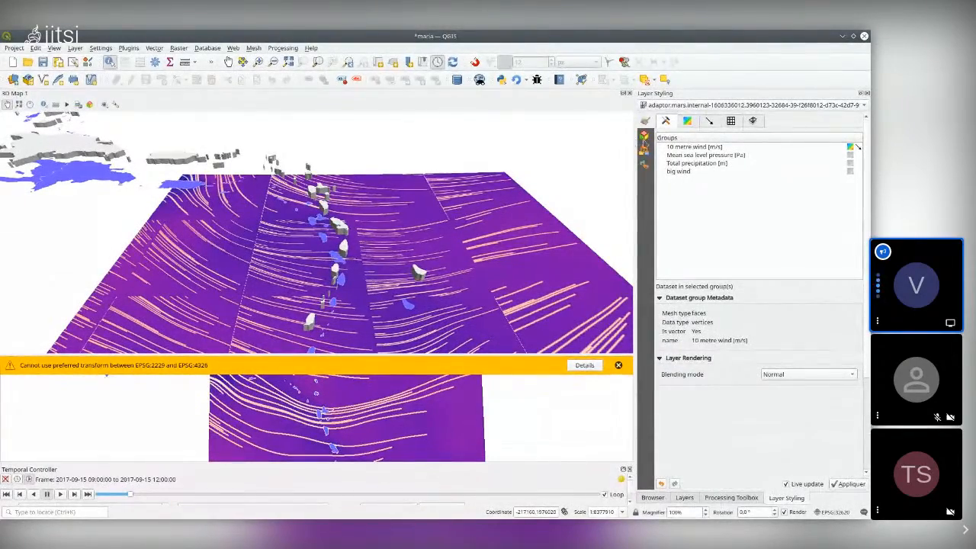
click(644, 134)
click(707, 120)
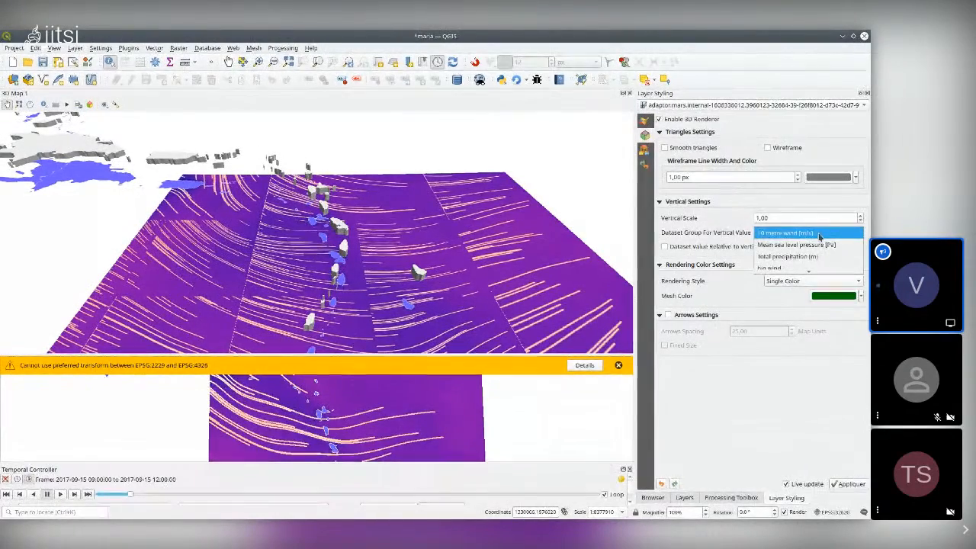
click(819, 235)
Step: Exaggerate the relief of the 3D wind surface by trying vertical scales of 10000 and 100000, and settle on 50000
scroll(453, 245, down, 5)
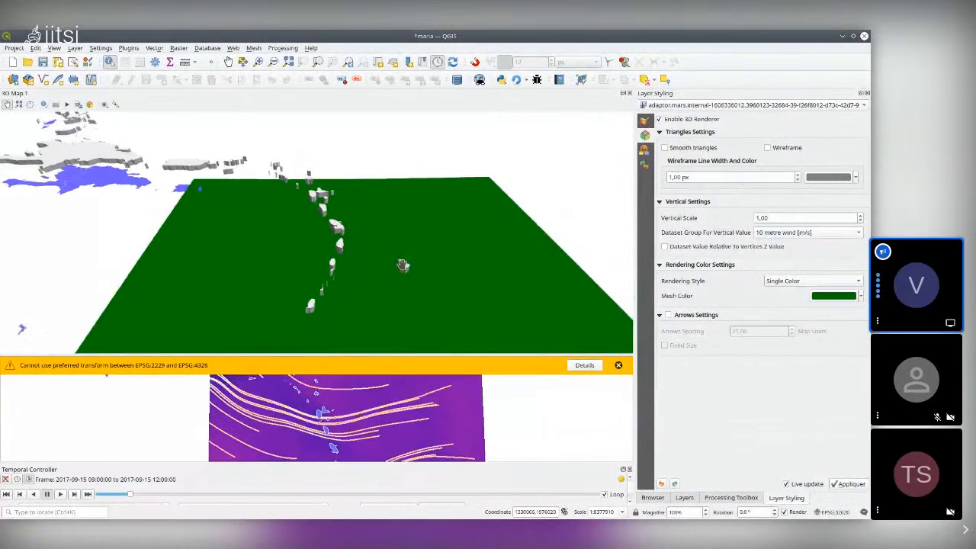
scroll(340, 194, up, 3)
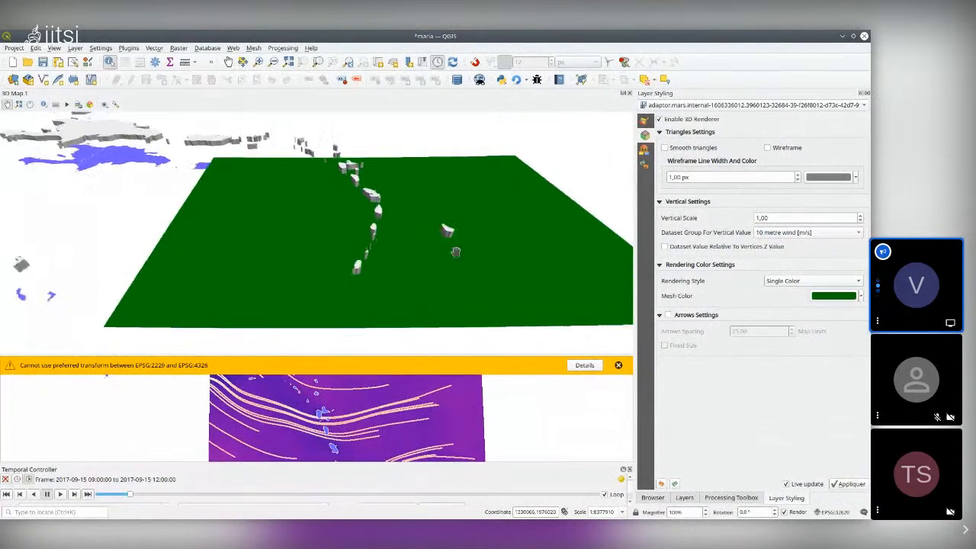
drag(341, 193, 300, 213)
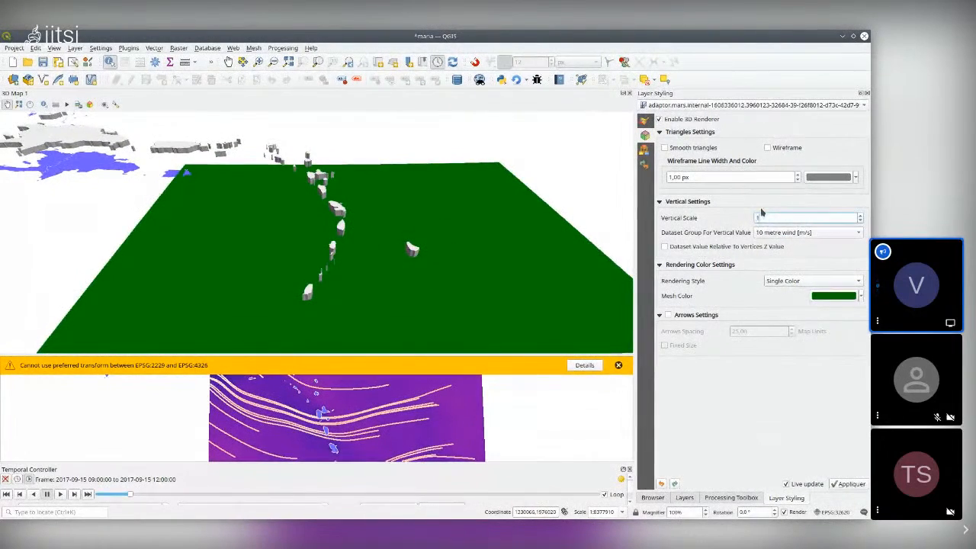
text(0000)
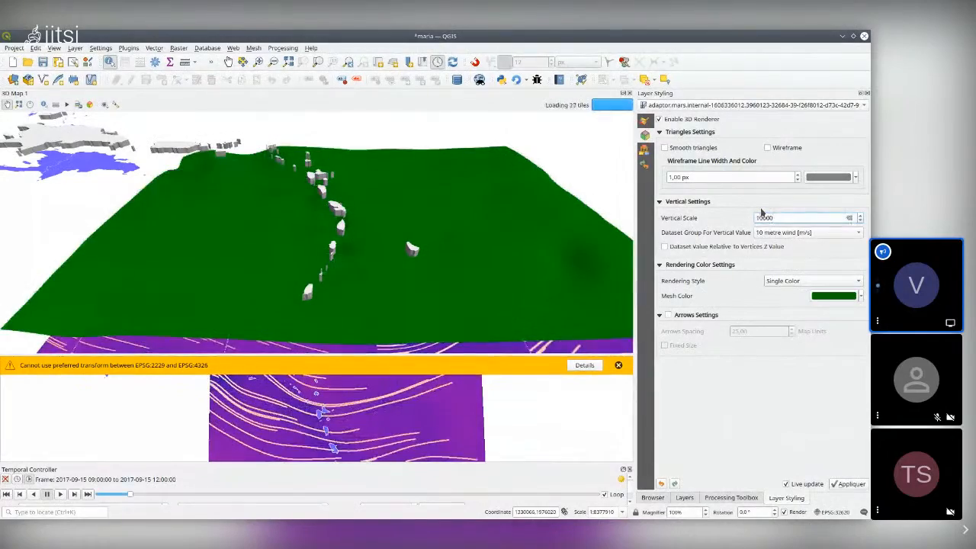
text(0)
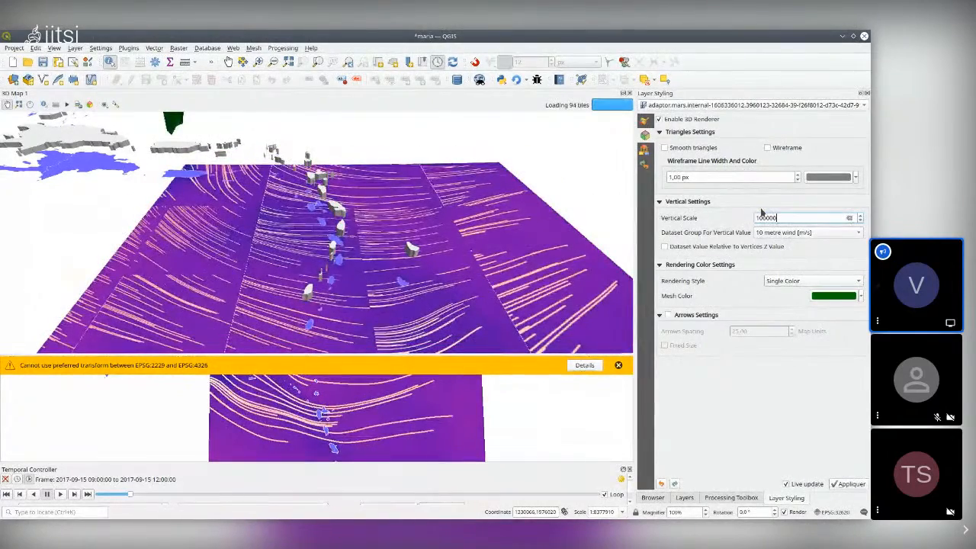
key(BackSpace)
drag(759, 219, 748, 215)
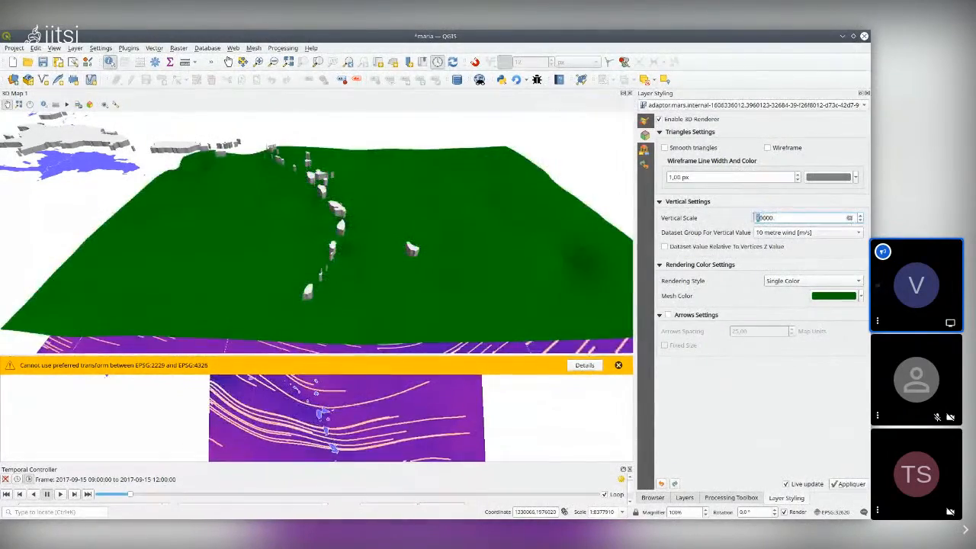
text(5)
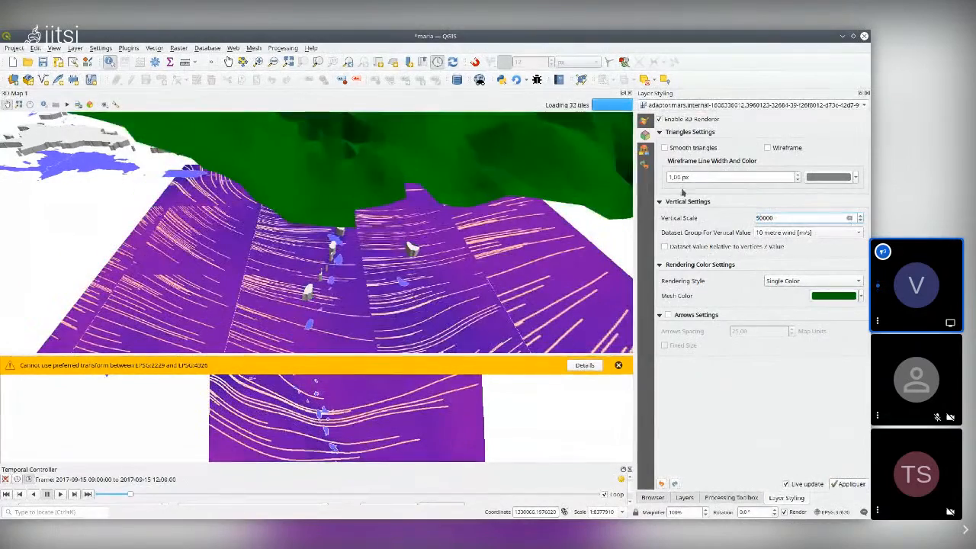
scroll(316, 223, down, 5)
drag(352, 193, 331, 239)
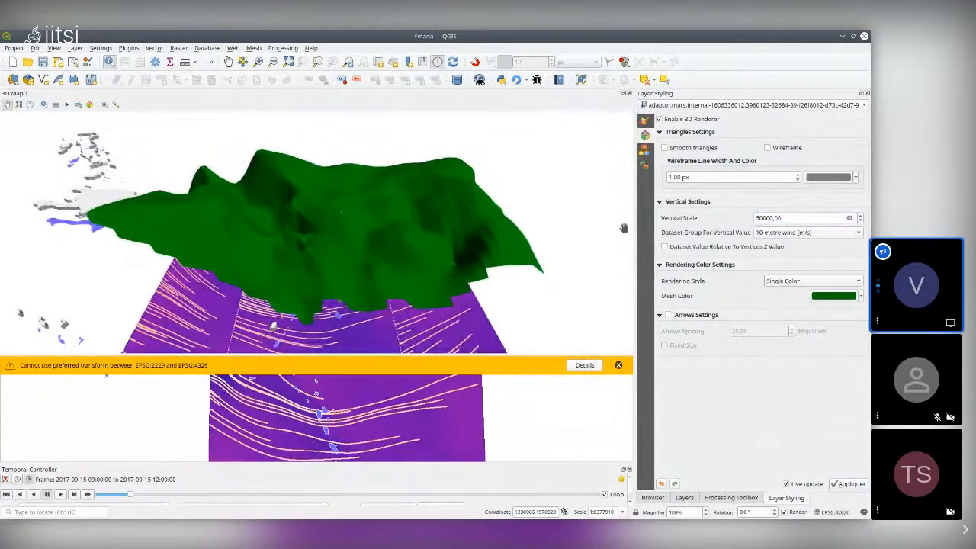
Step: Turn on the 3D mesh's wireframe with a 0.1 px line width and enable smooth triangles
click(767, 147)
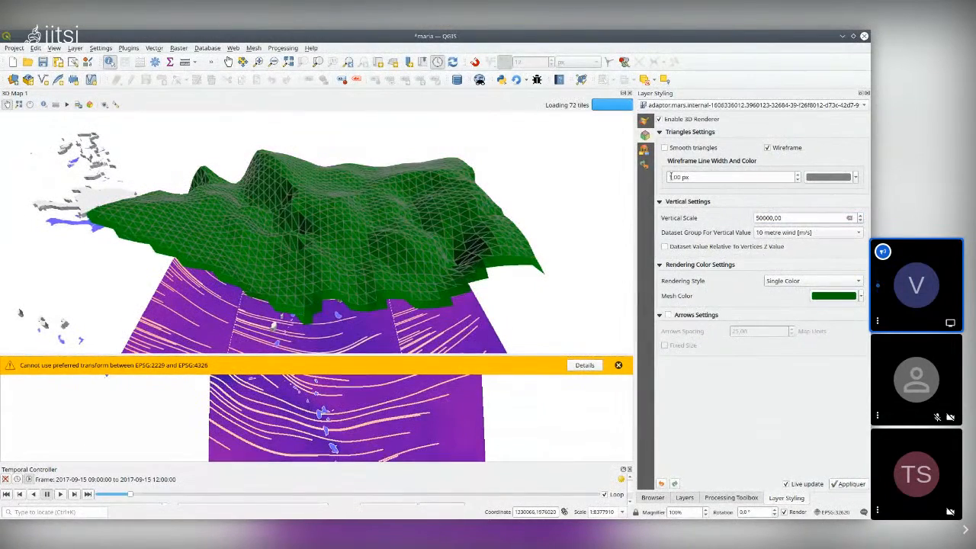
drag(672, 177, 649, 170)
text(0.1)
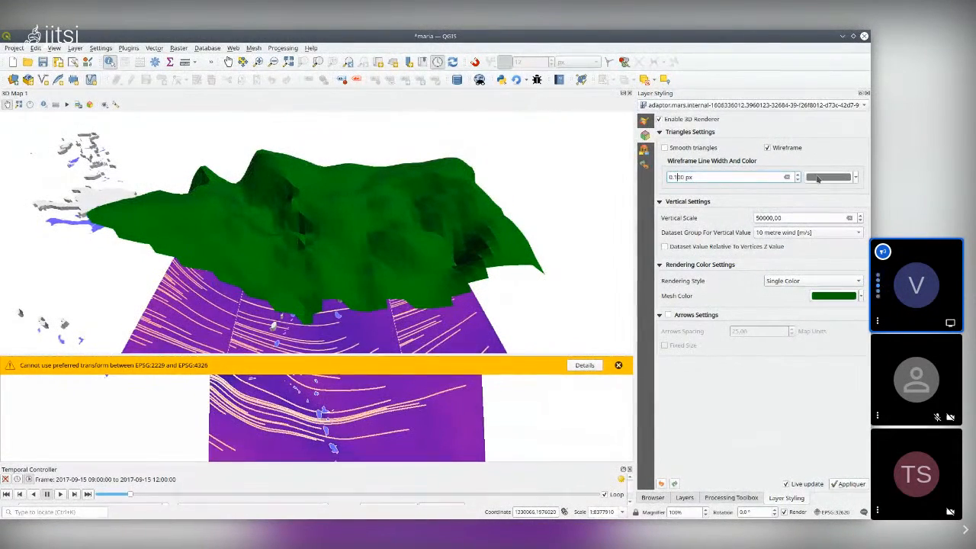
click(703, 148)
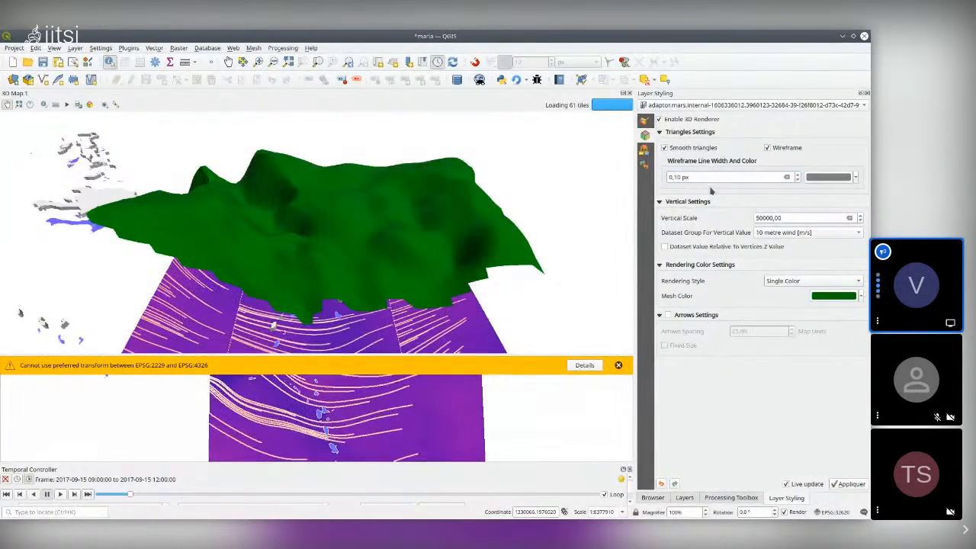
Step: Render the 3D surface with 2D Contour Color Ramp Shader, and set the contours to Discrete interpolation, Equal Interval mode and 5 classes
click(811, 292)
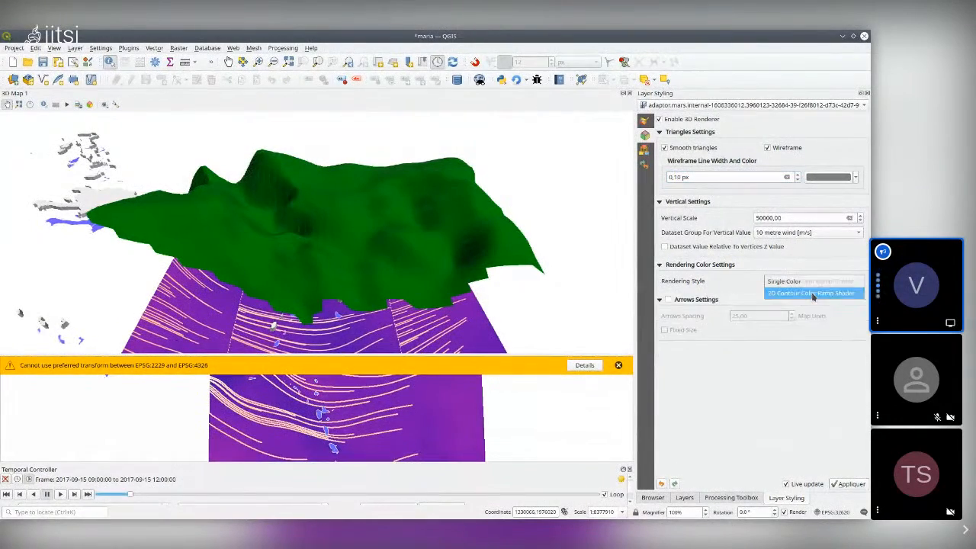
click(645, 121)
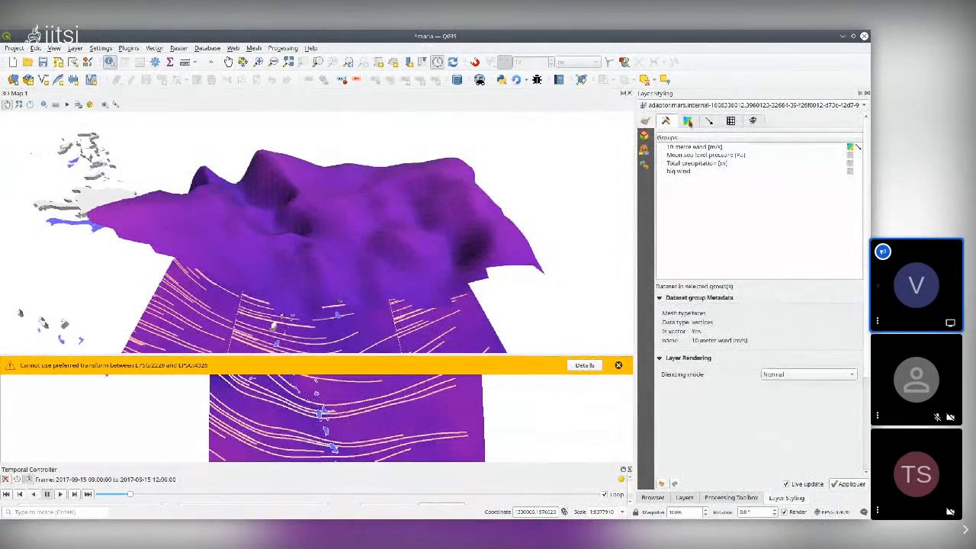
click(687, 120)
click(791, 193)
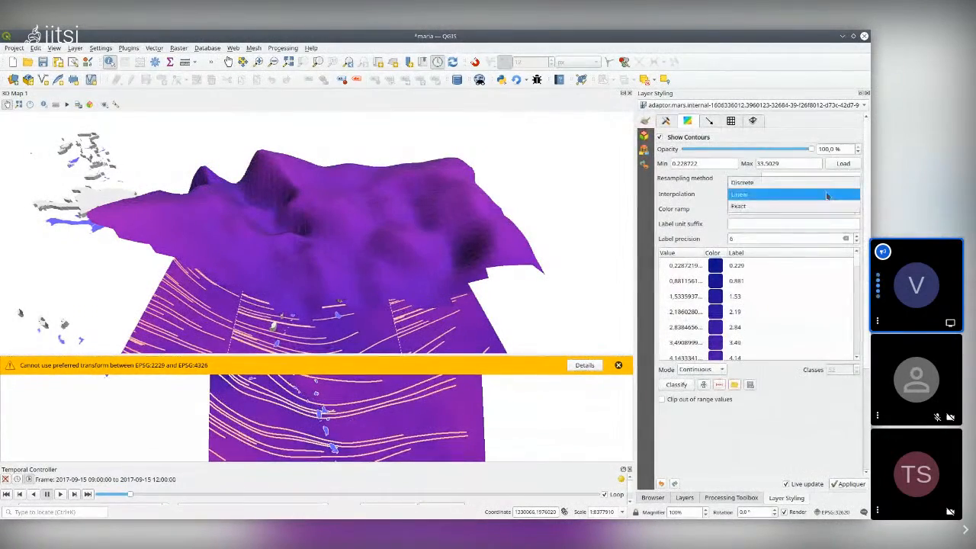
click(762, 181)
scroll(694, 326, down, 3)
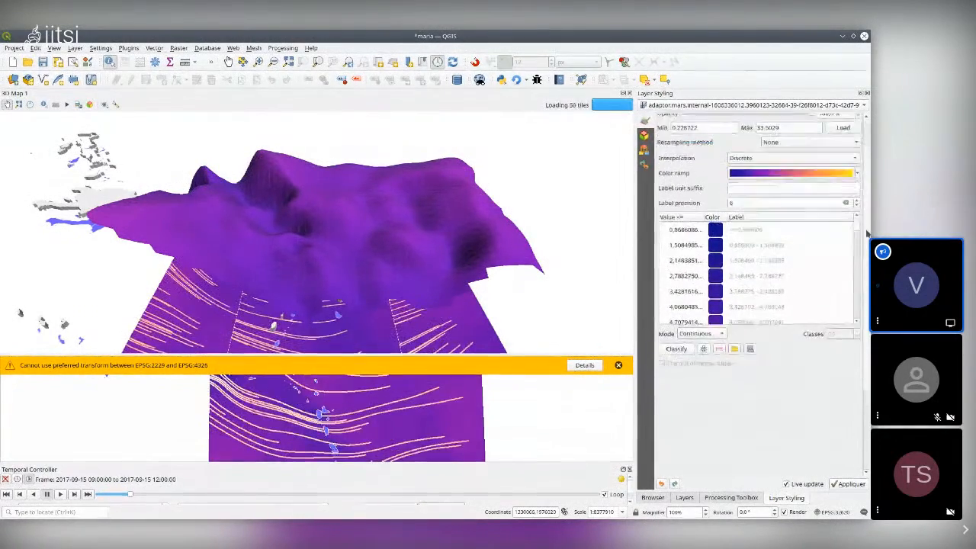
scroll(693, 325, down, 1)
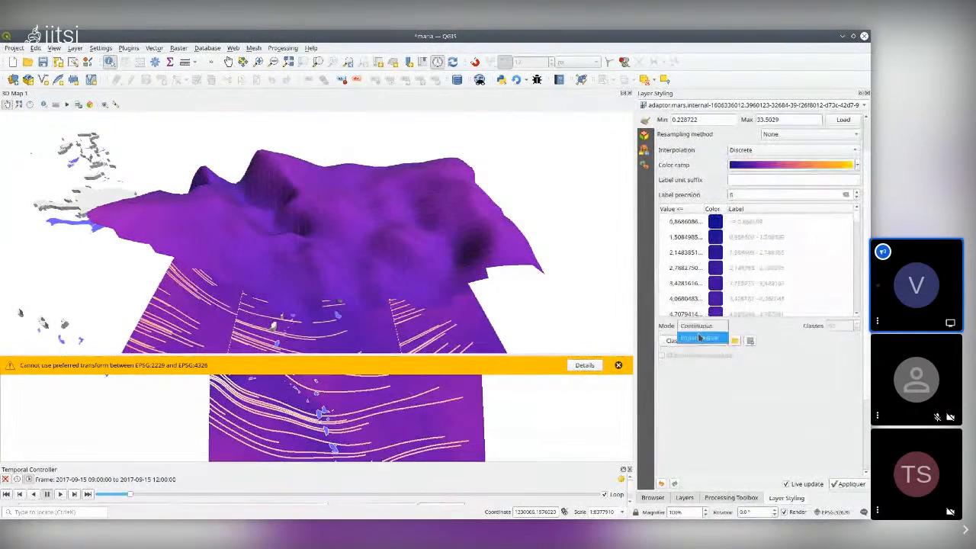
click(833, 326)
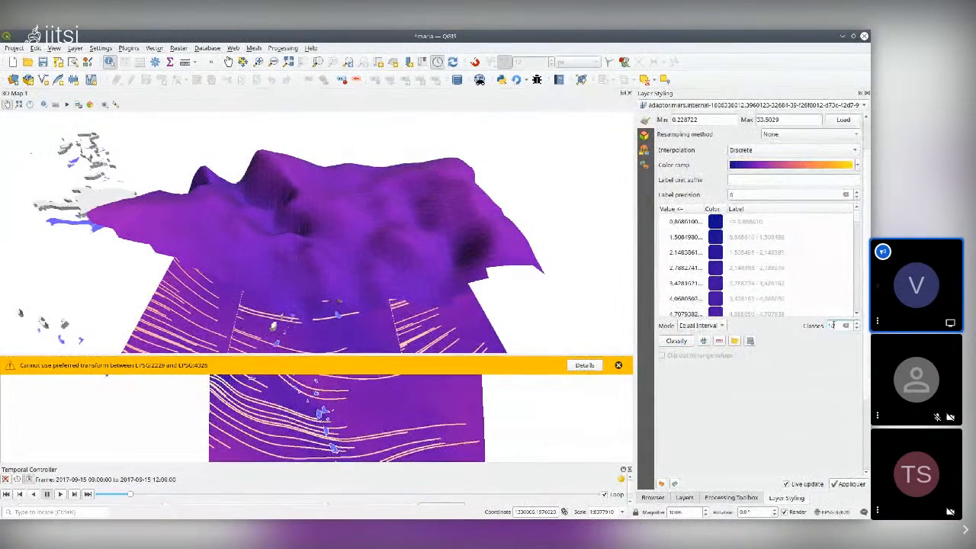
text(5)
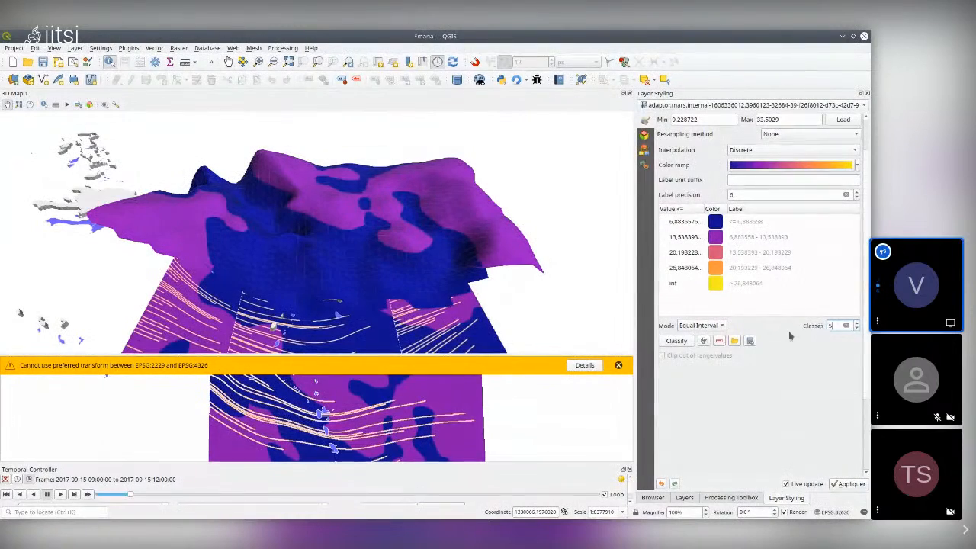
Step: Play the temporal animation and examine the hurricane's wind surface moving in the 3D and 2D maps
click(59, 495)
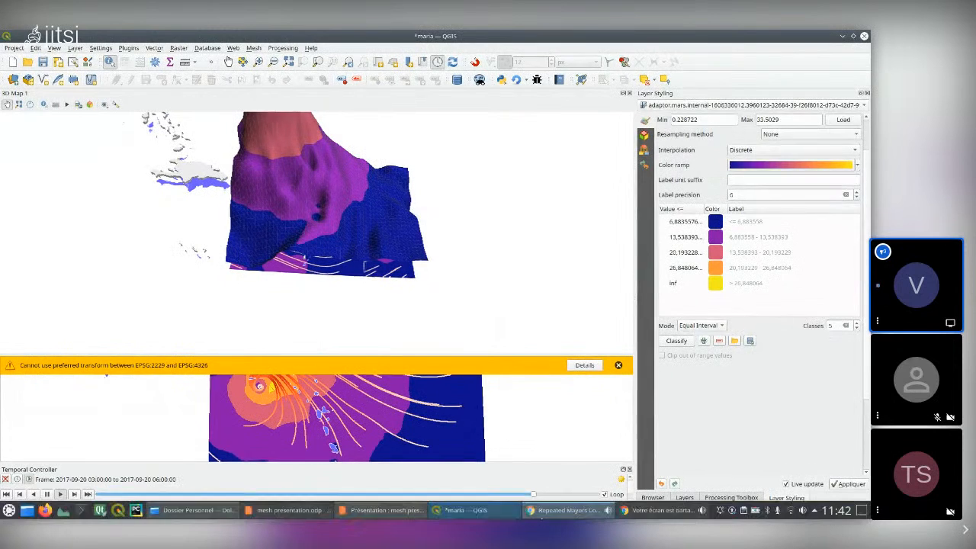
mouse_move(476, 518)
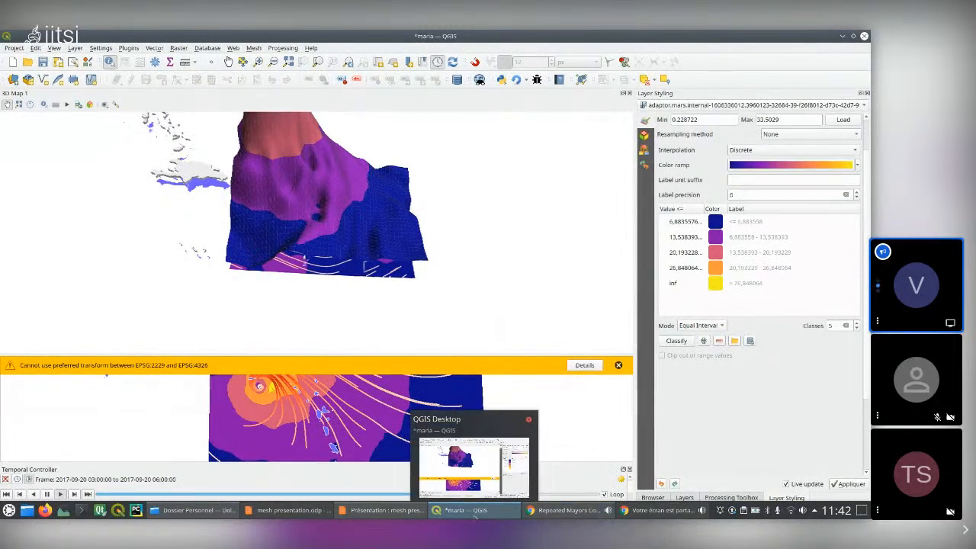
Step: Start a new QGIS session and force the unresponsive maria project window to close
click(118, 510)
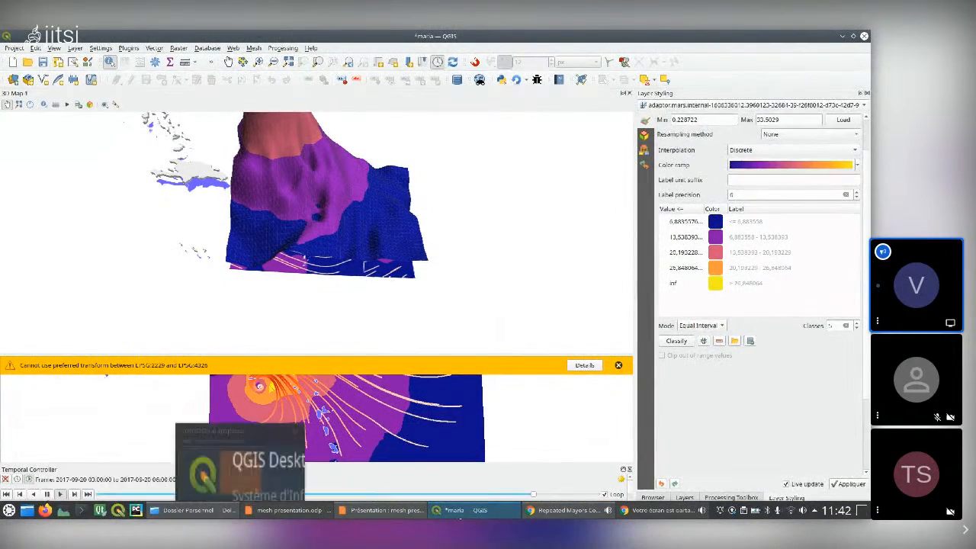
right_click(477, 510)
click(503, 499)
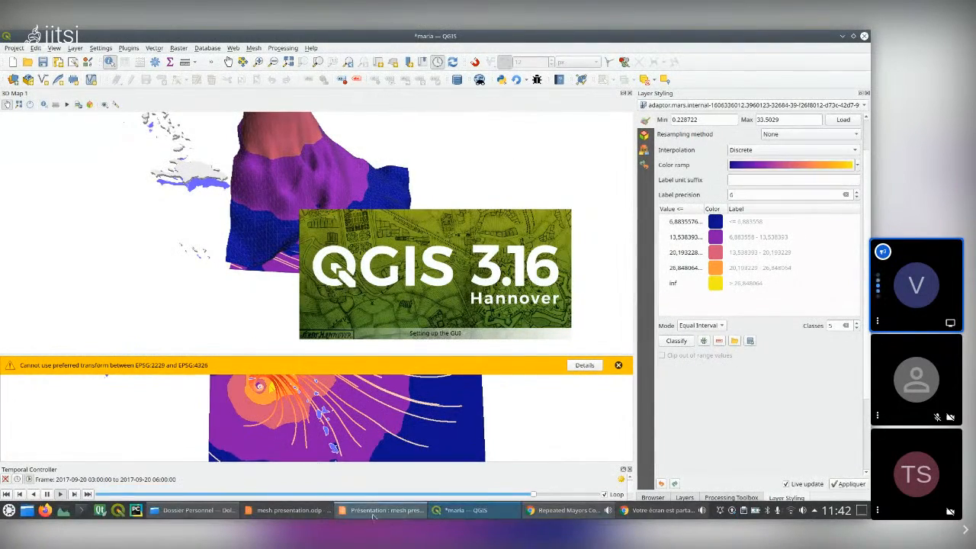
click(374, 510)
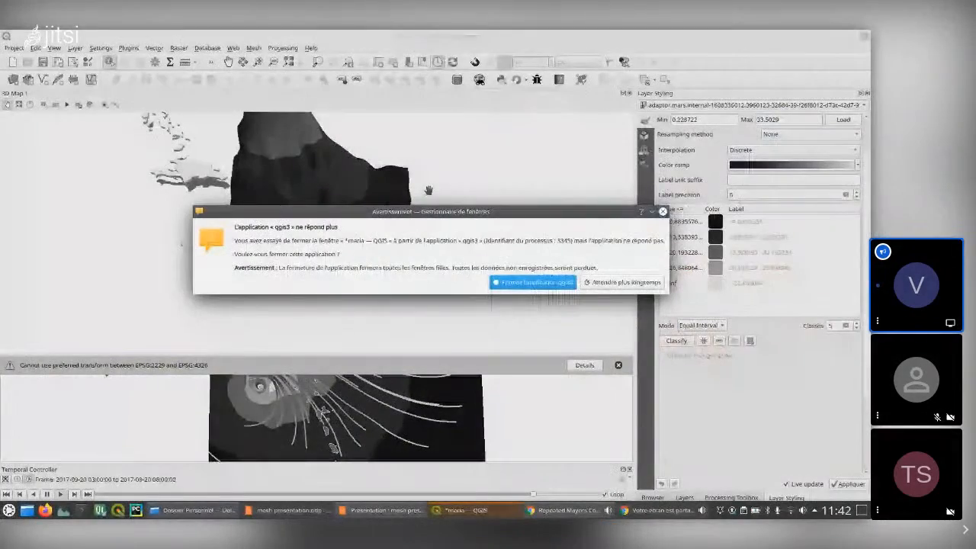
click(532, 282)
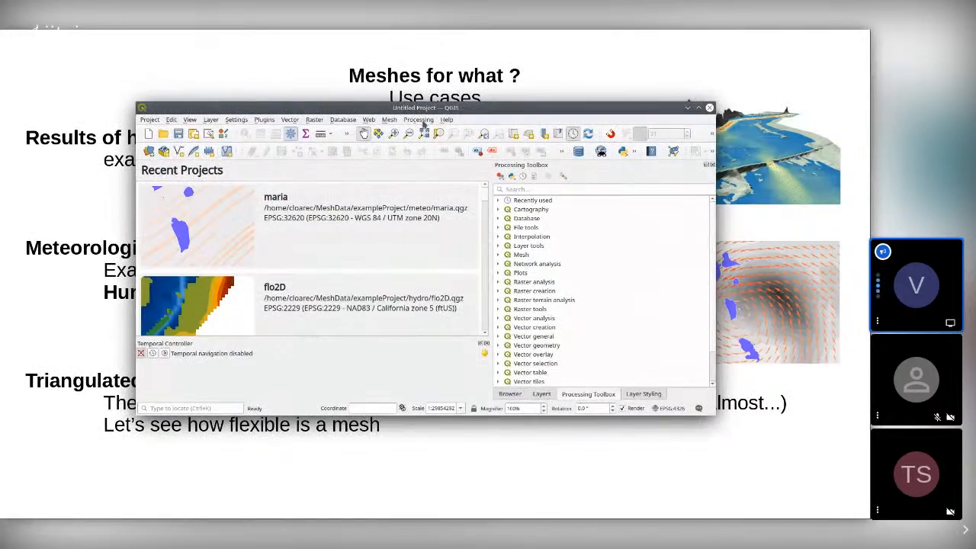
Step: Bring the new, empty QGIS session in front of the presentation and maximize its window
drag(401, 108, 430, 61)
click(738, 61)
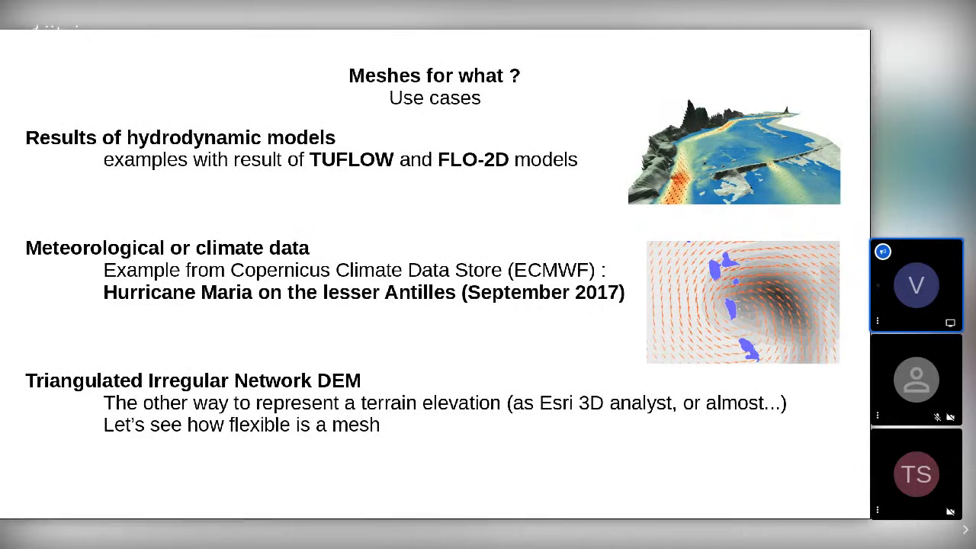
key(alt+Tab)
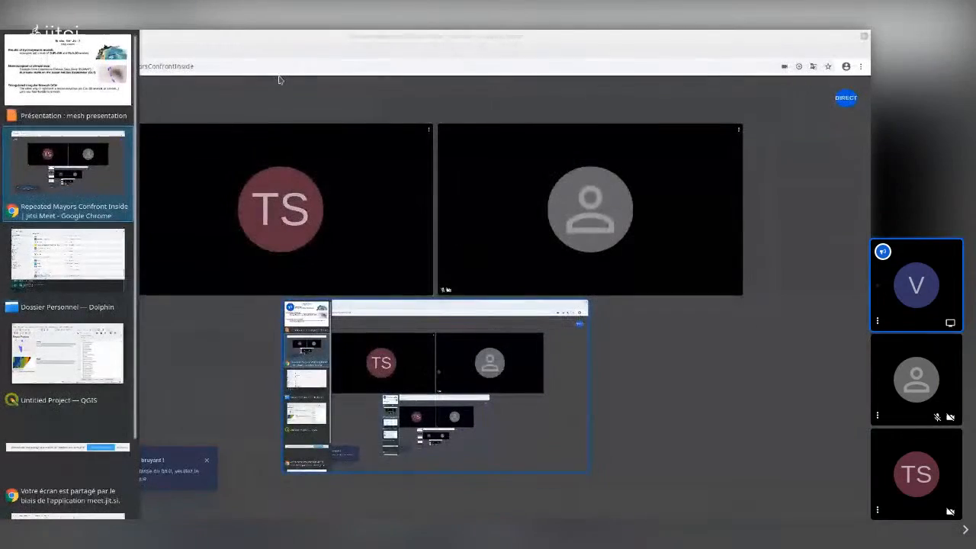
key(alt+shift+Tab)
key(alt+Tab)
click(96, 355)
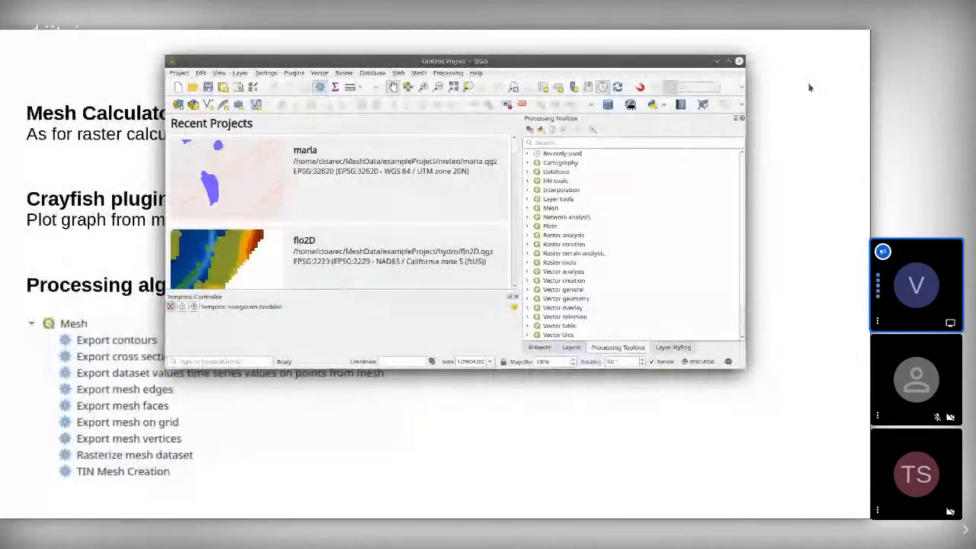
click(728, 61)
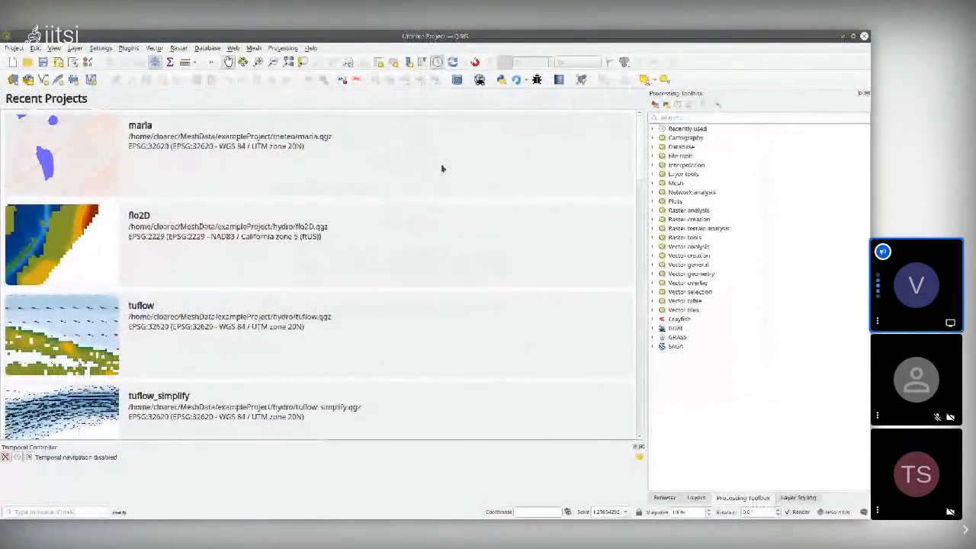
Step: Compare the input parameters of the TIN Mesh Creation and TIN interpolation algorithms without running either
click(652, 183)
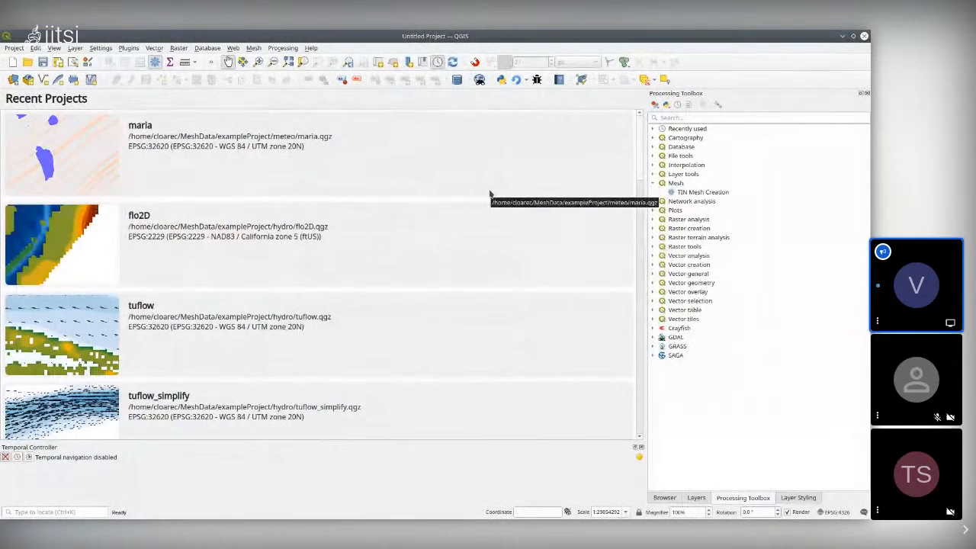
double_click(712, 192)
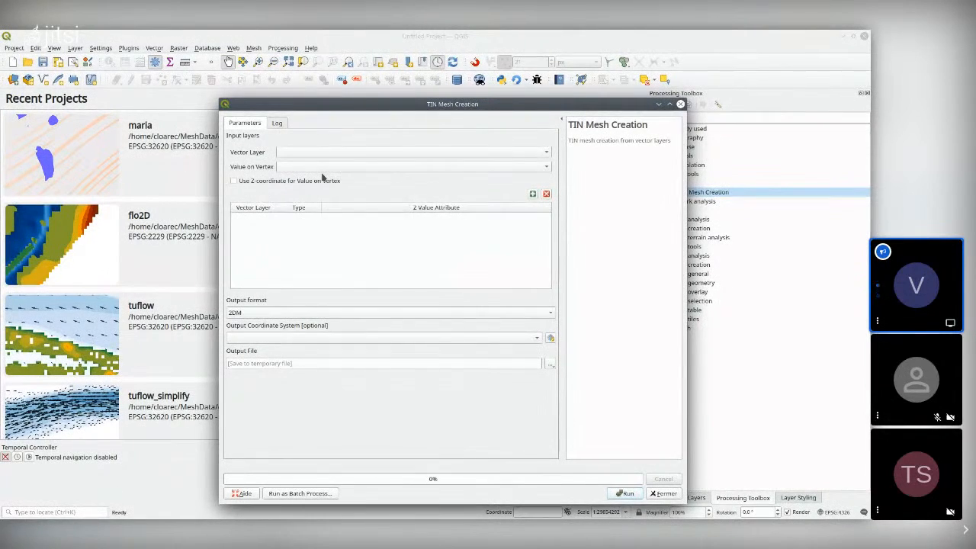
click(680, 104)
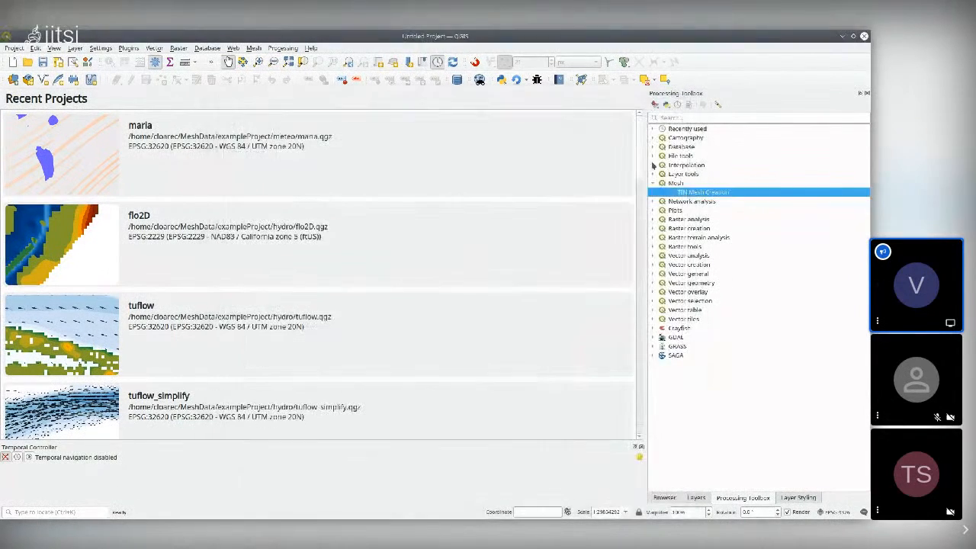
click(653, 165)
double_click(702, 201)
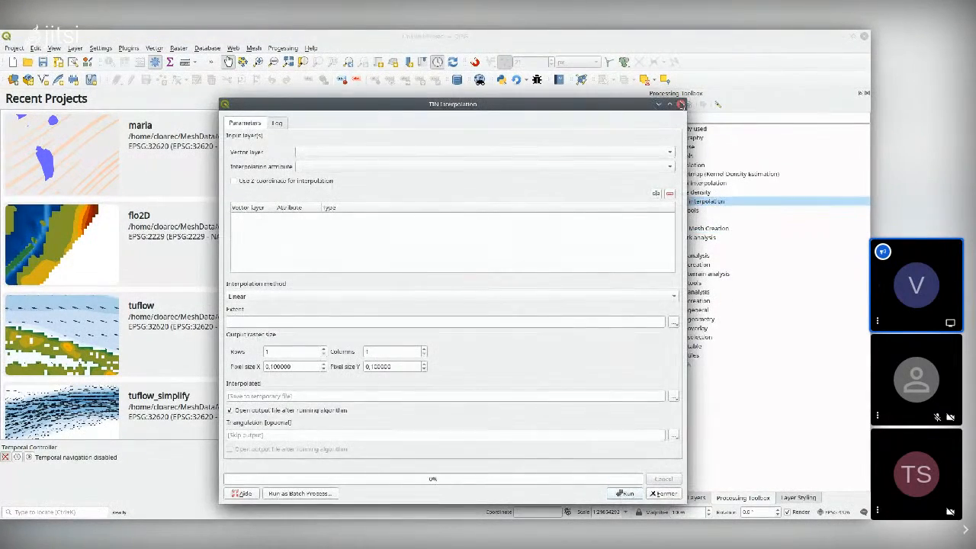
click(680, 103)
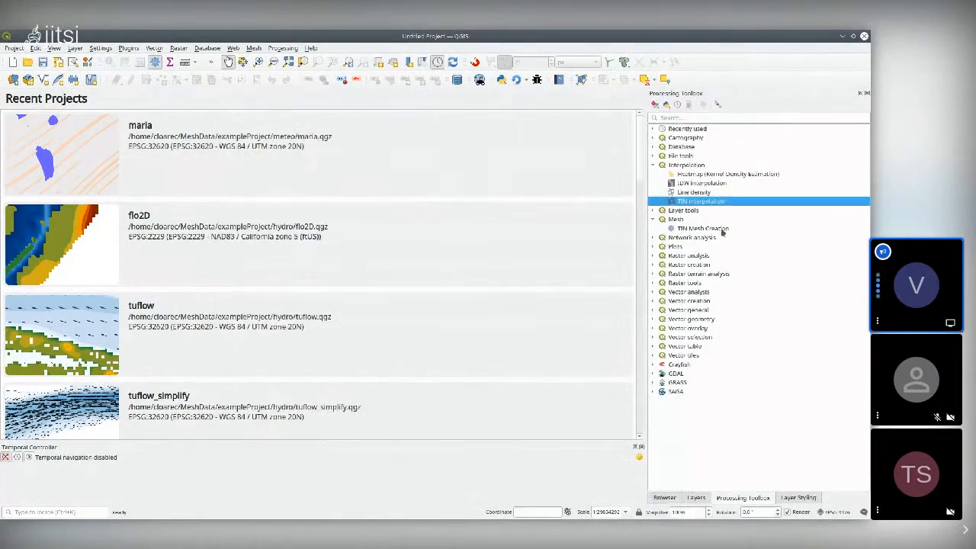
double_click(721, 229)
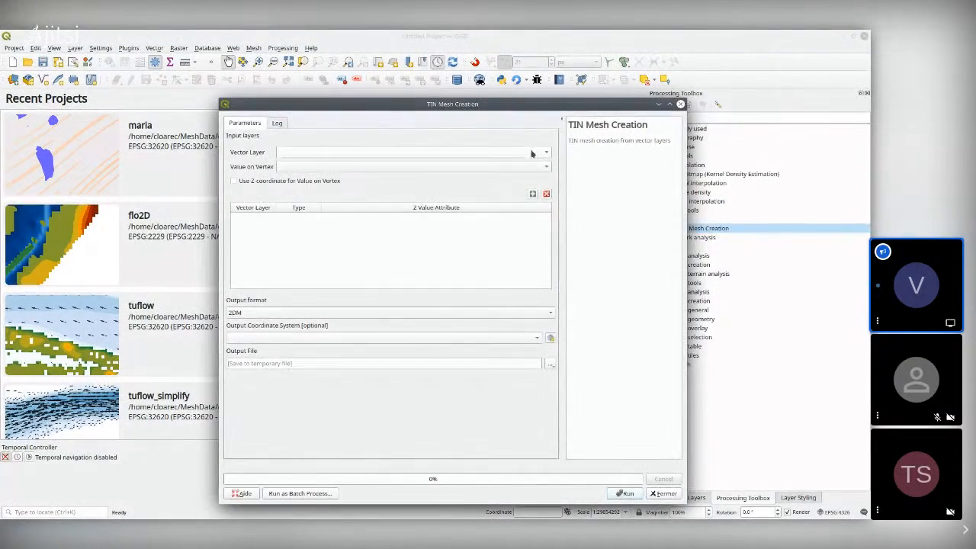
drag(550, 108, 532, 104)
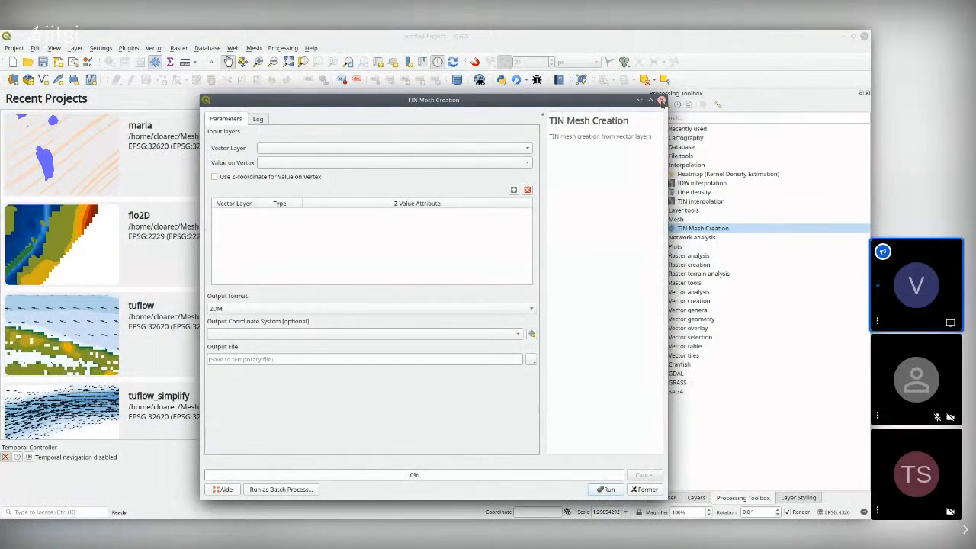
click(661, 100)
Step: Browse the exampleProject favorite's triangulation folder for elevation point data and expand hoehen_clean.gpkg
click(696, 497)
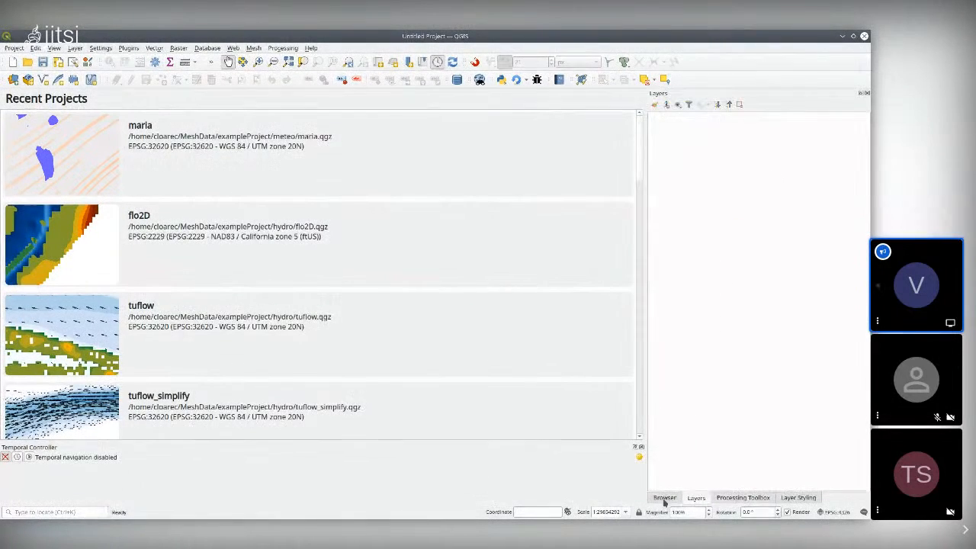
click(664, 497)
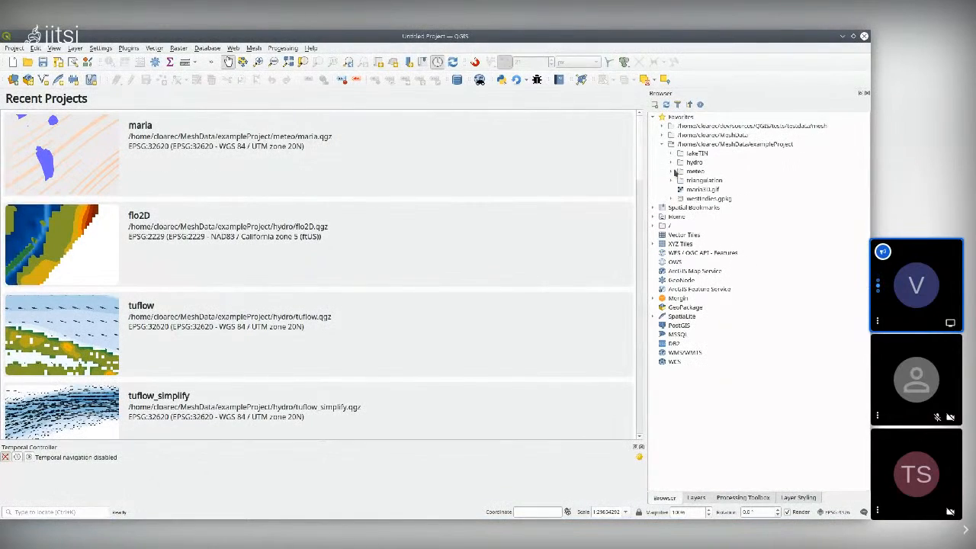
click(672, 181)
scroll(795, 218, down, 2)
scroll(792, 221, up, 2)
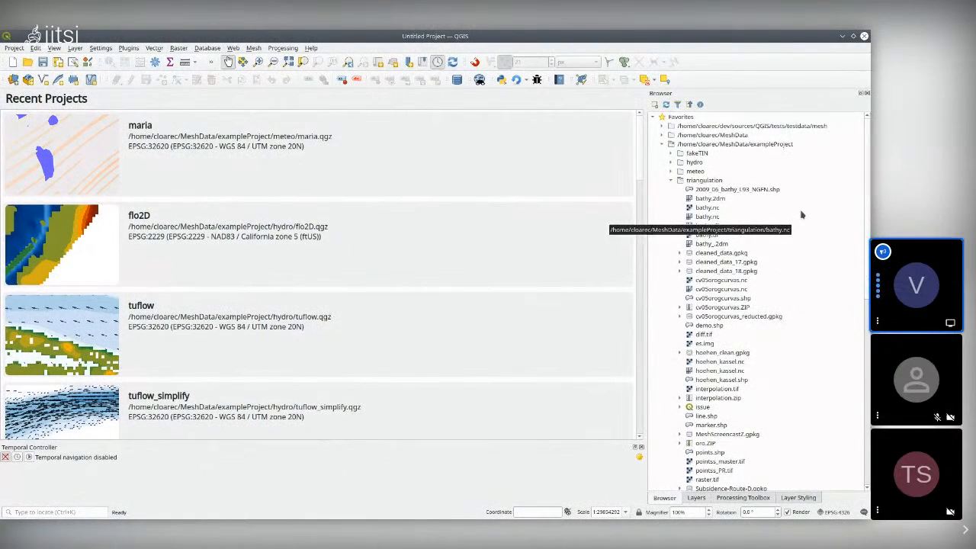
scroll(801, 215, down, 2)
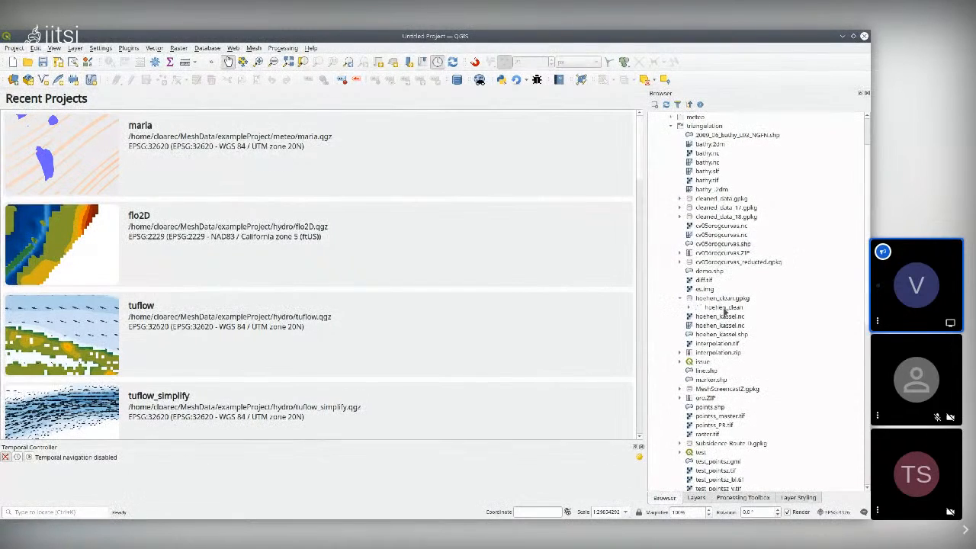
Step: Try the hoehen_clean layer on the map with the preselected coordinate transformation, and remove it from the project
drag(737, 305, 375, 211)
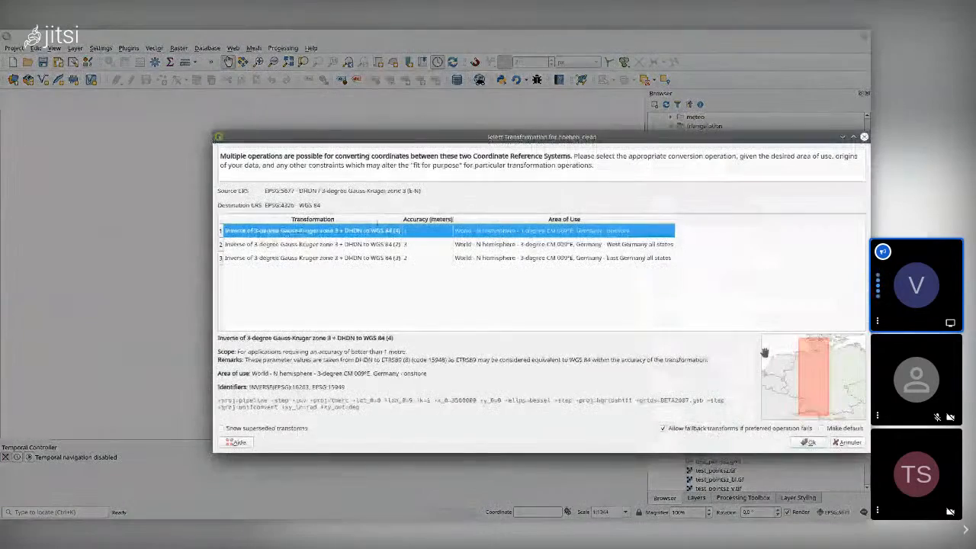
key(Return)
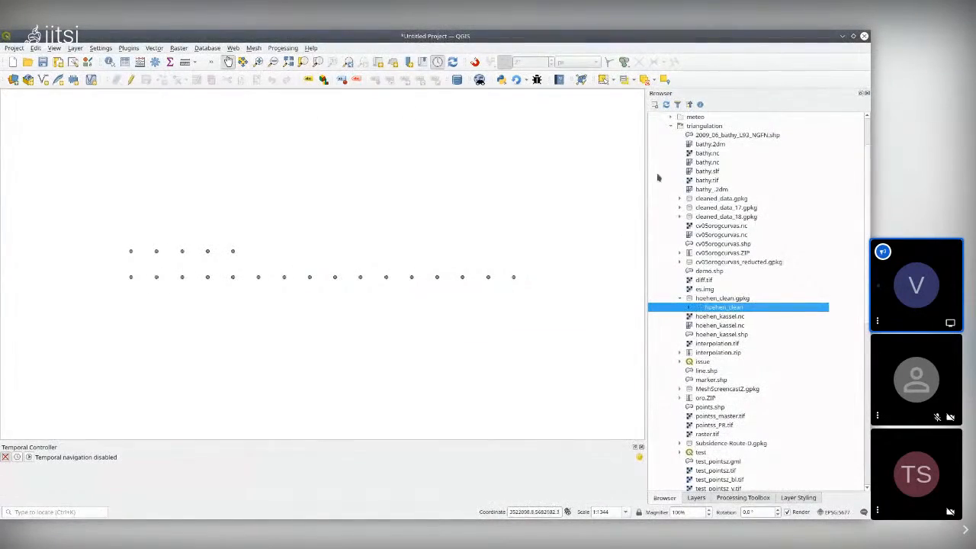
click(696, 496)
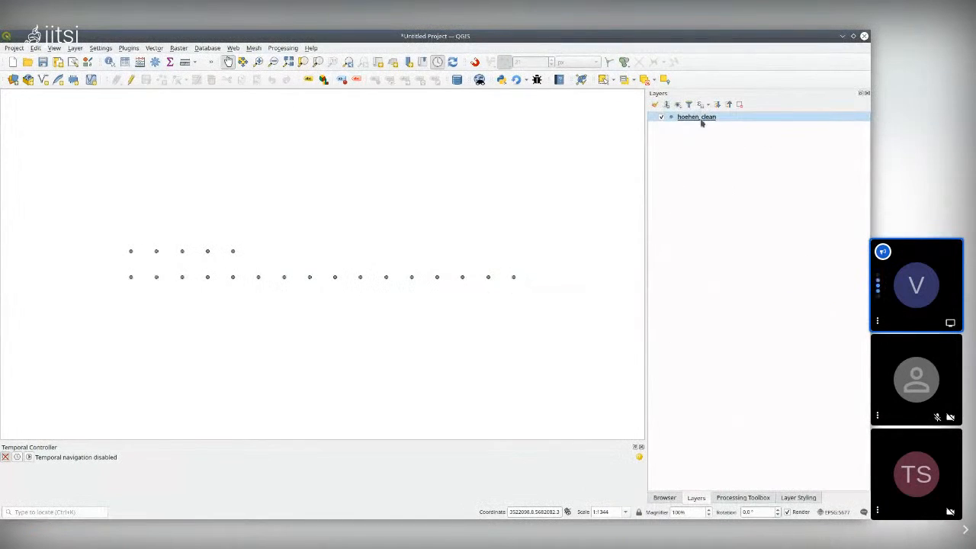
right_click(700, 119)
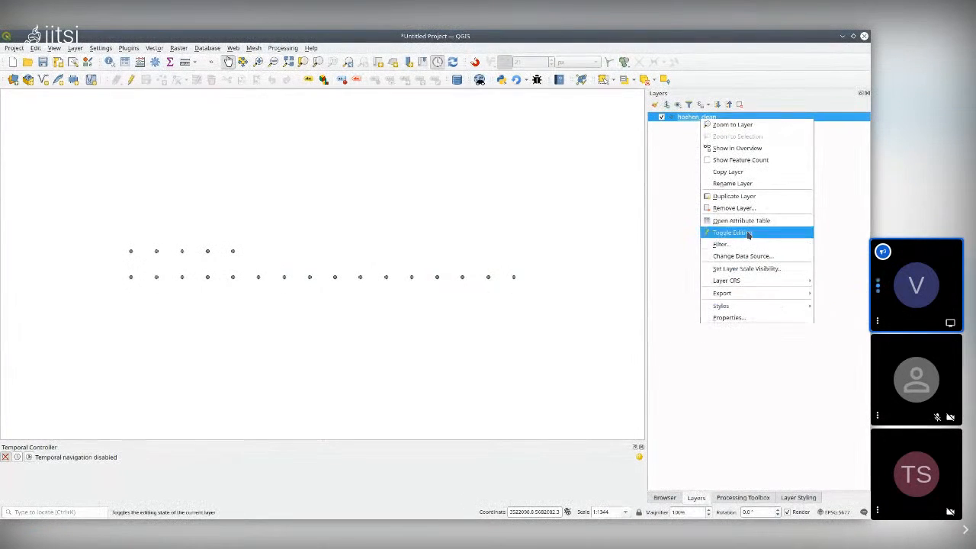
click(751, 208)
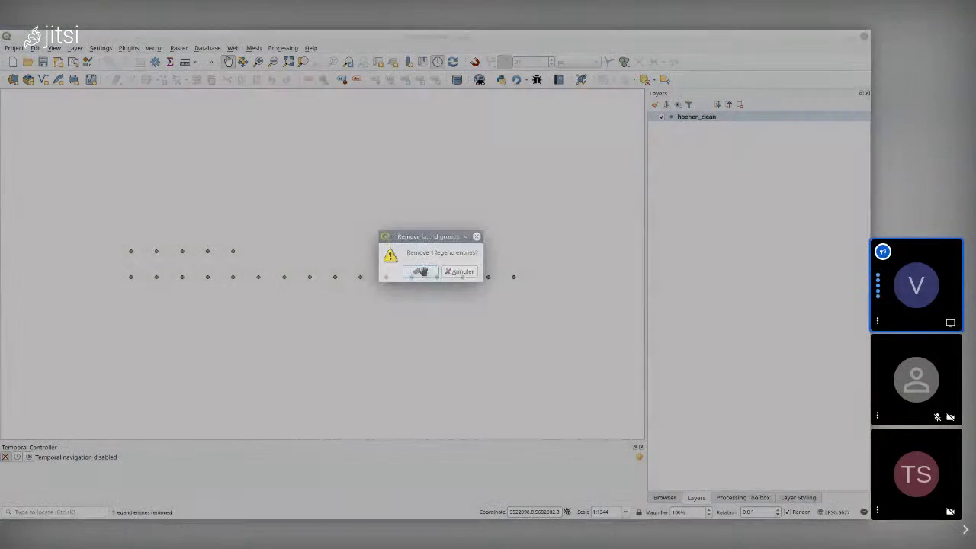
click(420, 271)
Step: Add the hoehen_kassel.shp elevation points from the triangulation folder to the map and inspect their grid and overall coverage
click(670, 498)
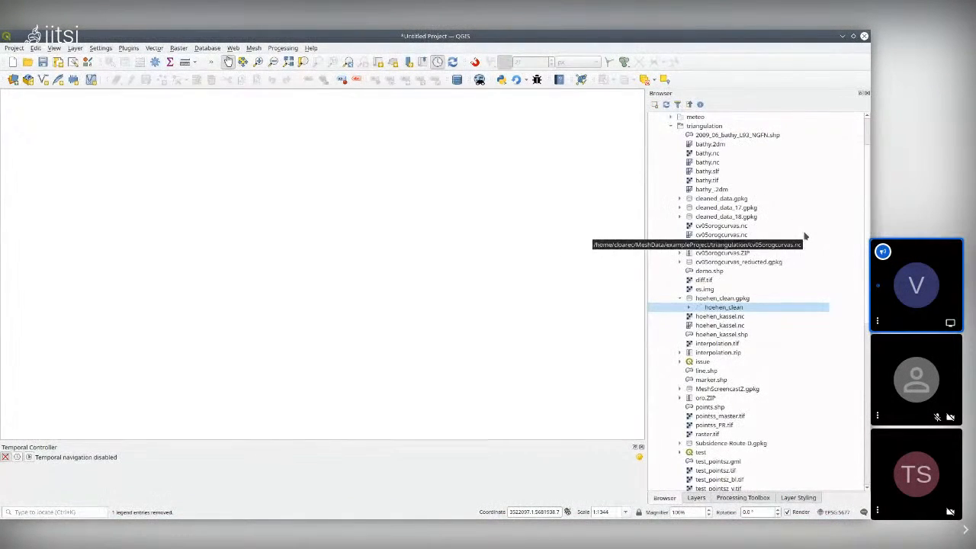
click(678, 299)
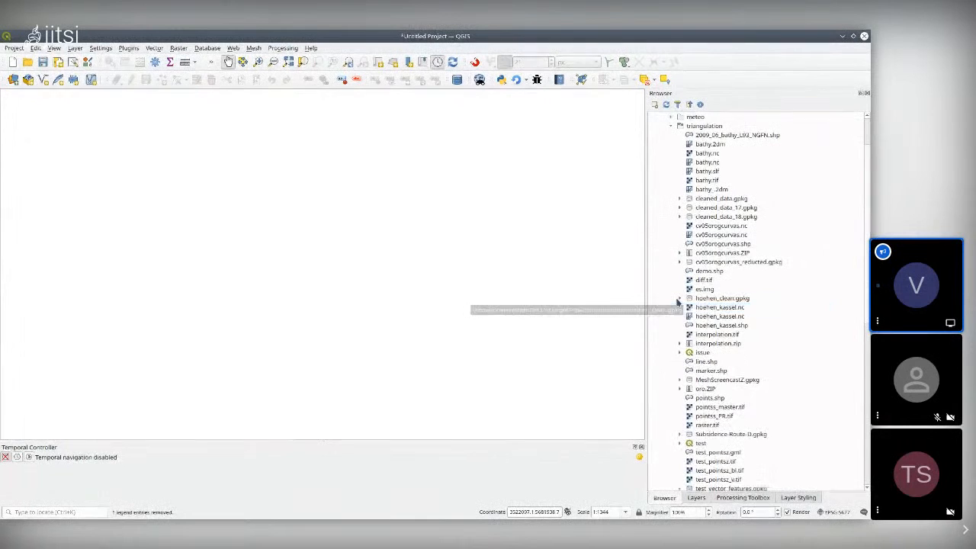
drag(738, 326, 400, 278)
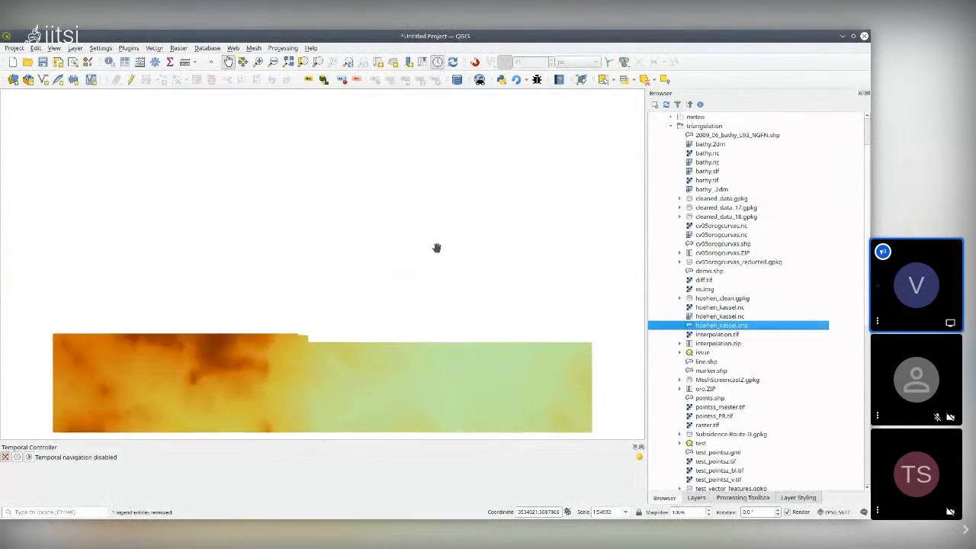
scroll(246, 259, up, 3)
scroll(333, 250, down, 3)
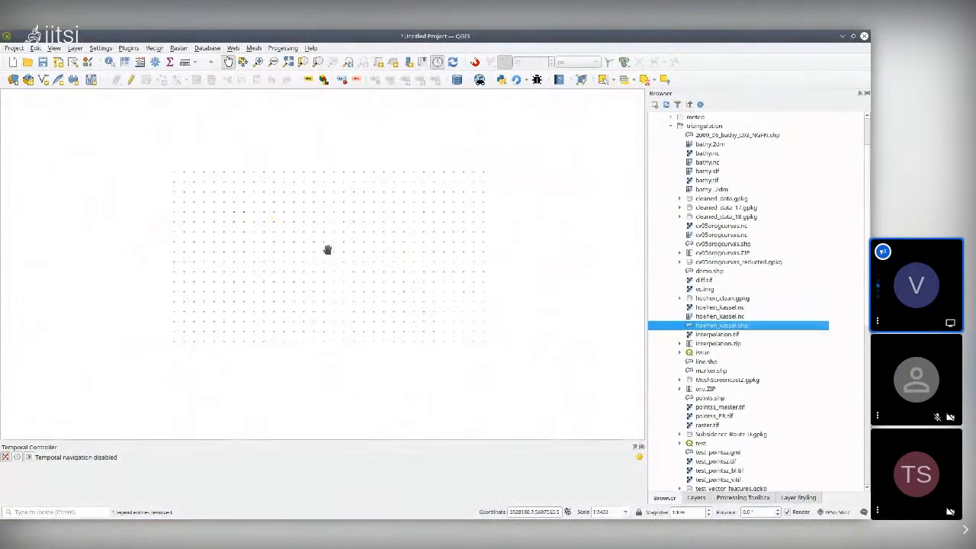
scroll(328, 250, down, 5)
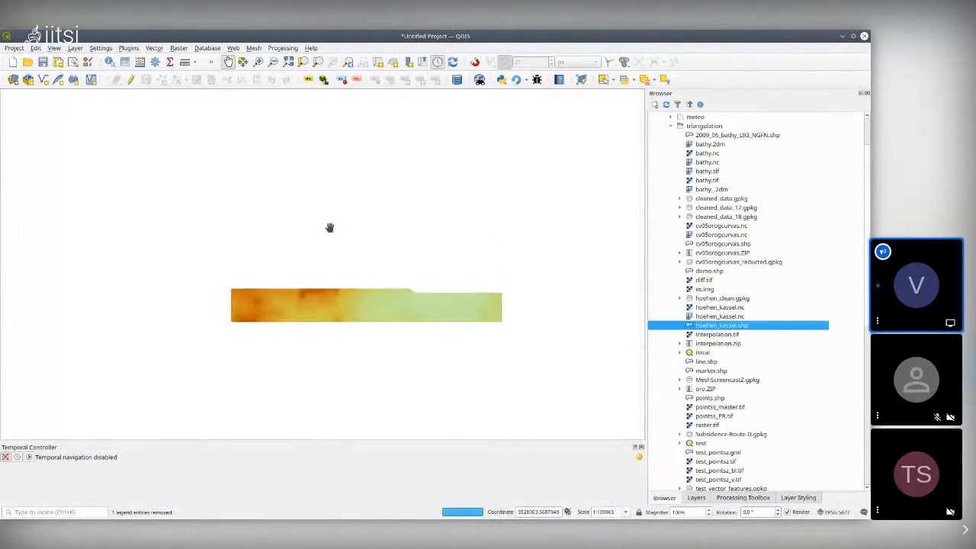
scroll(332, 247, up, 1)
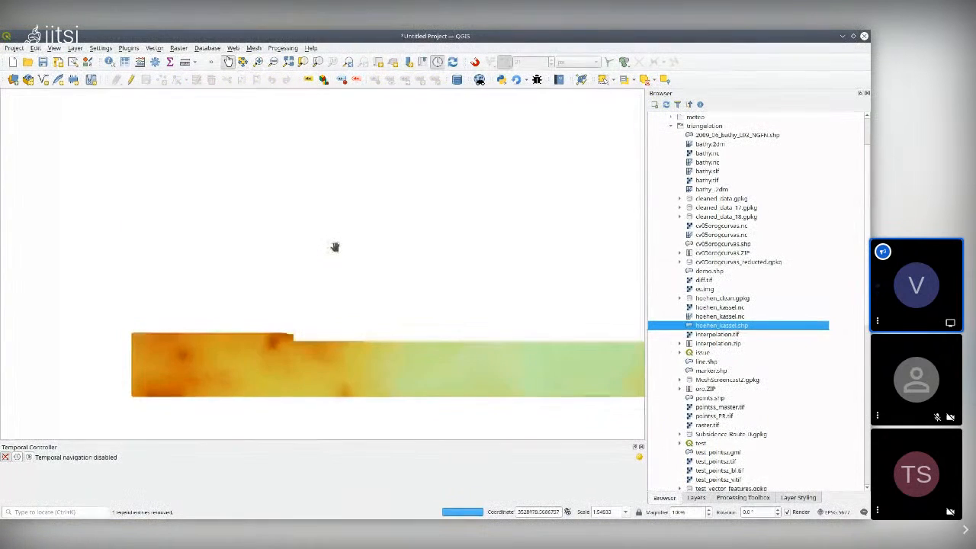
Step: Run TIN Mesh Creation on the hoehen_kassel vertices with field_3 as the vertex value, Ugrid output format and a temporary output file
click(753, 498)
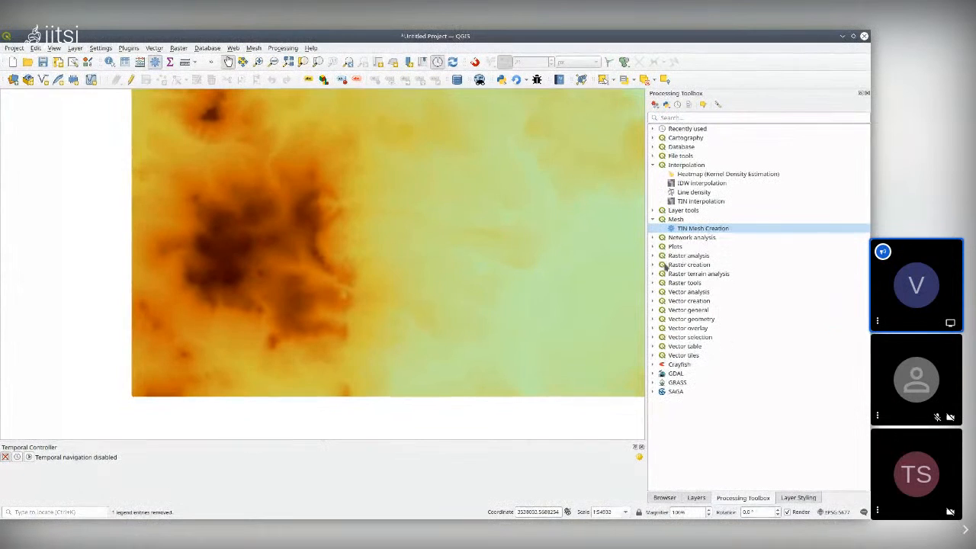
double_click(695, 228)
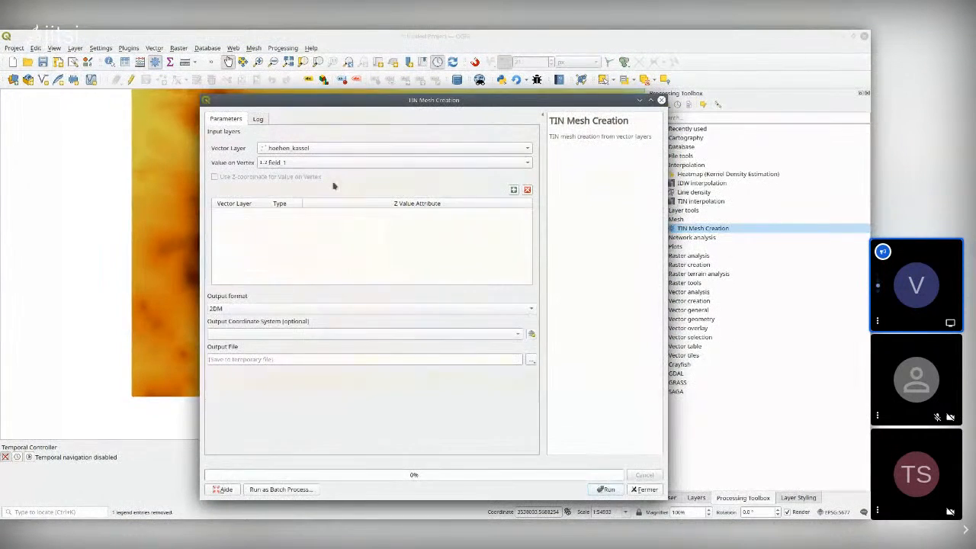
click(312, 162)
click(328, 176)
click(446, 308)
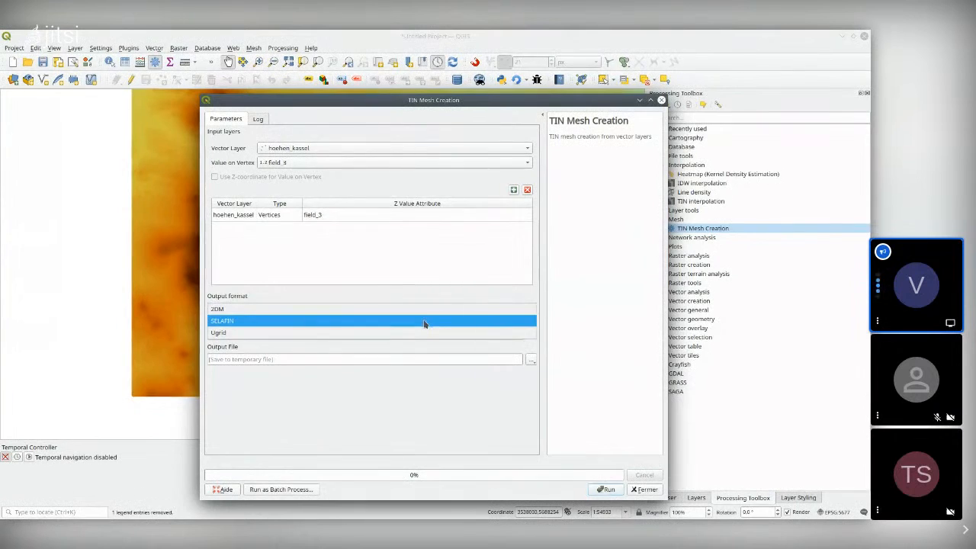
click(417, 333)
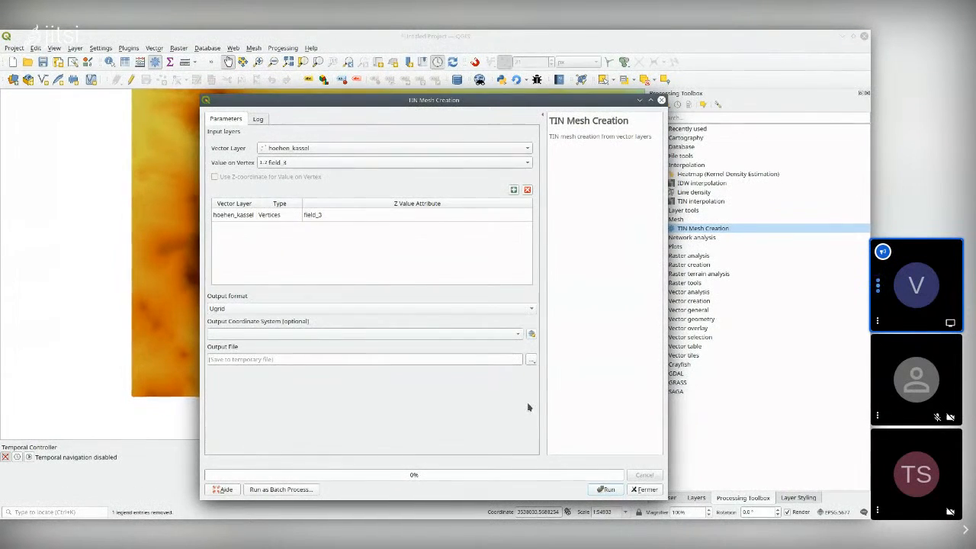
click(603, 490)
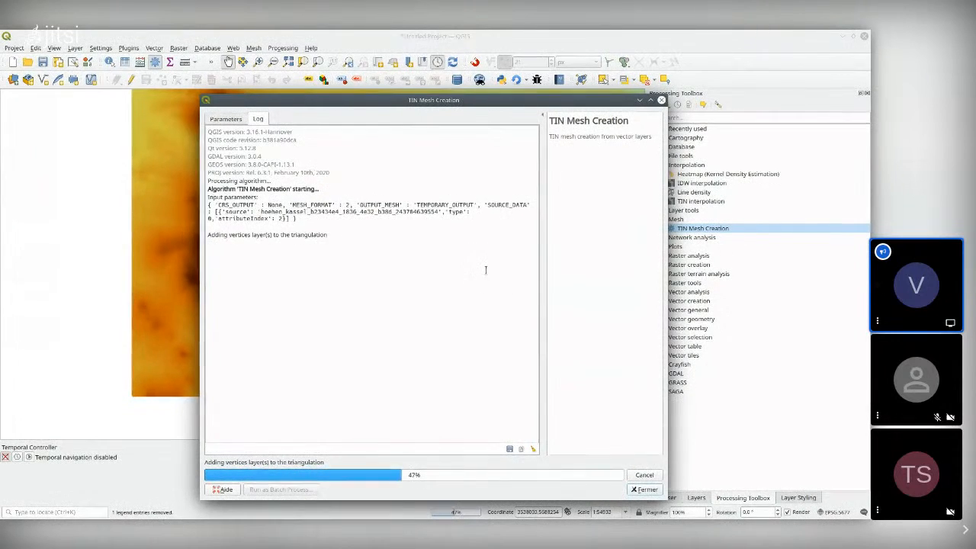
Step: Close the finished TIN Mesh Creation tool and remove the hoehen_kassel points layer from the project
drag(209, 236, 293, 238)
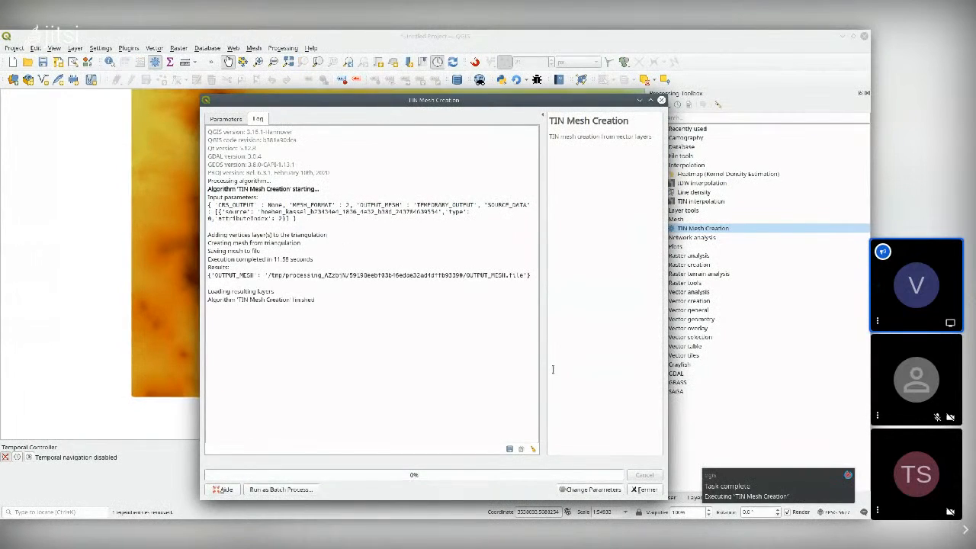
click(644, 488)
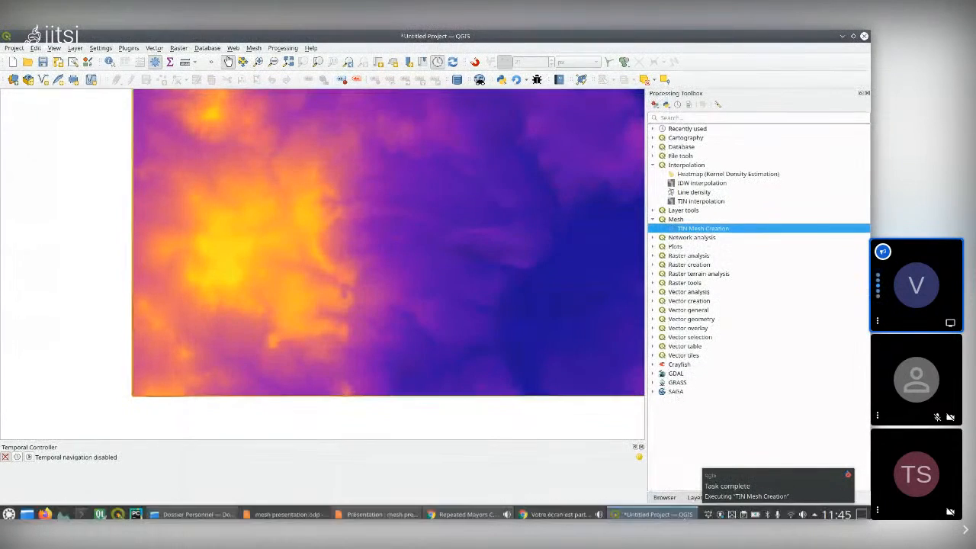
click(694, 497)
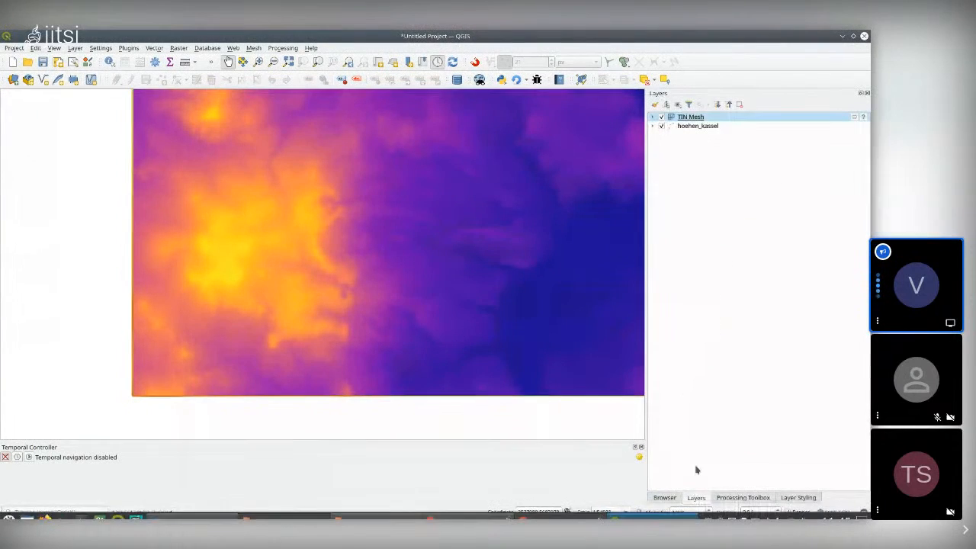
right_click(695, 128)
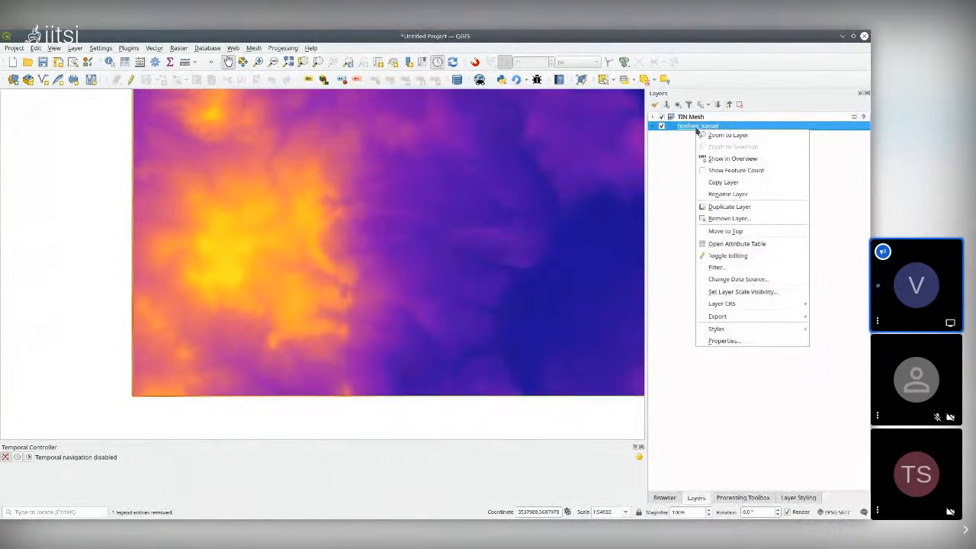
click(749, 219)
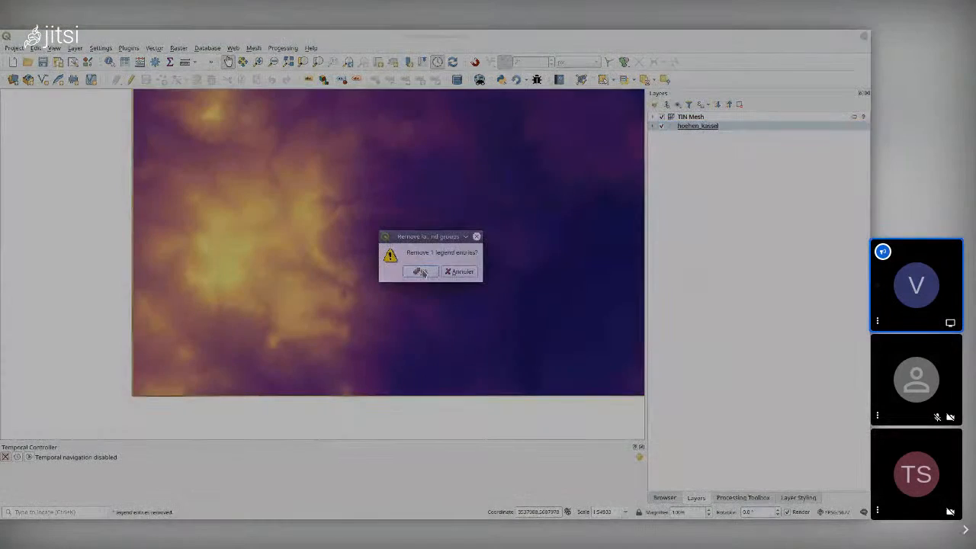
click(420, 269)
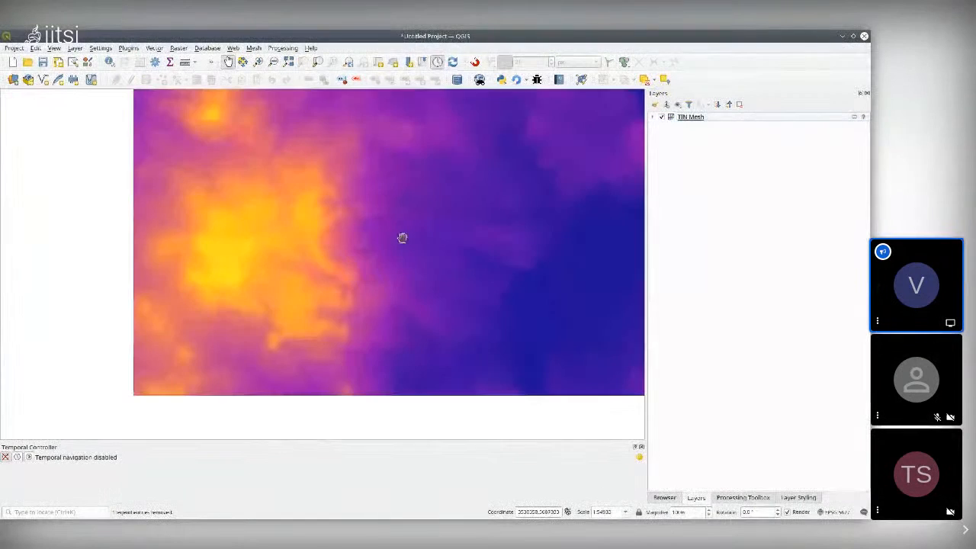
Step: Create a new 3D map view and dock it above the main map with an enlarged height
scroll(397, 238, down, 1)
drag(416, 231, 325, 312)
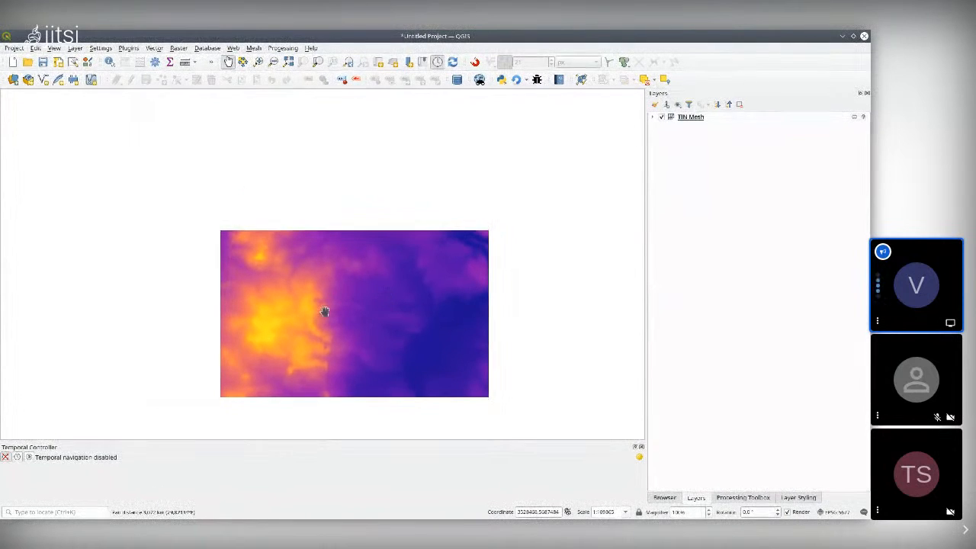
key(ctrl+alt+m)
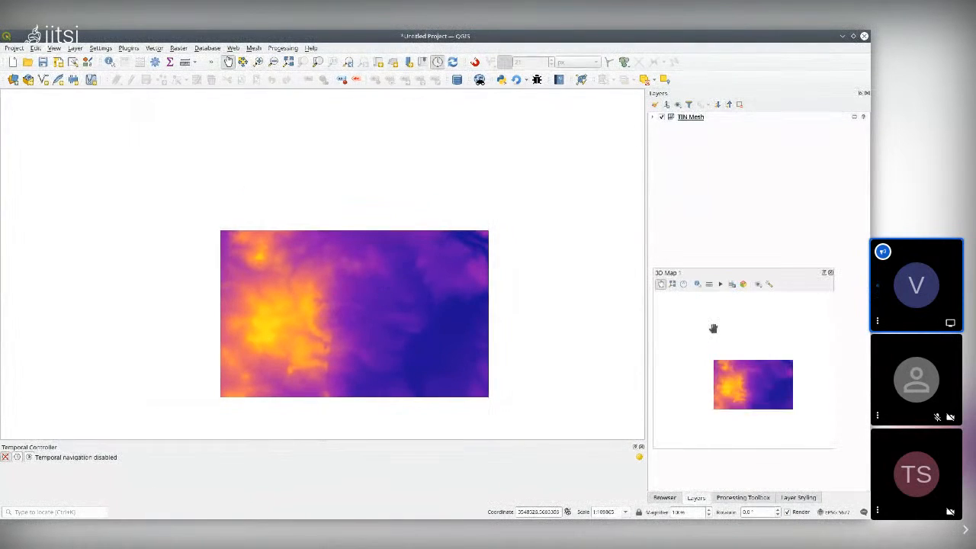
drag(716, 279, 373, 99)
drag(327, 202, 322, 356)
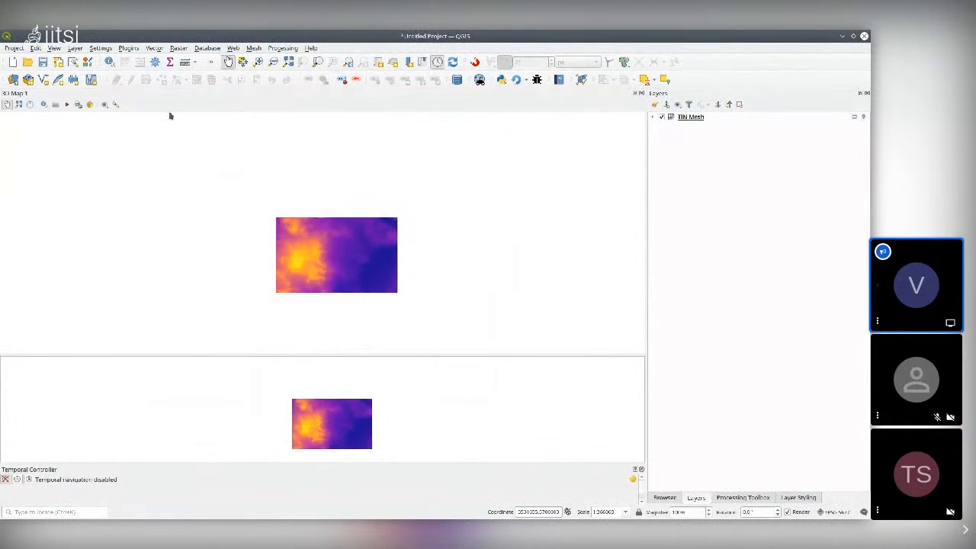
Step: Configure the 3D view's terrain as type Mesh with wireframe enabled and a vertical scale of 3
click(116, 105)
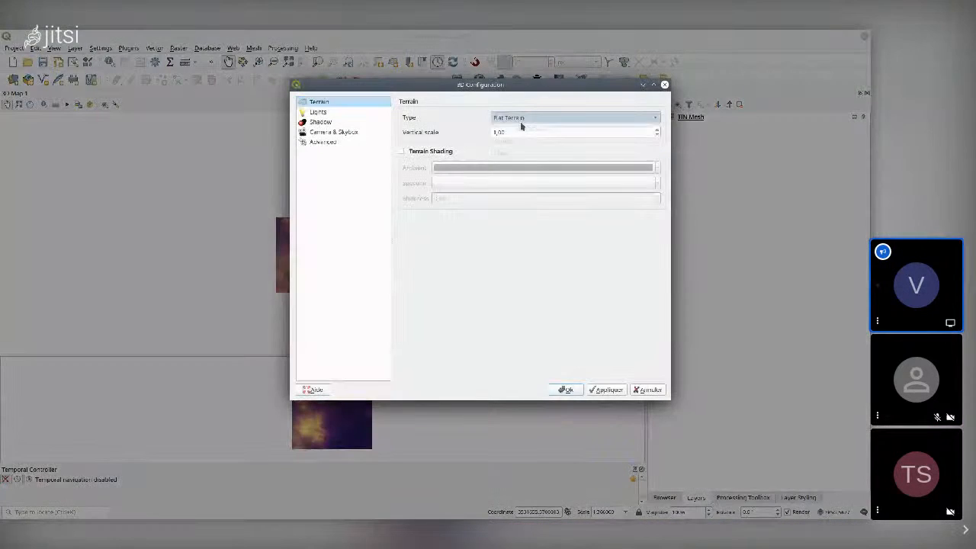
click(523, 120)
click(523, 153)
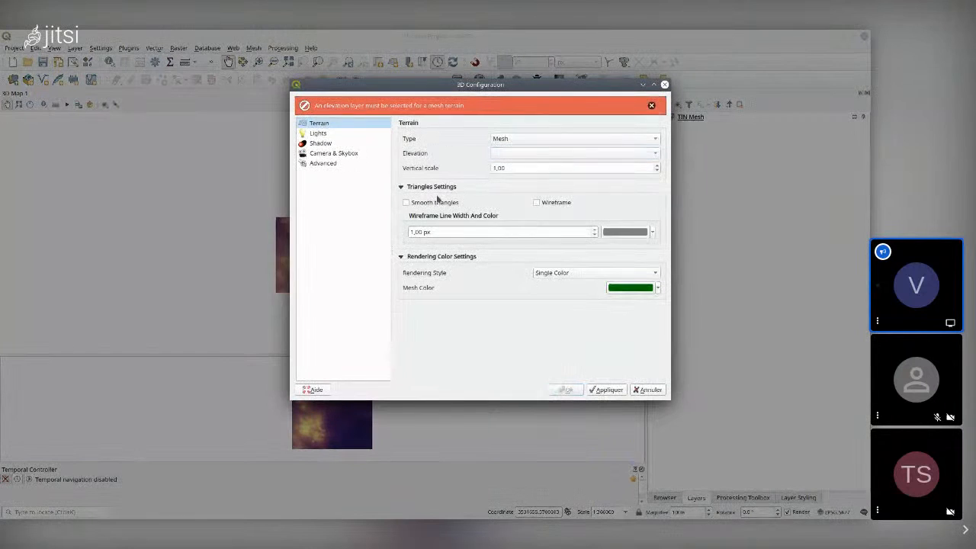
click(561, 203)
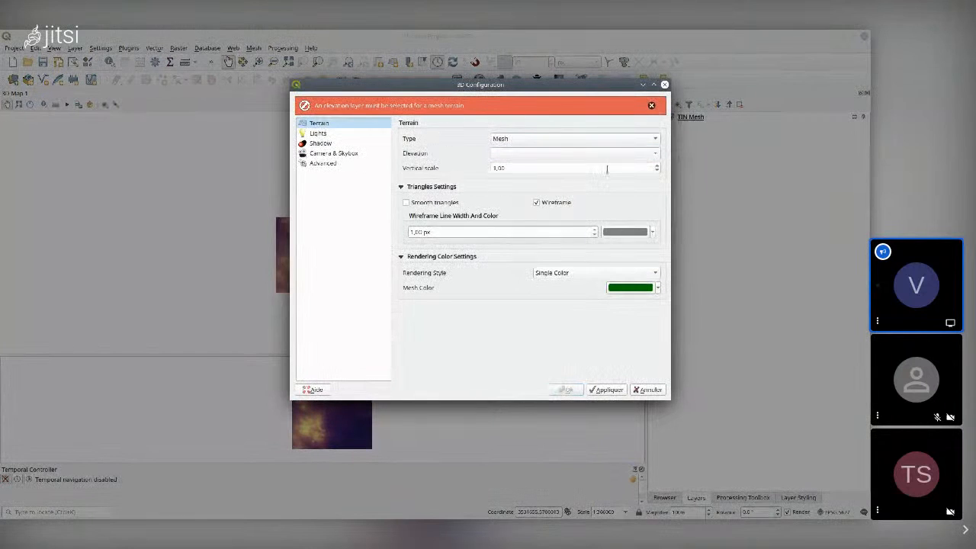
click(647, 166)
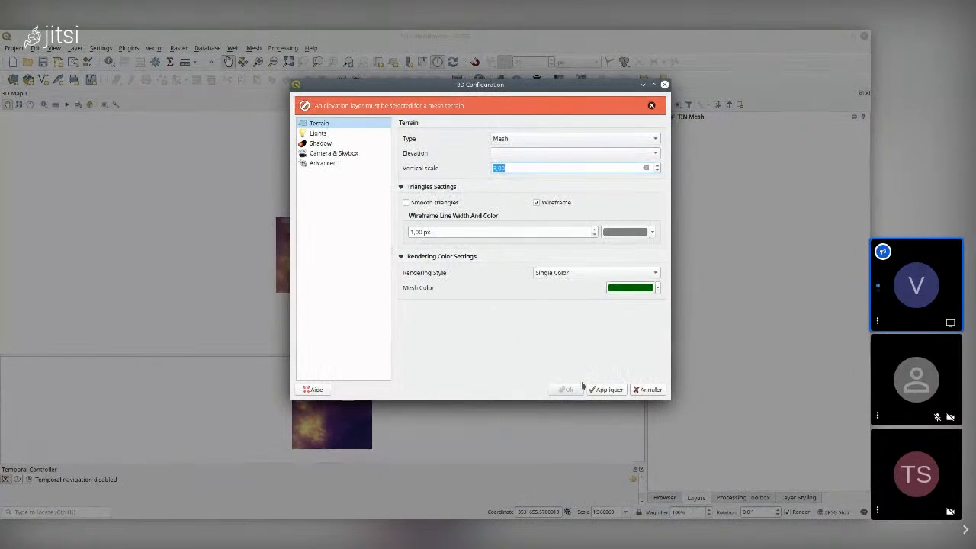
Step: Set the terrain's rendering style to Color Ramp Shader and choose TIN Mesh as its elevation layer
click(644, 273)
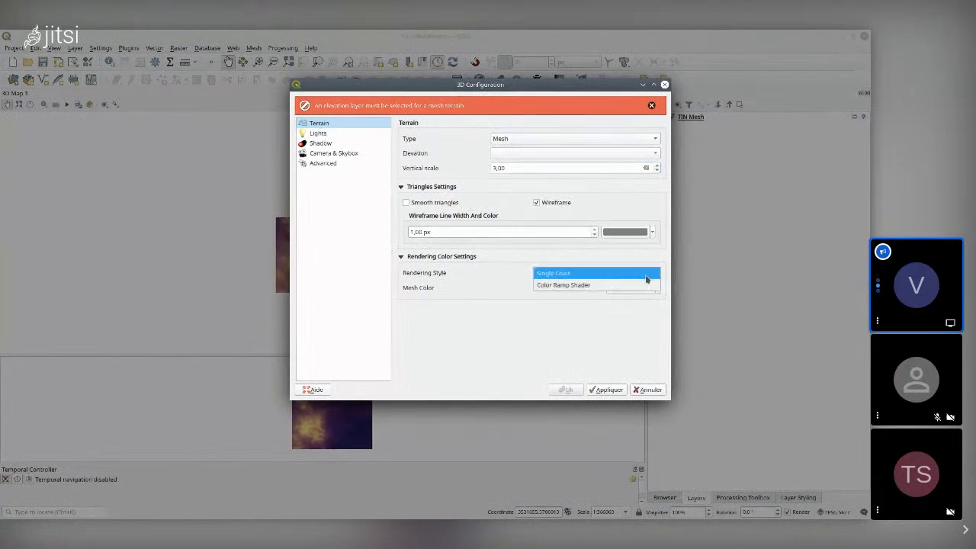
click(598, 284)
click(643, 302)
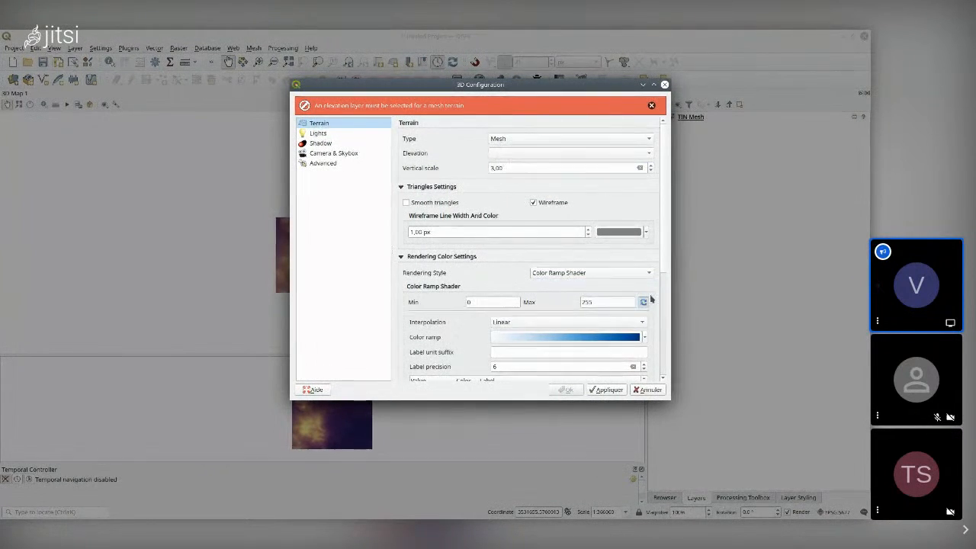
drag(663, 256, 665, 228)
click(551, 153)
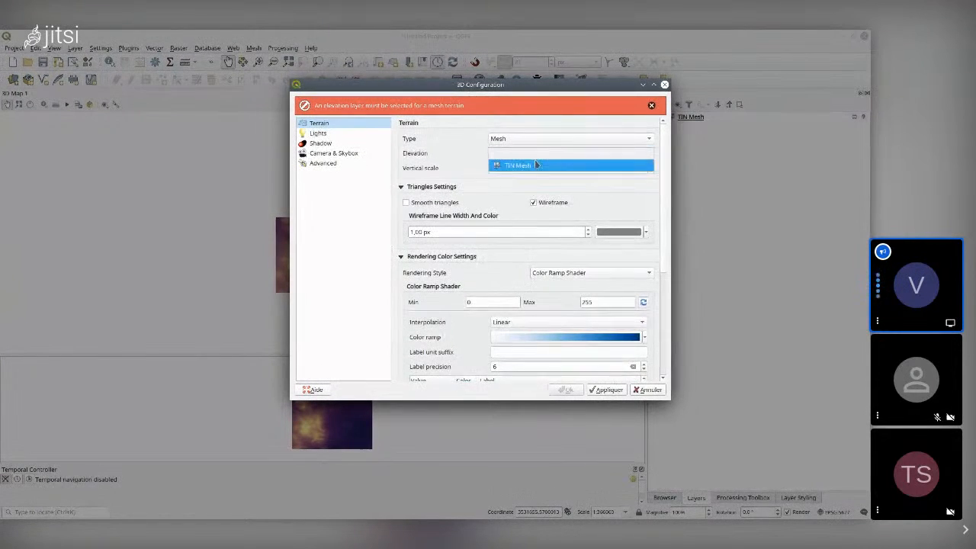
click(534, 163)
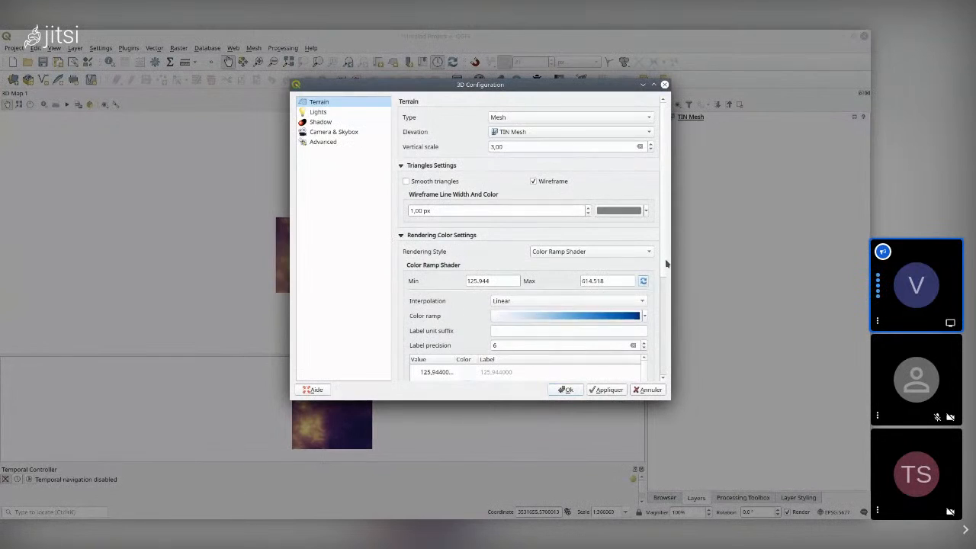
Step: Give the mesh terrain the BrBG color ramp with Discrete interpolation and apply the 3D configuration
scroll(665, 268, down, 2)
click(644, 280)
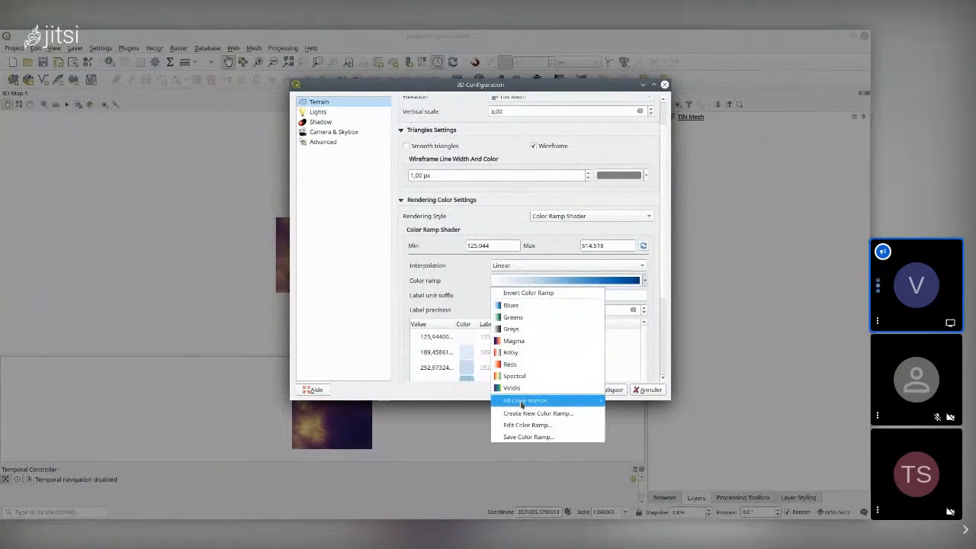
mouse_move(521, 404)
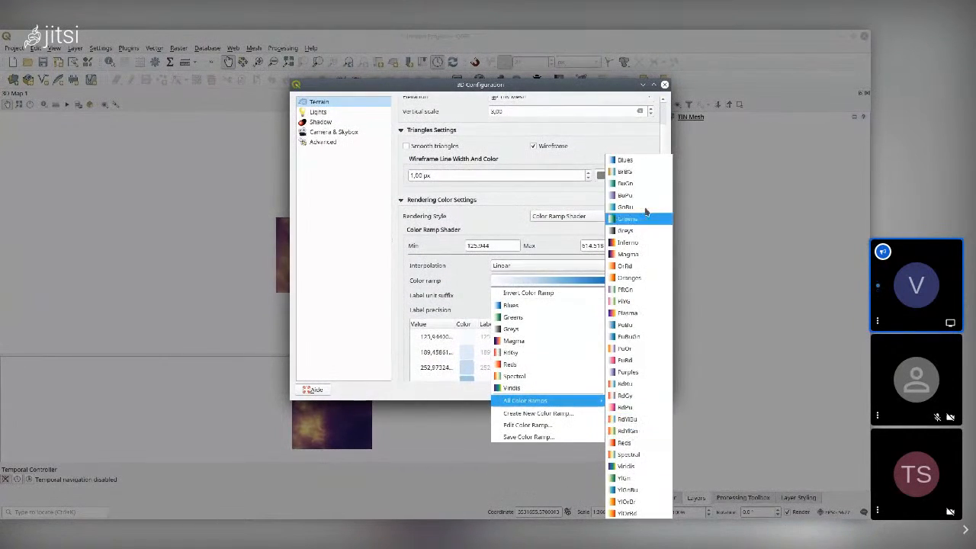
click(639, 171)
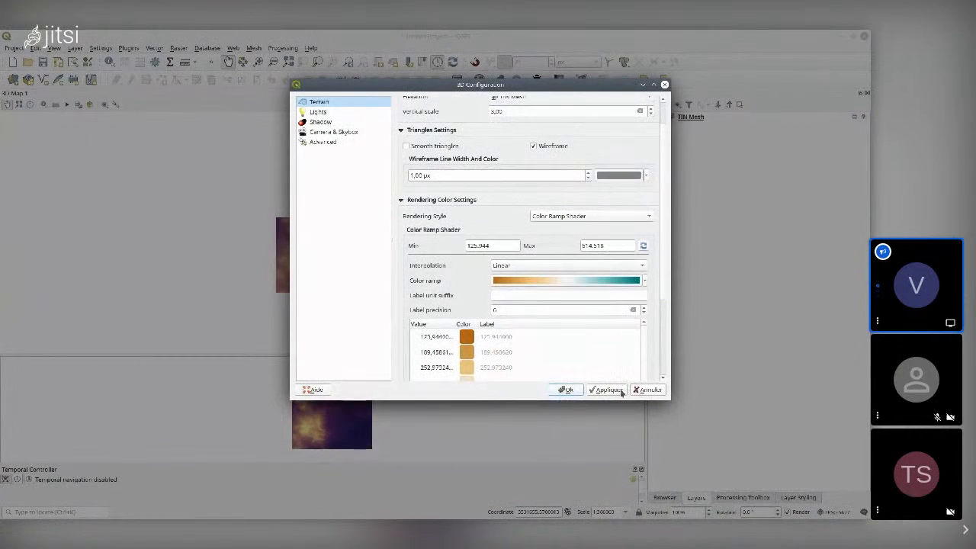
scroll(660, 300, down, 2)
click(546, 204)
click(549, 195)
scroll(655, 242, down, 3)
click(608, 389)
click(565, 390)
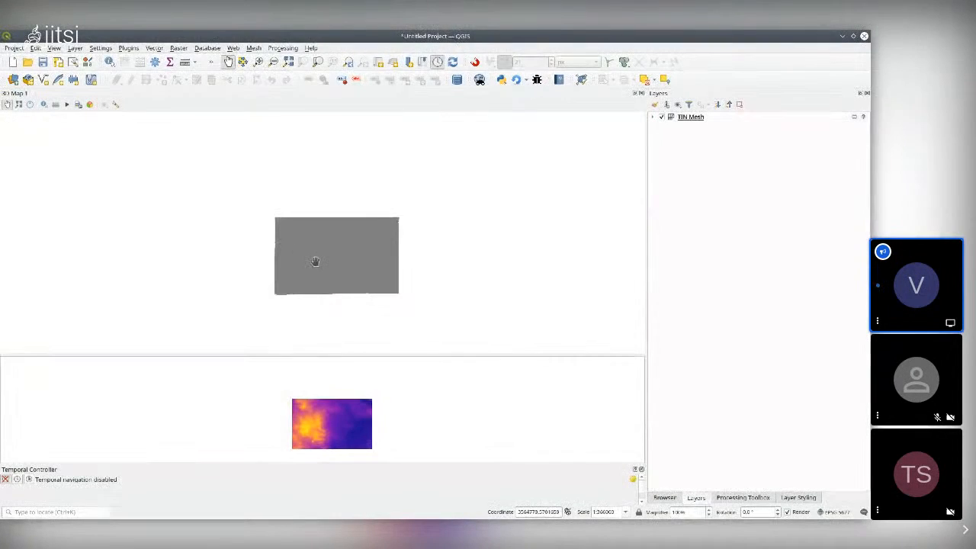
Step: Set the terrain's wireframe line width to 0.1 px, enable smooth triangles, and apply the configuration
scroll(326, 275, up, 5)
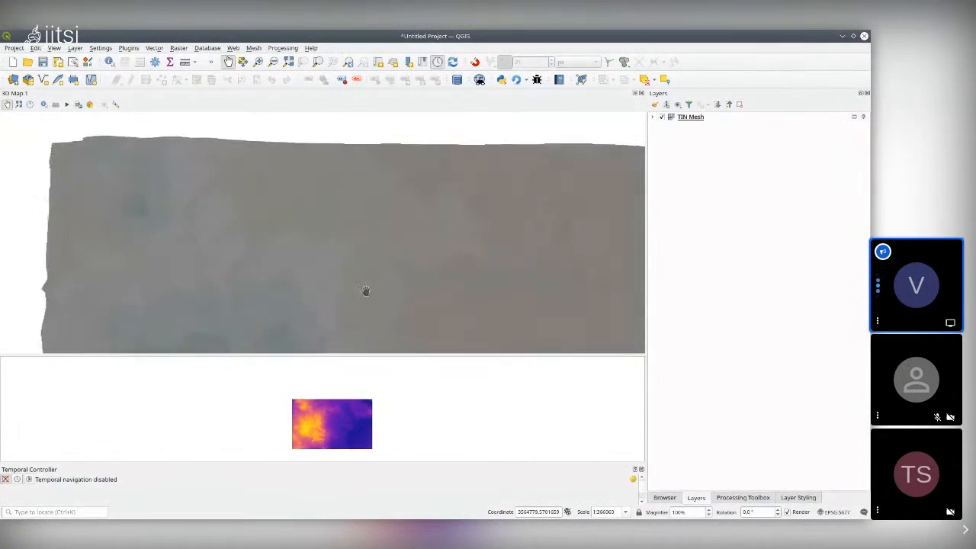
scroll(350, 250, up, 5)
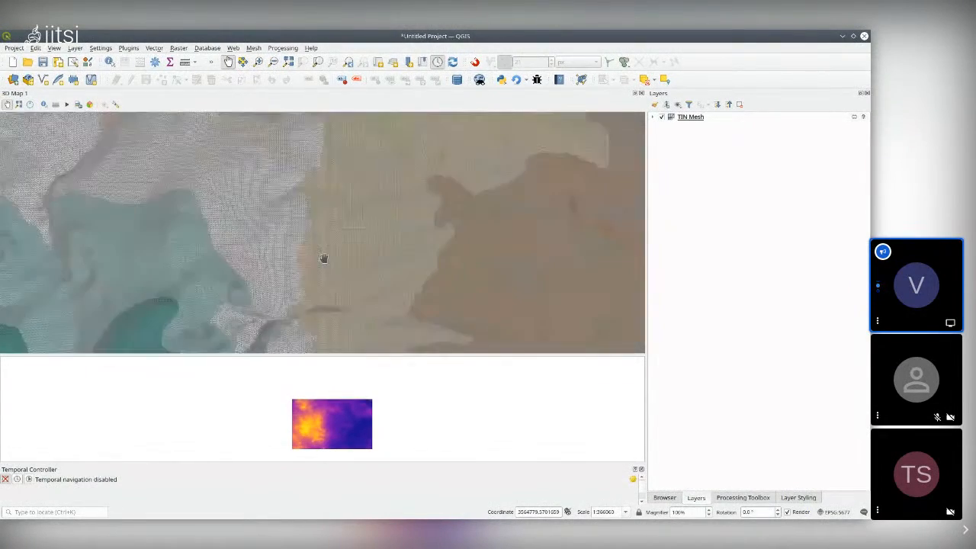
click(653, 117)
click(653, 116)
click(115, 103)
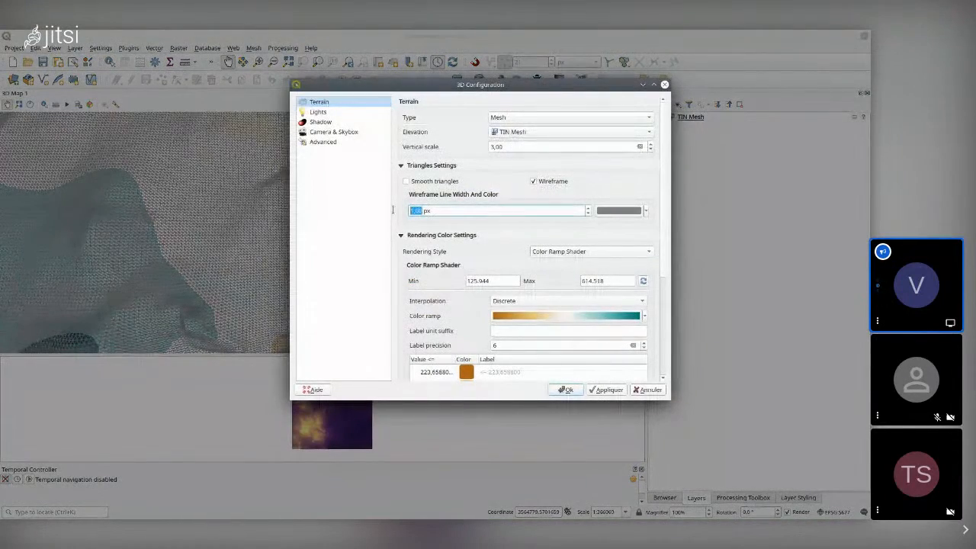
text(0.)
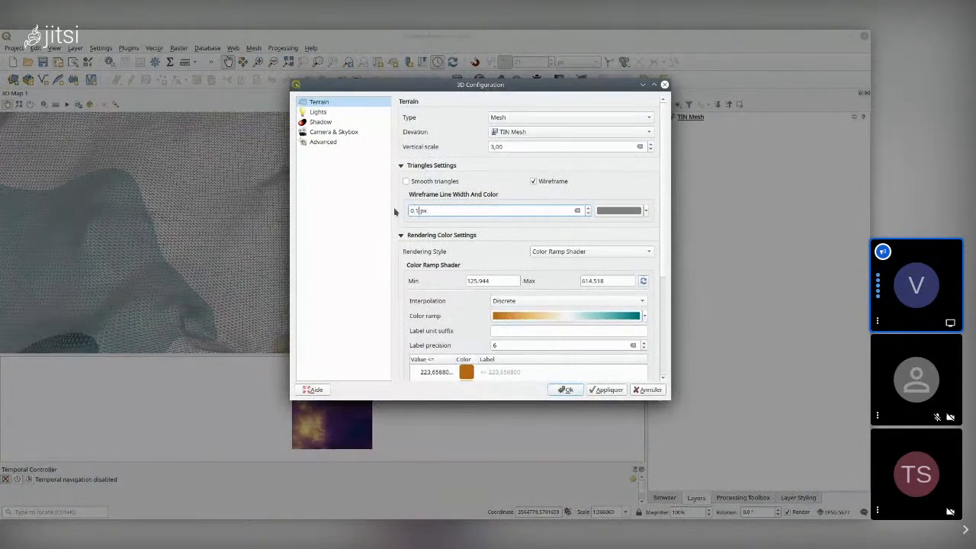
click(437, 183)
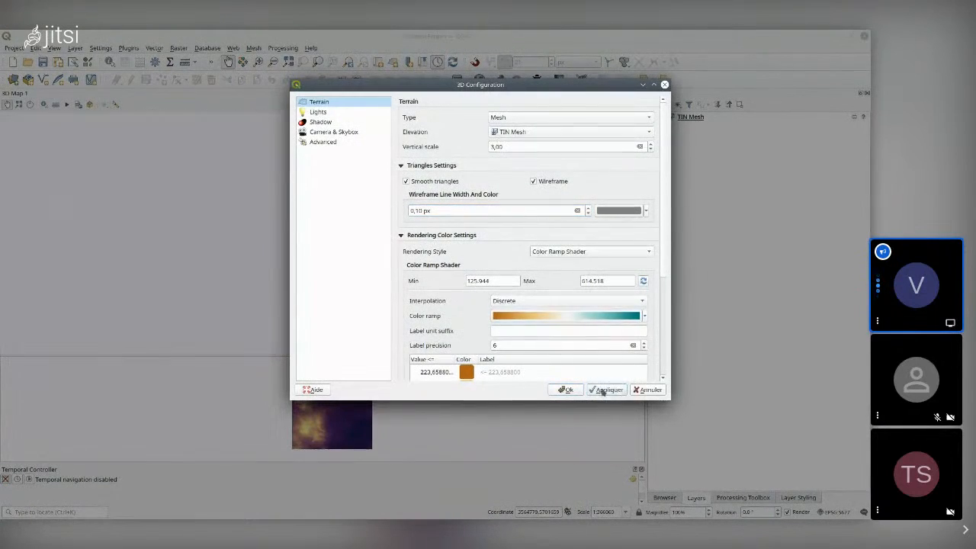
click(564, 390)
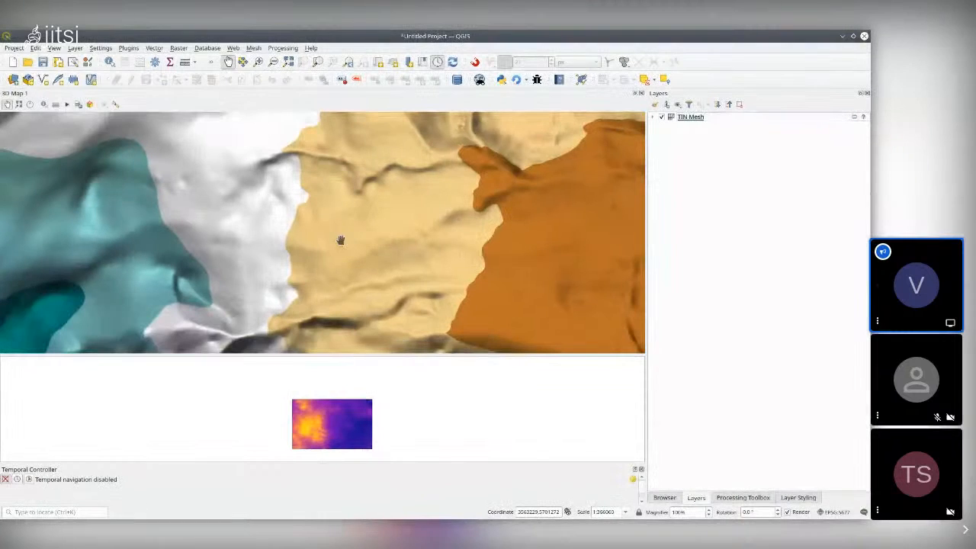
Step: Set the 3D view's directional light to azimuth 130.16° and altitude 29°
scroll(341, 240, down, 10)
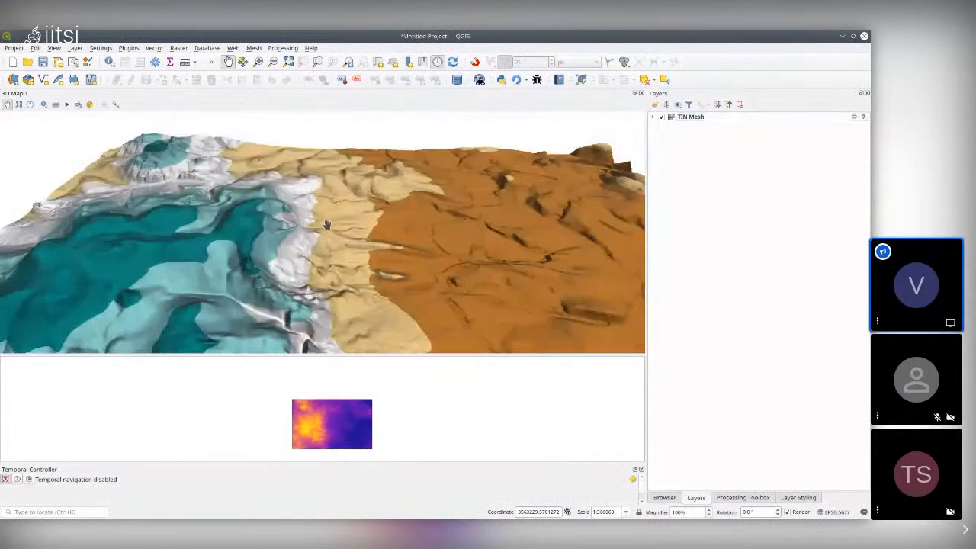
scroll(312, 254, up, 5)
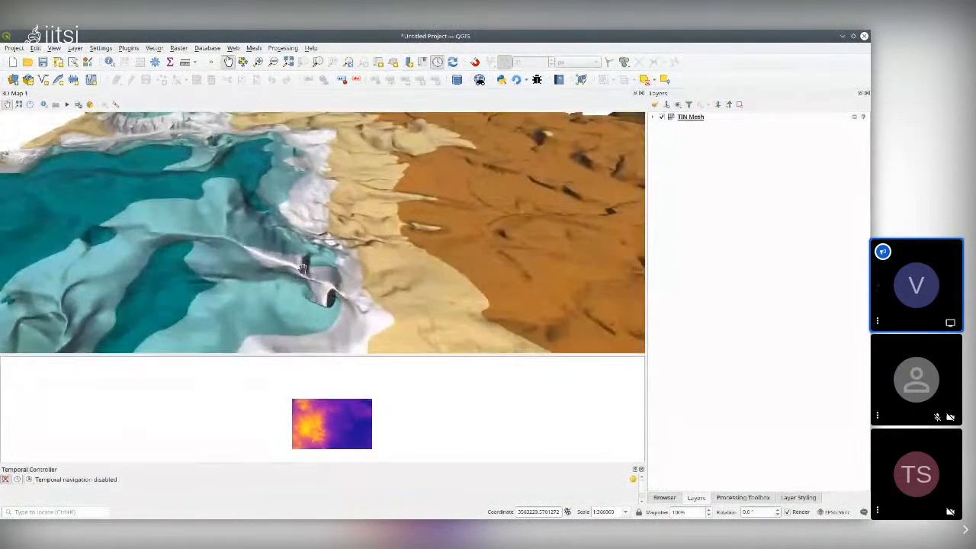
drag(538, 276, 375, 267)
drag(538, 272, 423, 261)
click(117, 105)
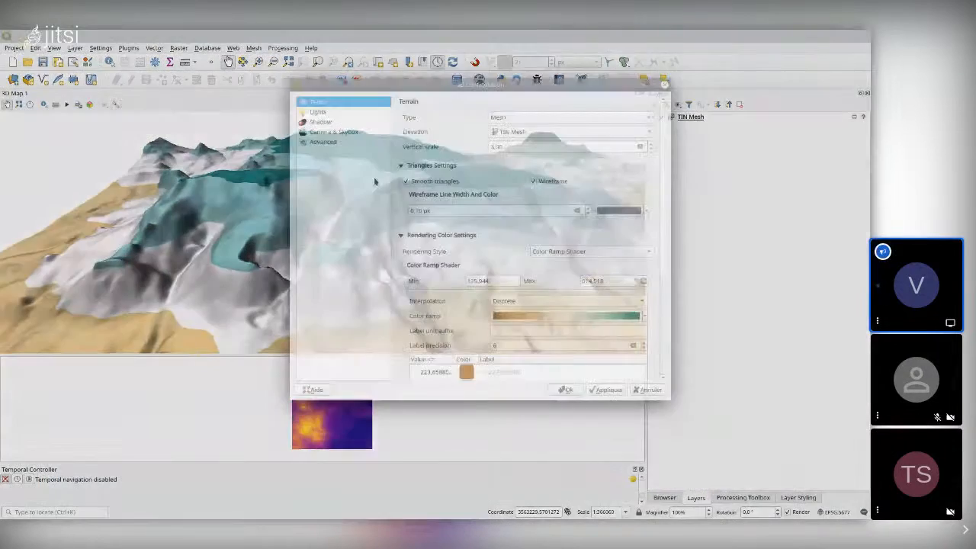
click(319, 112)
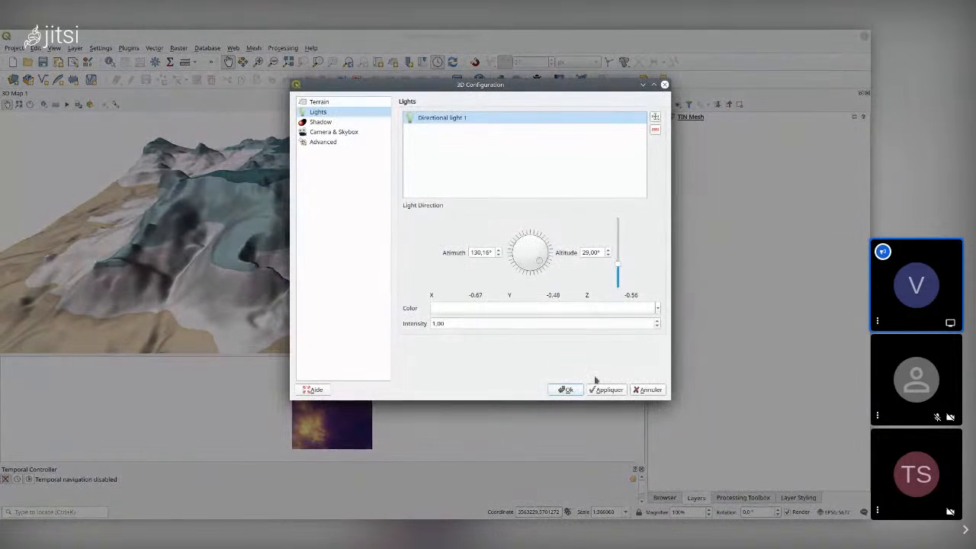
click(568, 391)
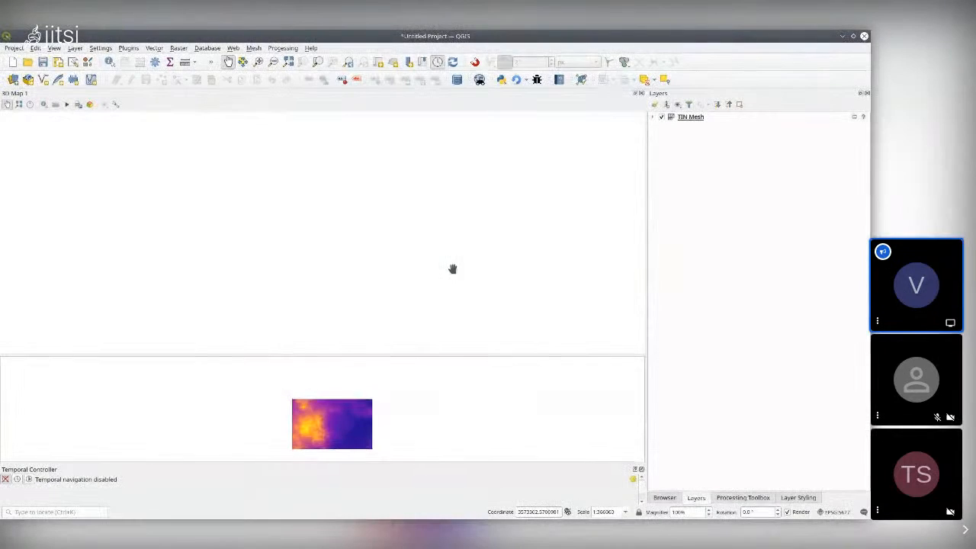
Step: Examine the lit 3D terrain from a low angle, both close up and from farther away
drag(403, 243, 322, 193)
drag(334, 263, 338, 229)
scroll(338, 255, down, 1)
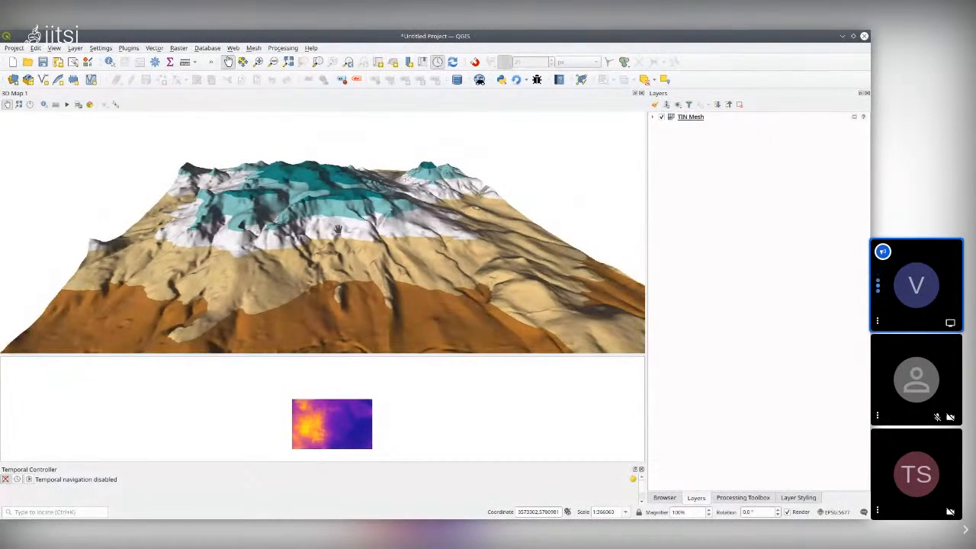
scroll(320, 237, up, 3)
scroll(319, 239, down, 3)
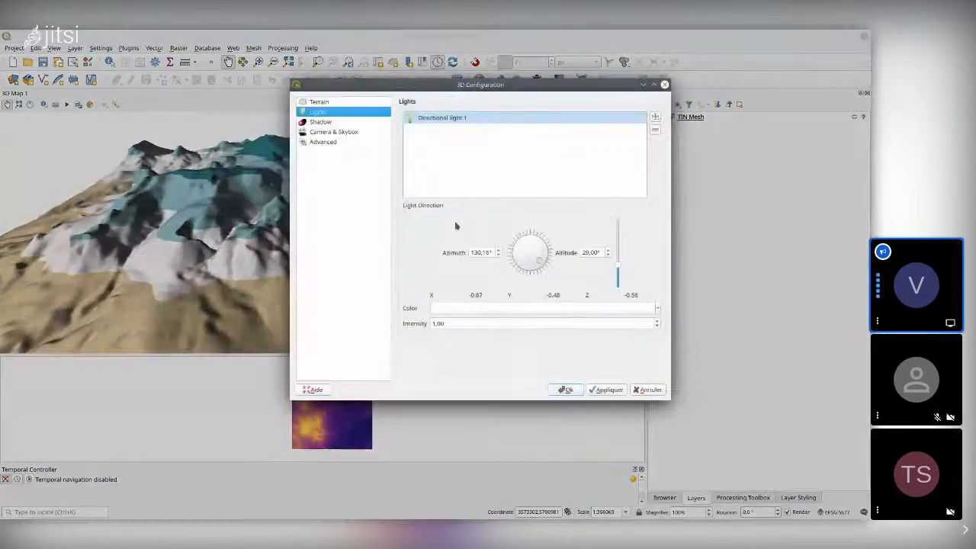
Step: Set the mesh terrain's vertical scale to 10, apply the 3D configuration, and inspect the exaggerated relief
key(Up)
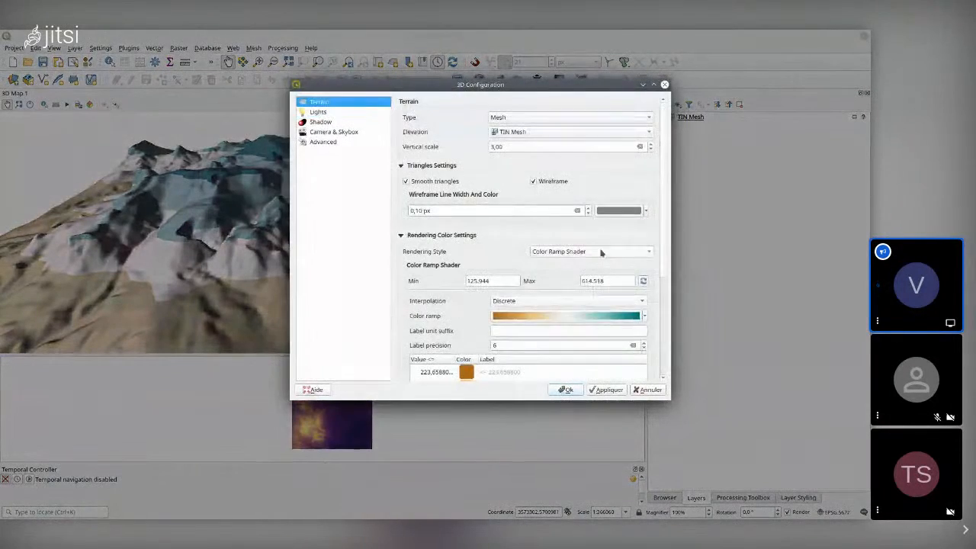
click(601, 252)
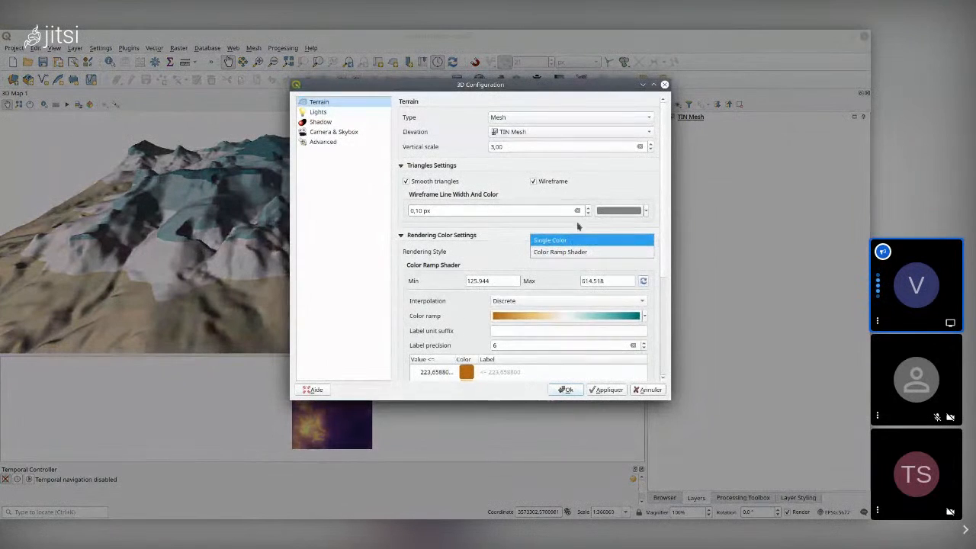
click(602, 389)
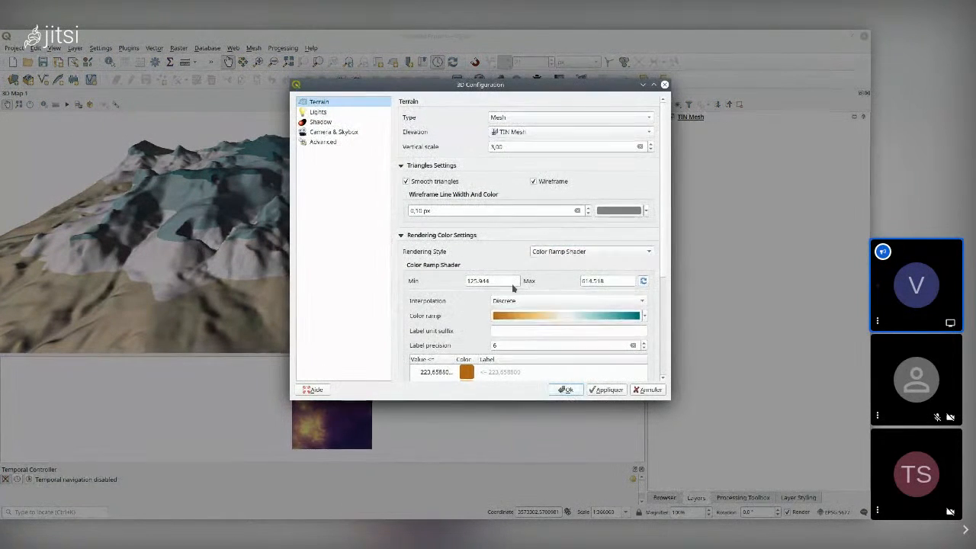
click(494, 147)
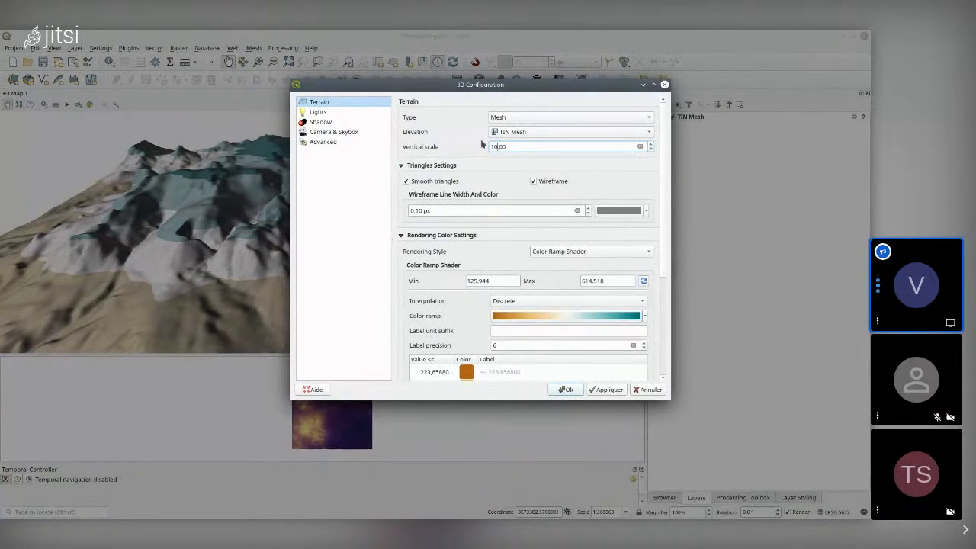
click(608, 389)
click(564, 390)
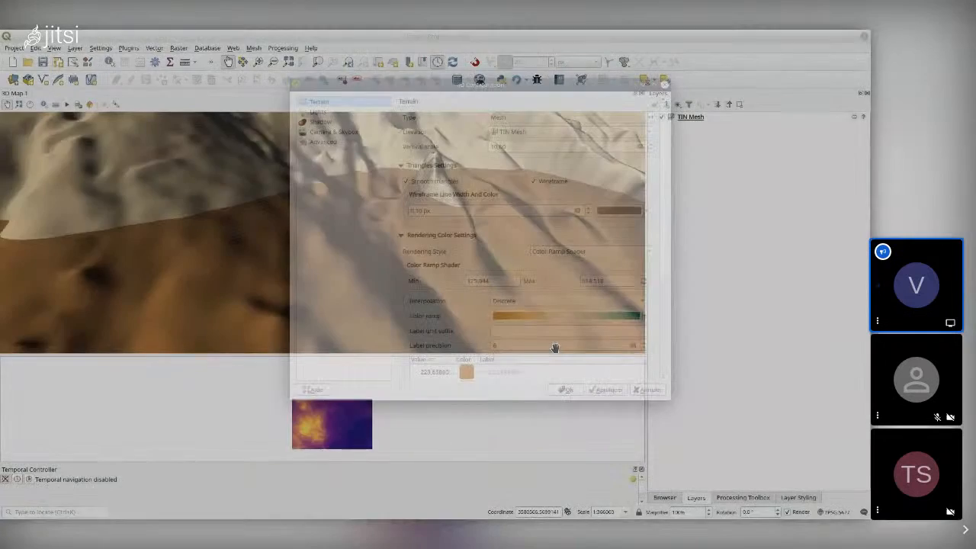
drag(442, 268, 386, 266)
scroll(417, 215, up, 3)
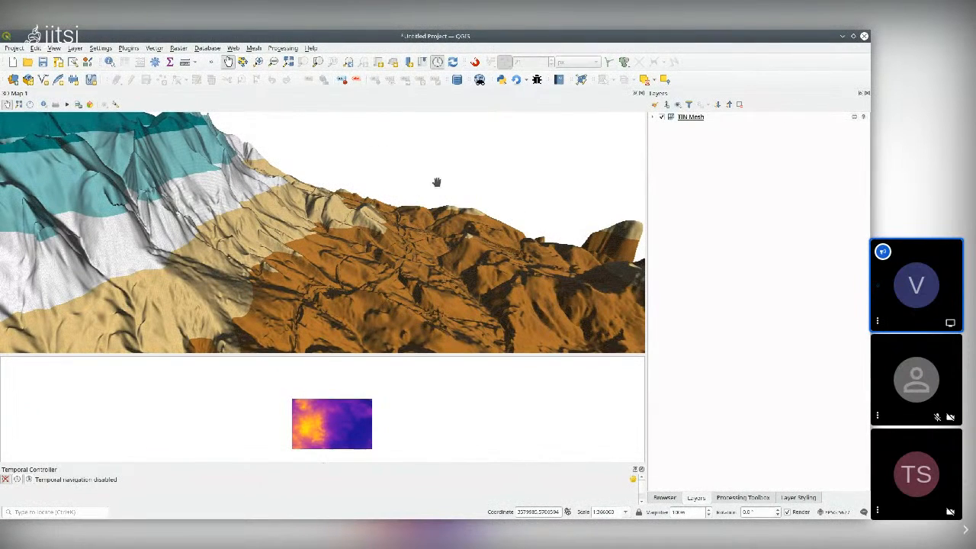
Step: Open another project in place of the current untitled one
click(27, 64)
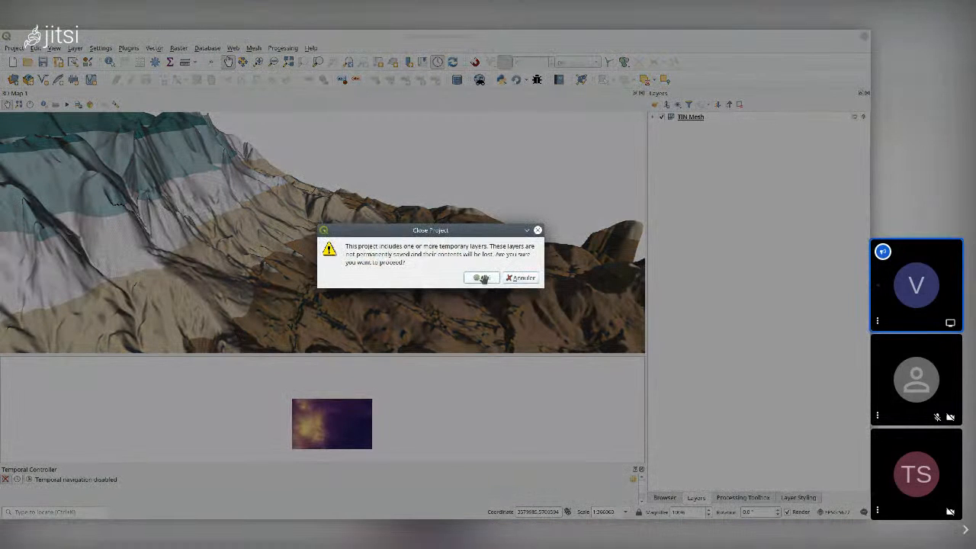
Step: Discard the current project's temporary layers and open fakeTIN.qgz from the exampleProject/fakeTIN folder
click(481, 278)
click(441, 275)
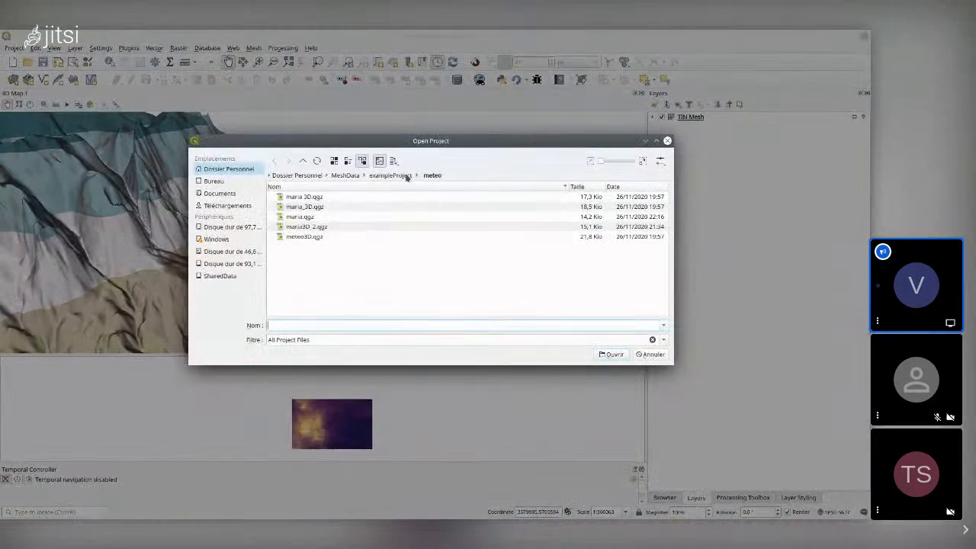
click(392, 181)
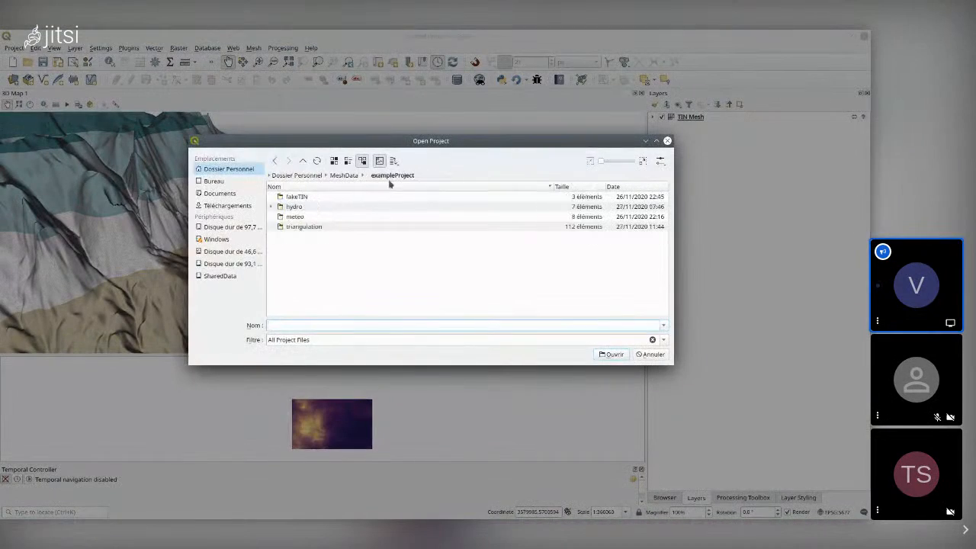
double_click(297, 197)
click(299, 198)
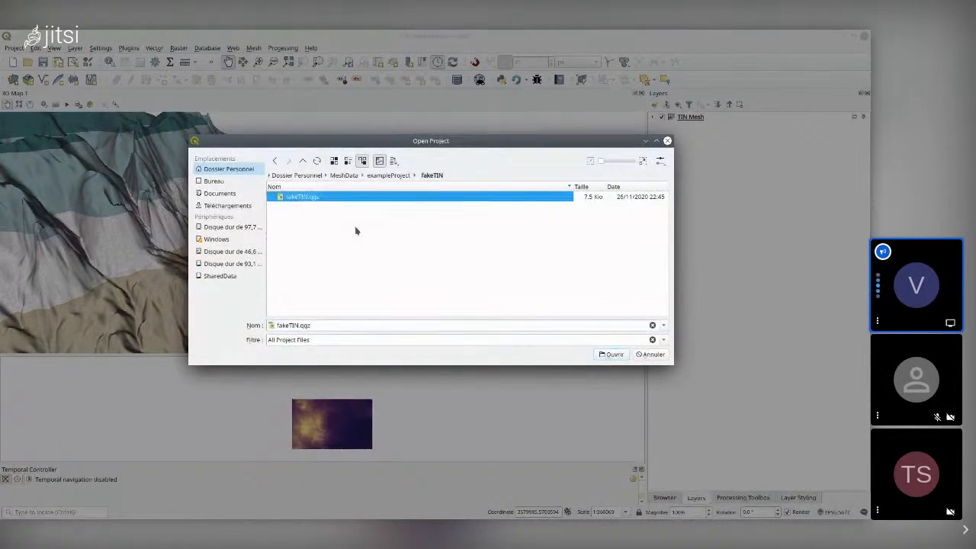
click(608, 354)
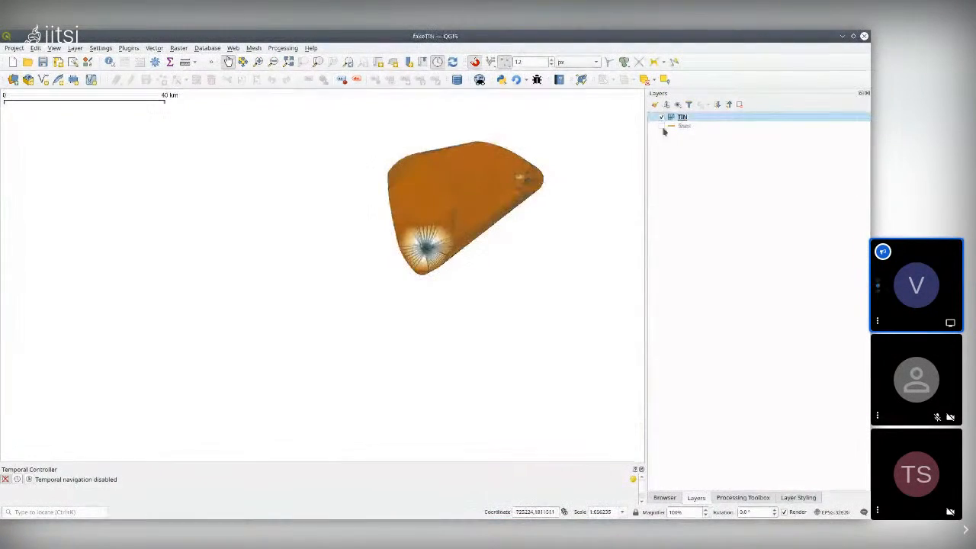
Step: Hide the TIN mesh layer and show the lines layer in the map
click(661, 117)
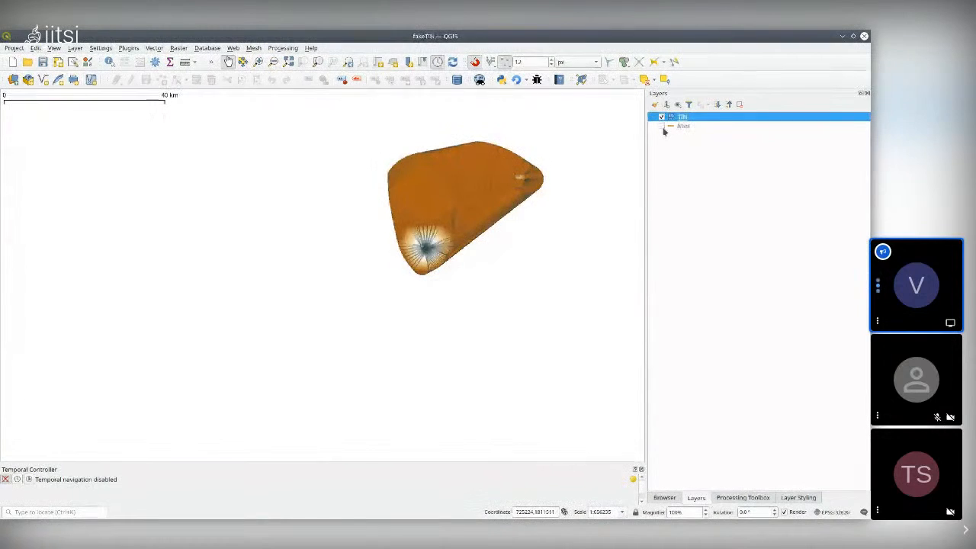
scroll(362, 207, down, 2)
scroll(359, 216, up, 5)
scroll(397, 243, down, 1)
scroll(398, 243, down, 2)
scroll(429, 244, up, 1)
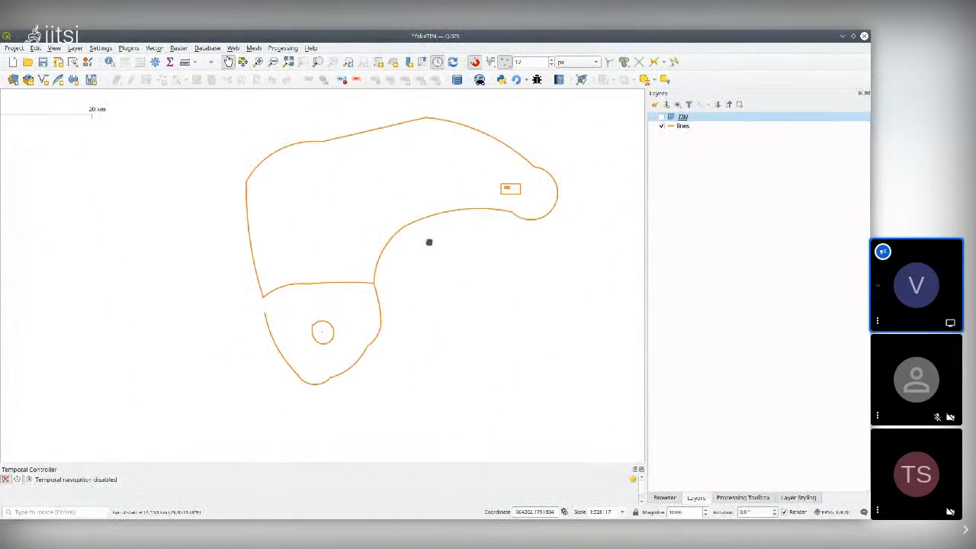
Step: Review the Z values of the features in the lines layer's attribute table, and close the table
double_click(683, 126)
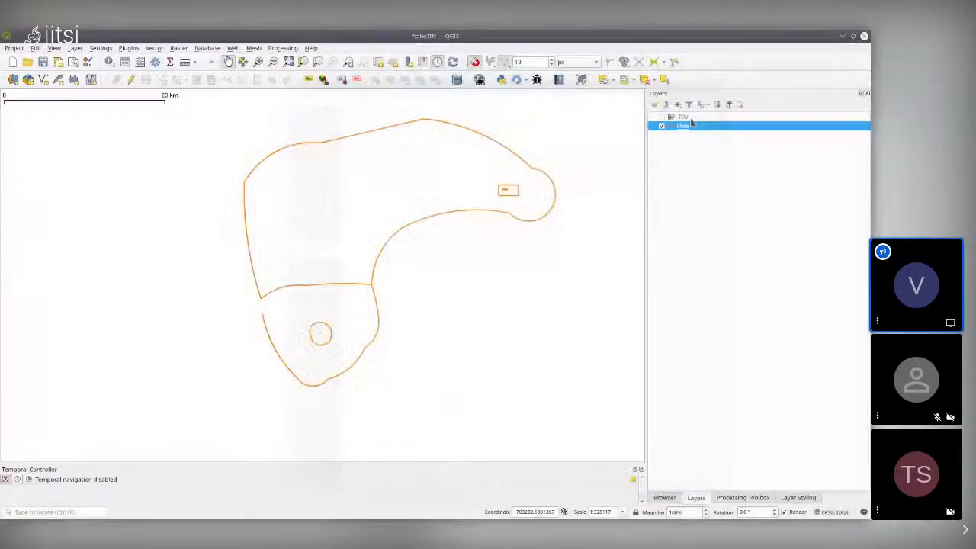
right_click(683, 128)
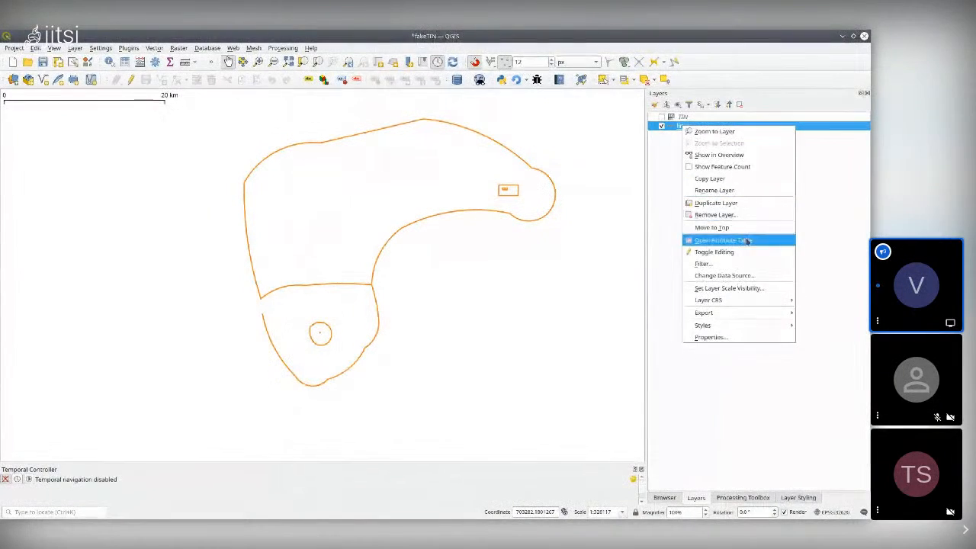
click(743, 239)
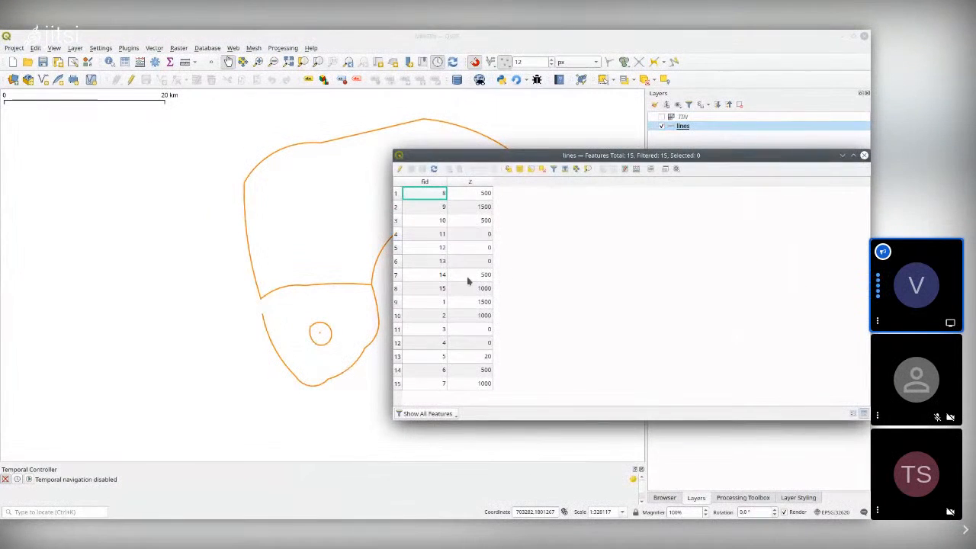
drag(595, 155, 385, 159)
click(653, 157)
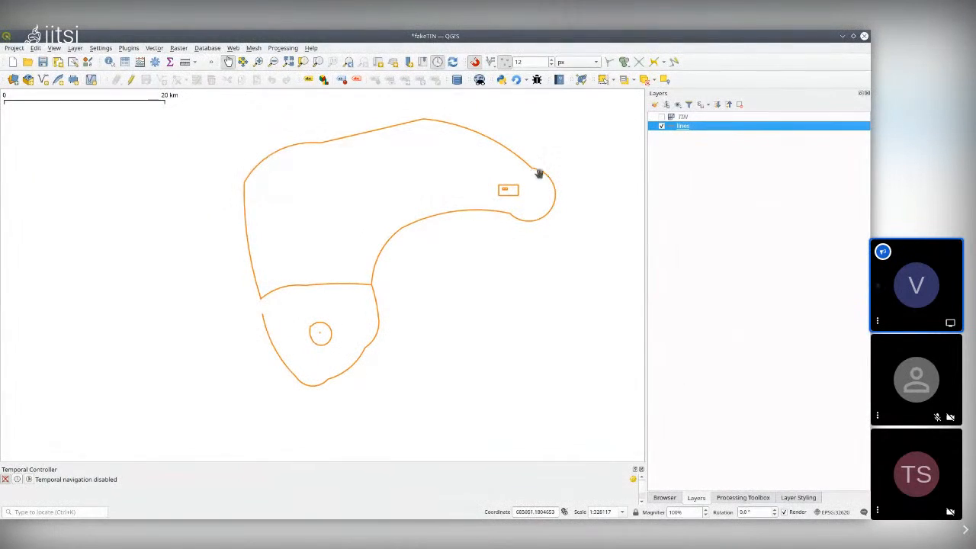
Step: Show the TIN mesh layer again and hide the lines layer
drag(554, 173, 529, 187)
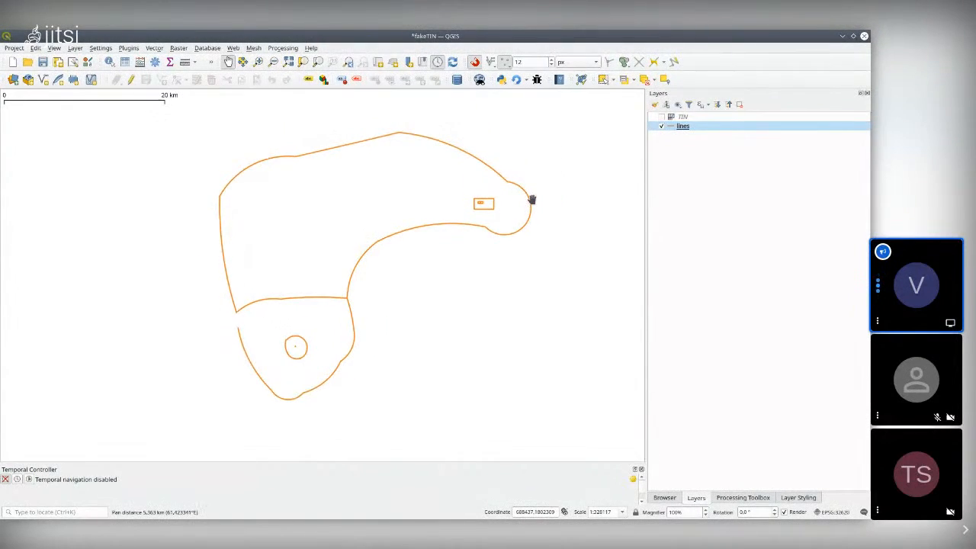
drag(479, 238, 480, 241)
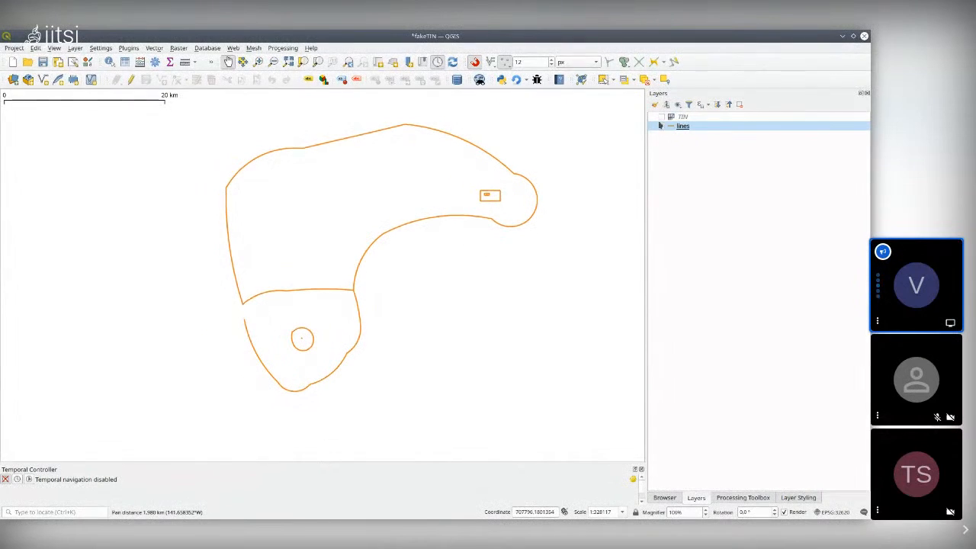
click(661, 117)
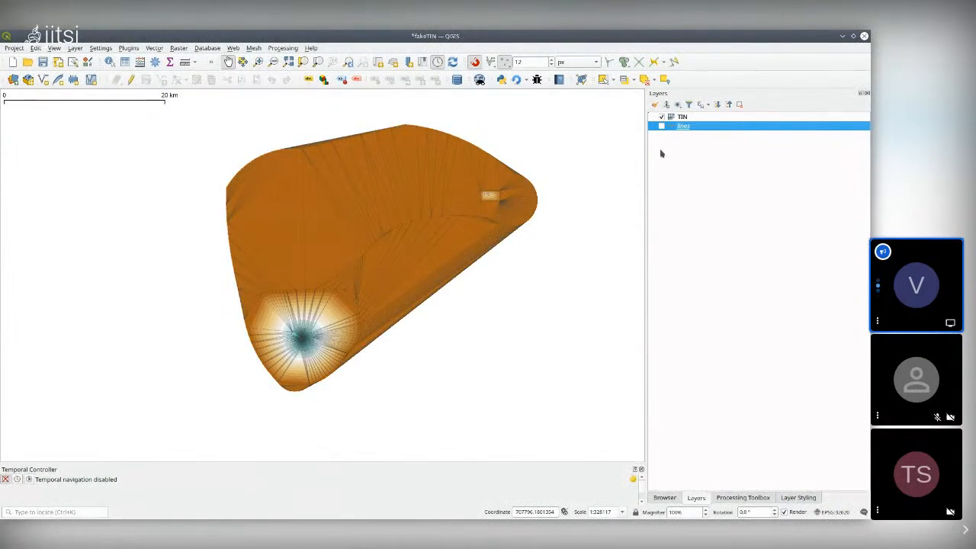
Step: Turn off native mesh rendering in the styling of the TIN layer
click(690, 118)
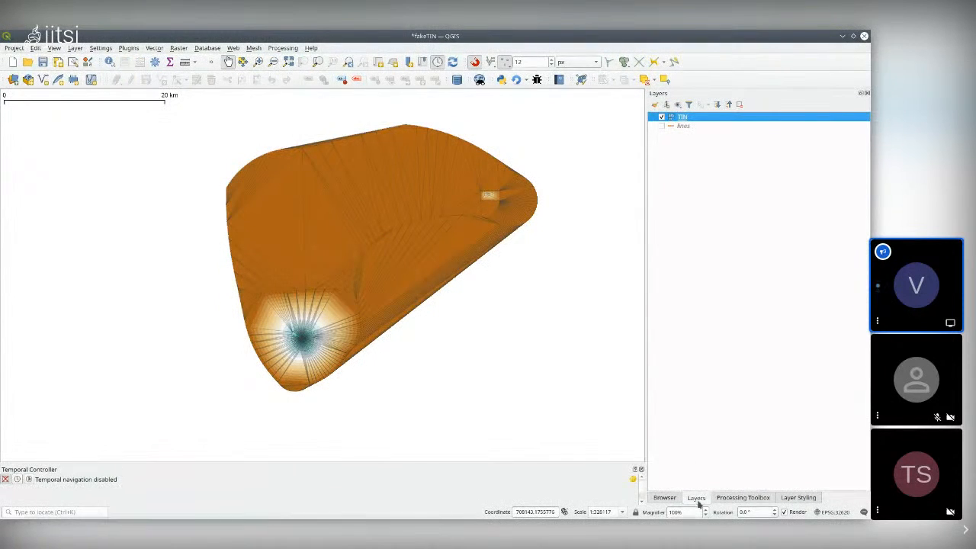
click(798, 497)
click(743, 120)
click(716, 152)
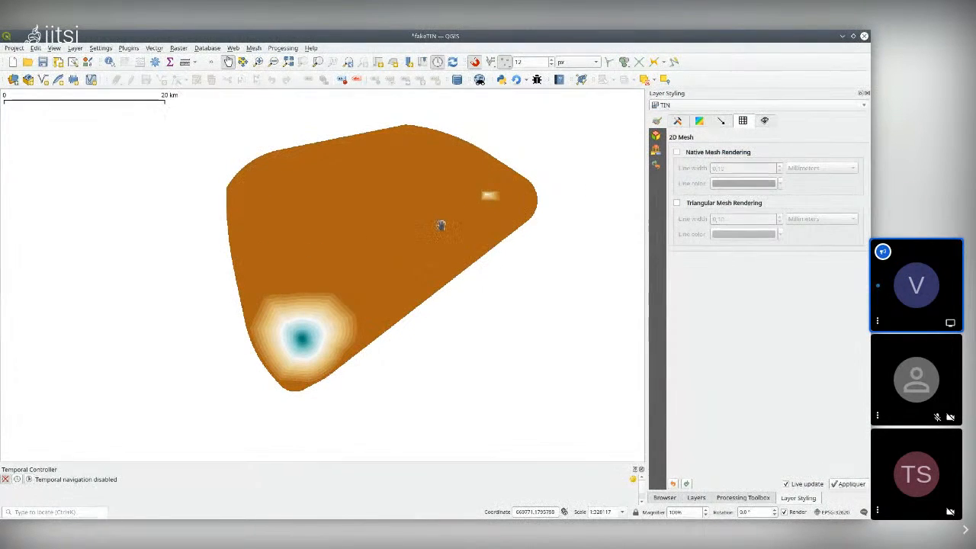
Step: Create a new 3D map view, dock it above the main map and tilt its camera towards the horizon
key(ctrl+alt+m)
drag(715, 270, 398, 229)
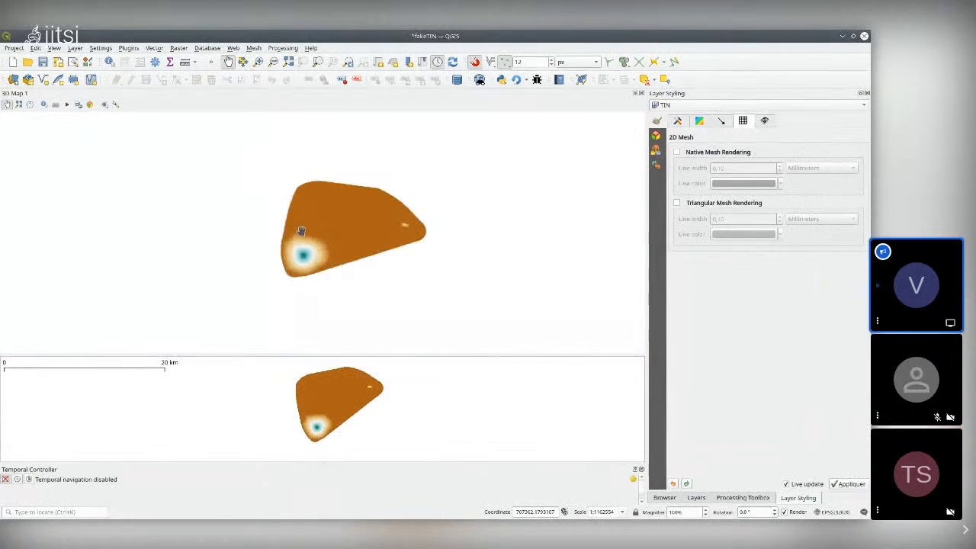
mouse_move(293, 242)
mouse_down()
mouse_move(283, 252)
mouse_move(289, 246)
mouse_up()
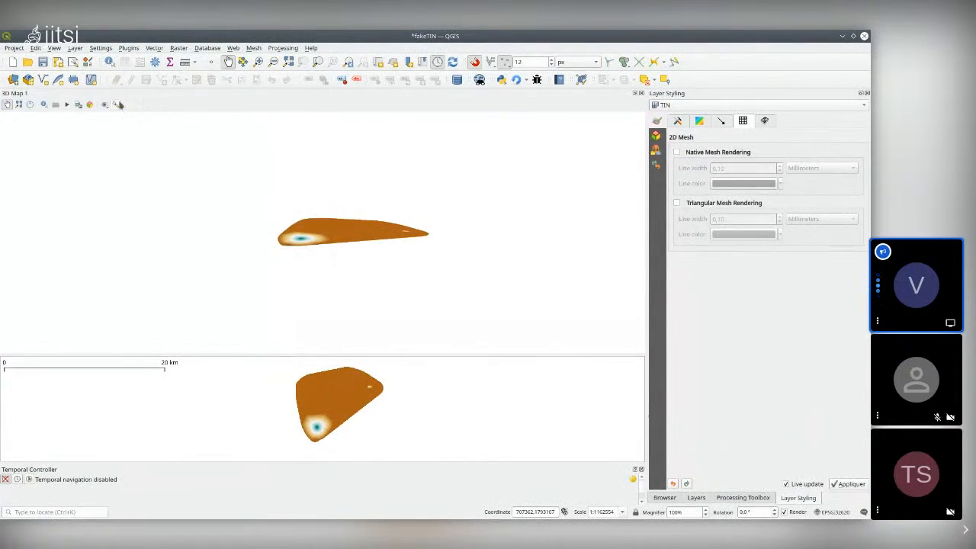
Step: Configure the 3D map's terrain as type Mesh with the TIN layer as elevation
click(116, 104)
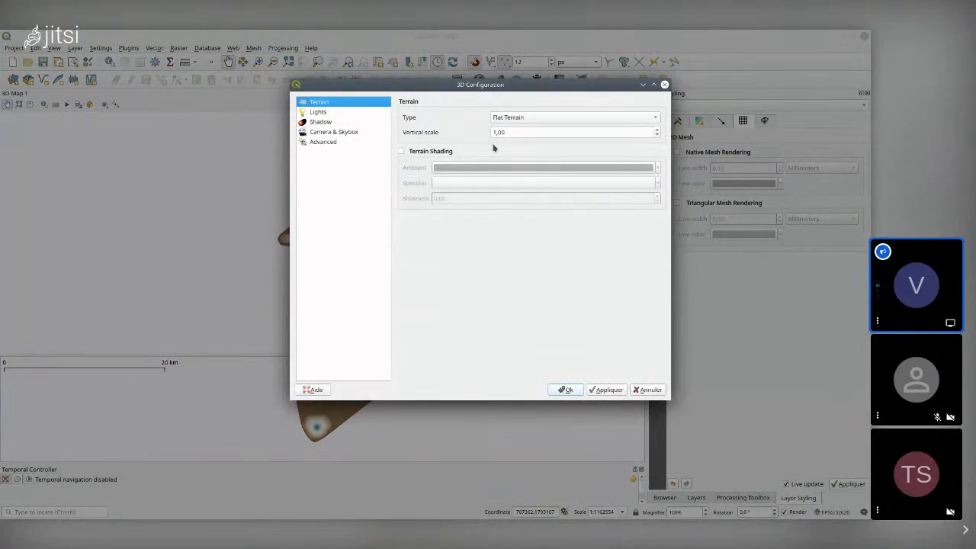
click(534, 116)
click(534, 131)
click(531, 144)
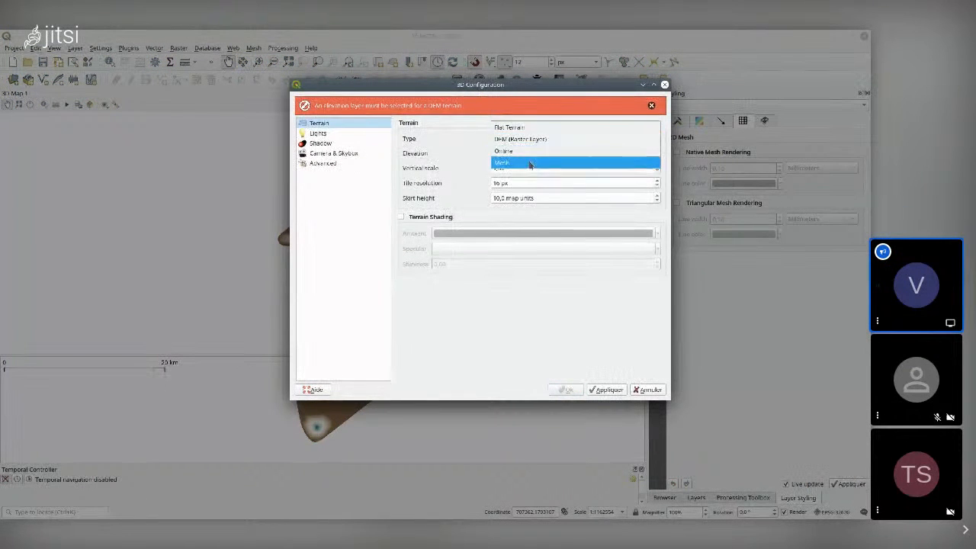
click(535, 159)
click(536, 153)
click(540, 165)
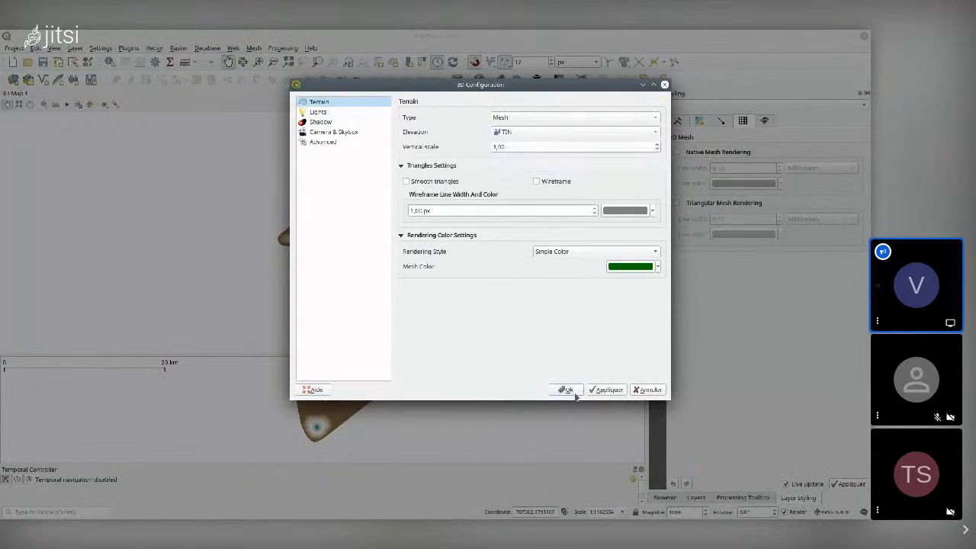
click(565, 390)
Step: Increase the vertical scale of the 3D mesh terrain to exaggerate its relief
scroll(279, 251, up, 6)
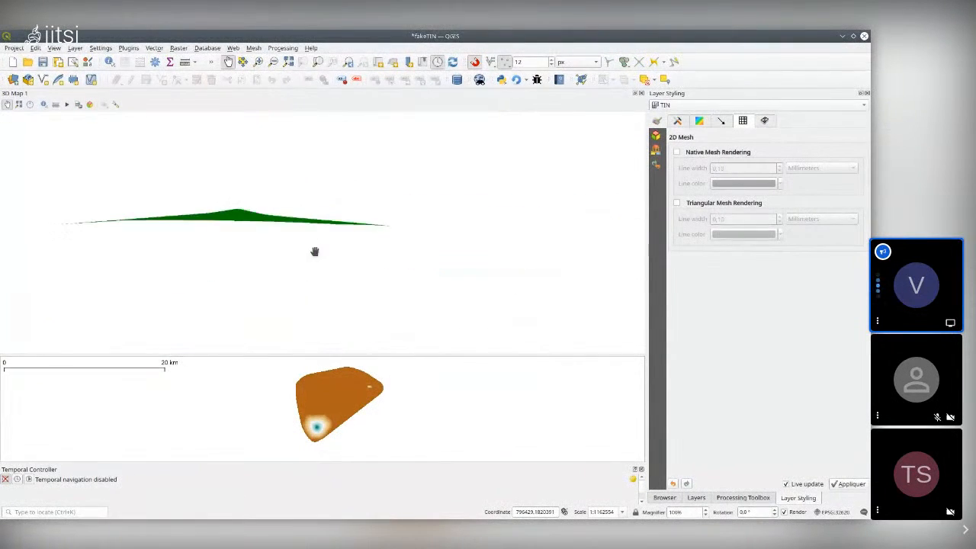
drag(315, 242, 355, 233)
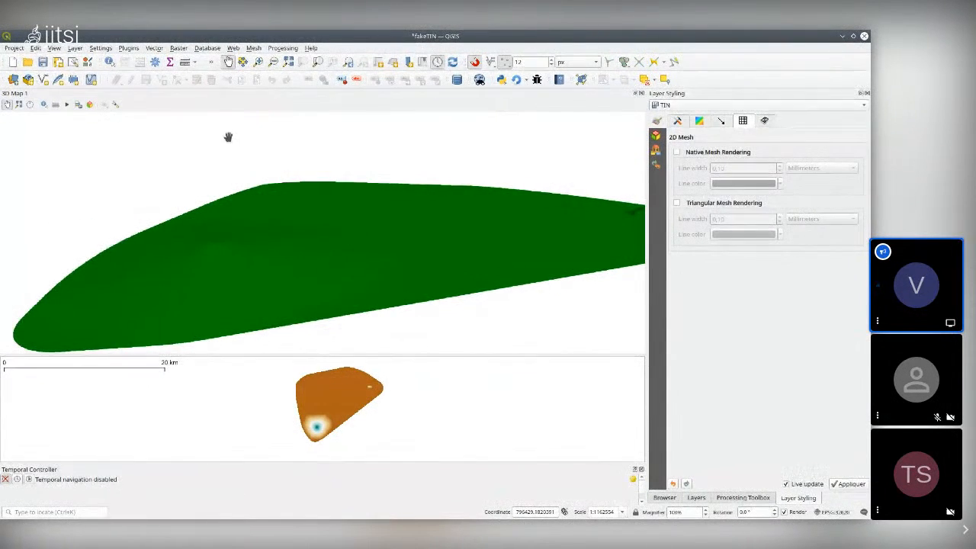
click(115, 104)
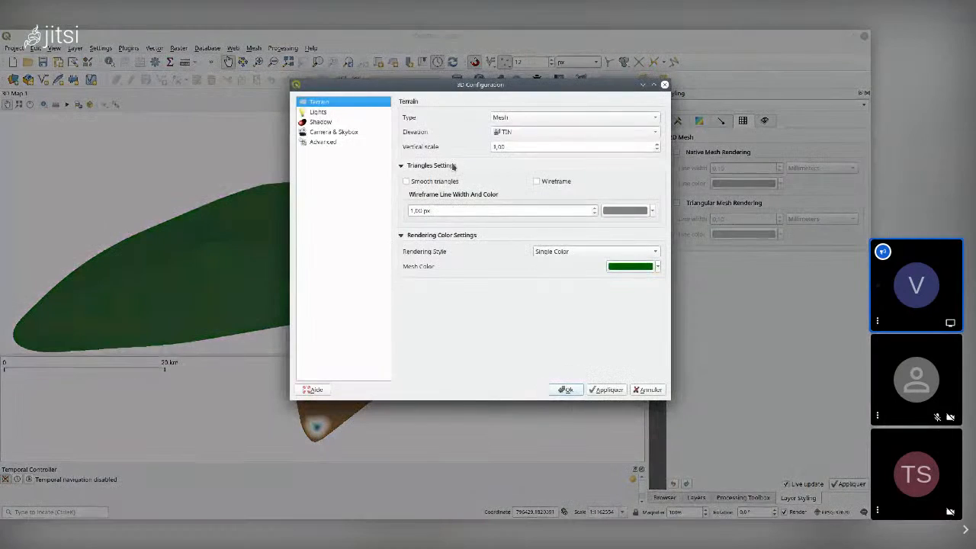
scroll(653, 146, up, 5)
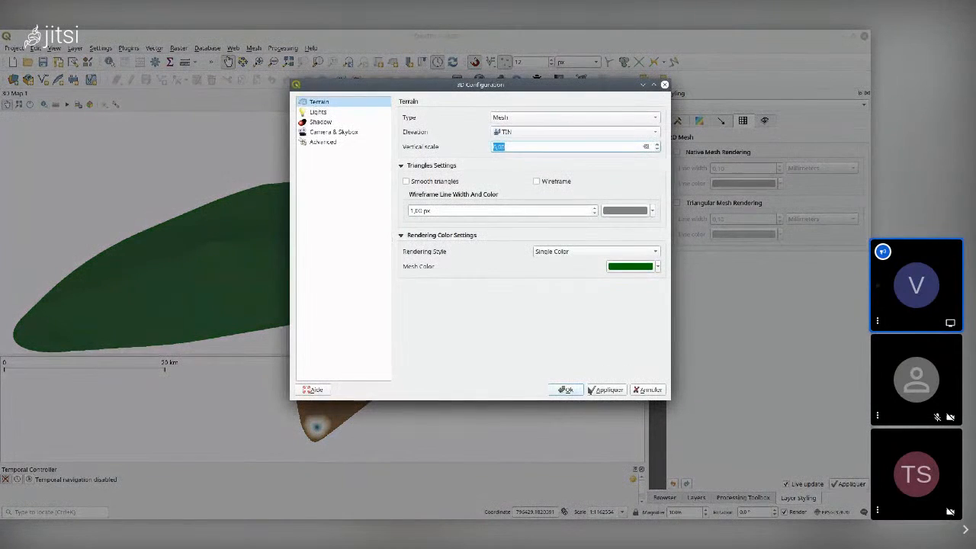
click(592, 390)
click(565, 389)
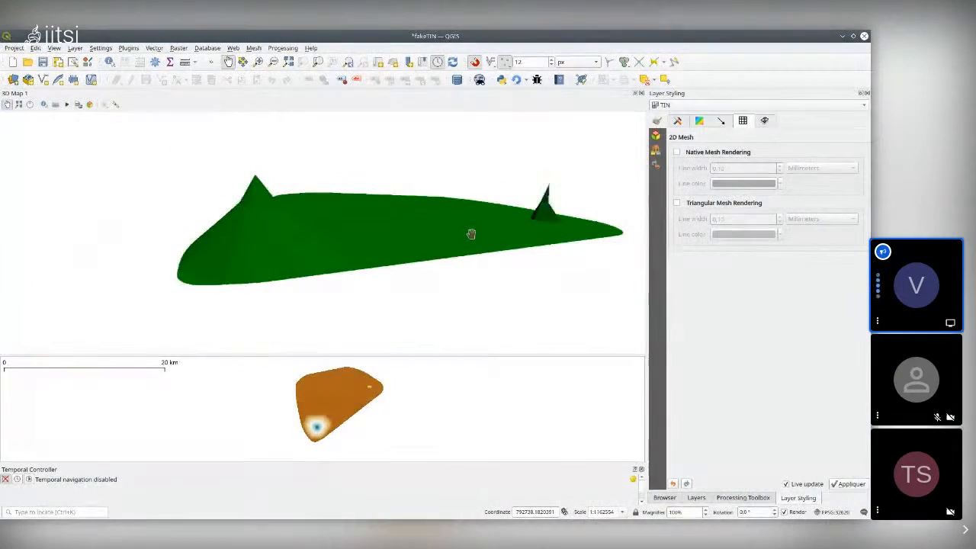
drag(454, 243, 496, 247)
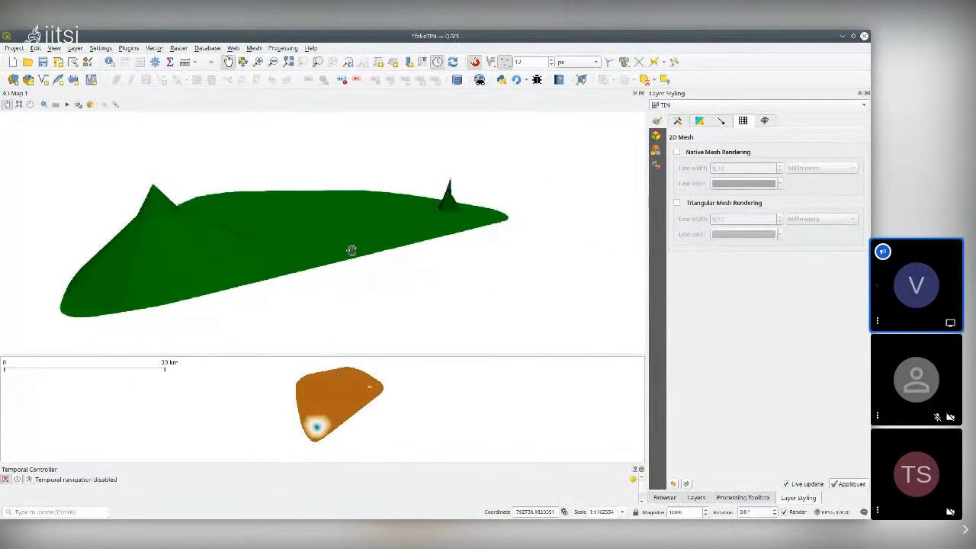
drag(351, 251, 422, 277)
Step: Enlarge the 2D map area below the 3D view and show the whole TIN mesh in it
drag(333, 353, 348, 207)
scroll(306, 390, down, 2)
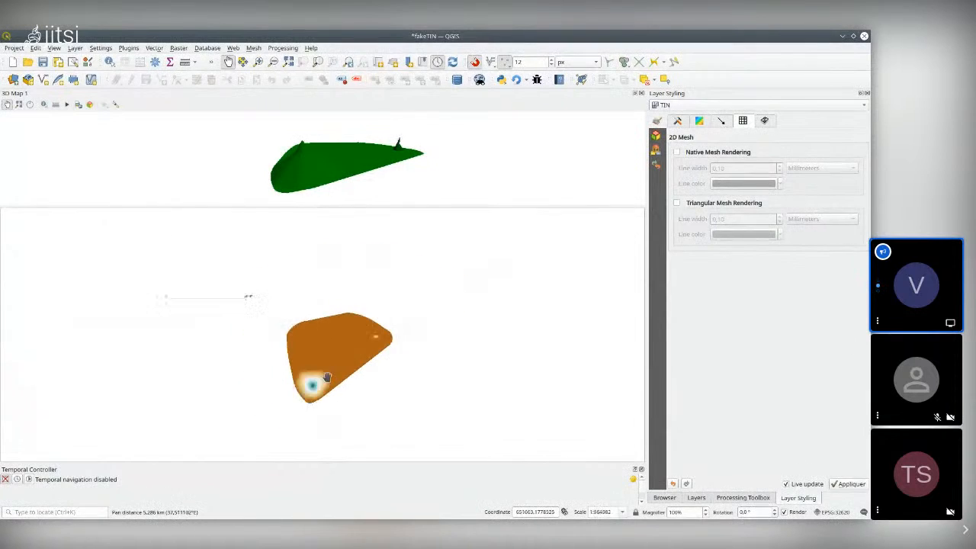
drag(336, 370, 325, 336)
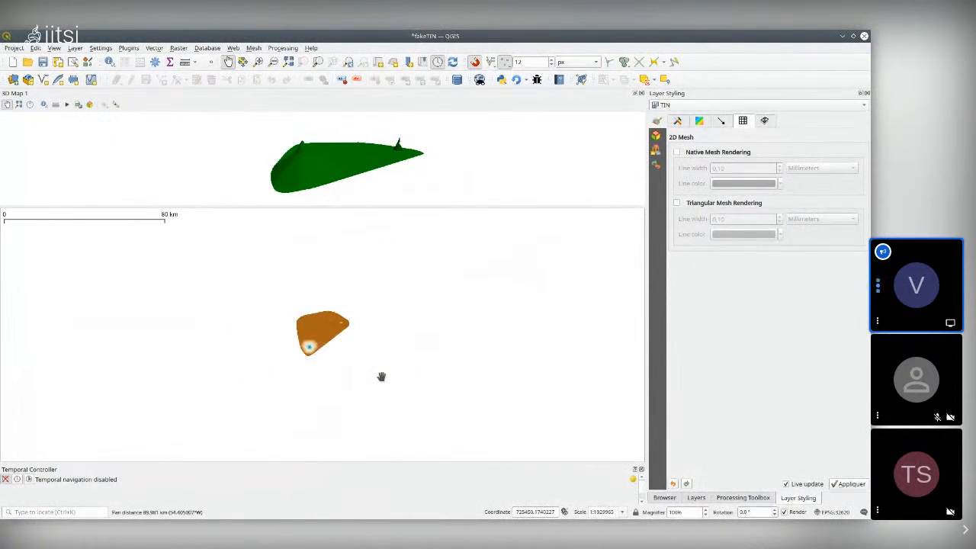
scroll(326, 334, up, 2)
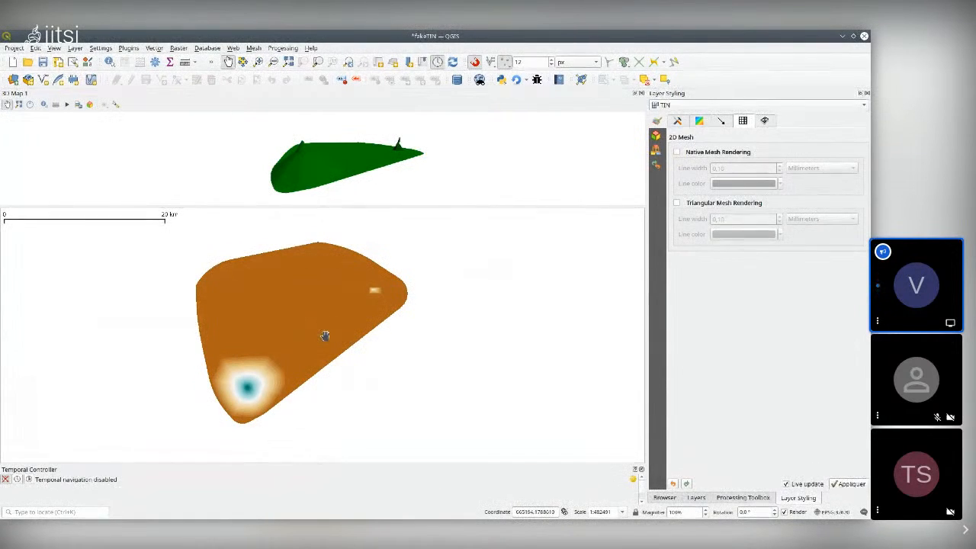
Step: Examine the colour bands around the large peak of the TIN mesh in the 2D map
scroll(245, 399, up, 5)
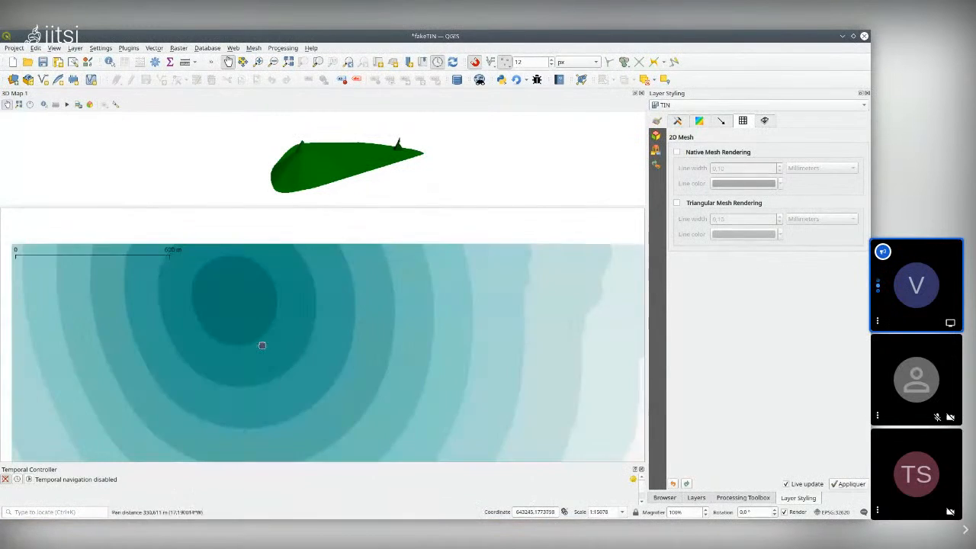
drag(262, 345, 261, 346)
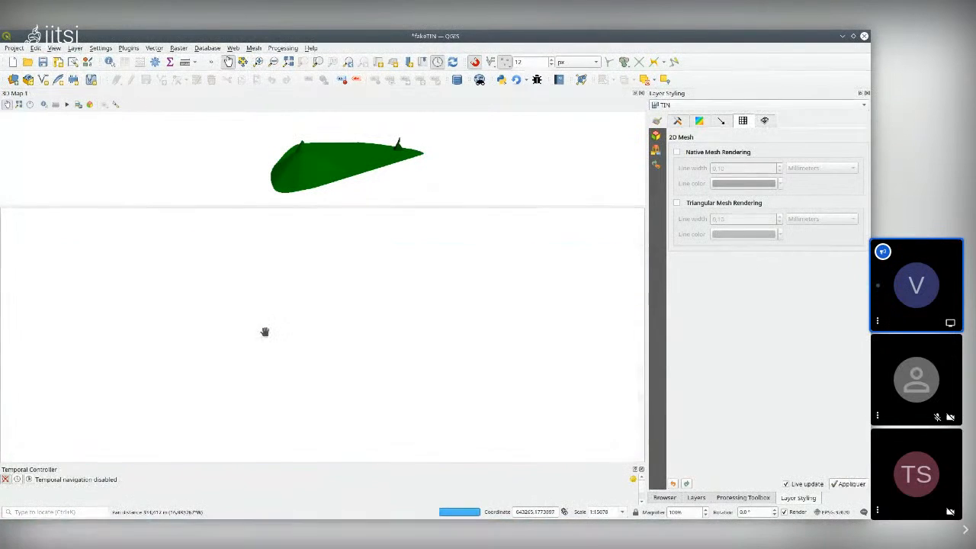
scroll(277, 307, up, 2)
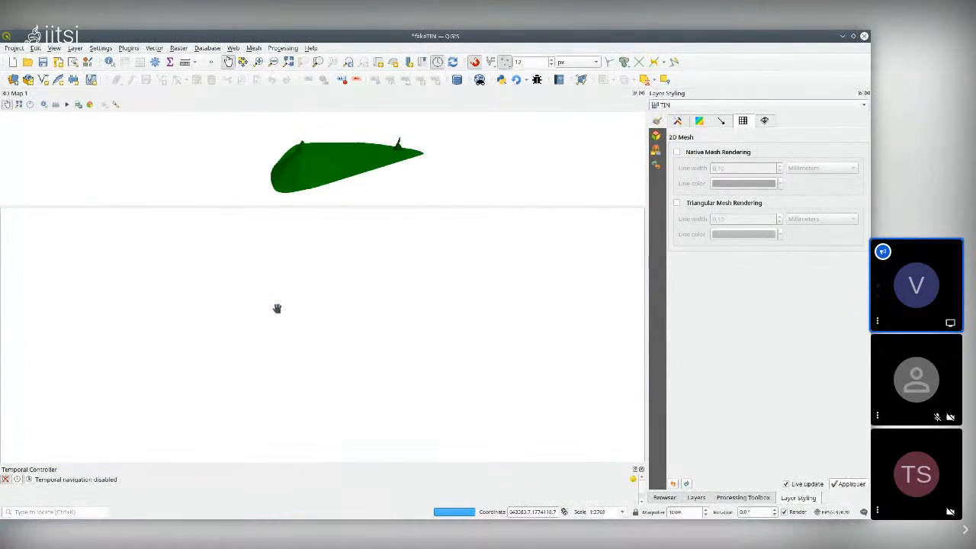
scroll(275, 309, up, 3)
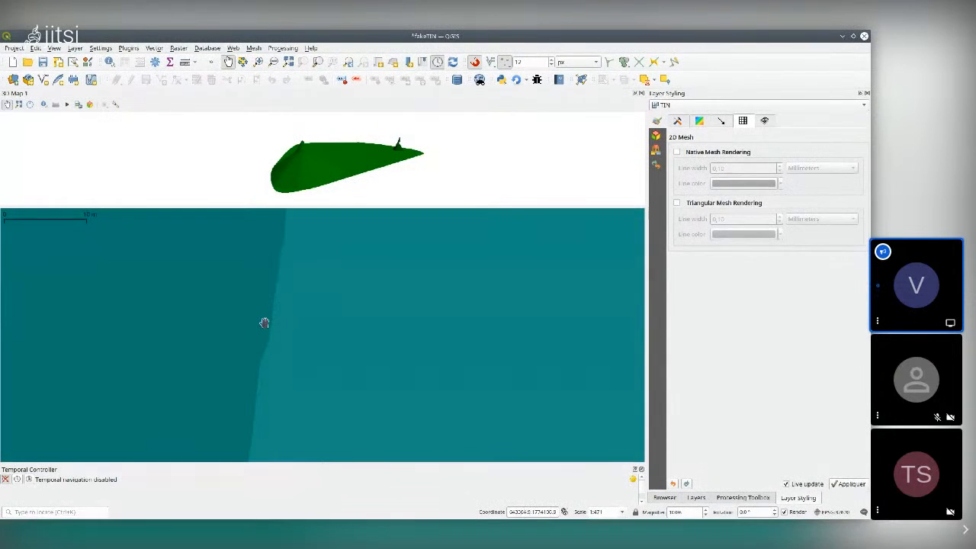
scroll(264, 322, down, 2)
scroll(263, 322, down, 4)
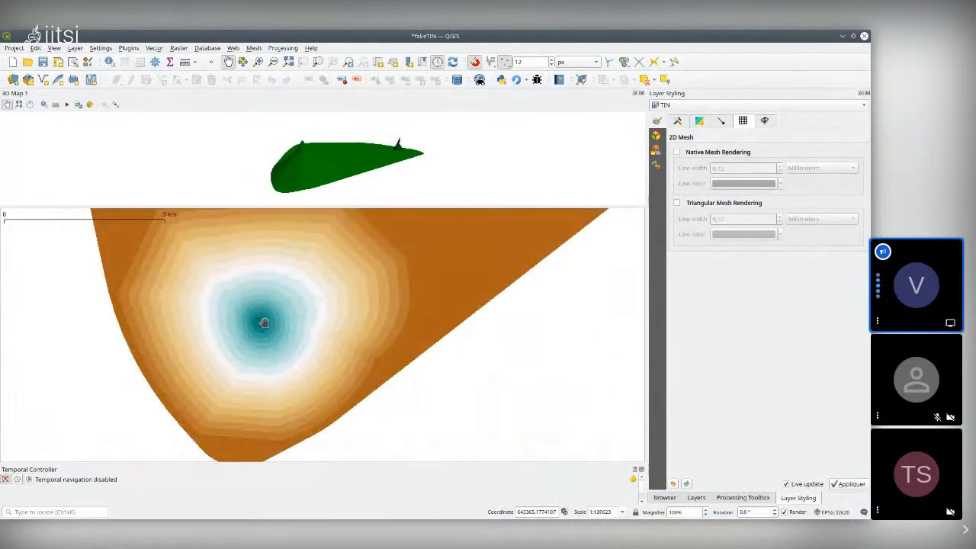
scroll(263, 322, down, 1)
Step: Turn on native mesh rendering for the TIN layer while viewing the small rectangular peak near the mesh's eastern end
drag(397, 264, 233, 394)
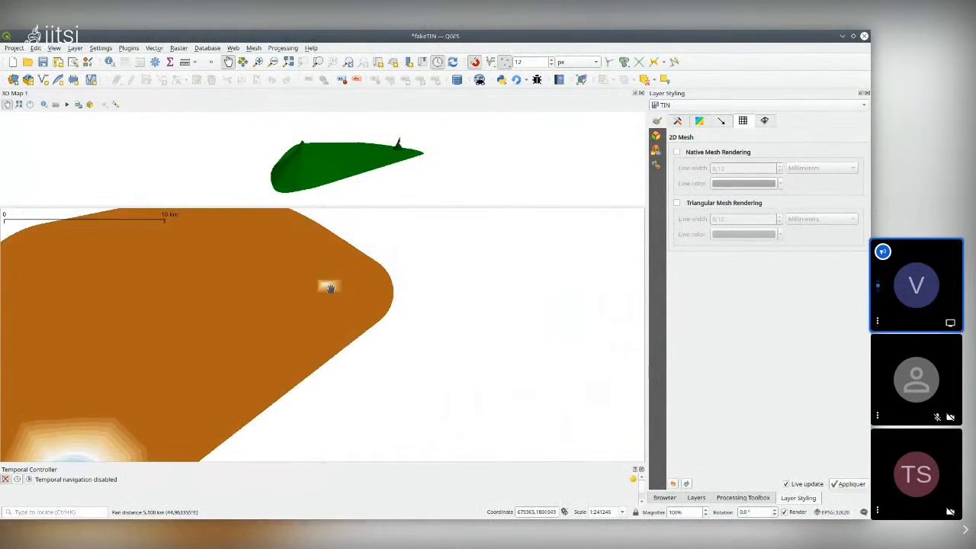
scroll(328, 288, up, 5)
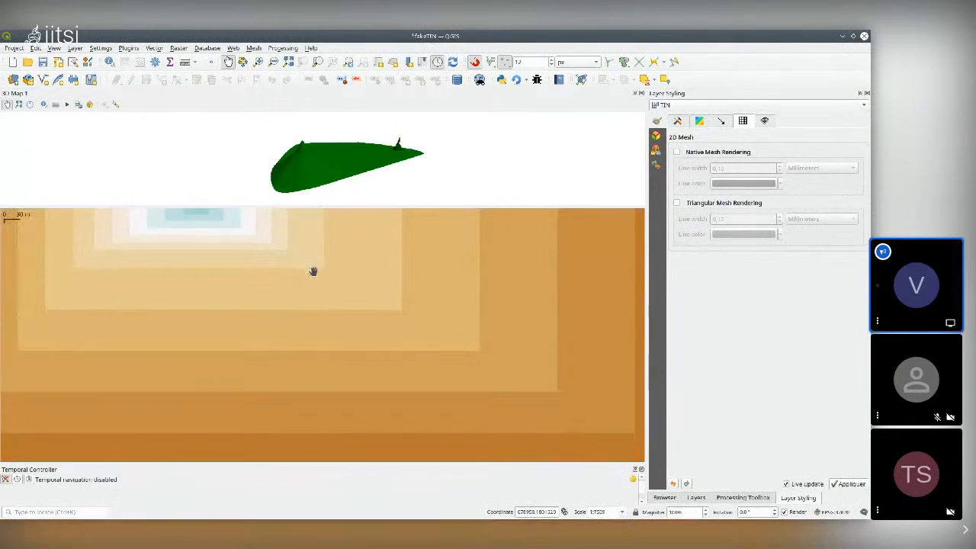
drag(312, 272, 366, 364)
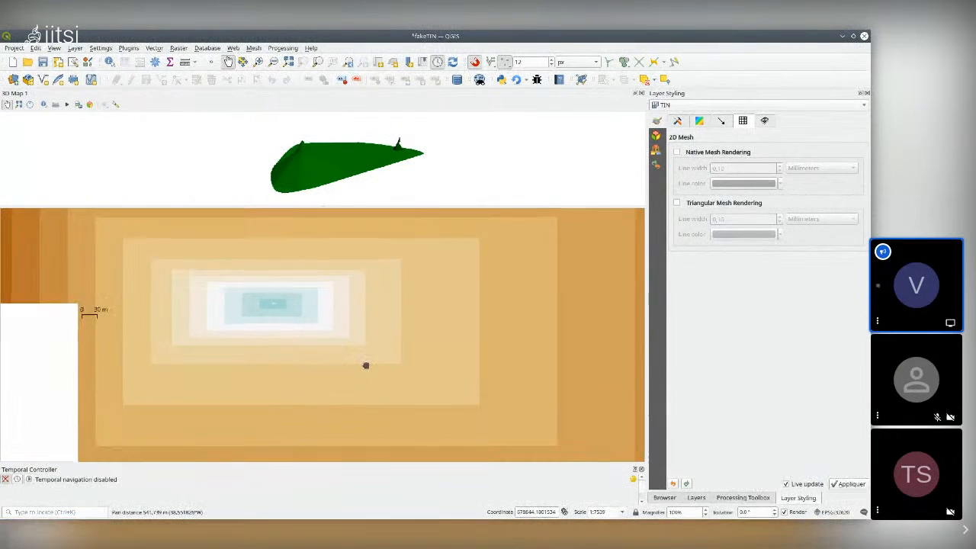
scroll(280, 313, up, 2)
scroll(362, 355, up, 3)
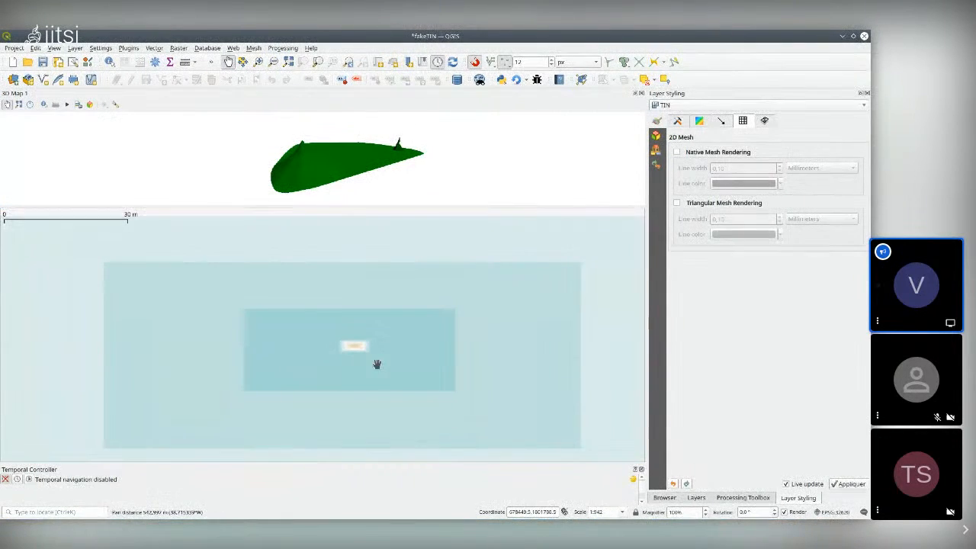
click(715, 152)
Step: Examine the nested triangulation at the centre of the small peak, from metre scale down to fractions of a millimetre
drag(327, 315, 397, 317)
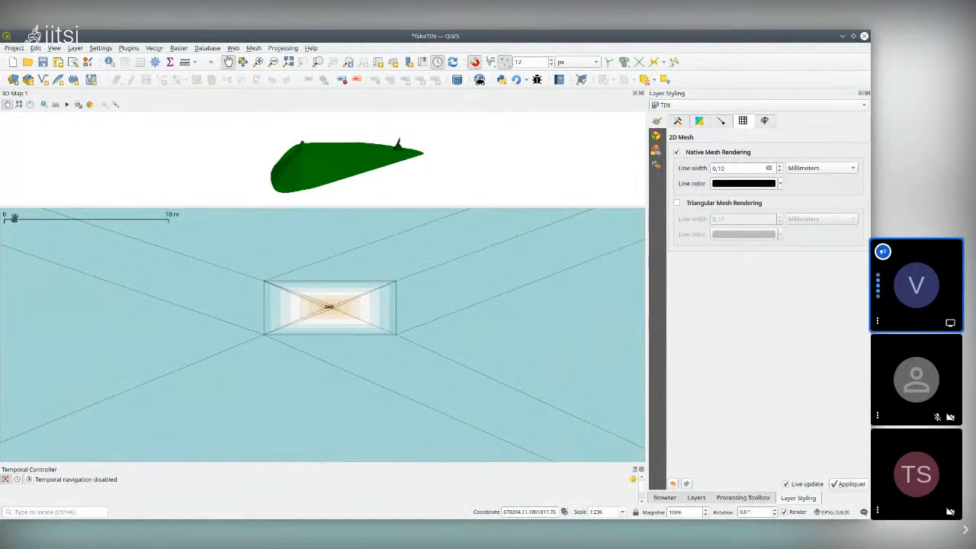
scroll(284, 313, up, 2)
drag(431, 312, 302, 328)
scroll(274, 302, up, 2)
scroll(302, 328, up, 1)
scroll(303, 323, up, 2)
scroll(311, 334, up, 1)
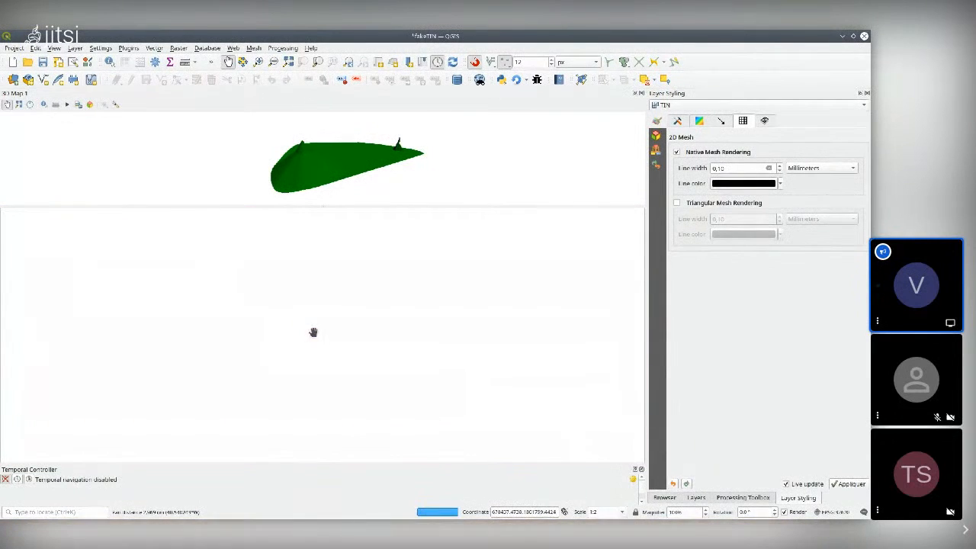
scroll(340, 313, up, 1)
scroll(253, 305, up, 1)
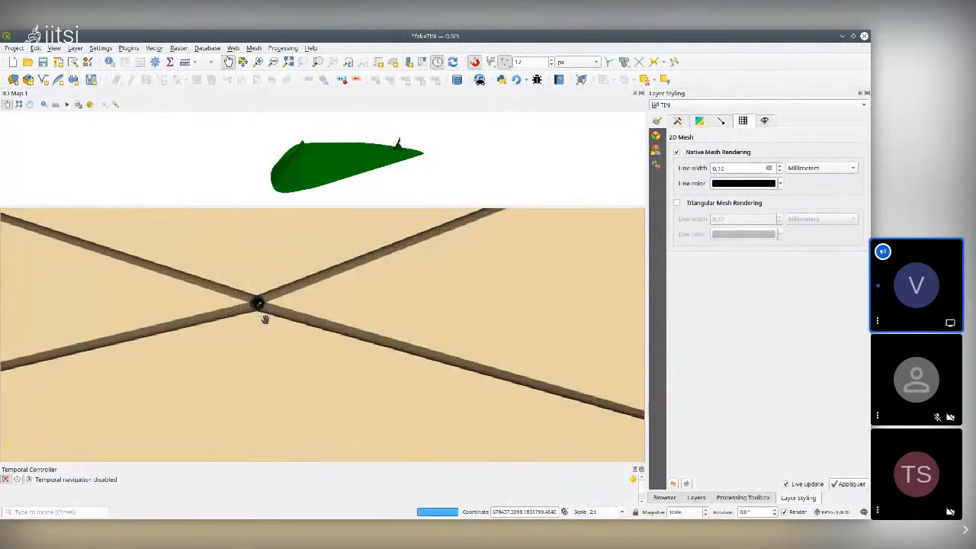
scroll(263, 314, up, 3)
scroll(271, 276, up, 1)
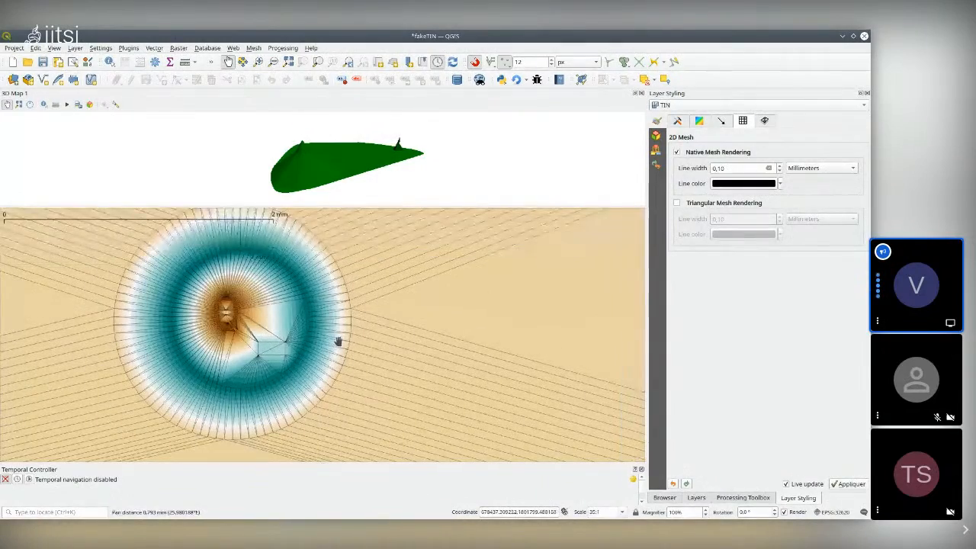
scroll(237, 317, up, 2)
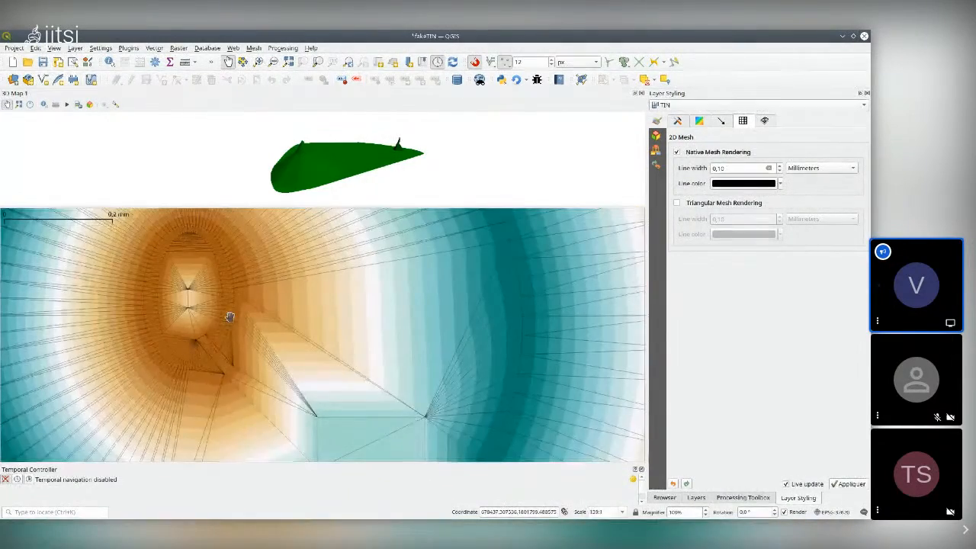
scroll(224, 319, up, 2)
drag(218, 313, 247, 328)
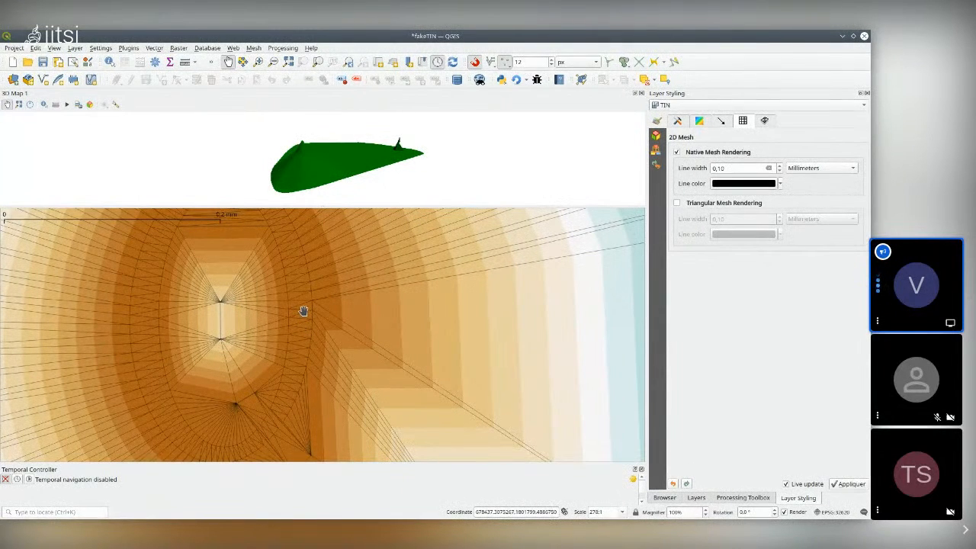
scroll(302, 310, up, 2)
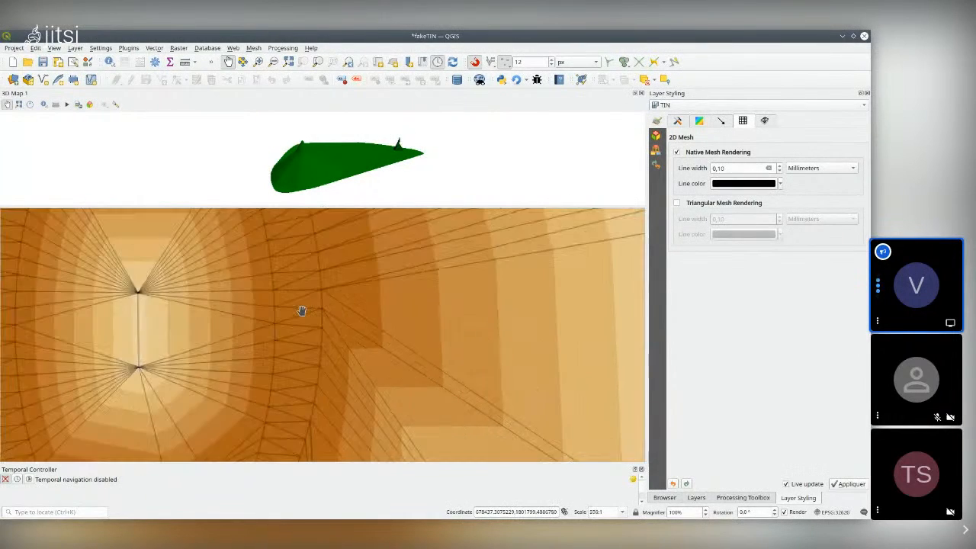
Step: Review how the tiny central circle connects to the surrounding nested rectangles of the mesh at progressively coarser scales
scroll(302, 310, down, 1)
scroll(302, 308, down, 2)
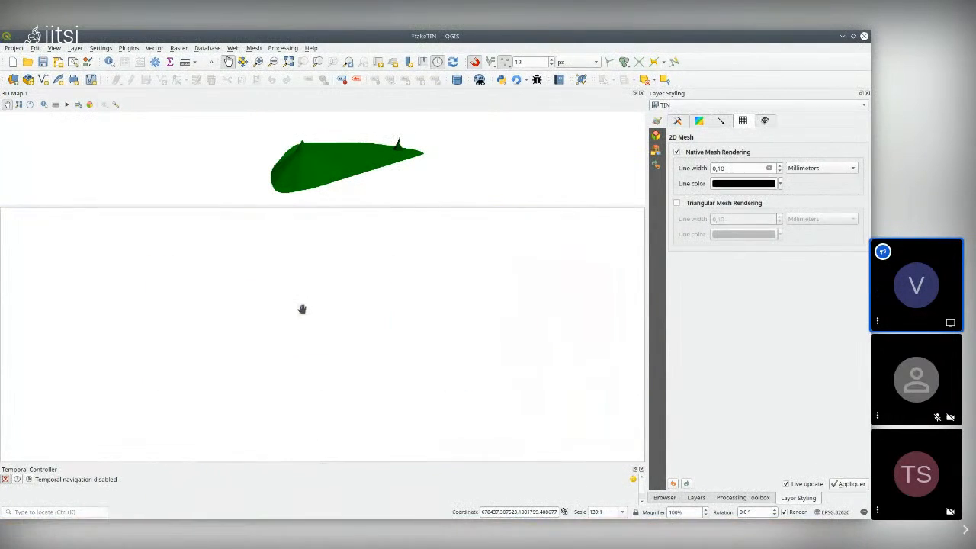
scroll(302, 308, up, 4)
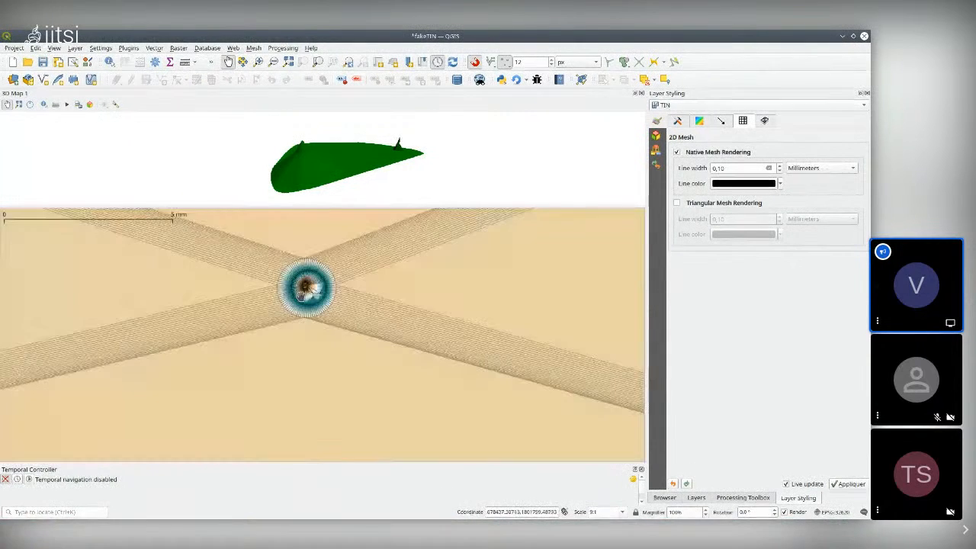
scroll(305, 289, down, 1)
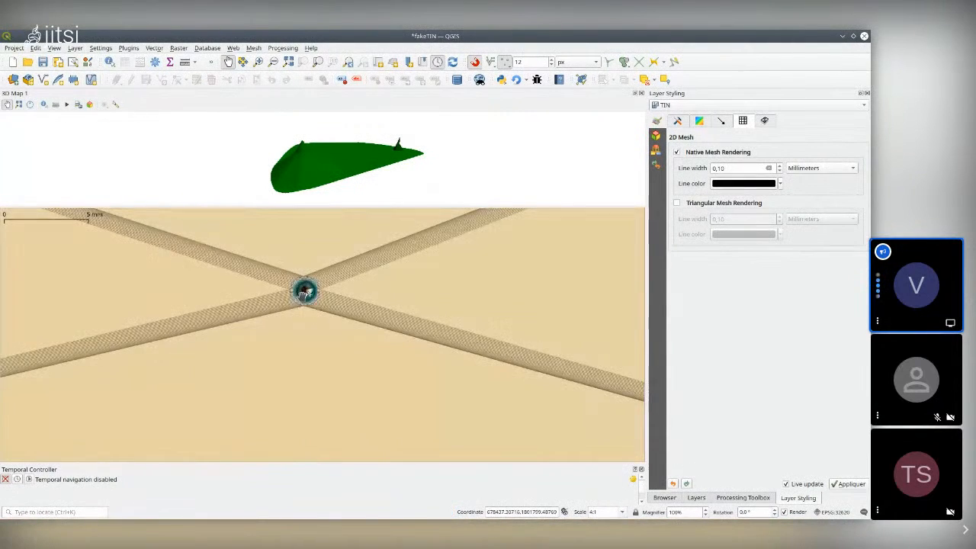
scroll(305, 291, down, 1)
scroll(301, 295, down, 3)
scroll(299, 301, down, 1)
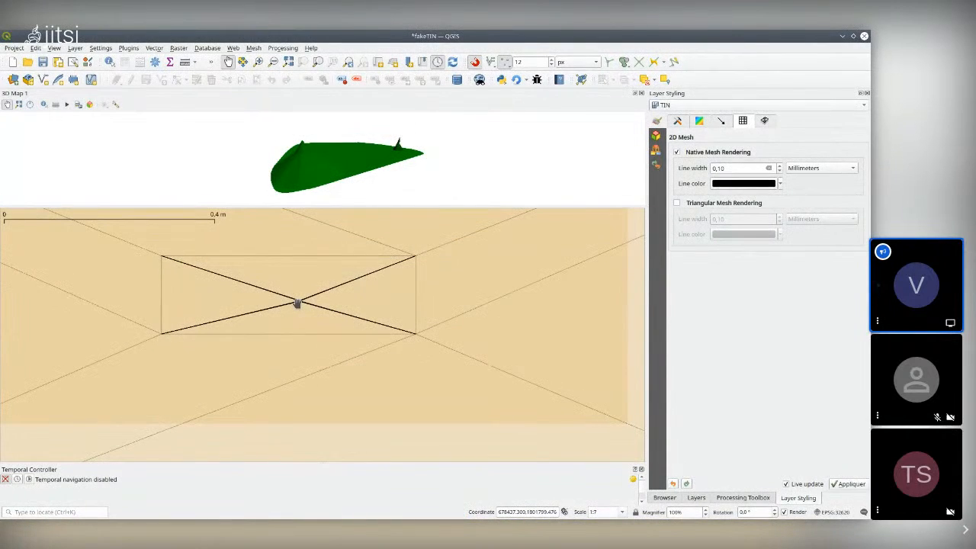
scroll(297, 304, down, 3)
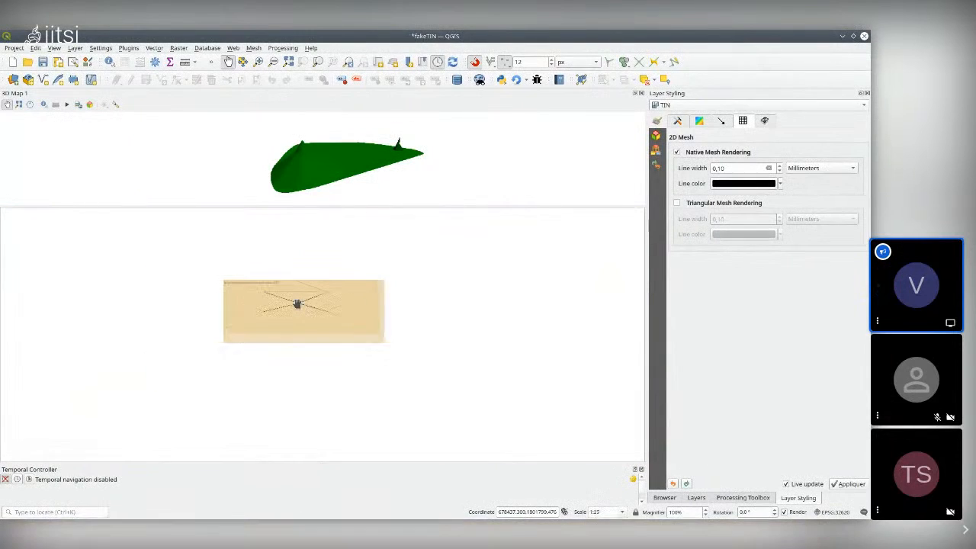
scroll(297, 304, down, 3)
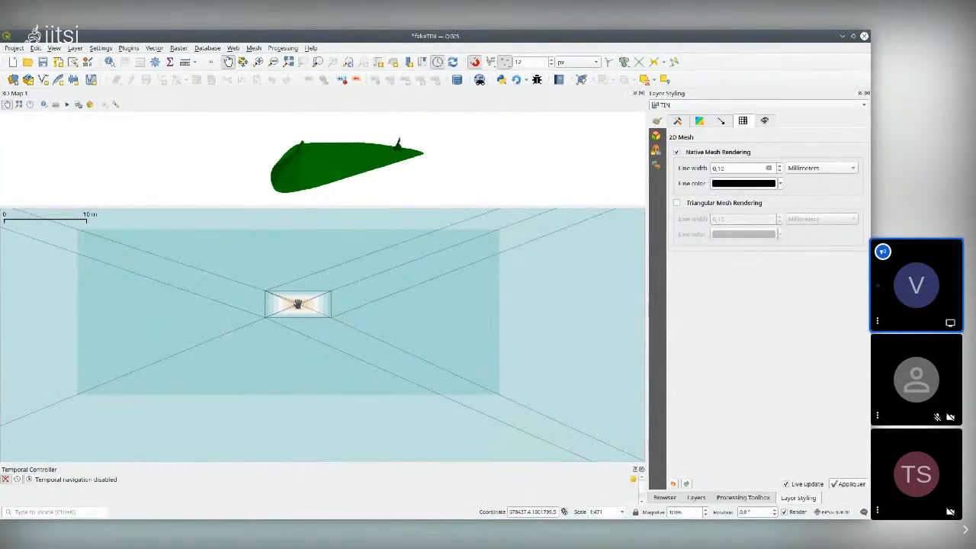
scroll(299, 304, down, 3)
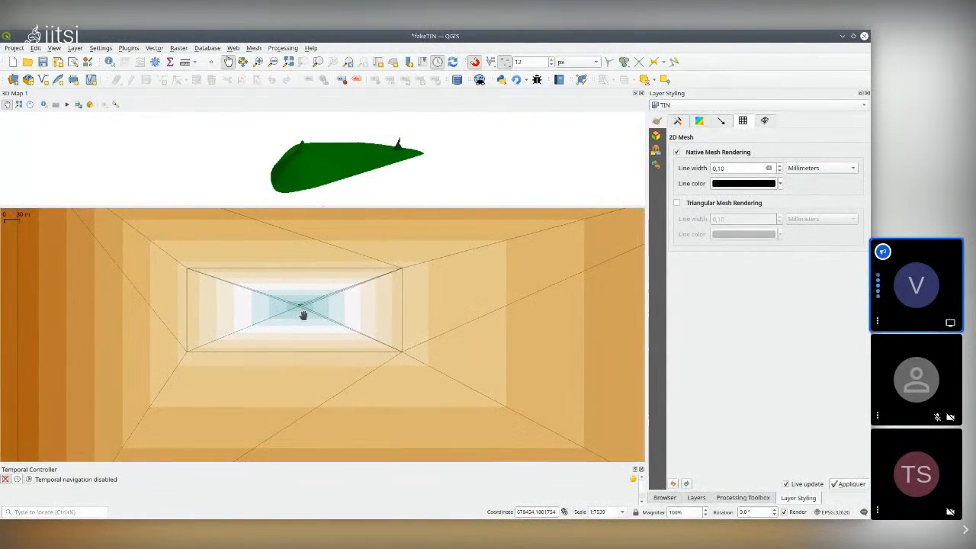
Step: Inspect the mesh edges converging on the circular detail at the small peak's centre once more at millimetre scale
scroll(300, 314, up, 5)
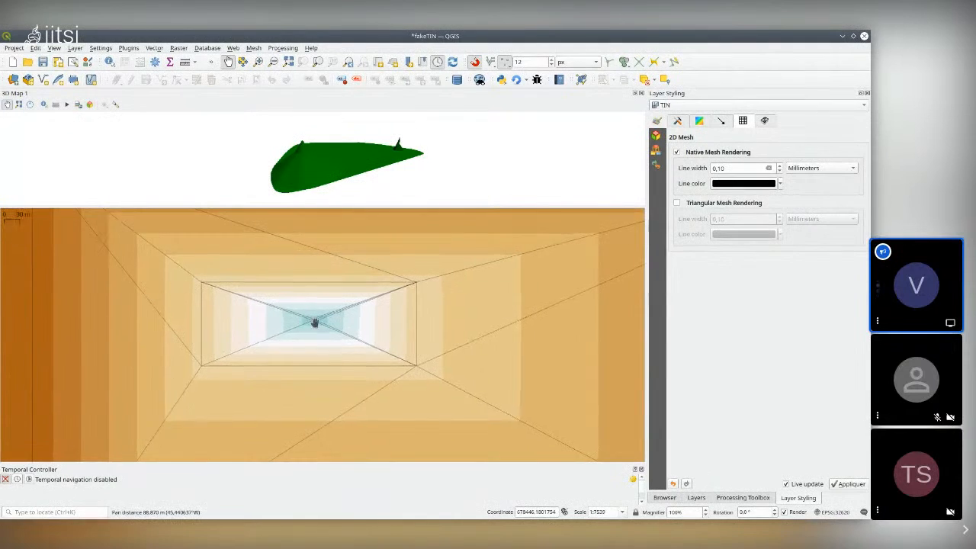
scroll(310, 294, up, 5)
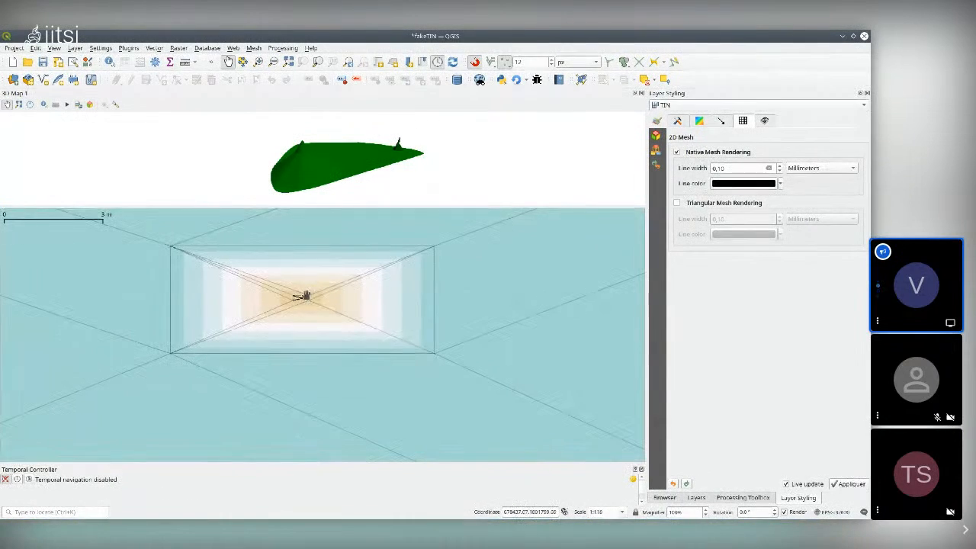
scroll(279, 298, up, 2)
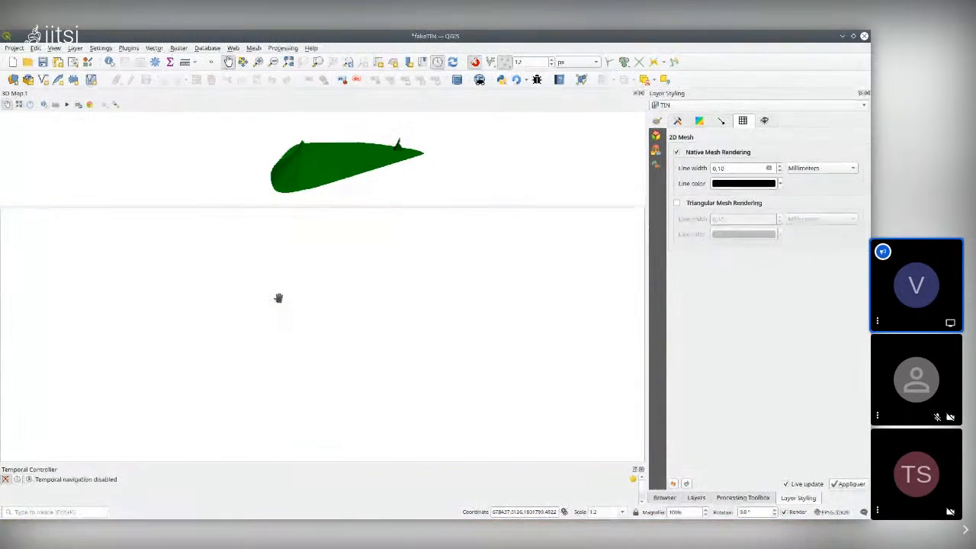
scroll(273, 295, up, 1)
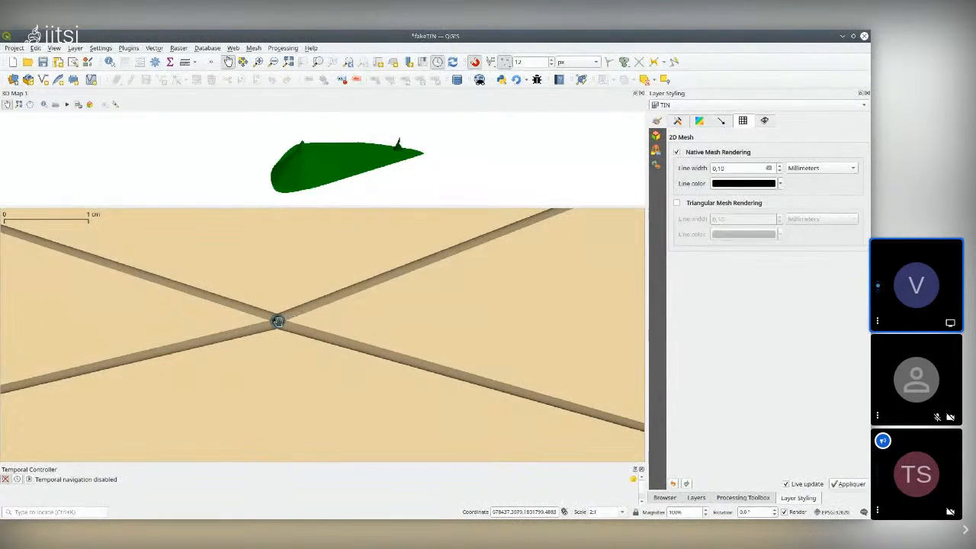
click(278, 321)
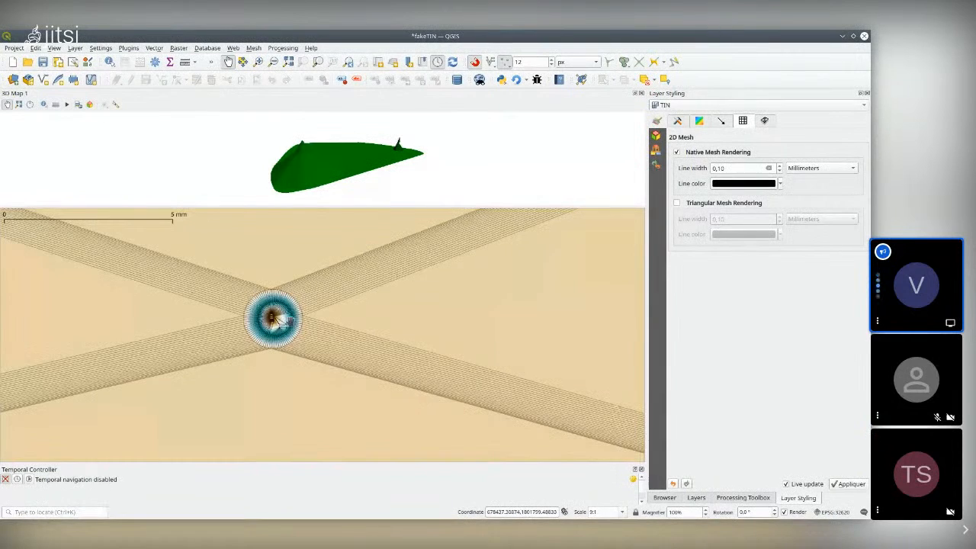
scroll(280, 323, down, 1)
scroll(282, 324, down, 1)
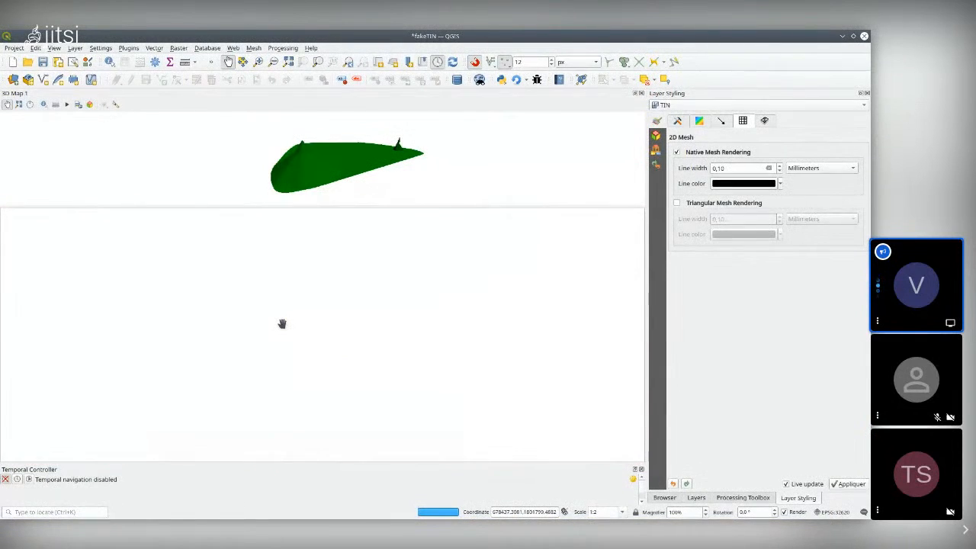
key(ctrl+q)
key(Escape)
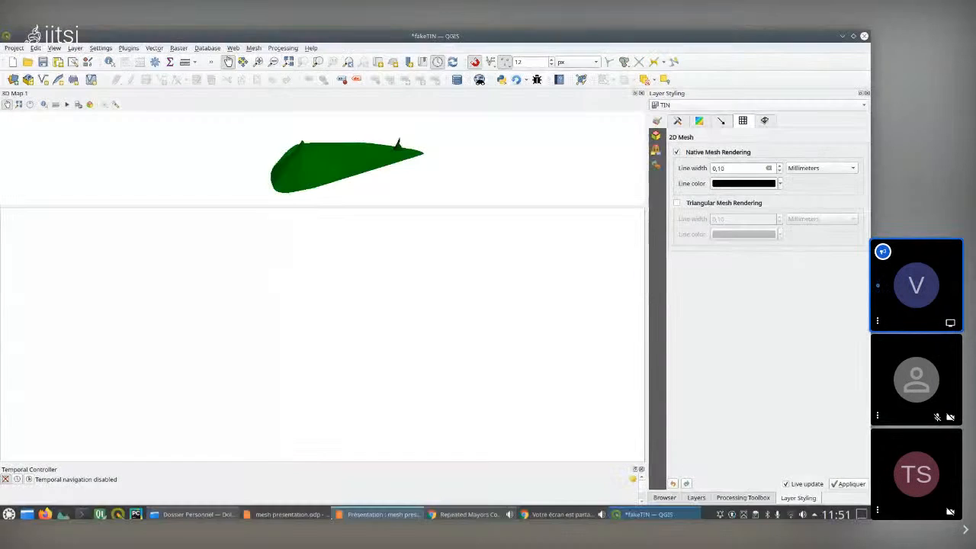
click(206, 509)
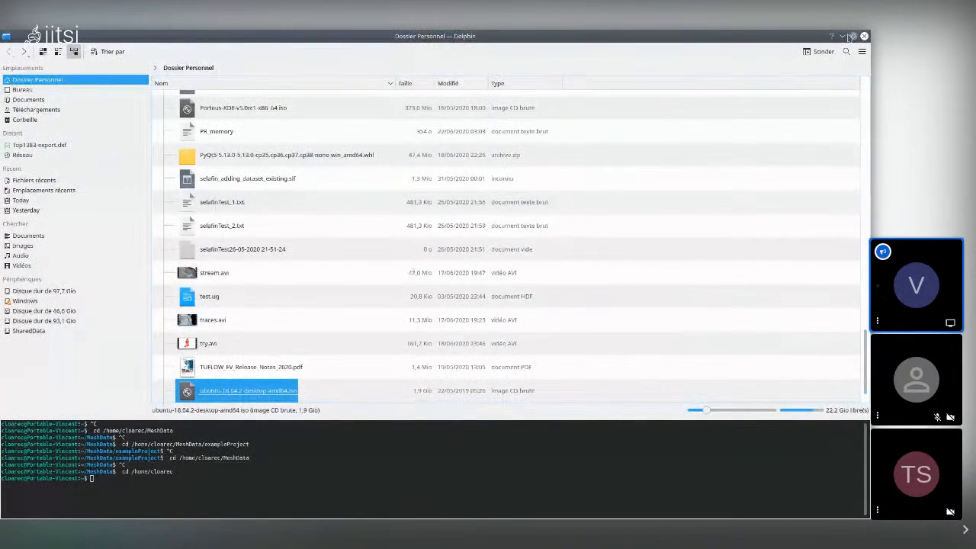
click(864, 36)
scroll(360, 308, down, 3)
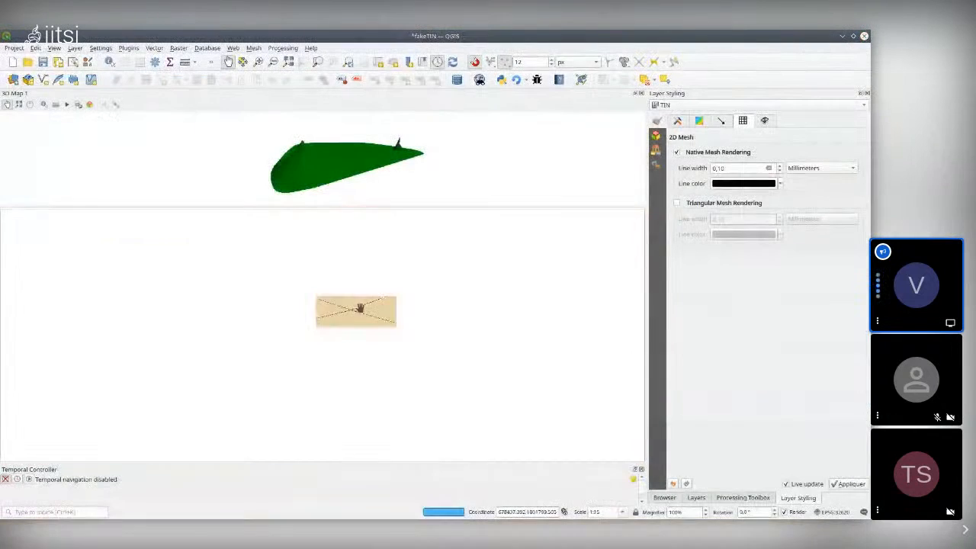
Step: Review the TIN mesh from the small peak out to its full 2D extent, and enlarge the 3D view above it
scroll(363, 311, up, 1)
scroll(365, 314, down, 5)
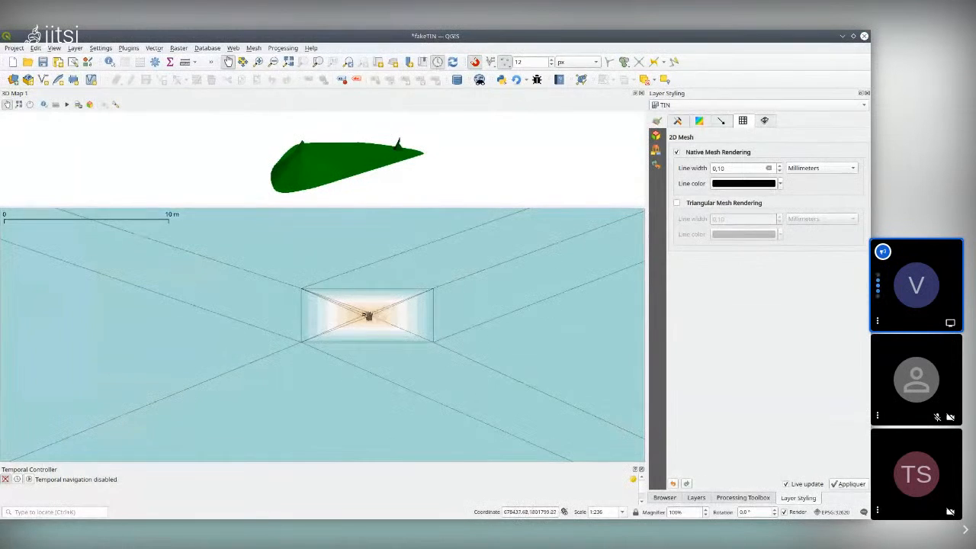
scroll(367, 315, down, 2)
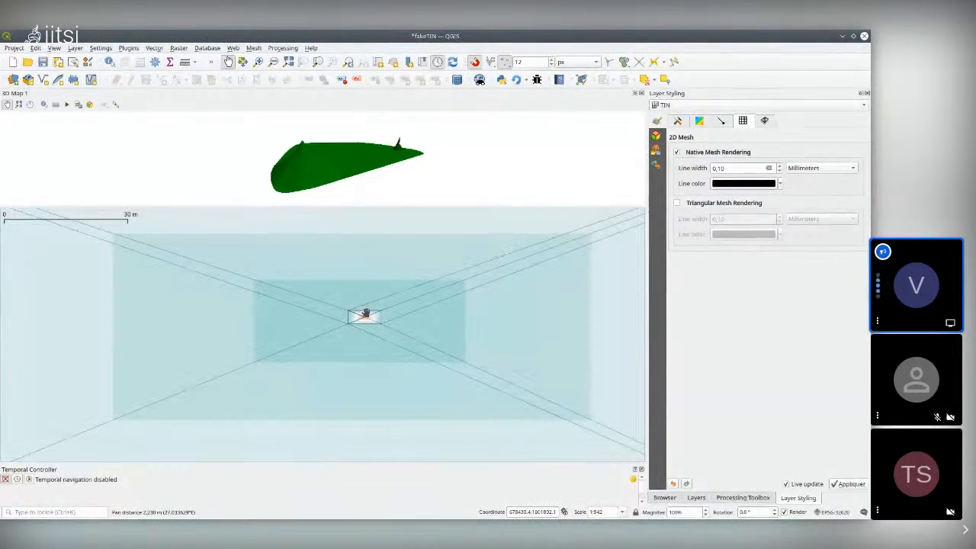
scroll(367, 315, down, 4)
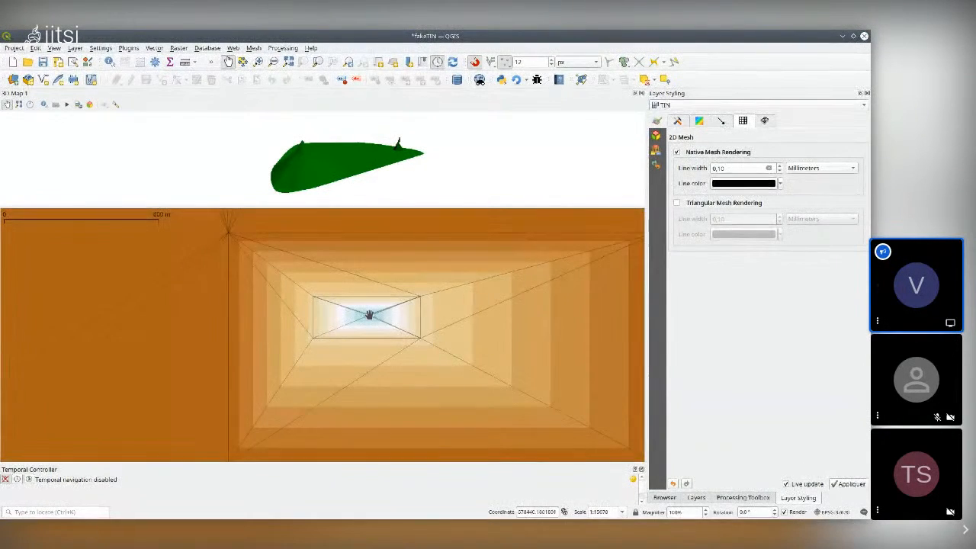
scroll(369, 314, down, 4)
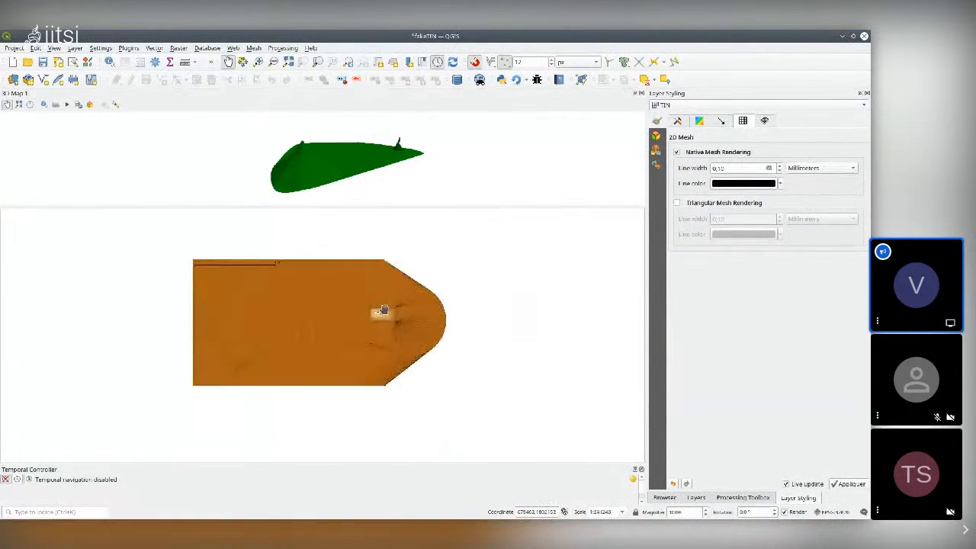
scroll(449, 329, down, 1)
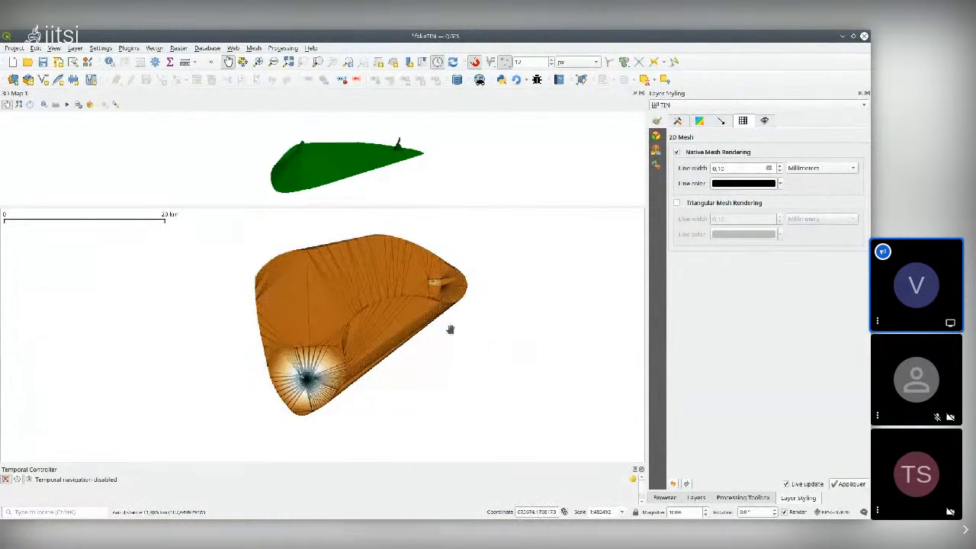
drag(321, 204, 324, 251)
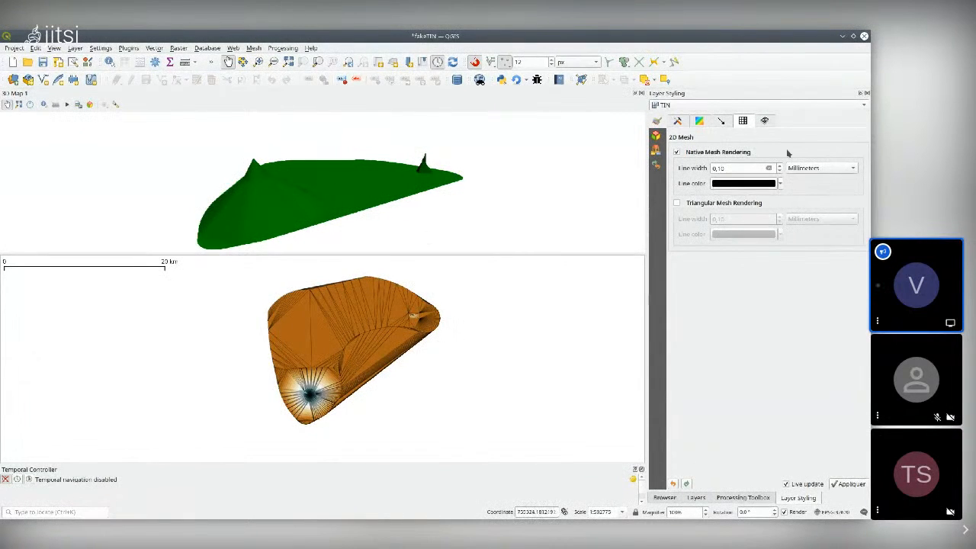
click(676, 121)
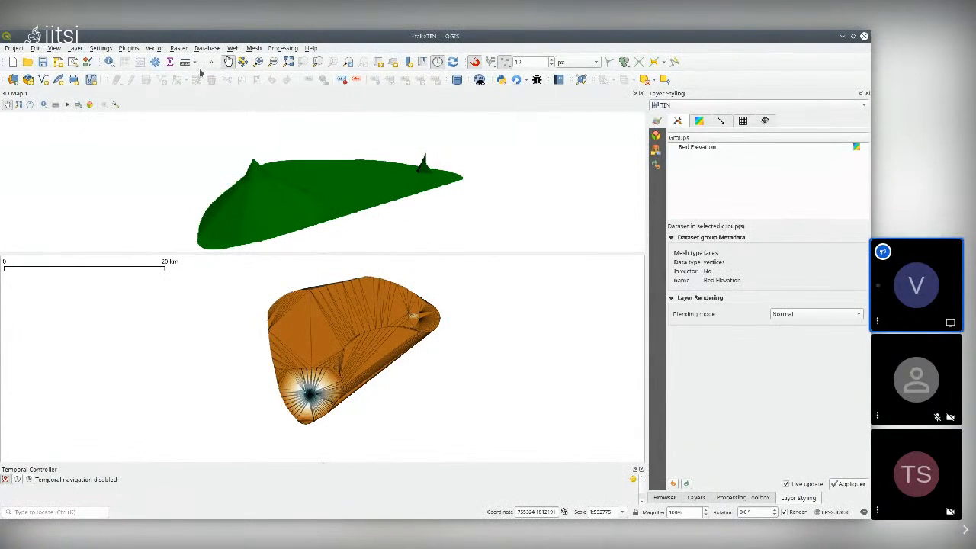
key(ctrl+q)
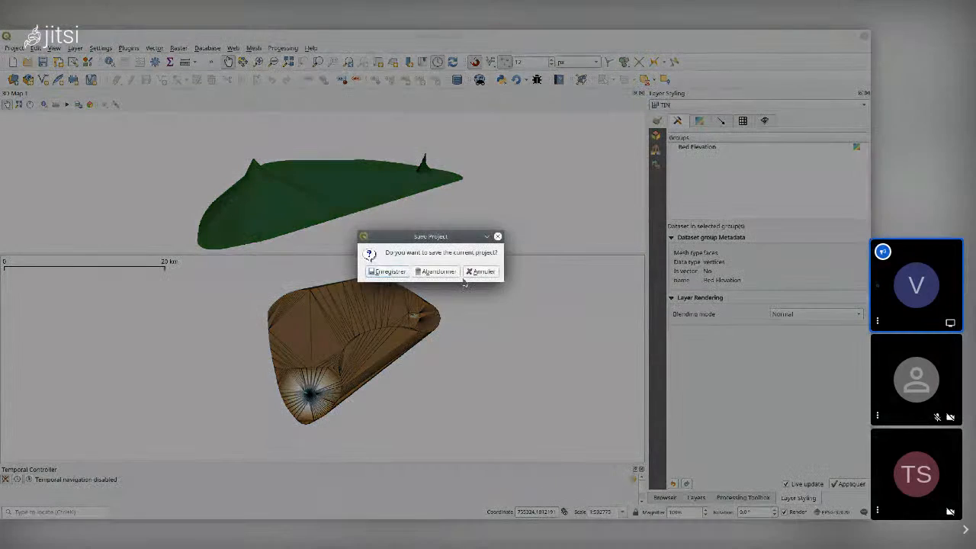
click(479, 272)
click(664, 497)
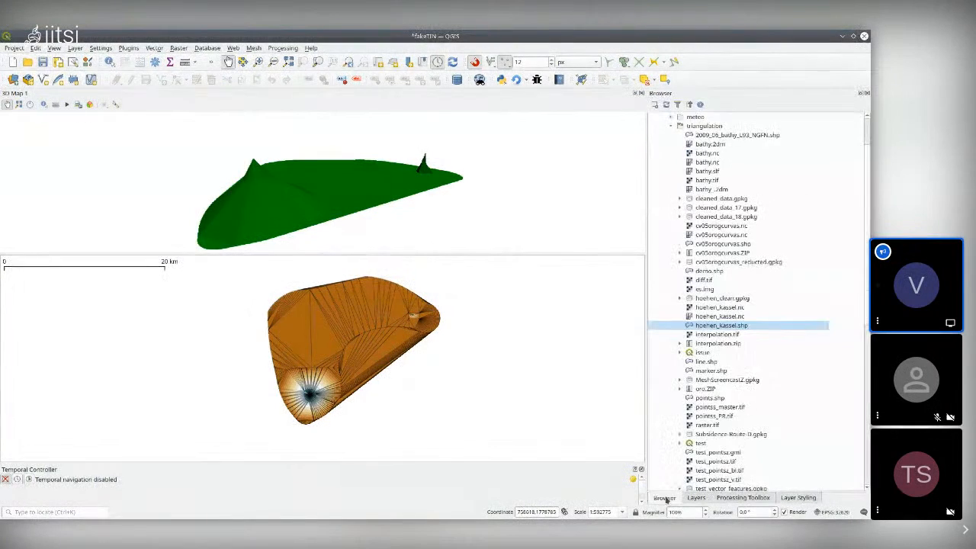
scroll(759, 309, up, 2)
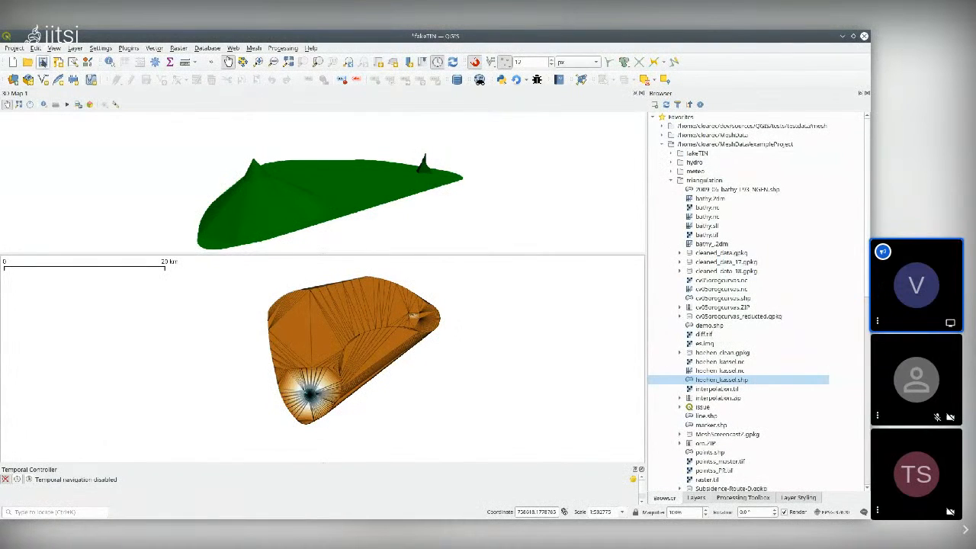
Step: Discard the fakeTIN project's changes and open maria_3D.qgz from the meteo folder of exampleProject
click(13, 62)
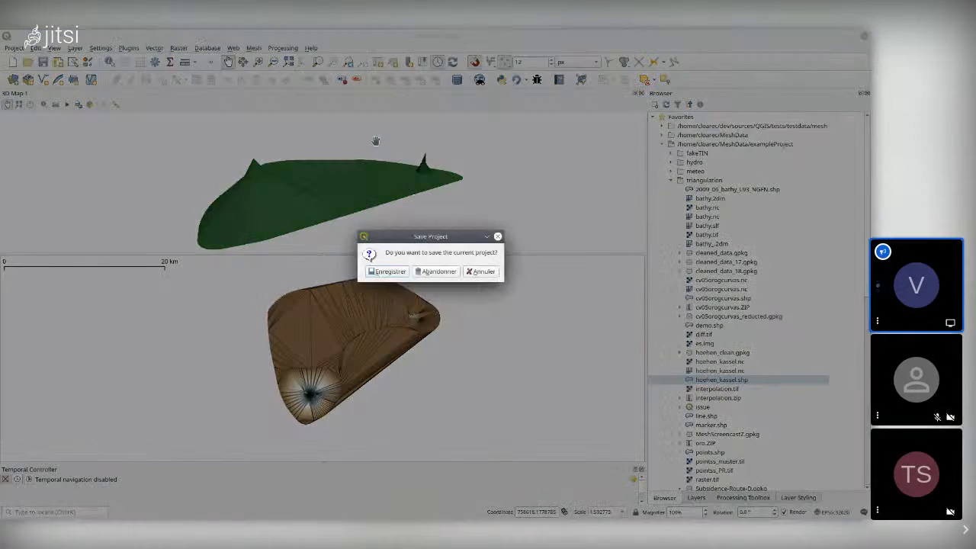
click(437, 271)
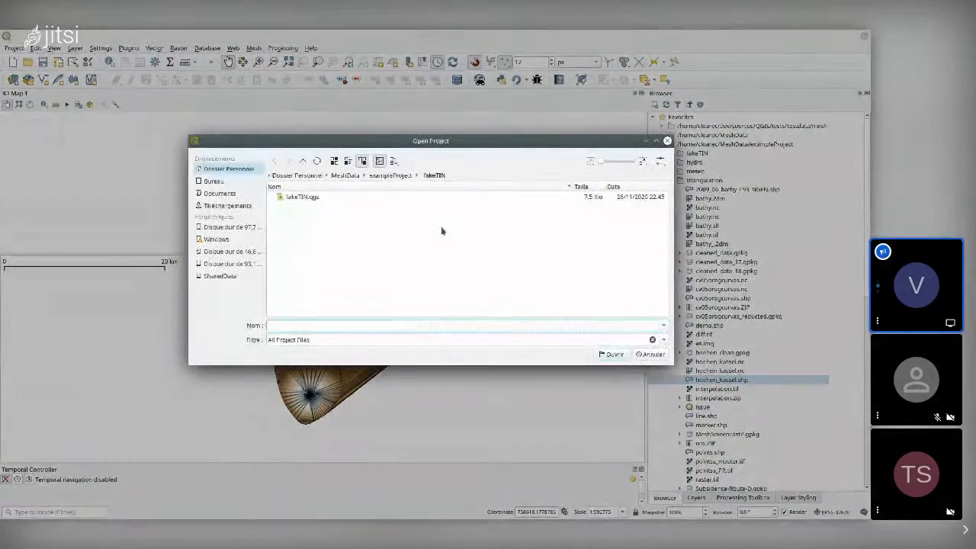
click(390, 175)
double_click(293, 206)
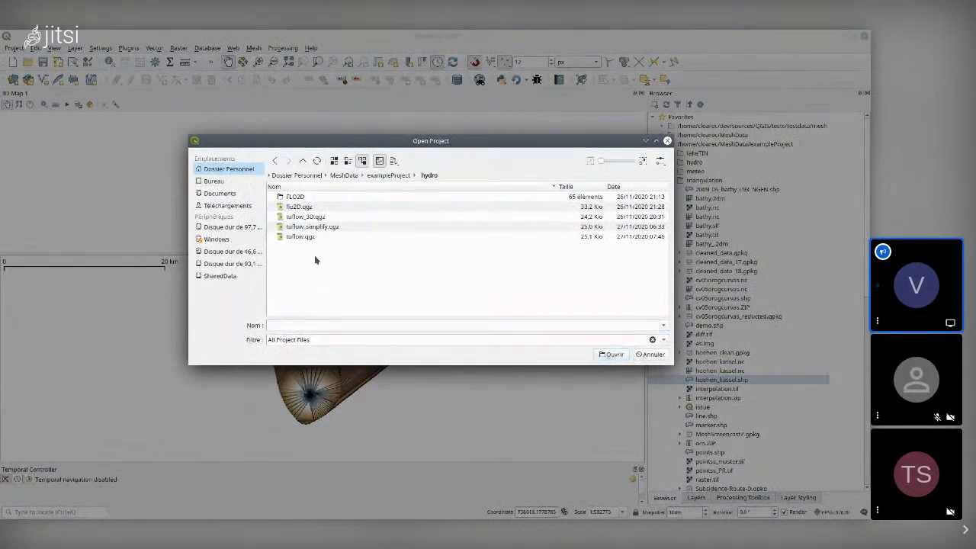
click(303, 161)
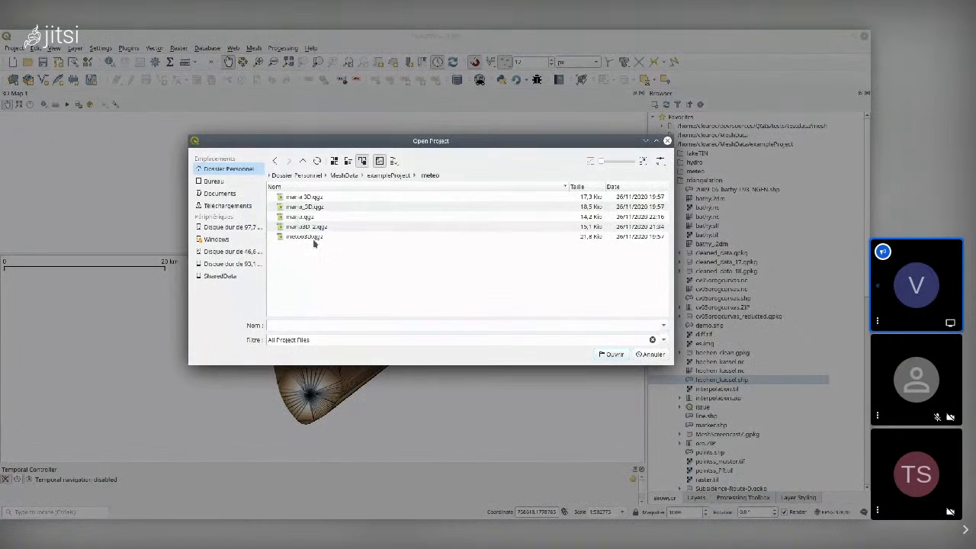
double_click(294, 207)
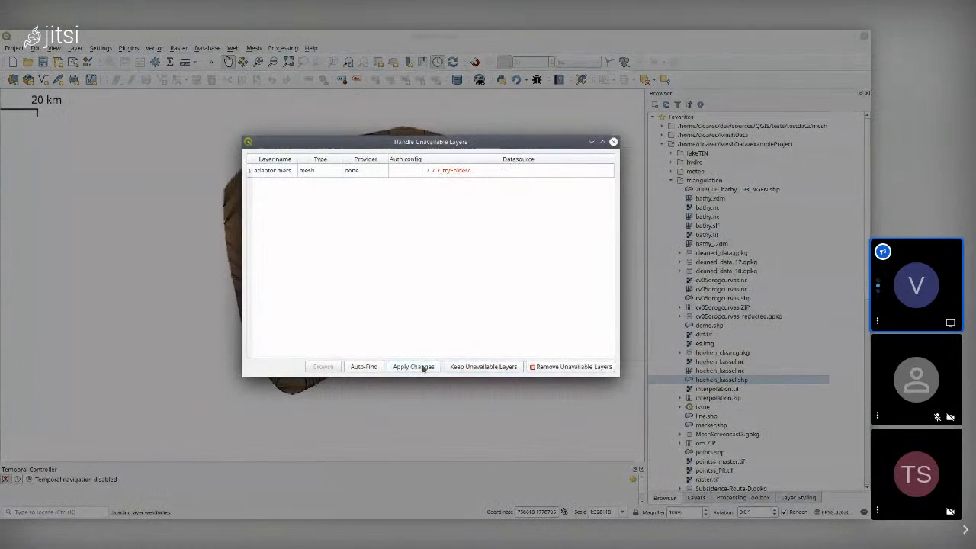
Step: Load the project without repairing its unavailable mesh layer, and check the project's layer list
click(553, 368)
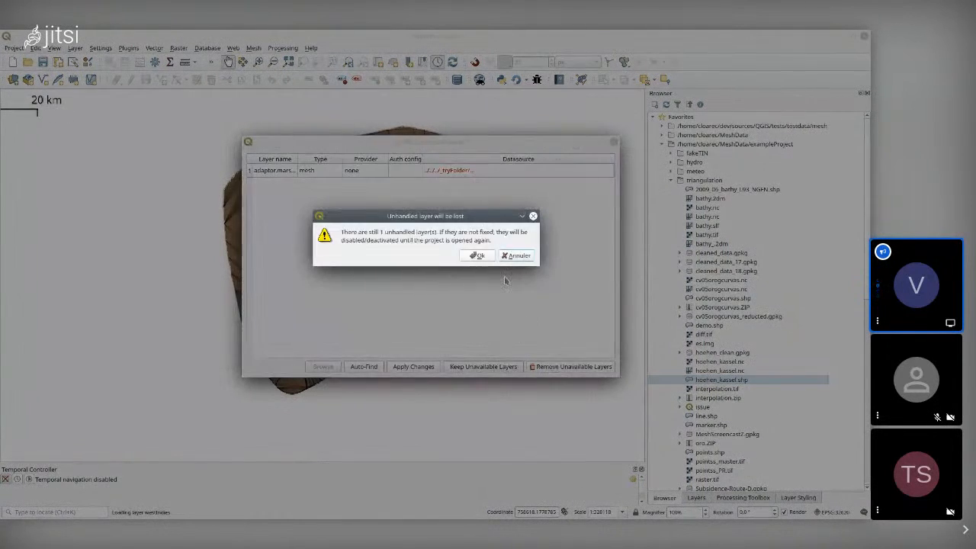
click(477, 255)
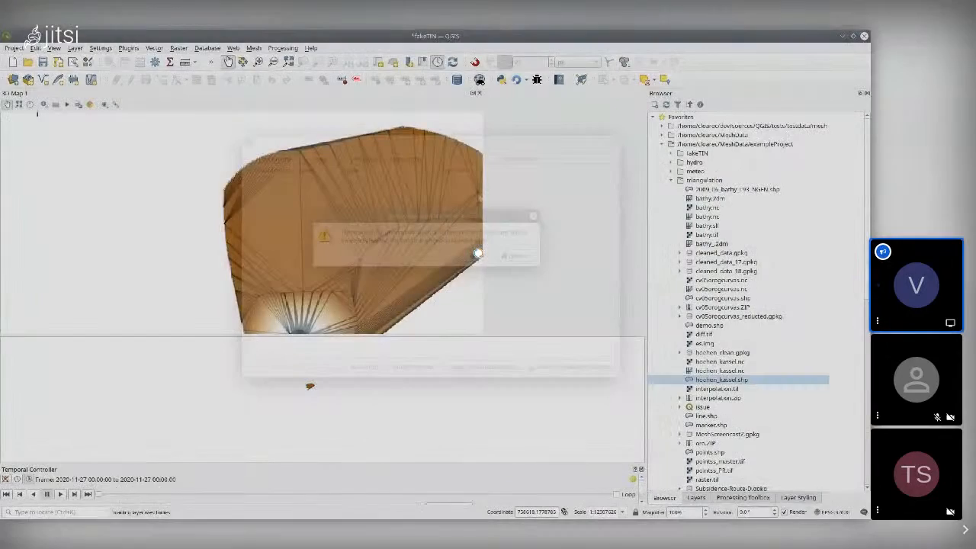
scroll(335, 200, down, 7)
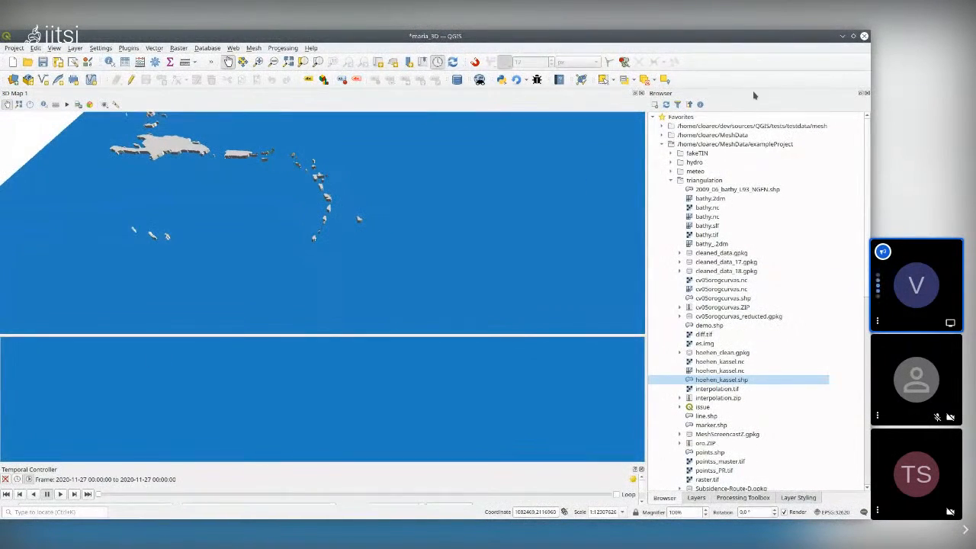
click(696, 497)
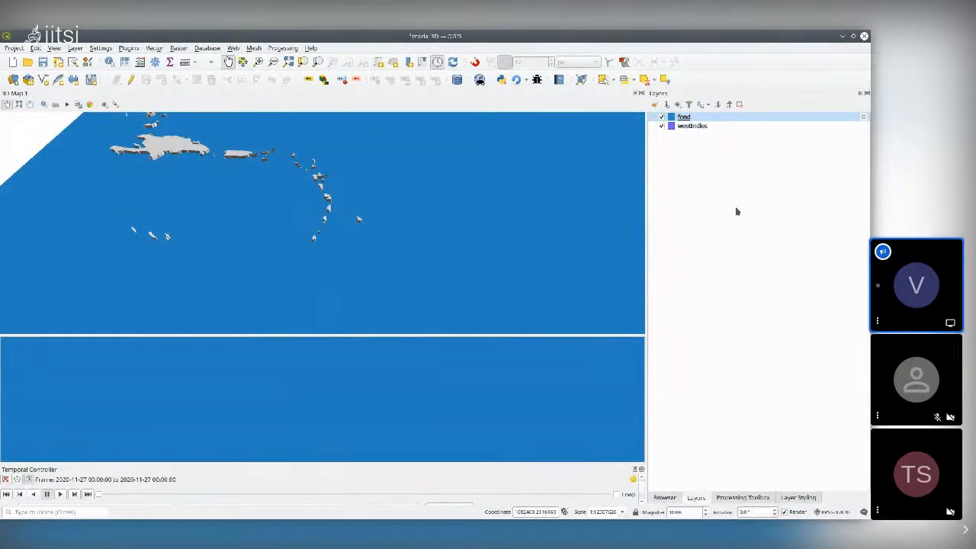
Step: Open the maria3D_2.qgz project from the meteo folder in place of the current project
click(28, 64)
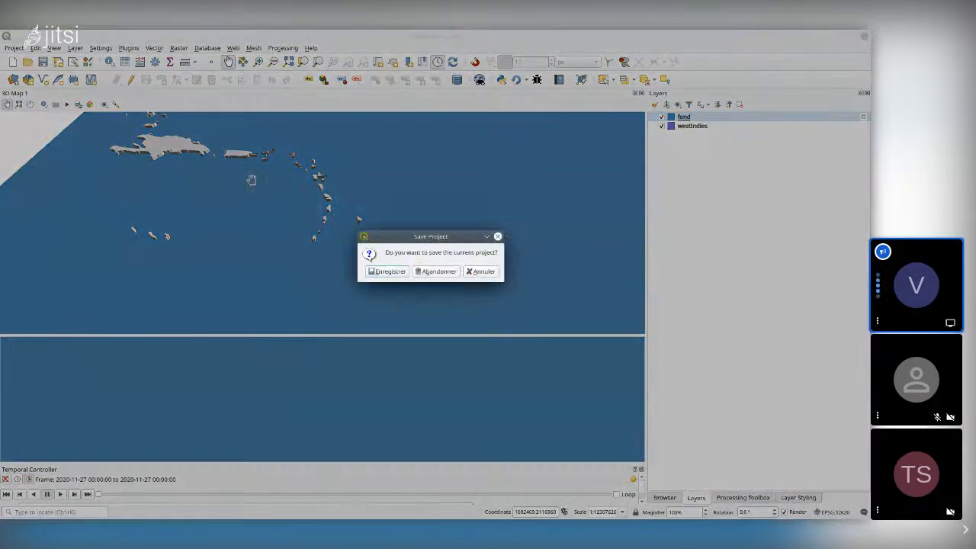
key(Return)
click(308, 198)
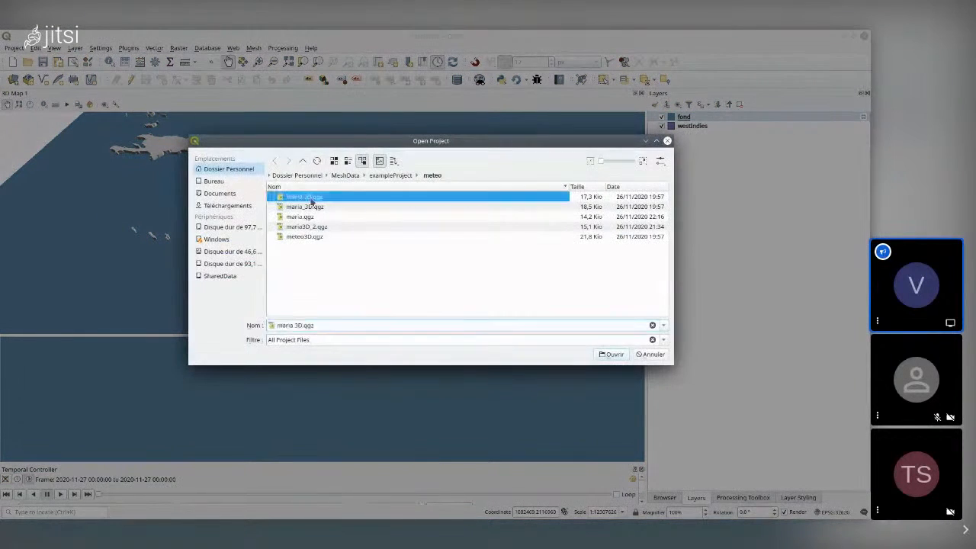
click(304, 218)
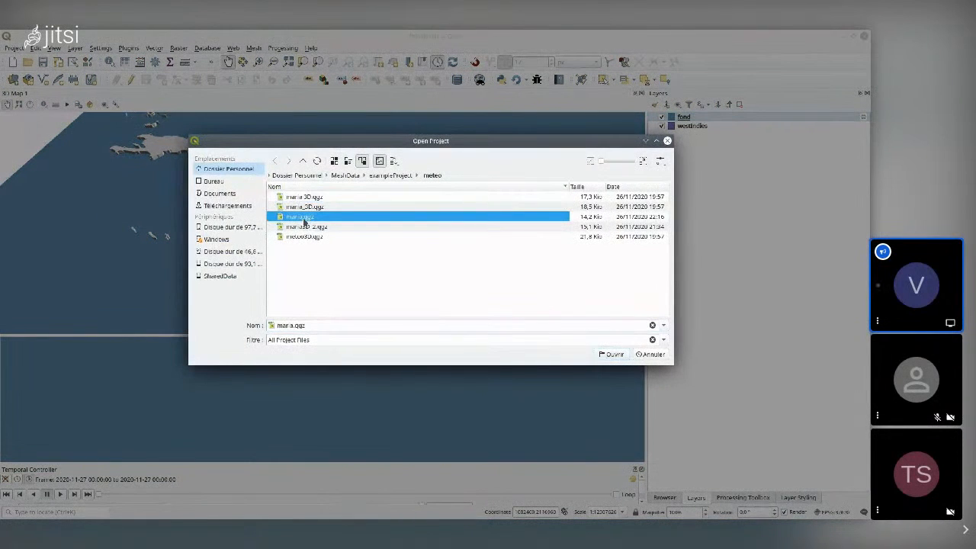
click(303, 227)
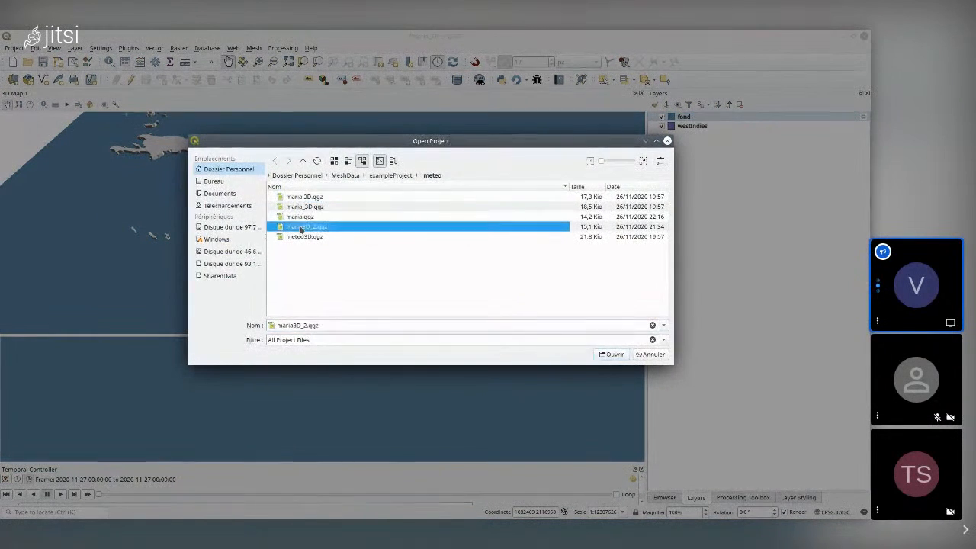
click(610, 354)
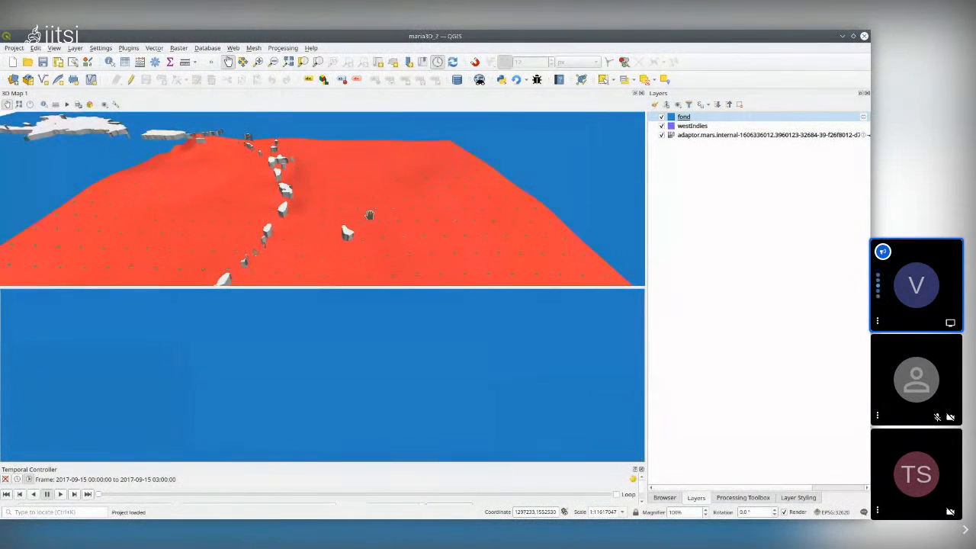
Step: Play the temporal animation of the mesh in the 3D map as a continuous loop
click(60, 496)
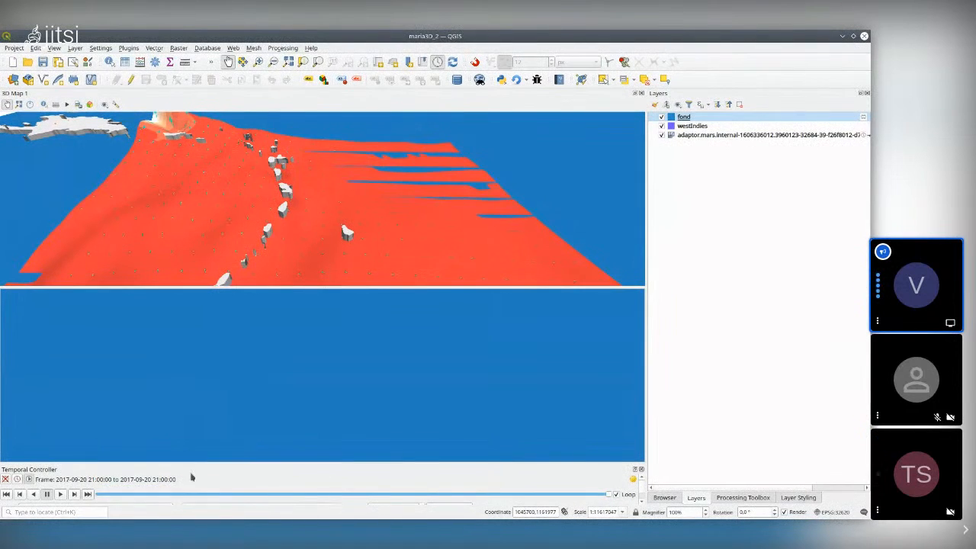
click(61, 493)
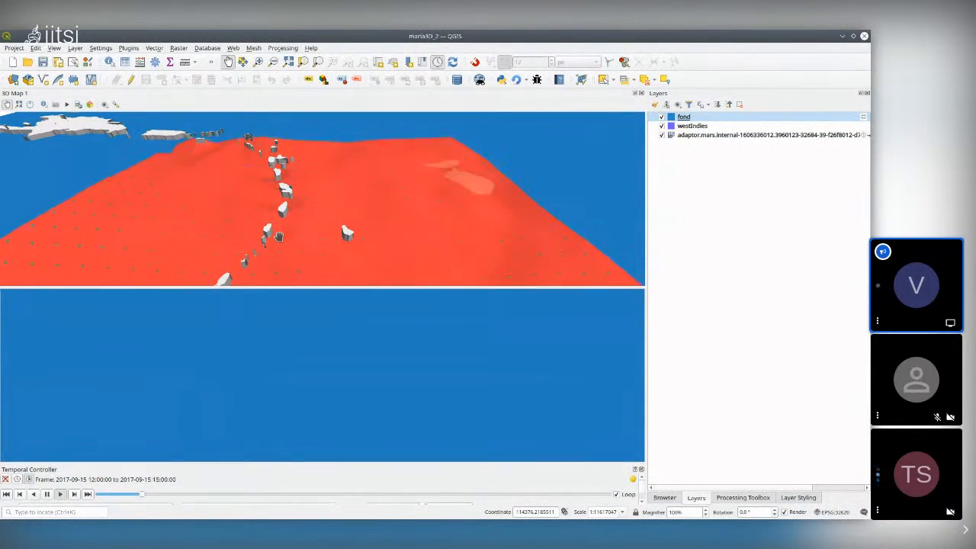
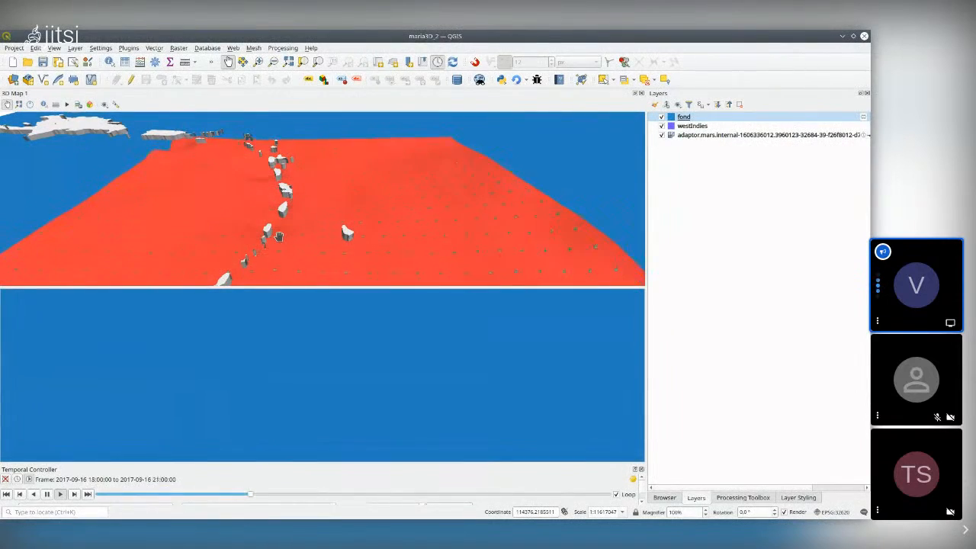
Step: Show the Mesh Calculator with its result layer settings and operators, and close it without calculating anything
click(253, 48)
click(262, 59)
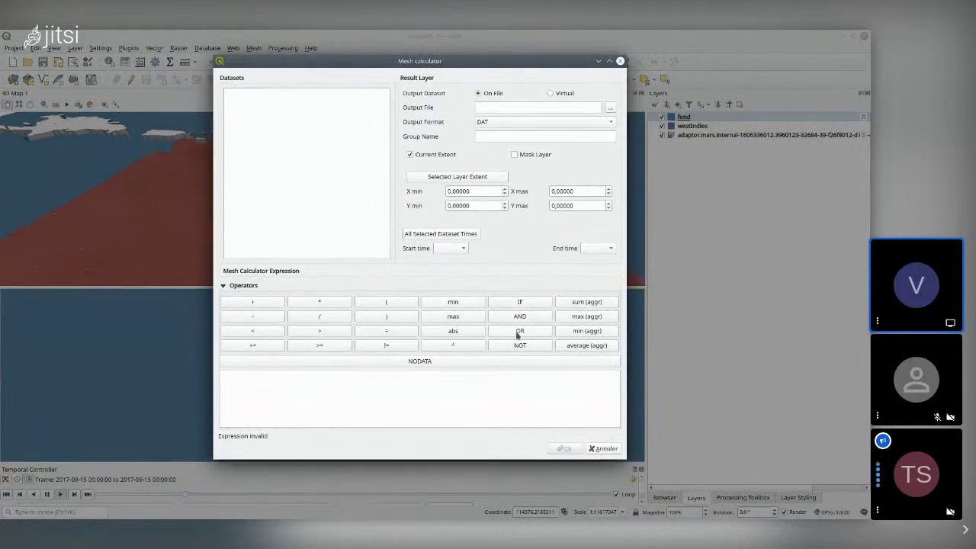
click(603, 448)
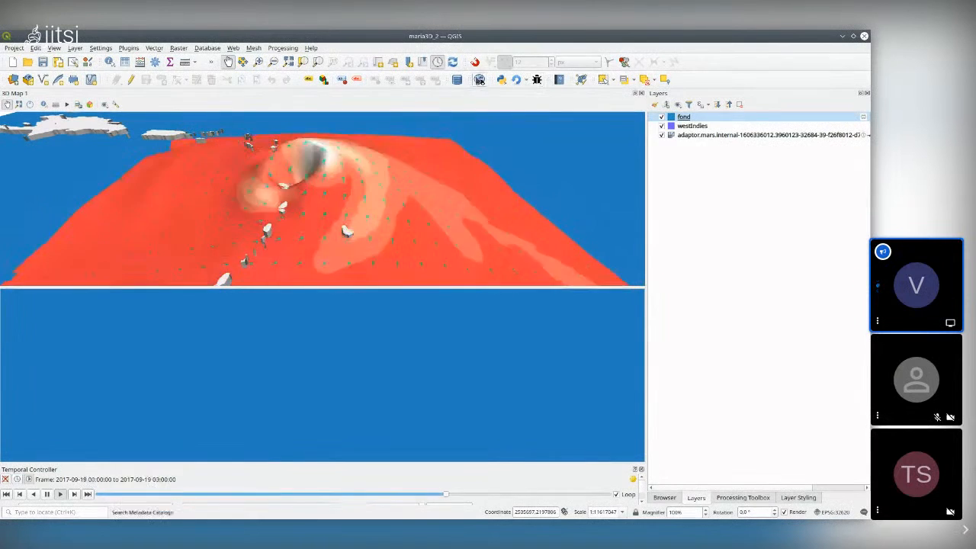
Step: Activate the Identify Features tool and review the Crayfish plot and animation export options
click(110, 63)
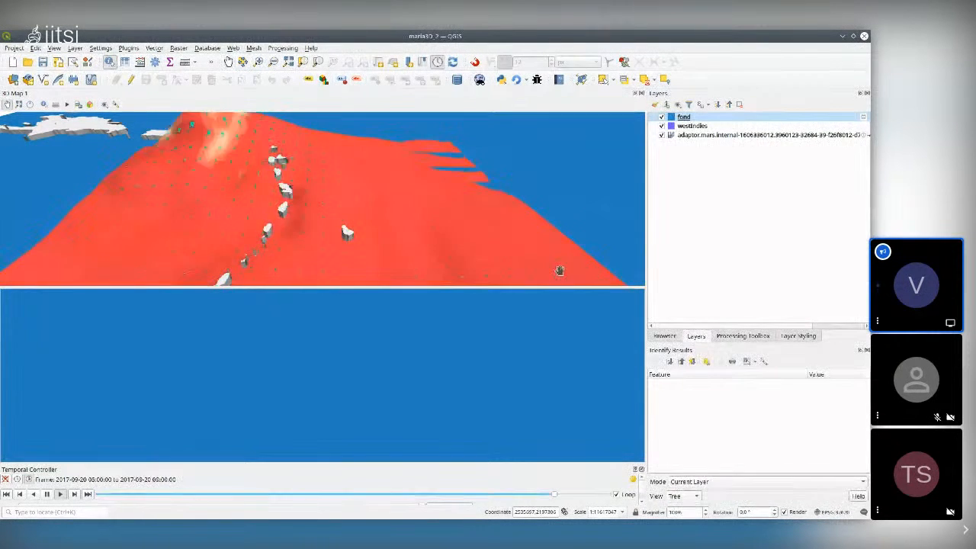
click(253, 48)
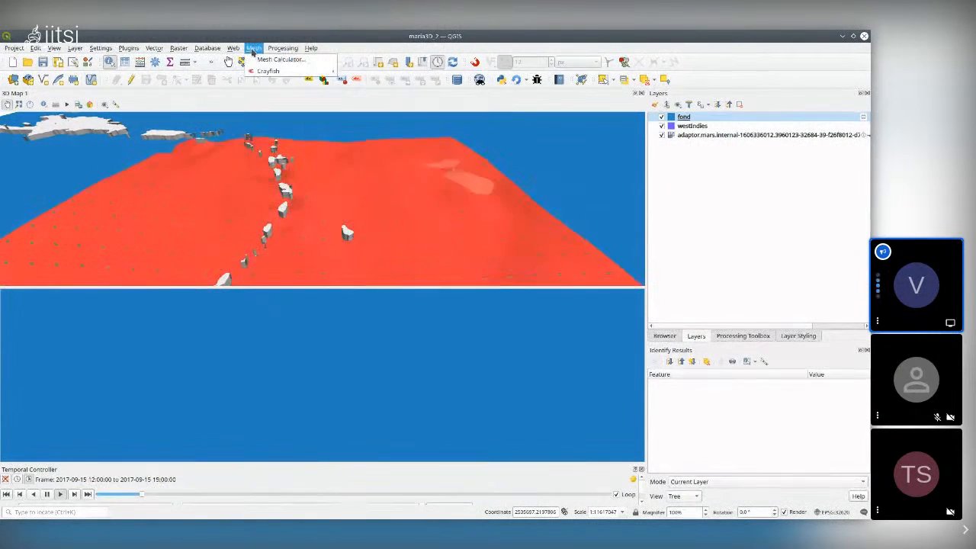
mouse_move(263, 70)
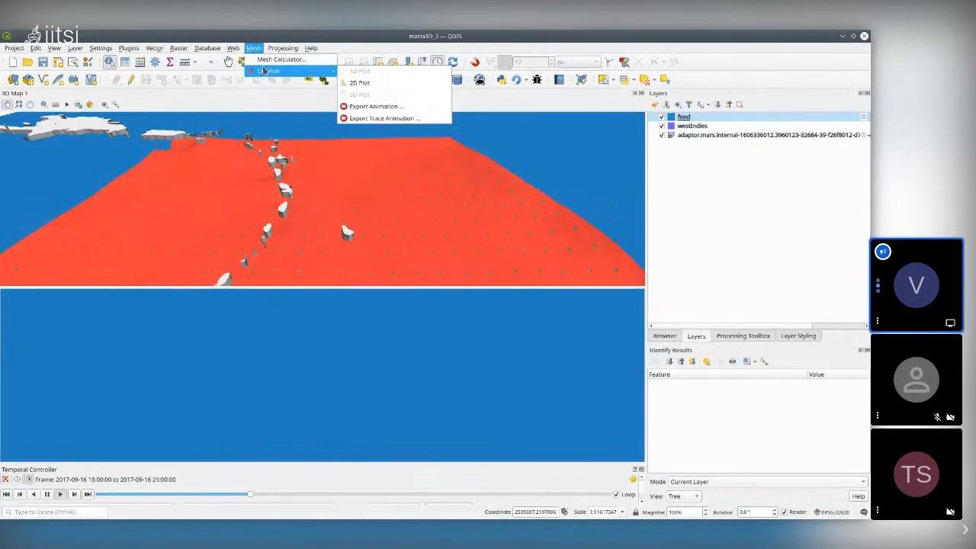
click(385, 33)
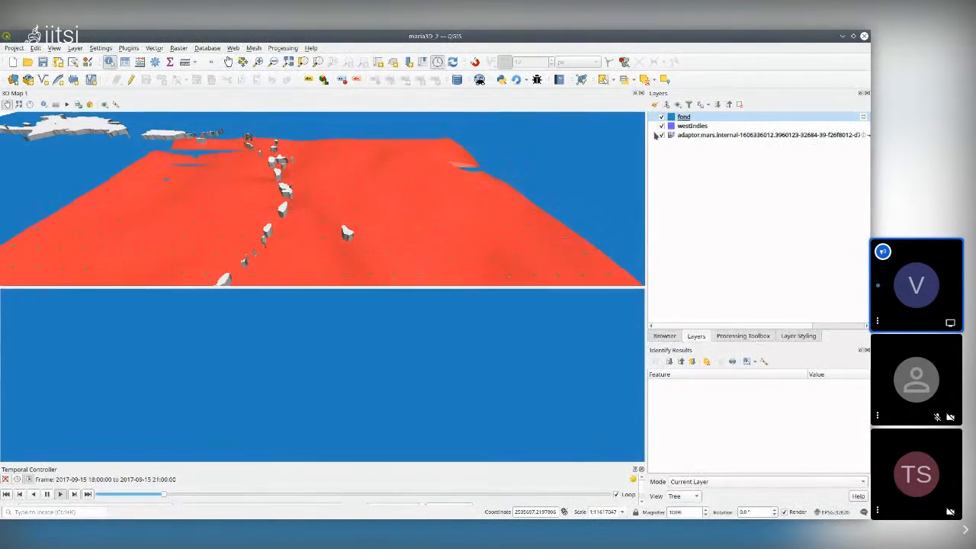
Step: Close the 3D map view and turn off the visibility of the fond layer
click(641, 93)
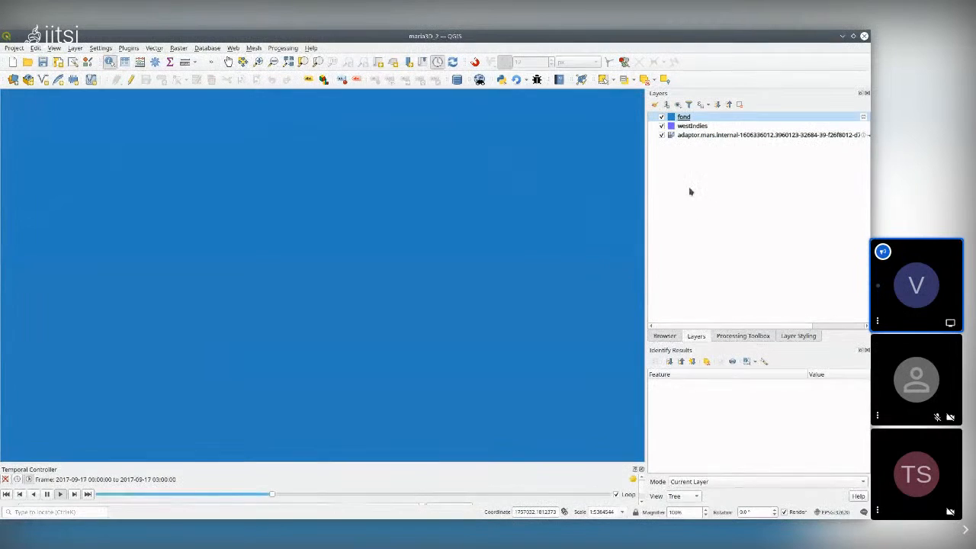
click(662, 116)
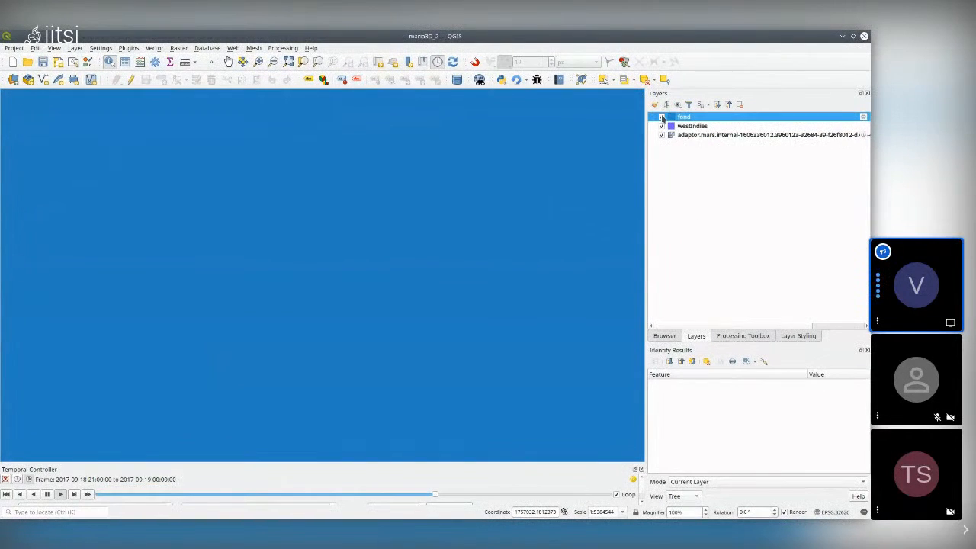
Step: Hide the fond layer, plot a Crayfish cross-section of the current group along a line drawn across the mesh, and play the animation
click(662, 117)
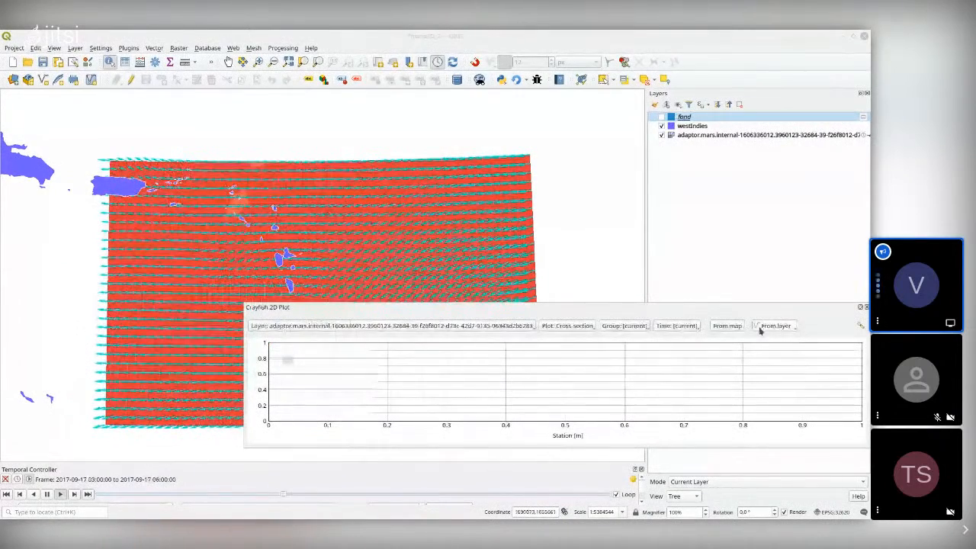
click(727, 325)
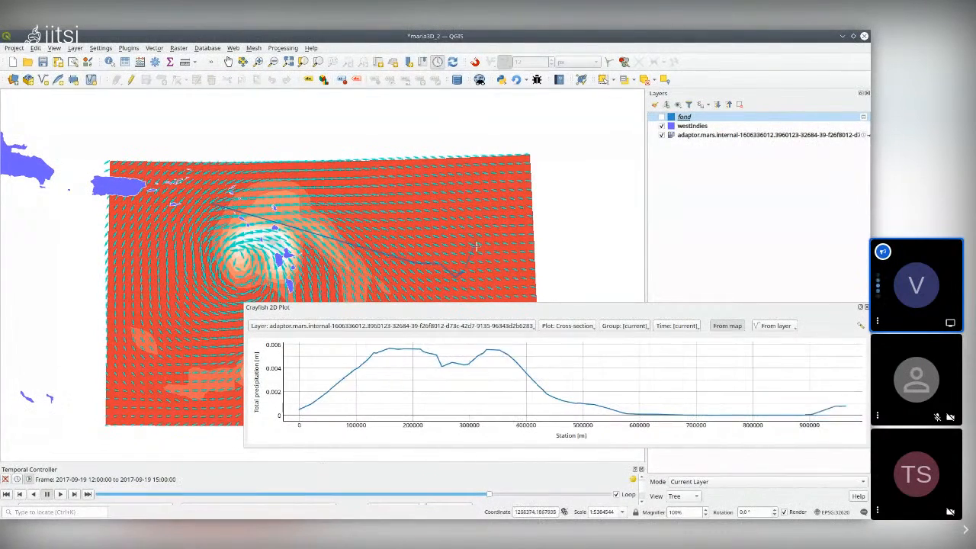
right_click(476, 249)
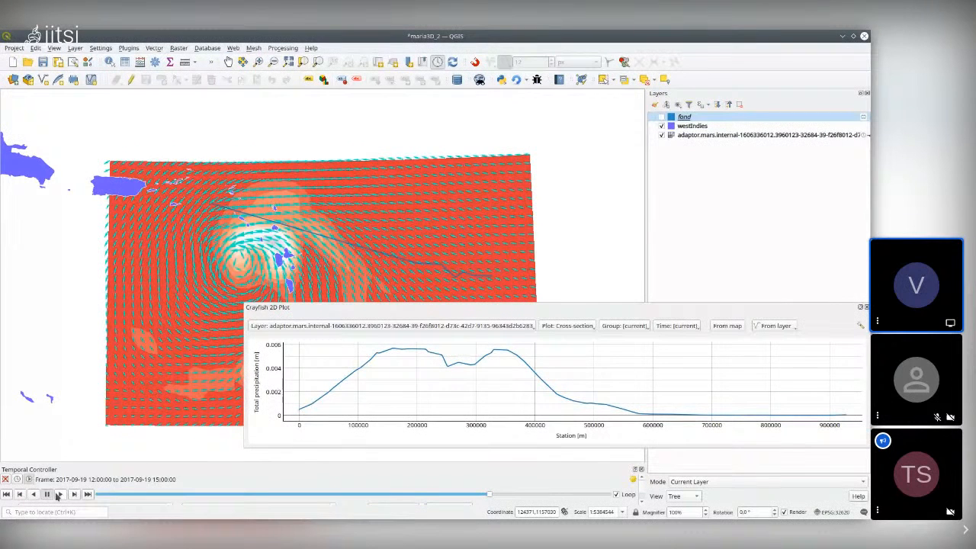
click(60, 494)
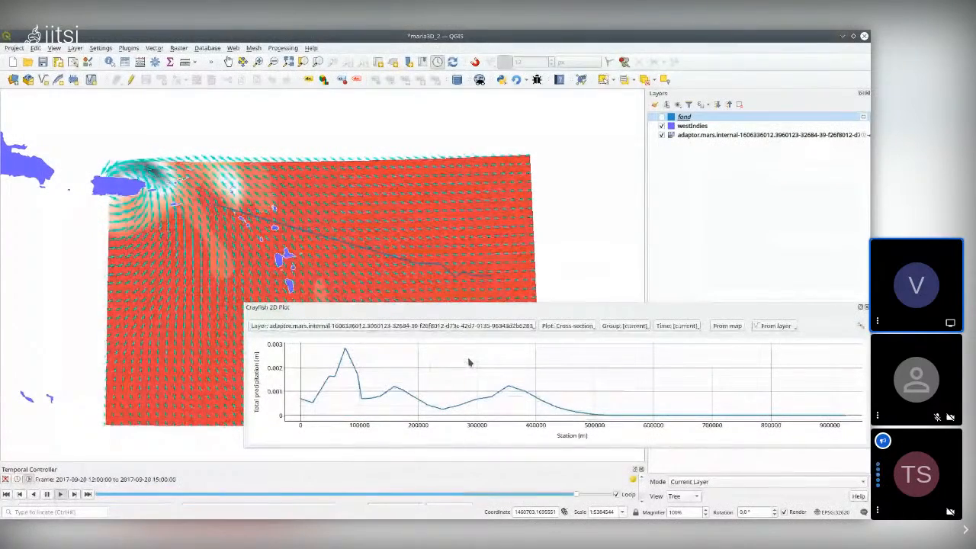
Step: Redraw the Crayfish cross-section line on the map from the islands towards the open sea and enlarge the plot area
click(726, 325)
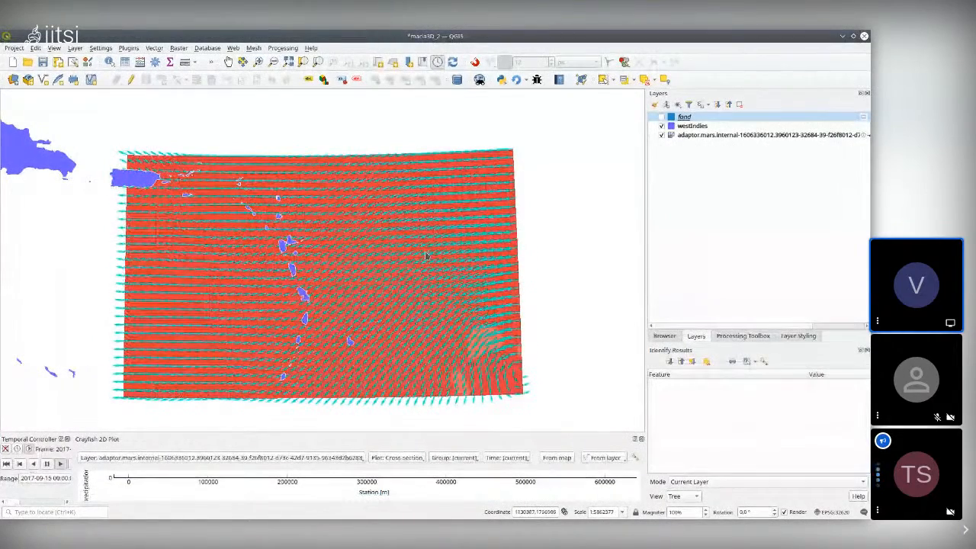
click(556, 457)
click(243, 212)
click(381, 263)
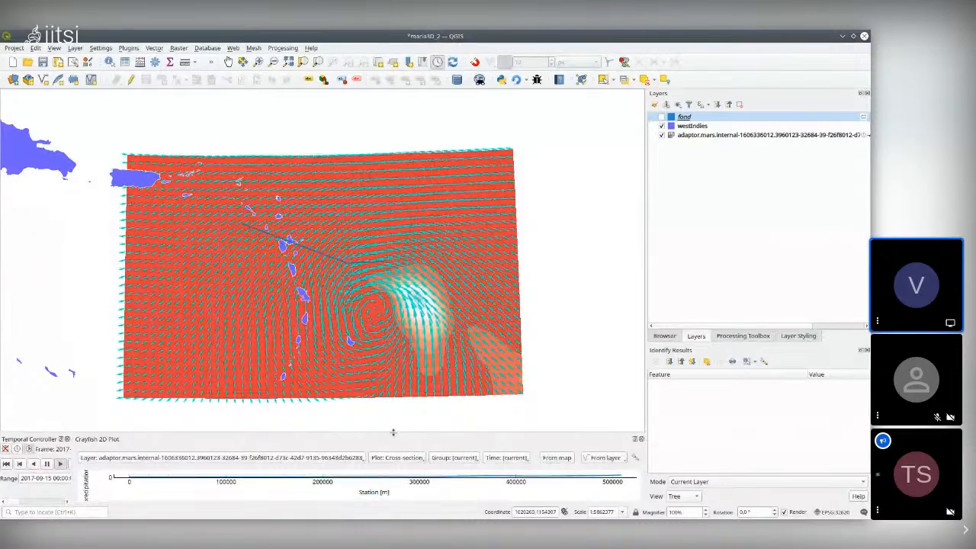
drag(393, 438, 417, 290)
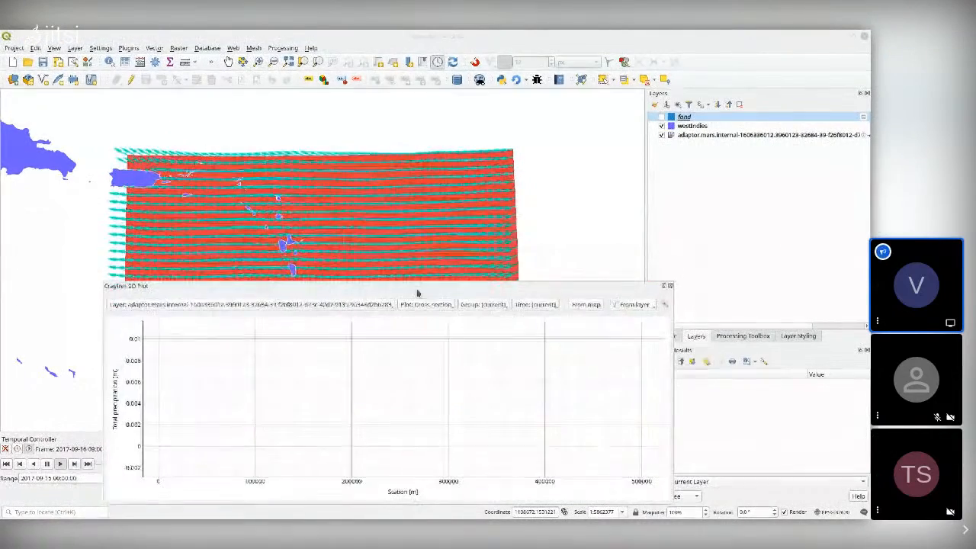
Step: Set the plot group to 10 metre wind [m/s], draw a north-south cross-section line over the islands, and shrink the plot area
click(483, 305)
click(497, 329)
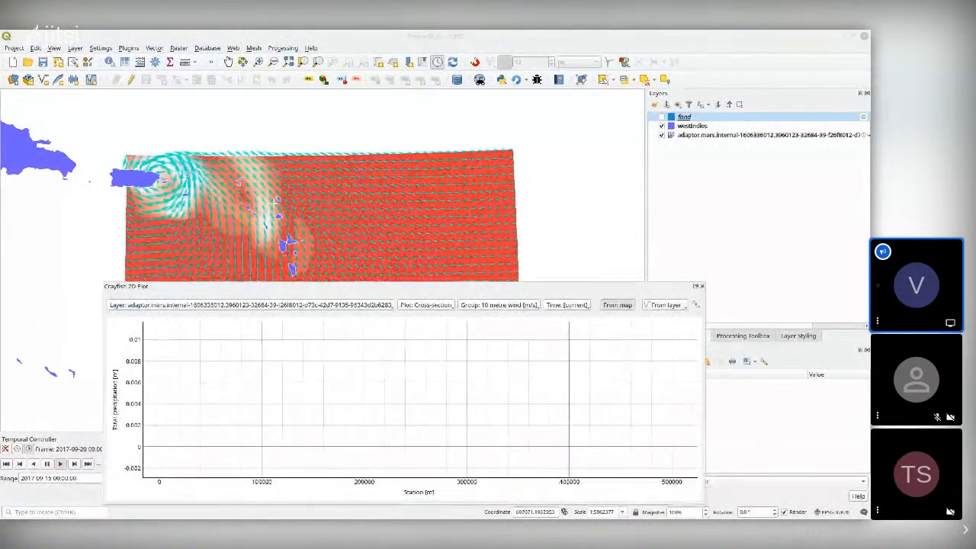
click(286, 180)
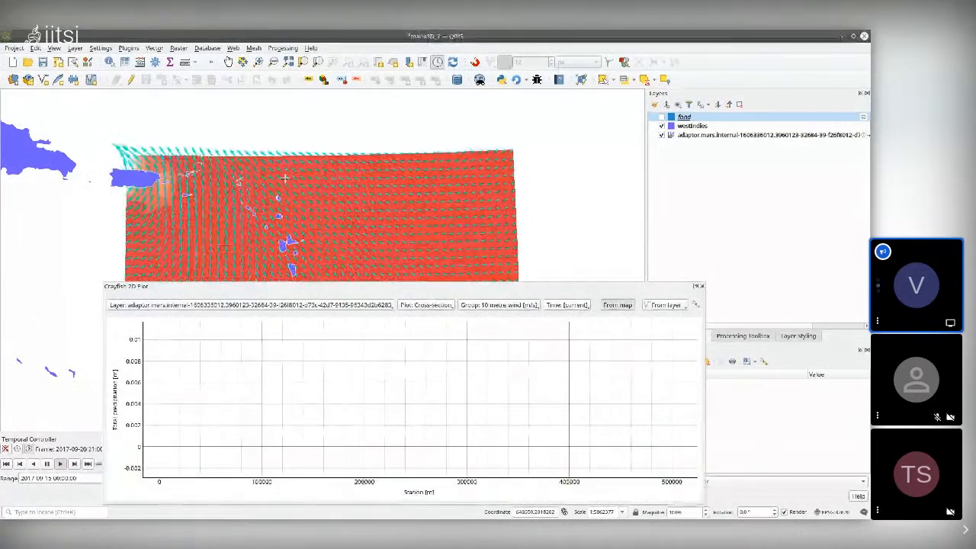
click(292, 263)
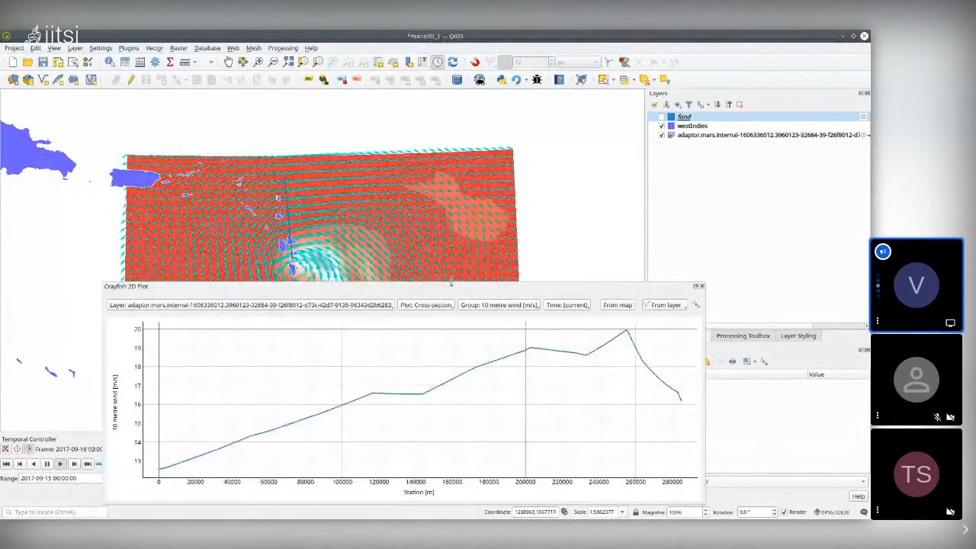
drag(451, 281, 451, 364)
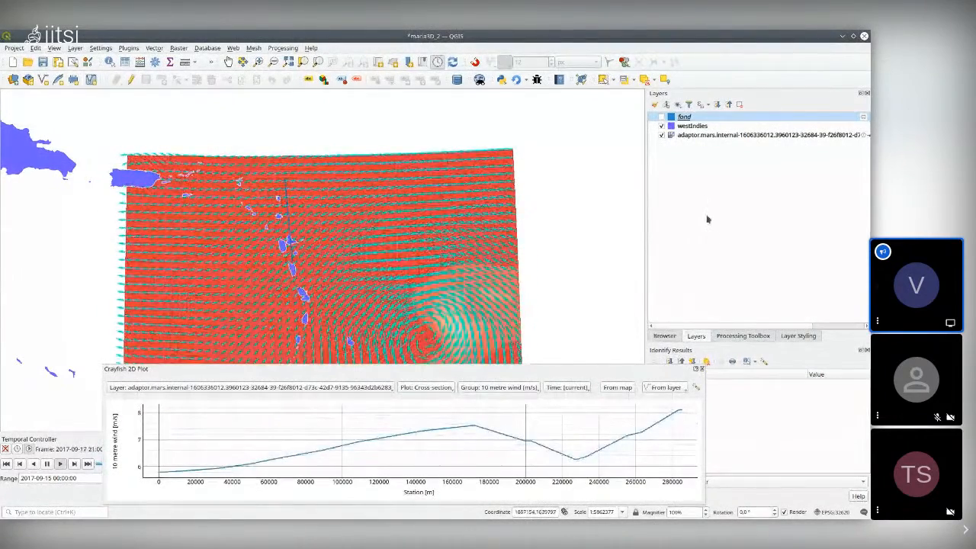
Step: Turn off the contour rendering of the adaptor.mars mesh layer, keeping only its wind vectors displayed
click(708, 135)
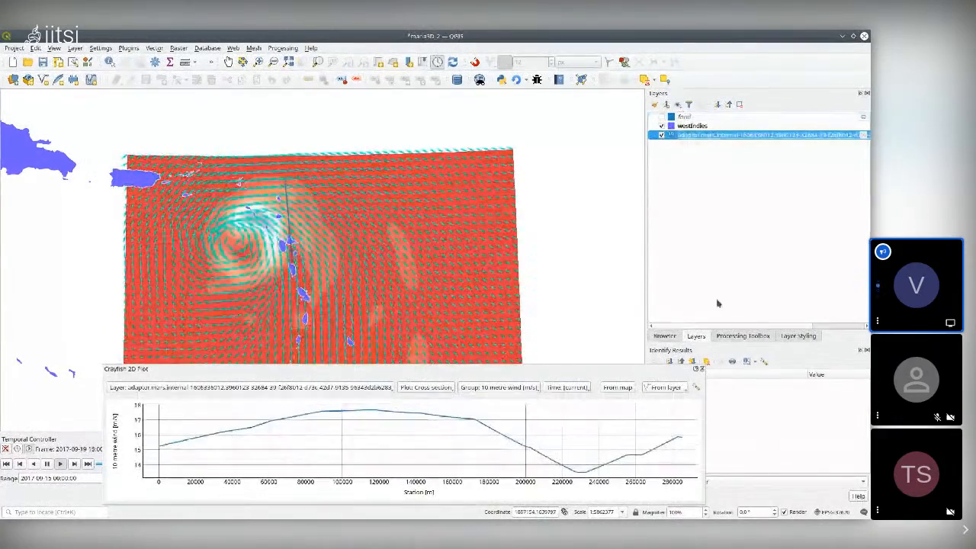
click(798, 336)
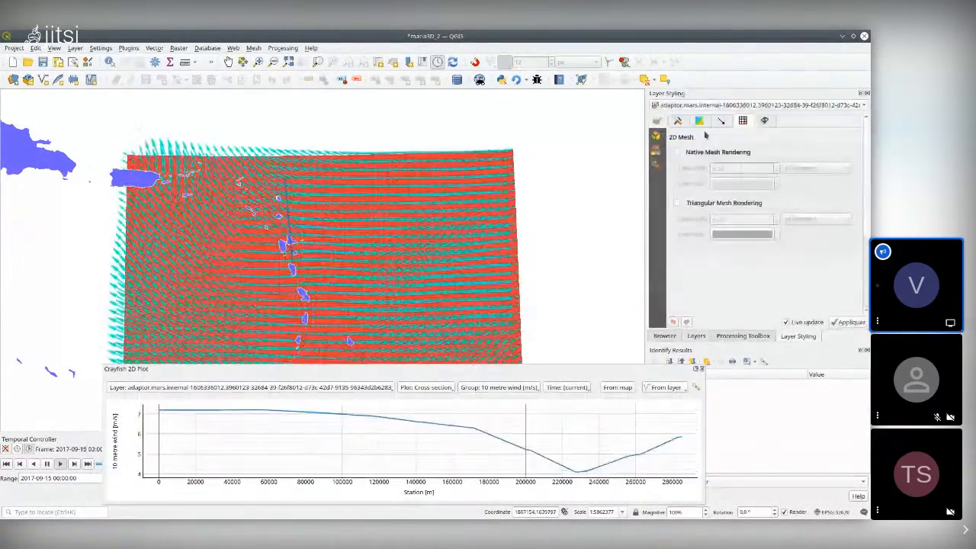
click(701, 121)
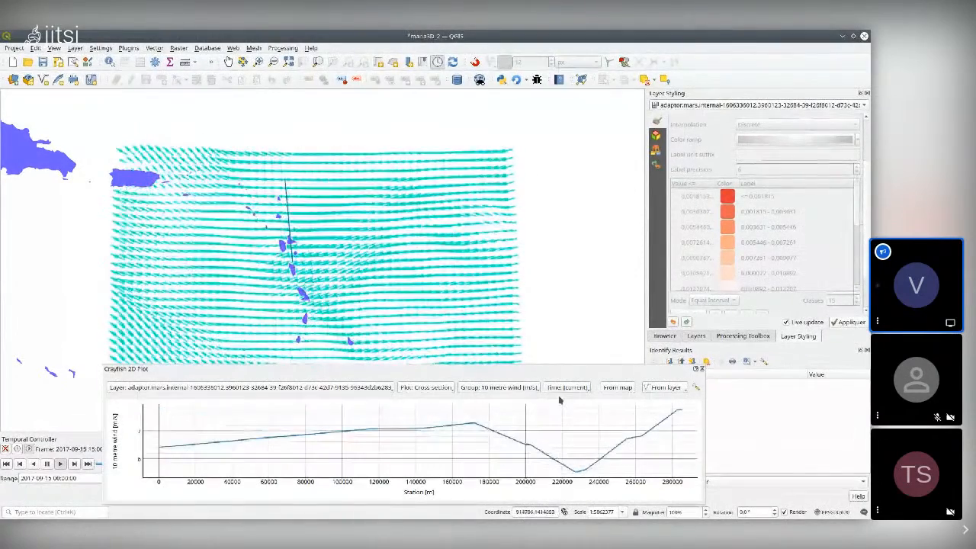
Step: Draw a new cross-section line along the islands through the hurricane's eye and plot Mean sea level pressure [Pa] along it
click(616, 387)
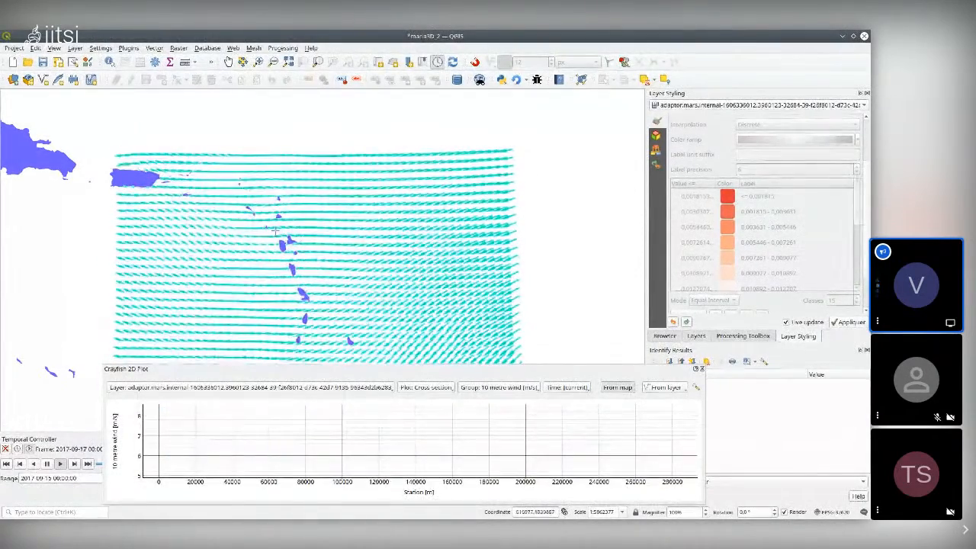
click(275, 229)
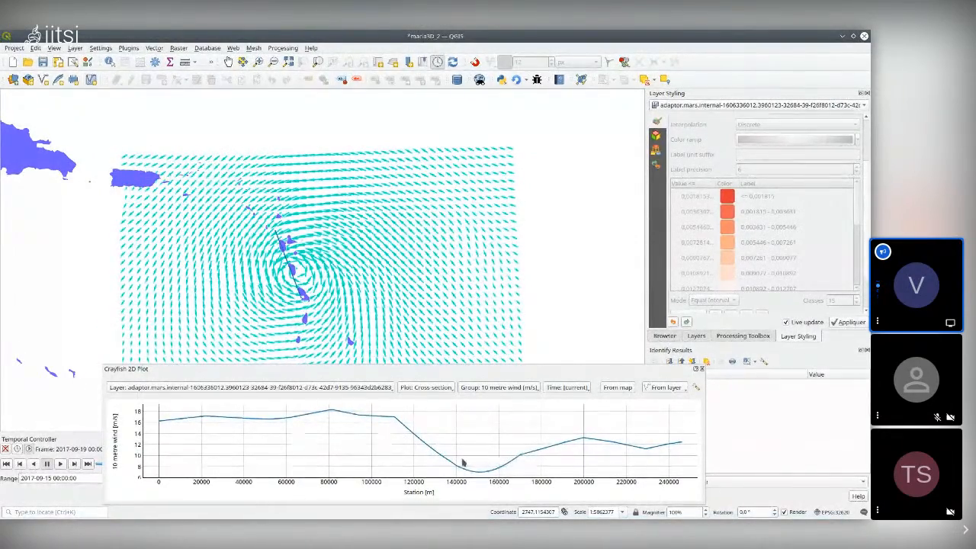
click(522, 389)
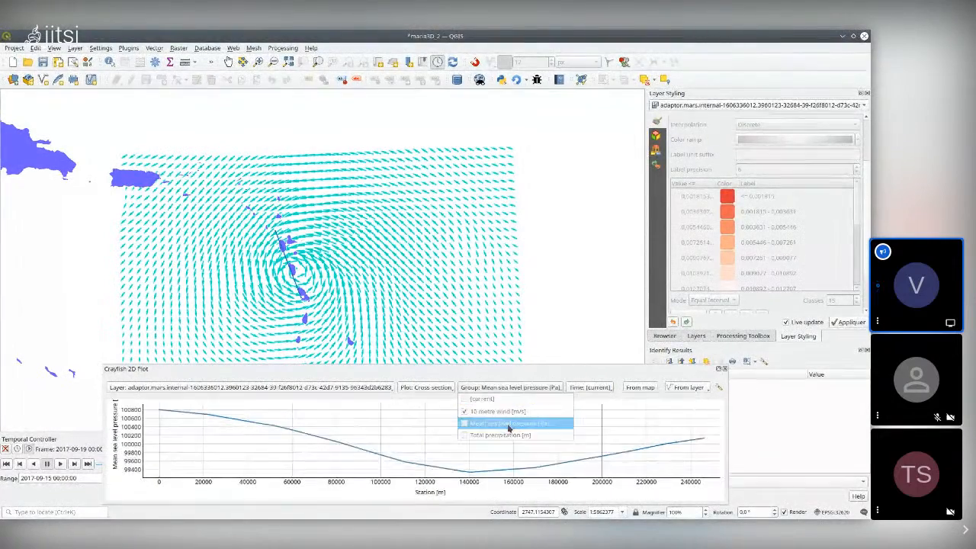
click(510, 428)
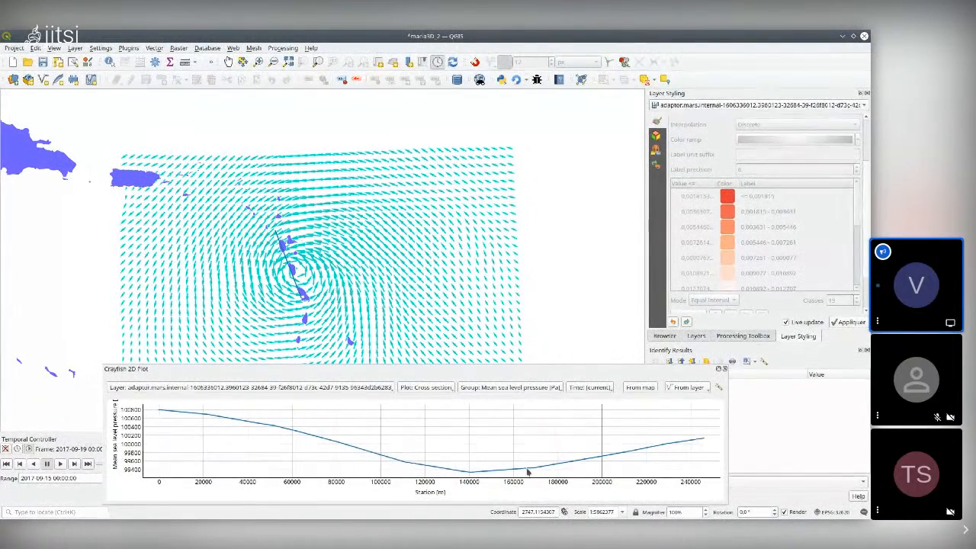
Step: Switch the plotted group to Total precipitation, Mean sea level pressure and then 10 metre wind, and close the Crayfish 2D plot
click(511, 387)
click(499, 435)
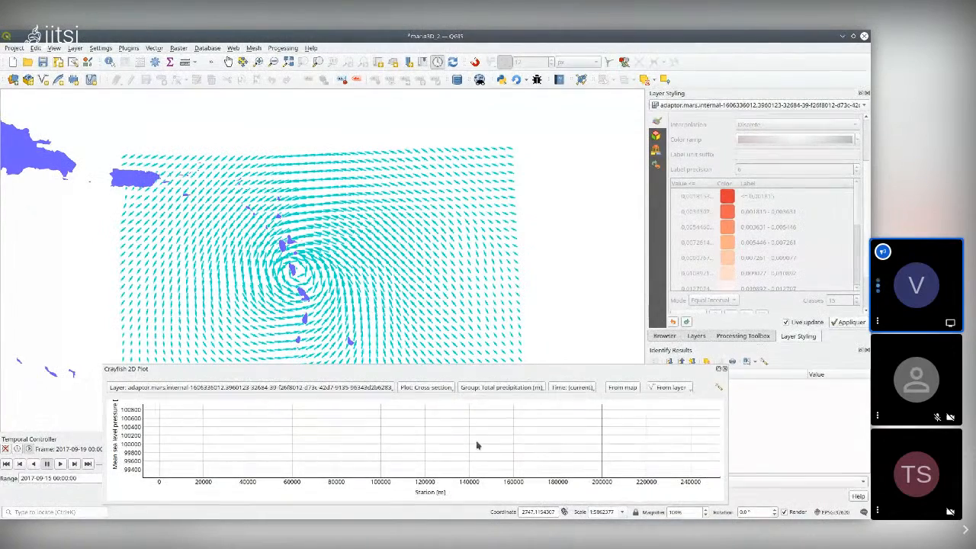
click(511, 387)
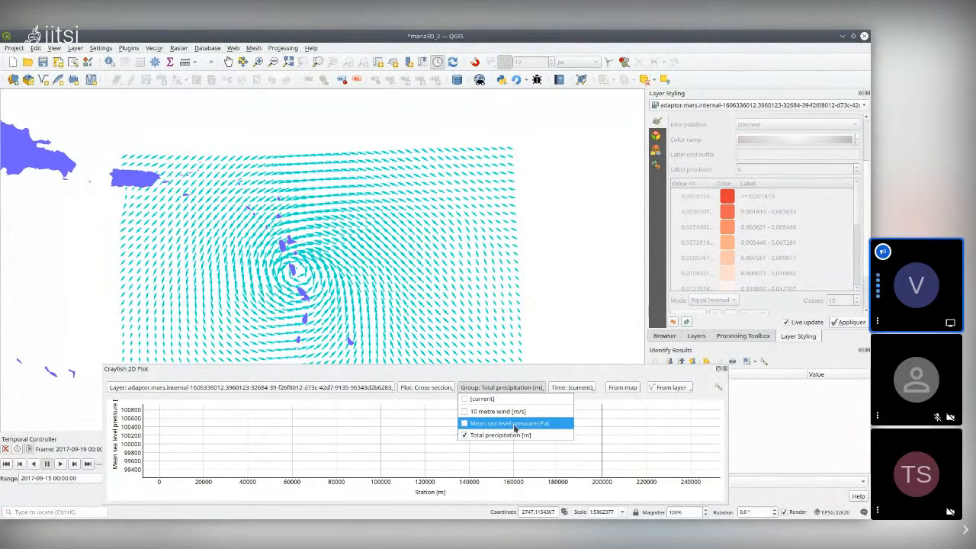
click(504, 423)
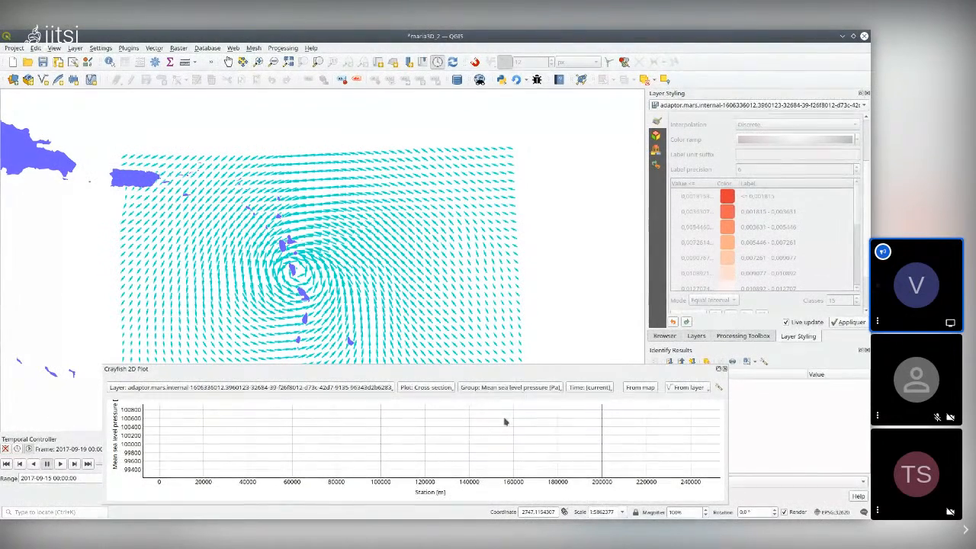
click(493, 387)
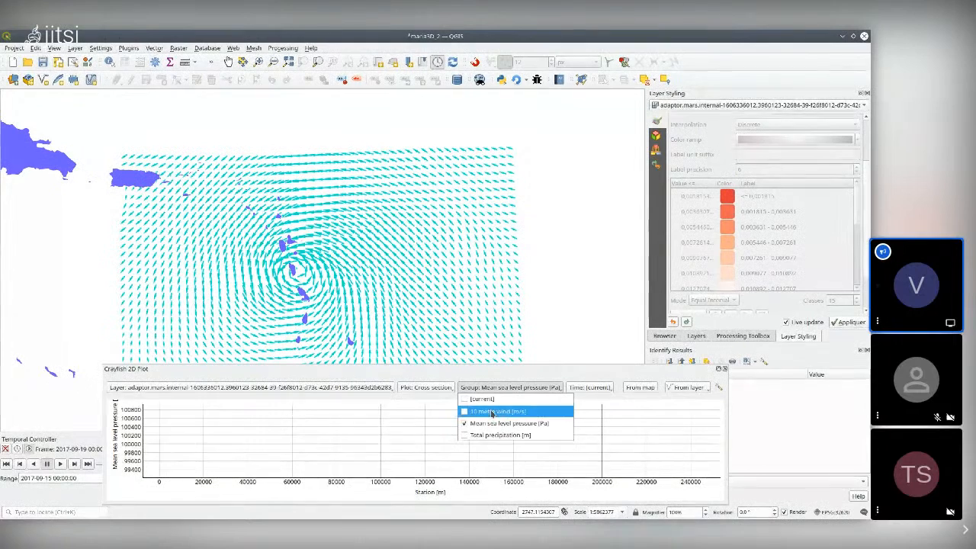
click(492, 412)
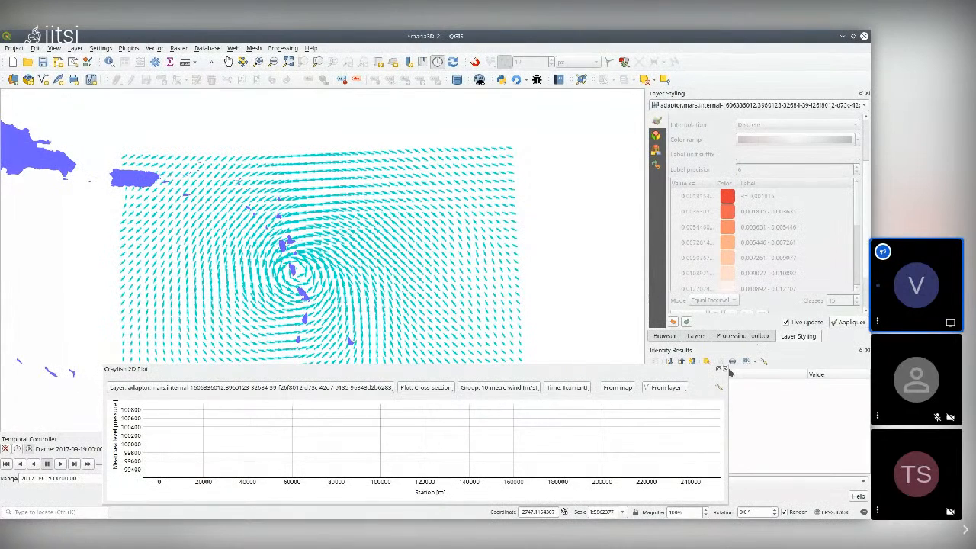
click(720, 369)
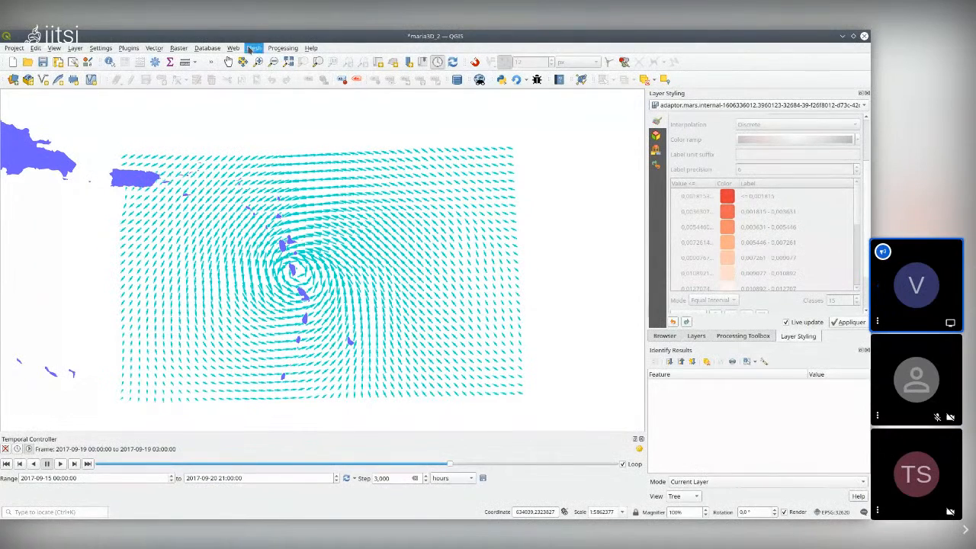
mouse_move(286, 72)
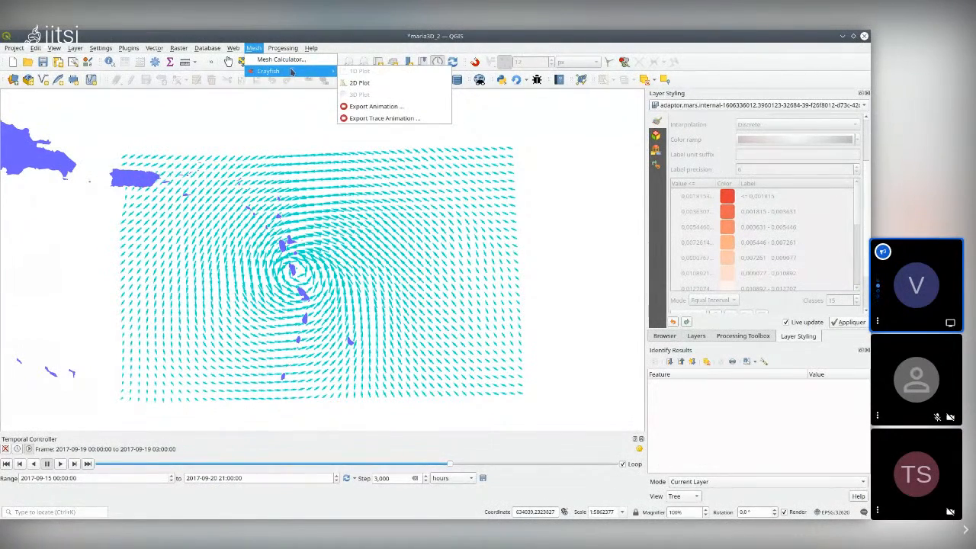
click(321, 203)
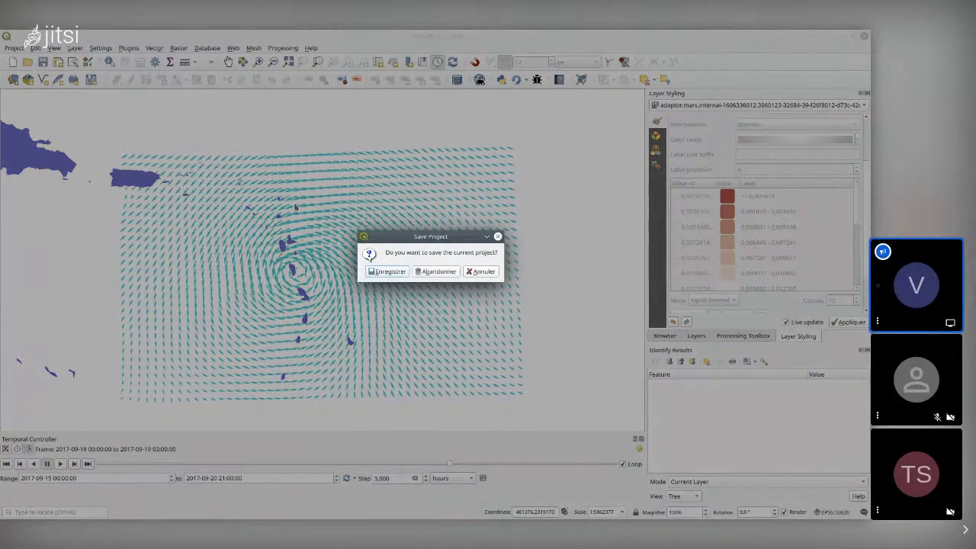
Step: Discard the changes to the current project and open the flo2D project from the MeshData/exampleProject folder
click(435, 271)
click(381, 175)
click(347, 176)
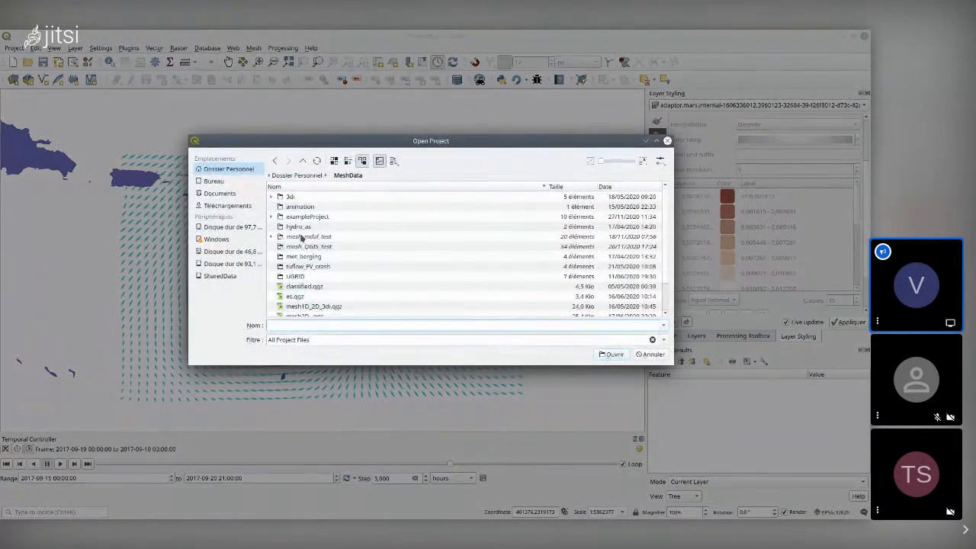
click(305, 217)
click(293, 206)
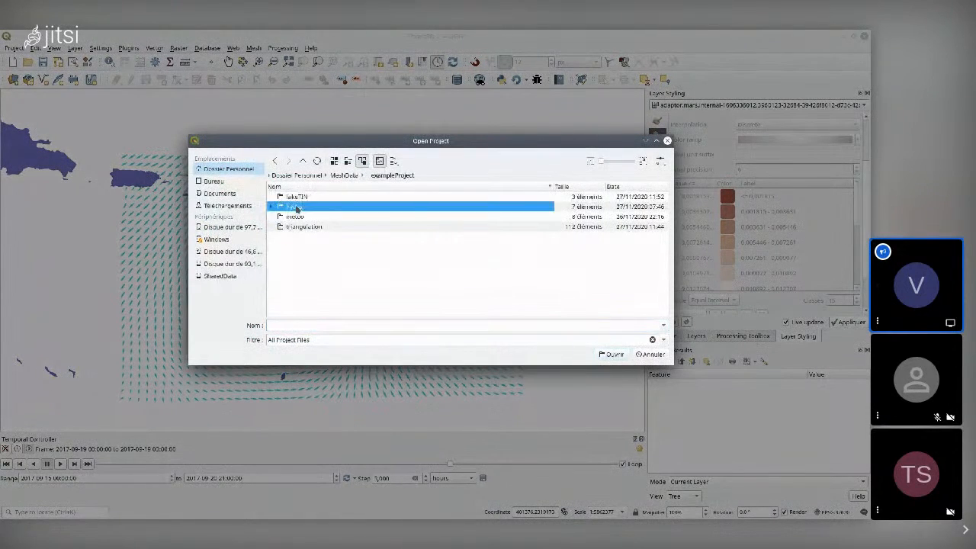
click(297, 206)
double_click(298, 208)
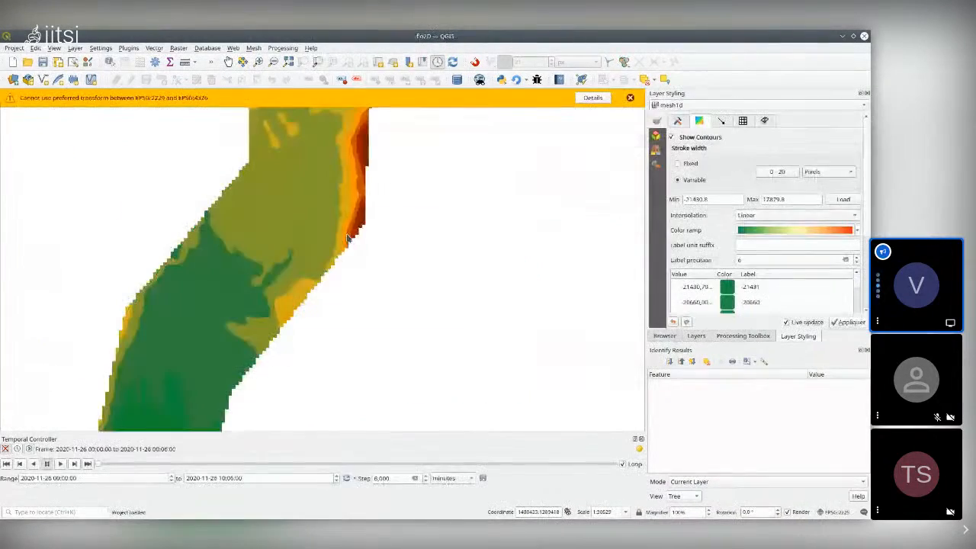
Step: Review the dataset groups of the mesh1d layer and turn on its visibility in the CHAN group
scroll(347, 239, down, 2)
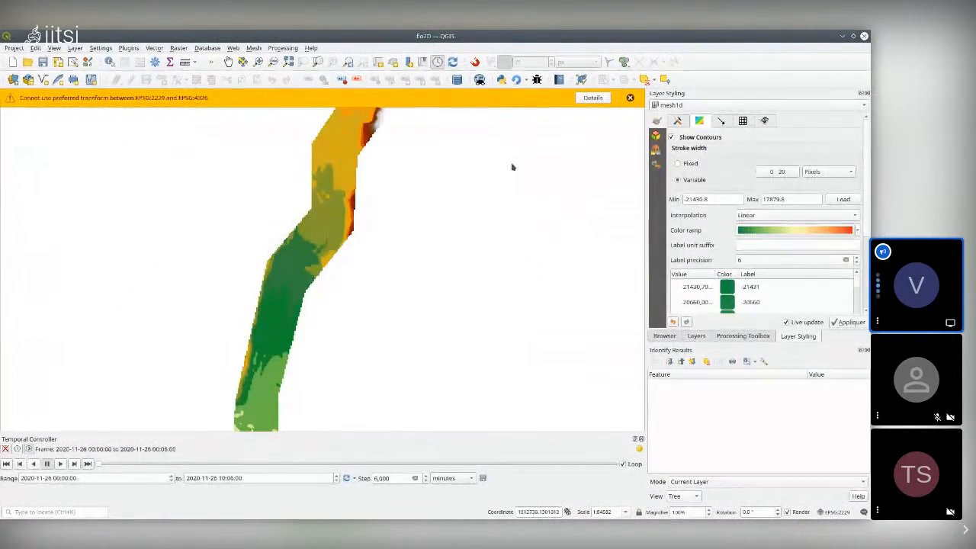
click(678, 122)
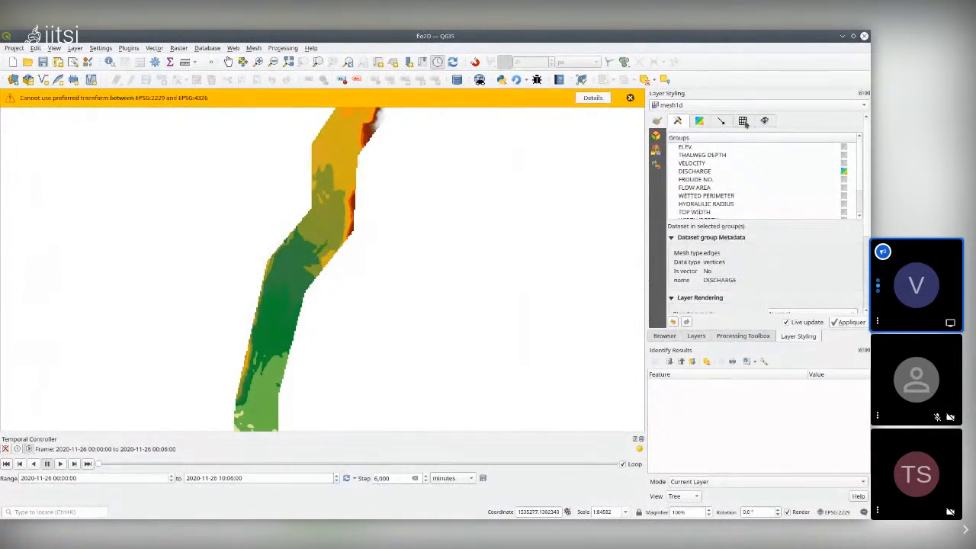
click(696, 335)
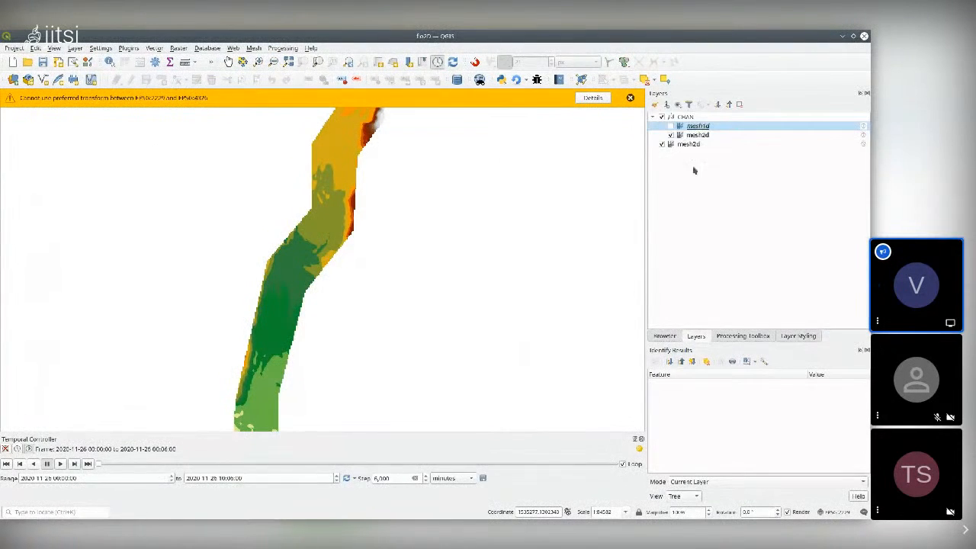
click(671, 126)
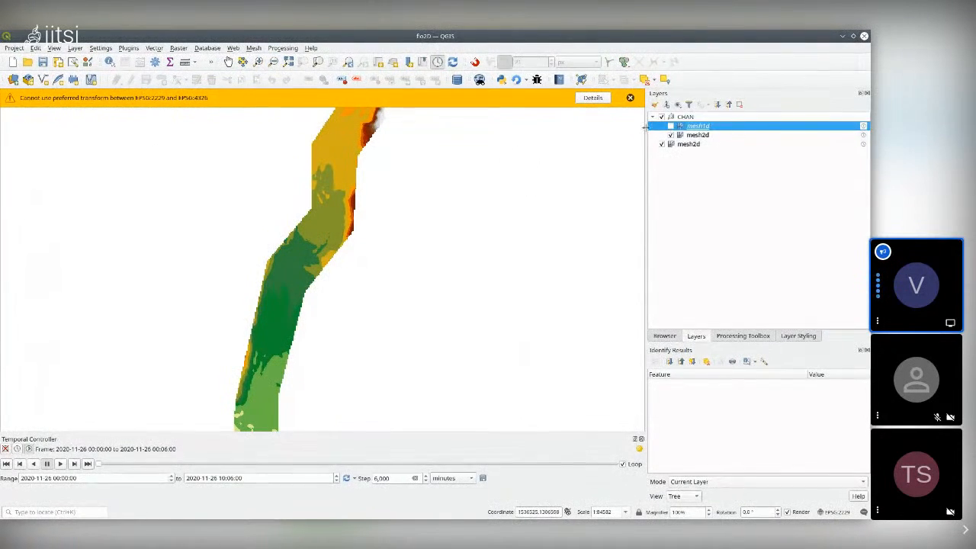
click(671, 127)
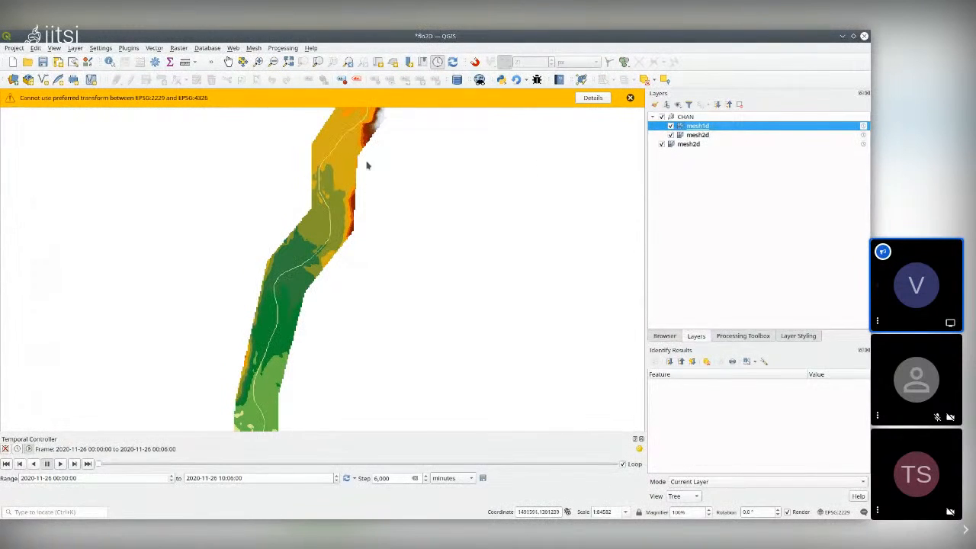
scroll(366, 165, down, 2)
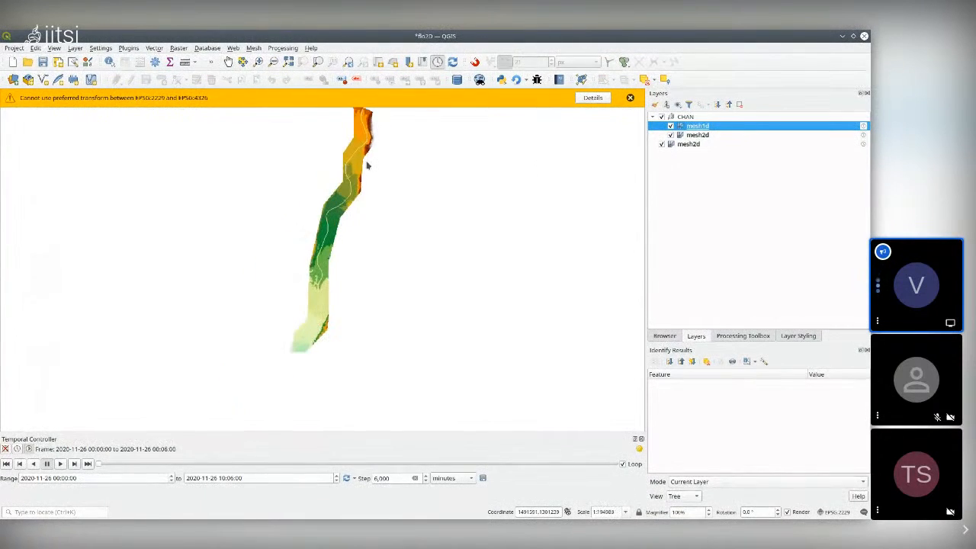
Step: Open a Crayfish 1D plot of the mesh1d layer as a Longitudinal profile, then detach and enlarge the plot window
drag(366, 165, 356, 201)
click(233, 48)
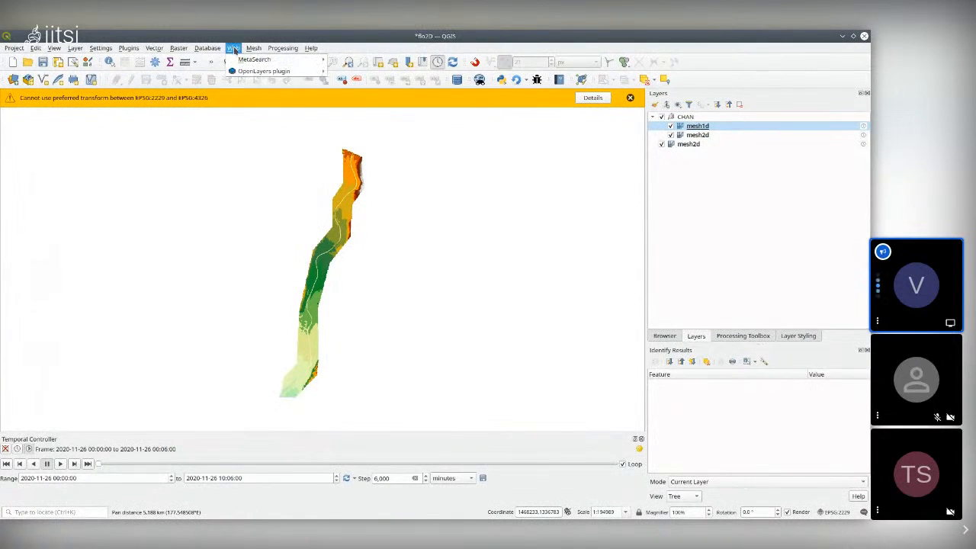
mouse_move(269, 70)
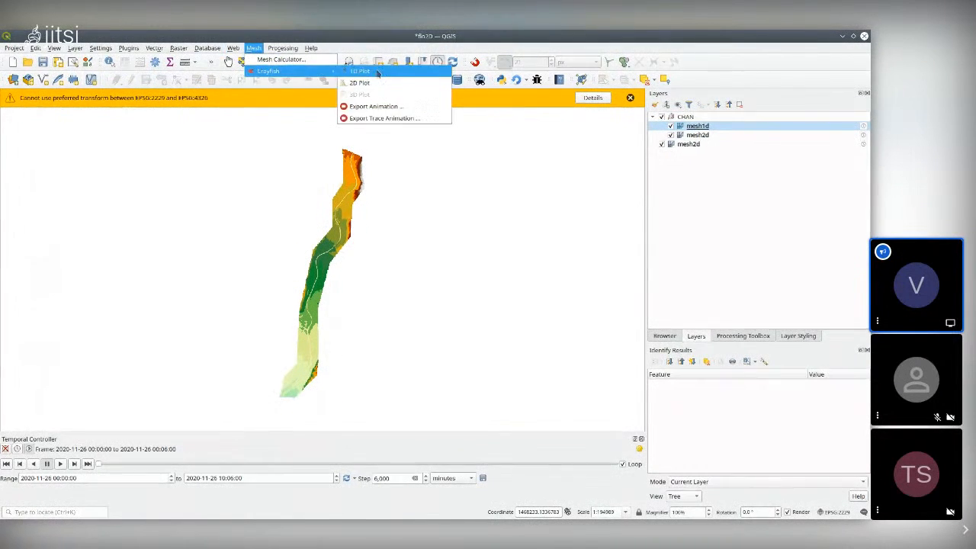
click(376, 79)
click(400, 454)
click(395, 465)
click(457, 455)
click(450, 477)
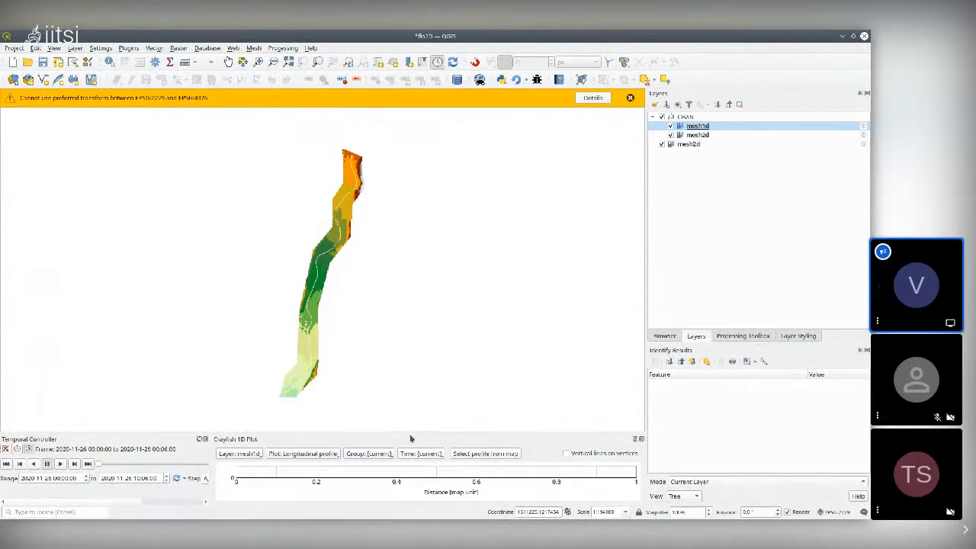
drag(409, 432, 572, 323)
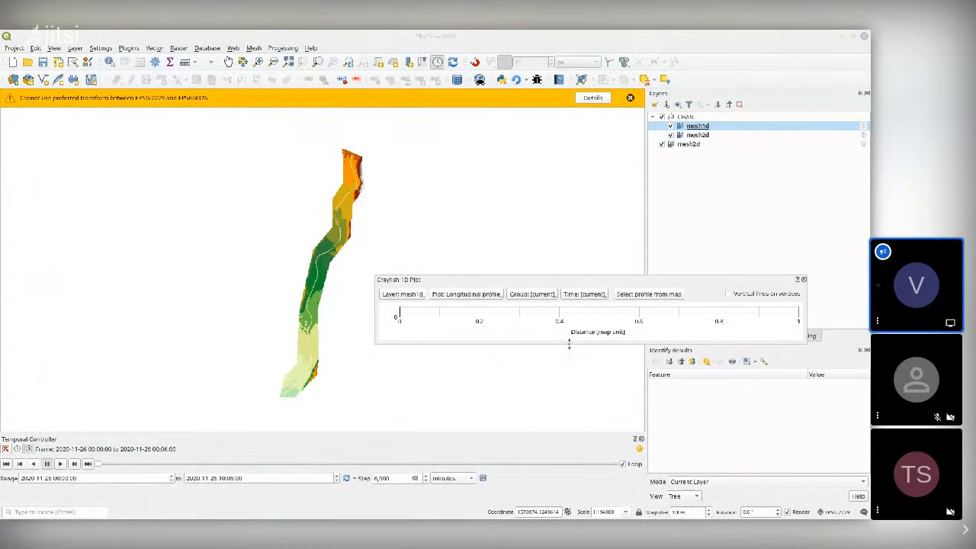
drag(569, 344, 570, 448)
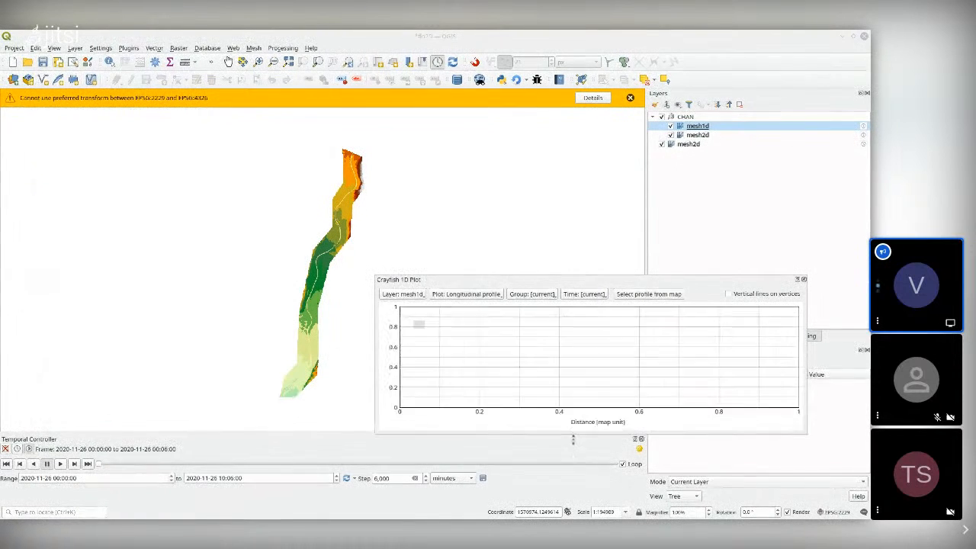
Step: Review the available plot times, keep [current], and select the river channel profile from the map for plotting
click(593, 298)
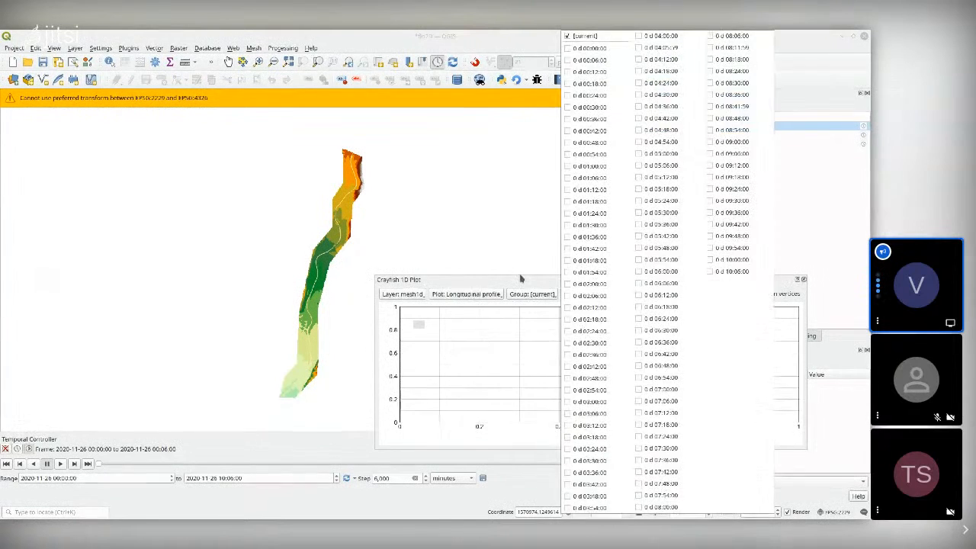
click(514, 284)
click(648, 296)
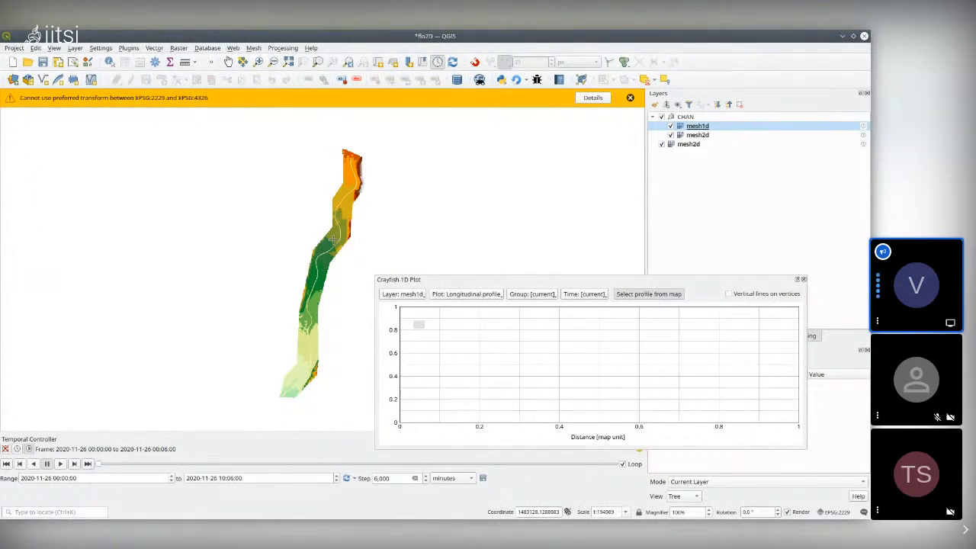
click(305, 303)
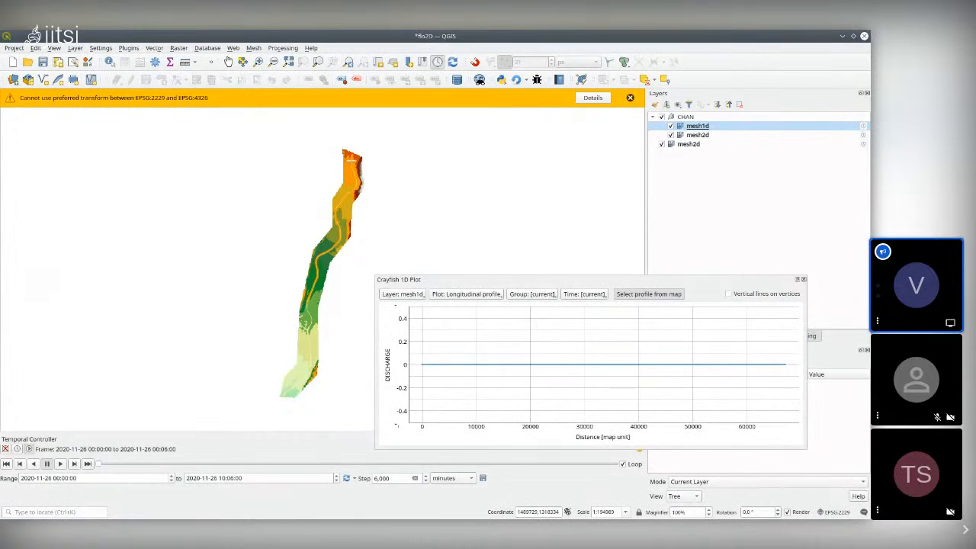
Step: Play the temporal animation to animate the flood on the map together with the longitudinal discharge profile
scroll(351, 159, up, 1)
scroll(351, 159, down, 1)
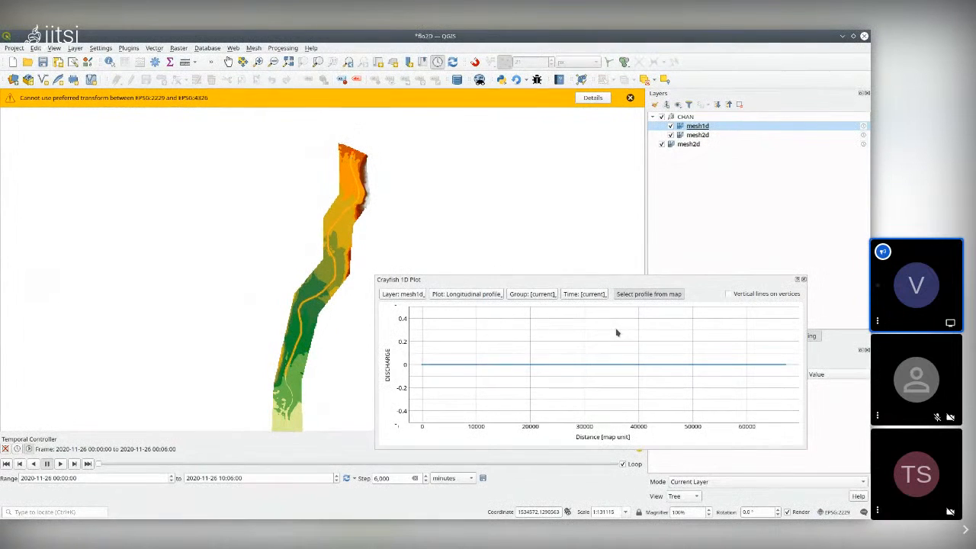
click(60, 464)
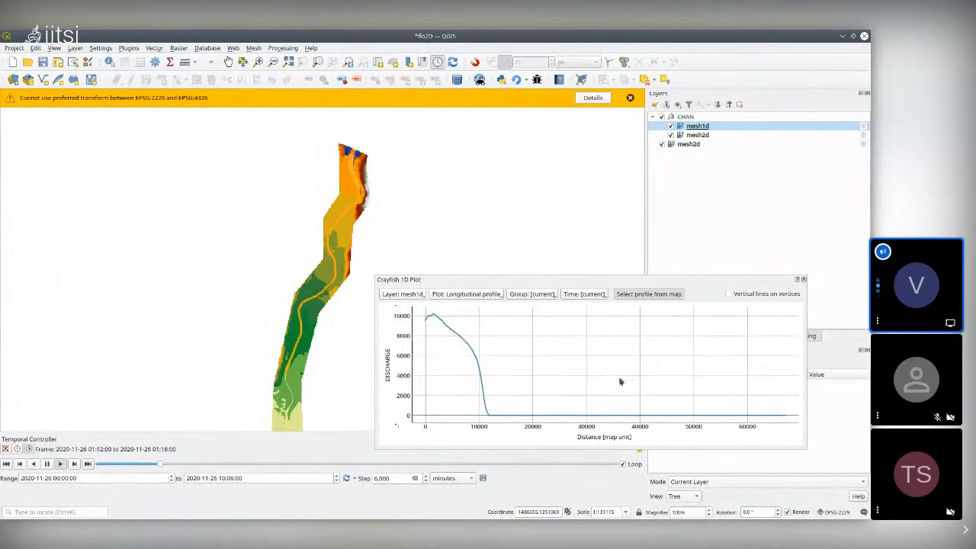
Step: Open a Crayfish 2D plot, choose mesh2d as its layer and Depth as the plotted group
click(282, 48)
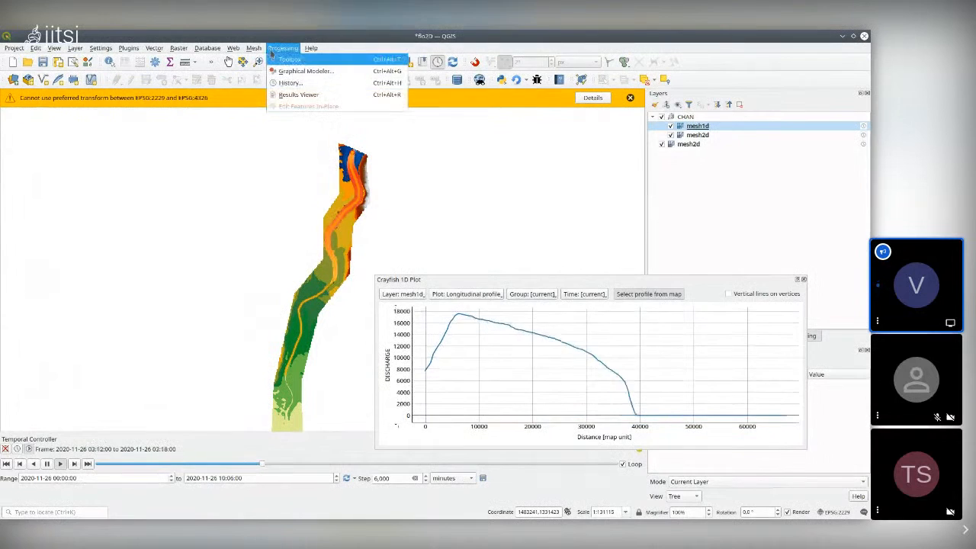
mouse_move(253, 49)
mouse_move(289, 70)
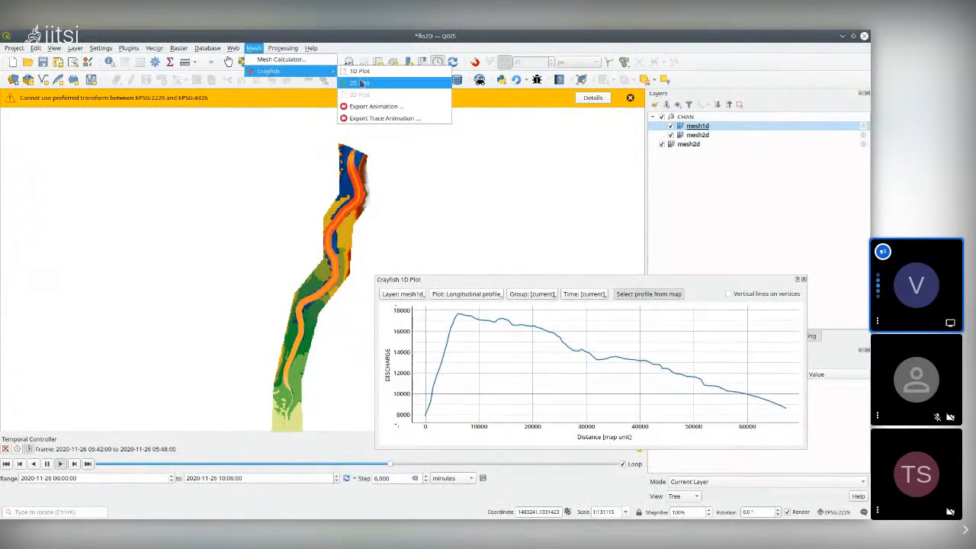
click(364, 81)
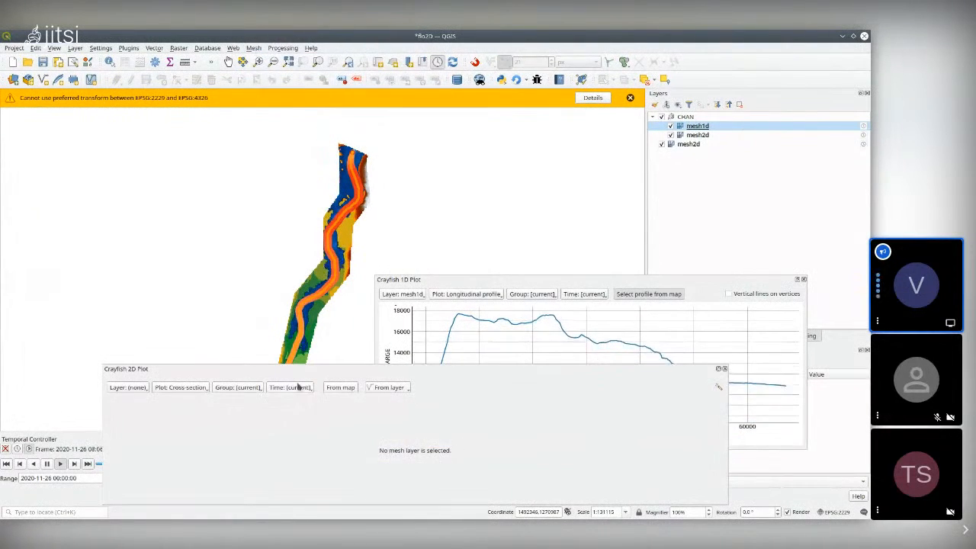
click(127, 387)
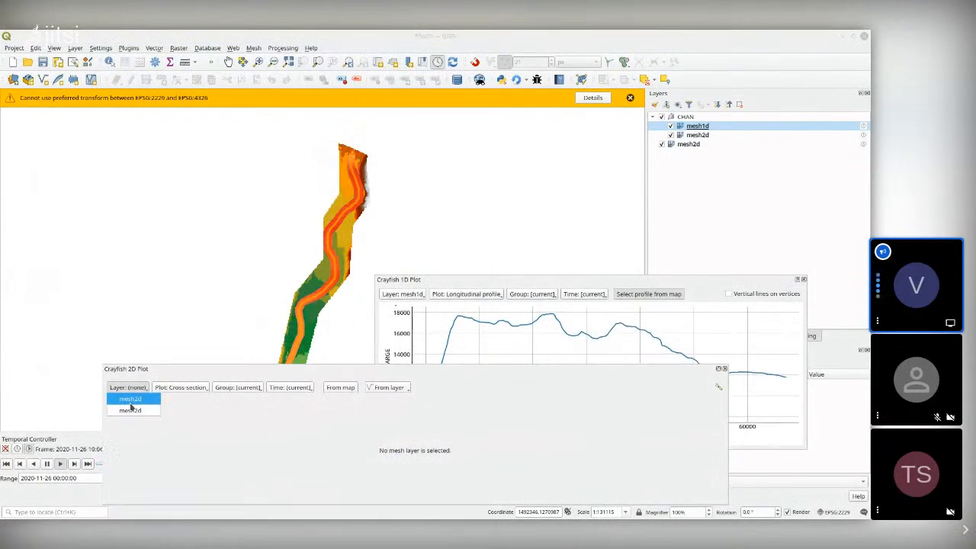
click(130, 398)
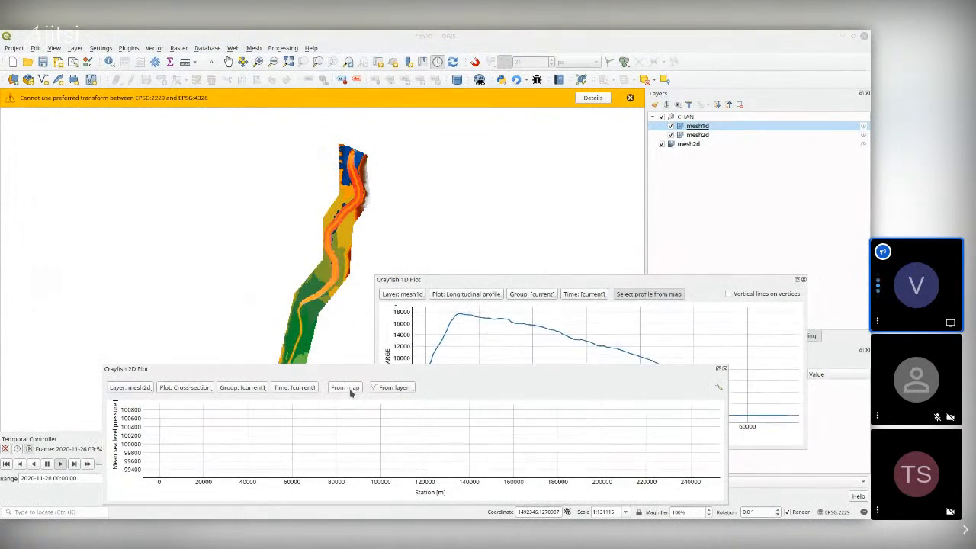
click(241, 387)
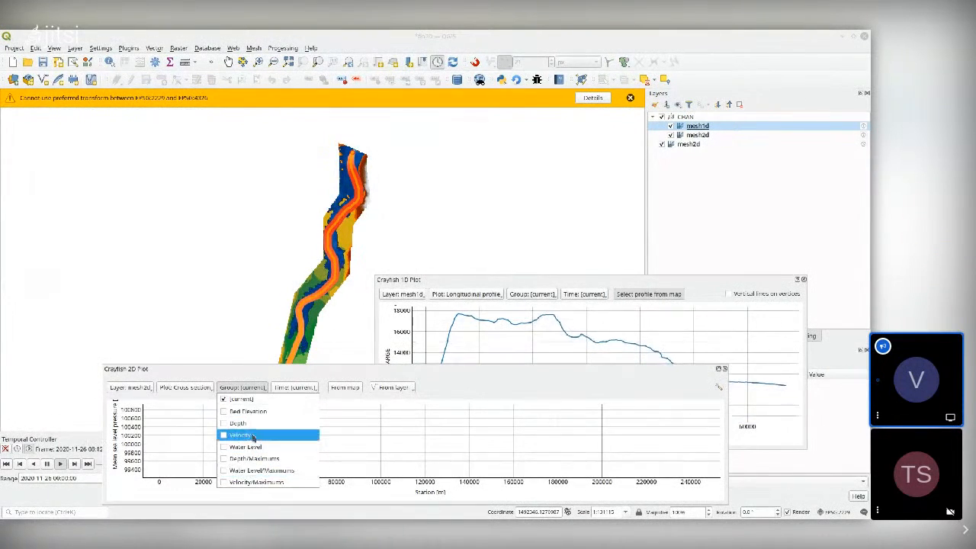
click(252, 422)
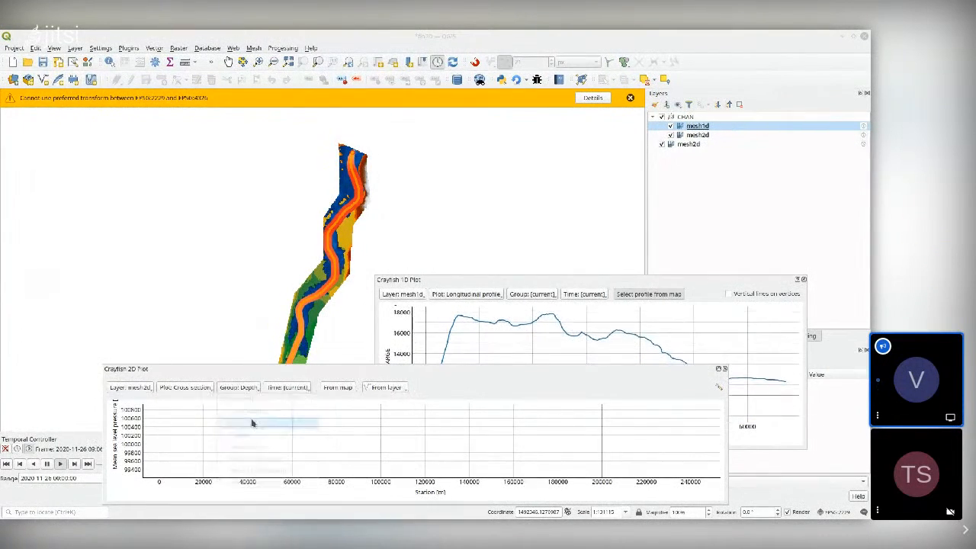
Step: Draw a cross-section line on the map across the upper part of the river to plot Depth along it
click(335, 390)
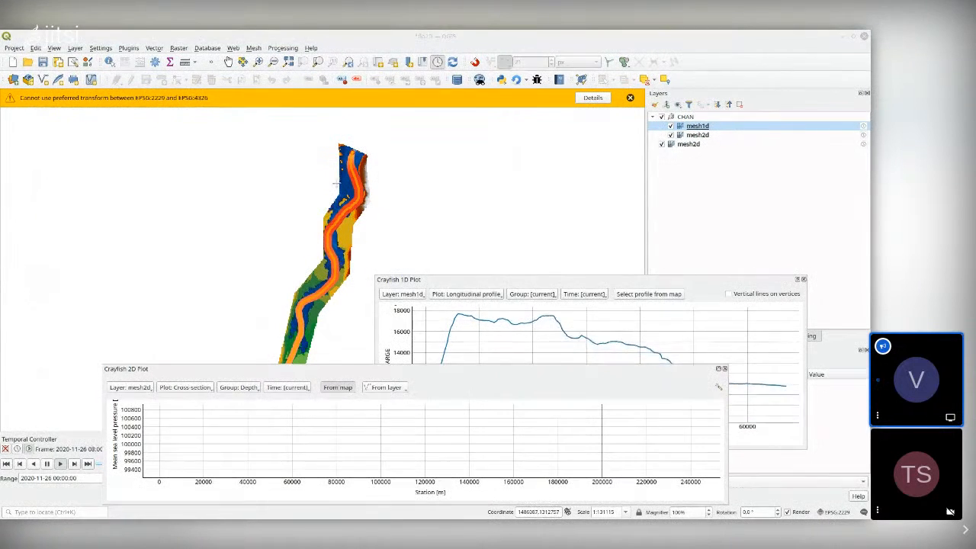
click(336, 183)
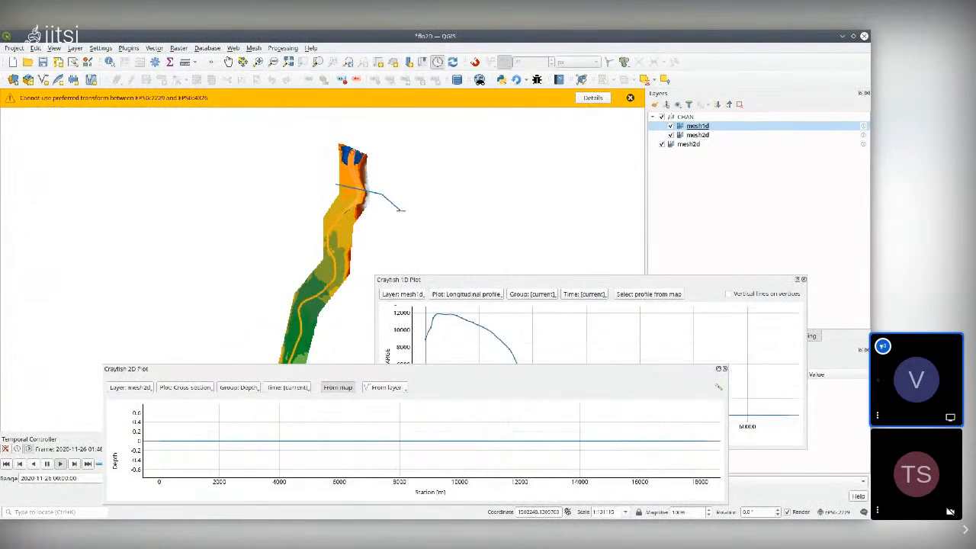
right_click(381, 193)
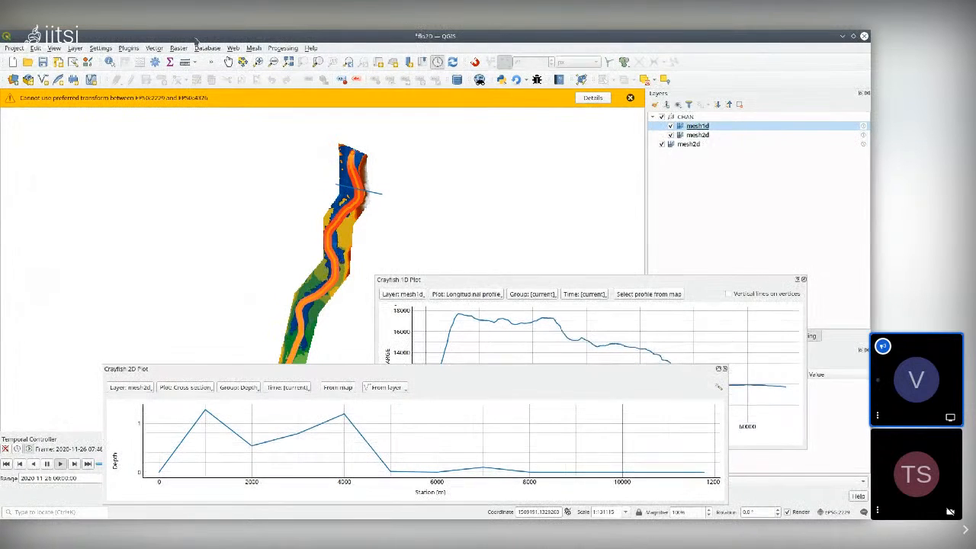
Step: Identify the mesh1d values at the upper river channel and close the Crayfish 2D plot
click(351, 183)
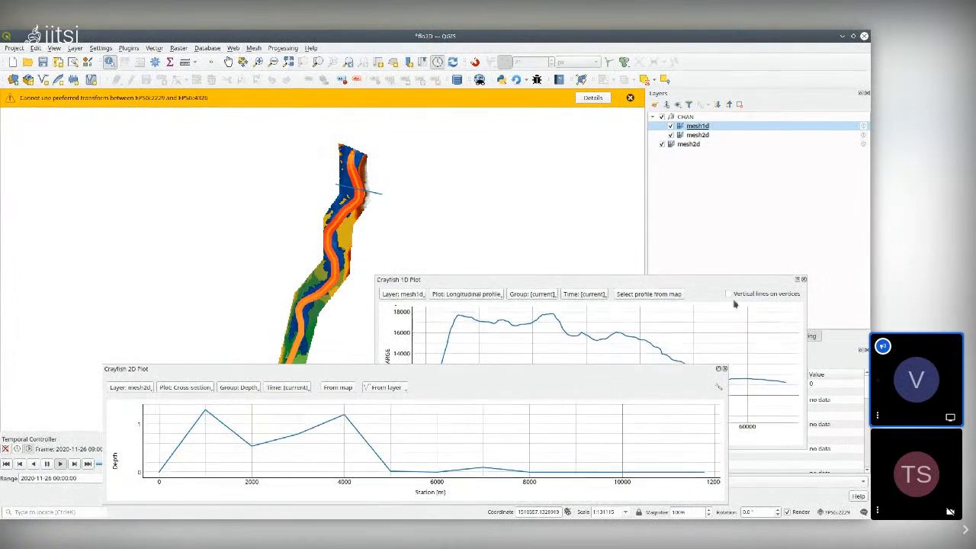
click(721, 368)
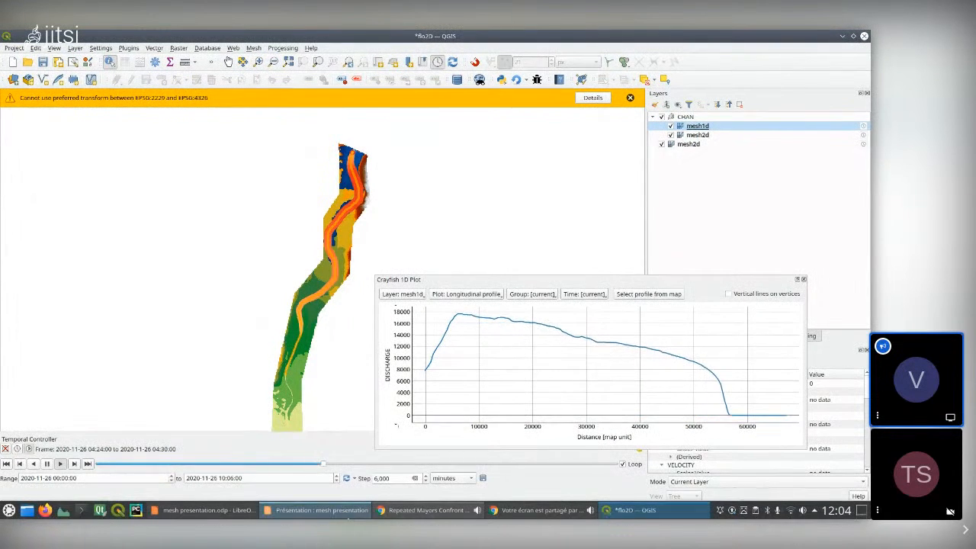
Step: Switch to Qt Creator, open the qgis project and run it in the Release configuration
mouse_move(349, 516)
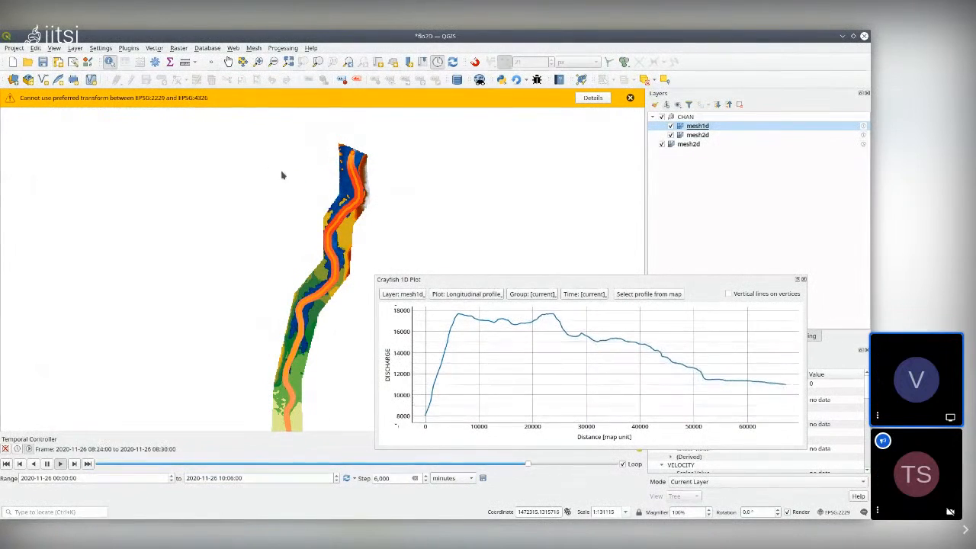
key(alt+Tab)
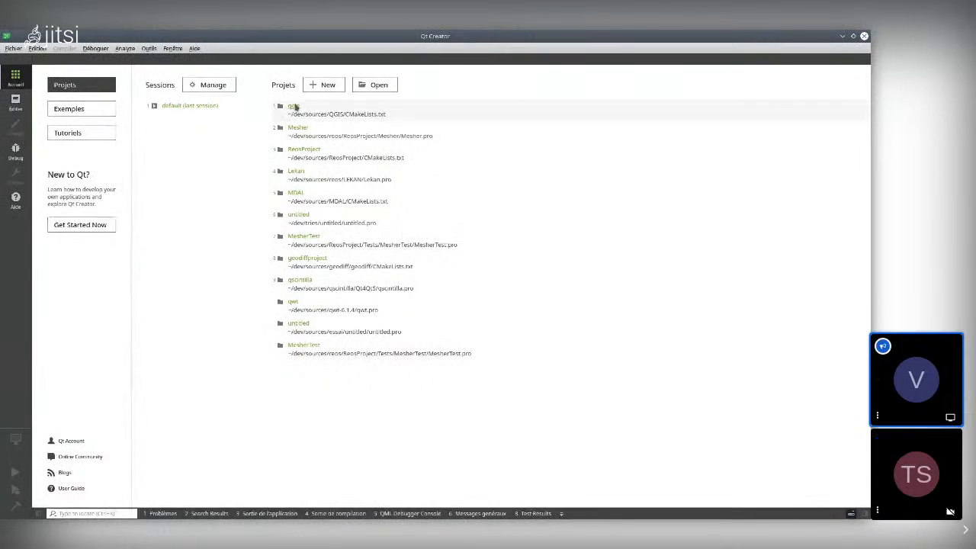
click(294, 106)
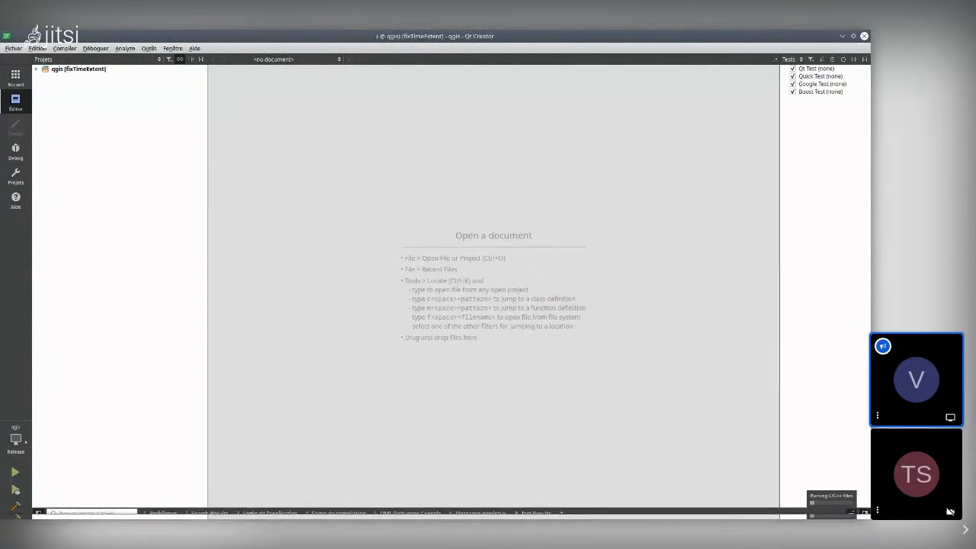
mouse_move(641, 514)
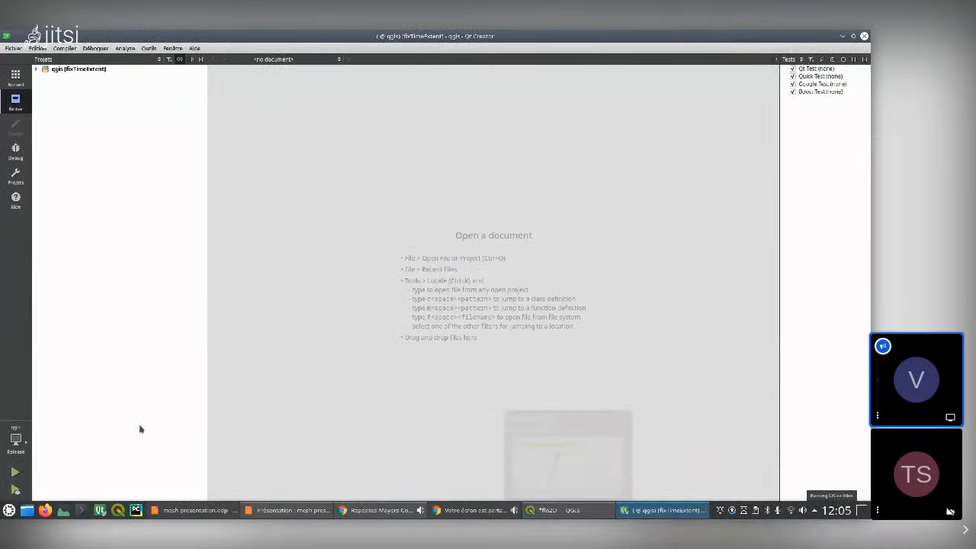
click(15, 472)
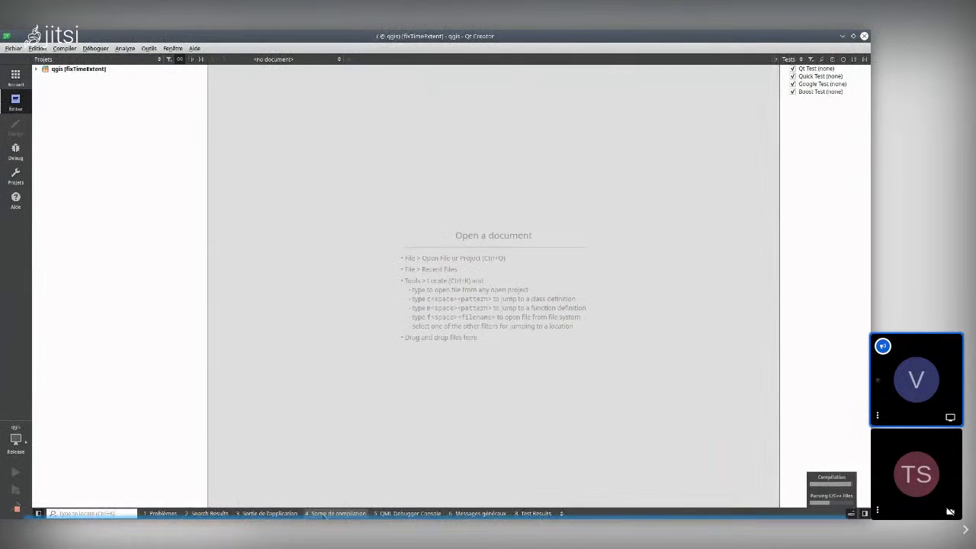
Step: Glance at the flo2D project in QGIS, return to Qt Creator and show the compilation output of the build
mouse_move(565, 517)
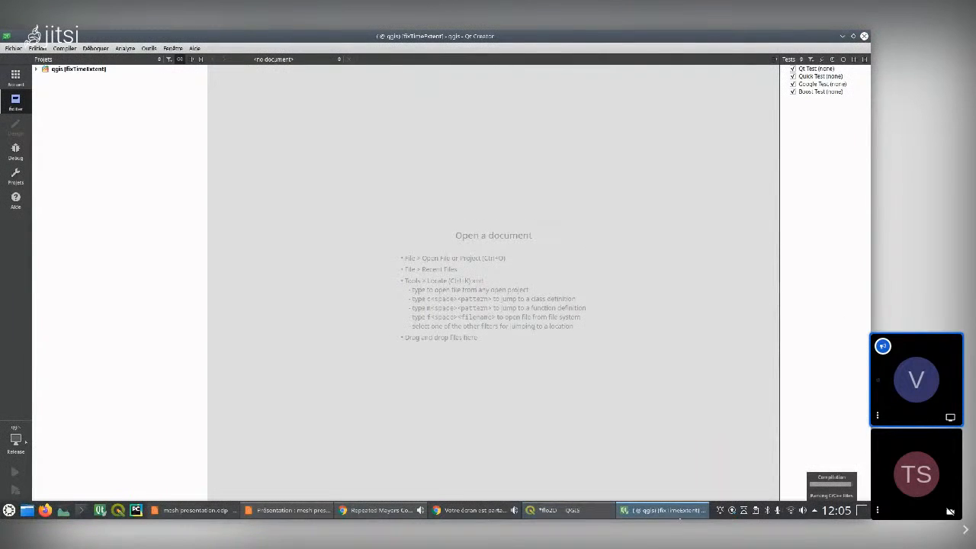
click(688, 517)
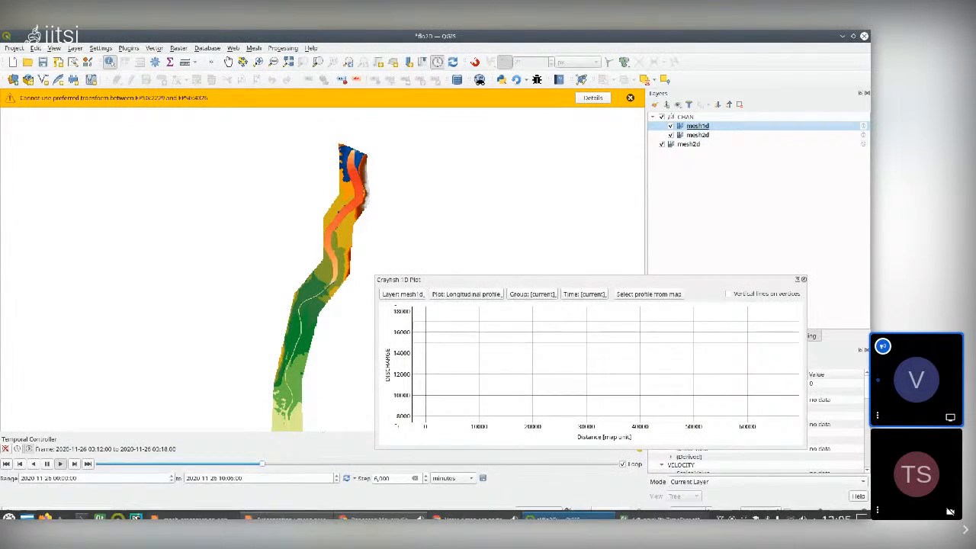
click(671, 510)
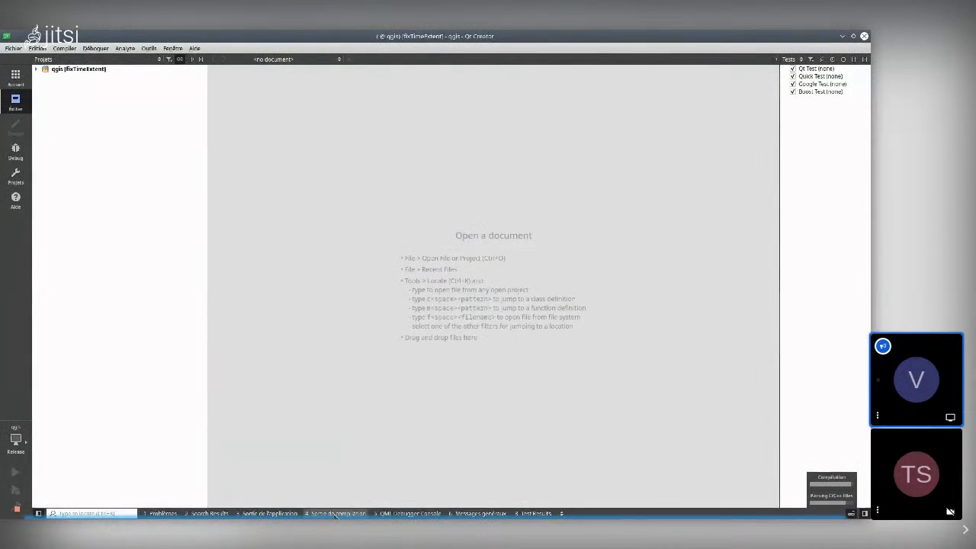
click(336, 512)
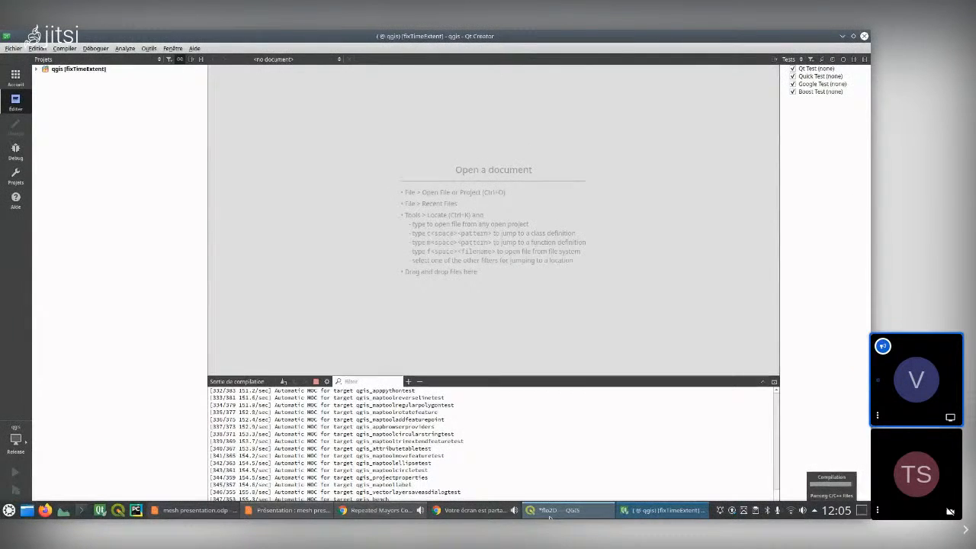
Step: View the running flood animation in the QGIS flo2D window, then return to Qt Creator to check the build progress
click(549, 518)
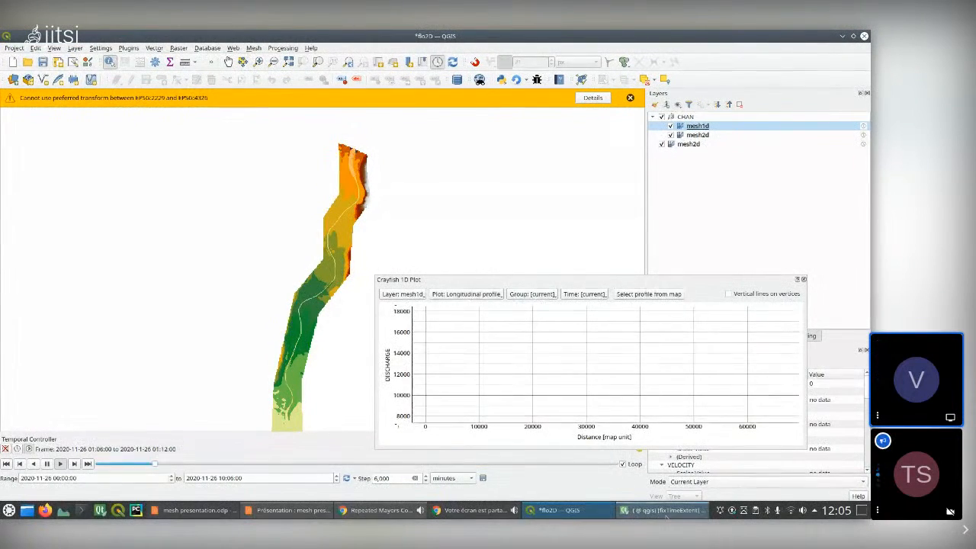
mouse_move(590, 515)
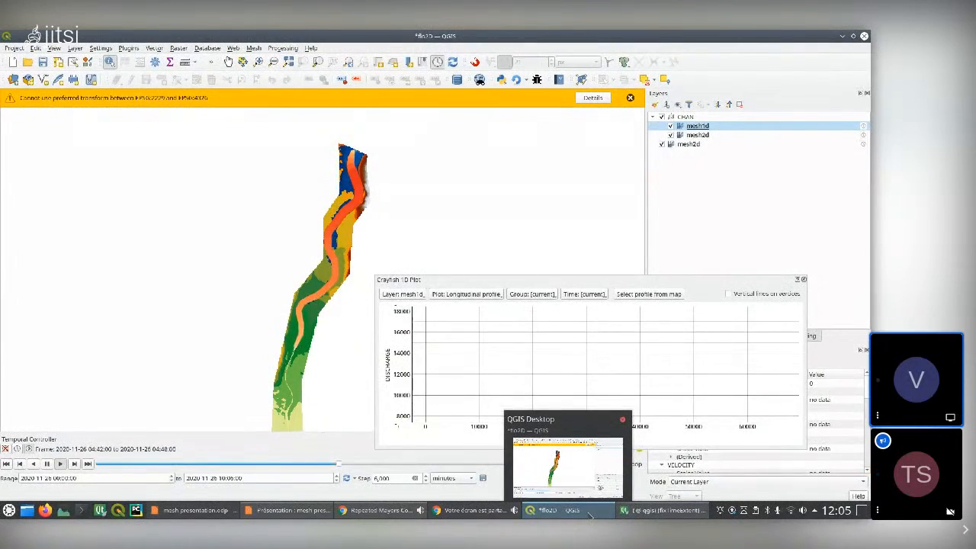
click(591, 509)
click(590, 509)
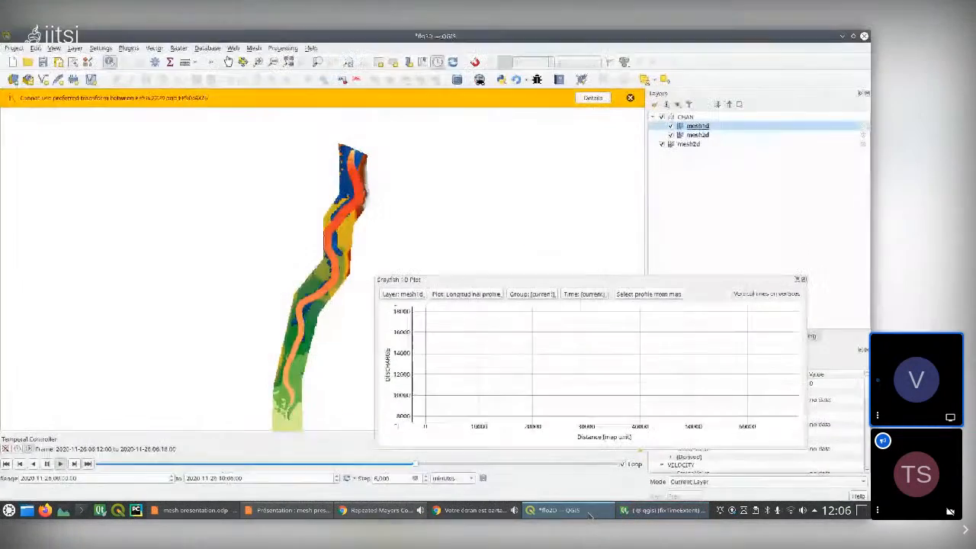
click(681, 512)
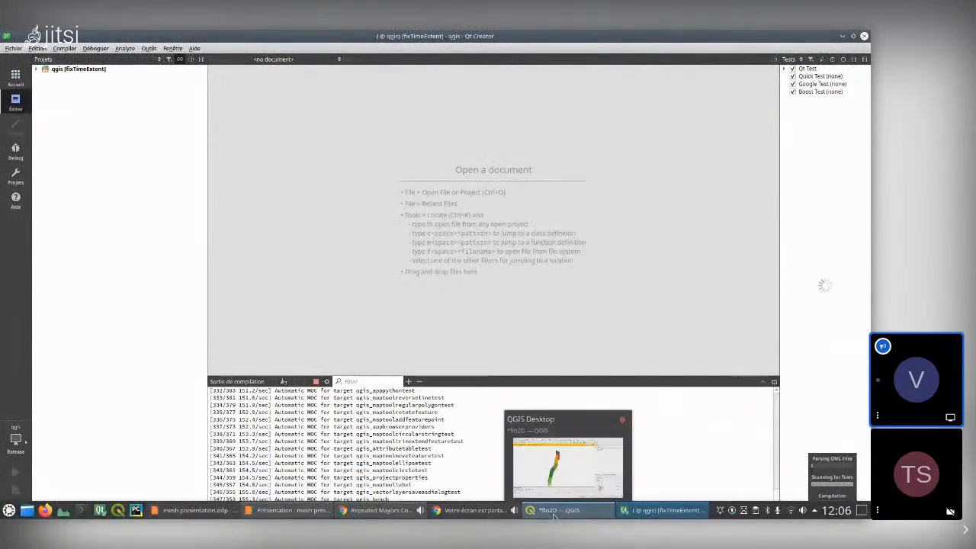
Step: Switch between the QGIS flo2D flood animation and the Qt Creator compilation output to follow the running build
click(557, 517)
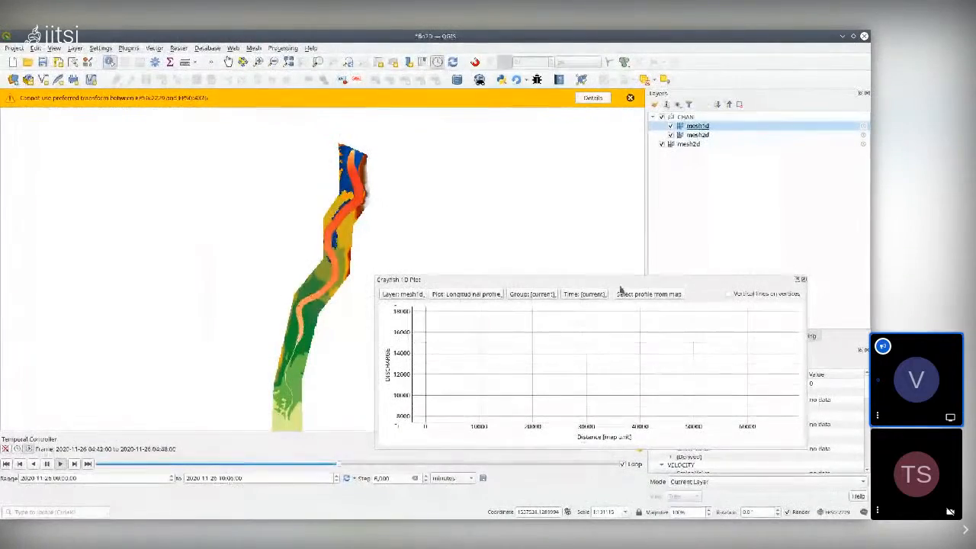
click(666, 512)
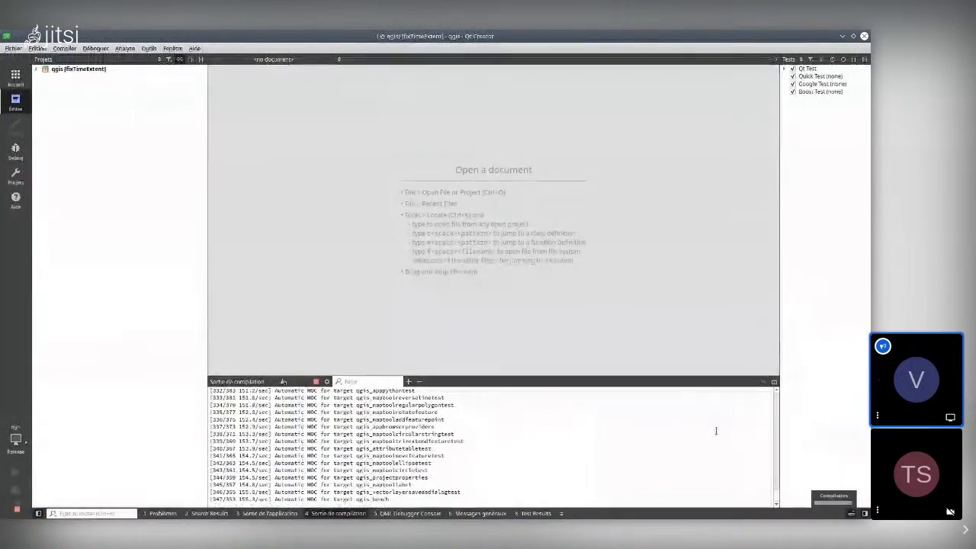
click(564, 510)
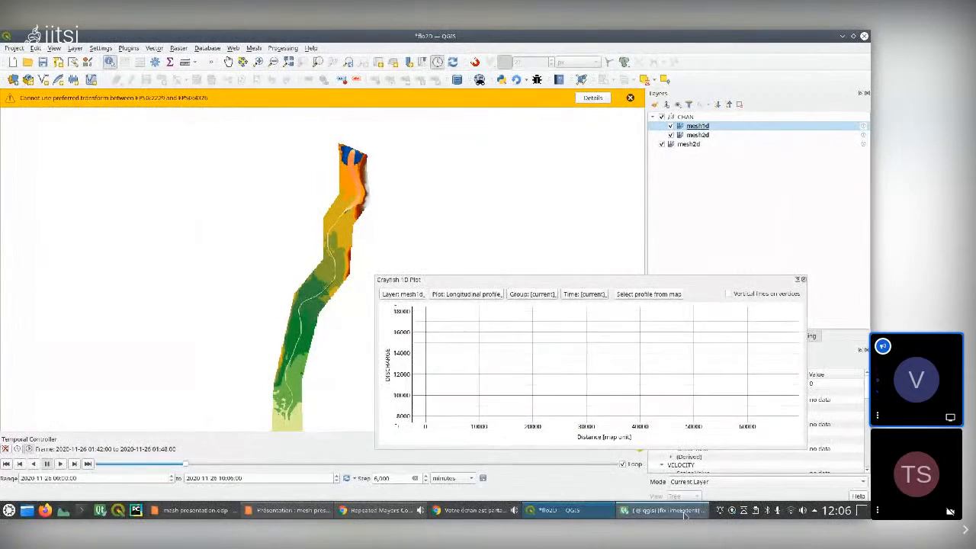
Step: Return to Qt Creator, maximize the launched development QGIS window and open the recent flo2D project
key(alt+Tab)
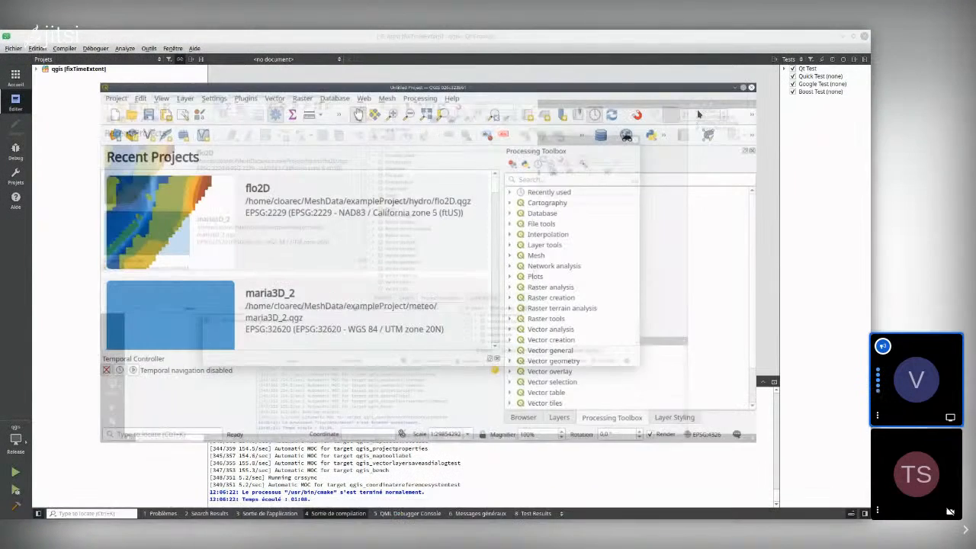
click(697, 109)
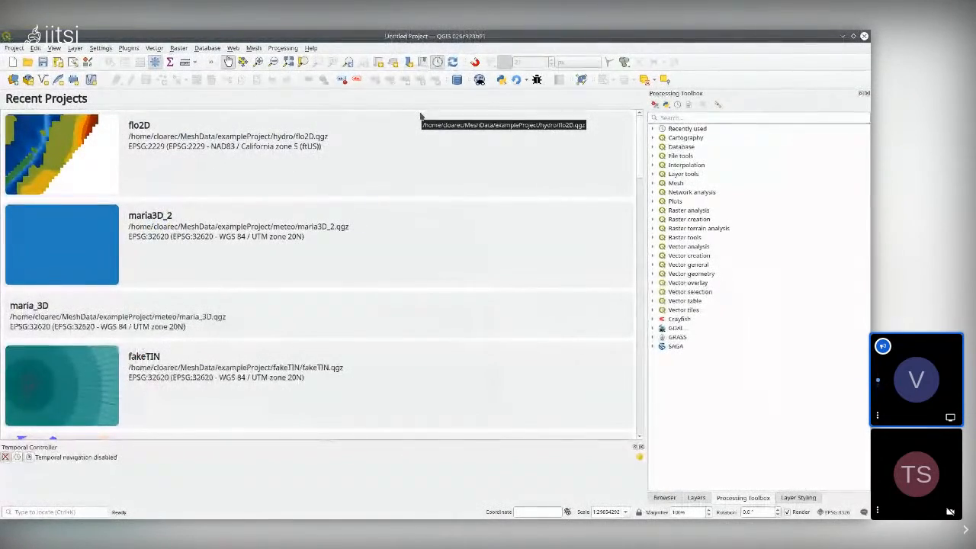
click(61, 162)
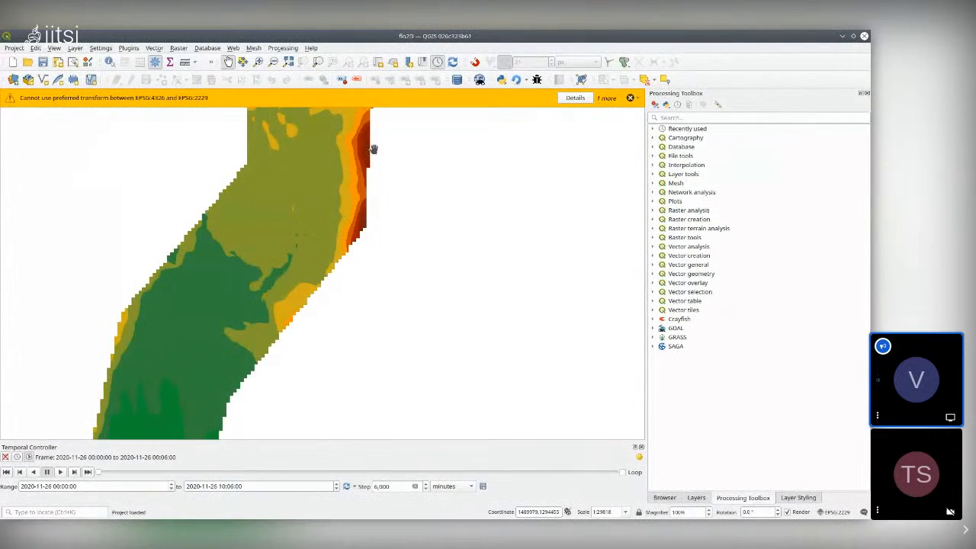
Step: Try to rasterize the Bed Elevation dataset group of mesh2d with a 1-foot pixel size to a temporary raster
click(652, 183)
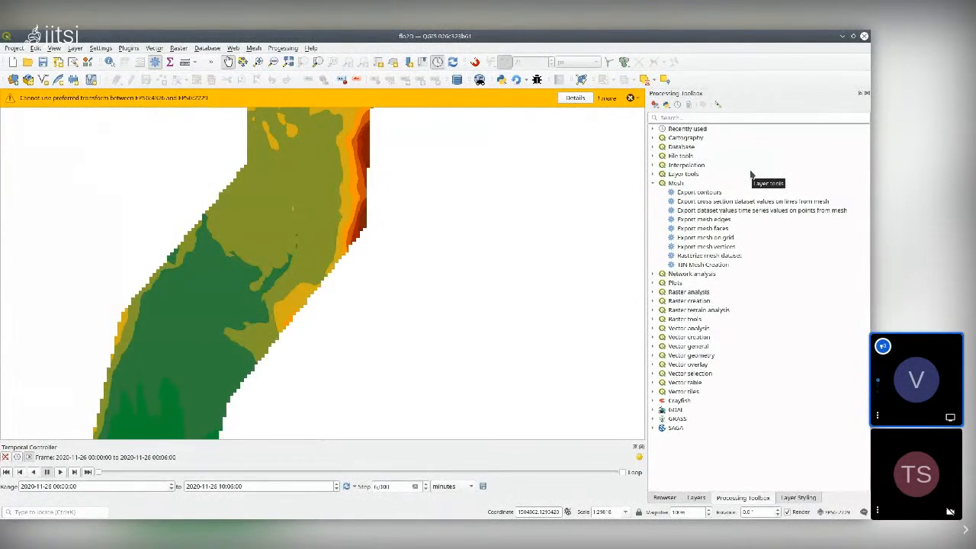
double_click(715, 257)
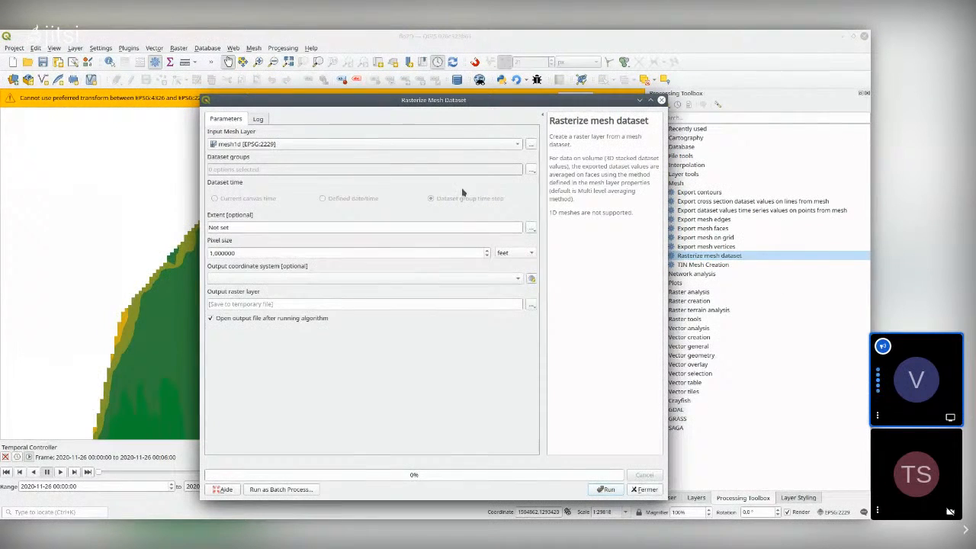
click(470, 146)
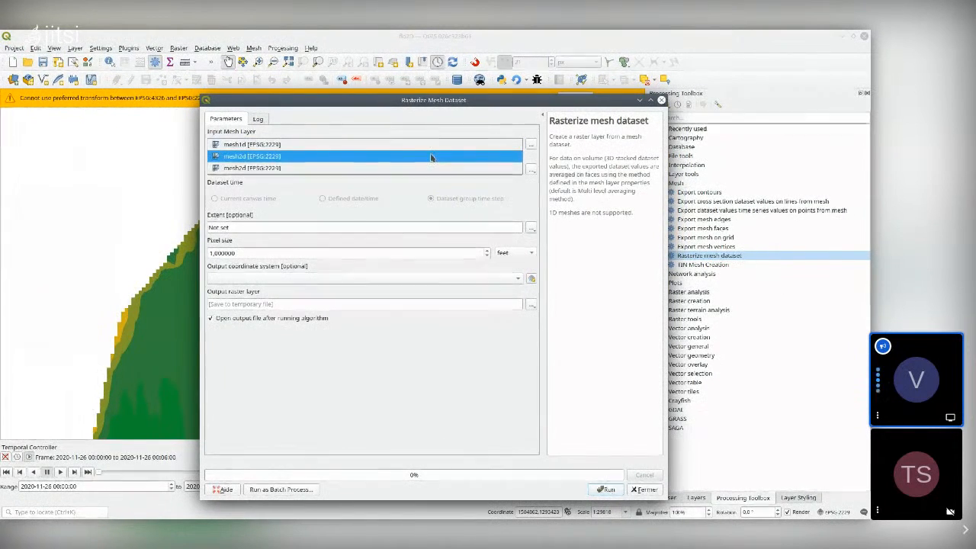
click(431, 157)
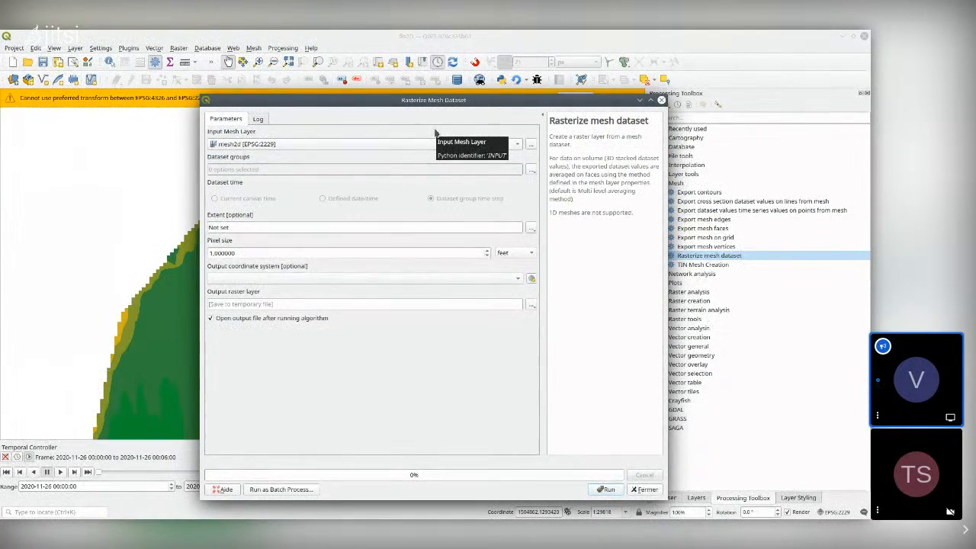
click(531, 169)
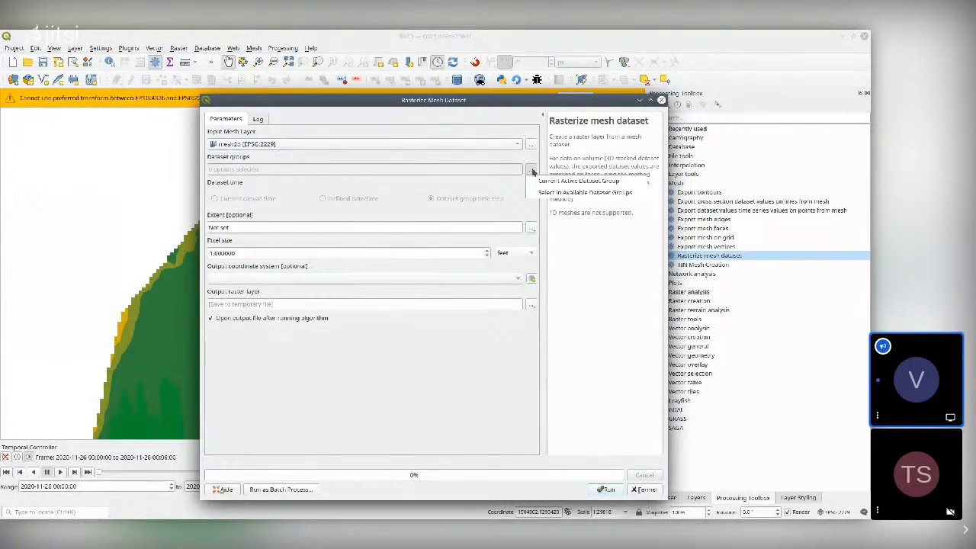
click(581, 192)
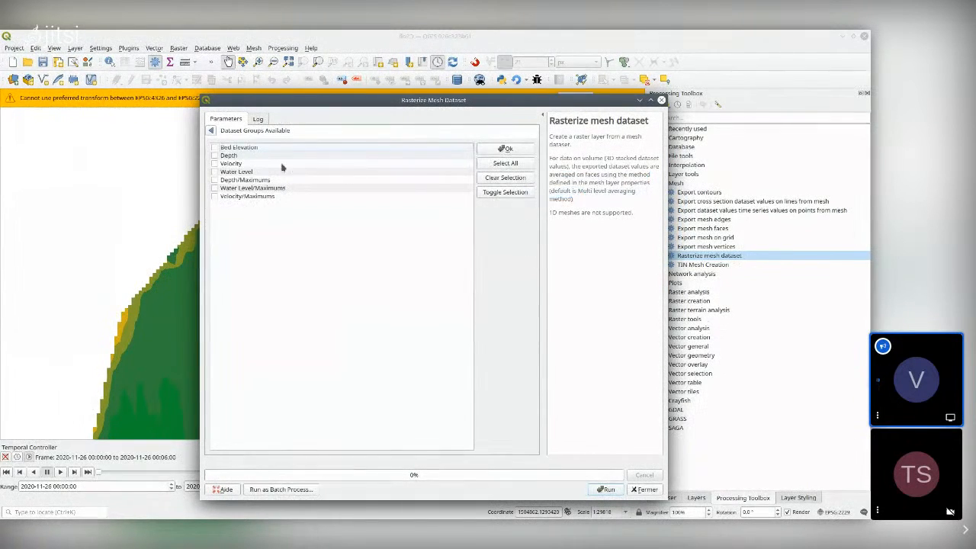
click(214, 147)
click(211, 130)
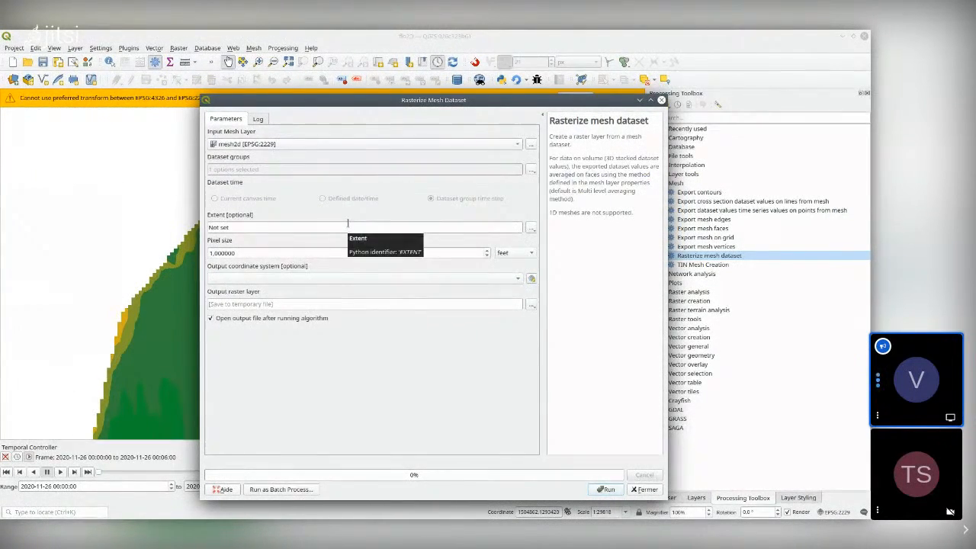
click(529, 253)
click(528, 256)
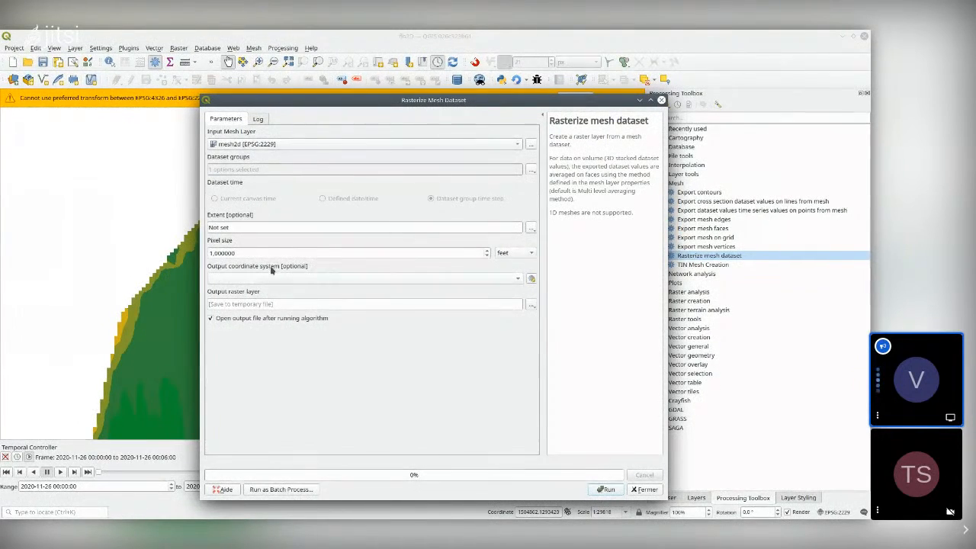
click(604, 489)
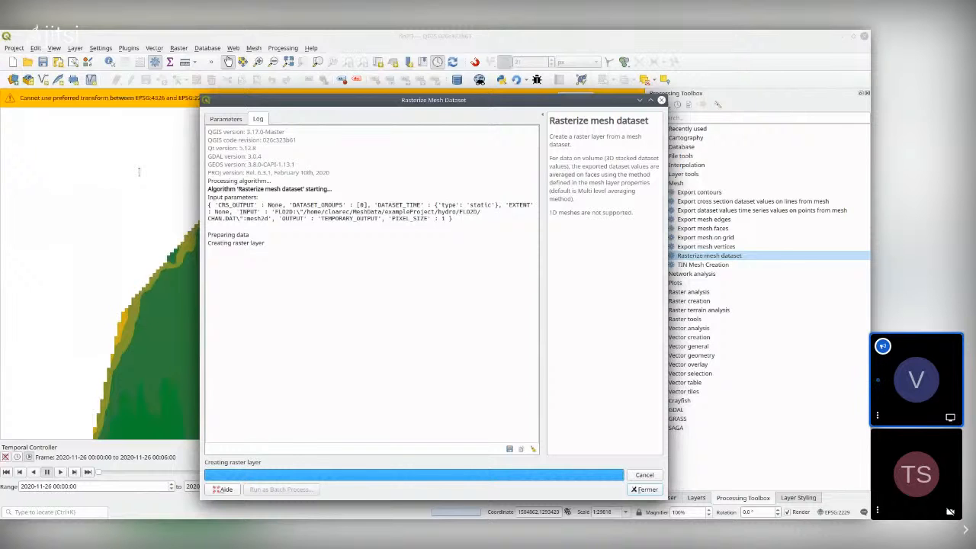
Step: Switch to Qt Creator, show the application output and stop the running qgis application
key(alt+Tab)
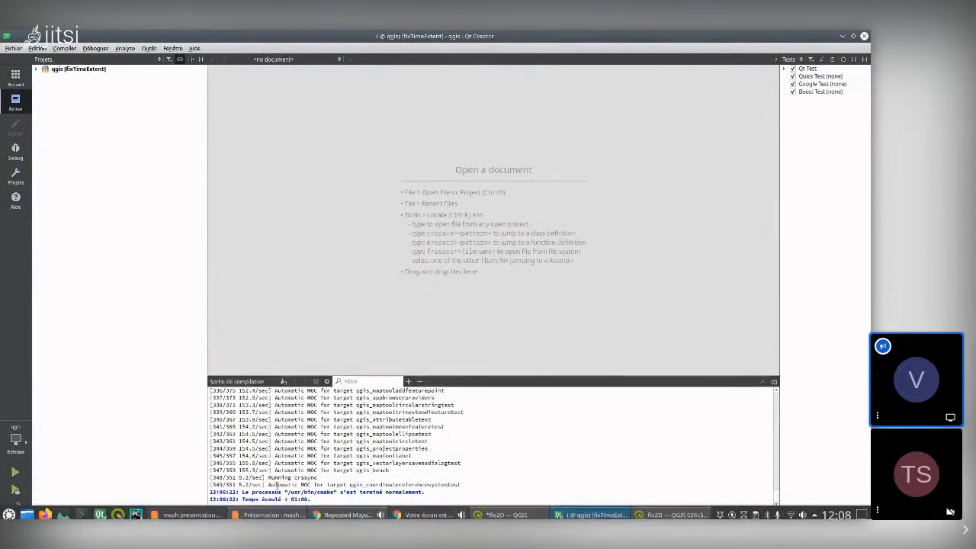
key(alt+3)
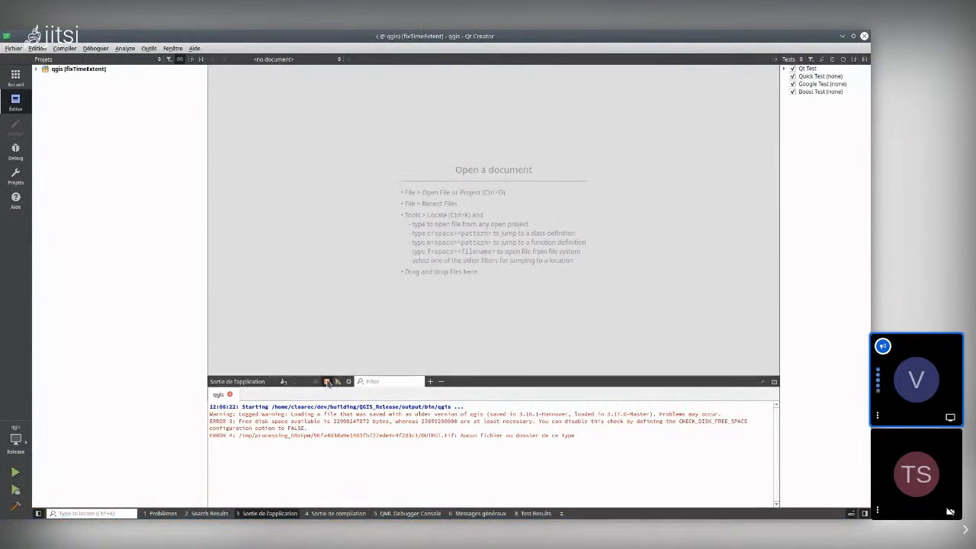
click(328, 382)
Step: Run the qgis project again, open the recent flo2D project in the launched QGIS and maximize its window
key(ctrl+r)
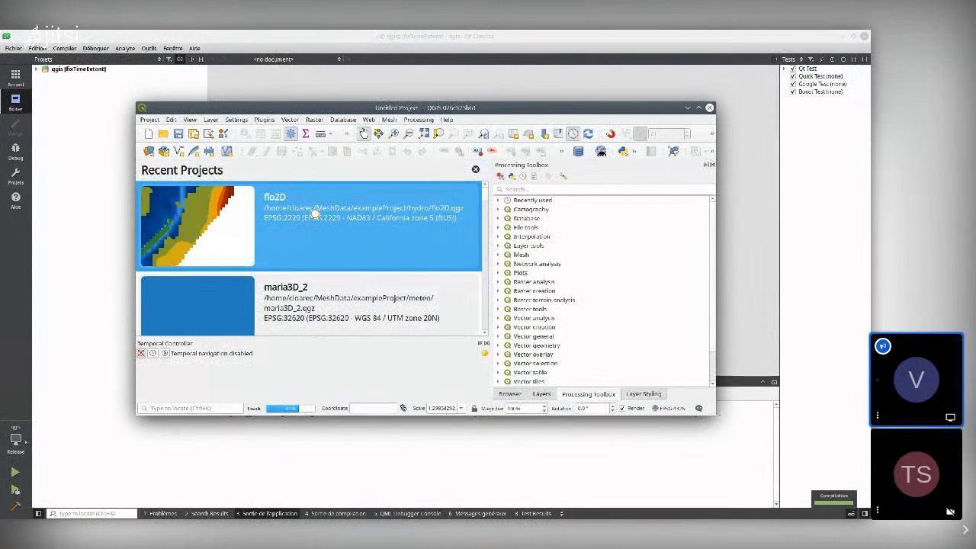
click(314, 213)
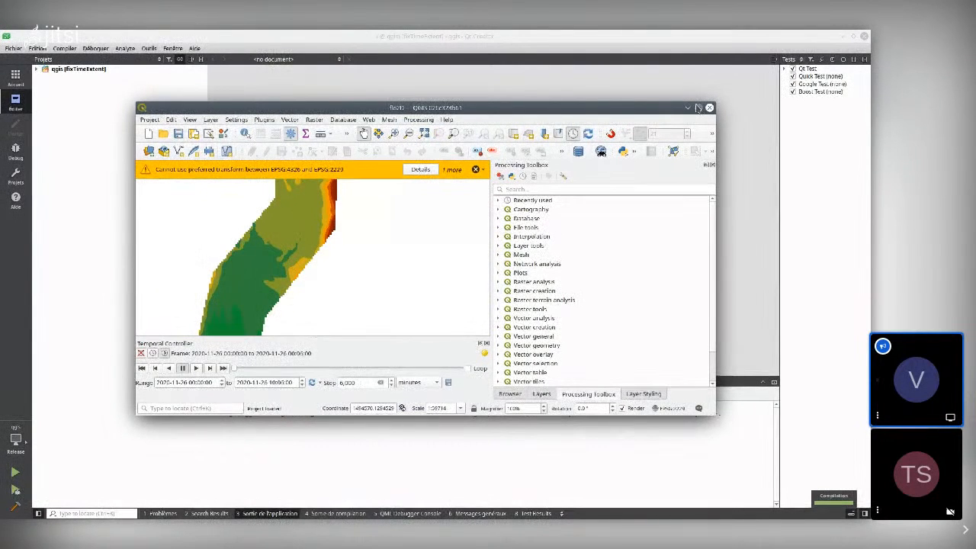
click(697, 107)
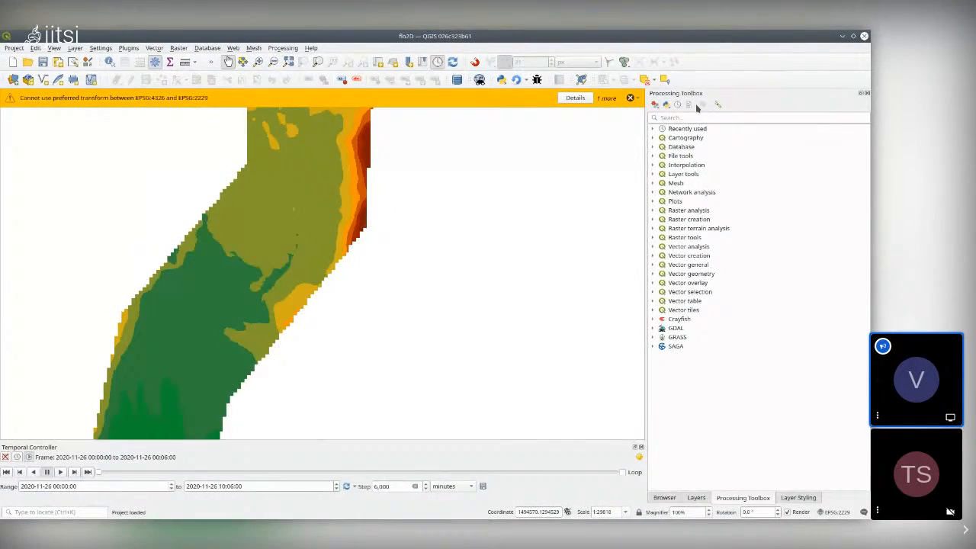
Step: Start Rasterize mesh dataset with mesh2d as the input layer and Bed Elevation as the dataset group
click(654, 183)
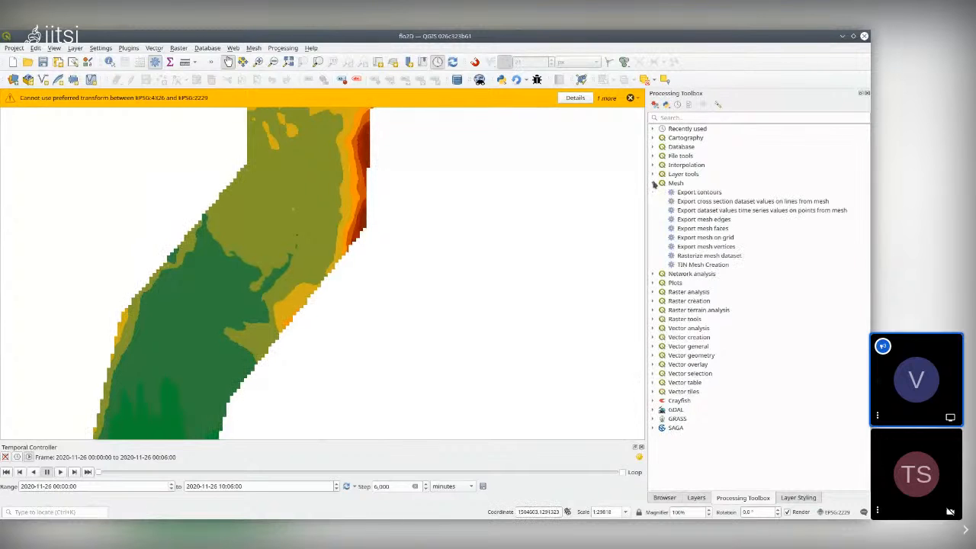
double_click(726, 257)
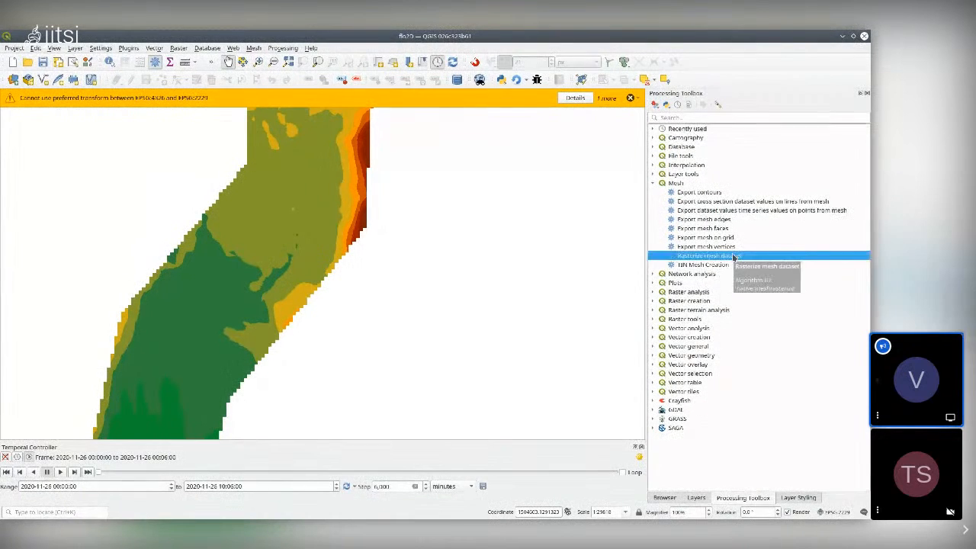
click(412, 144)
click(381, 156)
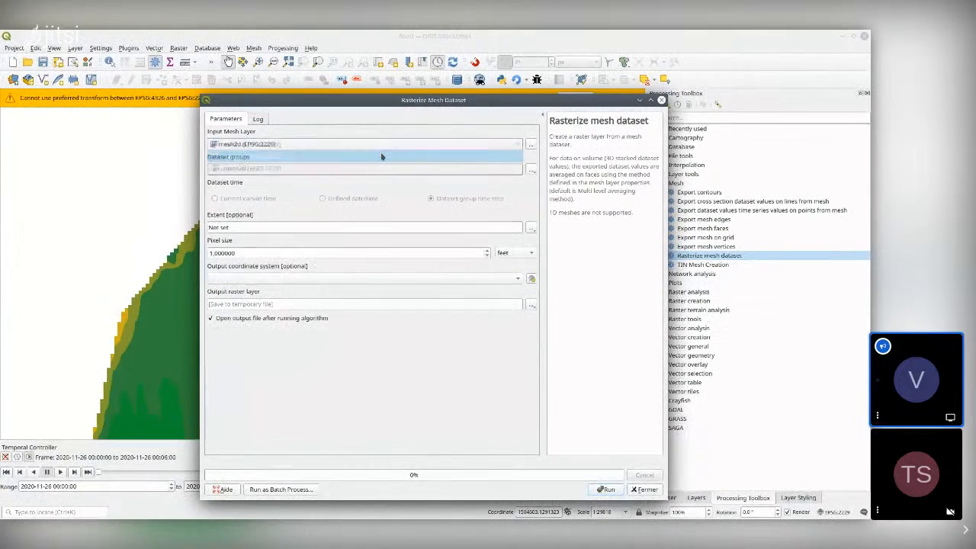
click(531, 169)
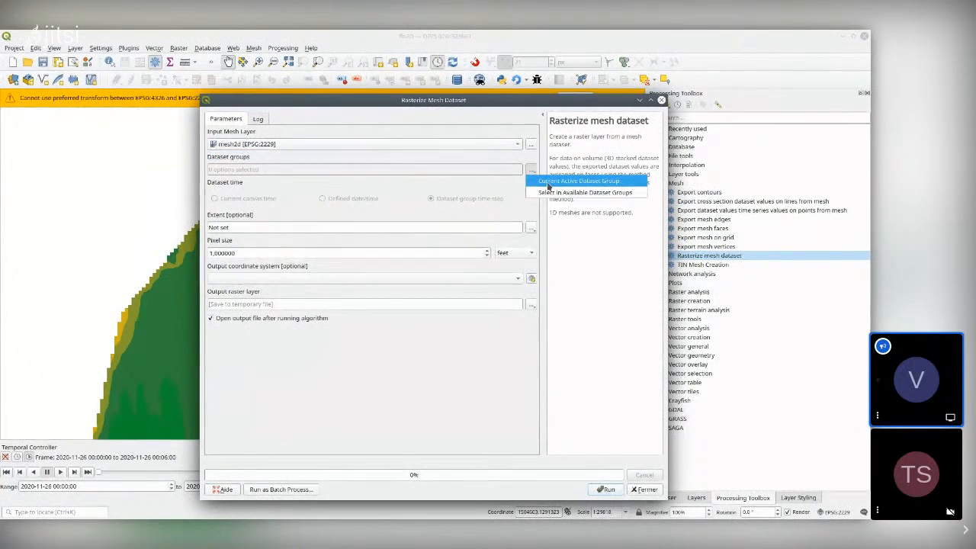
click(560, 192)
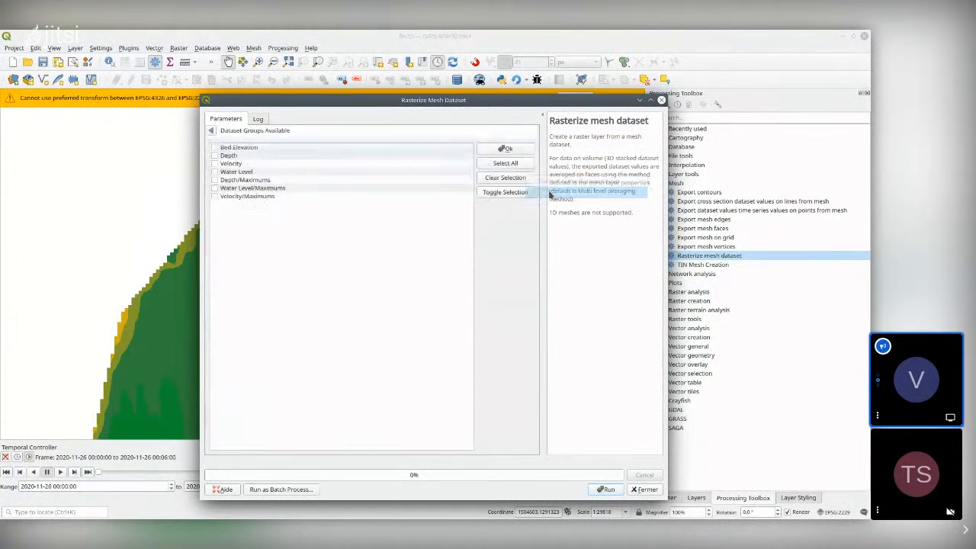
click(215, 151)
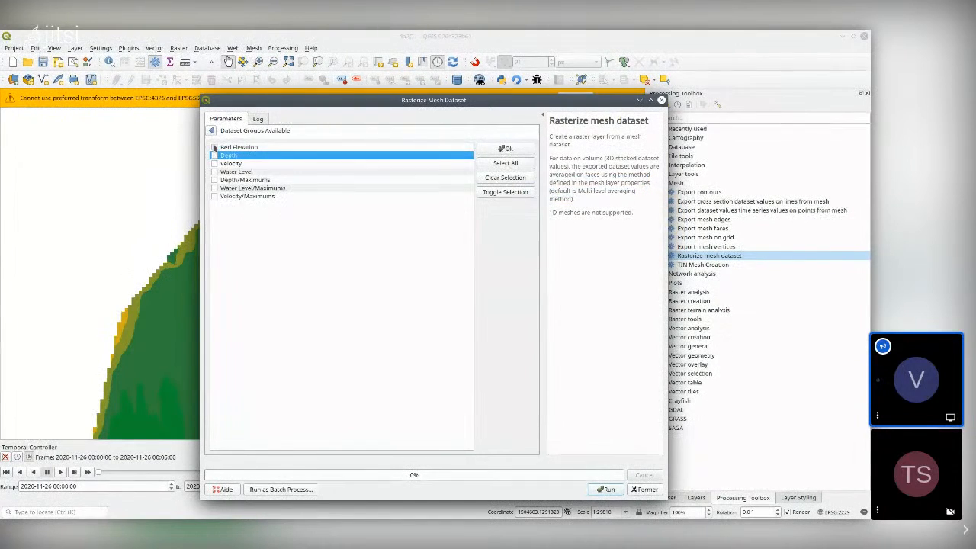
click(211, 130)
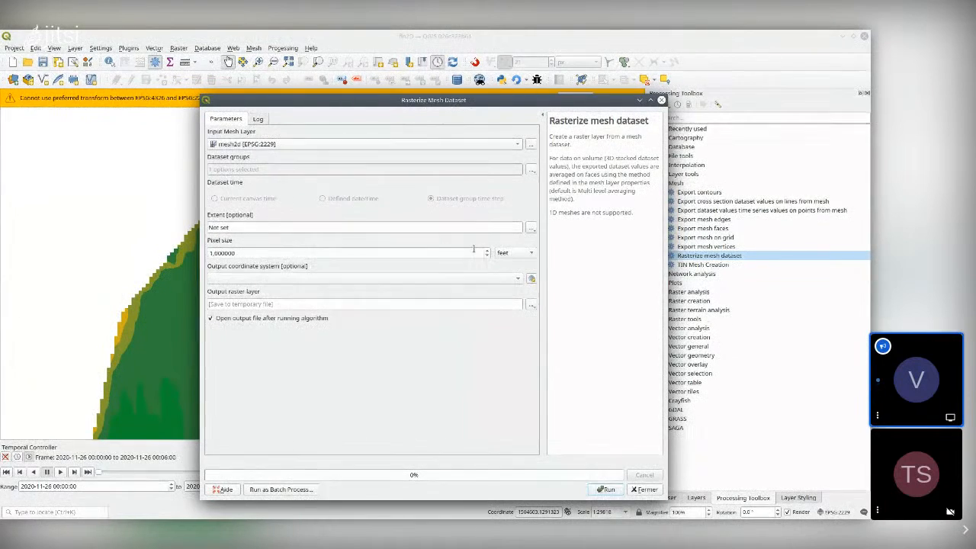
Step: Set the raster pixel size to 100 feet, run the rasterization and close the dialog
text(100)
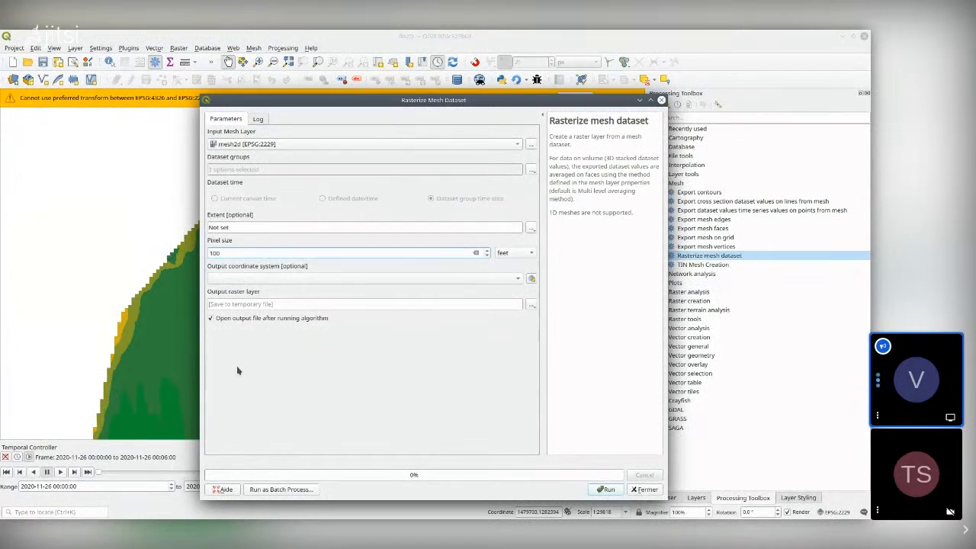
click(606, 489)
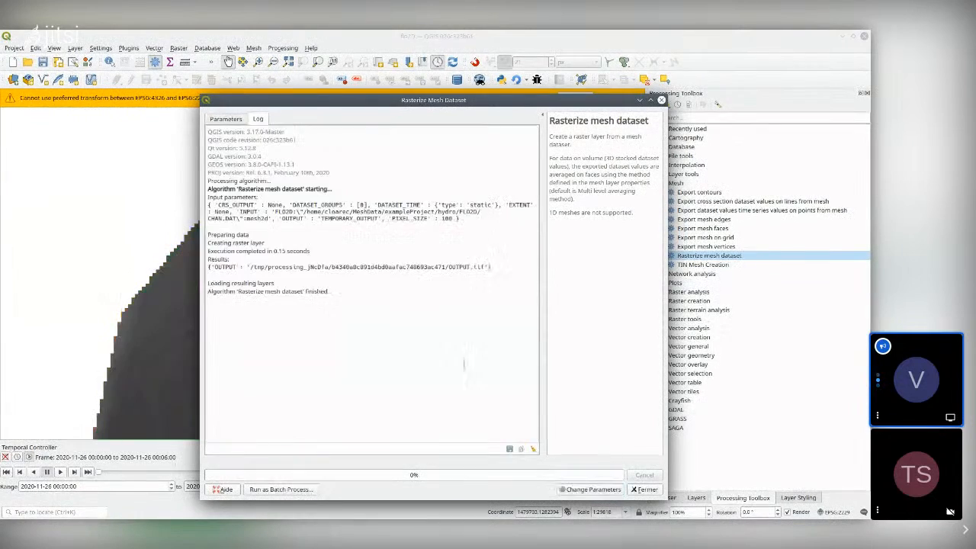
click(644, 490)
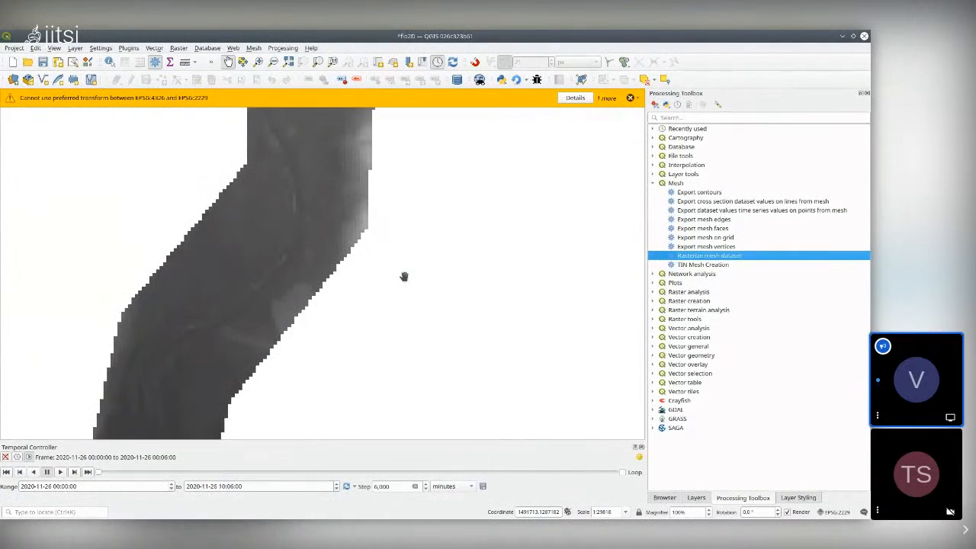
Step: Change the render type of the Output raster layer to Singleband pseudocolor and apply it
scroll(404, 276, down, 2)
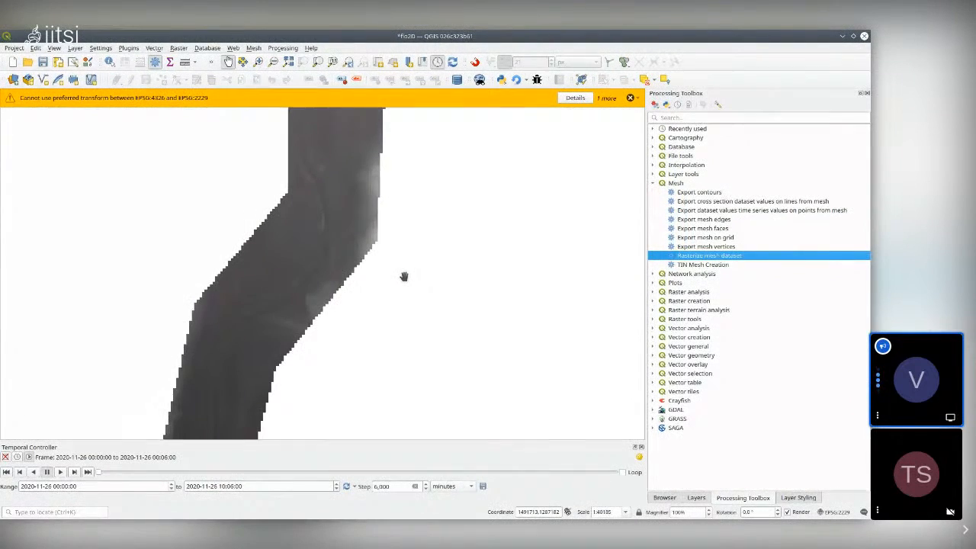
scroll(404, 276, up, 2)
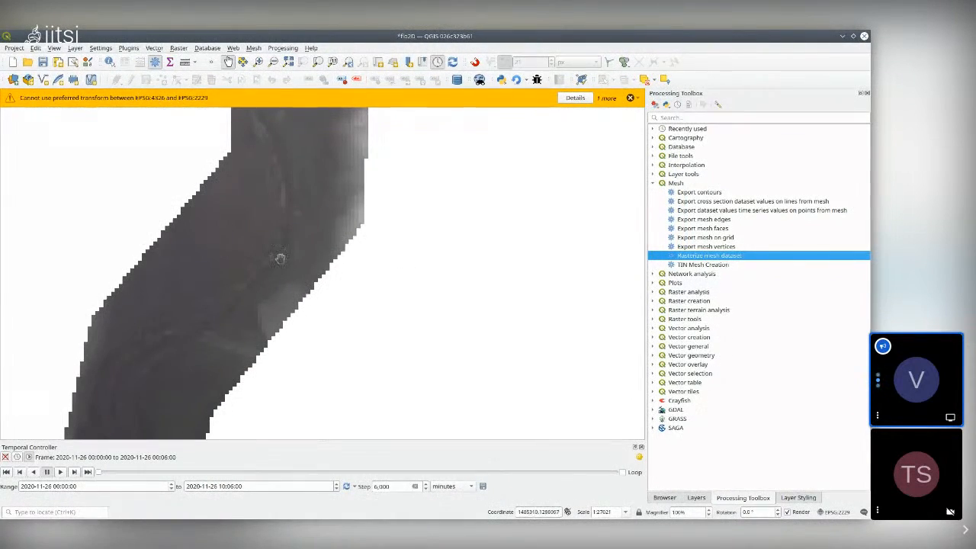
drag(278, 258, 394, 307)
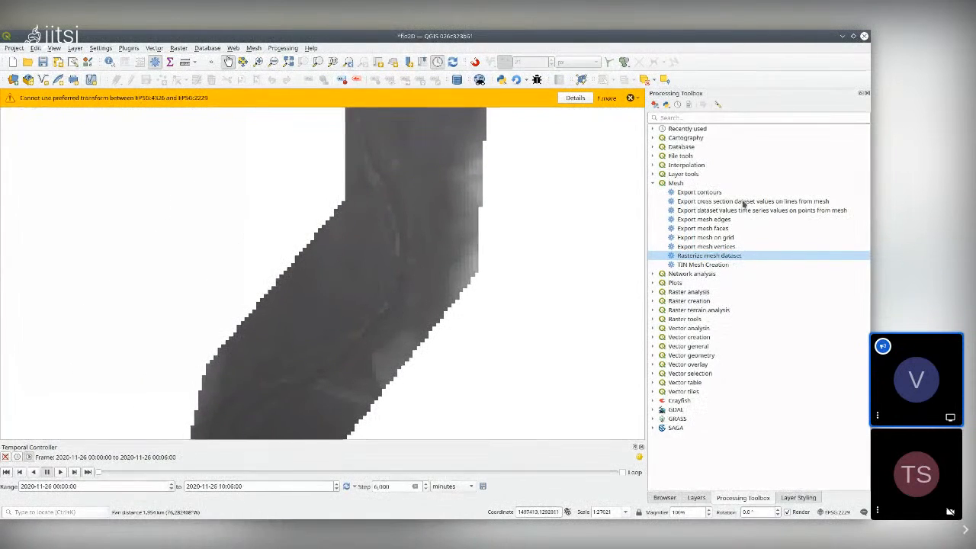
click(696, 497)
double_click(707, 126)
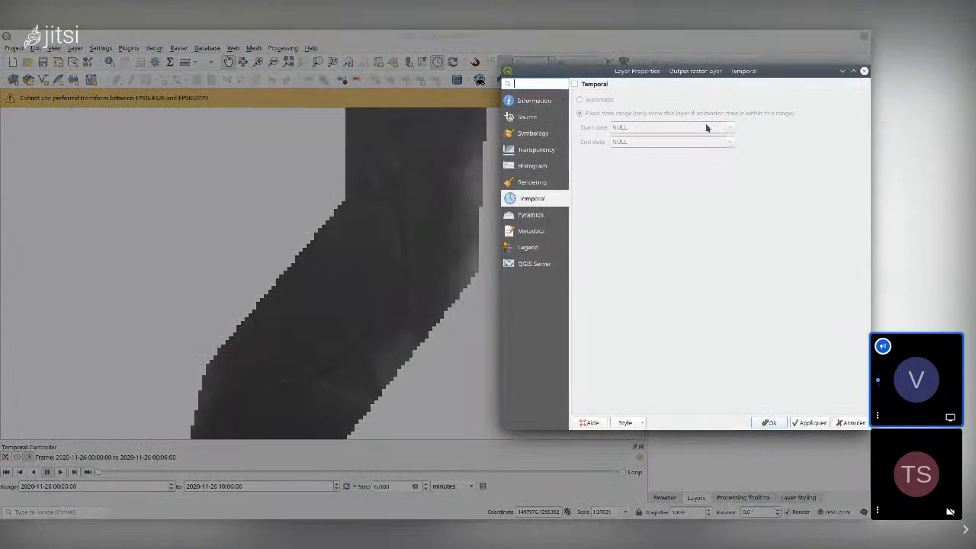
click(533, 133)
click(645, 100)
click(647, 113)
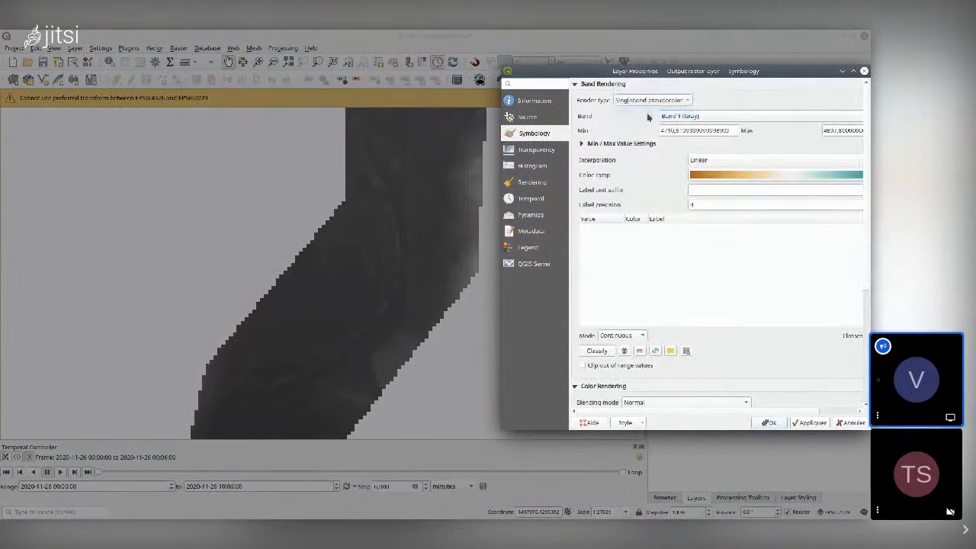
click(810, 422)
click(767, 423)
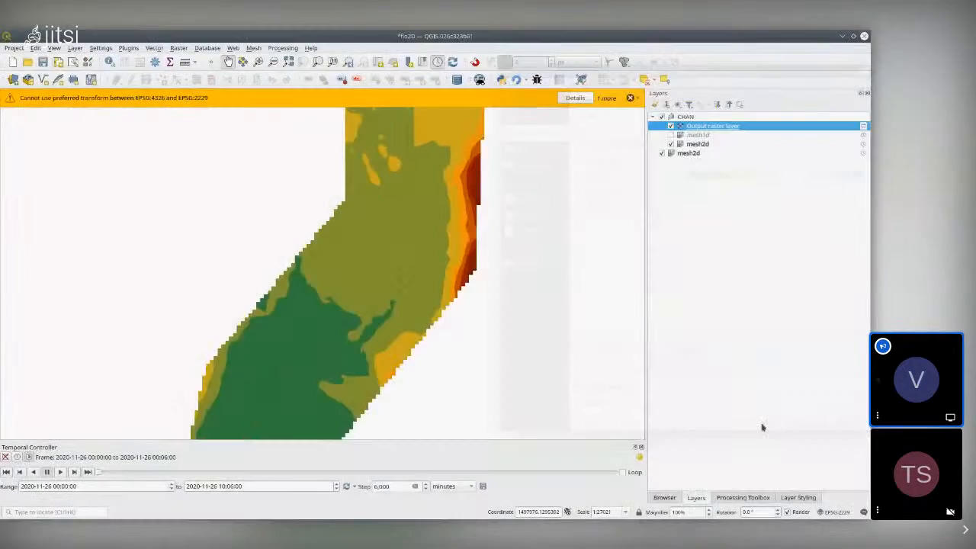
Step: Classify the Output raster layer's color ramp into continuous classes, apply the styling and inspect the raster
double_click(720, 128)
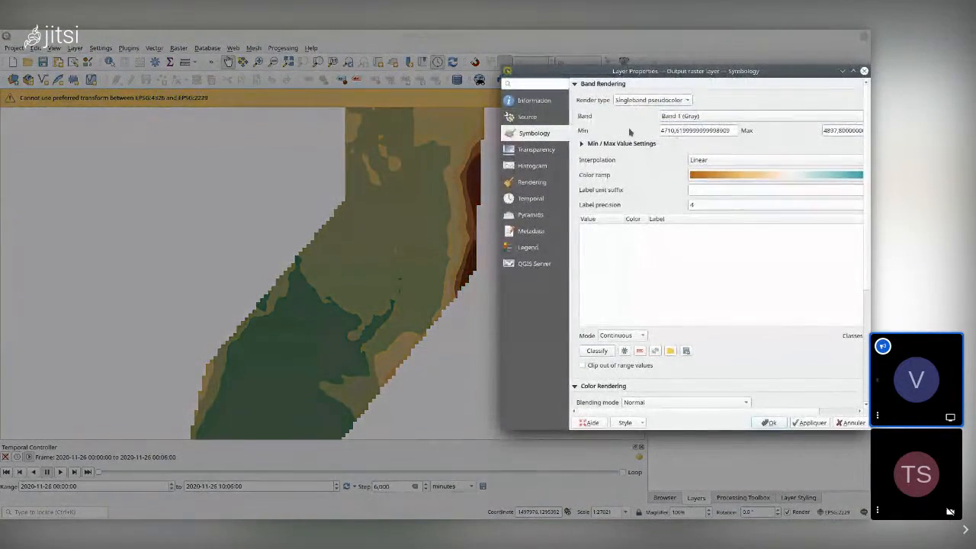
click(596, 350)
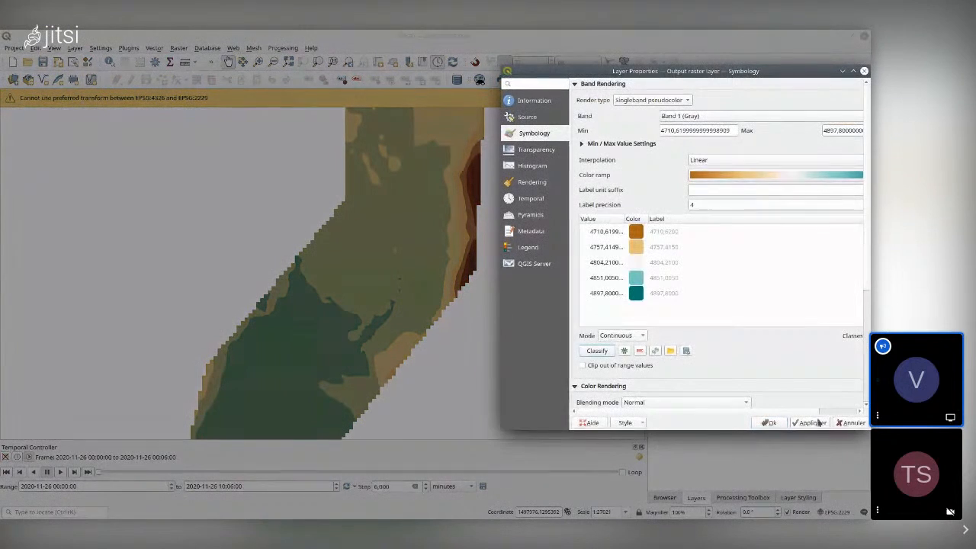
click(768, 422)
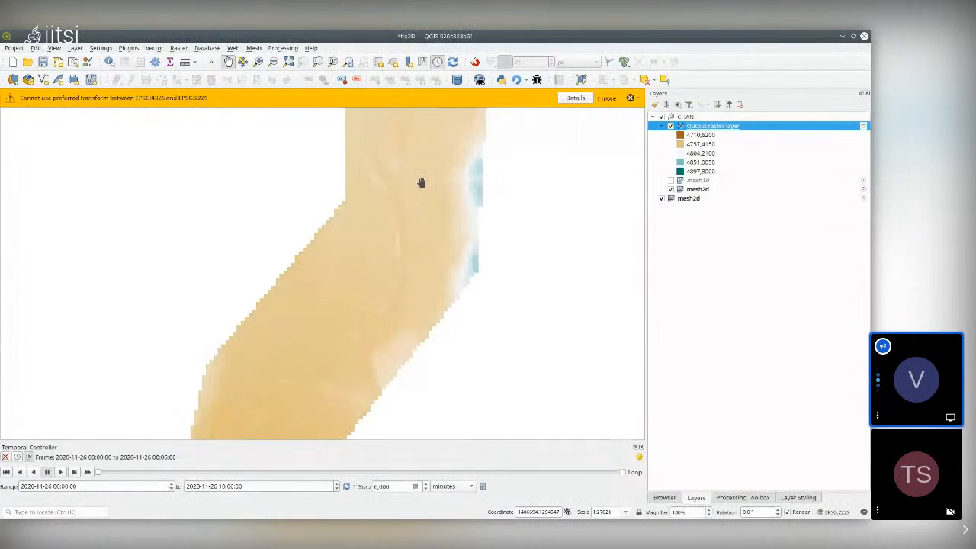
scroll(420, 183, down, 3)
scroll(420, 183, up, 2)
scroll(432, 257, down, 1)
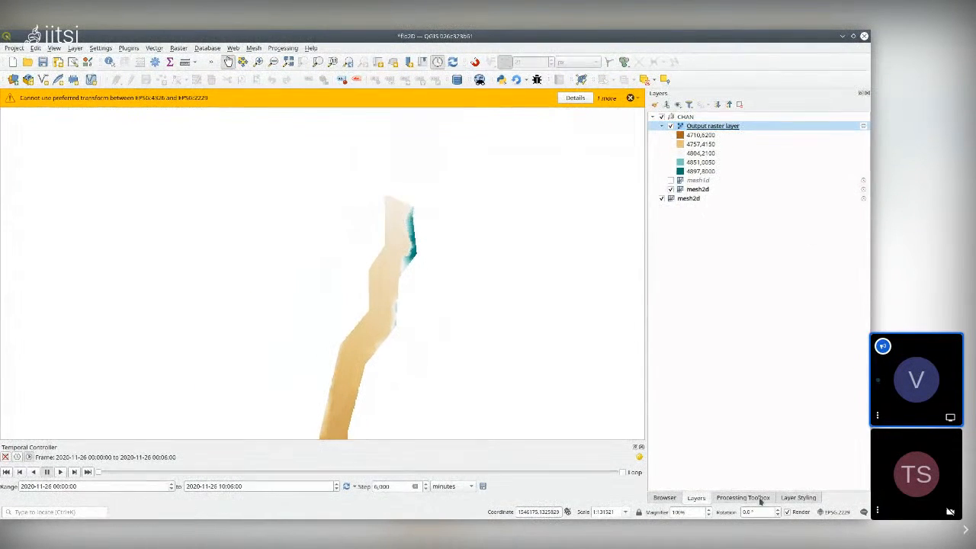
Step: Run Export mesh faces with mesh2d as the input mesh layer and dismiss the exception message
click(751, 498)
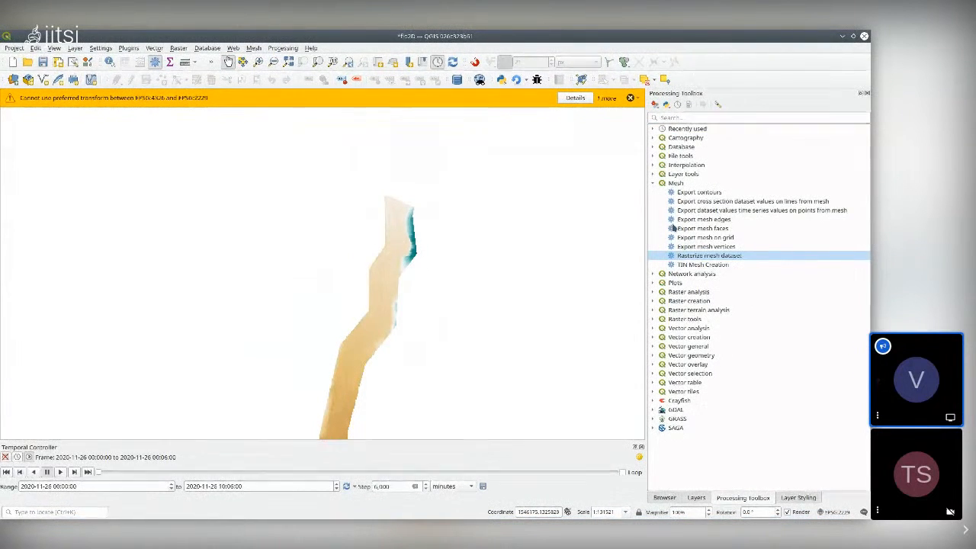
double_click(697, 228)
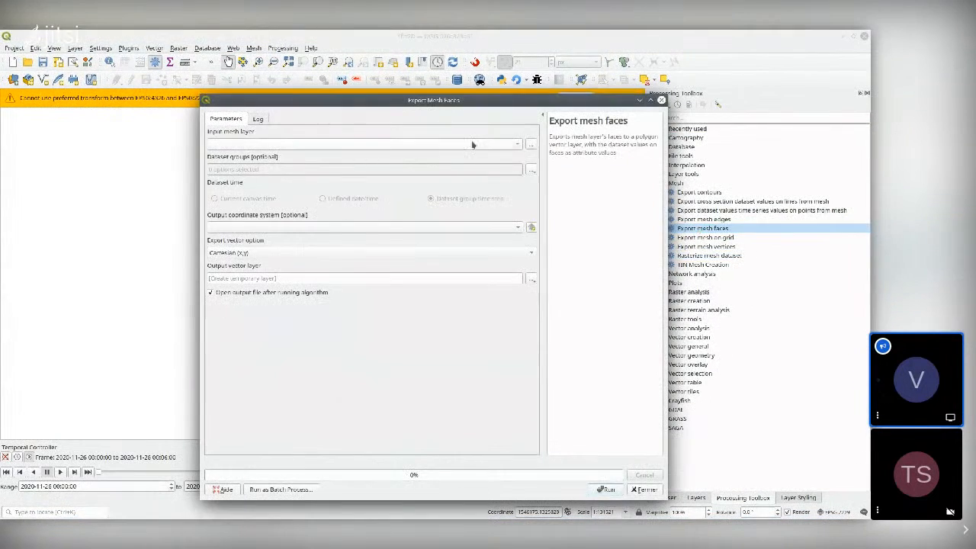
click(472, 145)
click(397, 157)
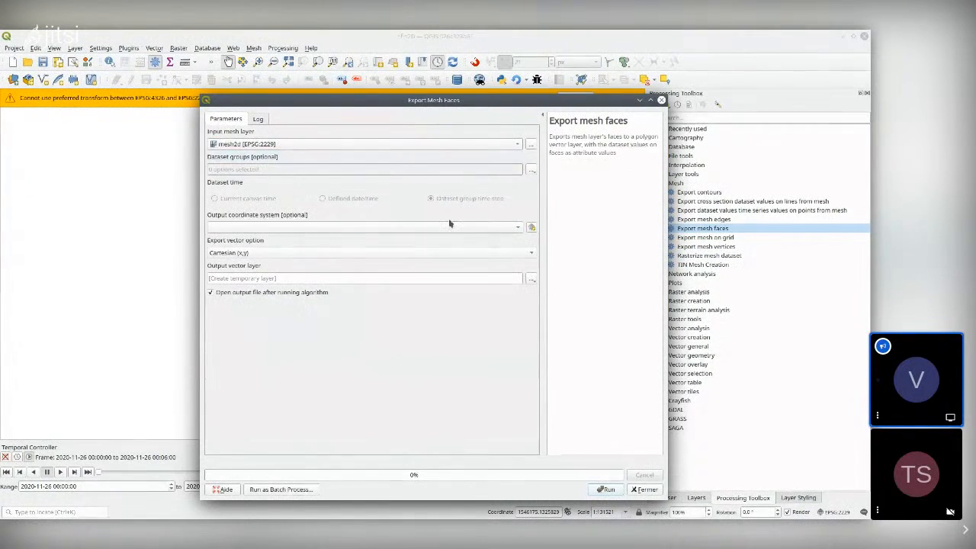
click(610, 490)
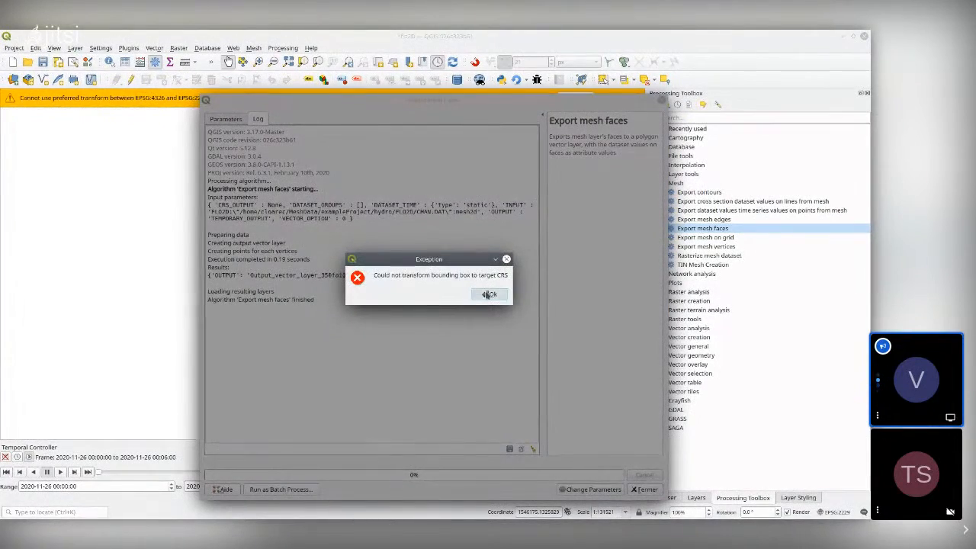
click(488, 294)
Step: Try to run Export mesh faces again with the project CRS EPSG:2229 as output coordinate system
click(226, 118)
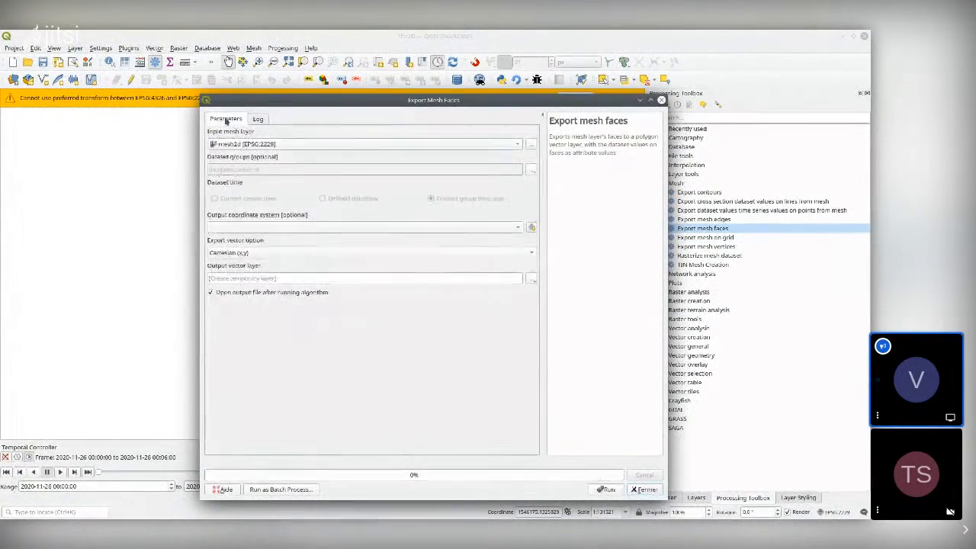
click(430, 226)
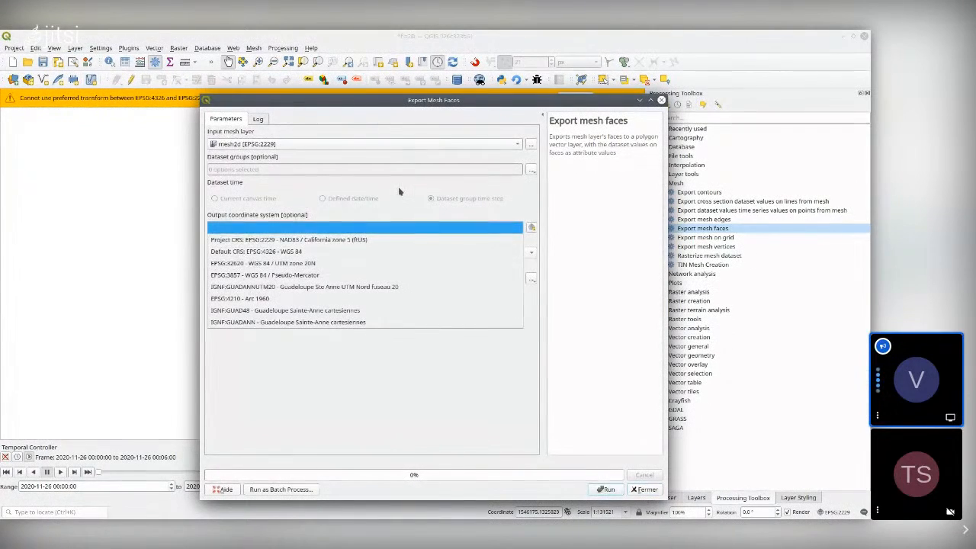
click(357, 239)
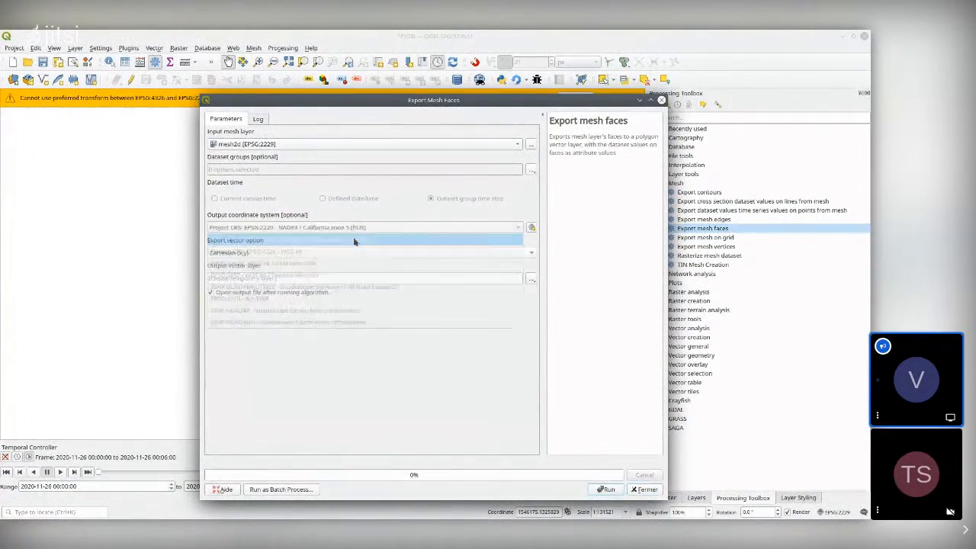
click(605, 490)
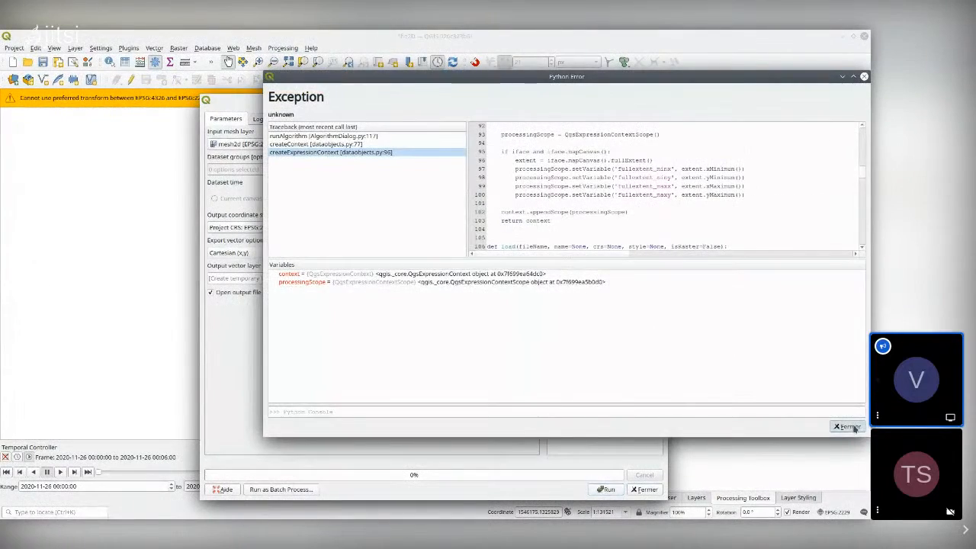
click(846, 426)
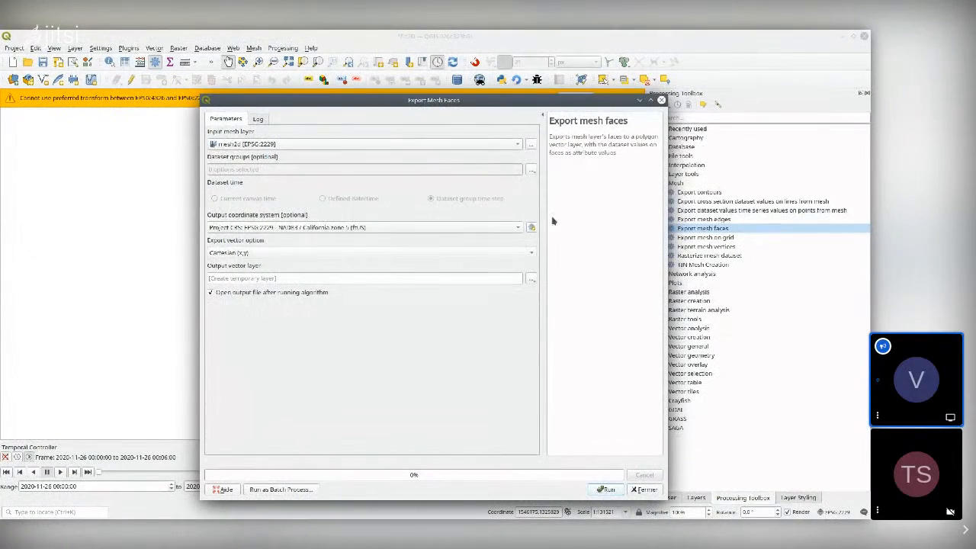
Step: Close the Export mesh faces dialog and try to start Export mesh vertices
click(662, 100)
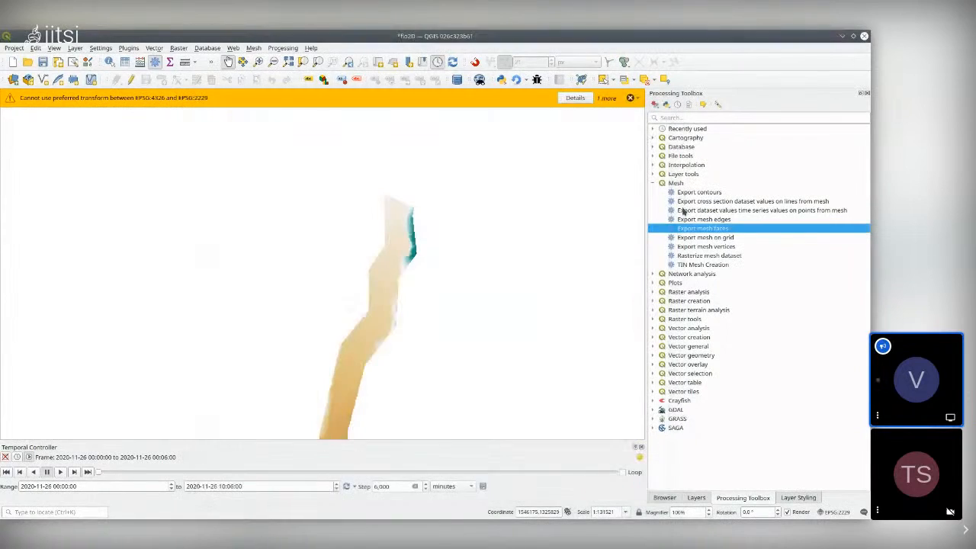
double_click(730, 246)
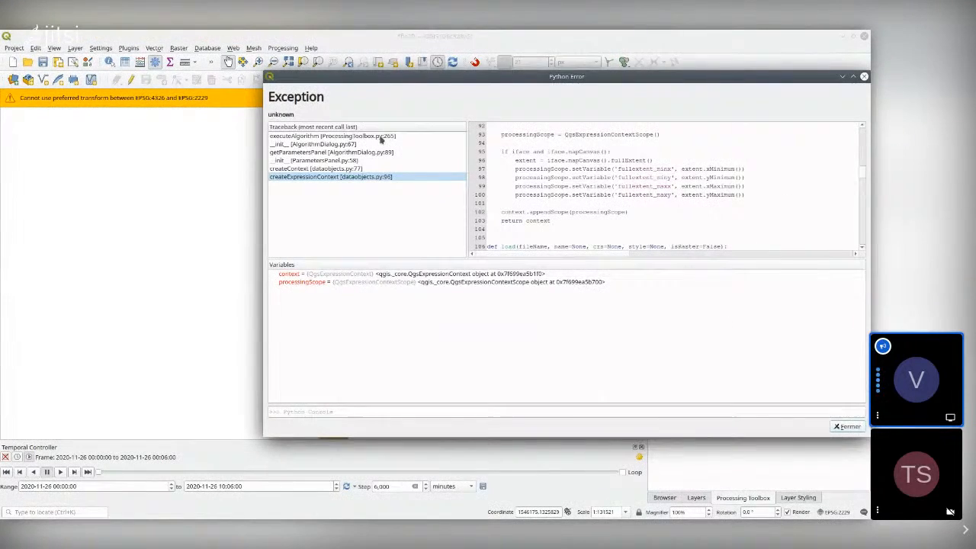
click(863, 77)
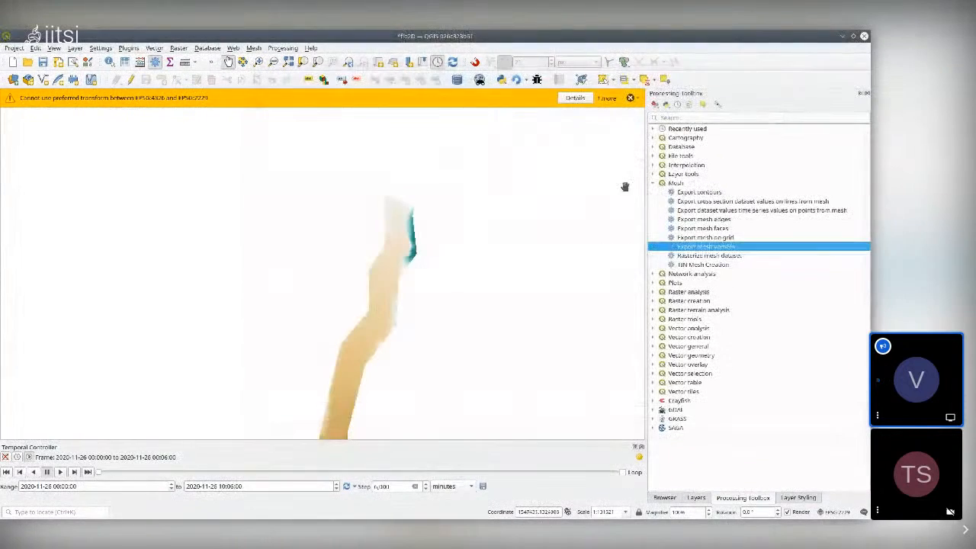
Step: Try to open maria.qgz from the exampleProject/meteo folder, discarding the current project's temporary layers and changes
click(28, 63)
click(483, 279)
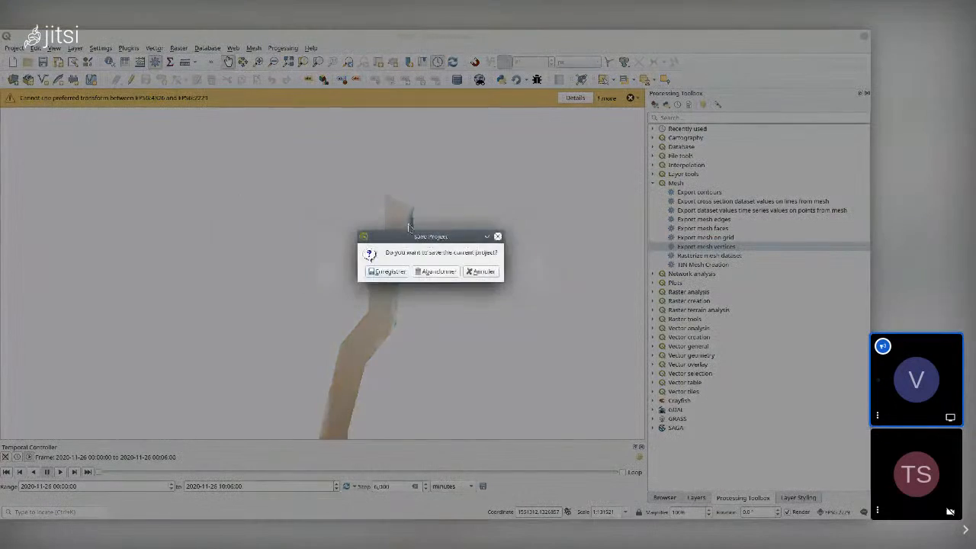
click(436, 271)
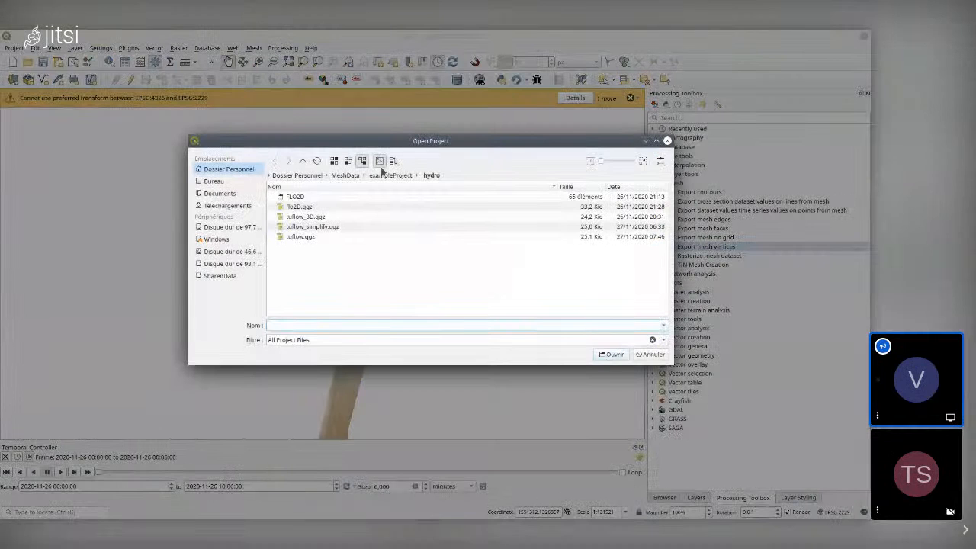
click(394, 176)
double_click(288, 217)
double_click(300, 217)
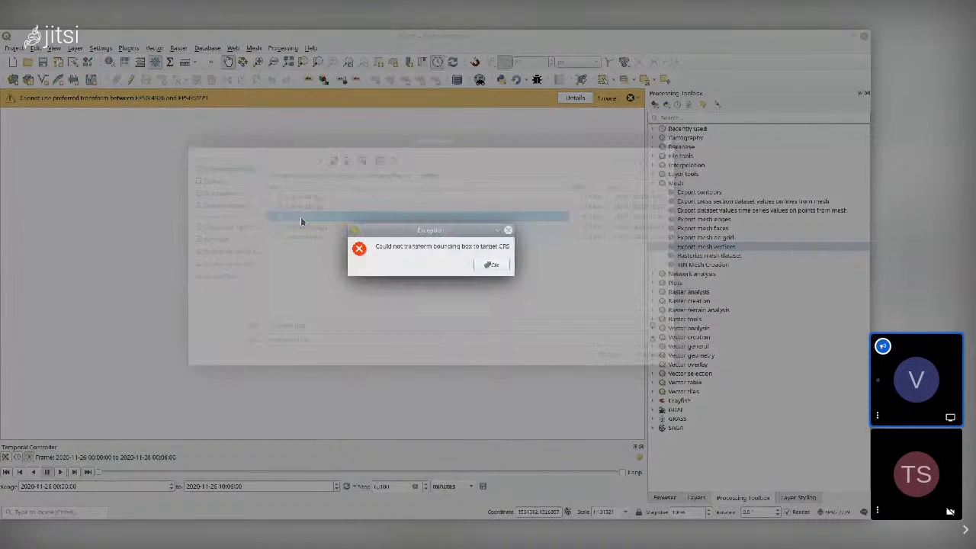
click(493, 265)
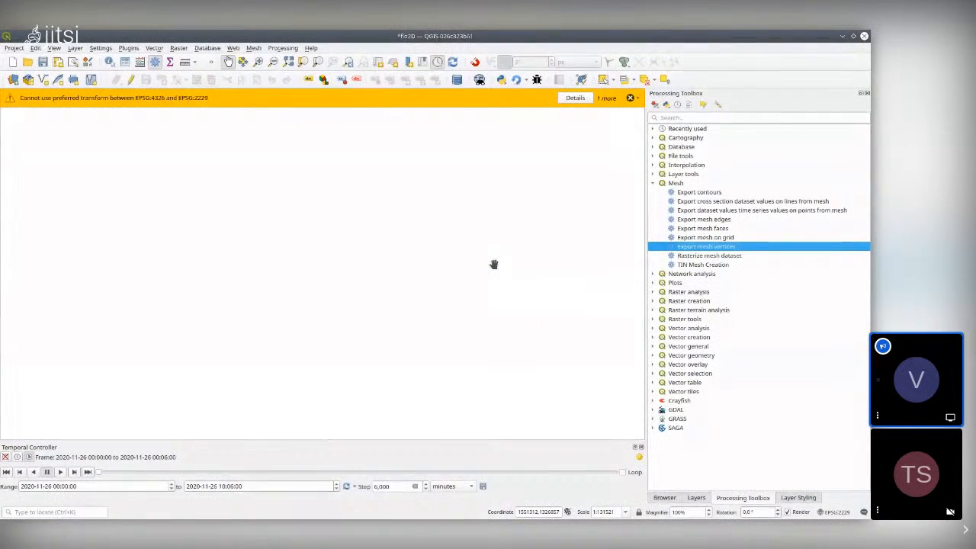
Step: Clear the transform warning and retry opening the maria.qgz project, again discarding the unsaved changes
click(628, 99)
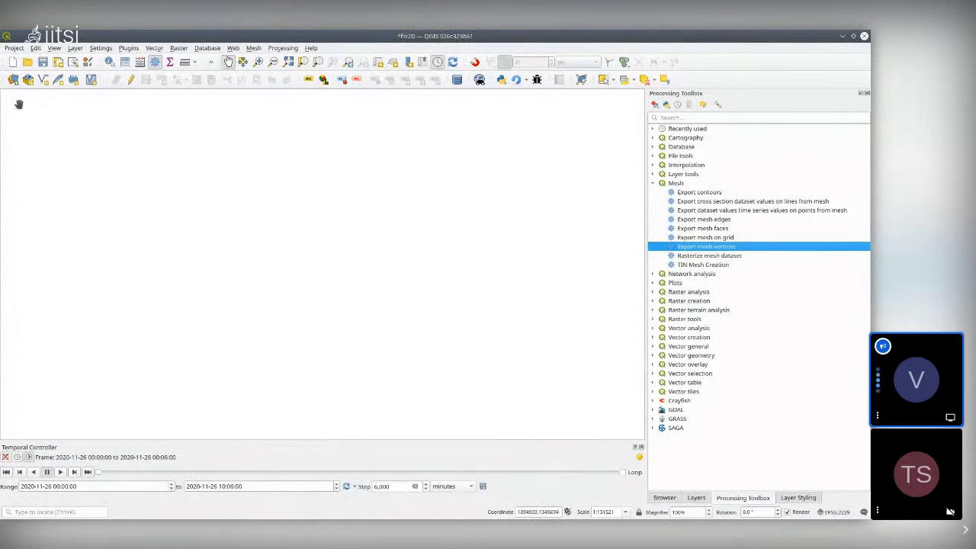
click(28, 62)
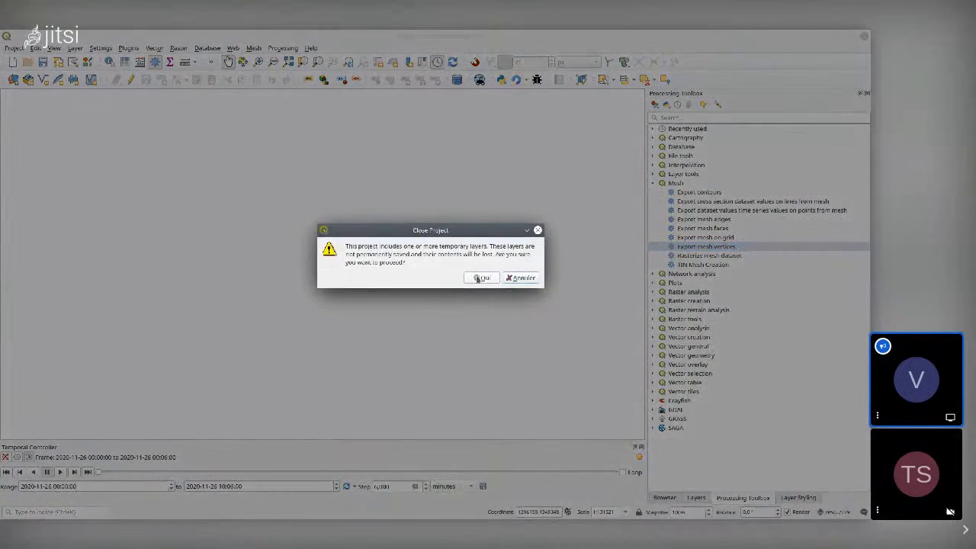
click(481, 279)
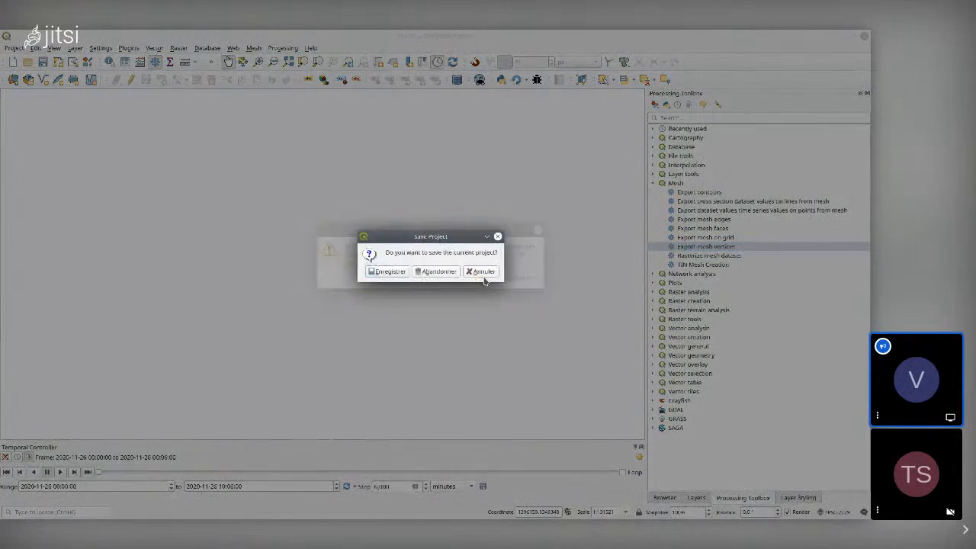
click(436, 271)
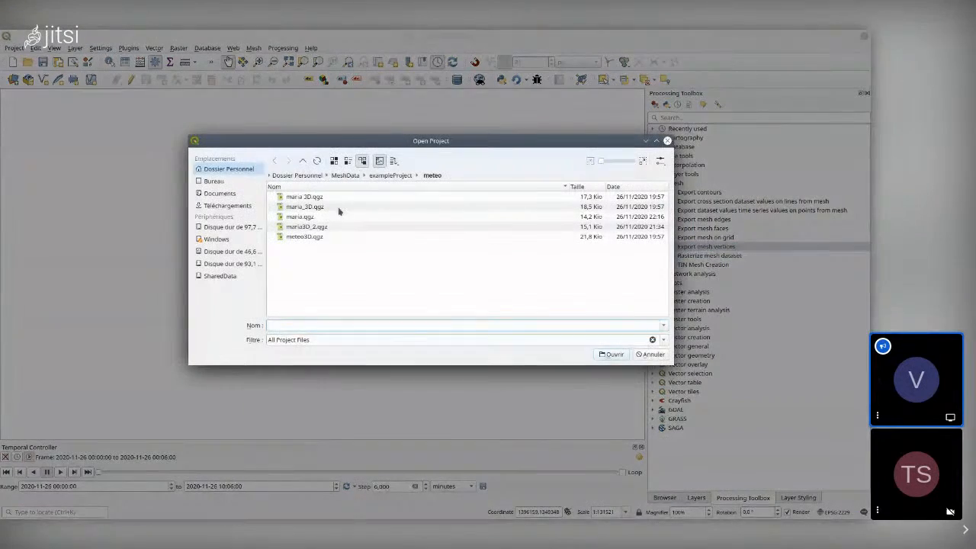
click(301, 217)
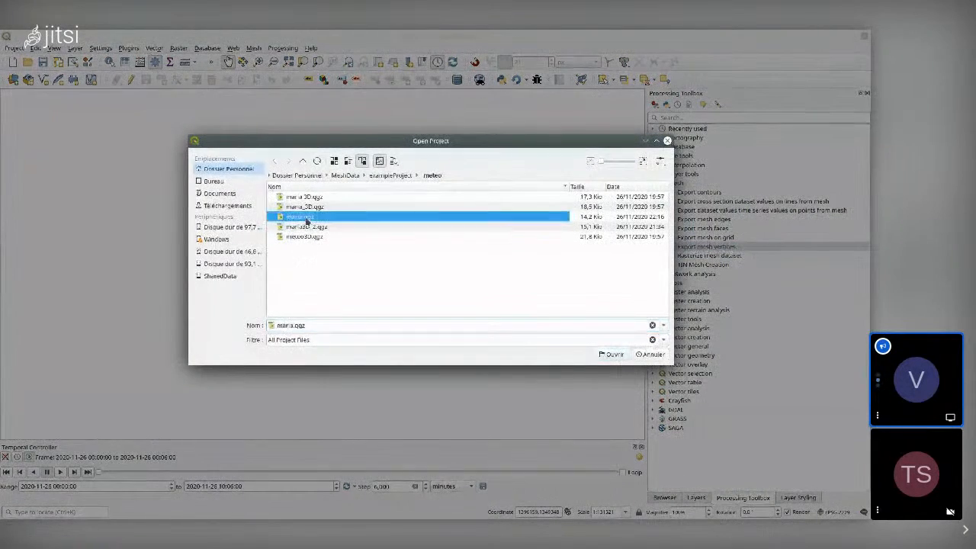
click(618, 359)
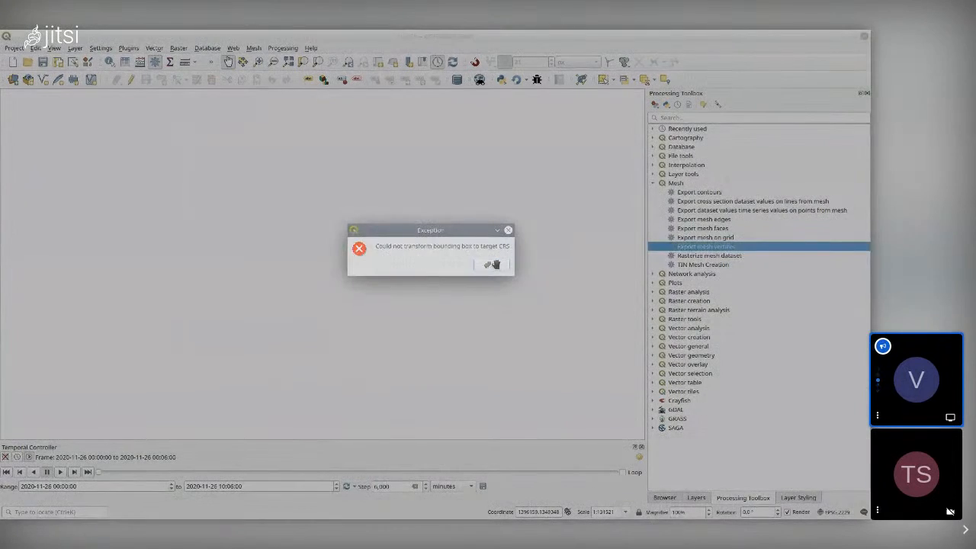
click(493, 264)
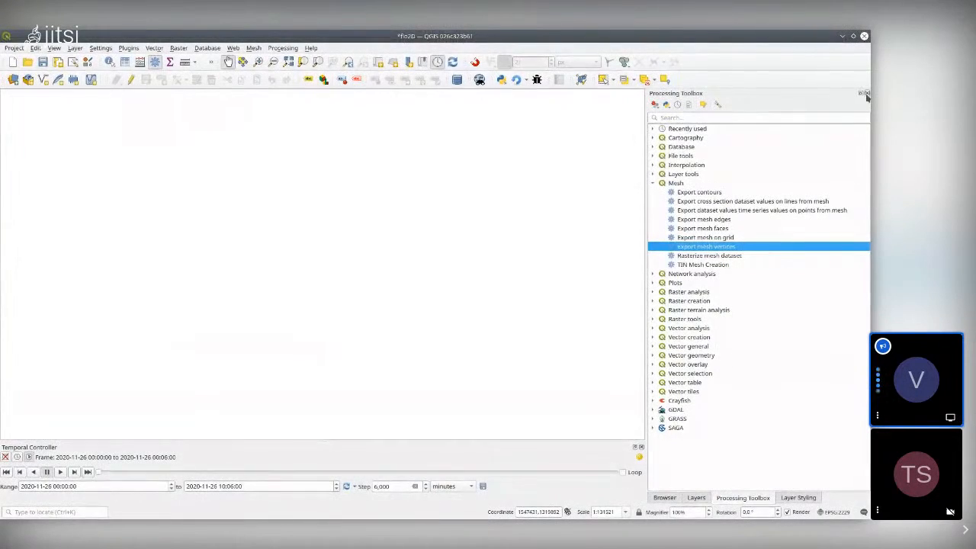
Step: Try to close the flo2D project window, accepting the loss of its temporary layers, and dismiss the resulting error
click(865, 36)
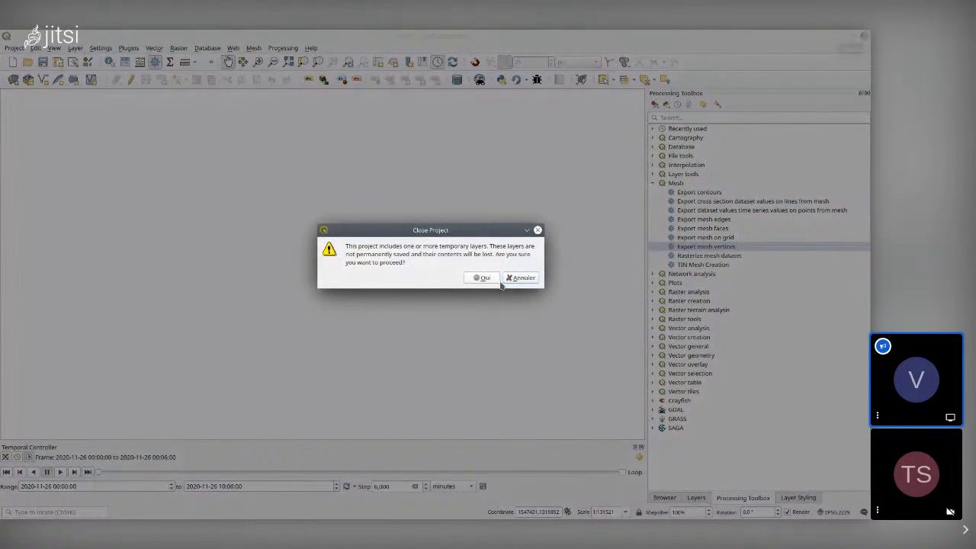
click(506, 279)
click(444, 273)
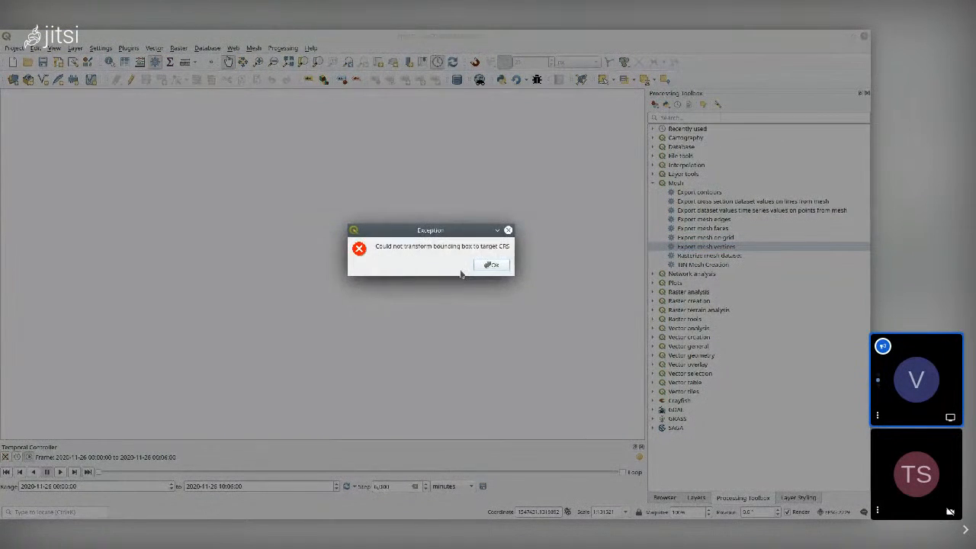
click(494, 265)
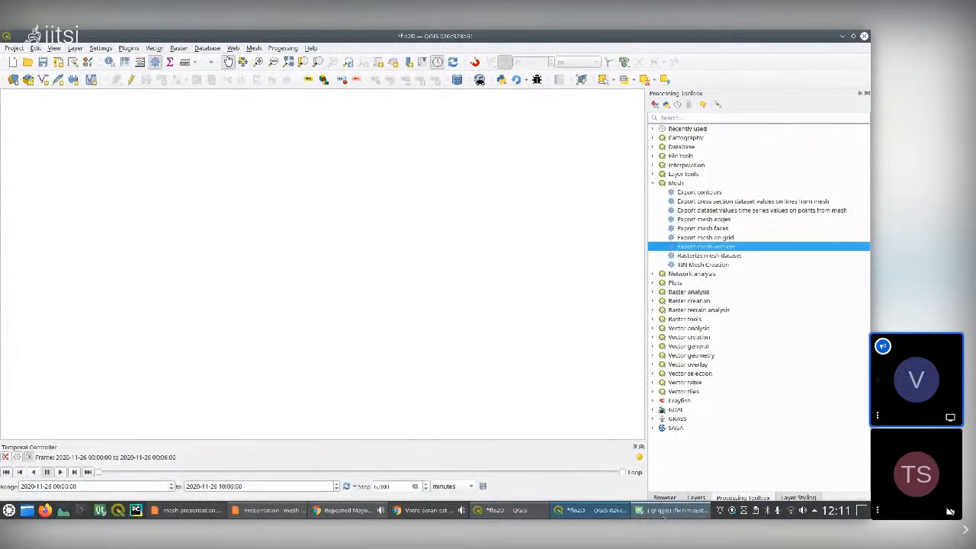
Step: Switch to Qt Creator, force-stop the running qgis process and launch it again
click(668, 510)
click(326, 382)
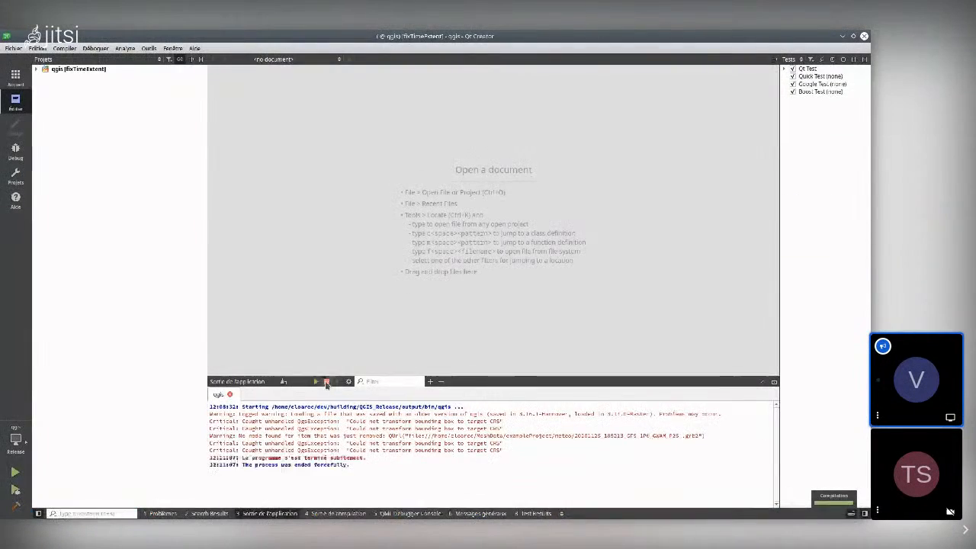
click(316, 381)
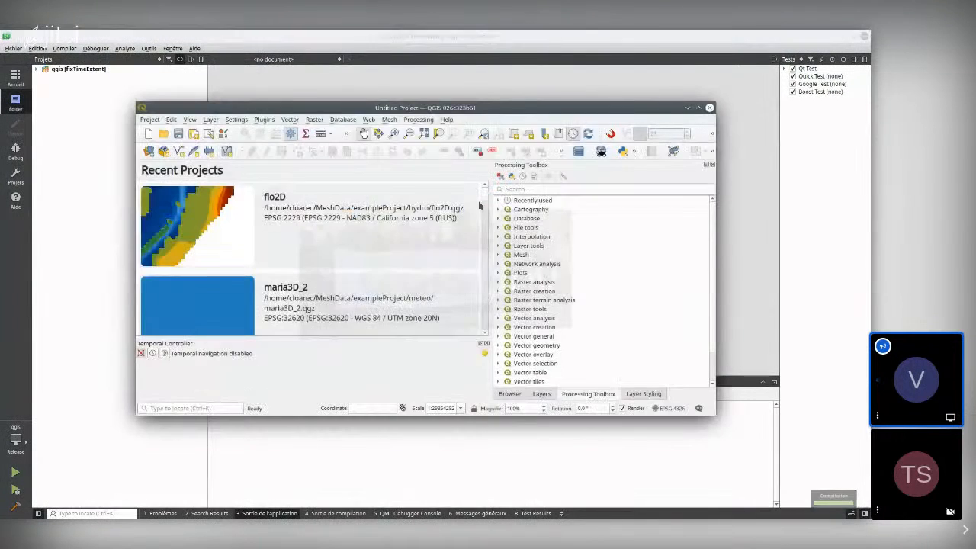
Step: Maximize the newly started QGIS window and open the maria.qgz project
click(697, 111)
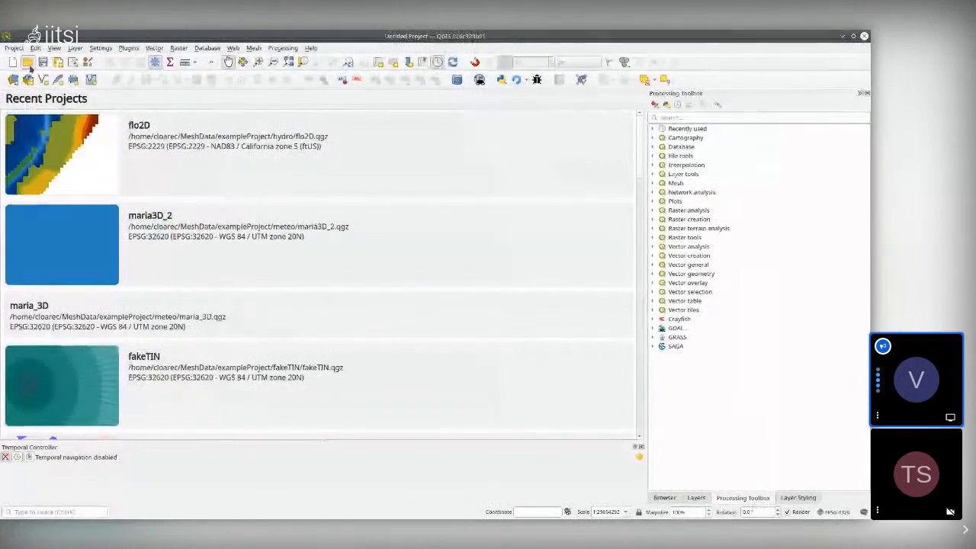
key(ctrl+o)
double_click(301, 216)
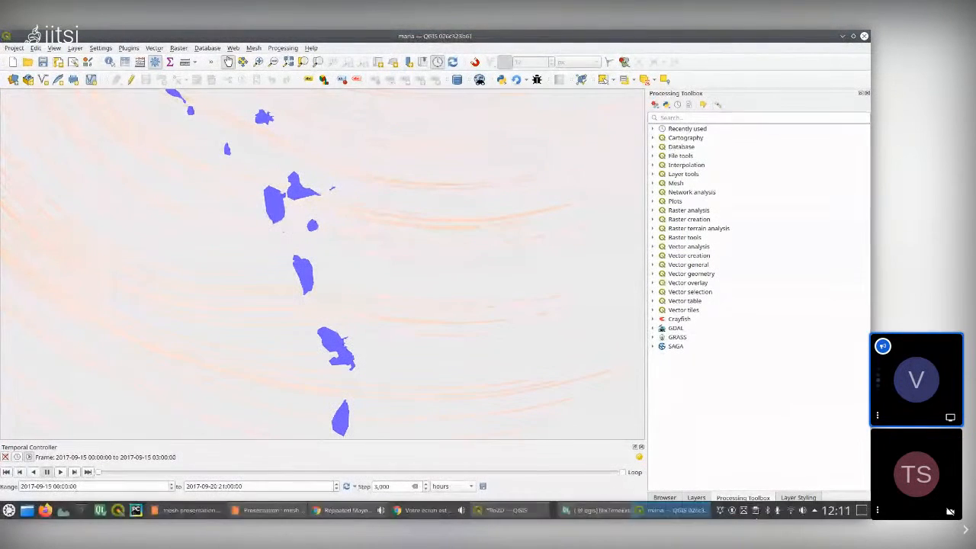
Step: Select the adaptor.mars.internal mesh layer and enable Native Mesh Rendering in its styling
click(696, 498)
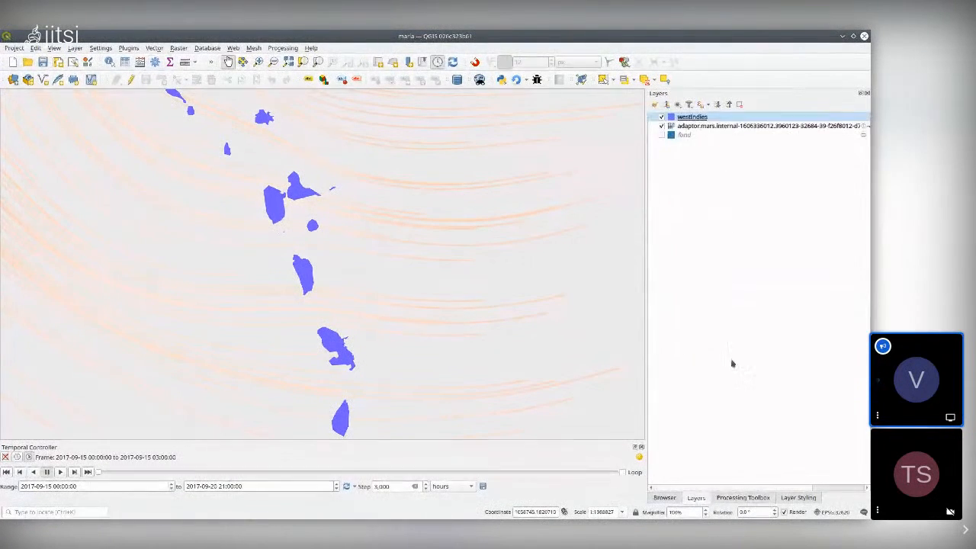
click(770, 126)
click(798, 497)
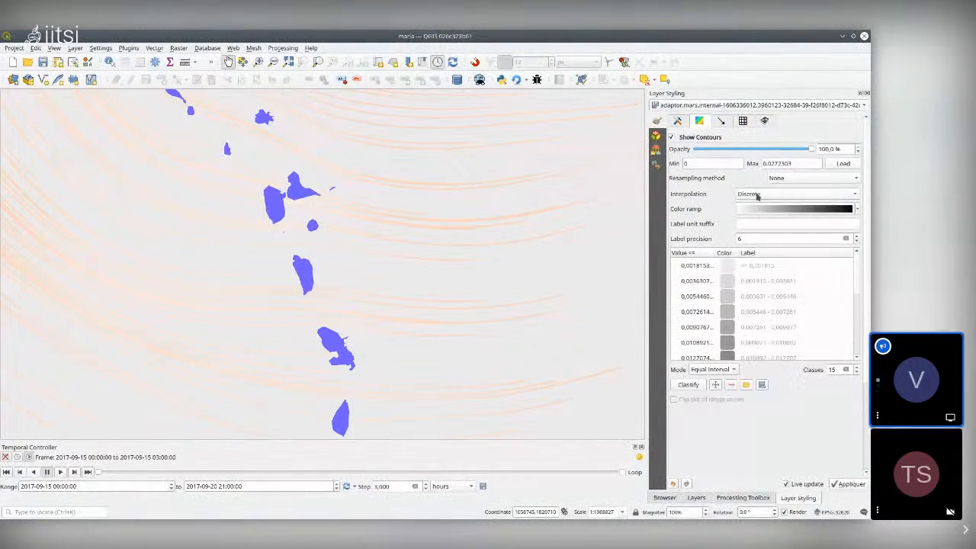
click(743, 121)
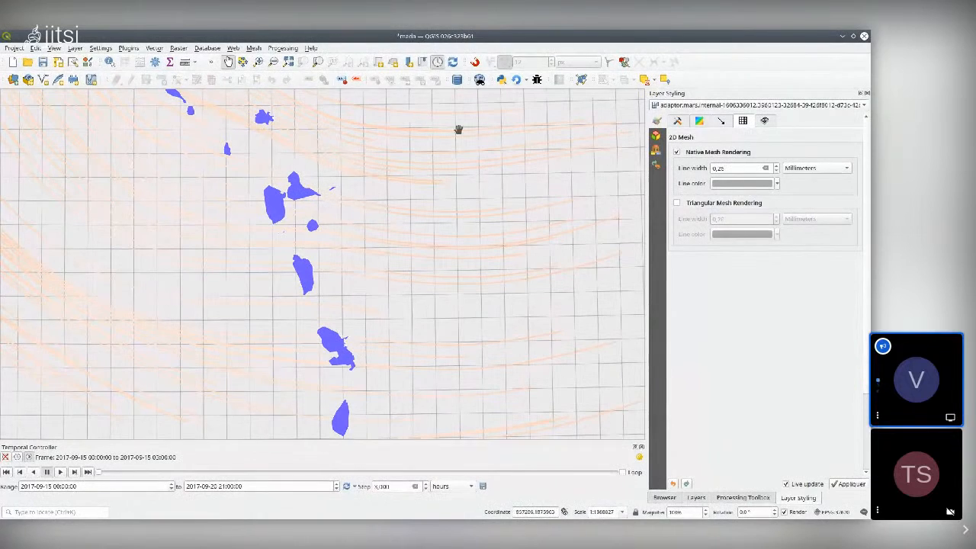
Step: Start Export mesh faces on the adaptor.mars.internal mesh layer, leaving the output coordinate system empty
click(740, 498)
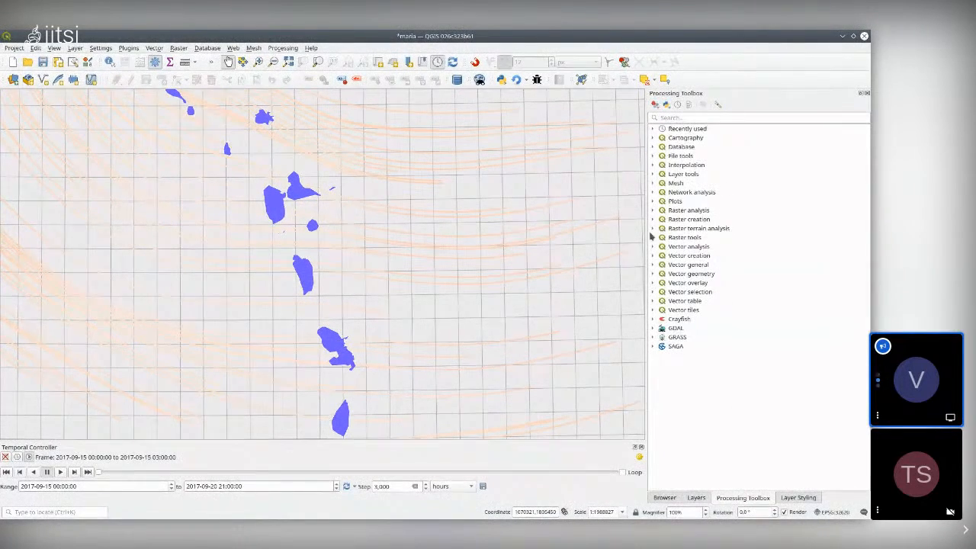
click(652, 183)
double_click(705, 228)
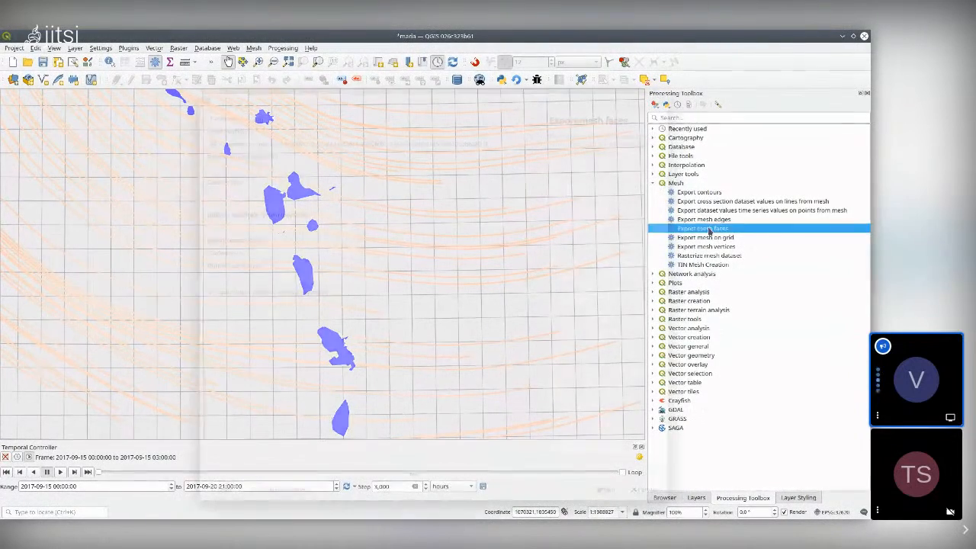
click(282, 230)
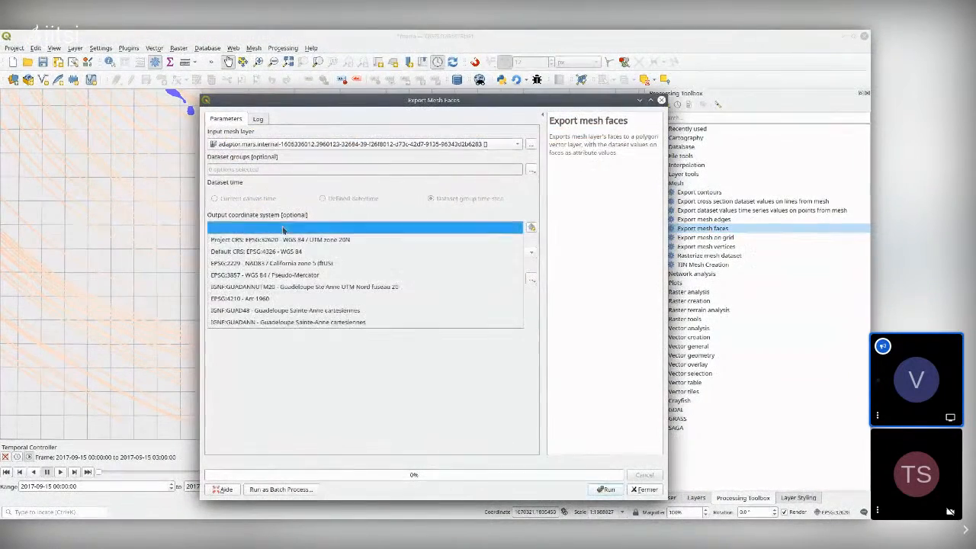
click(314, 203)
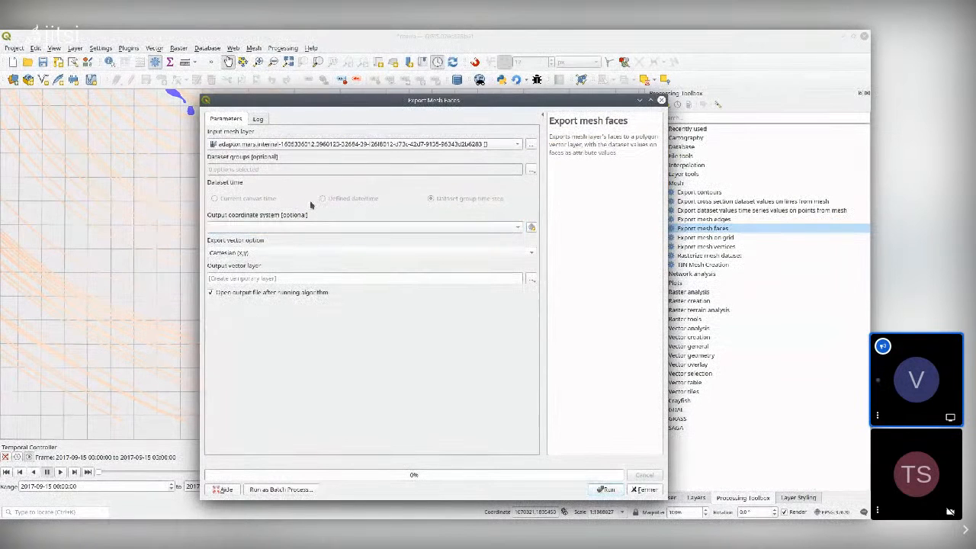
Step: Check the available dataset groups, try the current active one, and export the mesh faces to a temporary layer
click(532, 170)
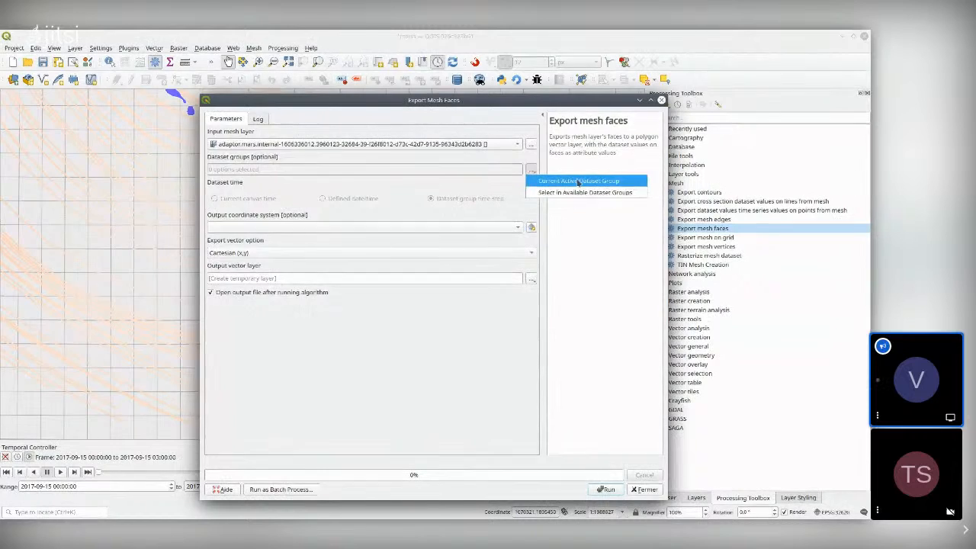
click(578, 192)
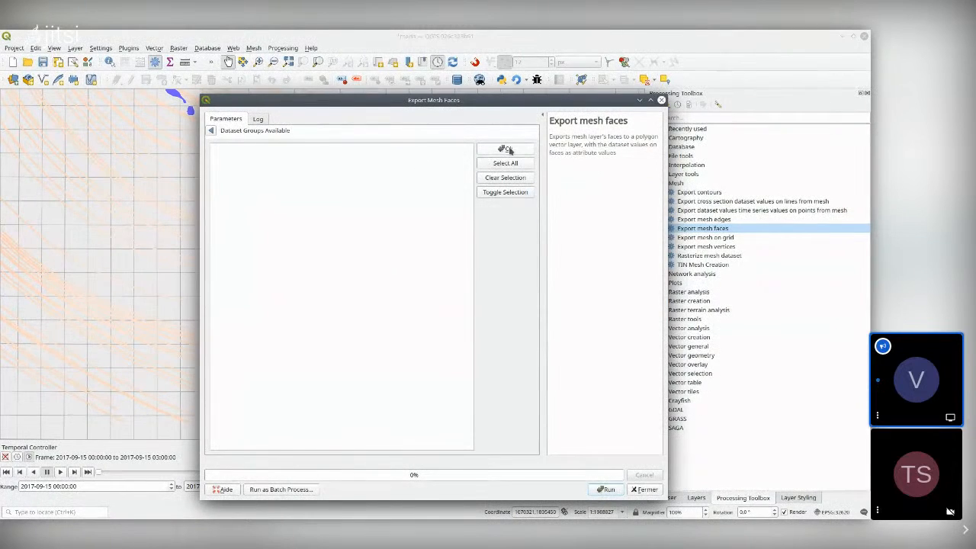
click(211, 131)
click(532, 170)
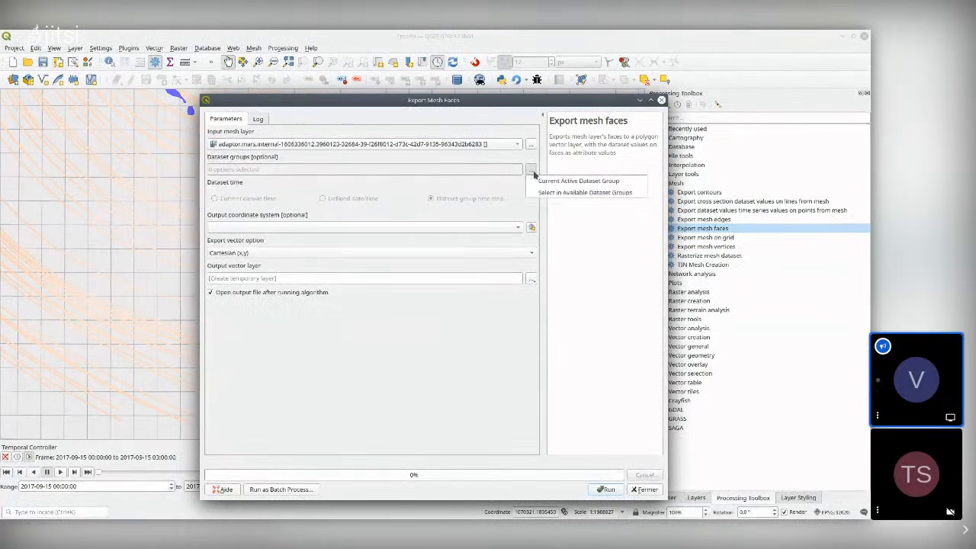
click(547, 181)
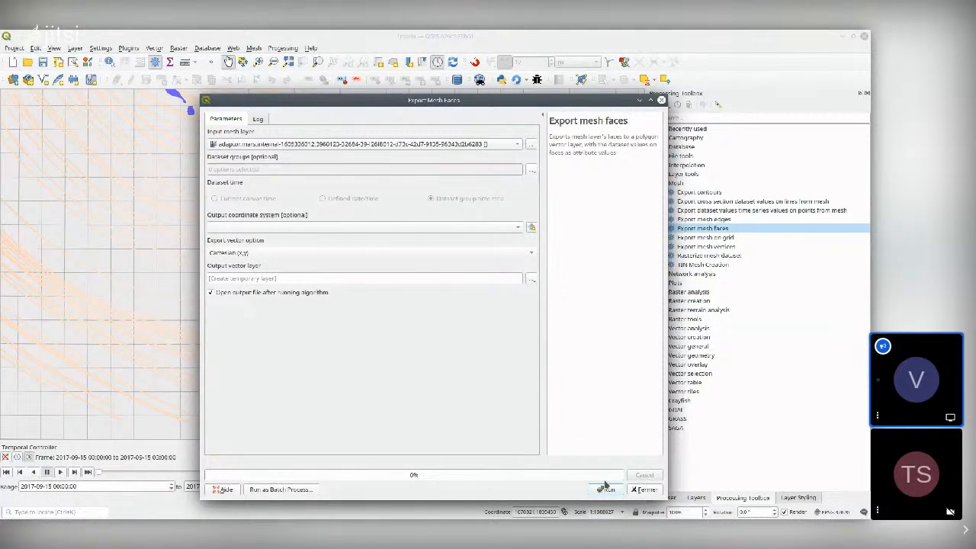
click(604, 489)
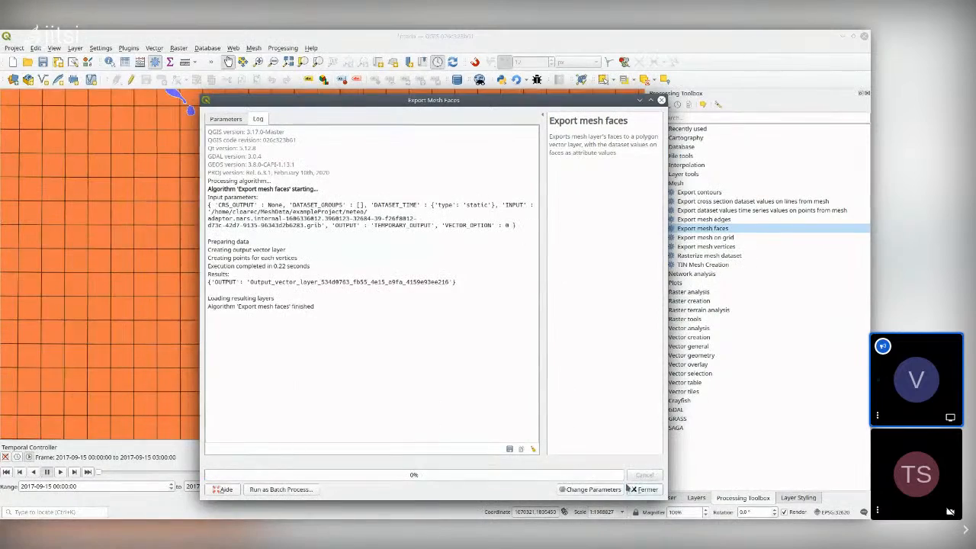
click(646, 489)
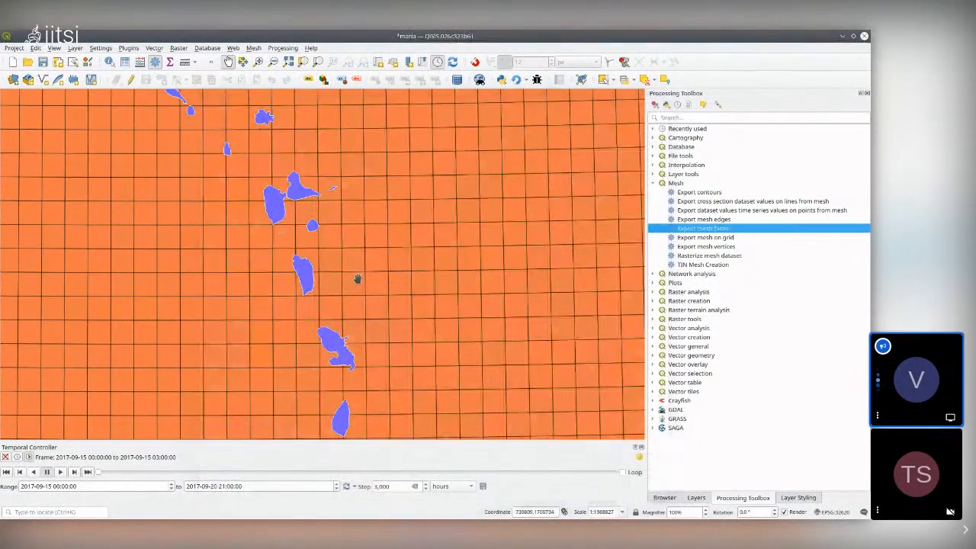
Step: Examine the exported faces layer on the map and in its attribute table
click(696, 497)
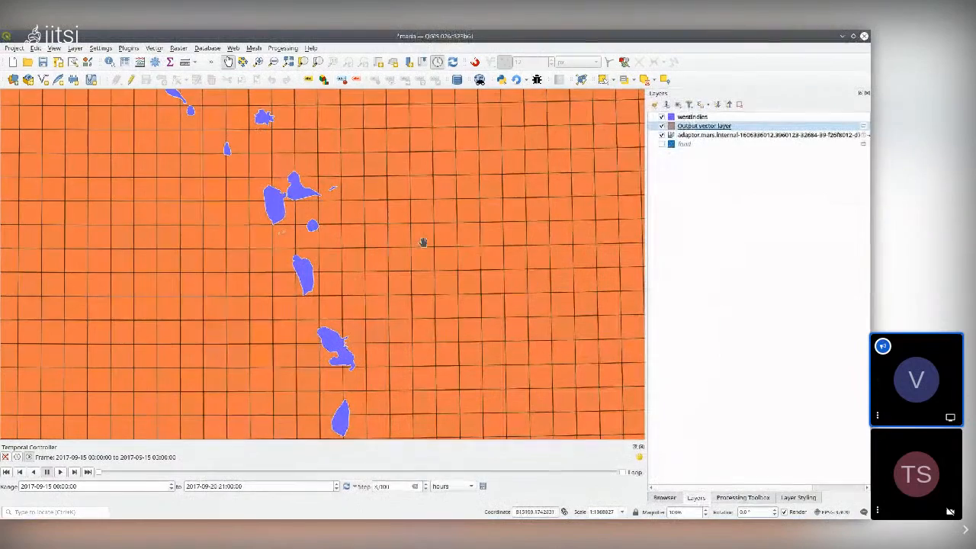
scroll(423, 242, down, 2)
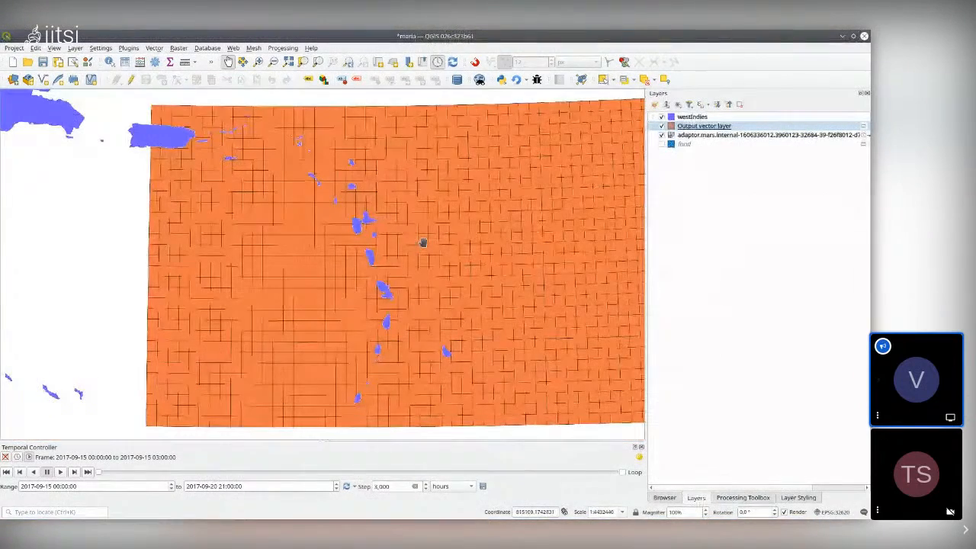
right_click(708, 127)
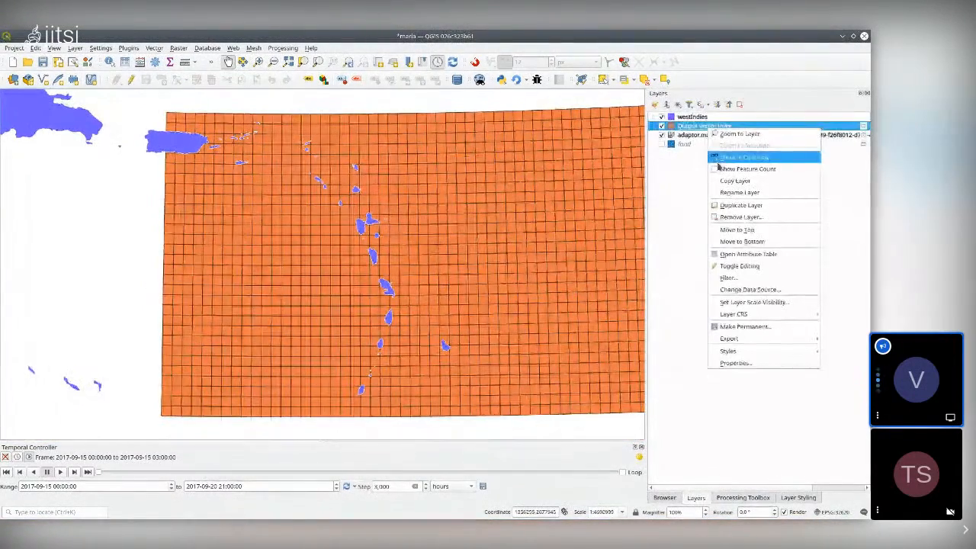
click(787, 257)
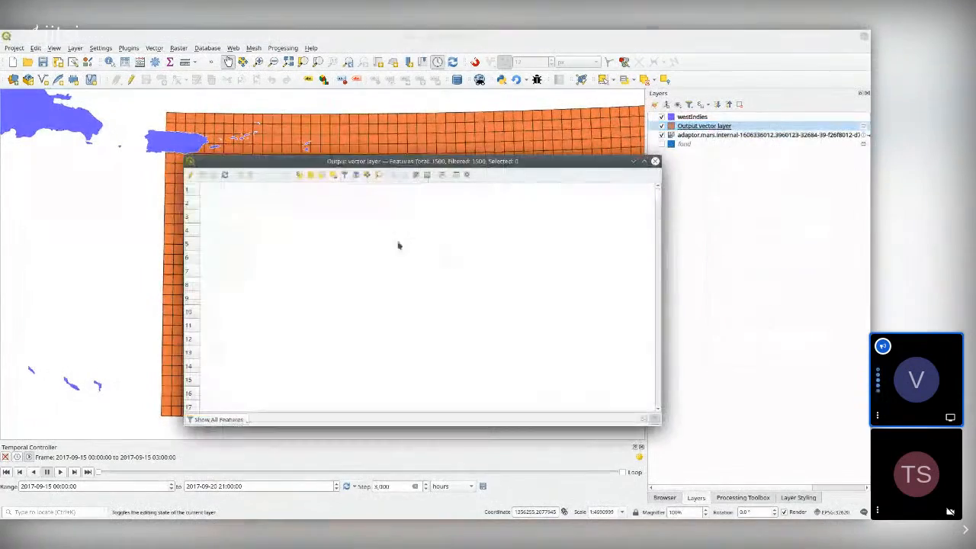
click(654, 161)
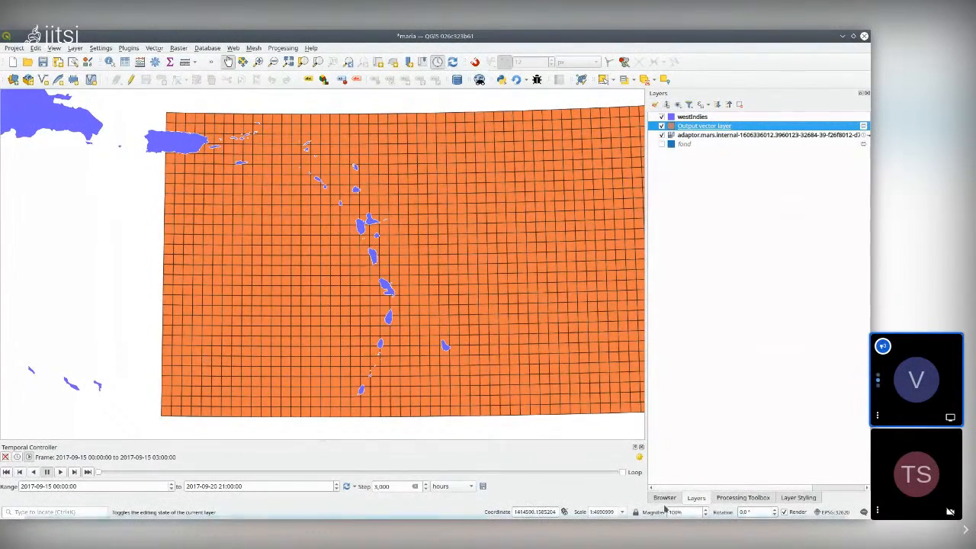
click(665, 498)
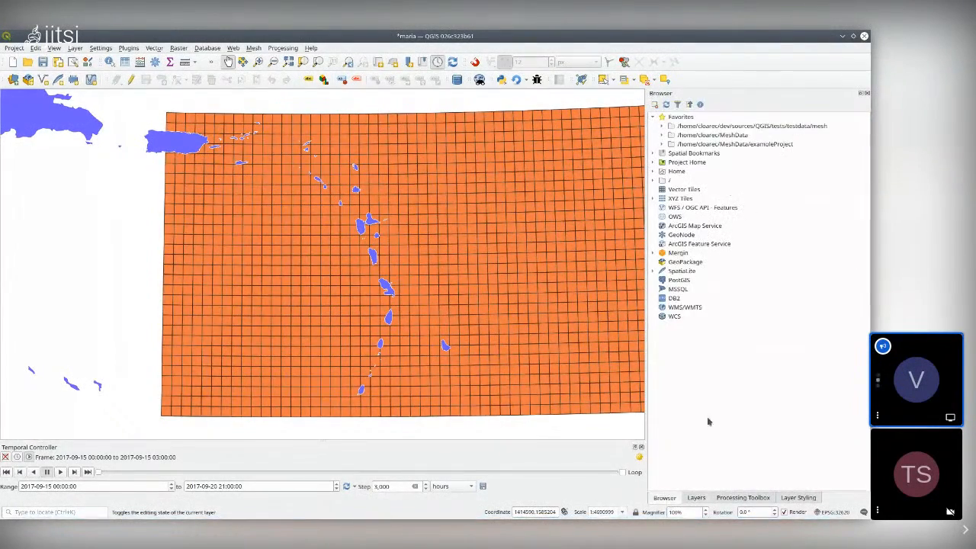
click(742, 498)
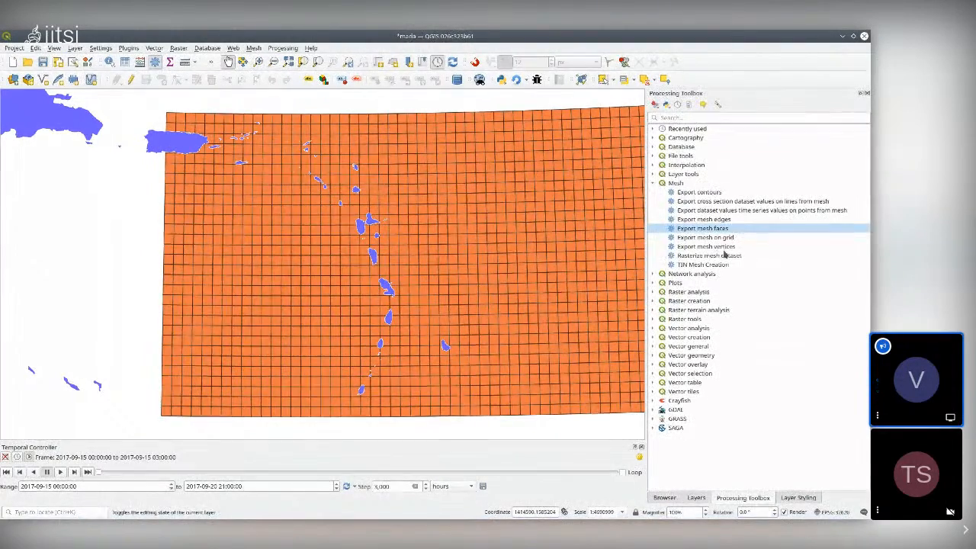
double_click(732, 247)
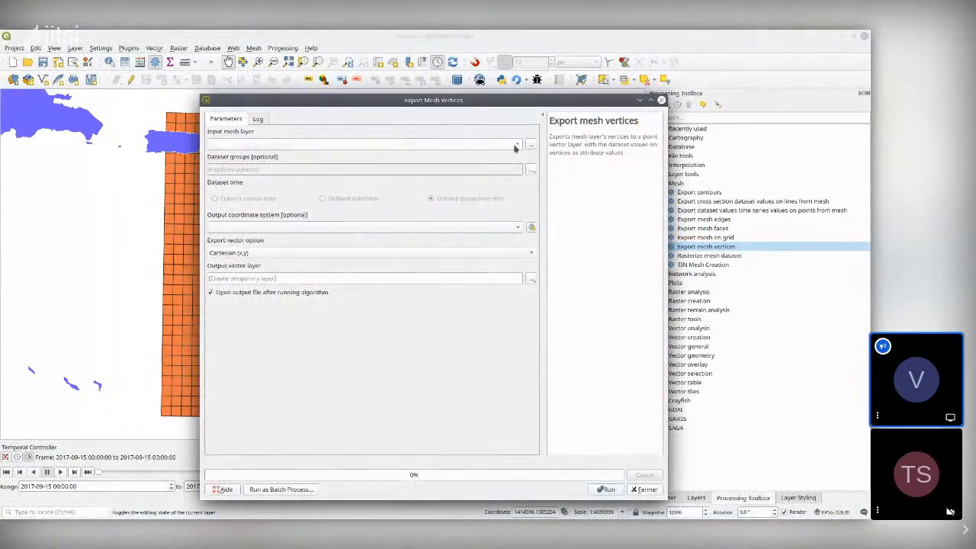
click(528, 172)
click(553, 194)
click(501, 163)
click(213, 131)
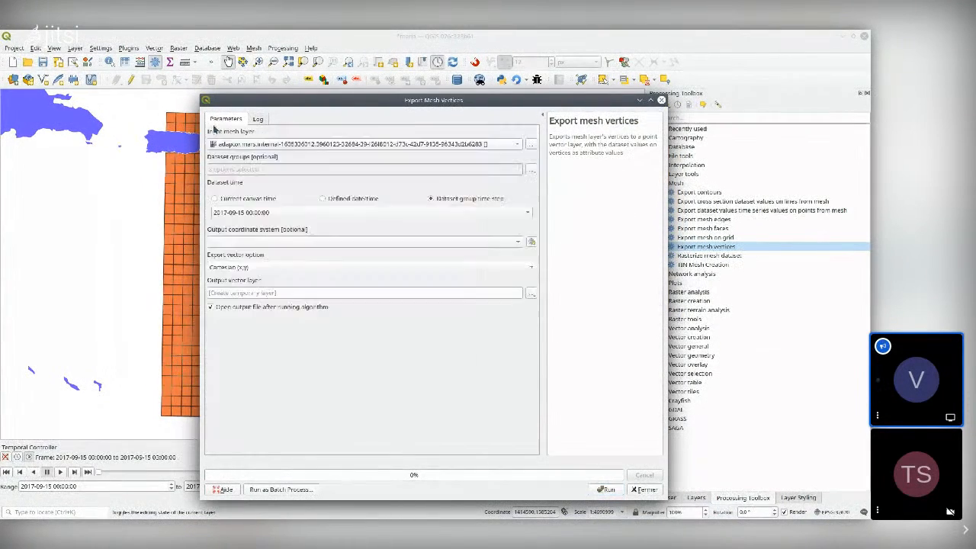
click(606, 490)
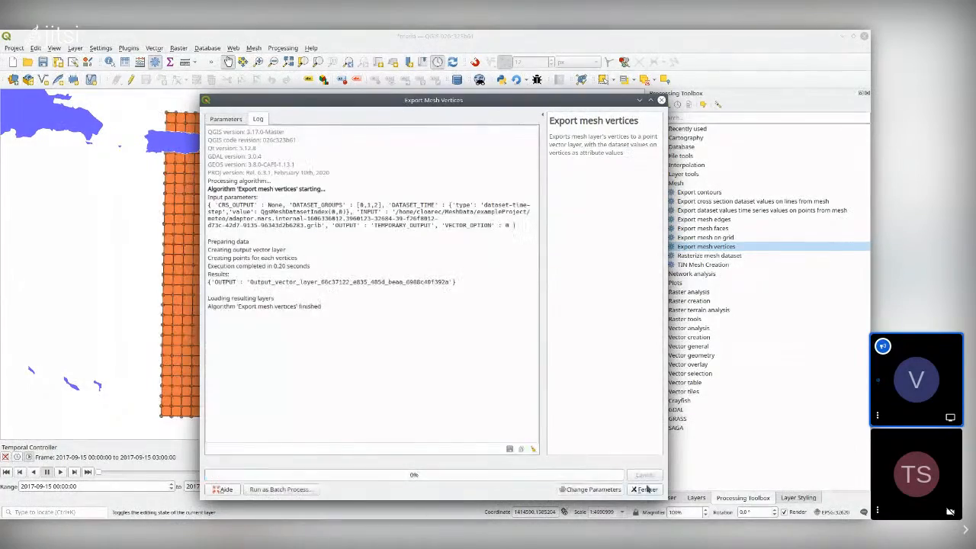
click(644, 489)
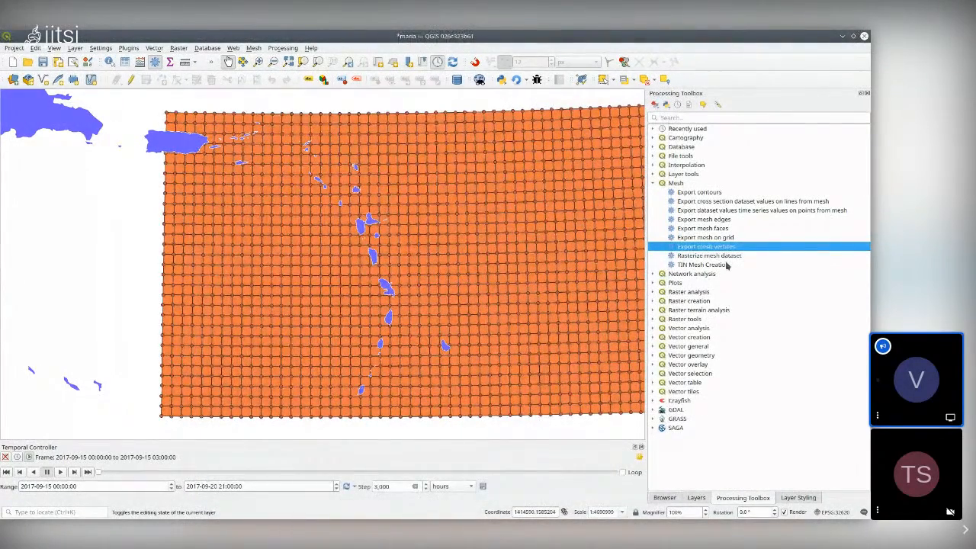
Step: Examine the dataset values in the exported vertices layer's attribute table
click(696, 497)
right_click(710, 126)
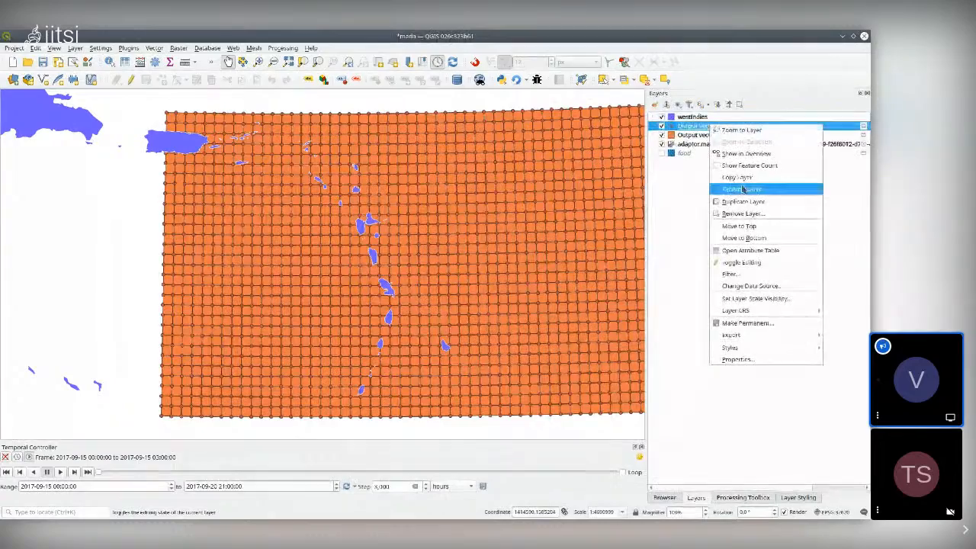
click(770, 253)
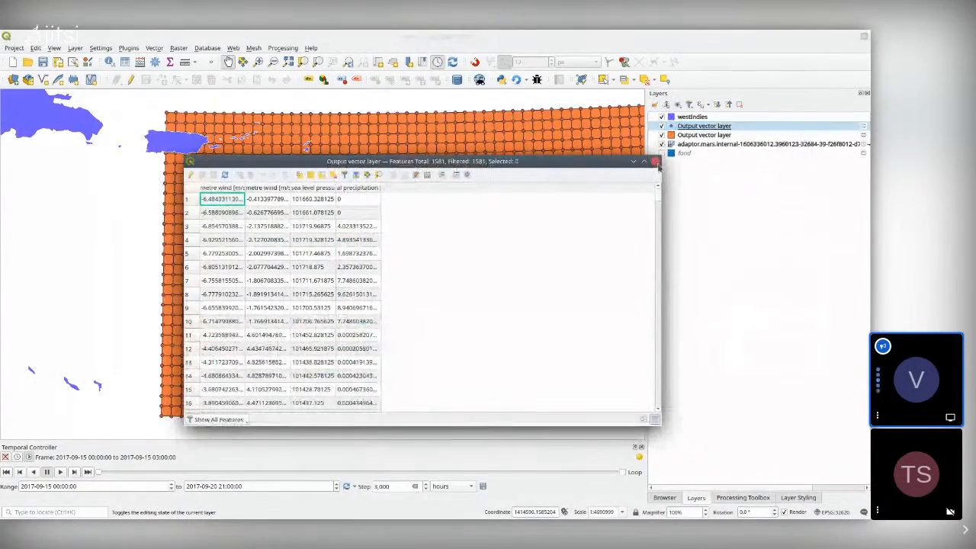
click(657, 162)
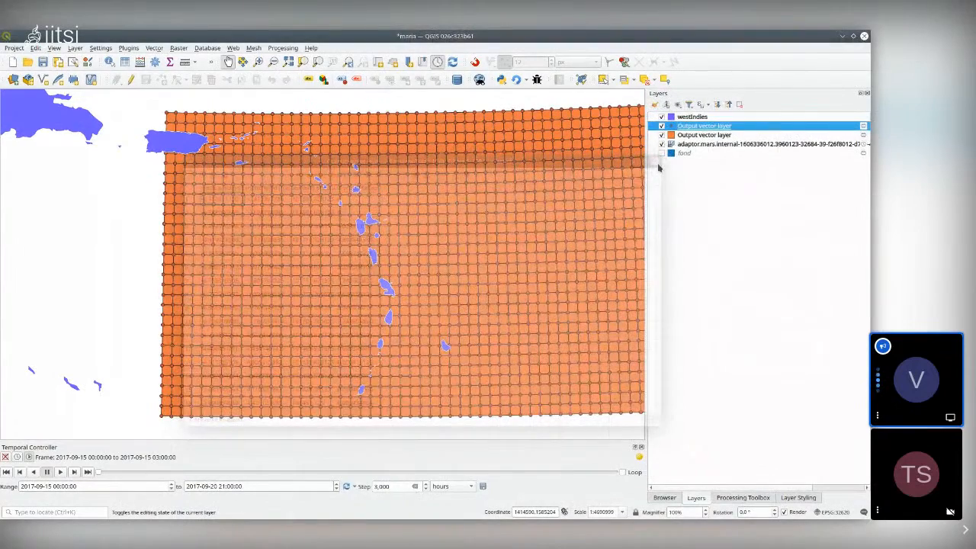
Step: Set up Export mesh on grid for the adaptor.mars mesh layer with all available dataset groups selected
click(742, 497)
double_click(718, 239)
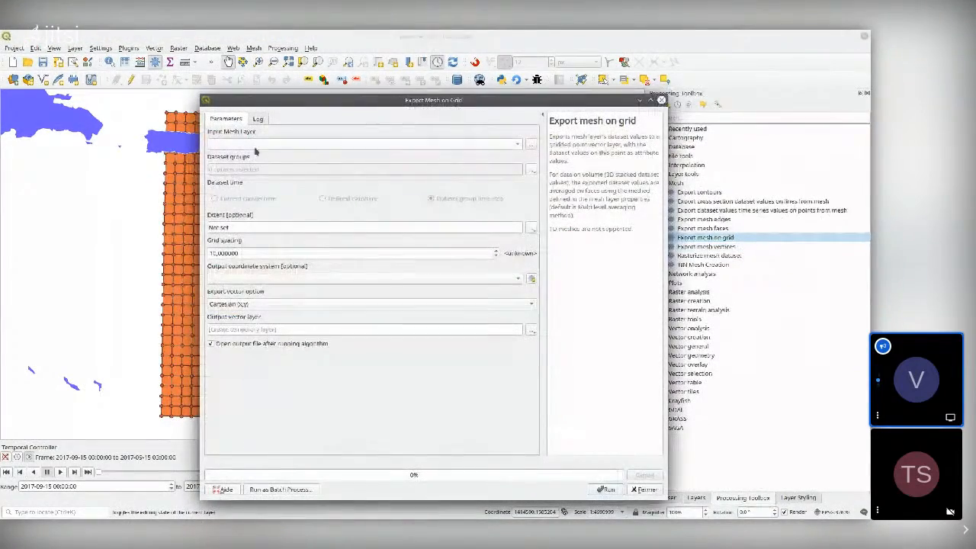
click(283, 151)
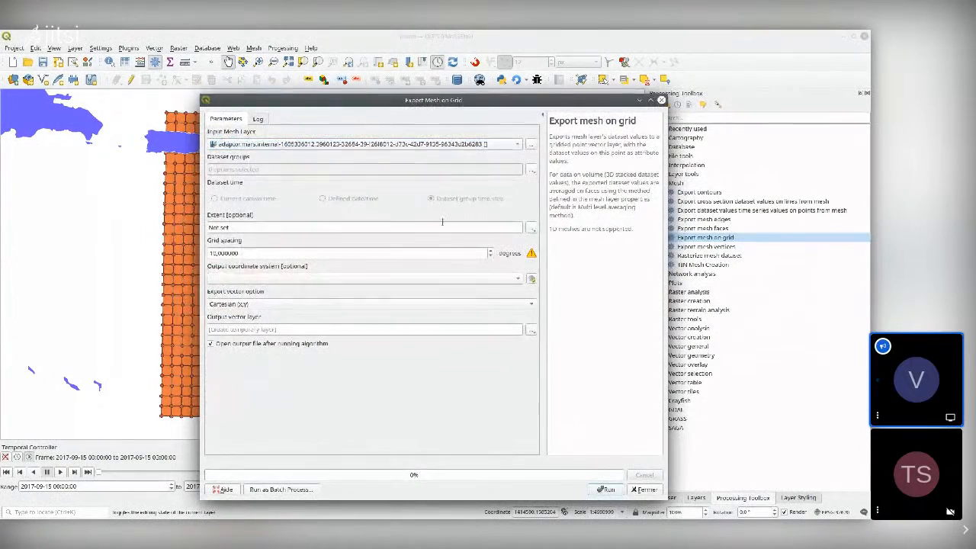
click(532, 229)
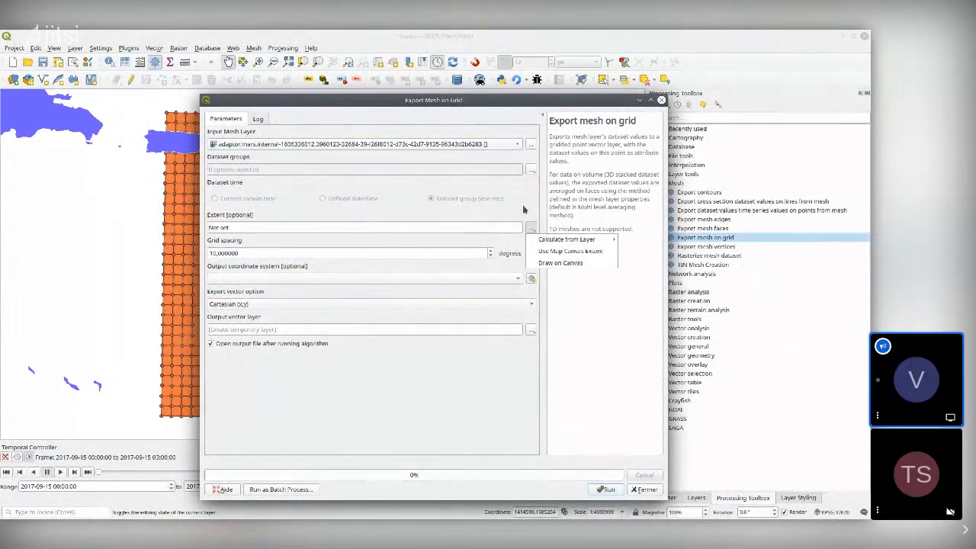
click(440, 99)
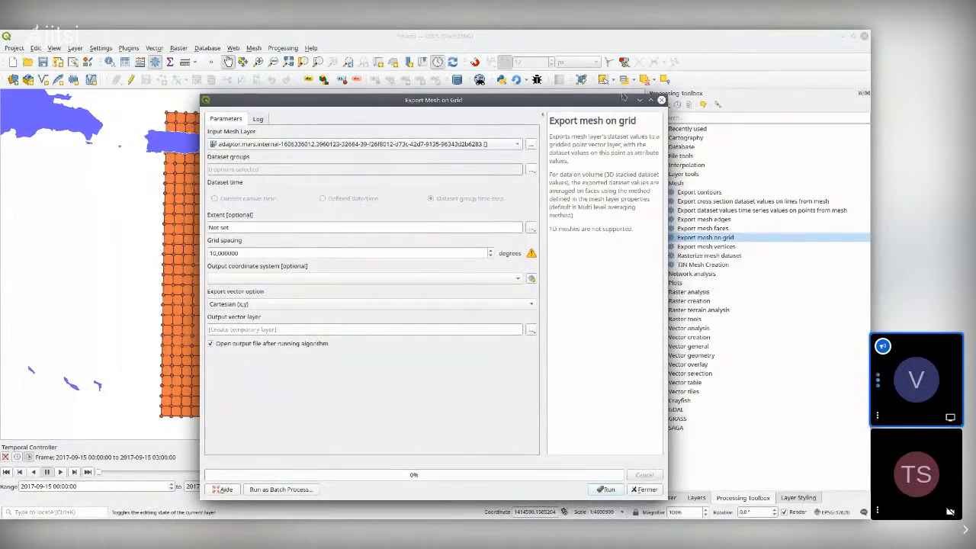
drag(440, 94, 553, 60)
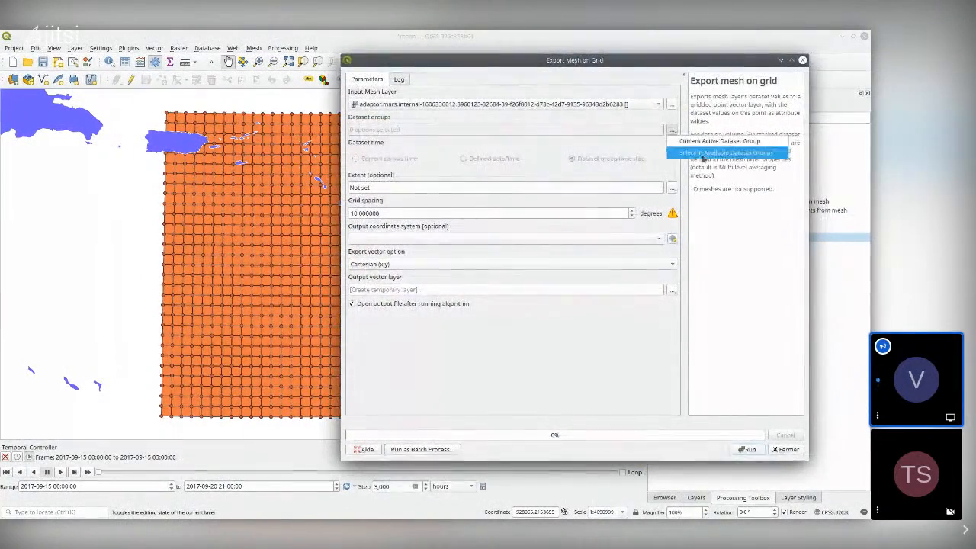
click(672, 131)
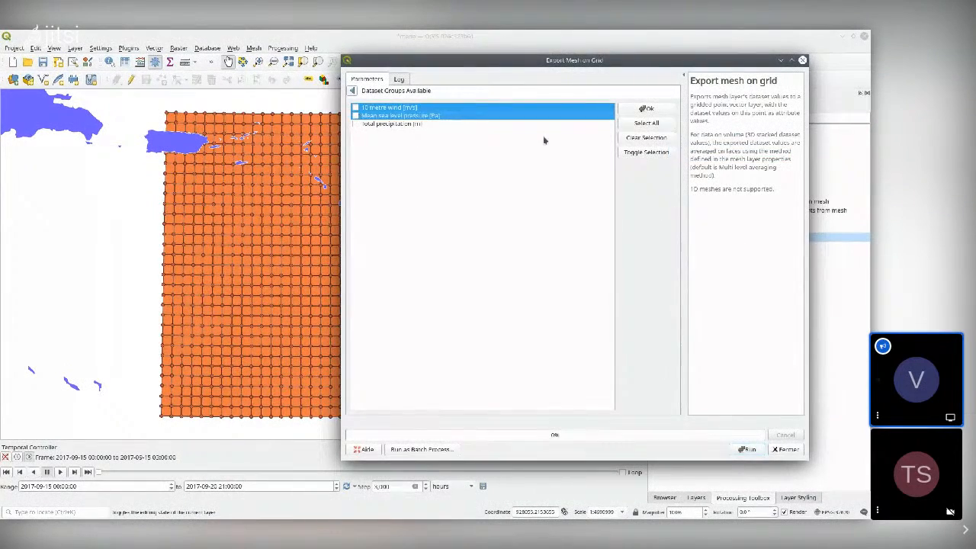
click(650, 124)
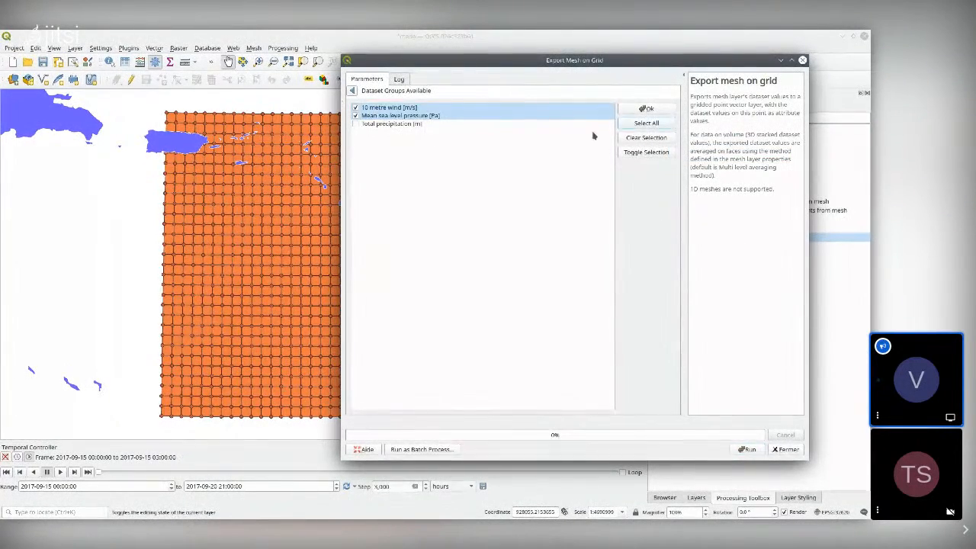
click(565, 125)
click(645, 124)
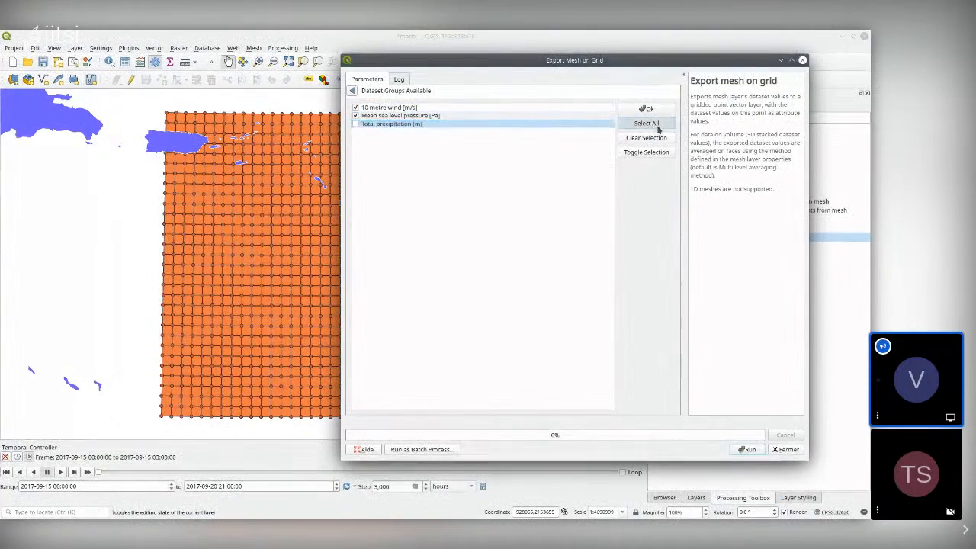
click(352, 91)
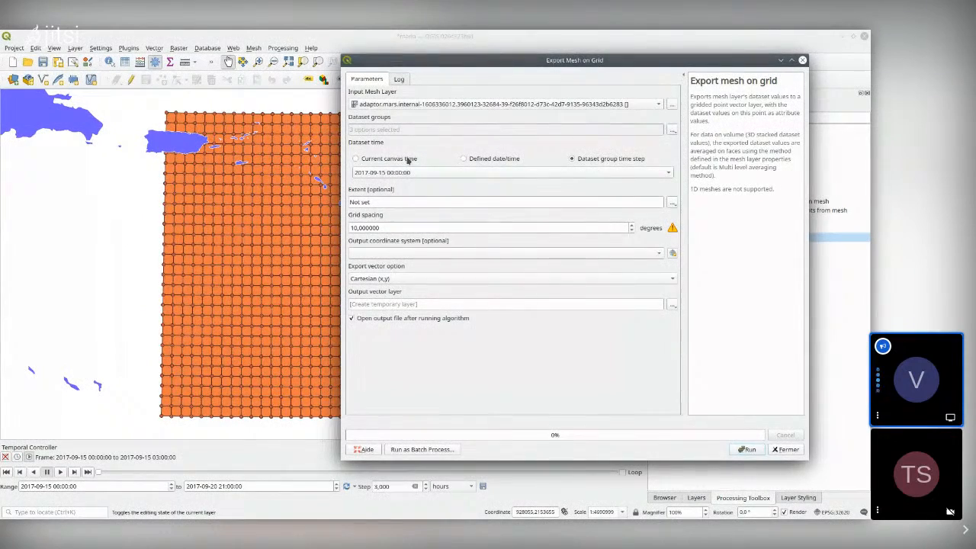
click(391, 159)
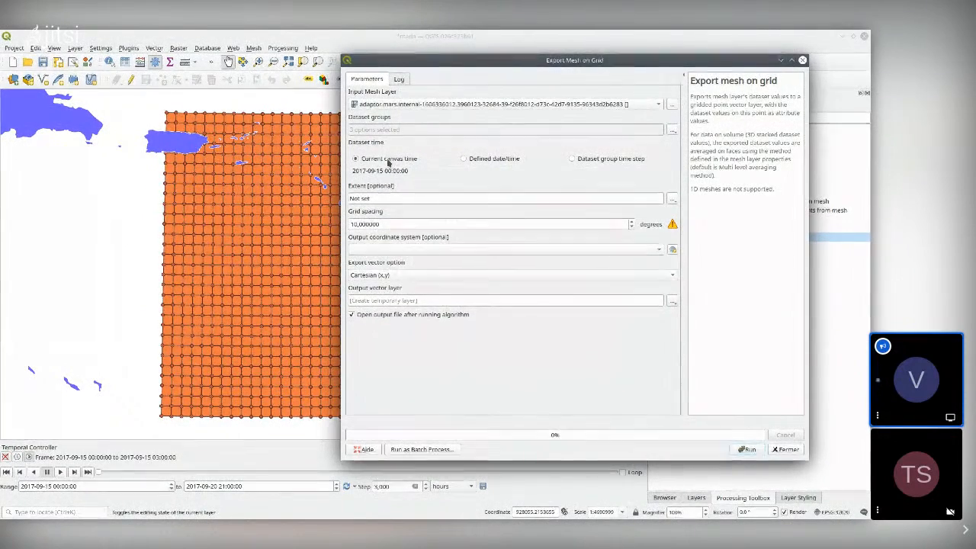
click(488, 158)
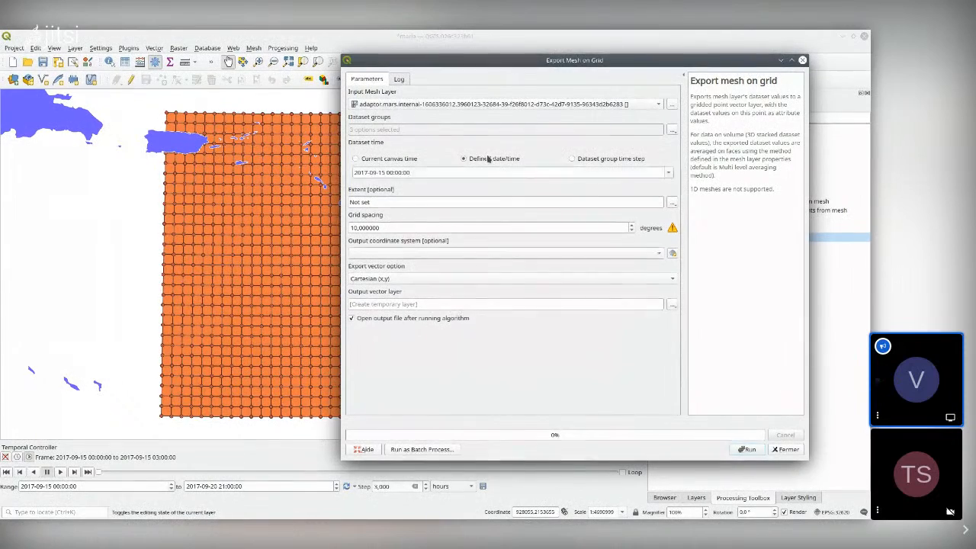
click(608, 159)
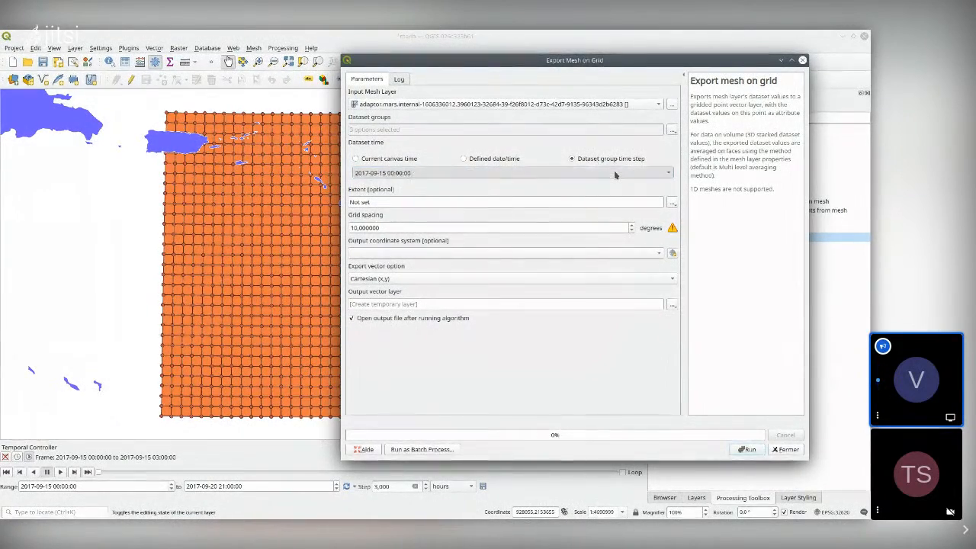
click(613, 173)
scroll(510, 120, down, 2)
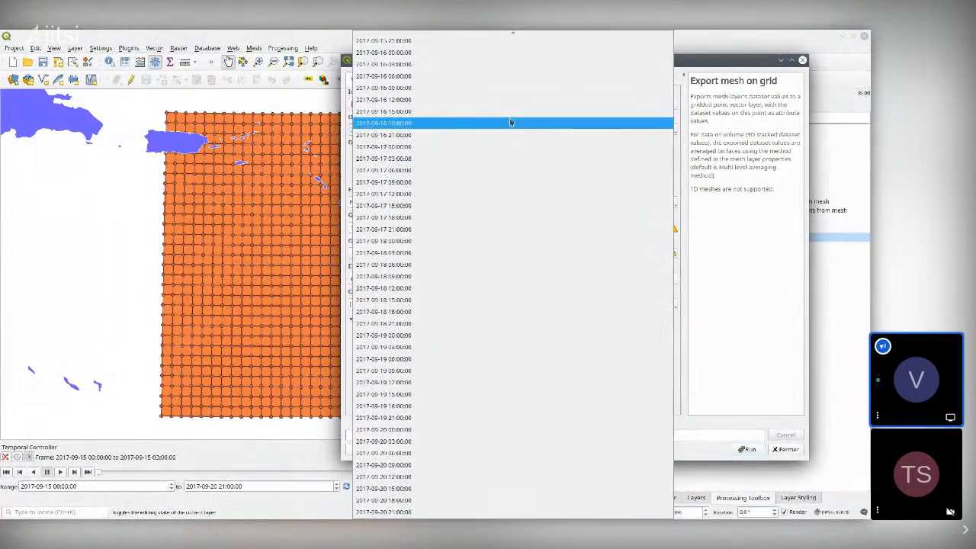
click(429, 253)
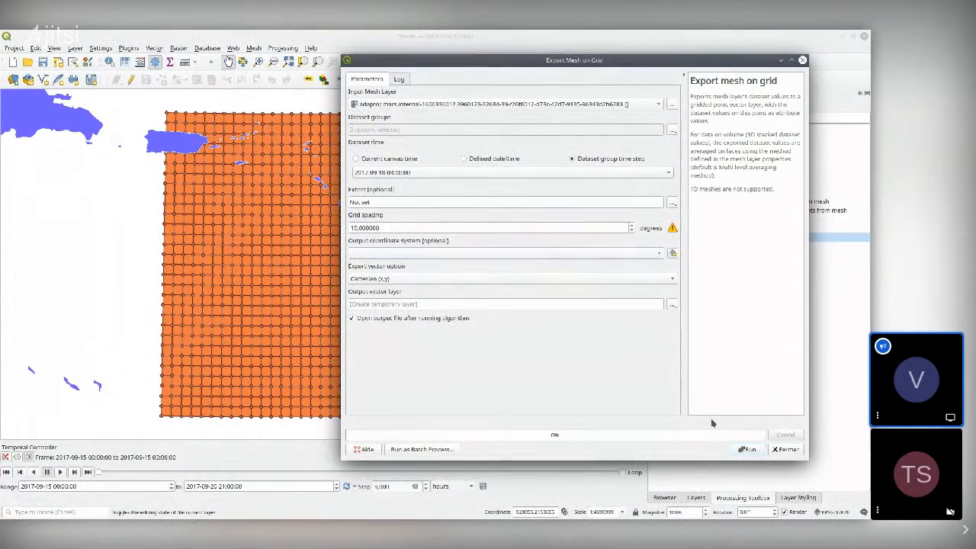
click(749, 450)
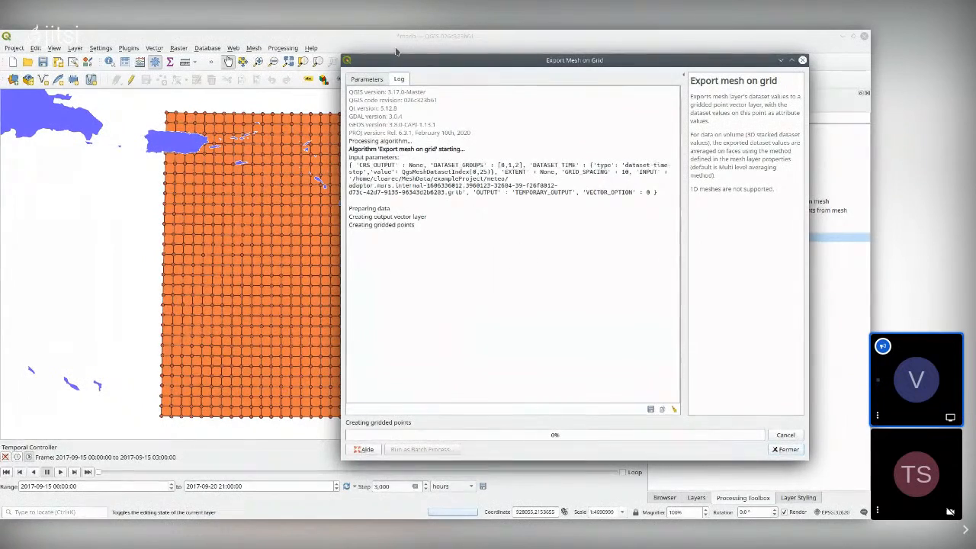
click(368, 79)
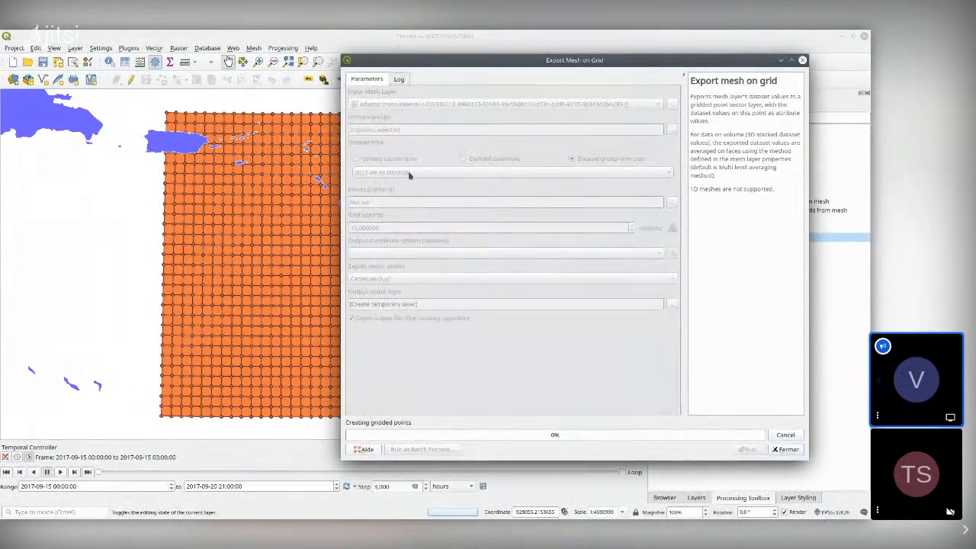
click(400, 79)
click(366, 80)
drag(529, 63, 629, 202)
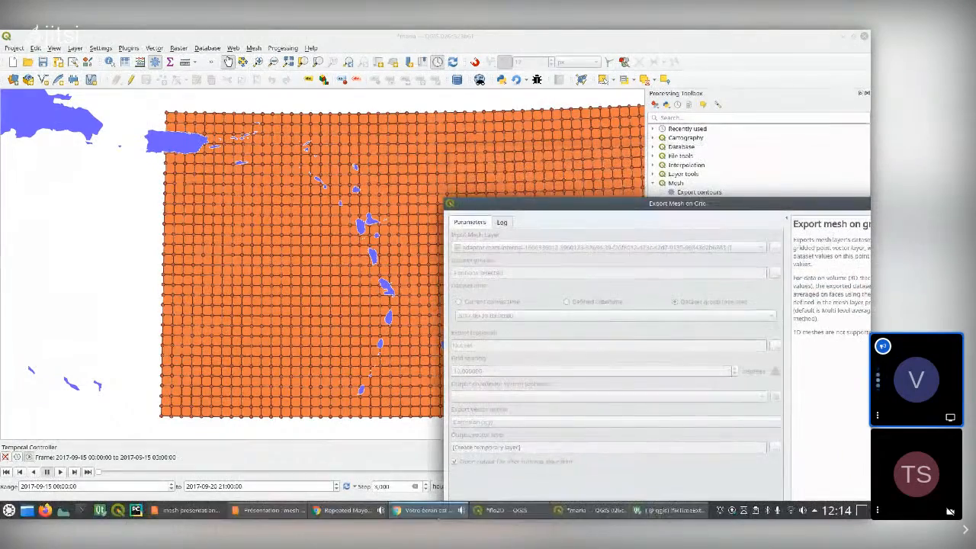
Step: Switch to Qt Creator and stop the running qgis process
click(532, 515)
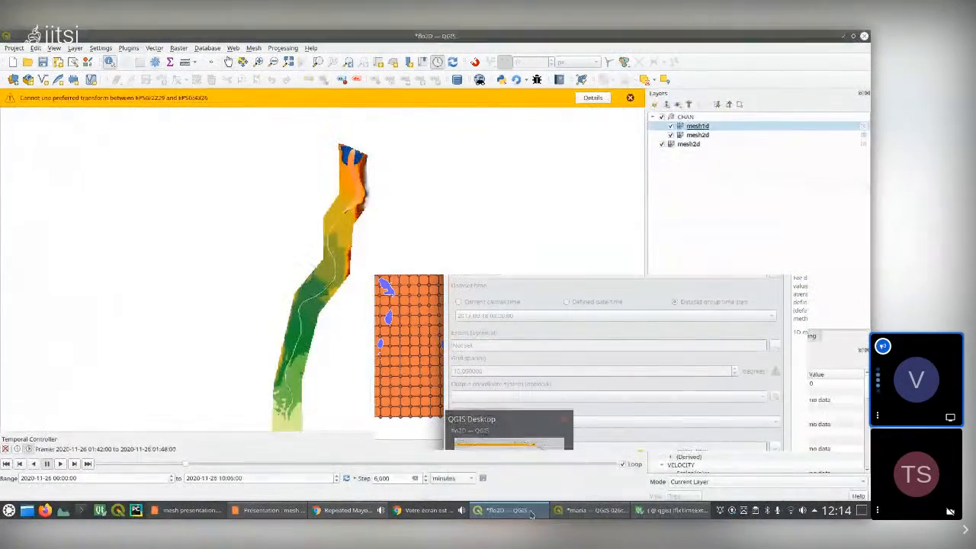
click(667, 510)
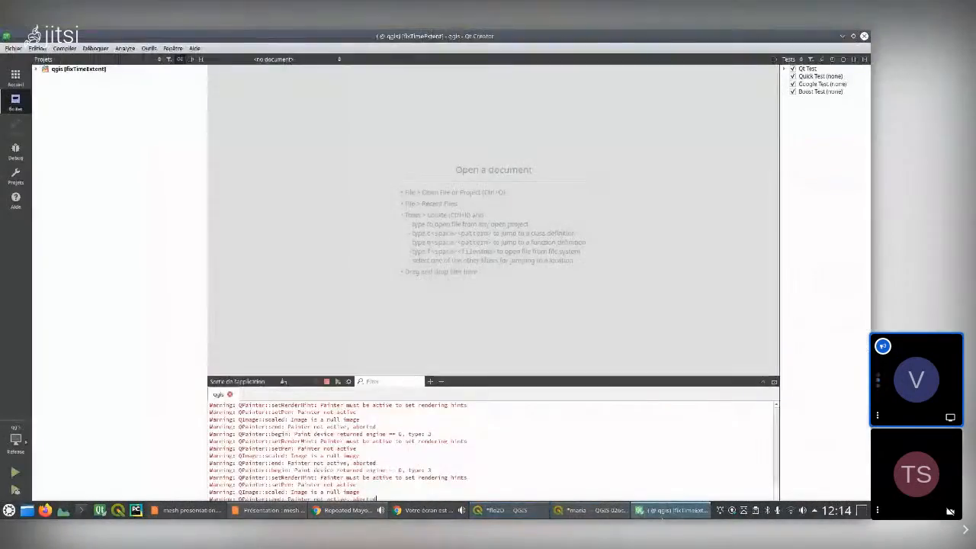
click(330, 382)
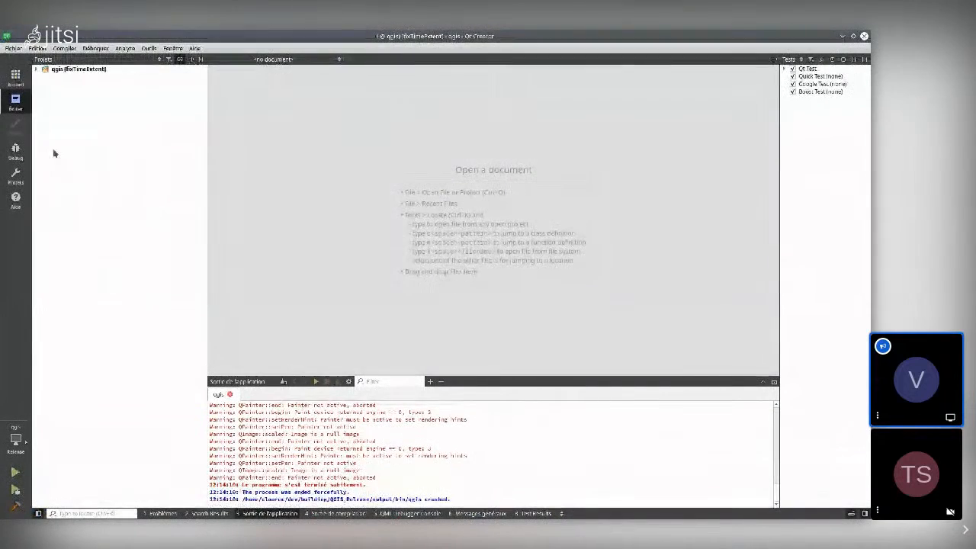
Step: Relaunch QGIS from Qt Creator and open the recent flo2D project
click(15, 76)
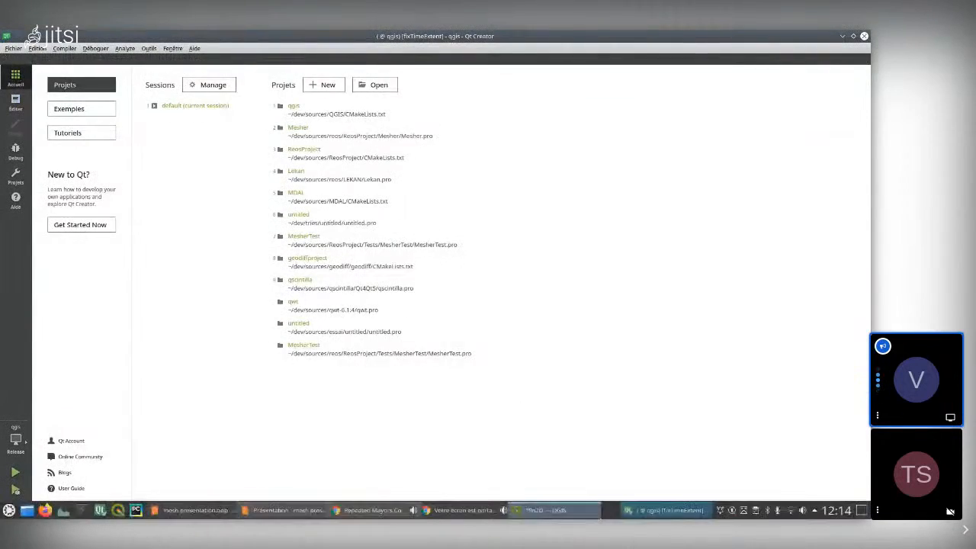
click(655, 515)
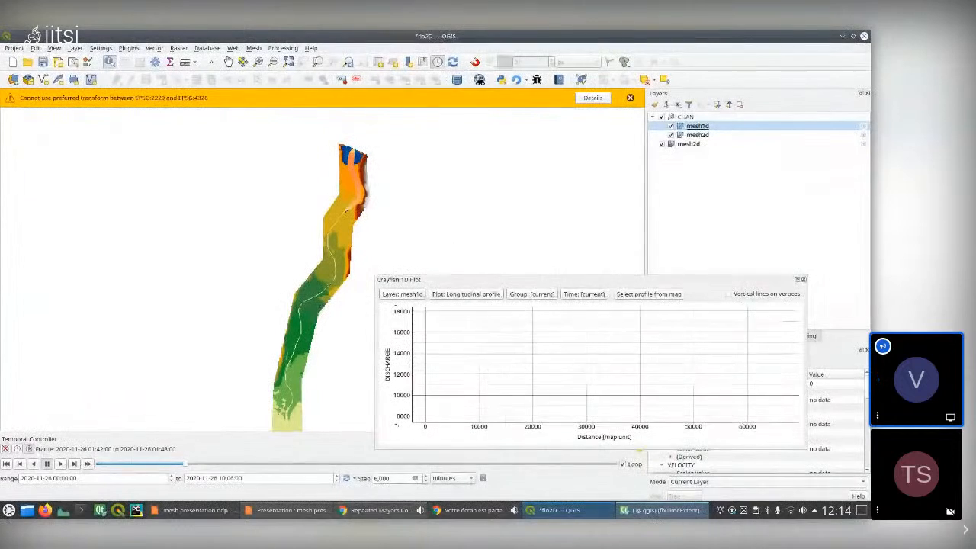
click(658, 515)
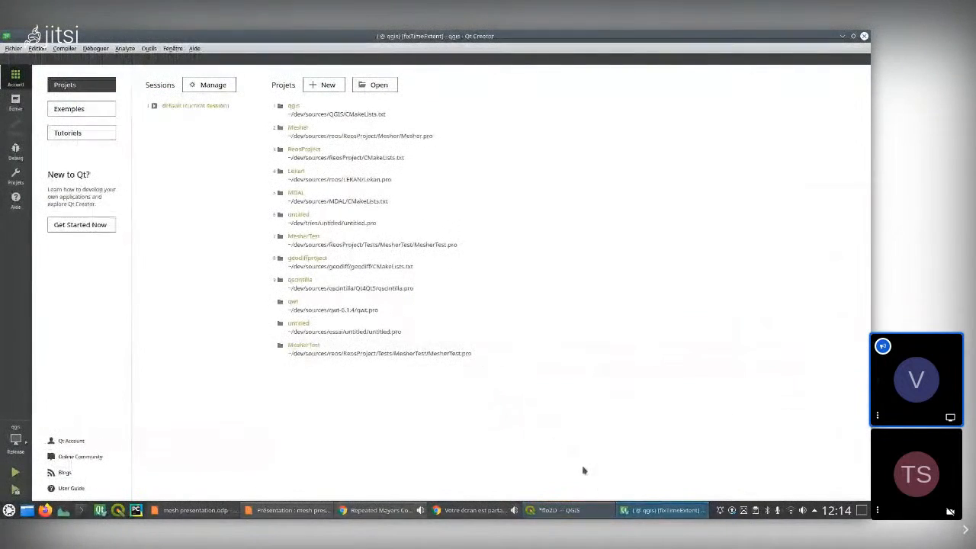
click(12, 474)
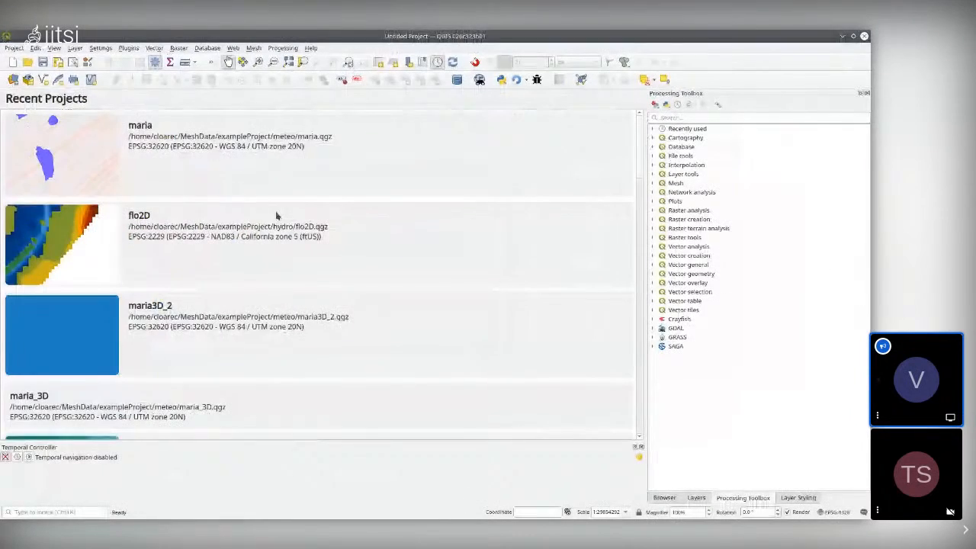
click(45, 233)
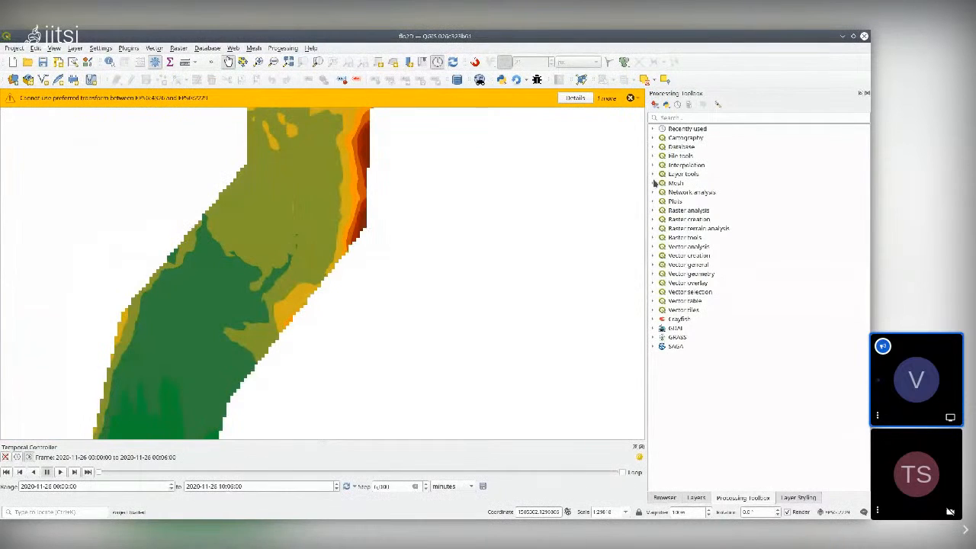
Step: Export mesh1d on a grid with the current active dataset group at time step 0 d 02:54:00 to a temporary layer
click(653, 183)
click(724, 237)
double_click(724, 237)
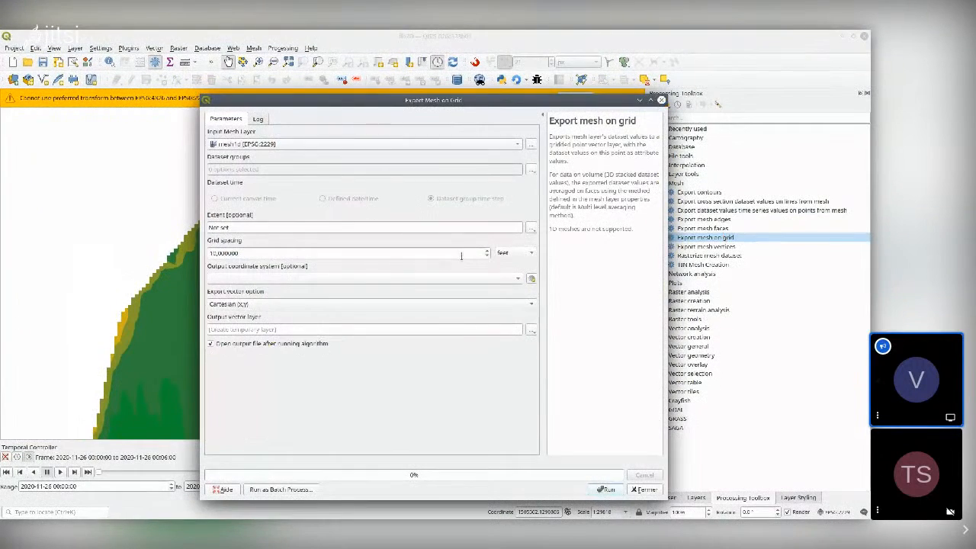
click(531, 169)
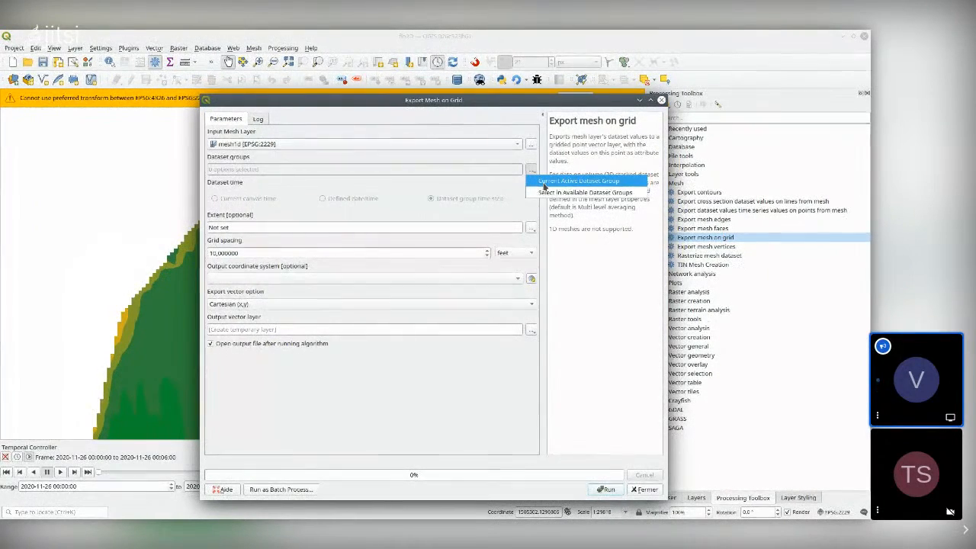
click(544, 183)
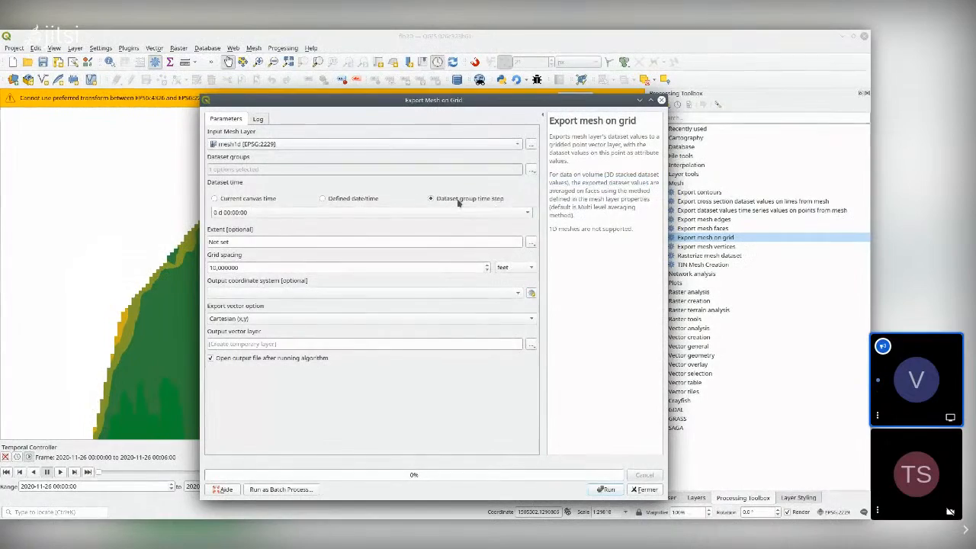
click(435, 212)
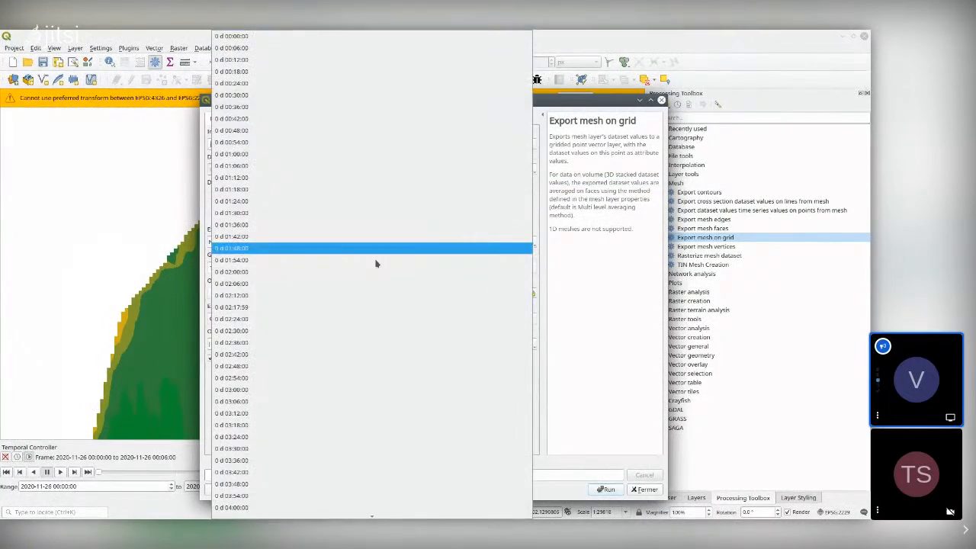
click(322, 379)
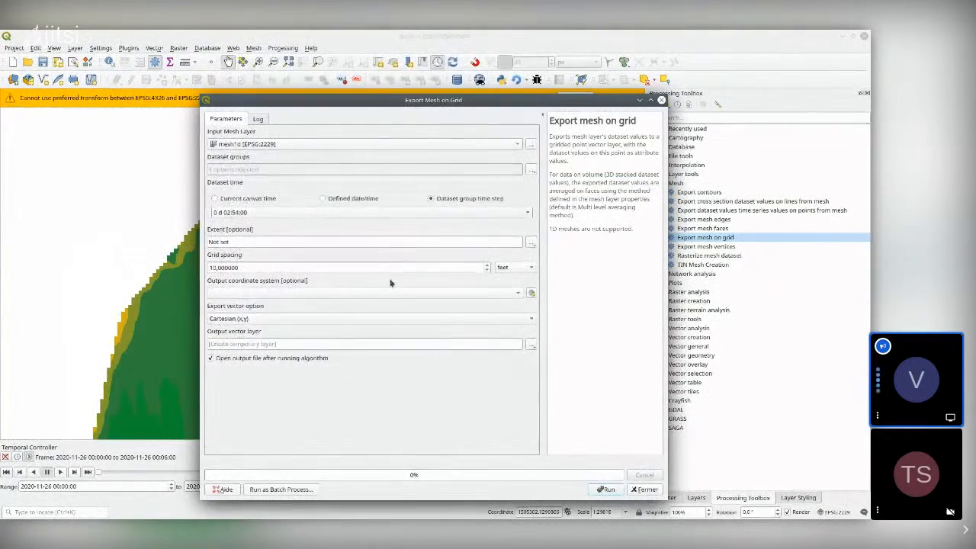
click(606, 490)
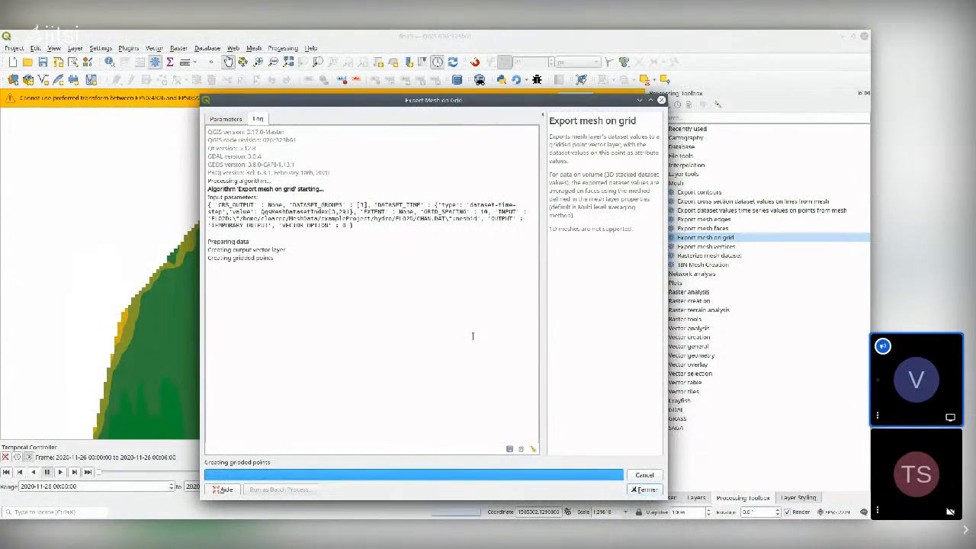
click(643, 489)
Step: Examine the attribute table of the exported output vector layer in the CHAN group, then close it
click(695, 497)
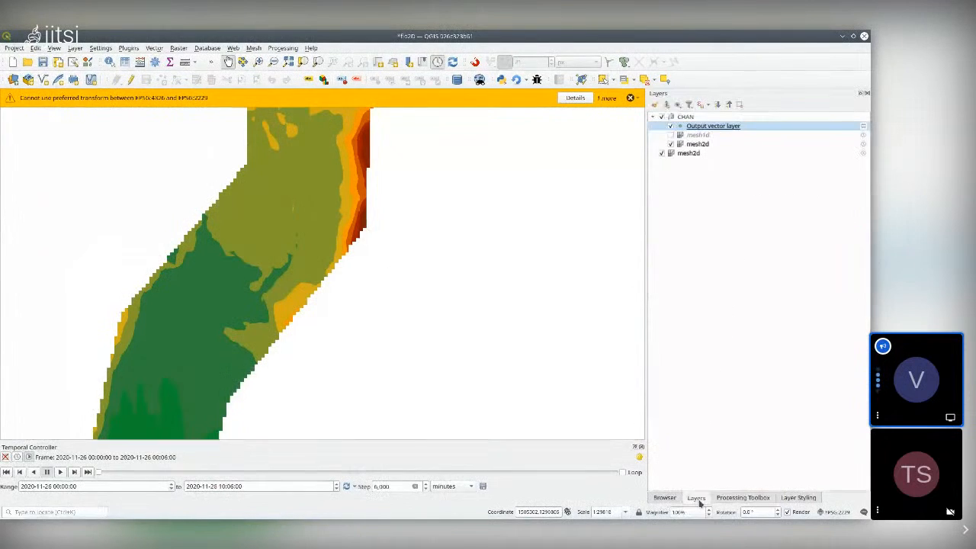
right_click(699, 127)
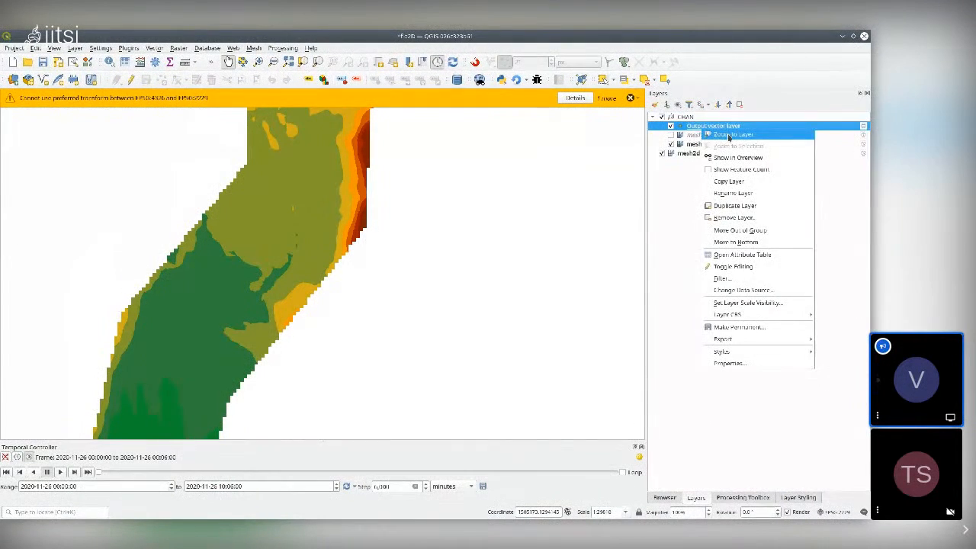
key(Escape)
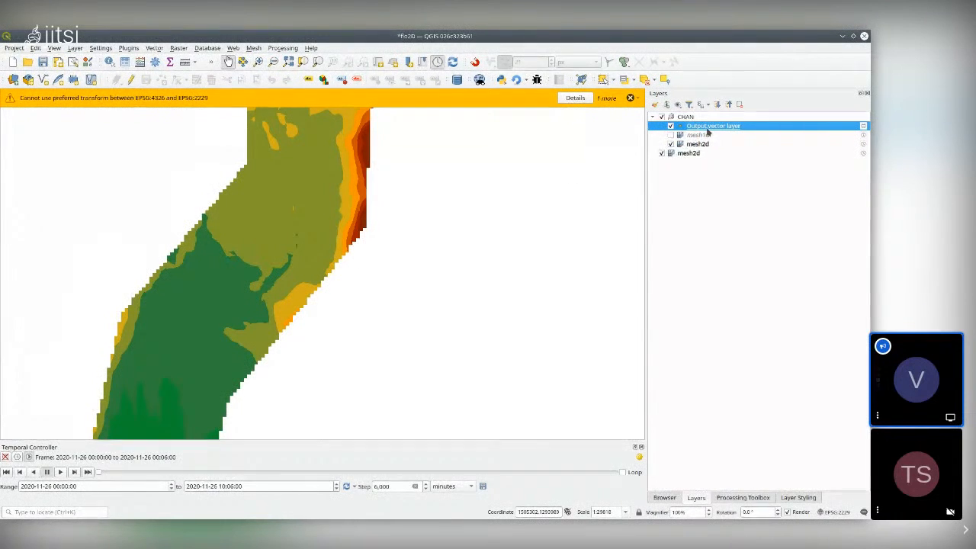
right_click(716, 128)
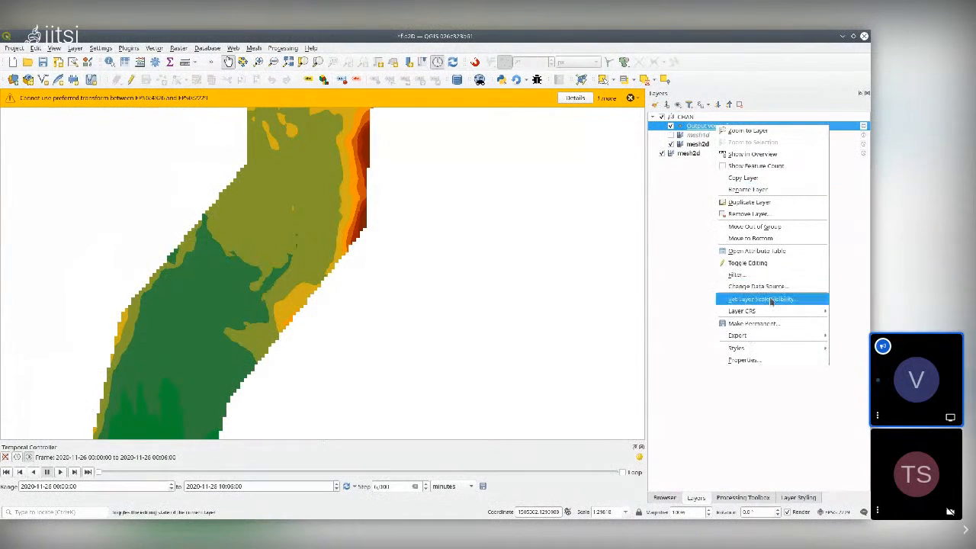
click(782, 251)
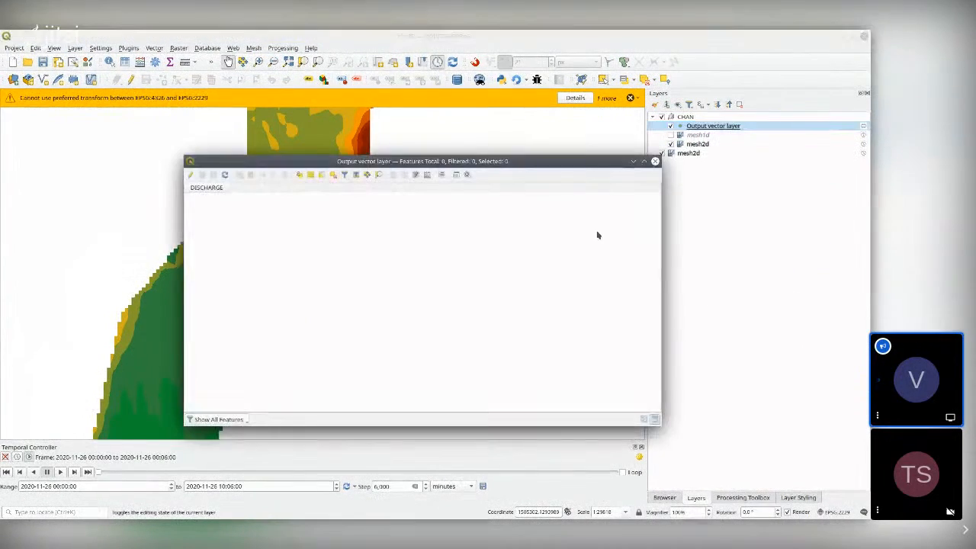
click(655, 162)
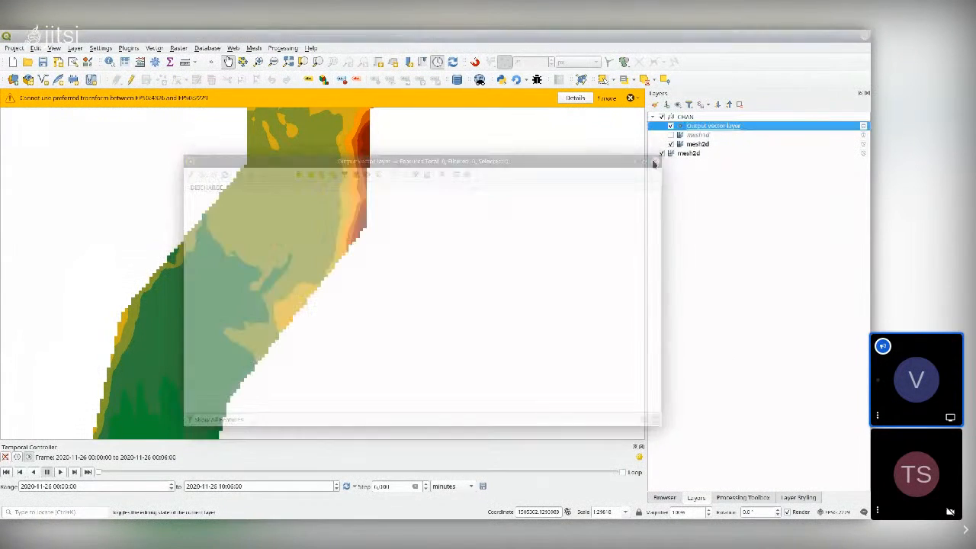
Step: Check the project's coordinate reference system in the project properties without changing it
click(663, 497)
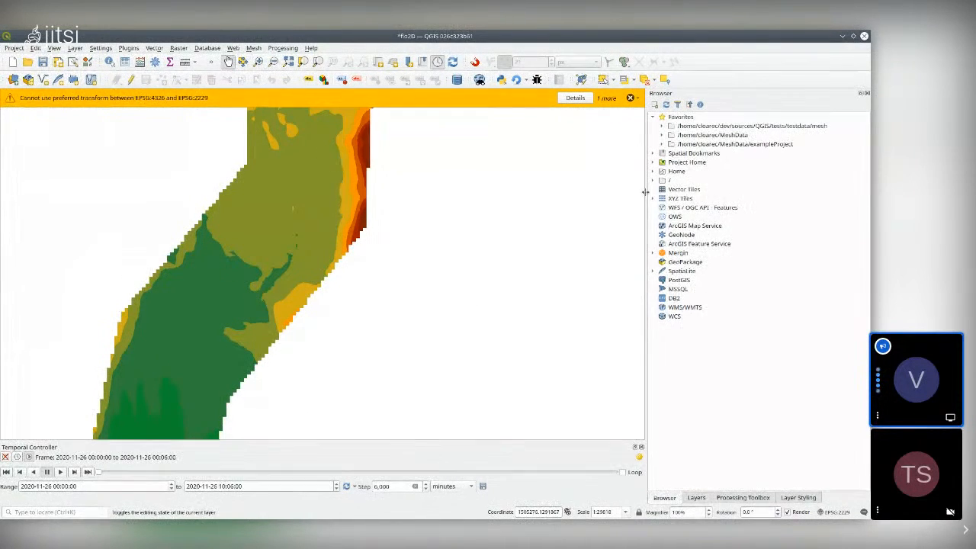
click(696, 498)
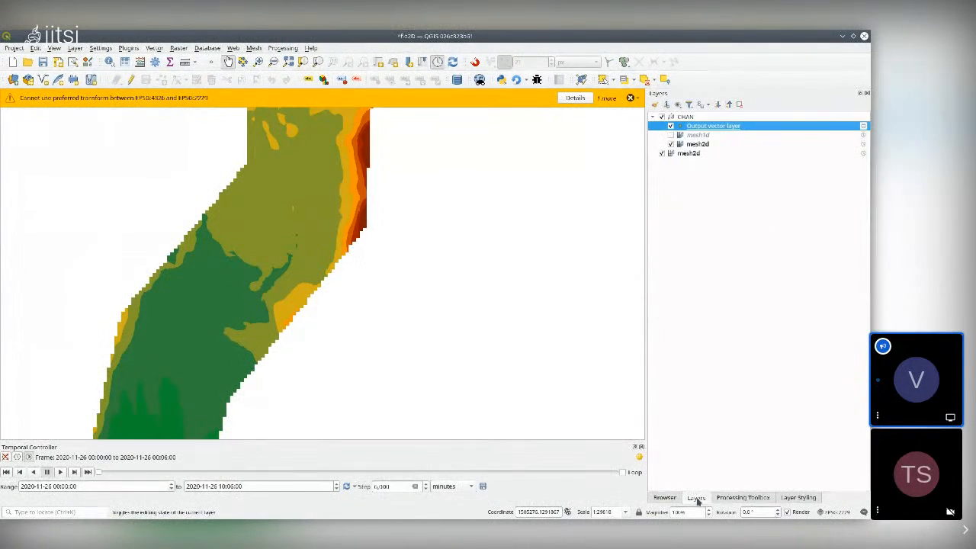
click(750, 498)
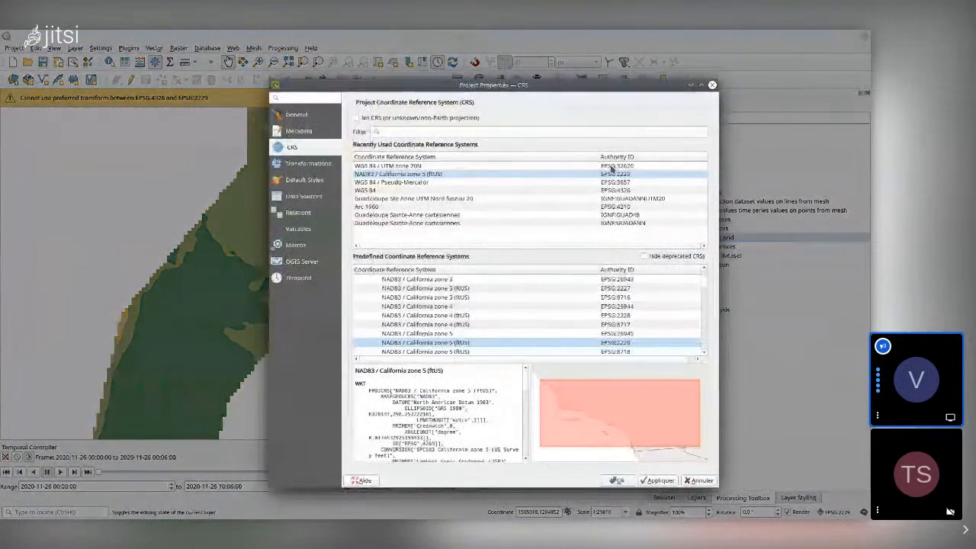
click(713, 85)
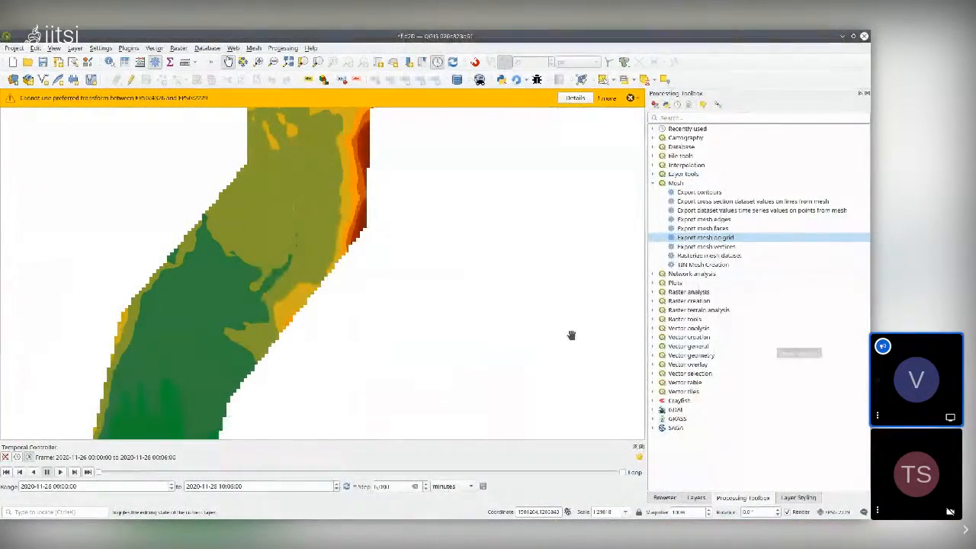
Step: Export the edges of mesh1d to a temporary layer with the Cartesian (x,y) vector option
click(661, 498)
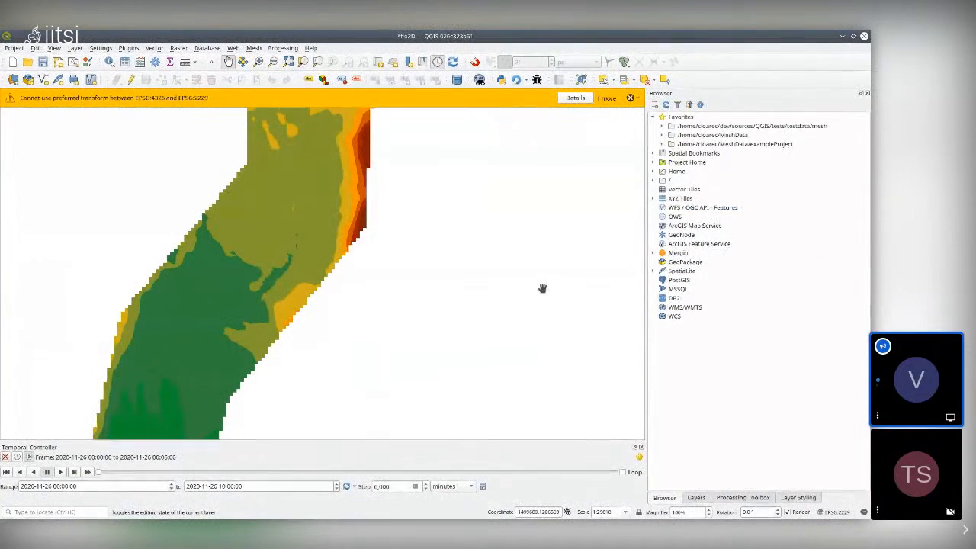
click(752, 499)
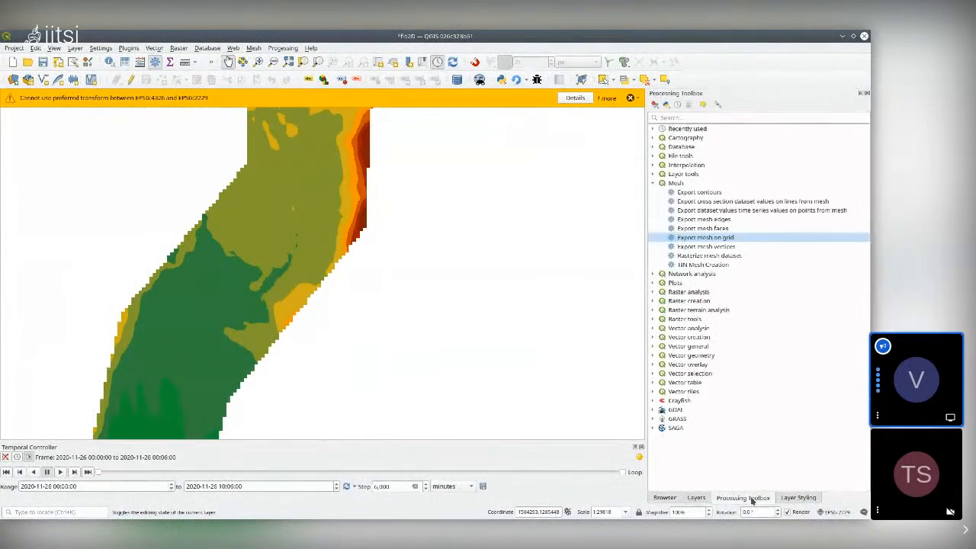
click(730, 221)
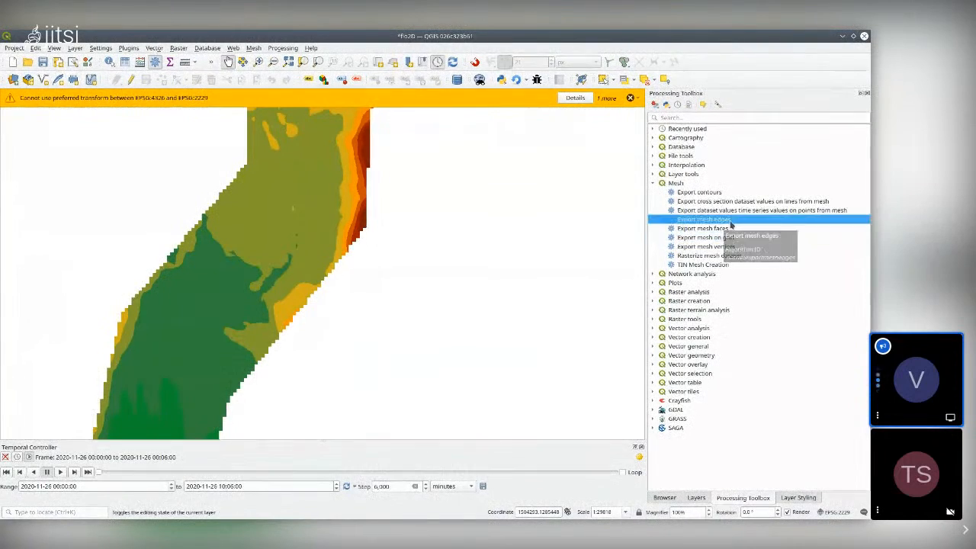
double_click(731, 220)
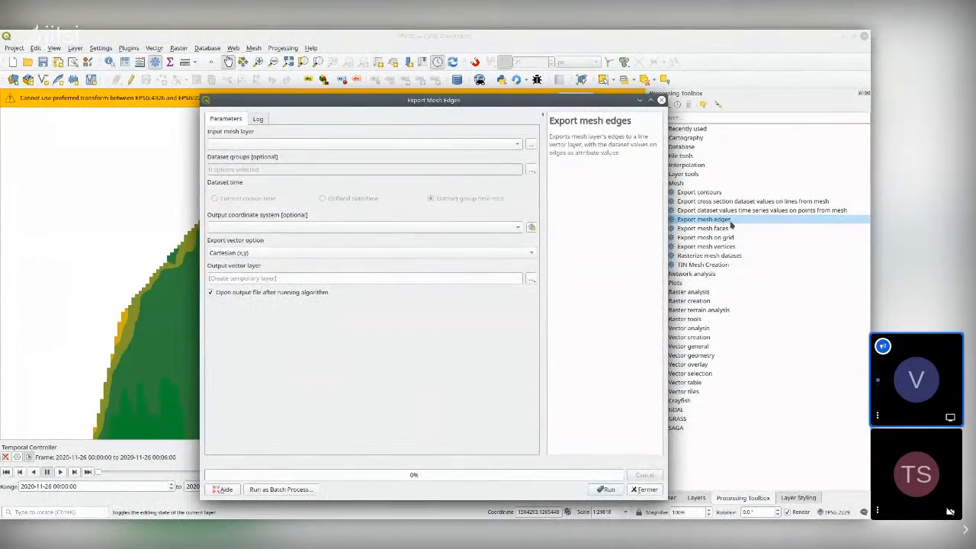
click(416, 146)
click(395, 149)
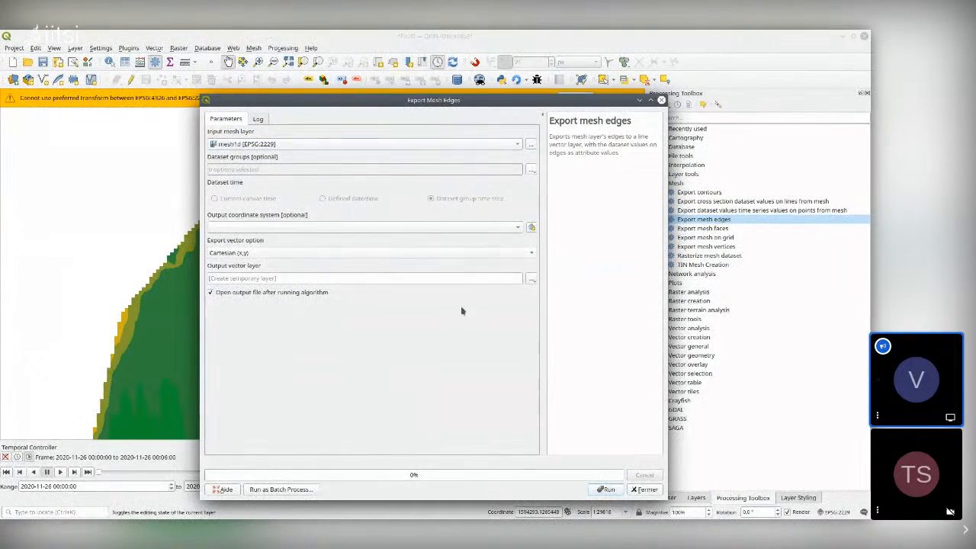
click(604, 489)
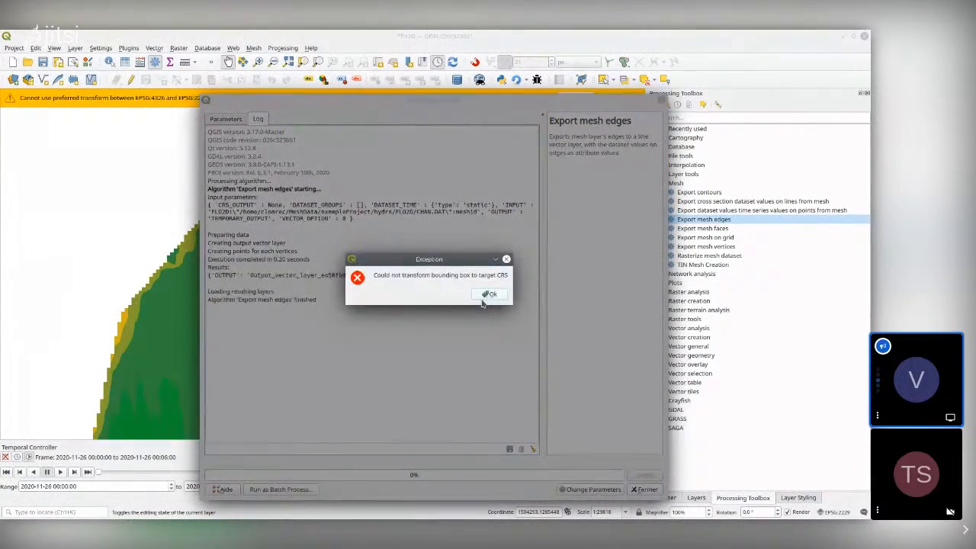
click(489, 295)
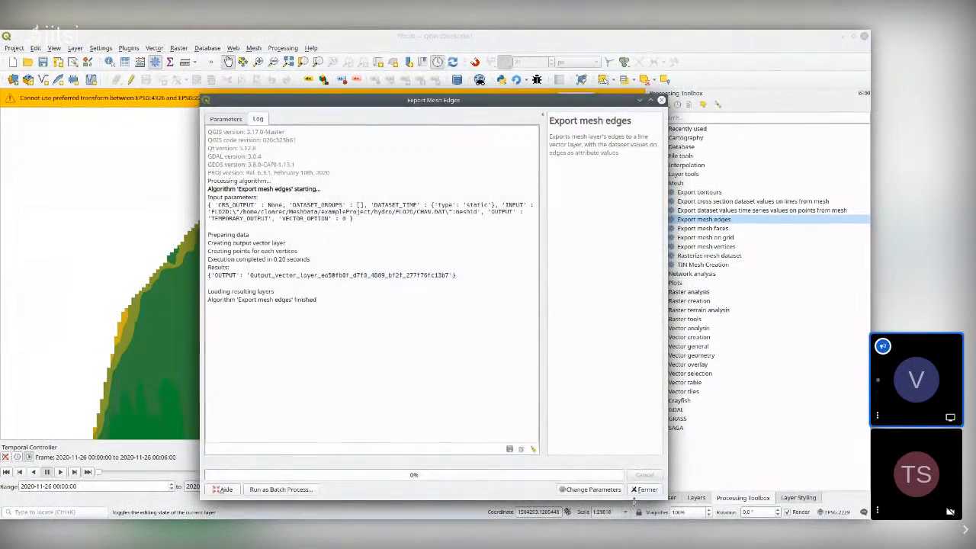
click(647, 490)
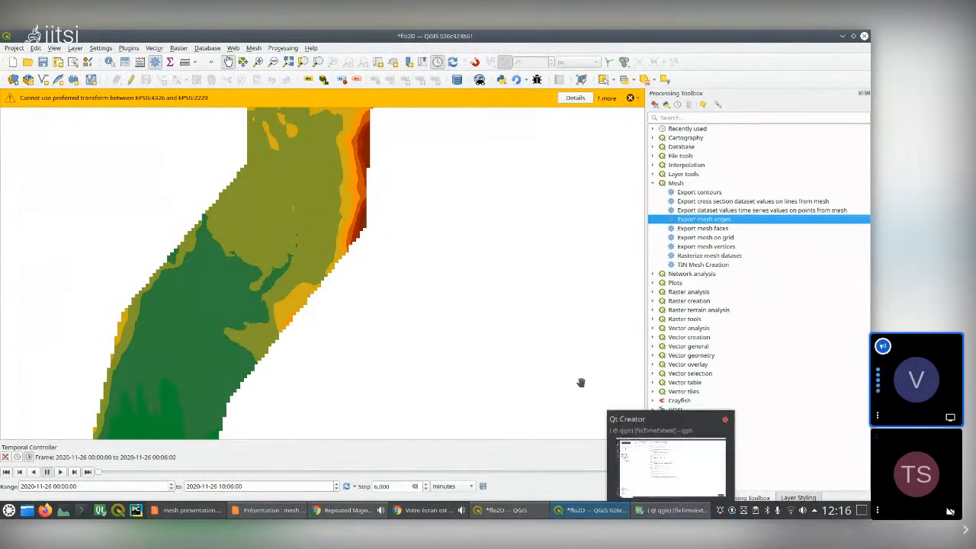
mouse_move(671, 510)
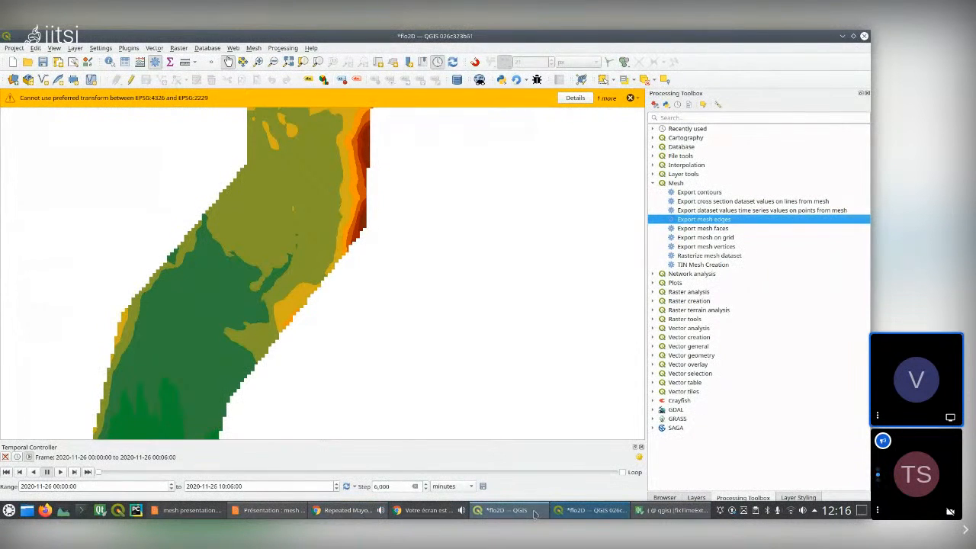
mouse_move(534, 514)
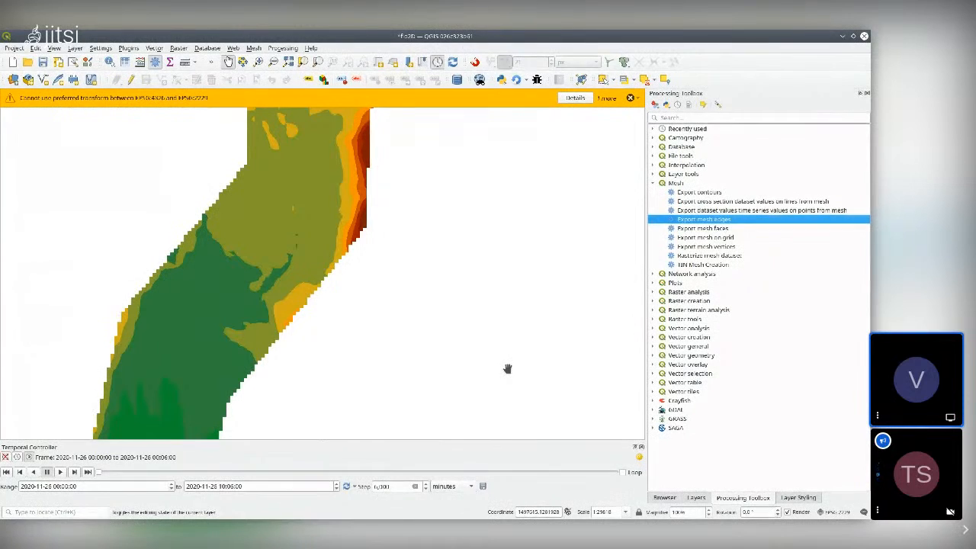
click(29, 64)
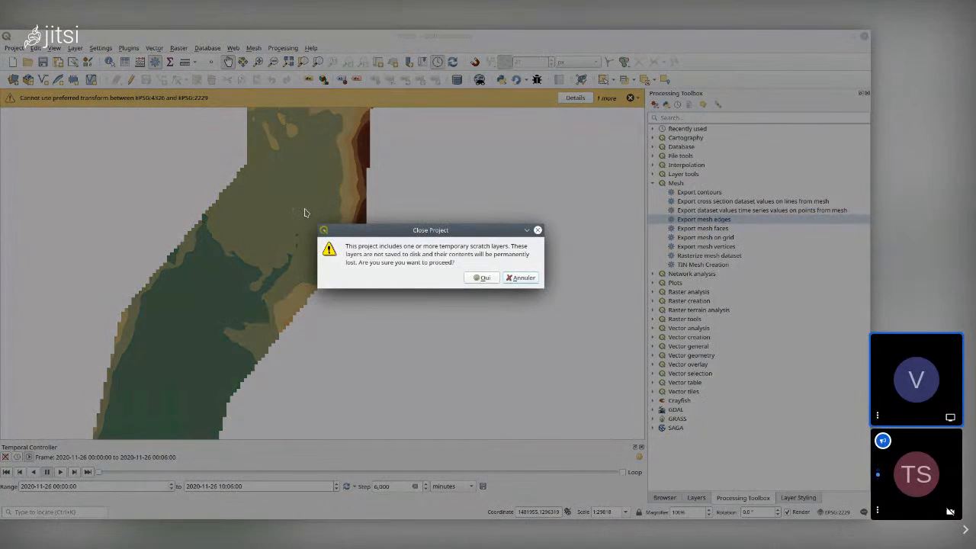
key(Escape)
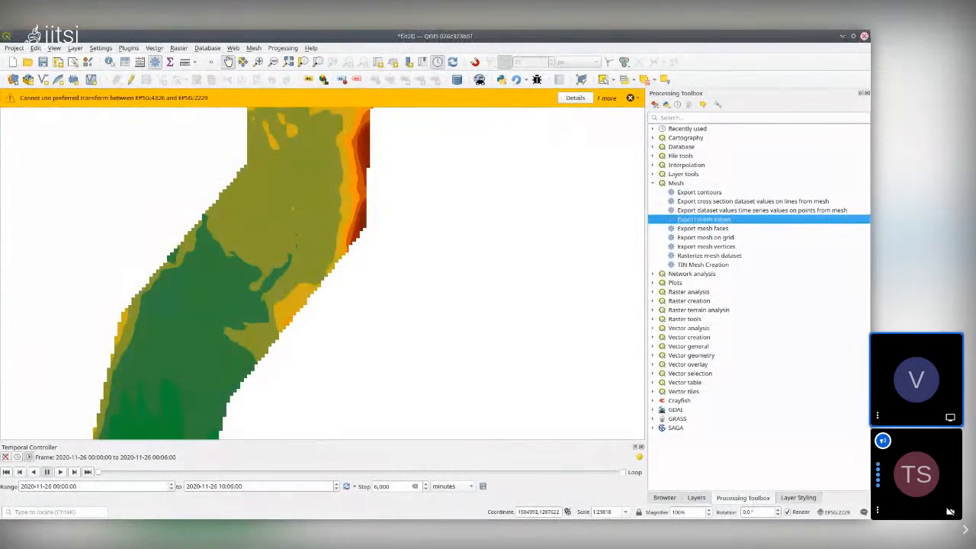
click(864, 35)
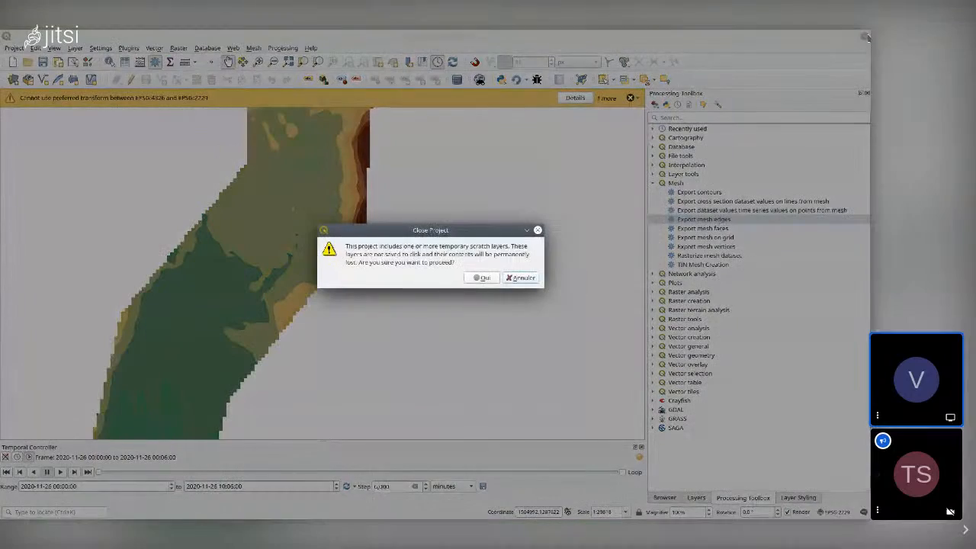
click(523, 276)
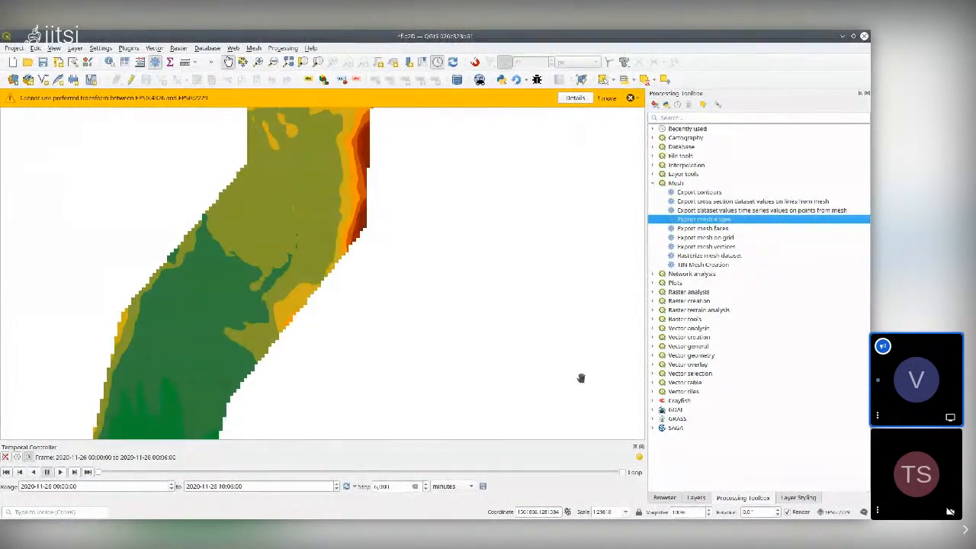
mouse_move(2, 32)
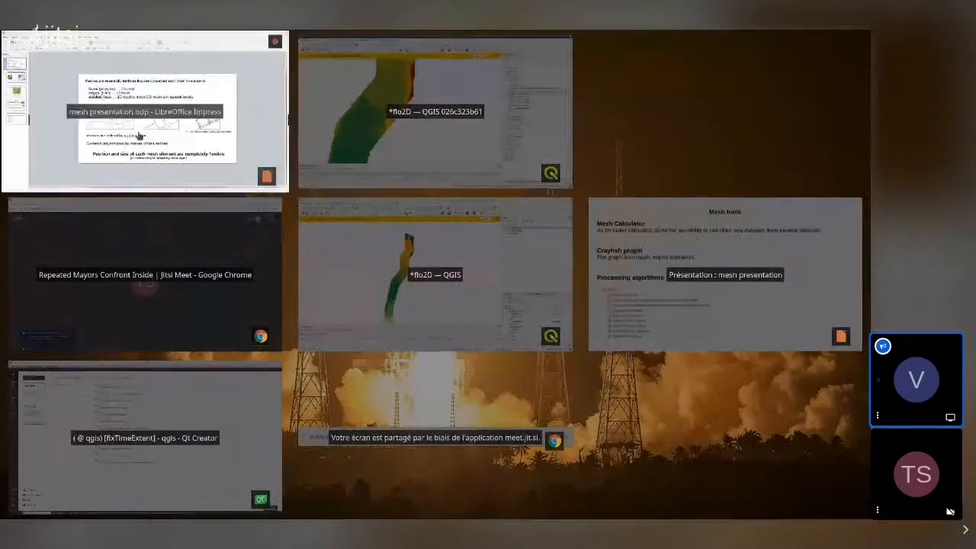
click(346, 92)
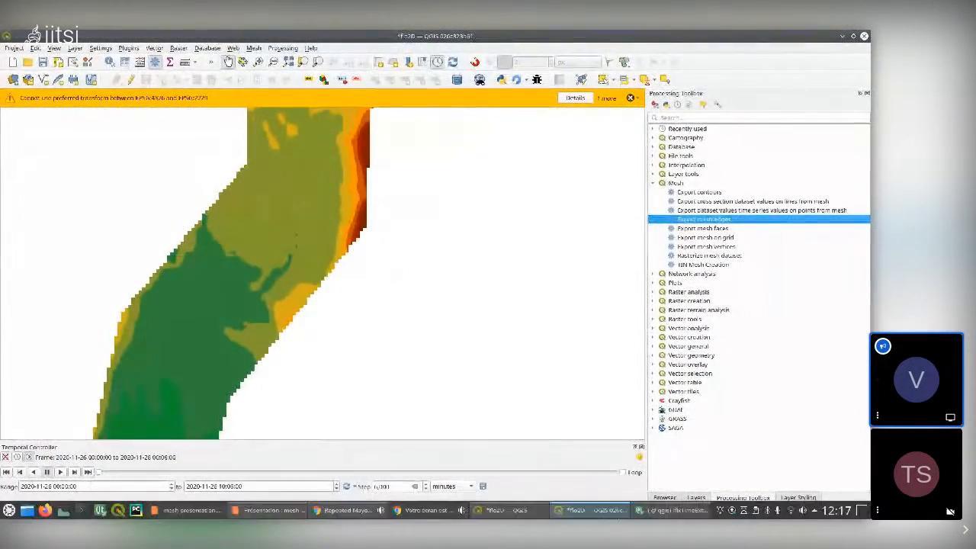
Step: Switch to Qt Creator, check the application output and relaunch QGIS
click(660, 511)
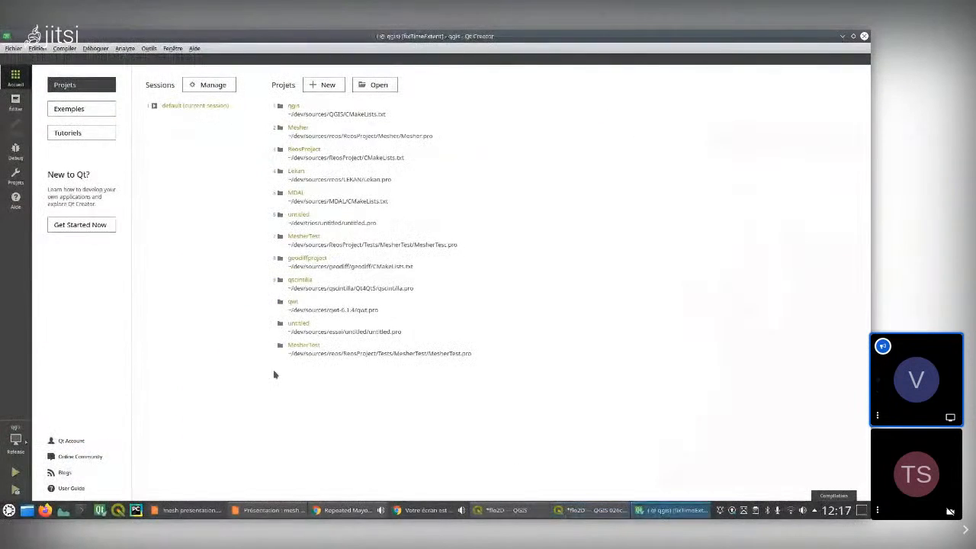
click(16, 101)
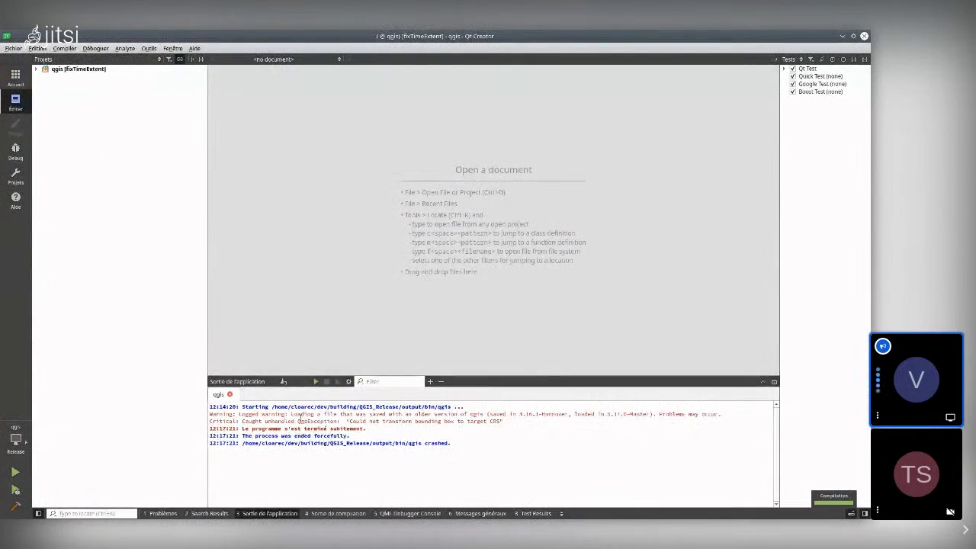
click(16, 473)
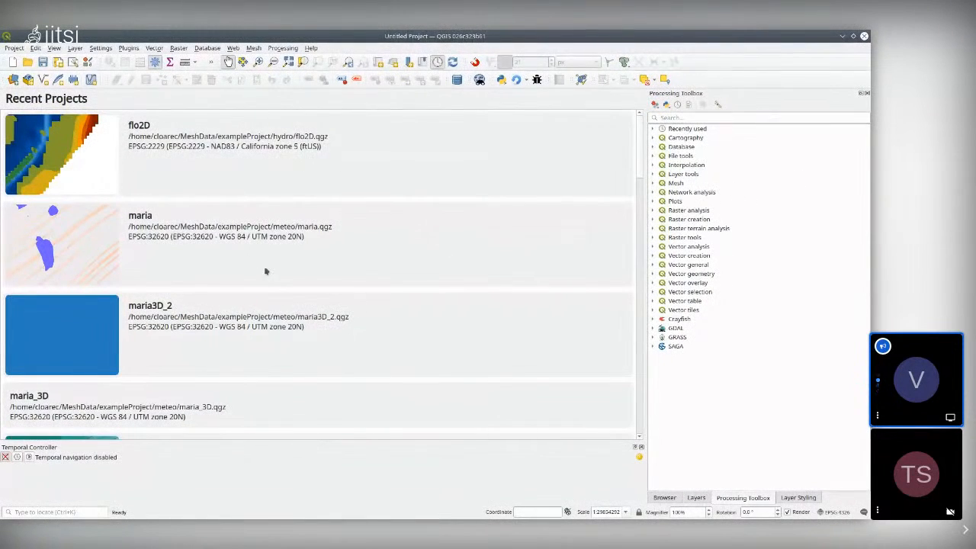
Step: Open the tuflow_simplify project from the exampleProject/hydro folder
click(27, 61)
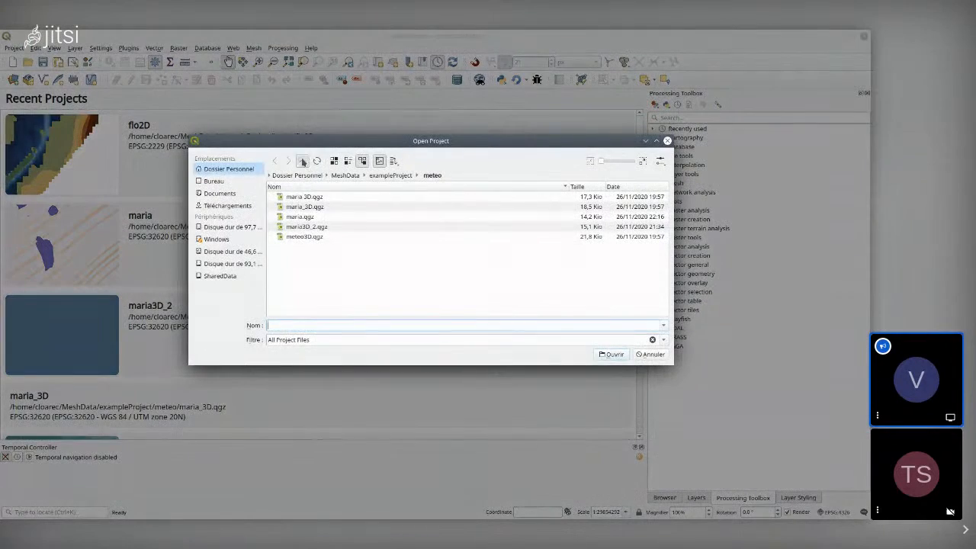
click(303, 161)
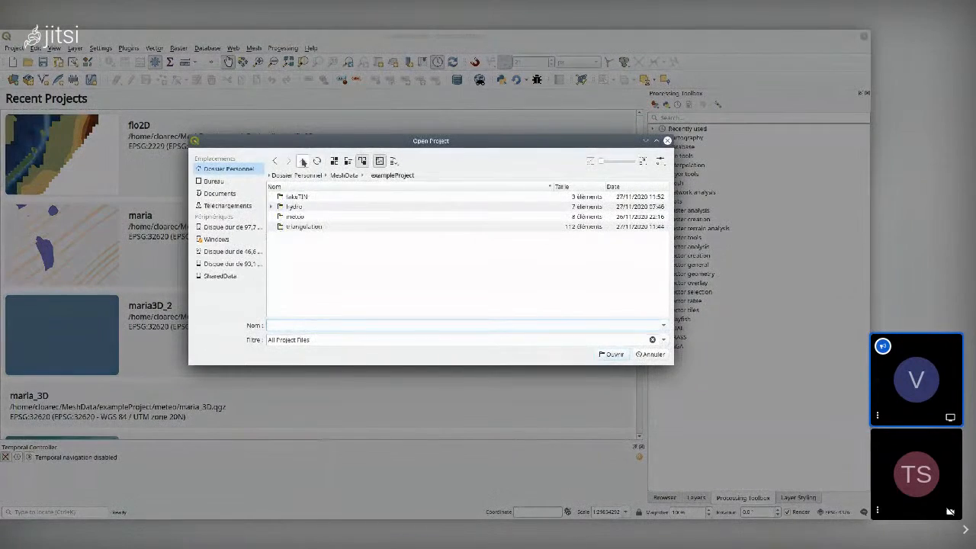
click(294, 207)
double_click(319, 227)
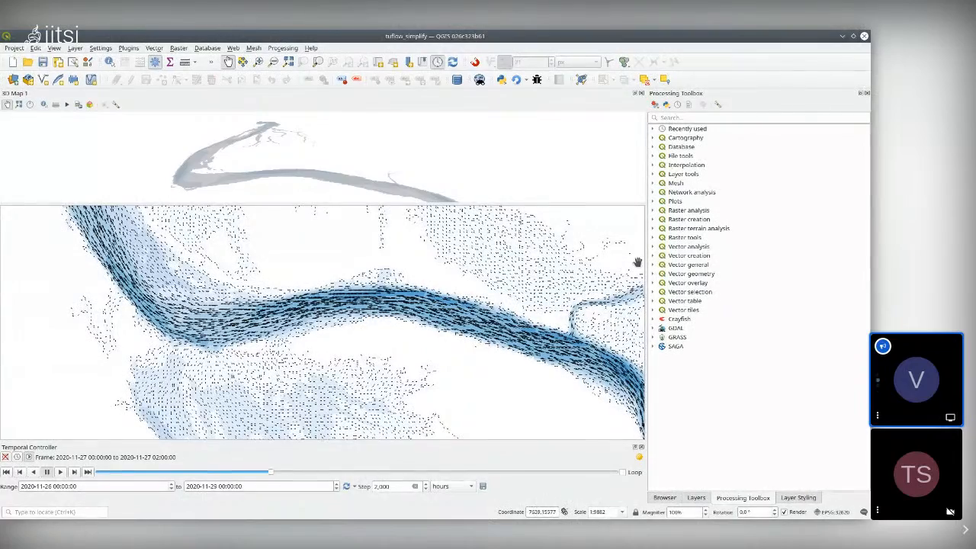
Step: Enable native mesh rendering for the FMA_T2_HPC_GPU_PU1_10.00m_001 layer
click(696, 497)
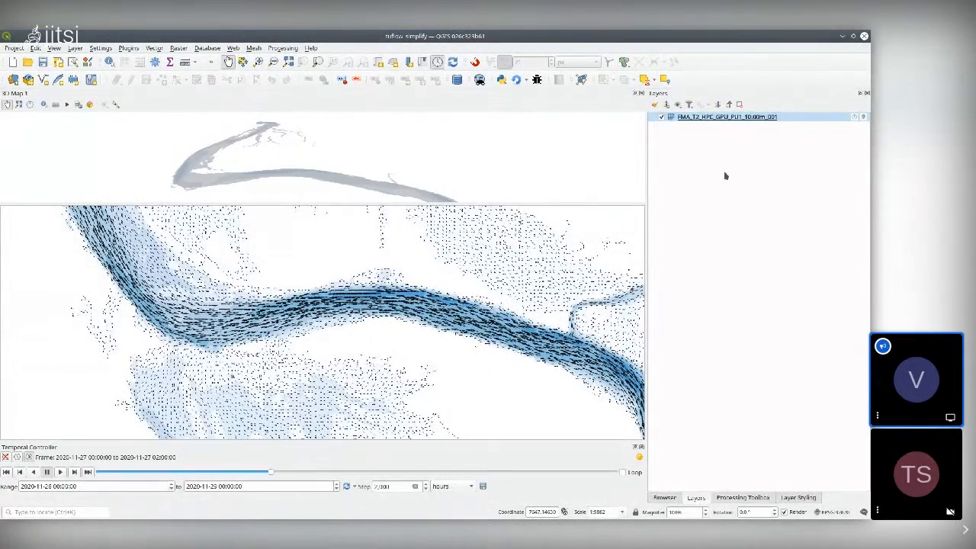
click(798, 498)
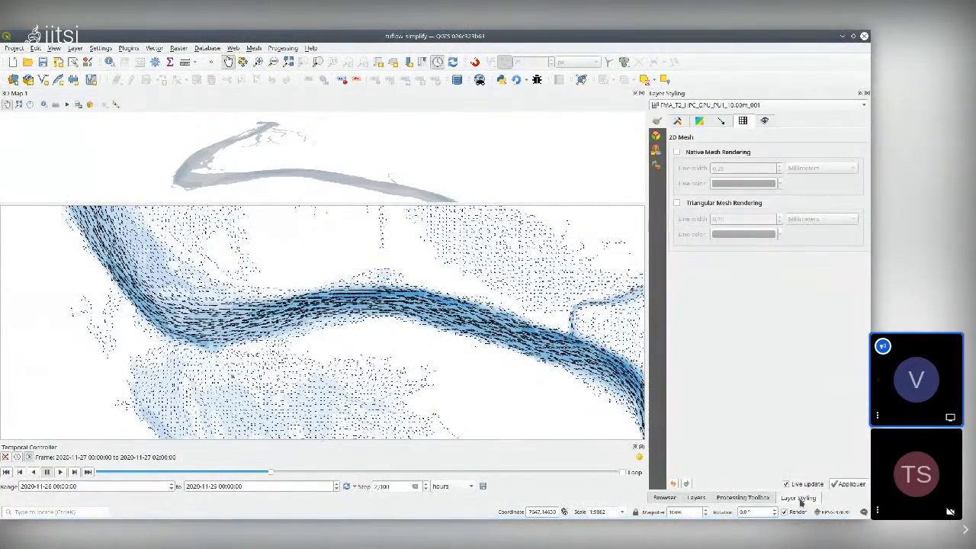
click(709, 153)
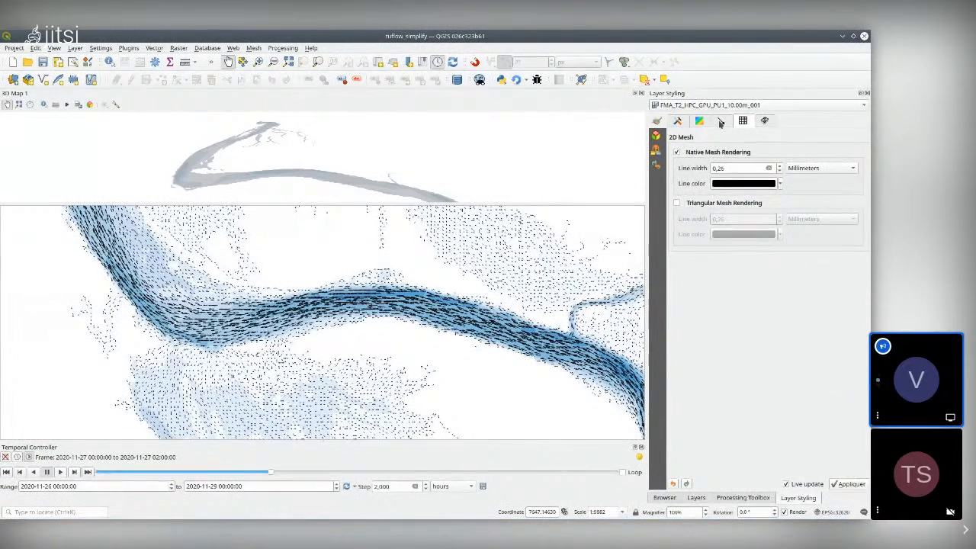
Step: Turn off the vector arrows on the FMA_T2_HPC_GPU_PU1_10.00m_001 layer and check its contour and dataset group settings
click(722, 120)
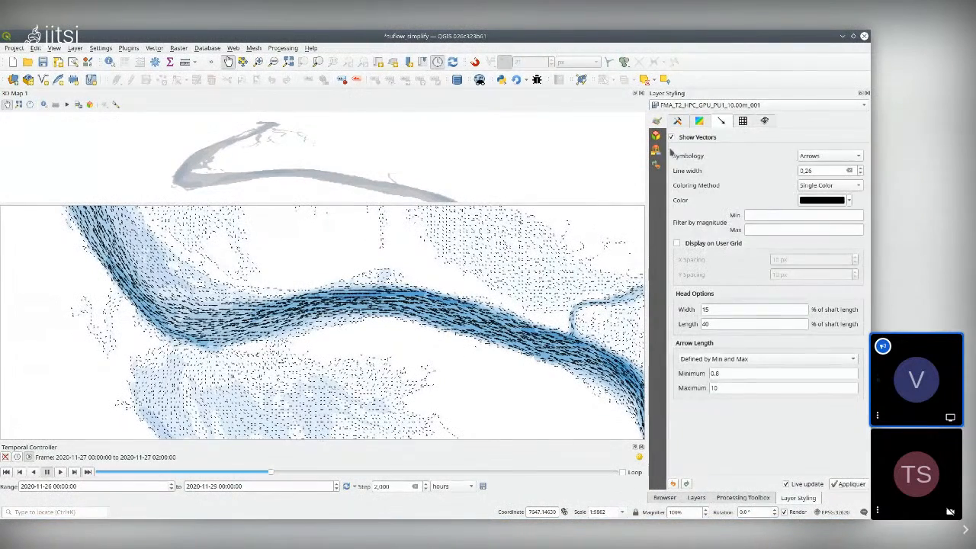
click(742, 121)
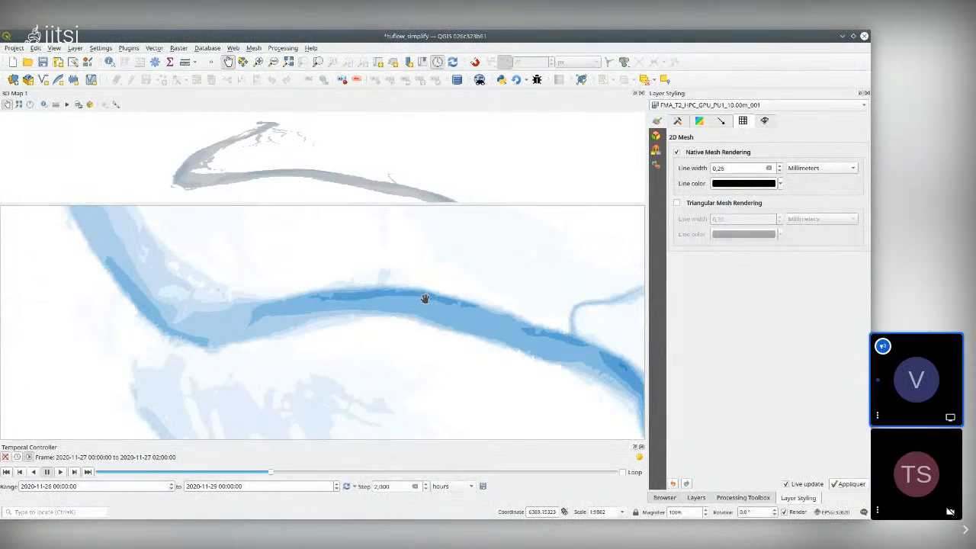
click(700, 122)
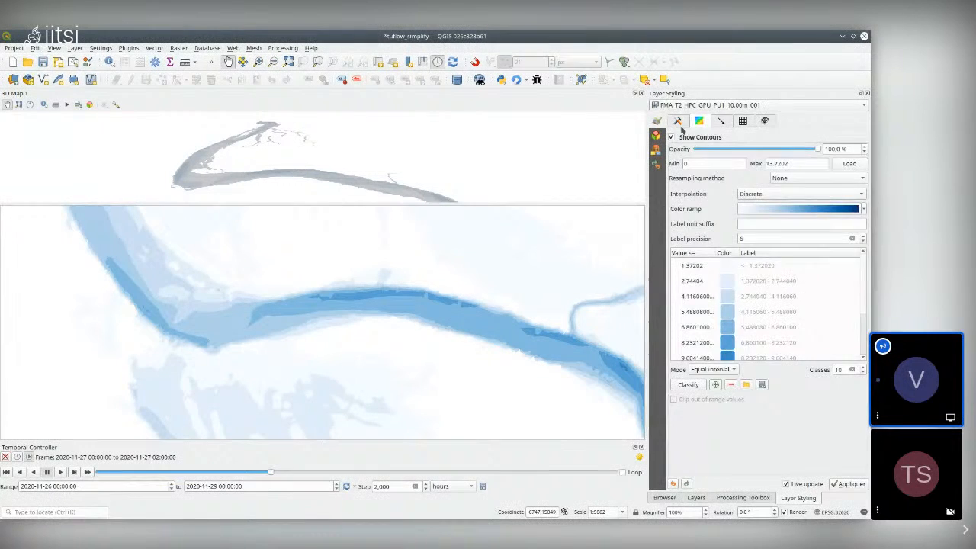
click(678, 122)
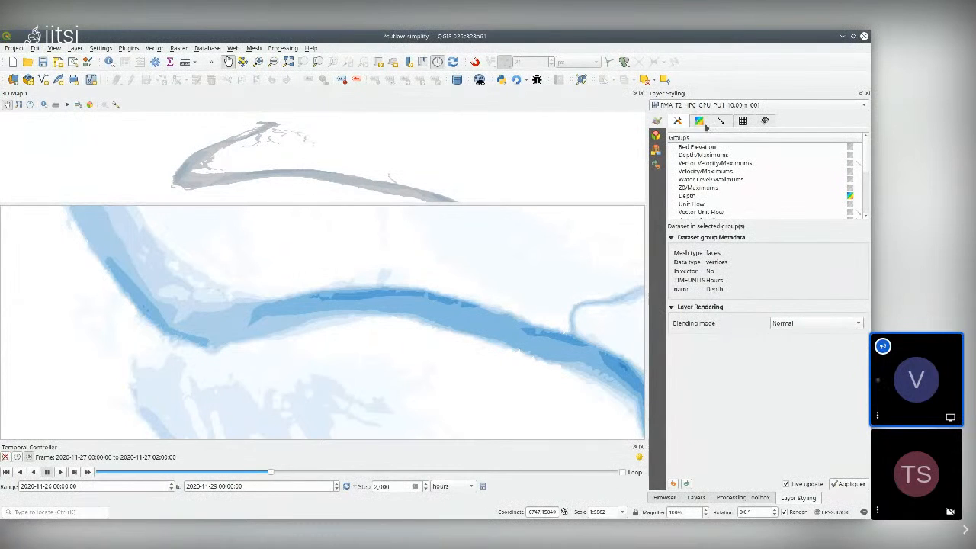
Step: Replace the layer's native mesh rendering with triangular mesh rendering
click(693, 497)
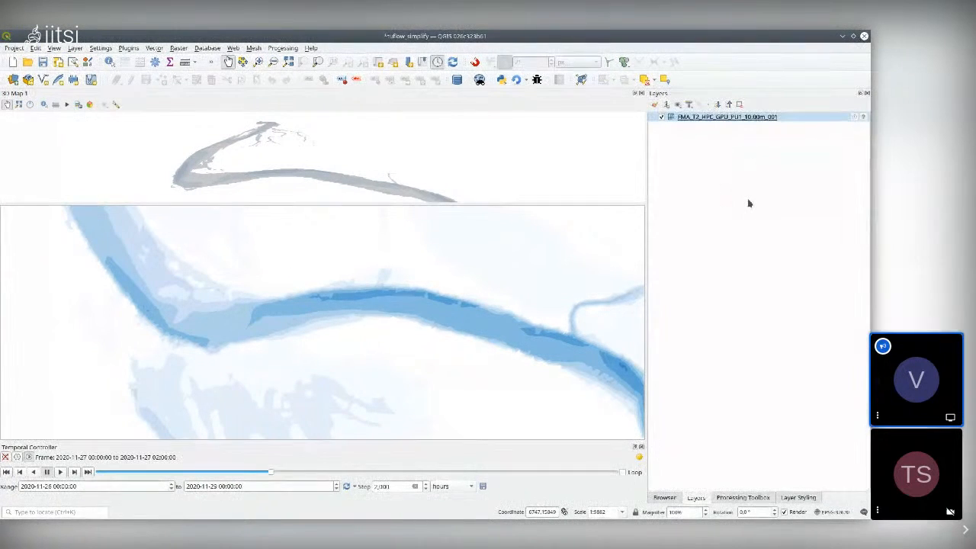
scroll(479, 300, up, 5)
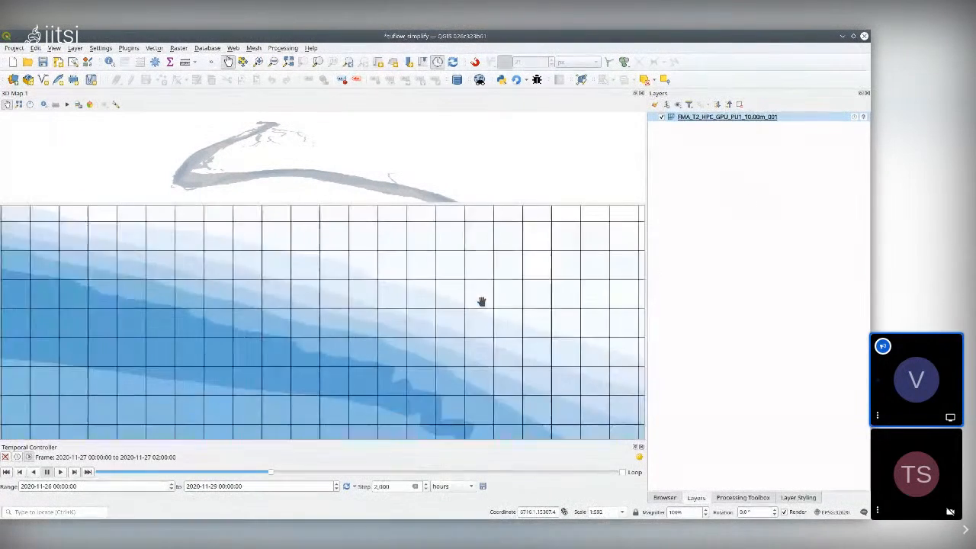
scroll(481, 302, down, 3)
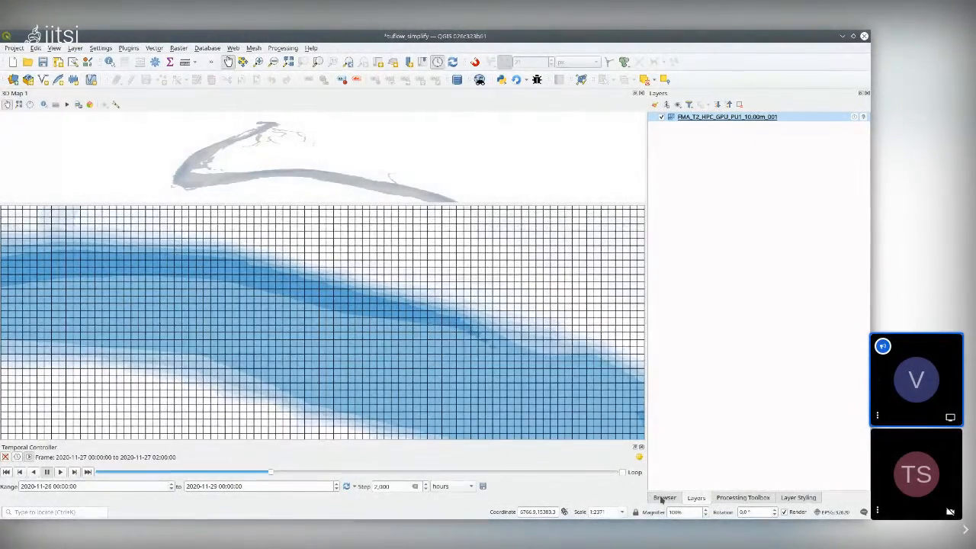
click(798, 497)
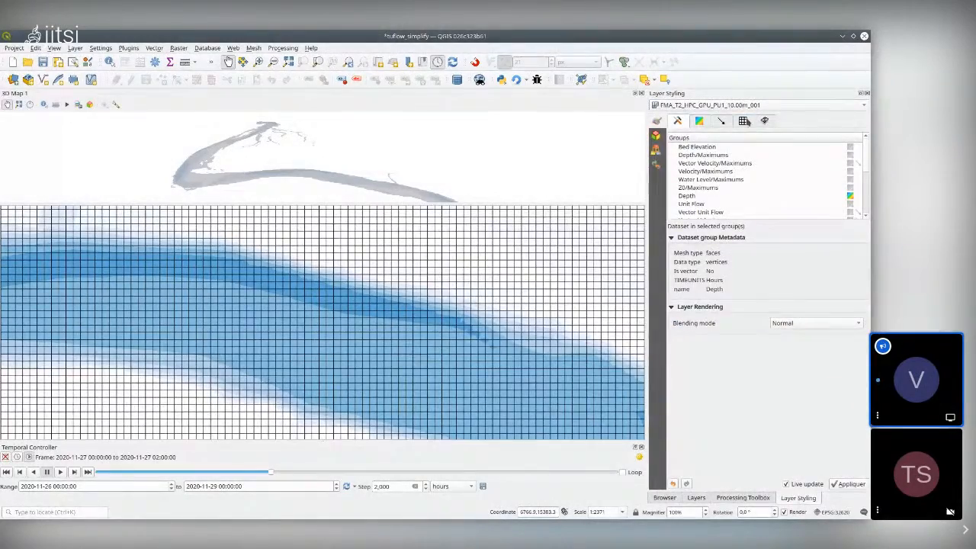
click(743, 120)
click(678, 202)
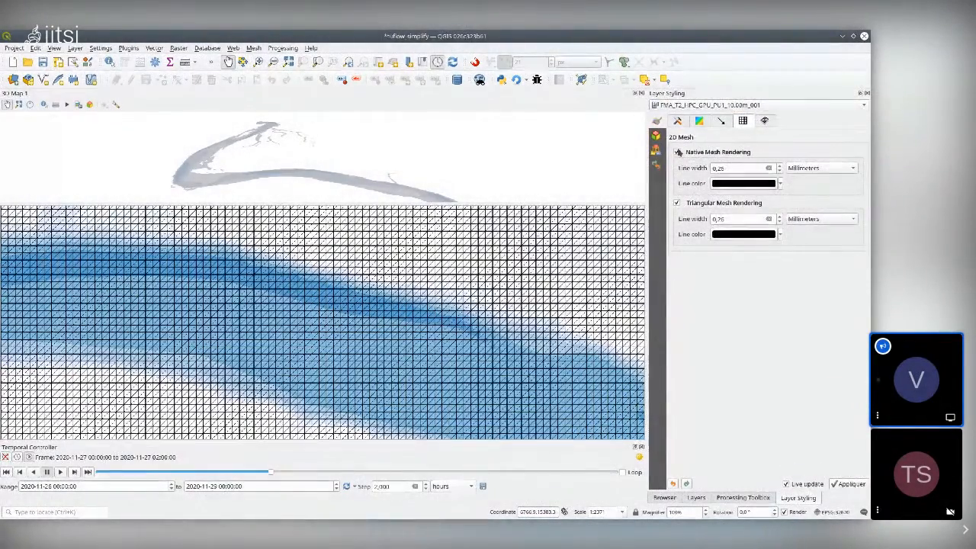
click(679, 152)
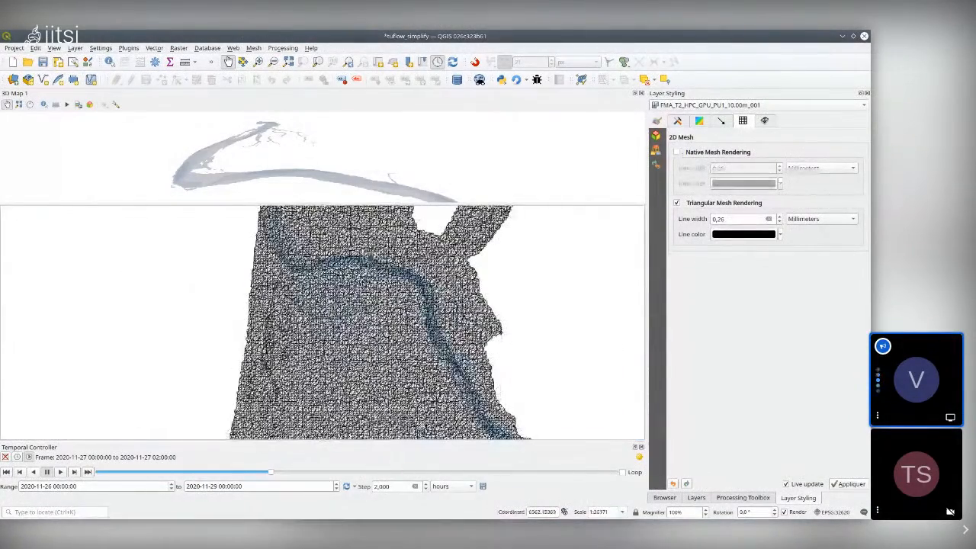
Step: Examine how the triangular mesh is simplified at different map scales, from the full extent to the river channel
scroll(371, 258, down, 3)
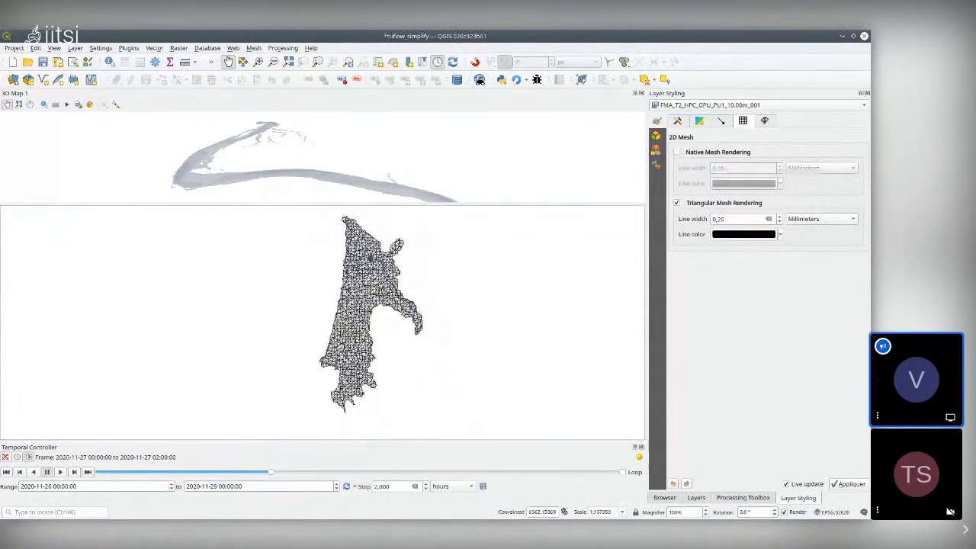
scroll(371, 258, up, 3)
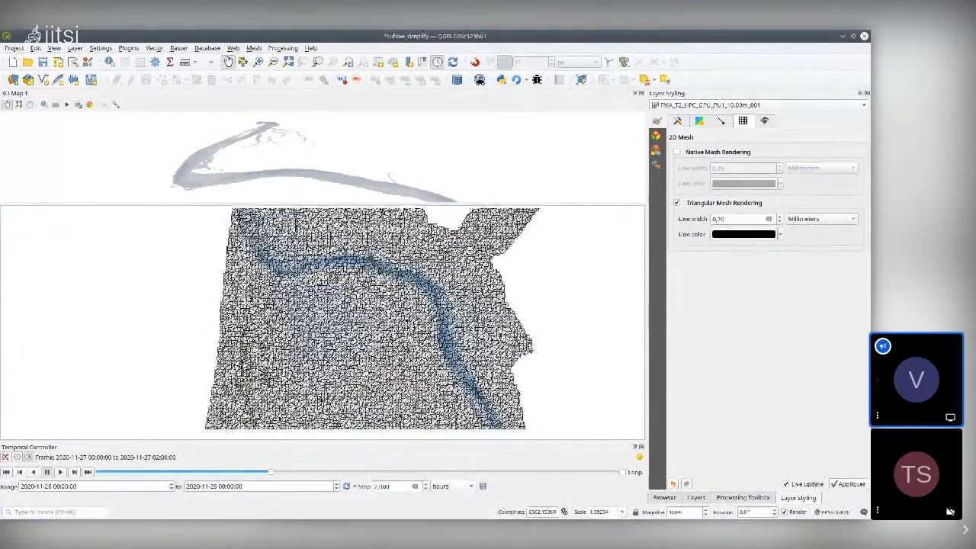
scroll(371, 258, up, 1)
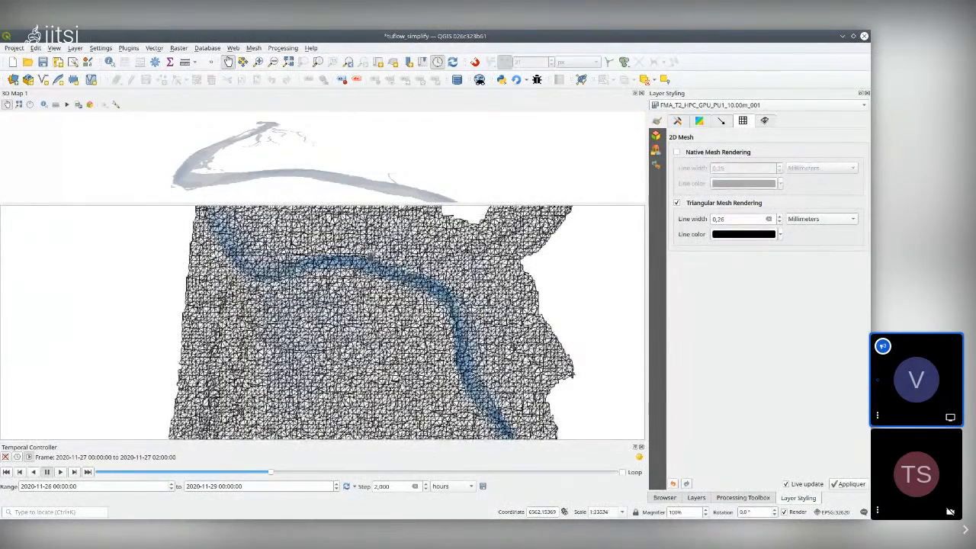
scroll(370, 257, up, 2)
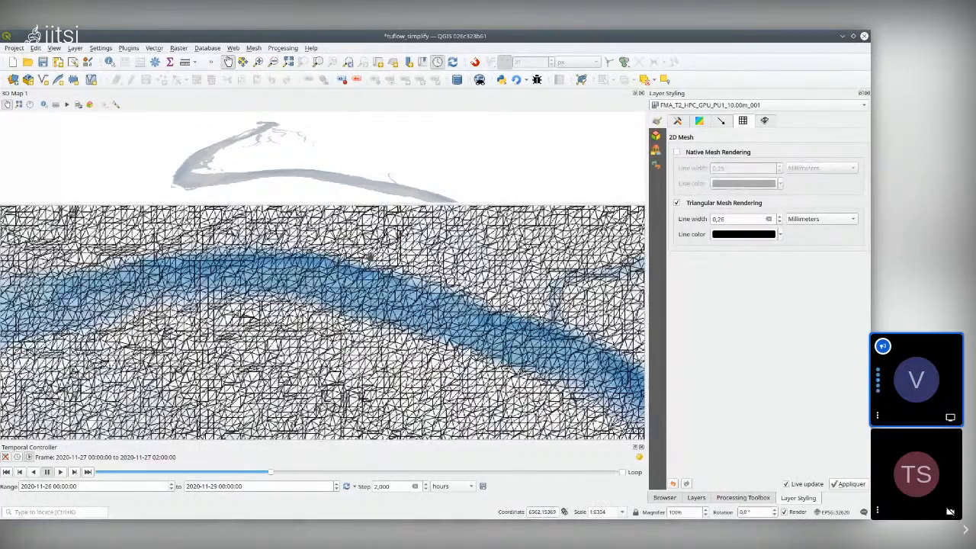
scroll(371, 257, up, 1)
scroll(369, 257, up, 1)
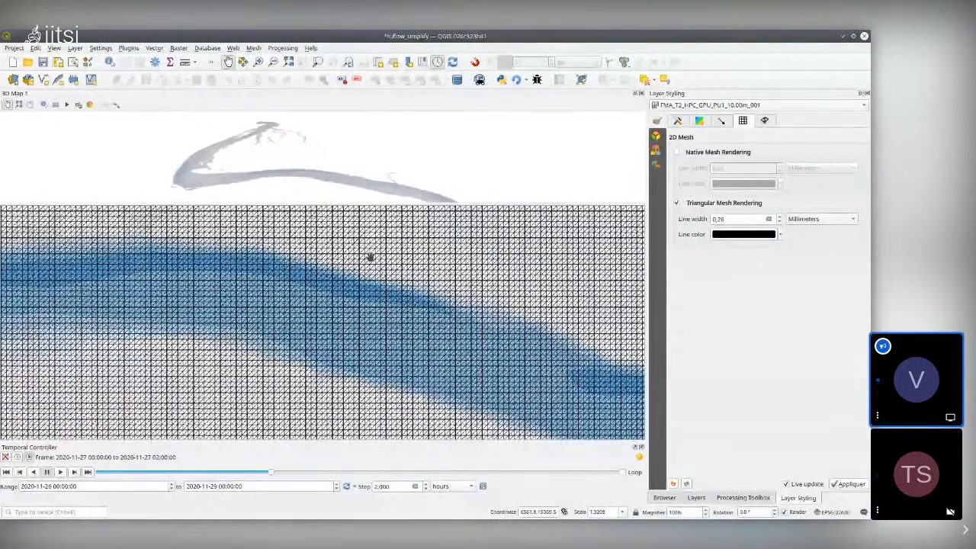
scroll(369, 257, down, 2)
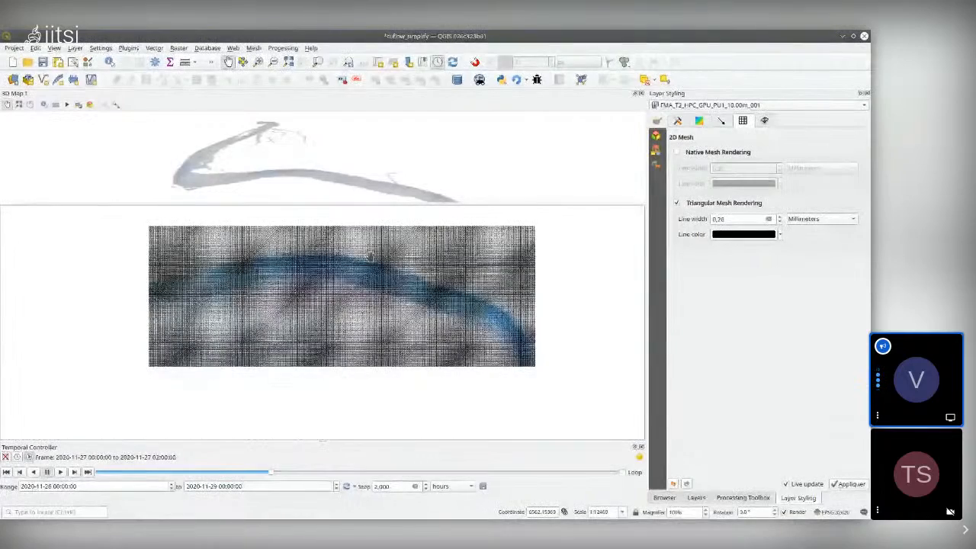
scroll(371, 257, down, 1)
scroll(371, 257, down, 1)
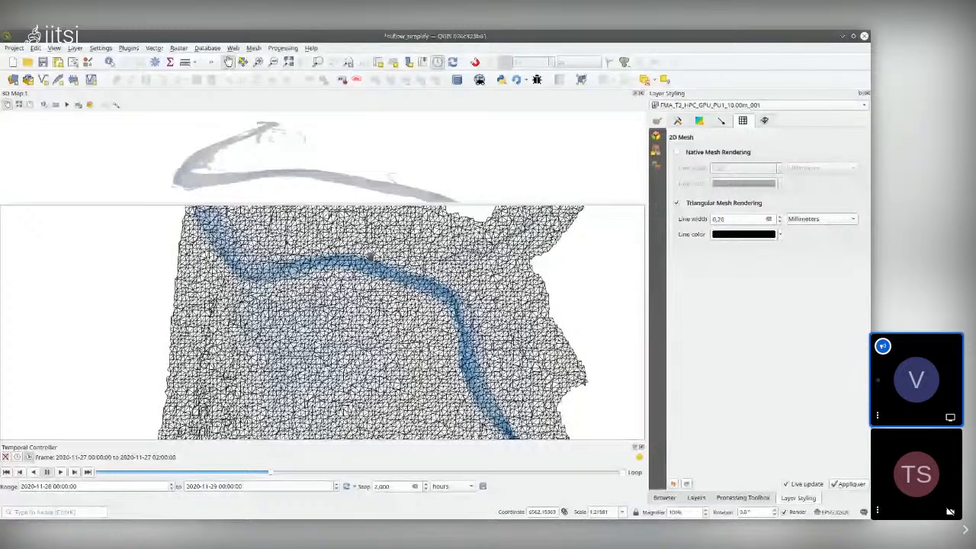
scroll(369, 258, down, 2)
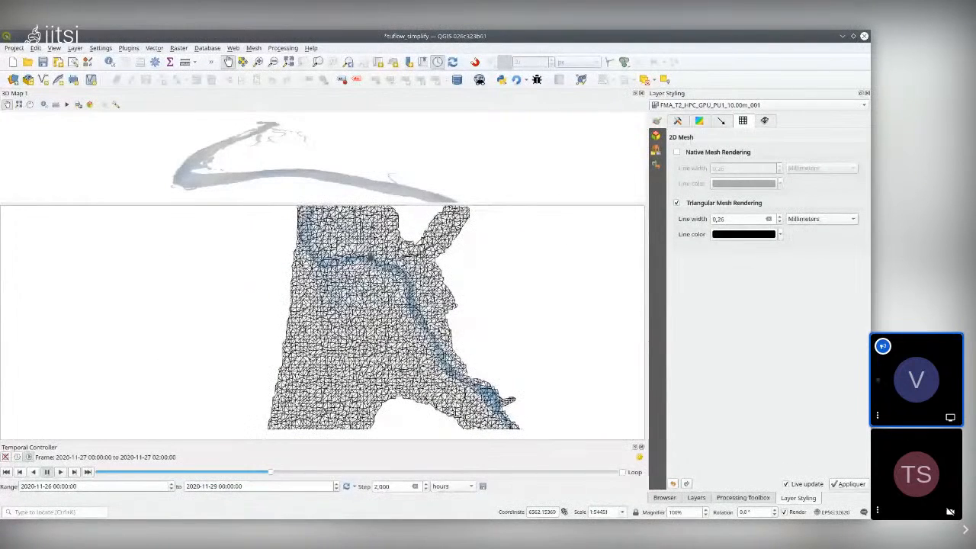
scroll(369, 258, down, 1)
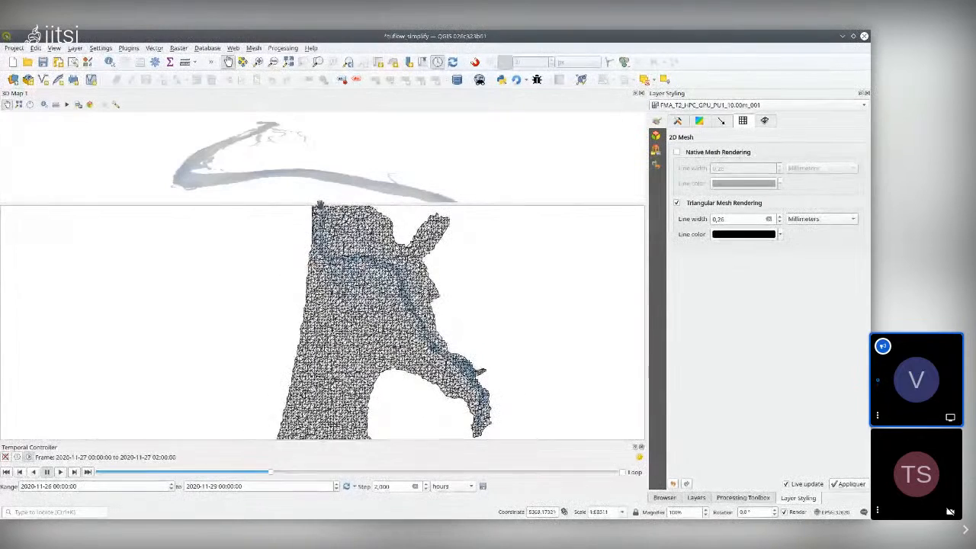
Step: Enlarge the 3D map view and apply a Mesh terrain using the FMA_T2_HPC_GPU_PU1_10.00m_001 layer for elevation
drag(320, 204, 314, 355)
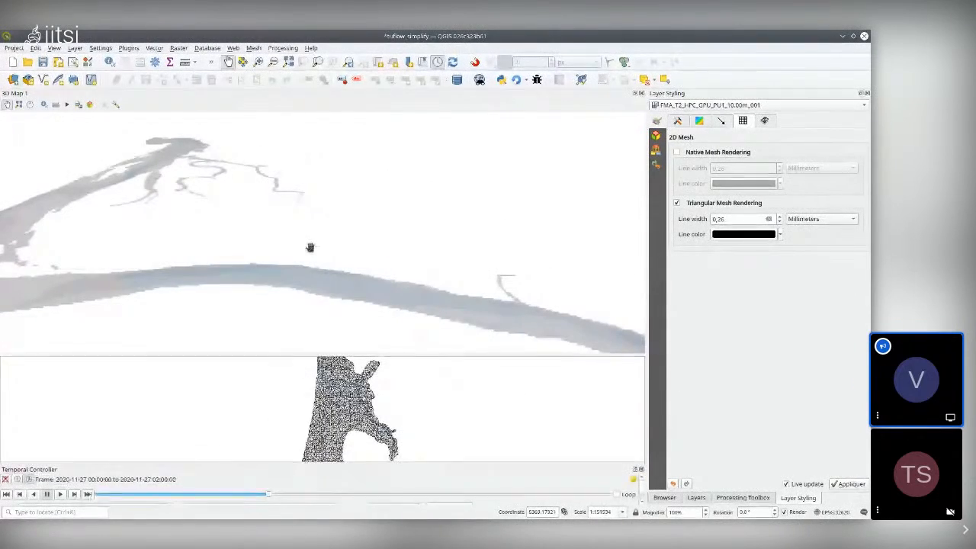
drag(236, 211, 411, 204)
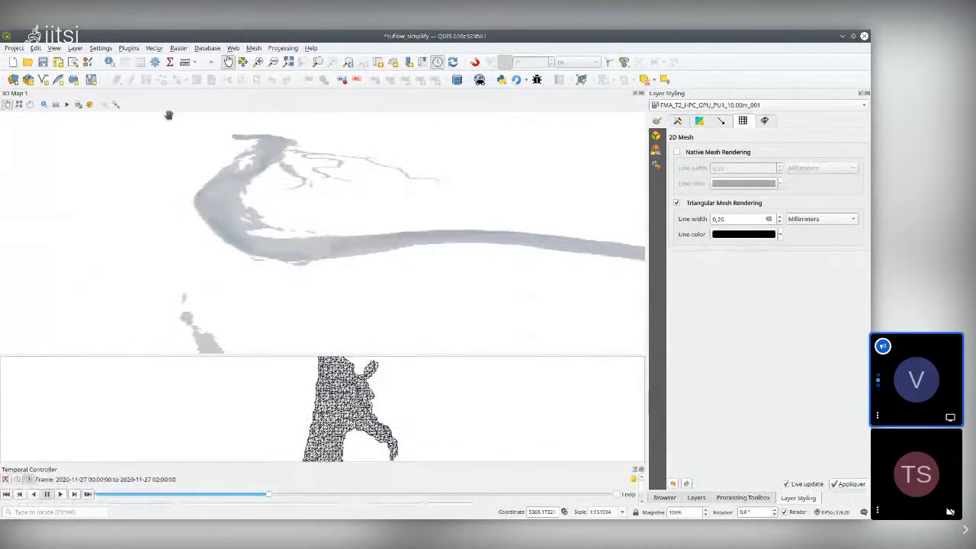
click(117, 105)
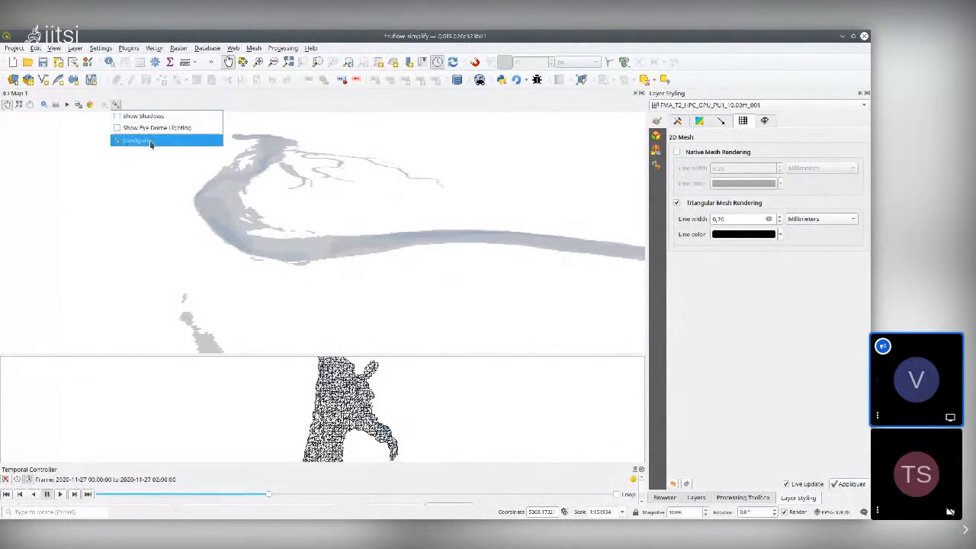
click(150, 141)
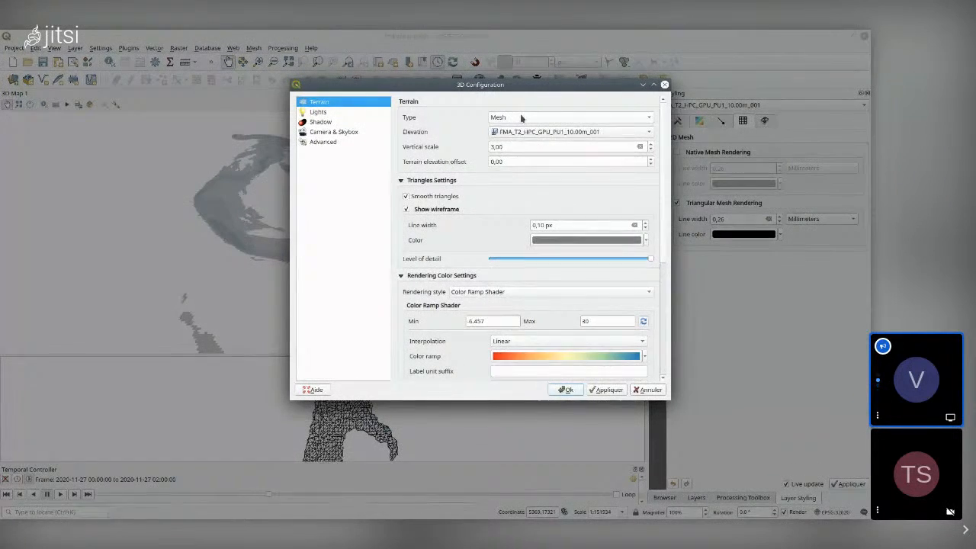
click(566, 390)
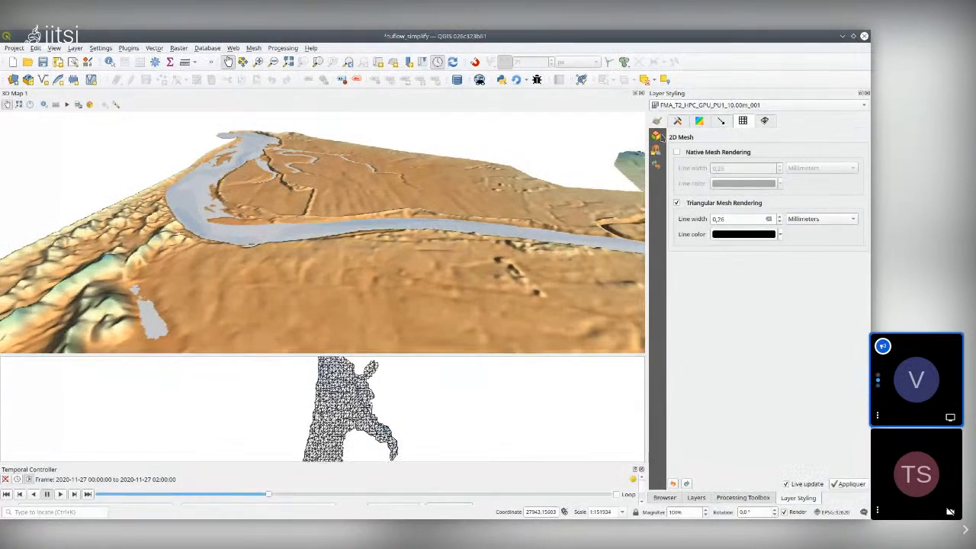
Step: Lower the 3D terrain mesh's level of detail to about half and apply it to the 3D map
click(657, 136)
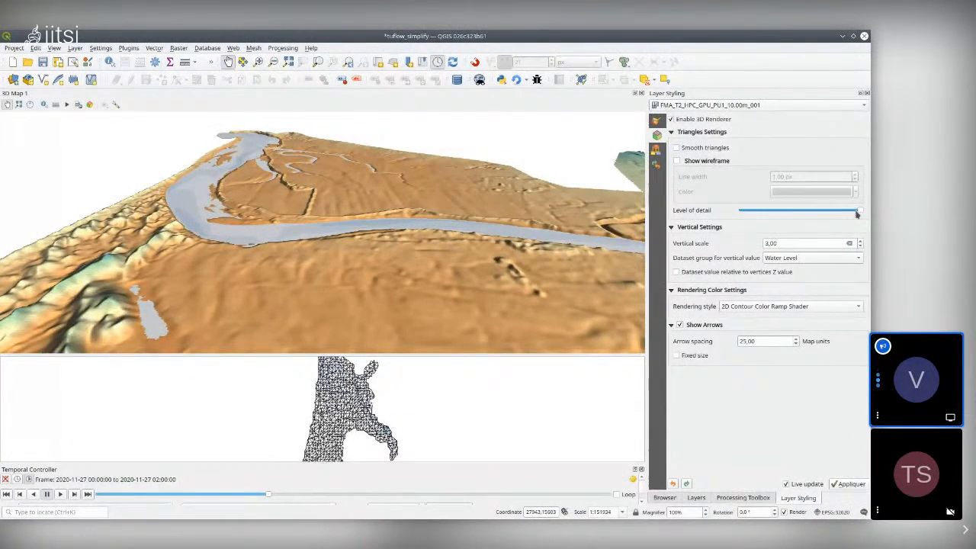
mouse_move(859, 213)
mouse_down()
mouse_move(780, 215)
mouse_move(860, 213)
mouse_up()
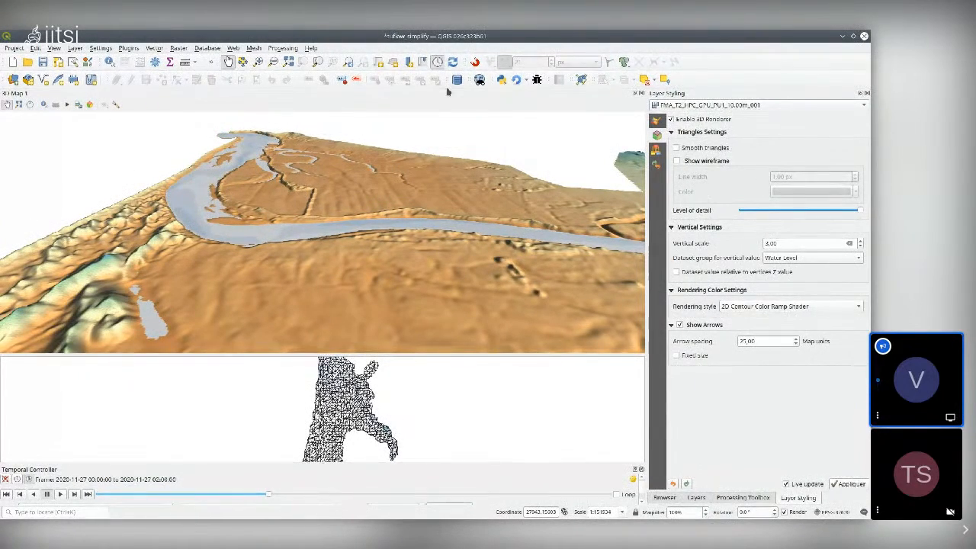
click(115, 104)
click(133, 139)
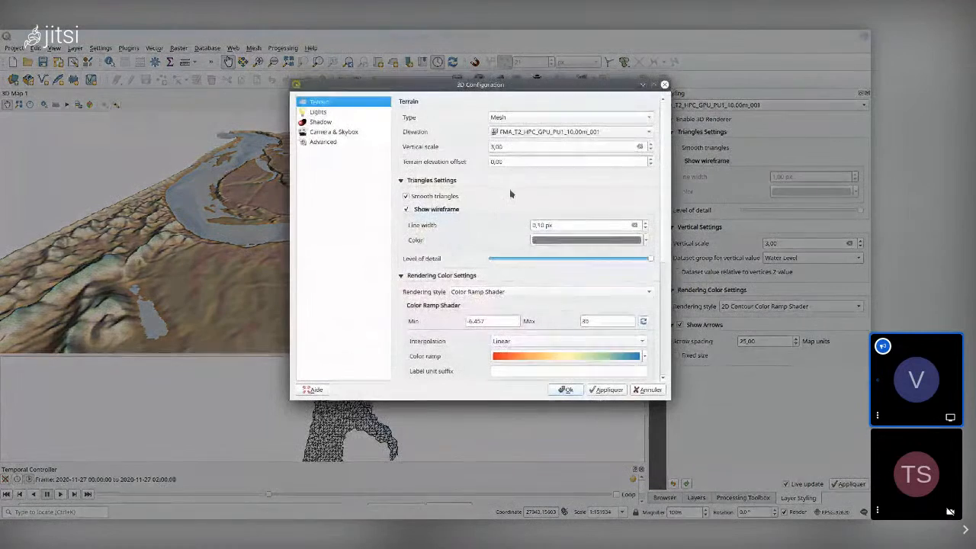
drag(622, 261, 599, 264)
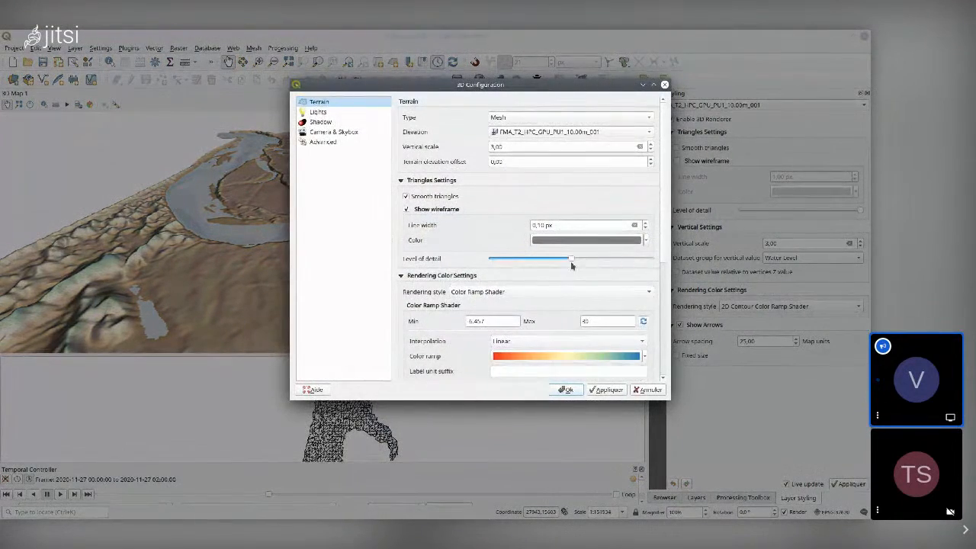
click(607, 391)
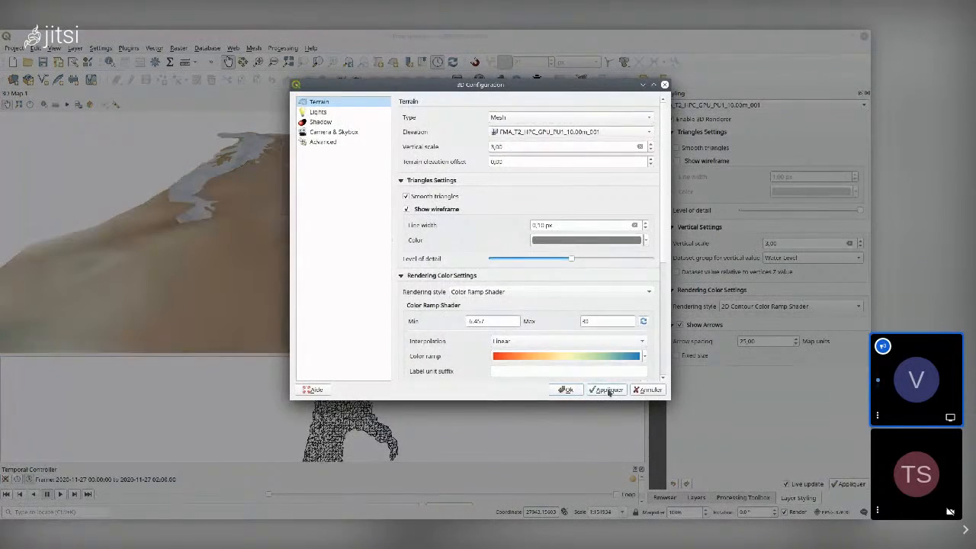
click(557, 391)
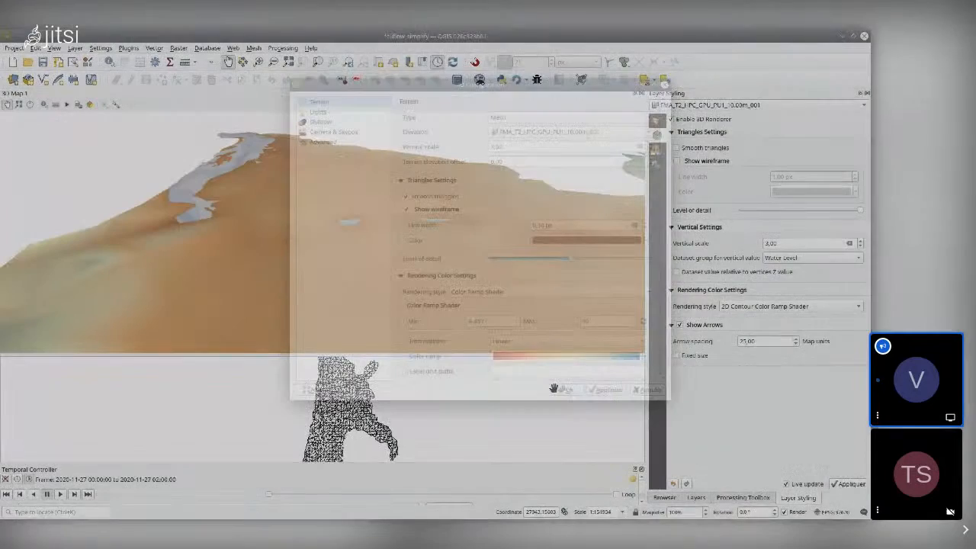
Step: Set the 3D terrain mesh's wireframe line width to 1.10 px, leaving the layer's own wireframe off
click(686, 163)
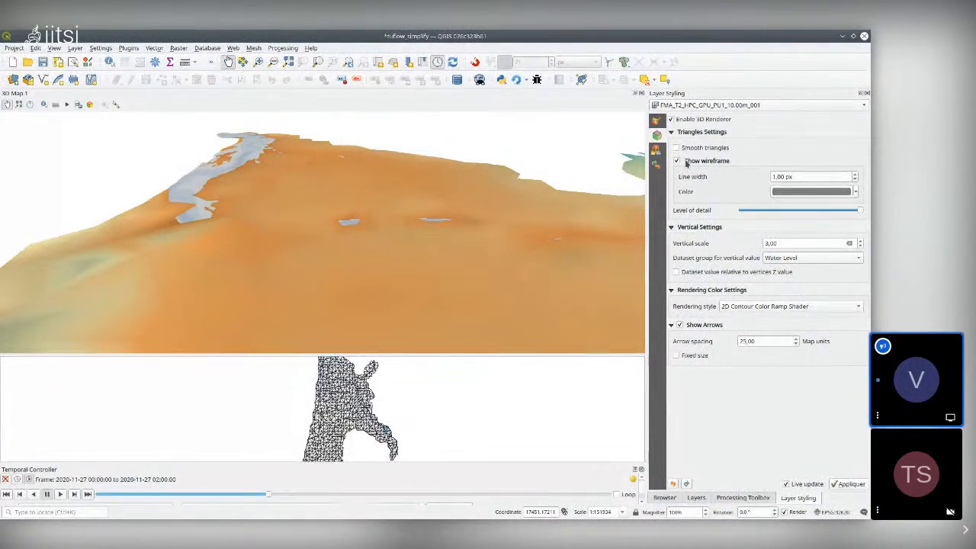
click(686, 162)
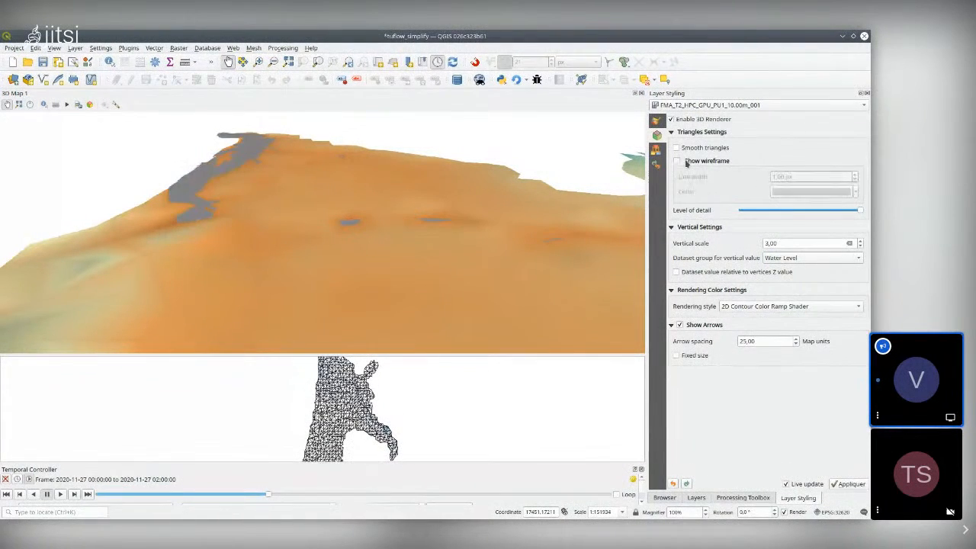
click(115, 103)
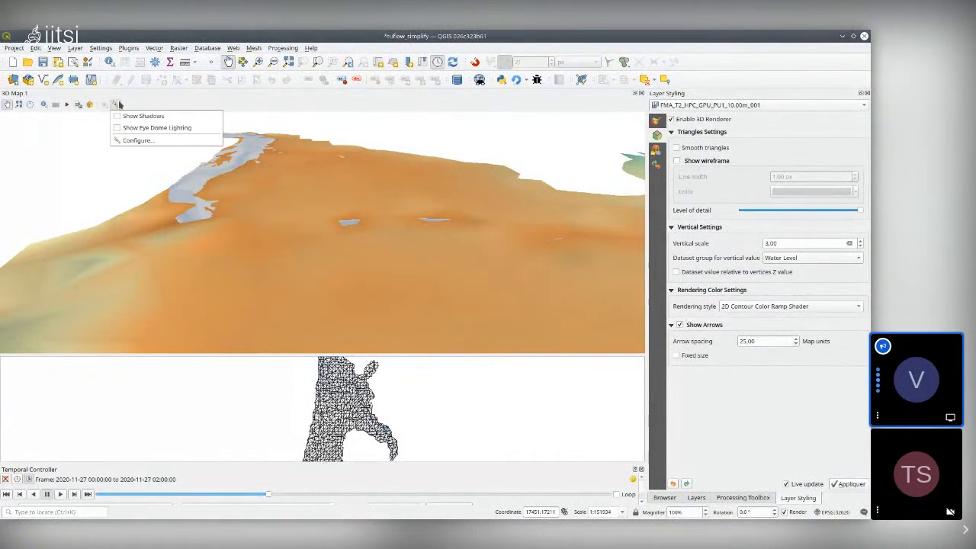
click(146, 144)
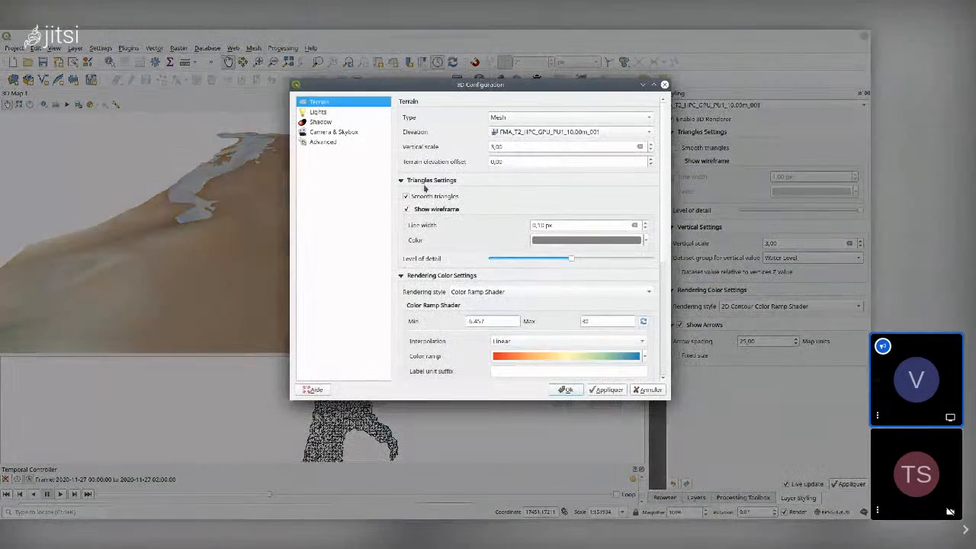
click(644, 222)
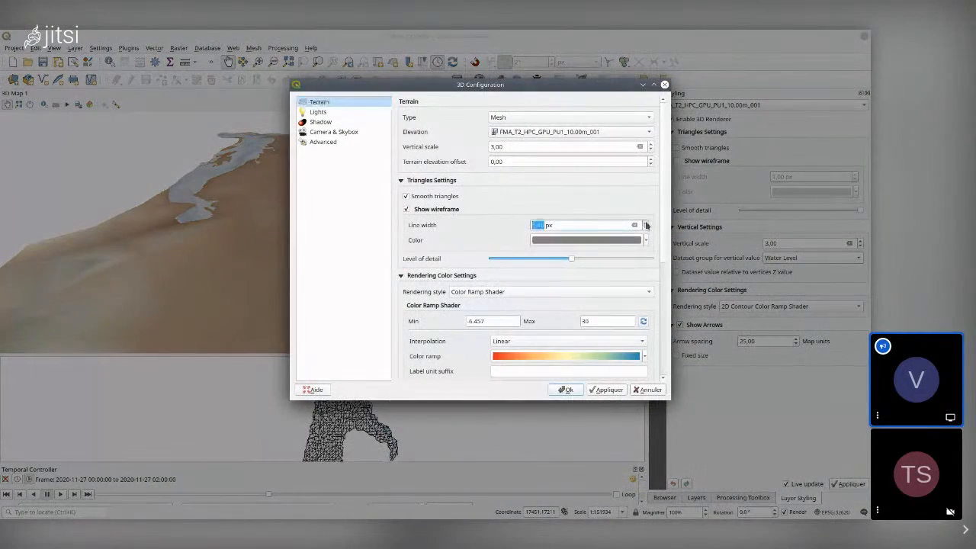
click(565, 389)
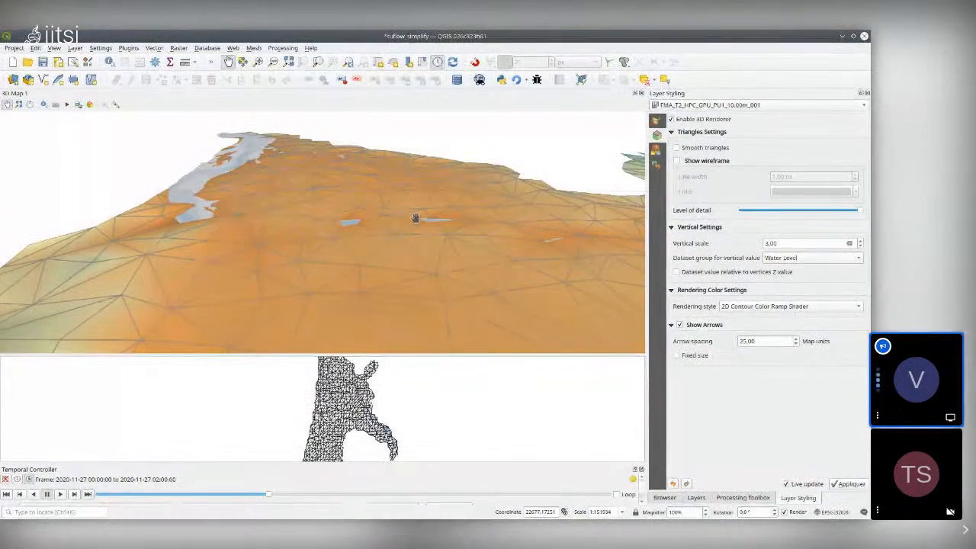
Step: Raise the 3D terrain mesh's level of detail to the maximum and apply it to the 3D map
click(116, 104)
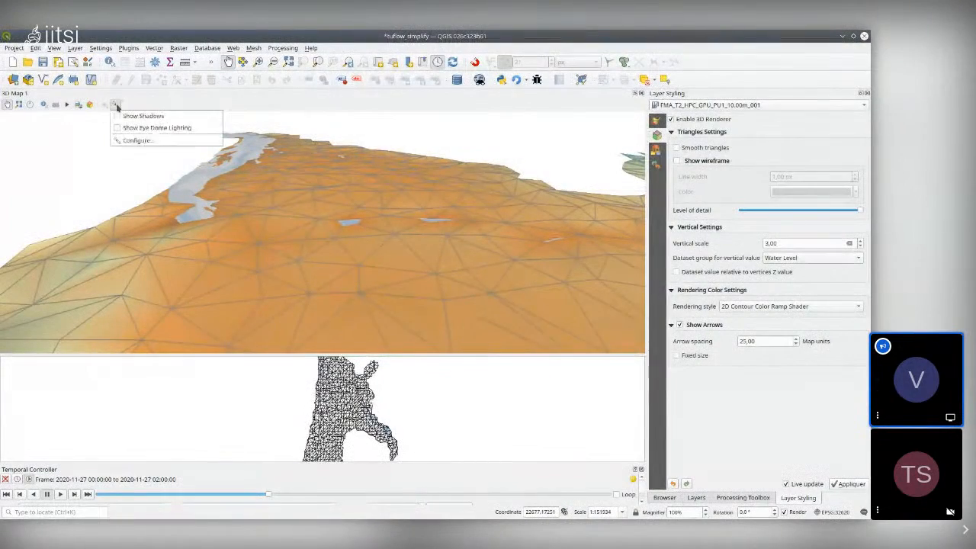
click(147, 139)
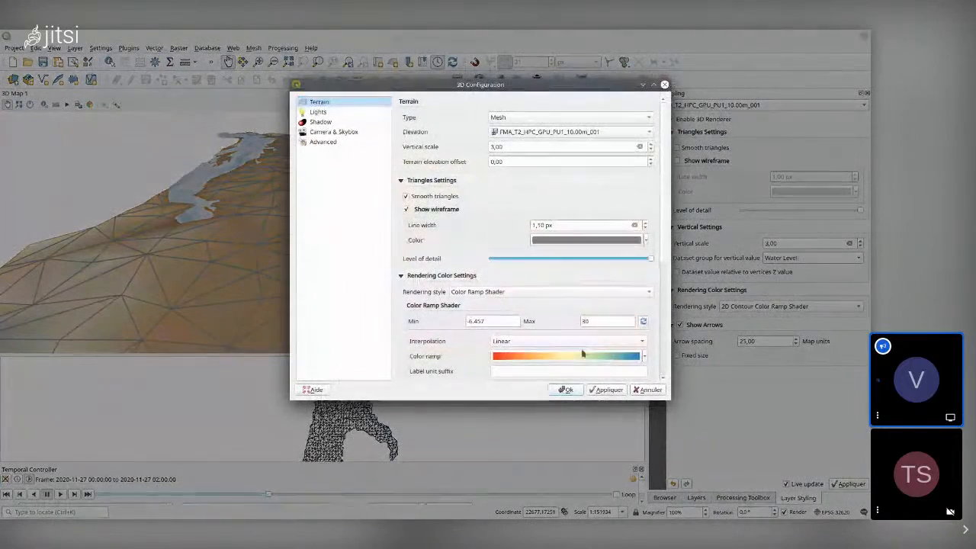
click(565, 390)
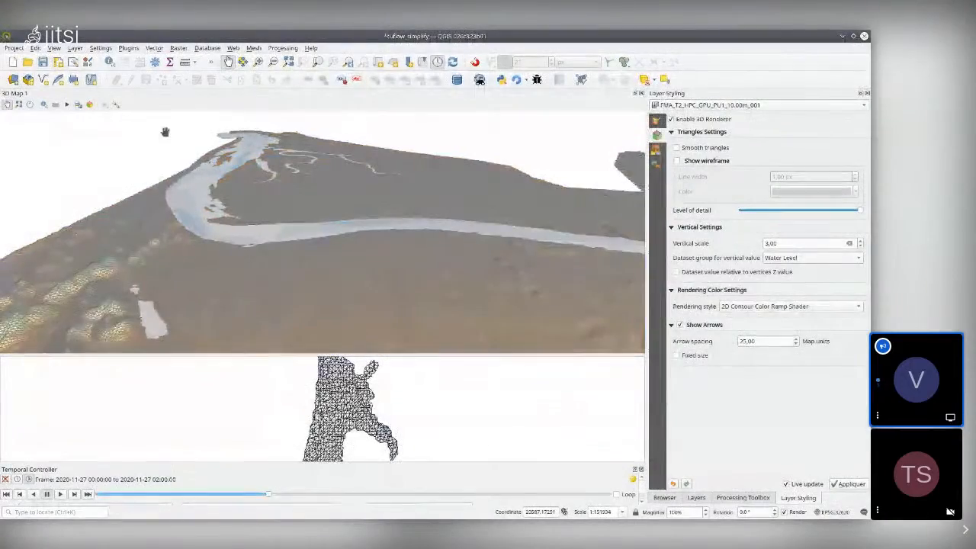
Step: Lower the 3D terrain mesh's level of detail in two passes to a little over 60%, applying each to the 3D map
click(115, 104)
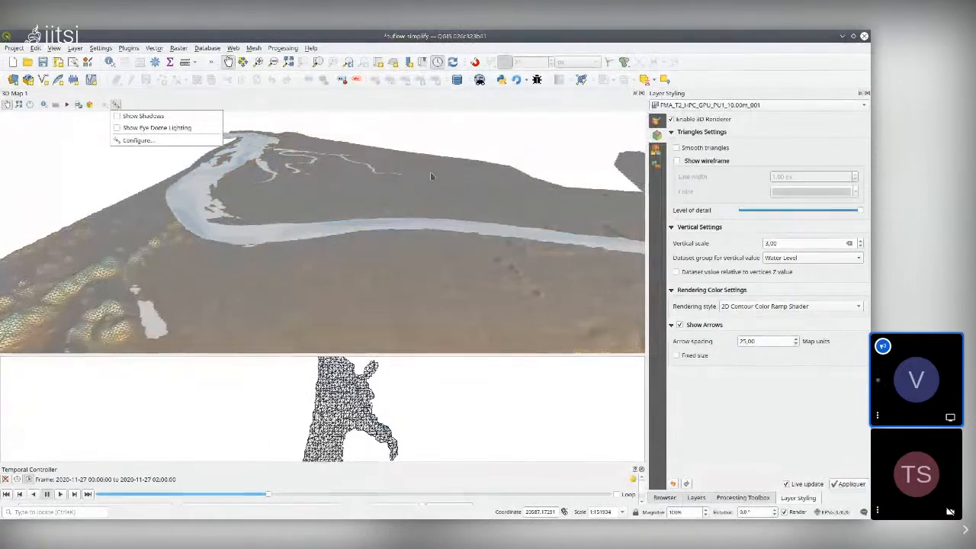
click(139, 144)
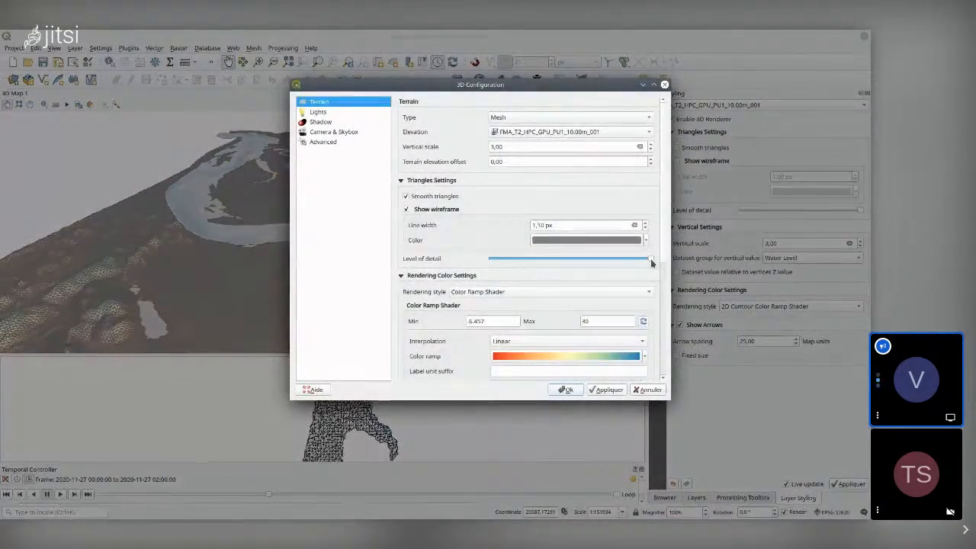
click(565, 389)
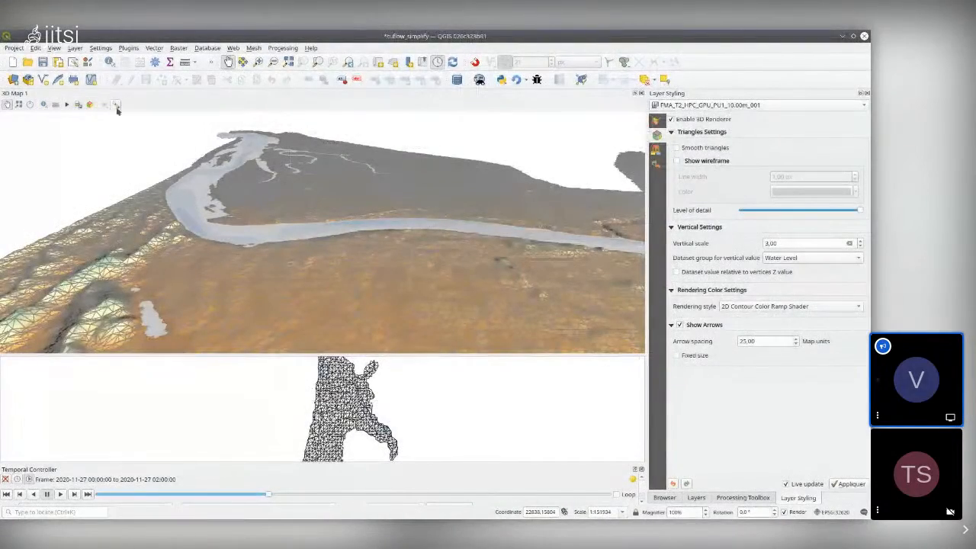
click(116, 105)
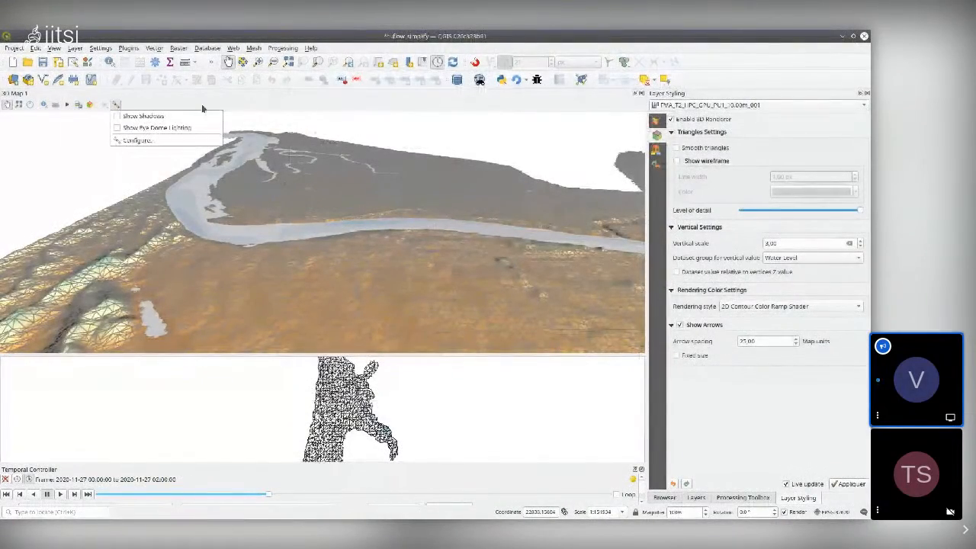
click(140, 141)
drag(610, 259, 590, 259)
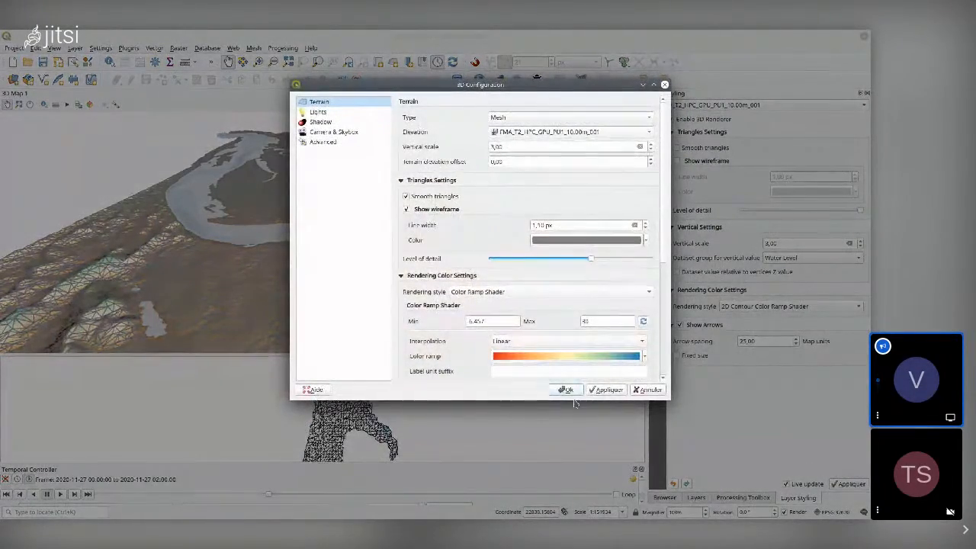
click(579, 390)
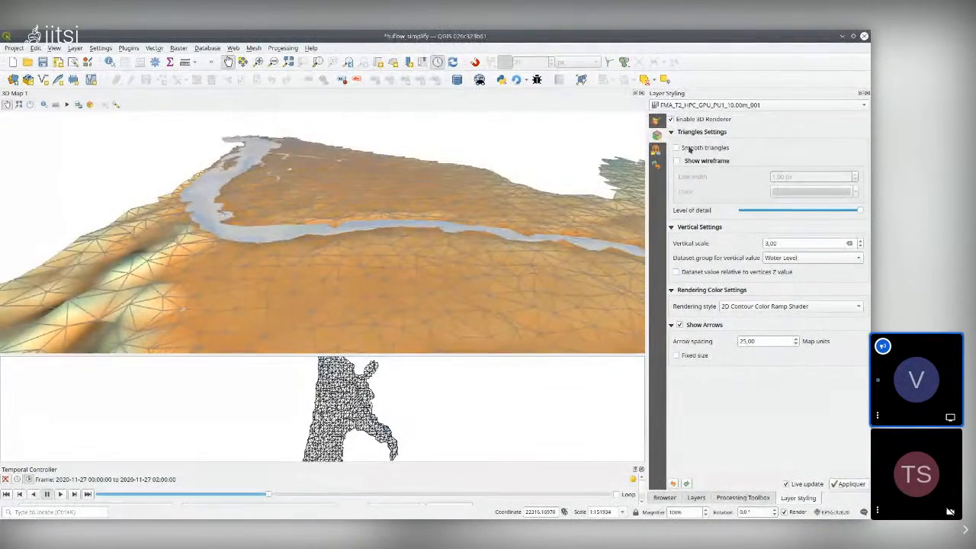
Step: Reduce the mesh layer's own 3D level of detail to a little over 60% and play the temporal animation
click(831, 214)
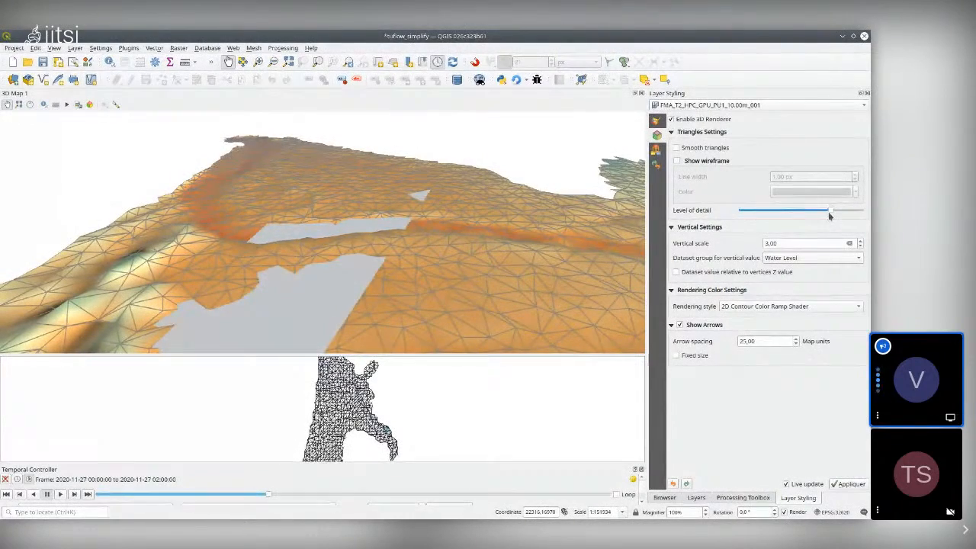
drag(829, 216, 815, 215)
click(61, 494)
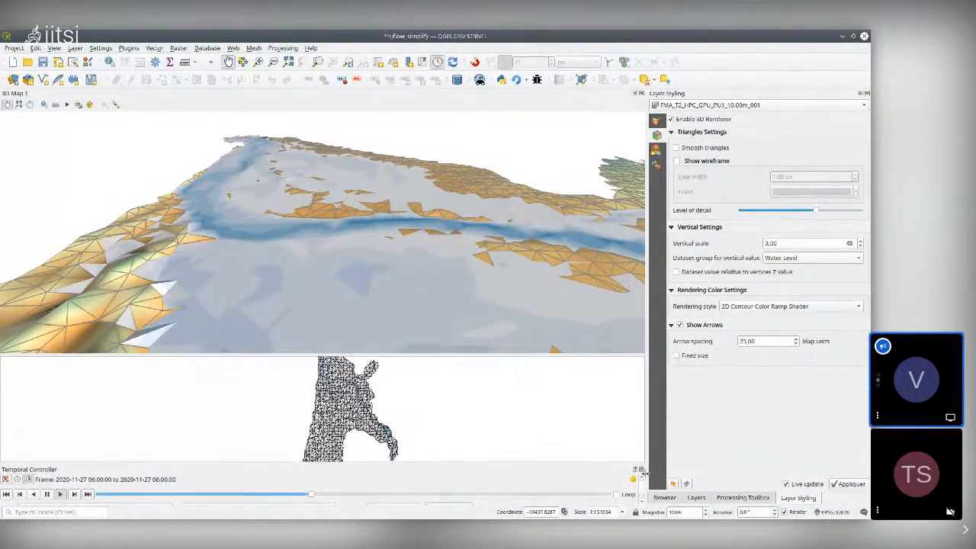
Step: Increase the frame rate of the temporal animation in its settings and return to the playback controls
click(634, 479)
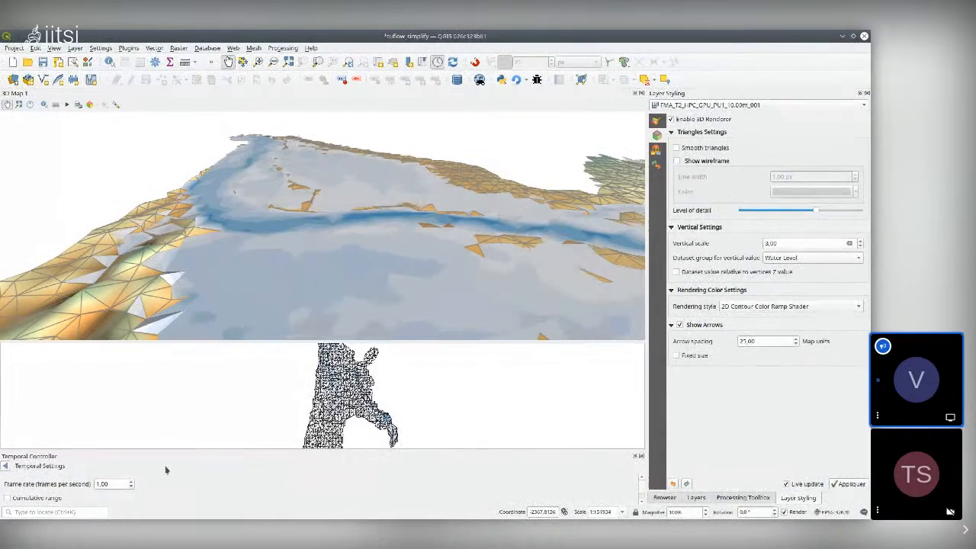
scroll(131, 483, up, 3)
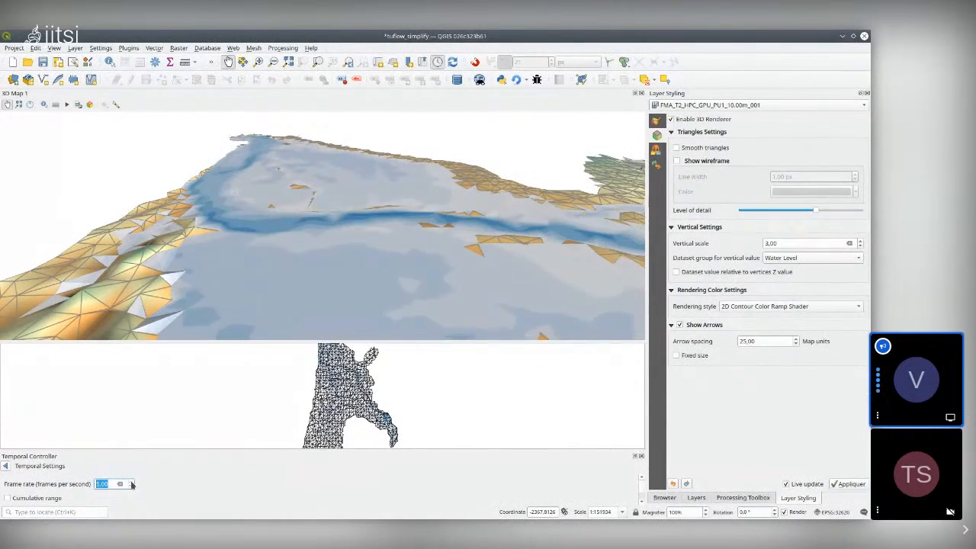
click(5, 467)
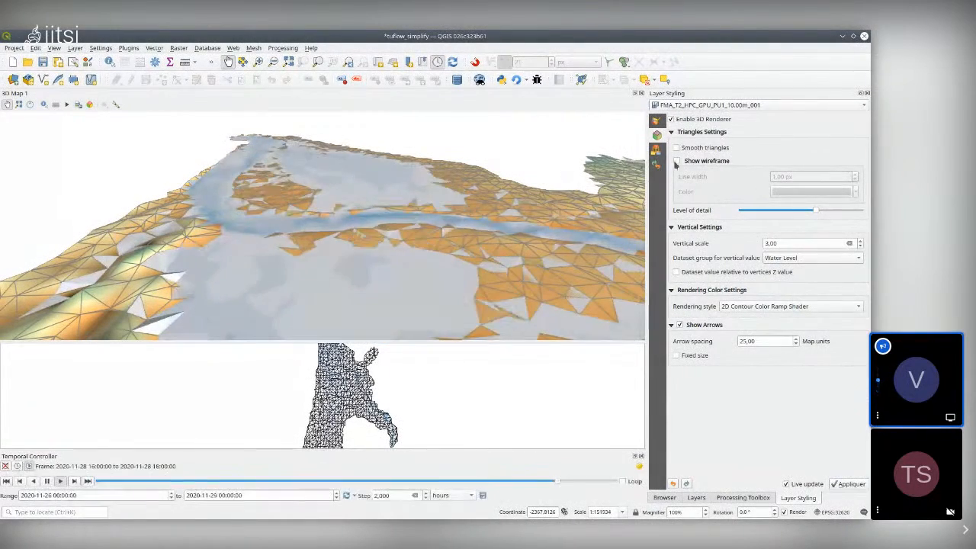
Step: Replay the temporal animation in a loop while trying fixed-size arrows on the mesh layer
click(694, 354)
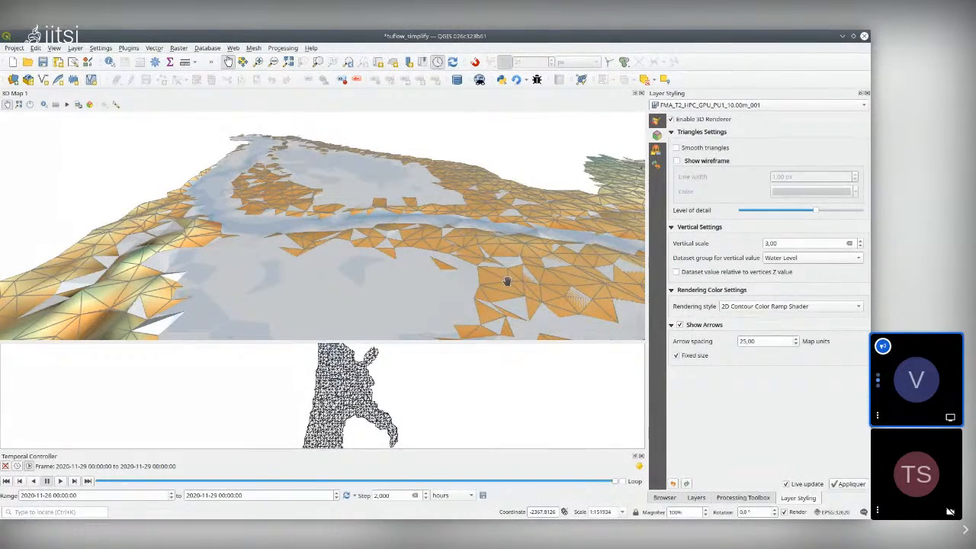
click(692, 358)
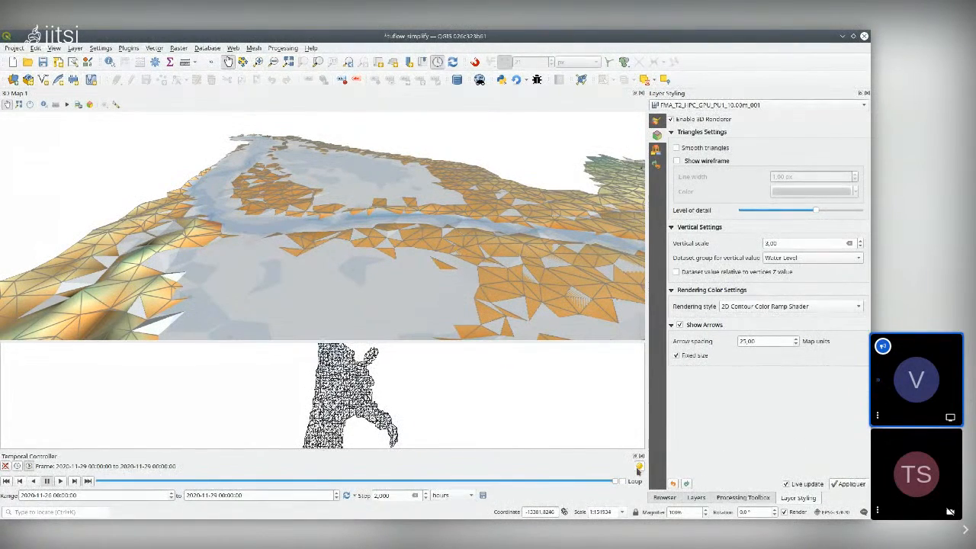
click(61, 480)
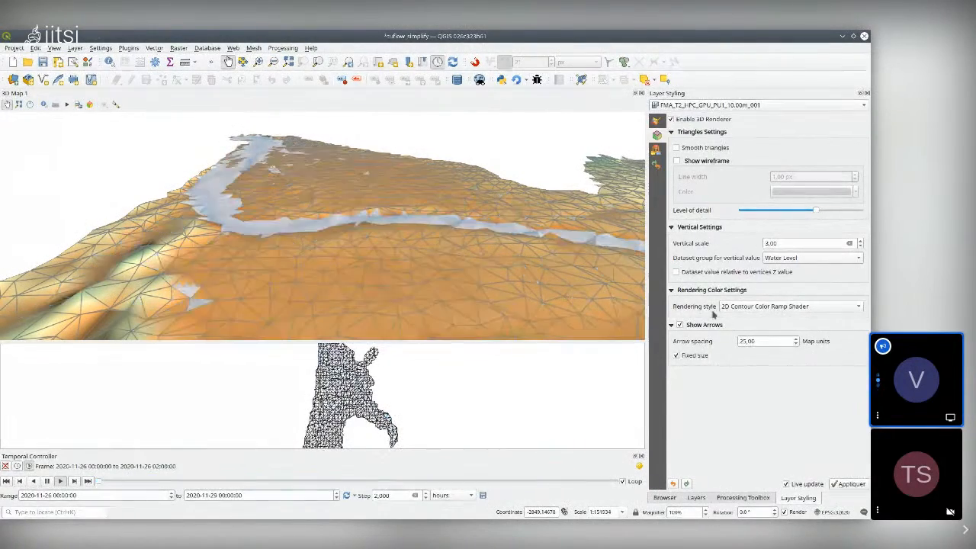
click(690, 357)
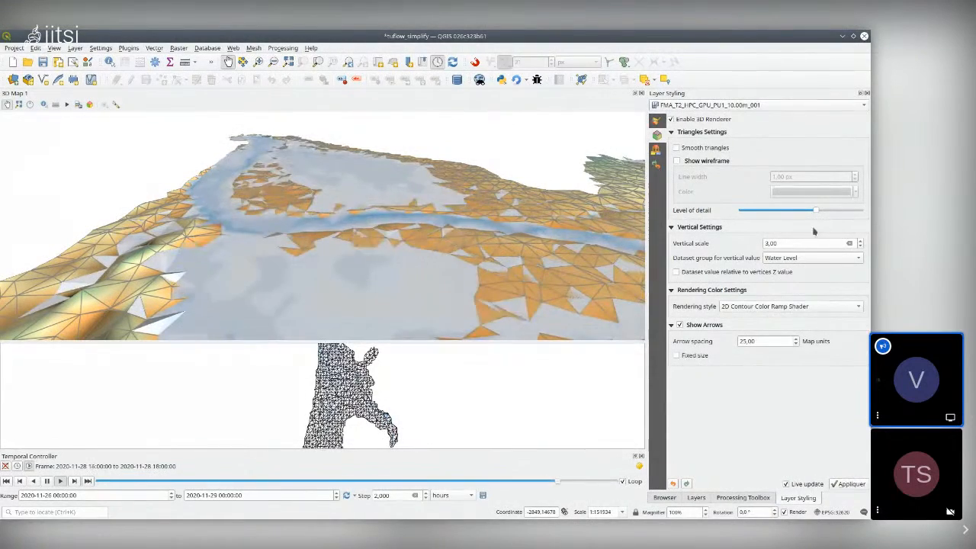
Step: Compare the animated mesh layer at maximum and near-minimum level of detail, and leave it at about 75%
drag(815, 214, 858, 211)
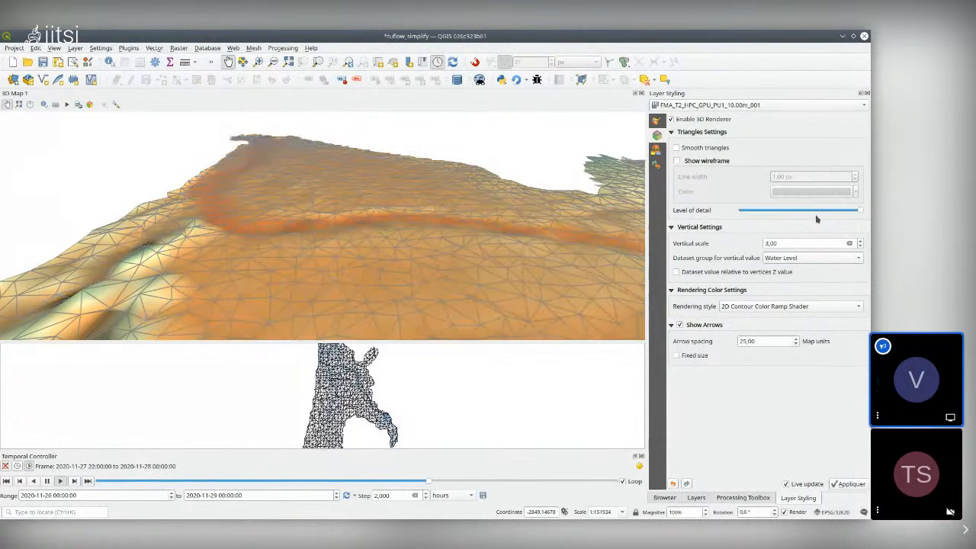
click(832, 213)
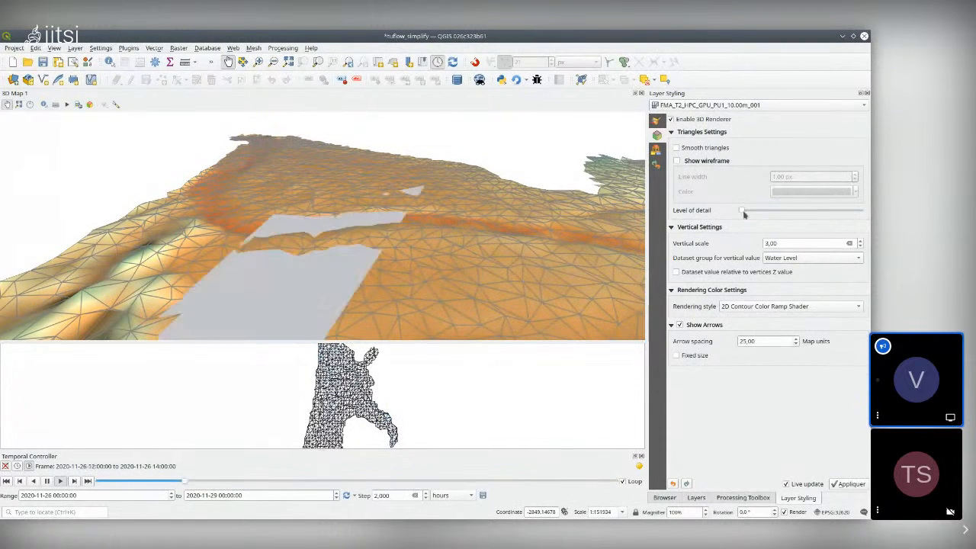
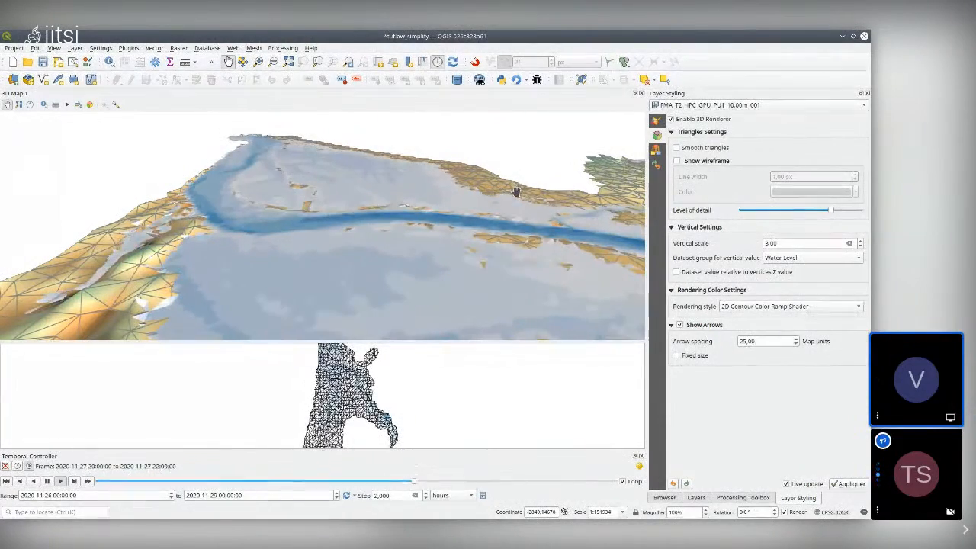
Step: Switch to the Jitsi Meet meeting in Google Chrome and restore its window from maximized to a smaller size
mouse_move(502, 537)
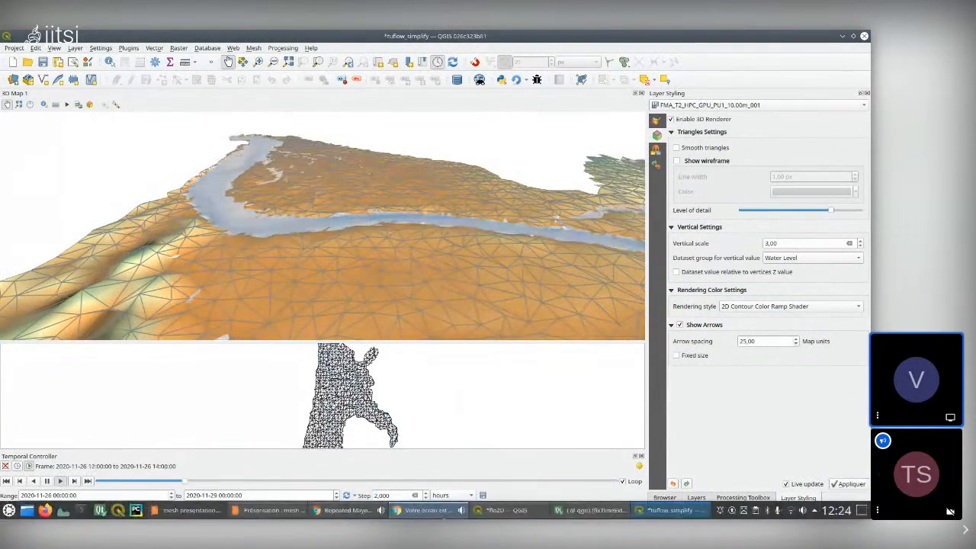
click(363, 515)
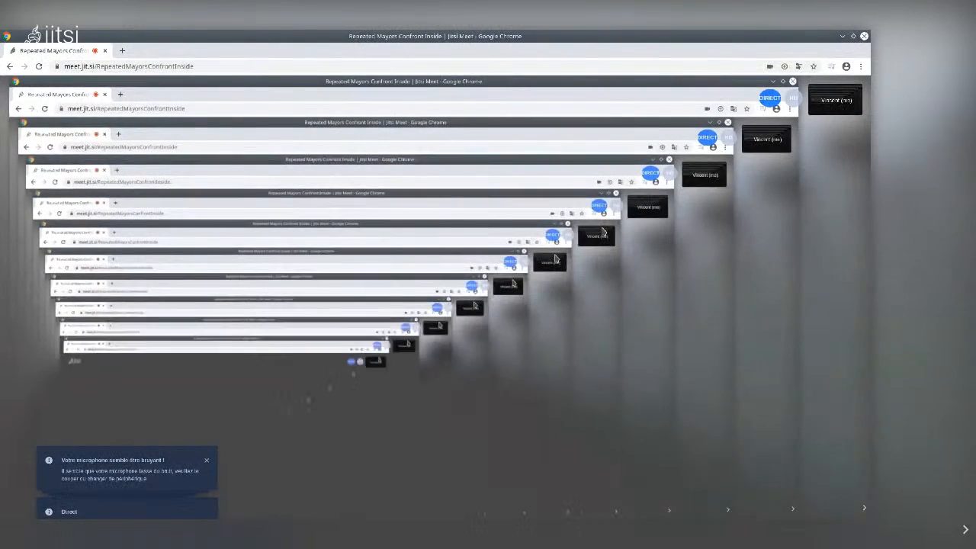
double_click(621, 35)
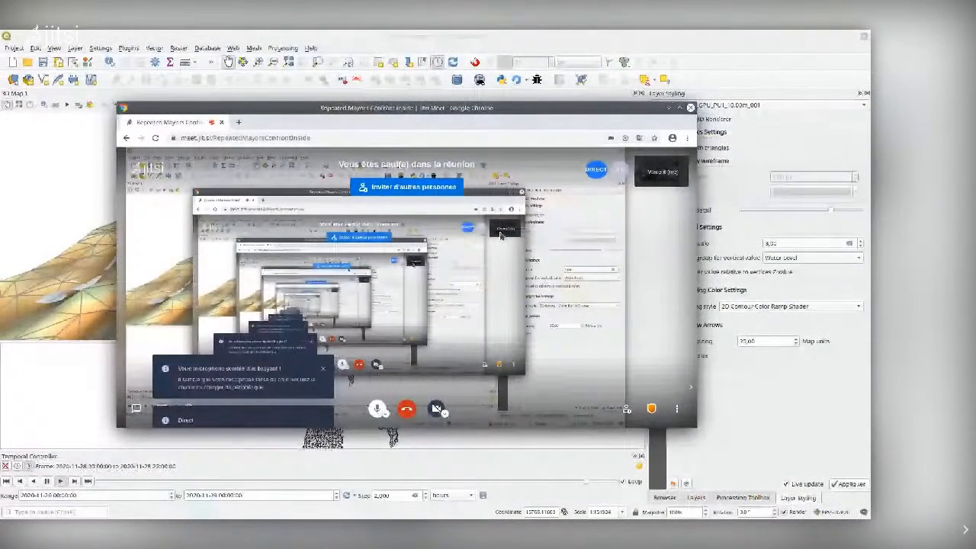